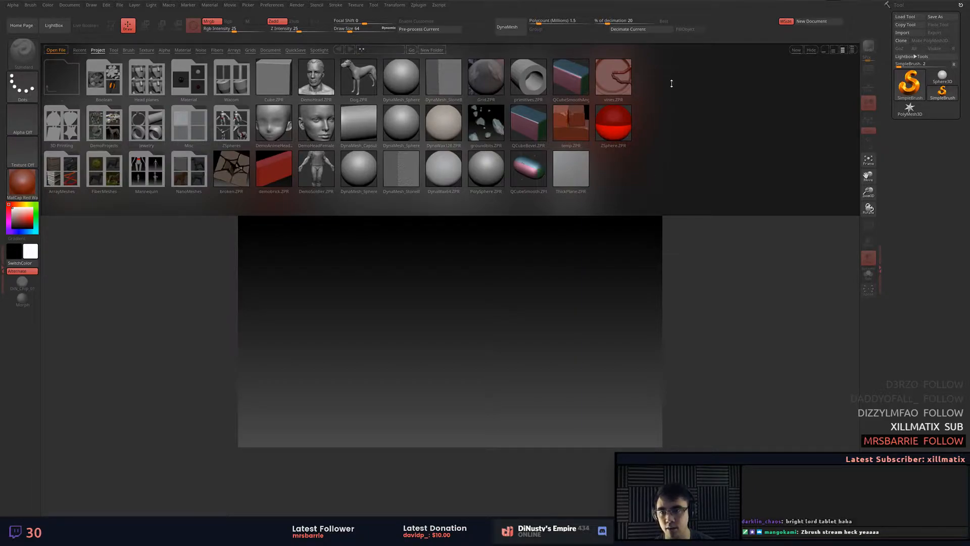
Toggle the LightBox browser and hide it to leave the canvas clear.
{"action": "key", "text": "comma"}
{"action": "key", "text": "comma"}
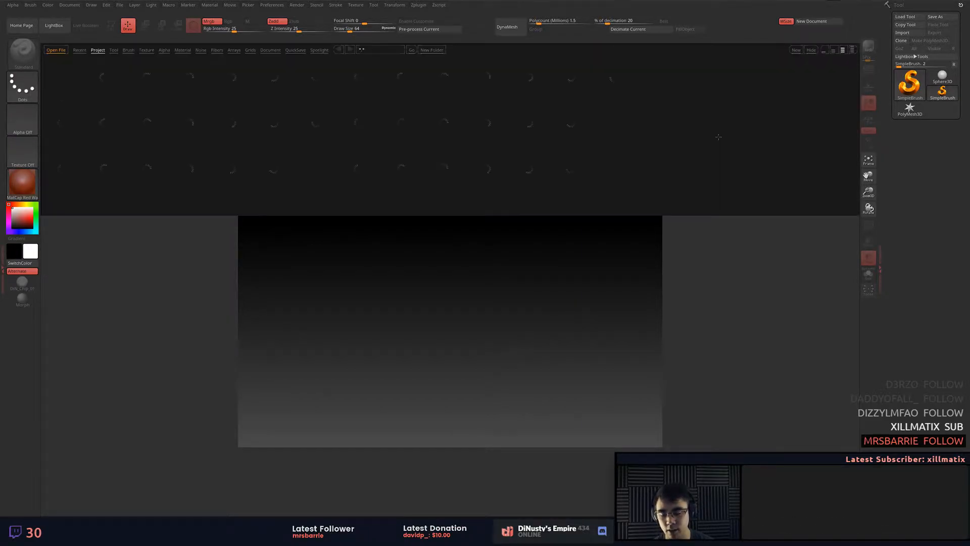
{"action": "left_click", "coordinate": [812, 51]}
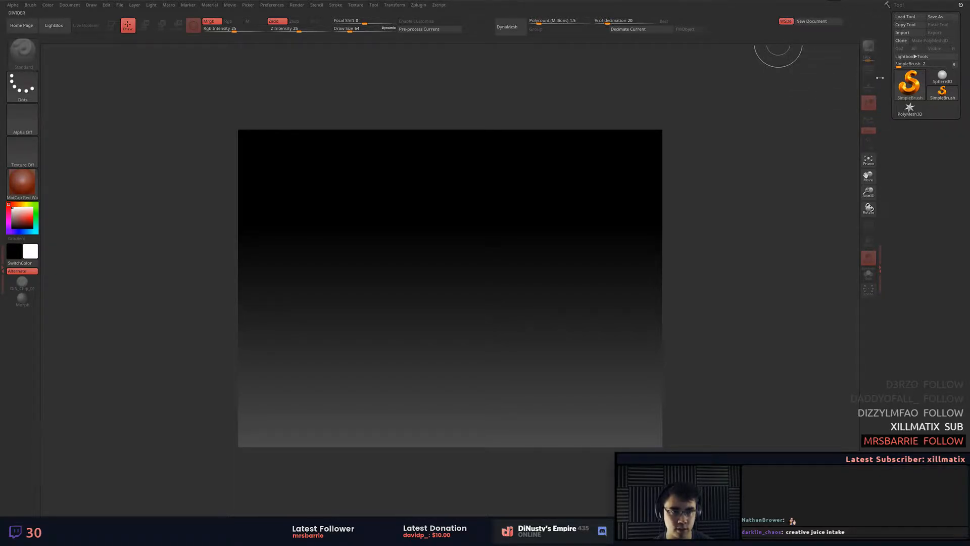
Collapse and reopen the tray holding the Tool palette, and toggle the interface shelves off and back on.
{"action": "left_click_drag", "start_coordinate": [880, 63], "coordinate": [966, 58]}
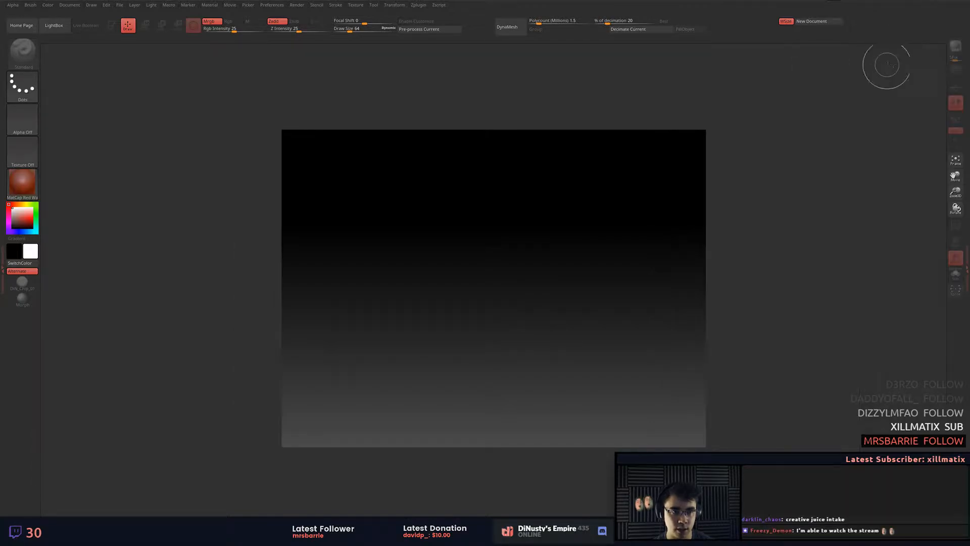
{"action": "left_click", "coordinate": [966, 59]}
{"action": "key", "text": "Tab"}
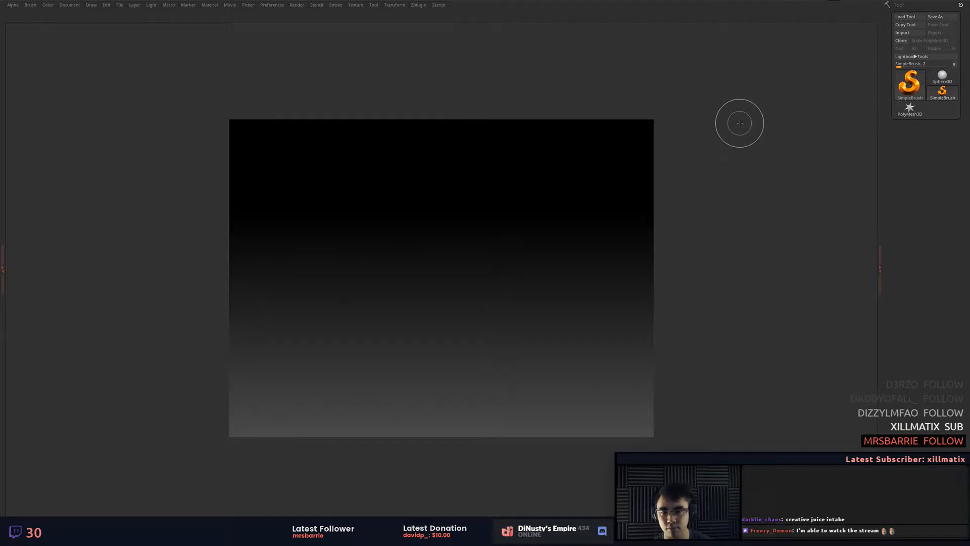
{"action": "key", "text": "Tab"}
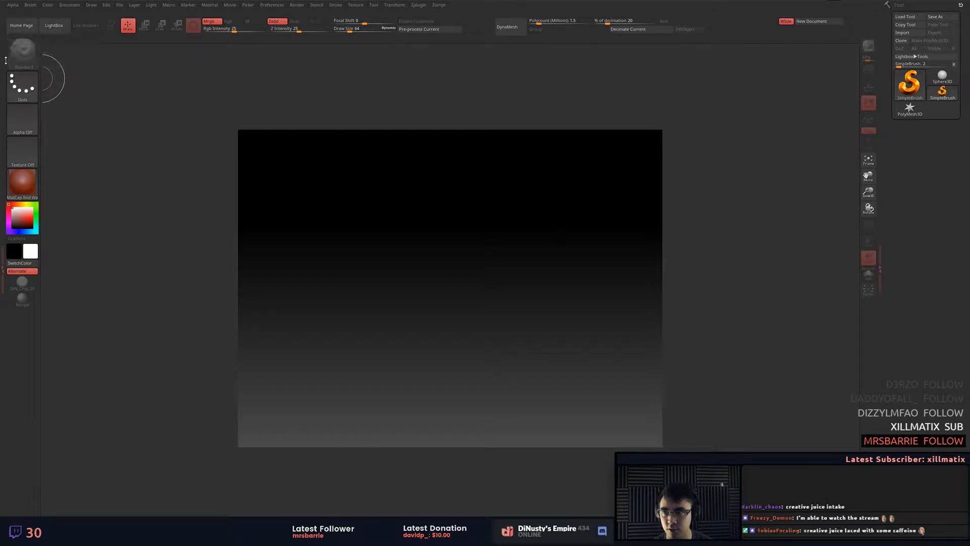
Open the tray beside the brush shelf and collapse its Material, Brush and Zplugin palettes.
{"action": "left_click", "coordinate": [6, 60]}
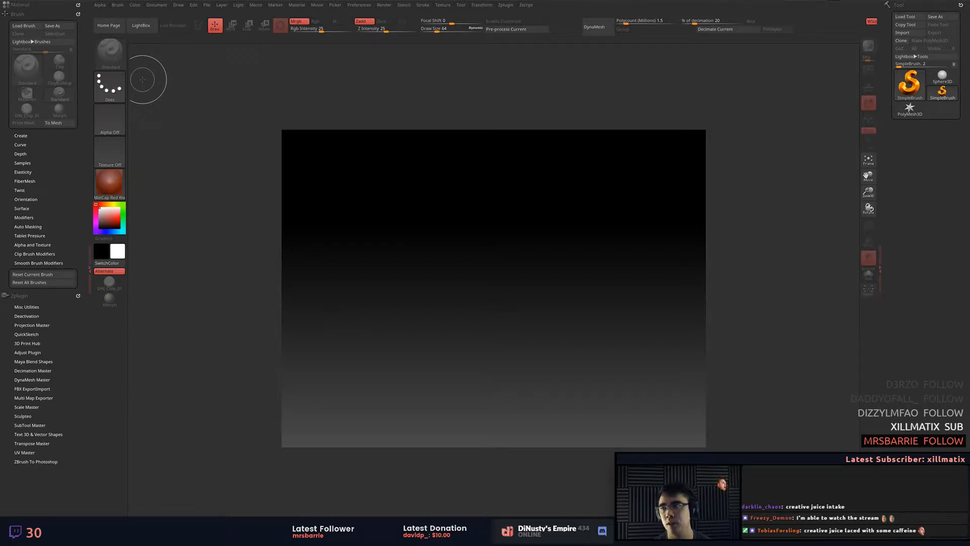
{"action": "left_click", "coordinate": [40, 14]}
{"action": "left_click", "coordinate": [40, 5]}
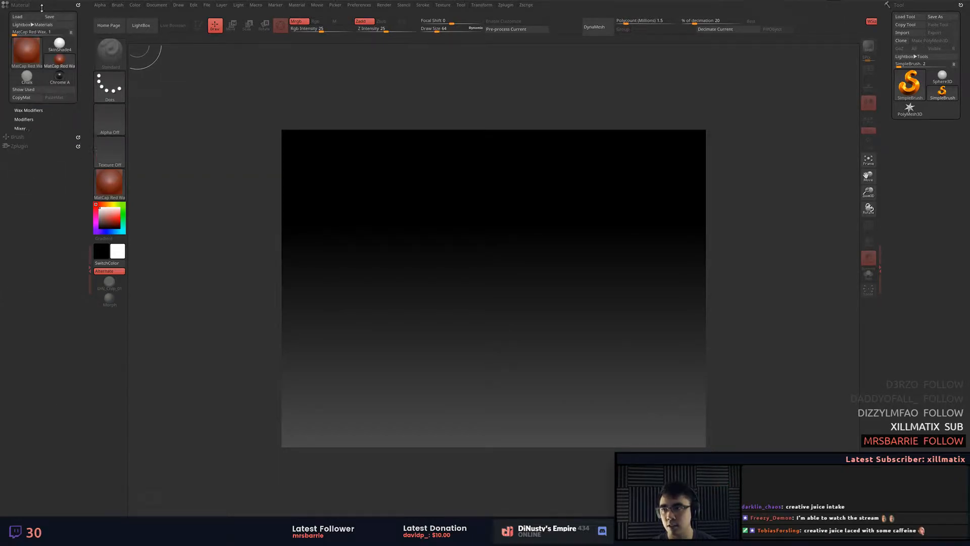
{"action": "left_click", "coordinate": [41, 6]}
{"action": "left_click", "coordinate": [40, 13]}
{"action": "left_click", "coordinate": [39, 14]}
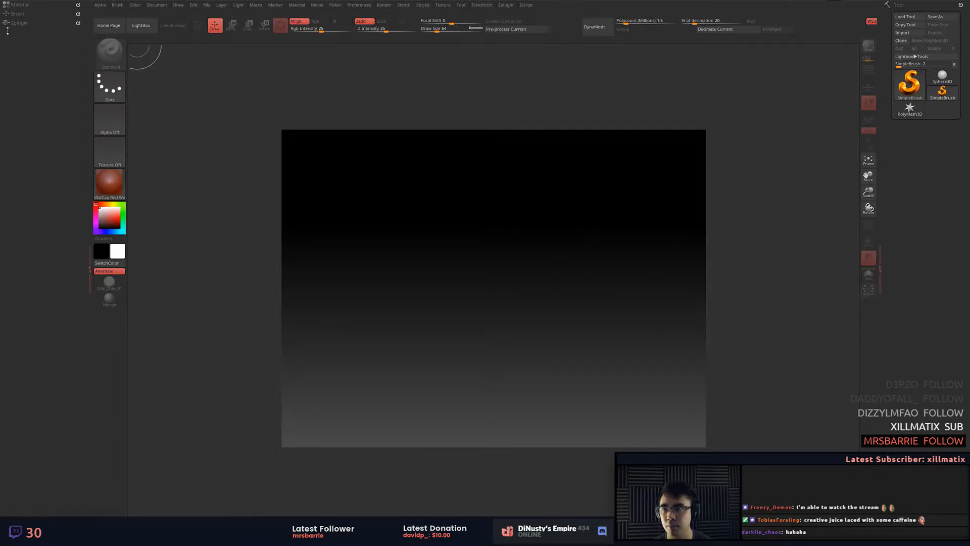
{"action": "mouse_move", "coordinate": [512, 11]}
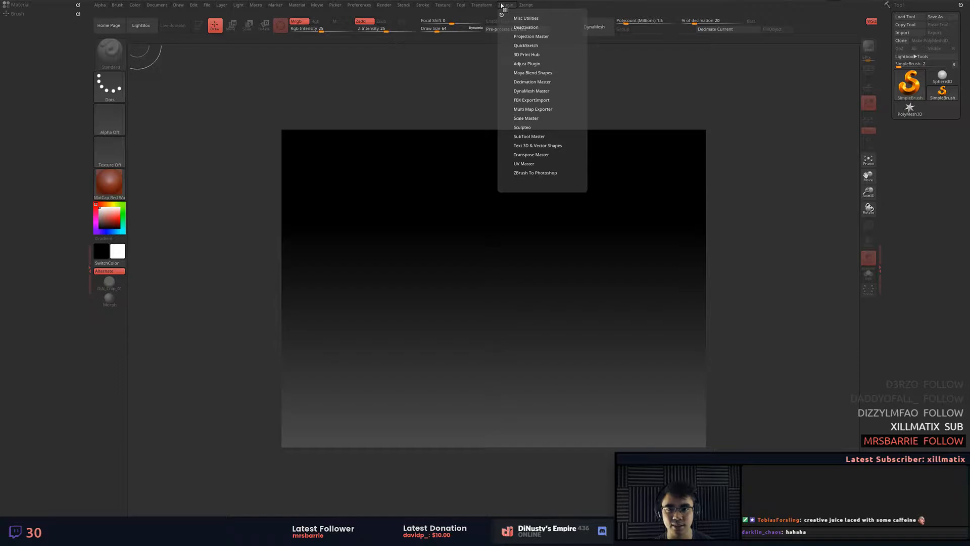
{"action": "left_click", "coordinate": [501, 13]}
{"action": "mouse_move", "coordinate": [381, 9]}
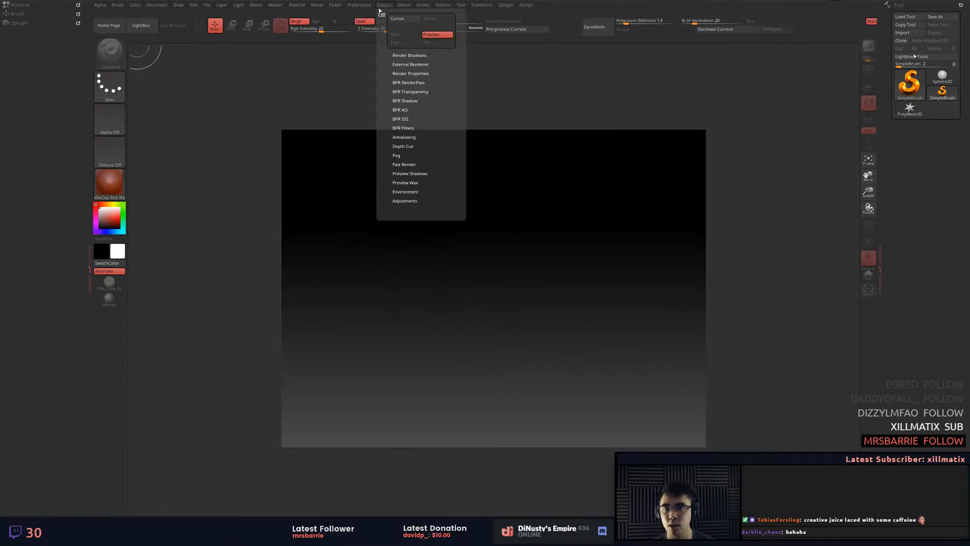
{"action": "mouse_move", "coordinate": [503, 10]}
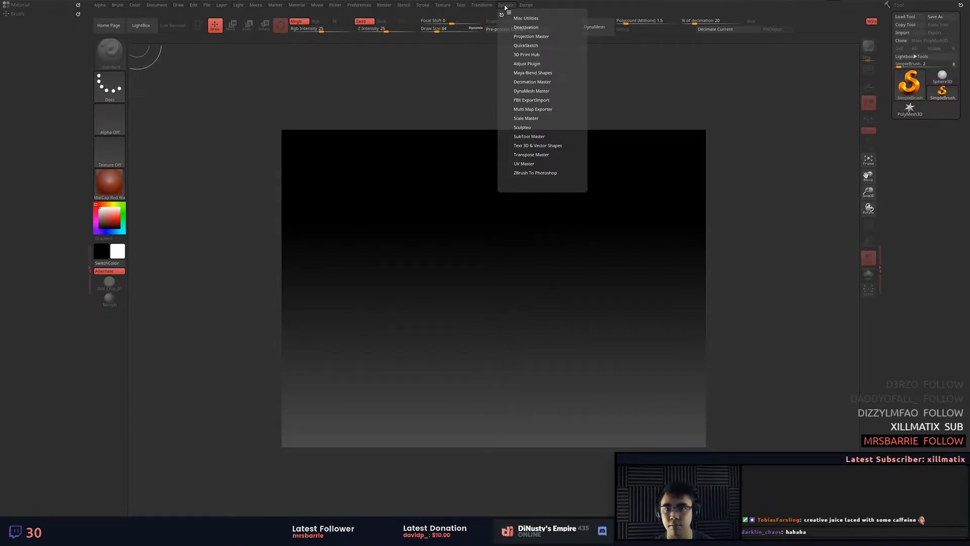
{"action": "left_click", "coordinate": [292, 14]}
{"action": "mouse_move", "coordinate": [194, 9]}
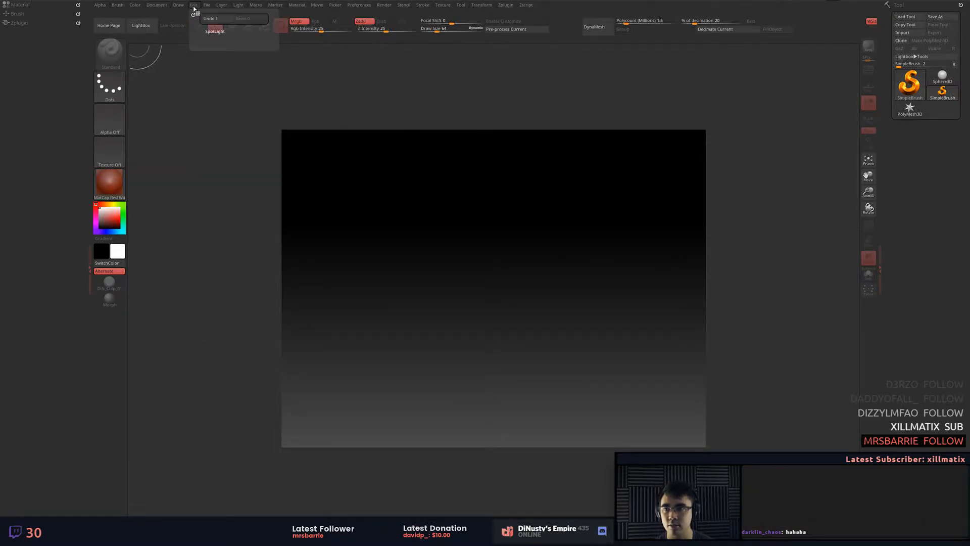
Dock the Color palette in the tray between the Material and Brush palettes and keep it collapsed.
{"action": "mouse_move", "coordinate": [136, 7]}
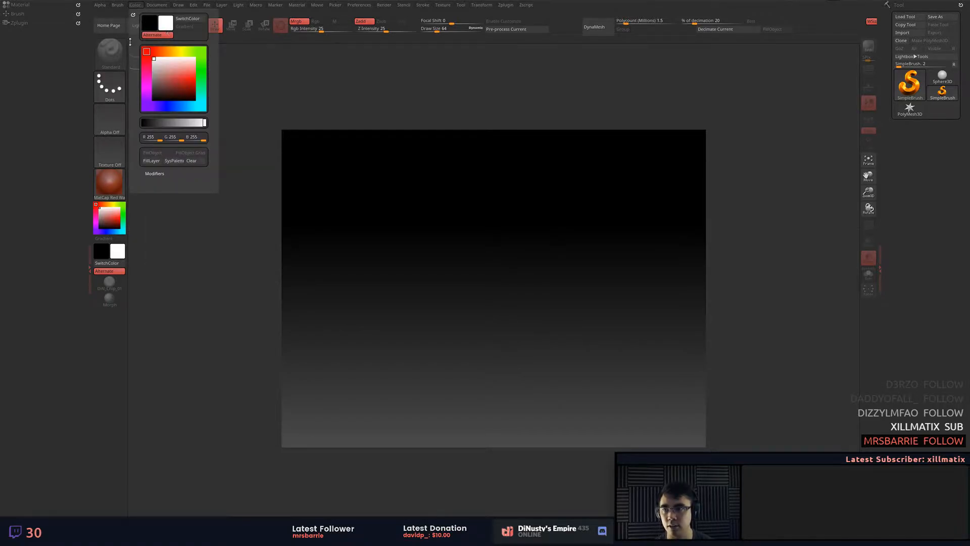
{"action": "left_click_drag", "start_coordinate": [133, 15], "coordinate": [28, 14]}
{"action": "left_click", "coordinate": [24, 16]}
{"action": "left_click", "coordinate": [25, 15]}
{"action": "left_click", "coordinate": [27, 13]}
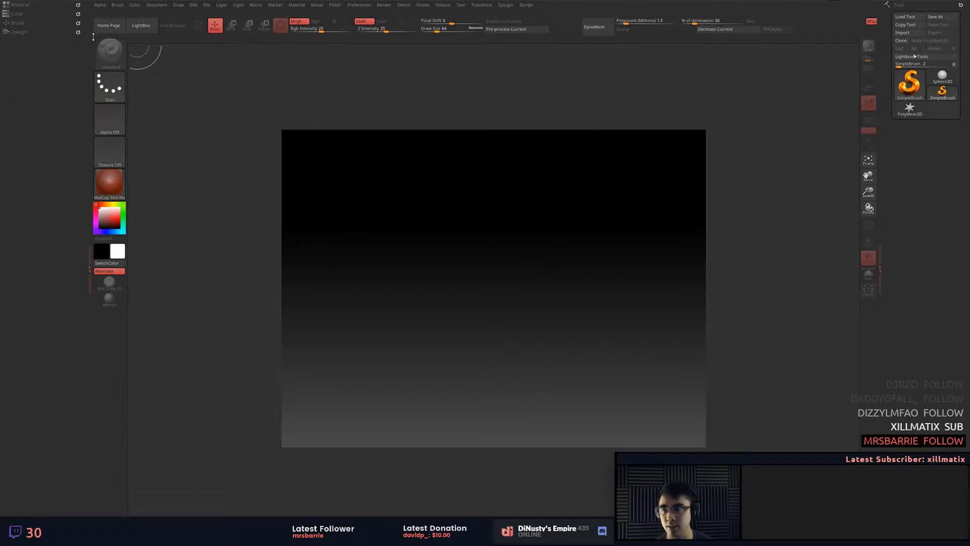
Remove the docked palettes from the tray and dock only the Brush palette there.
{"action": "left_click", "coordinate": [78, 14]}
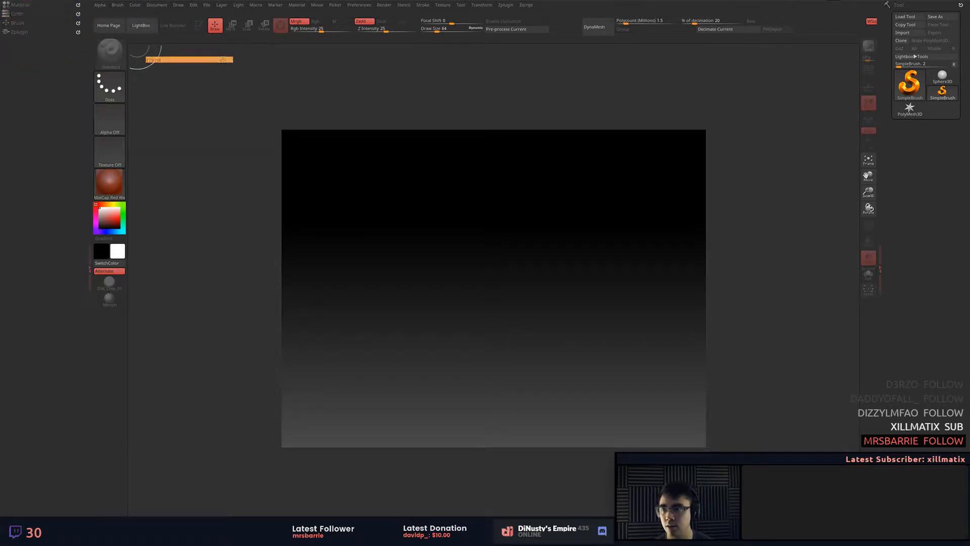
{"action": "left_click", "coordinate": [78, 14]}
{"action": "left_click", "coordinate": [77, 15]}
{"action": "left_click", "coordinate": [79, 6]}
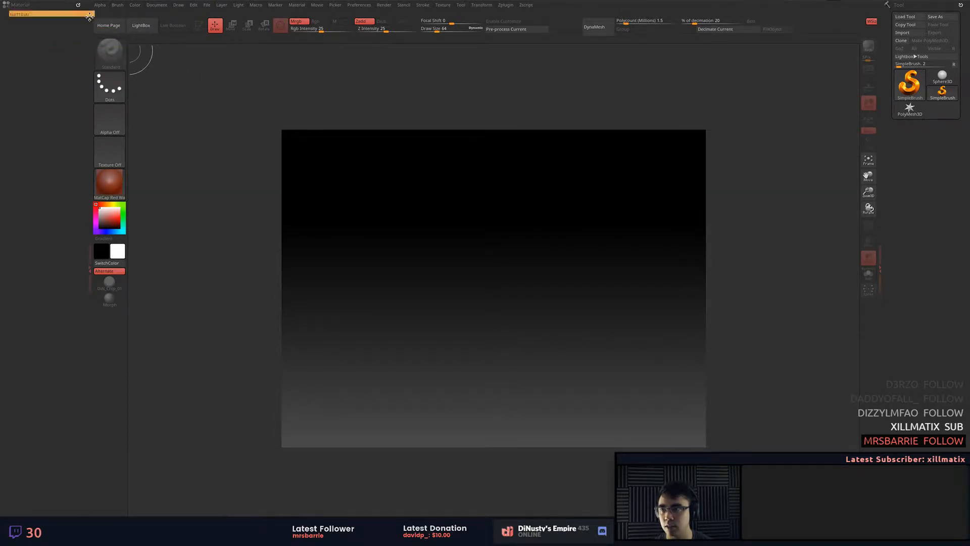
{"action": "left_click", "coordinate": [117, 5]}
{"action": "left_click", "coordinate": [116, 14]}
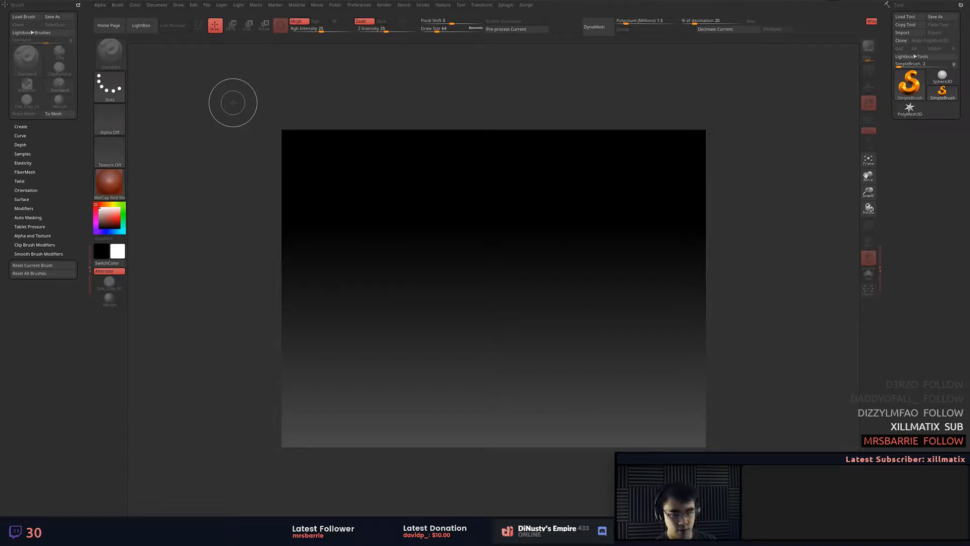
Select the Cylinder3D mesh, draw one large cylinder in the middle of the canvas, and clear the canvas.
{"action": "left_click", "coordinate": [943, 76]}
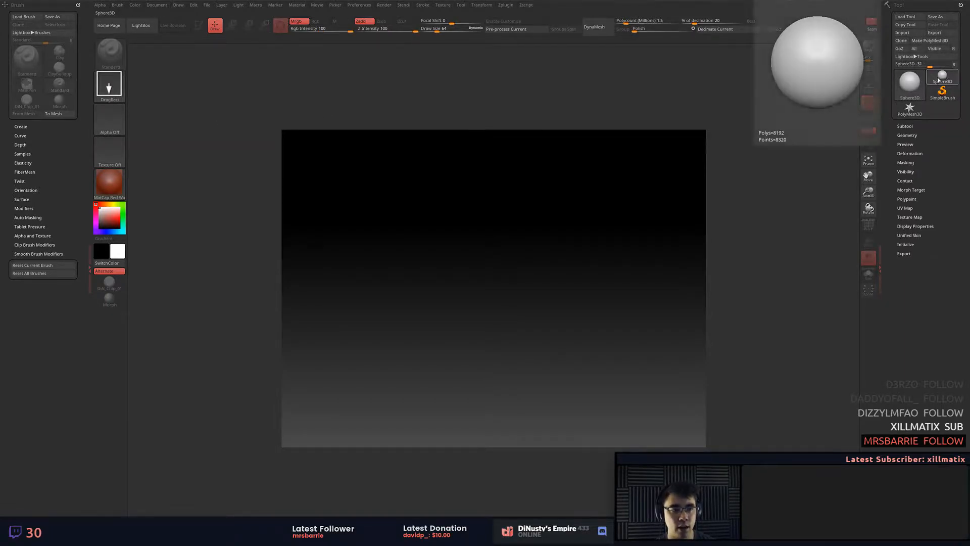
{"action": "left_click", "coordinate": [910, 82]}
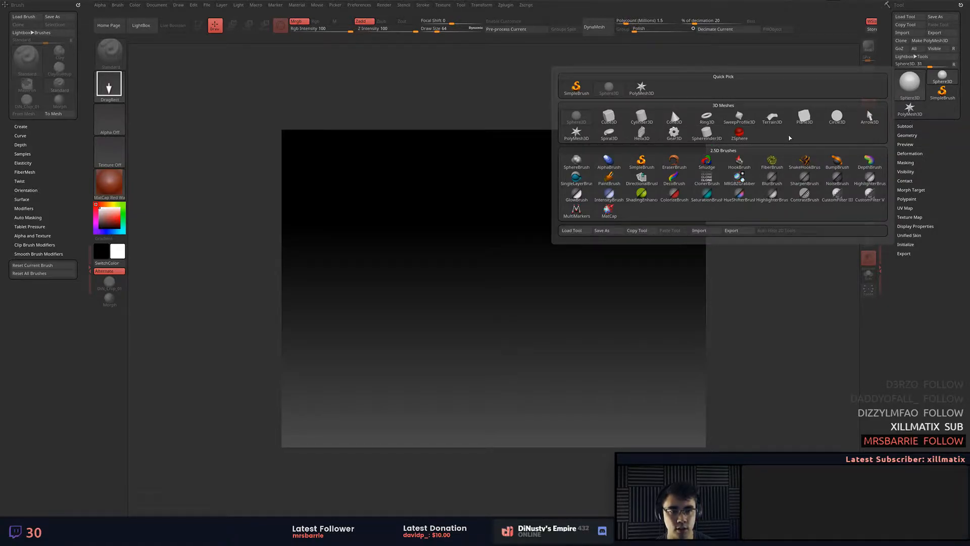
{"action": "mouse_move", "coordinate": [714, 141]}
{"action": "mouse_move", "coordinate": [642, 125]}
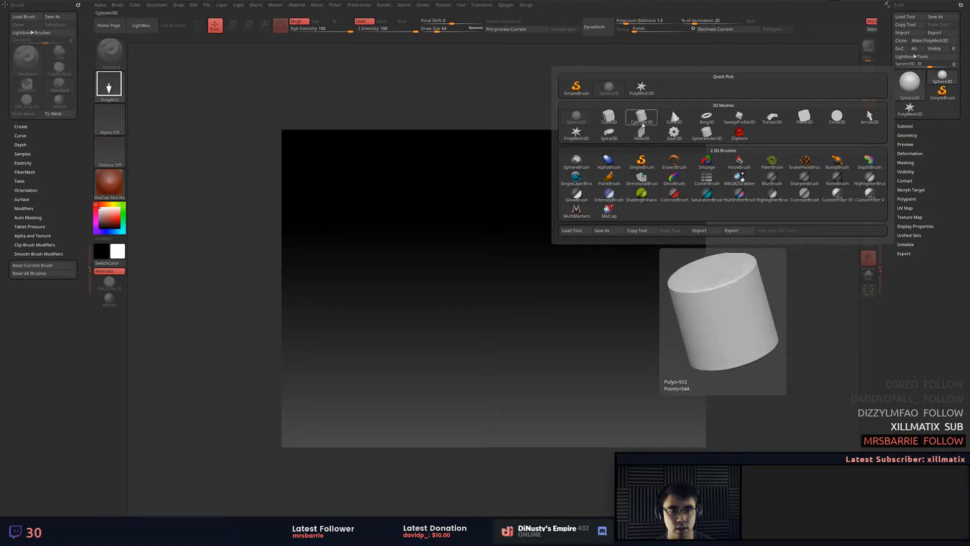
{"action": "left_click", "coordinate": [643, 122]}
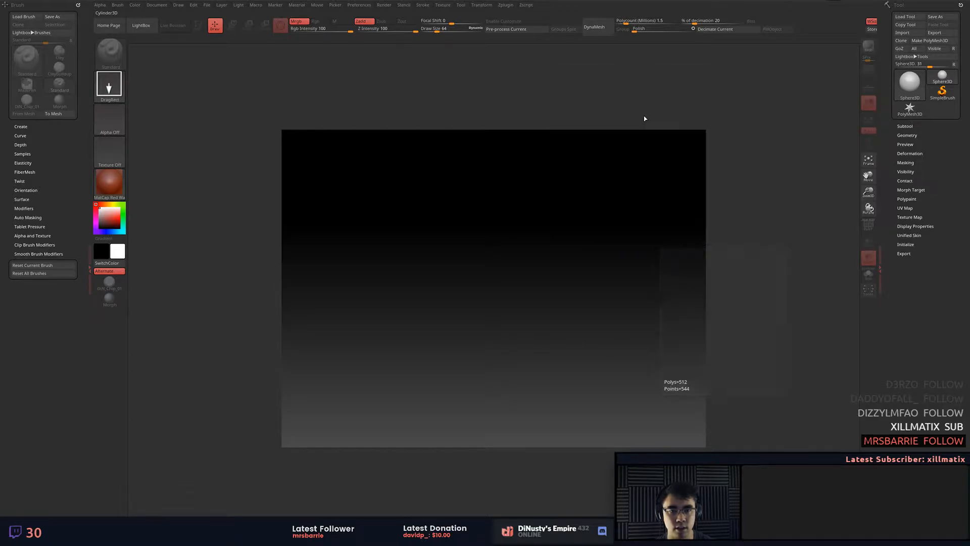
{"action": "mouse_move", "coordinate": [494, 278]}
{"action": "left_mouse_down"}
{"action": "mouse_move", "coordinate": [544, 381]}
{"action": "mouse_move", "coordinate": [502, 386]}
{"action": "mouse_move", "coordinate": [517, 398]}
{"action": "mouse_move", "coordinate": [520, 385]}
{"action": "mouse_move", "coordinate": [506, 380]}
{"action": "mouse_move", "coordinate": [524, 386]}
{"action": "mouse_move", "coordinate": [502, 390]}
{"action": "left_mouse_up"}
{"action": "key", "text": "ctrl+n"}
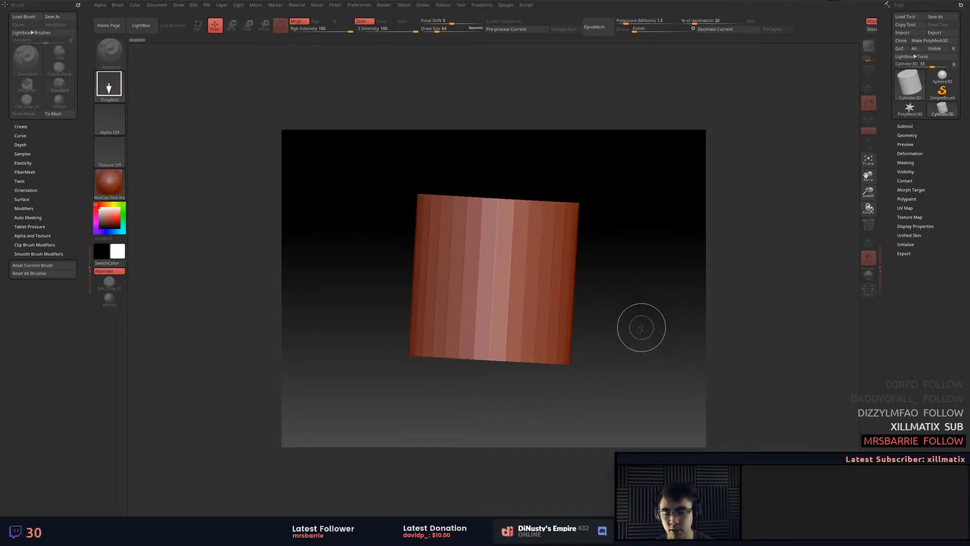
{"action": "key", "text": "ctrl+n"}
Paint repeated cylinders across the canvas with a freehand stroke and clear the canvas again.
{"action": "left_click_drag", "start_coordinate": [495, 283], "coordinate": [547, 332], "text": "ctrl"}
{"action": "key", "text": "ctrl+n"}
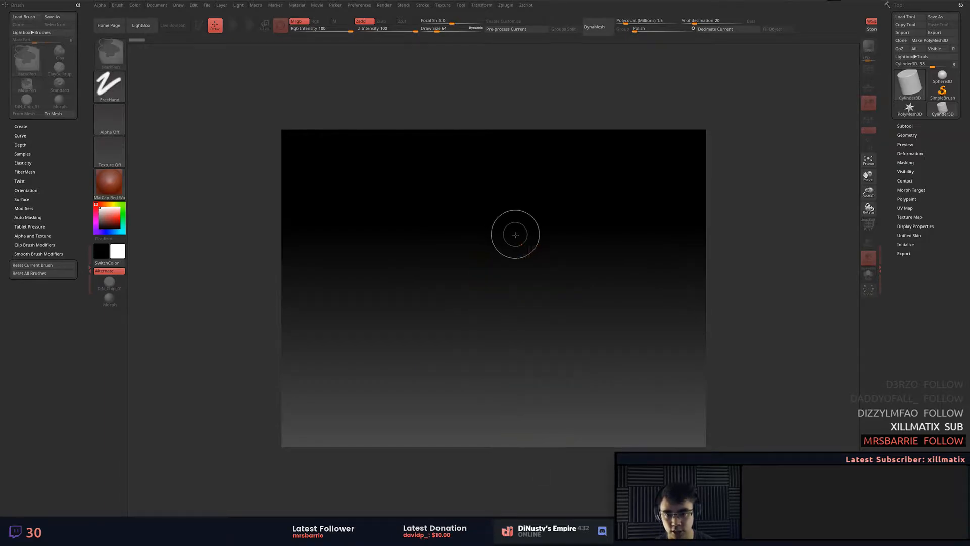
{"action": "mouse_move", "coordinate": [500, 298]}
{"action": "left_mouse_down"}
{"action": "mouse_move", "coordinate": [528, 240]}
{"action": "mouse_move", "coordinate": [525, 255]}
{"action": "left_mouse_up"}
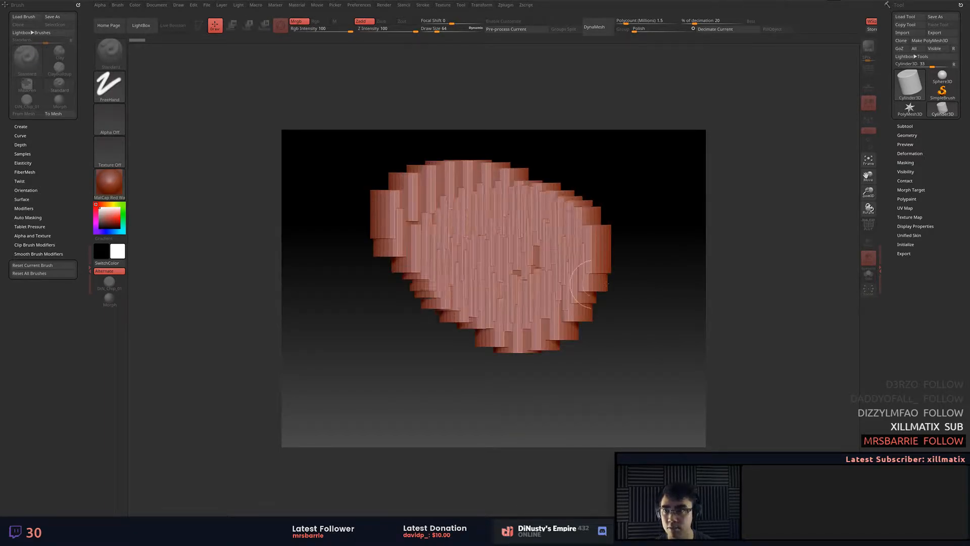
{"action": "key", "text": "ctrl+n"}
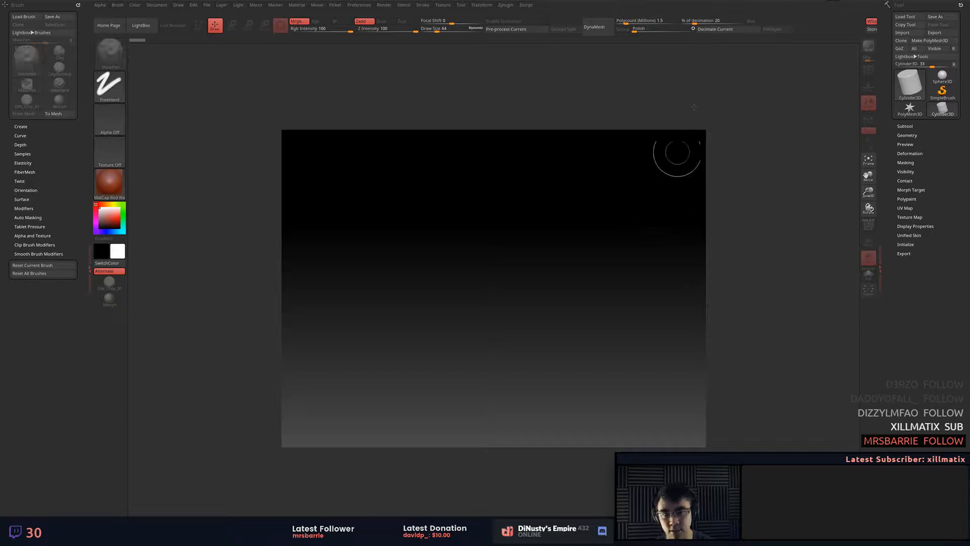
Create a new document with the WSize option on so the canvas fills the workspace.
{"action": "left_click", "coordinate": [159, 6]}
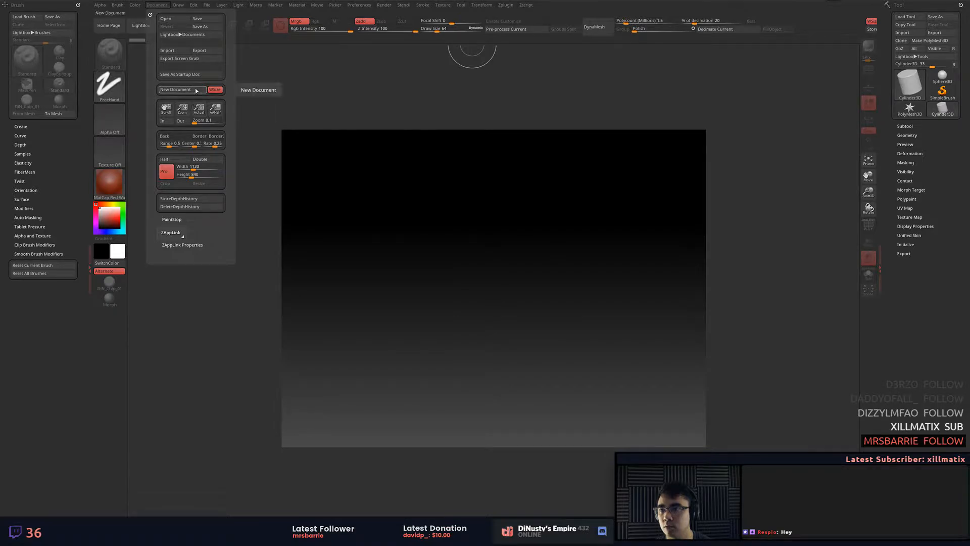
{"action": "left_click", "coordinate": [177, 90]}
{"action": "left_click", "coordinate": [504, 289]}
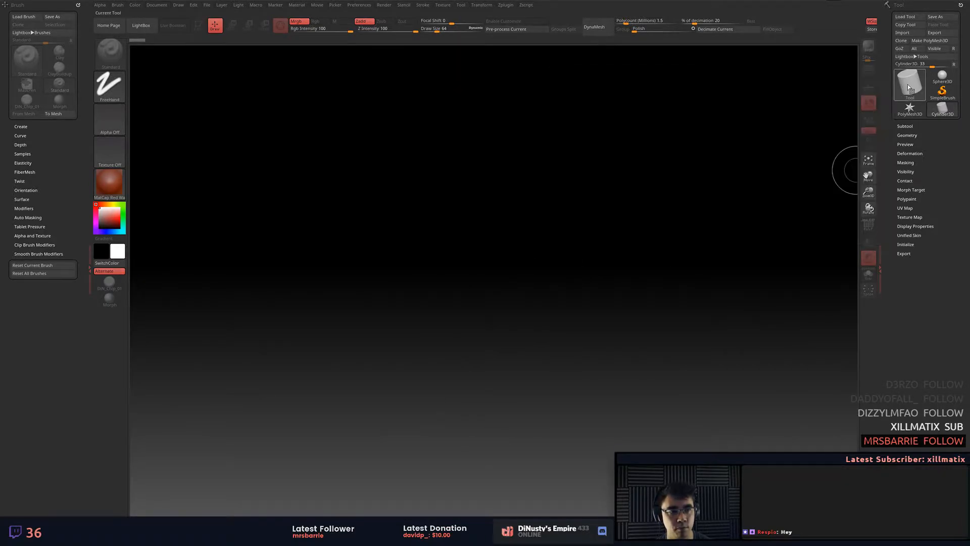
Draw a Cube3D mesh in the middle of the canvas and put it in Edit mode.
{"action": "left_click", "coordinate": [908, 83]}
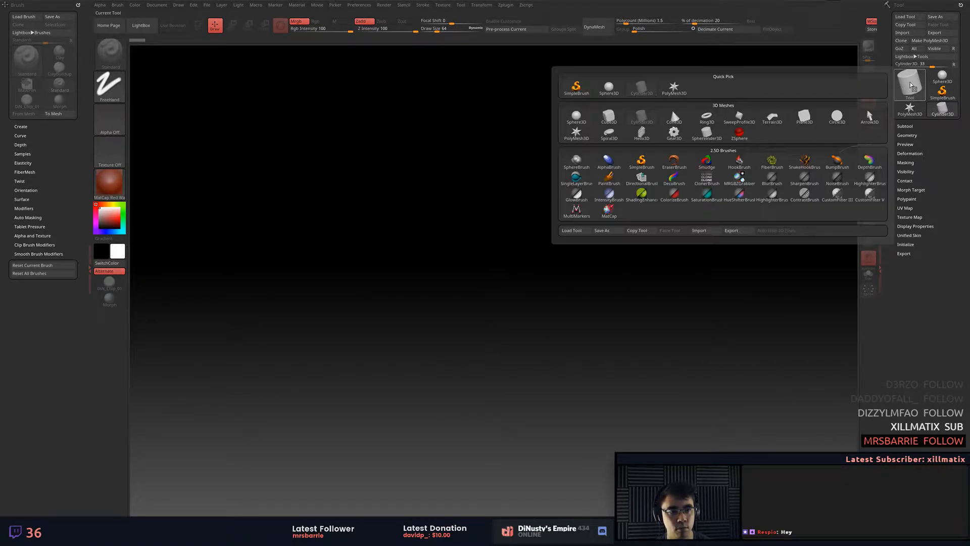
{"action": "left_click", "coordinate": [611, 119]}
{"action": "left_click_drag", "start_coordinate": [483, 300], "coordinate": [484, 432]}
{"action": "key", "text": "t"}
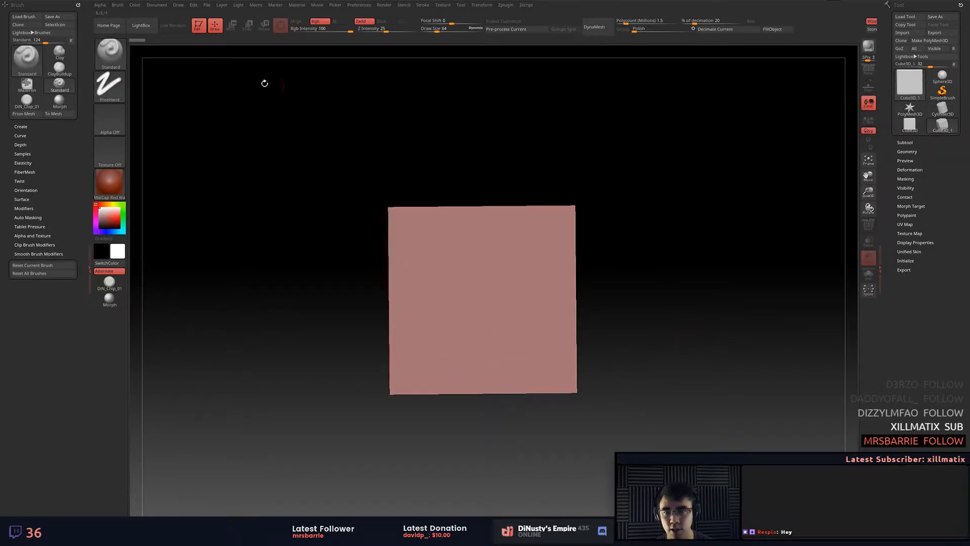
{"action": "left_click_drag", "start_coordinate": [623, 172], "coordinate": [687, 141]}
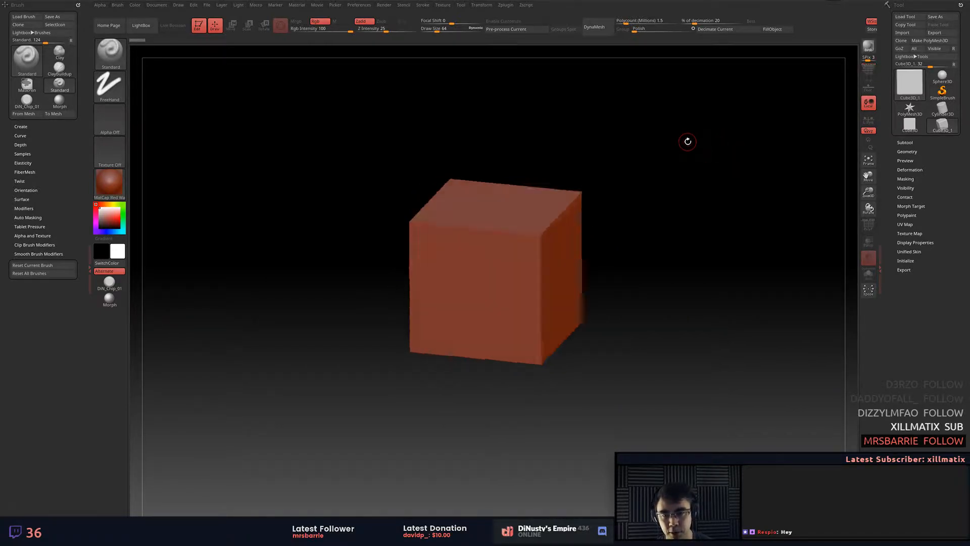
Turn on perspective distortion and view the cube from the front, away from the centre of the canvas.
{"action": "left_click", "coordinate": [871, 71]}
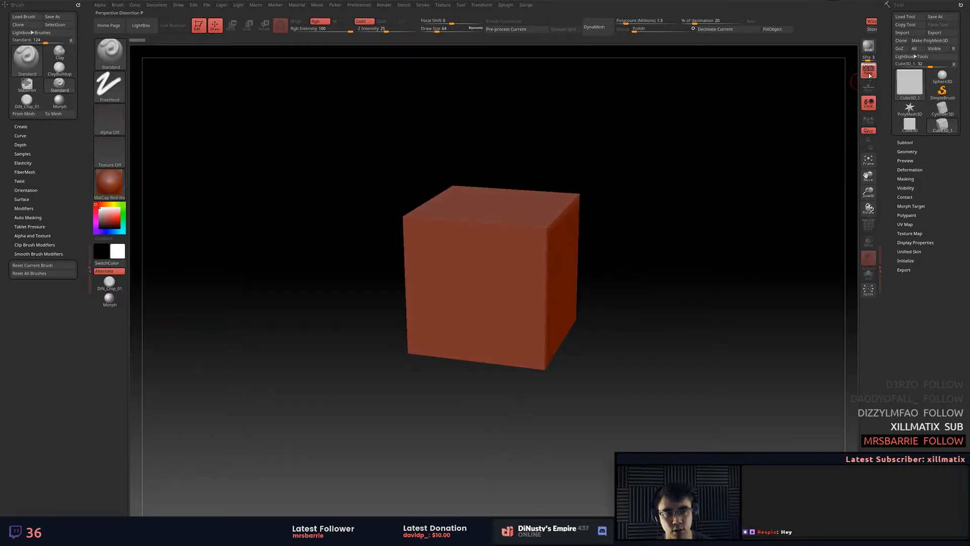
{"action": "mouse_move", "coordinate": [746, 130]}
{"action": "left_mouse_down"}
{"action": "mouse_move", "coordinate": [721, 162]}
{"action": "mouse_move", "coordinate": [719, 185]}
{"action": "mouse_move", "coordinate": [739, 158]}
{"action": "mouse_move", "coordinate": [728, 173]}
{"action": "mouse_move", "coordinate": [730, 165]}
{"action": "mouse_move", "coordinate": [656, 190]}
{"action": "left_mouse_up"}
{"action": "key", "text": "r"}
{"action": "left_click_drag", "start_coordinate": [448, 290], "coordinate": [325, 289]}
{"action": "key", "text": "w"}
{"action": "mouse_move", "coordinate": [348, 177]}
{"action": "left_mouse_down"}
{"action": "mouse_move", "coordinate": [354, 194]}
{"action": "mouse_move", "coordinate": [366, 184]}
{"action": "mouse_move", "coordinate": [372, 192]}
{"action": "mouse_move", "coordinate": [485, 177]}
{"action": "mouse_move", "coordinate": [474, 151]}
{"action": "left_mouse_up"}
{"action": "key", "text": "q"}
{"action": "left_click_drag", "start_coordinate": [671, 164], "coordinate": [504, 168]}
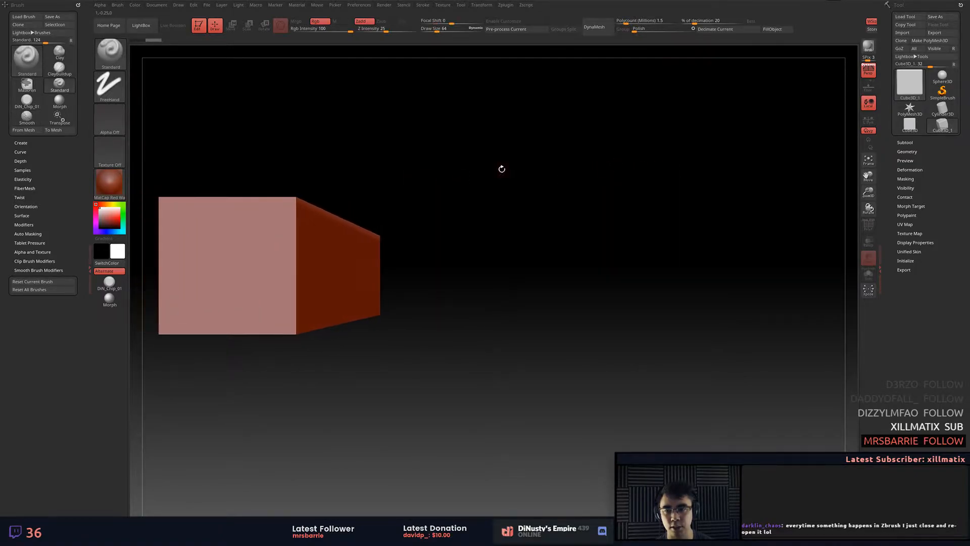
Compare the cube's front view nearer the canvas centre with perspective distortion on and switched off.
{"action": "mouse_move", "coordinate": [552, 226]}
{"action": "left_mouse_down", "text": "alt"}
{"action": "mouse_move", "coordinate": [509, 220]}
{"action": "mouse_move", "coordinate": [643, 227]}
{"action": "left_mouse_up", "text": "alt"}
{"action": "left_click_drag", "start_coordinate": [505, 200], "coordinate": [548, 203], "text": "alt"}
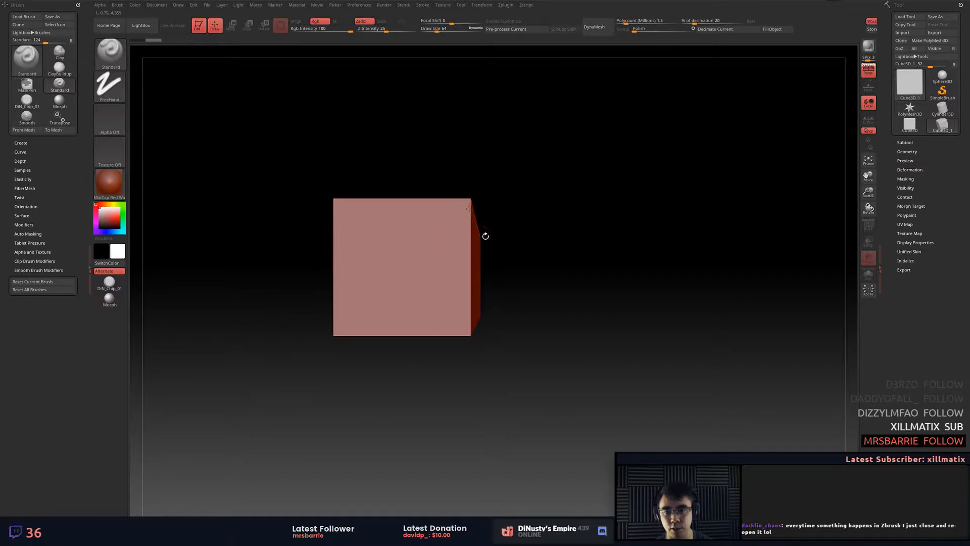
{"action": "left_click_drag", "start_coordinate": [658, 267], "coordinate": [676, 255]}
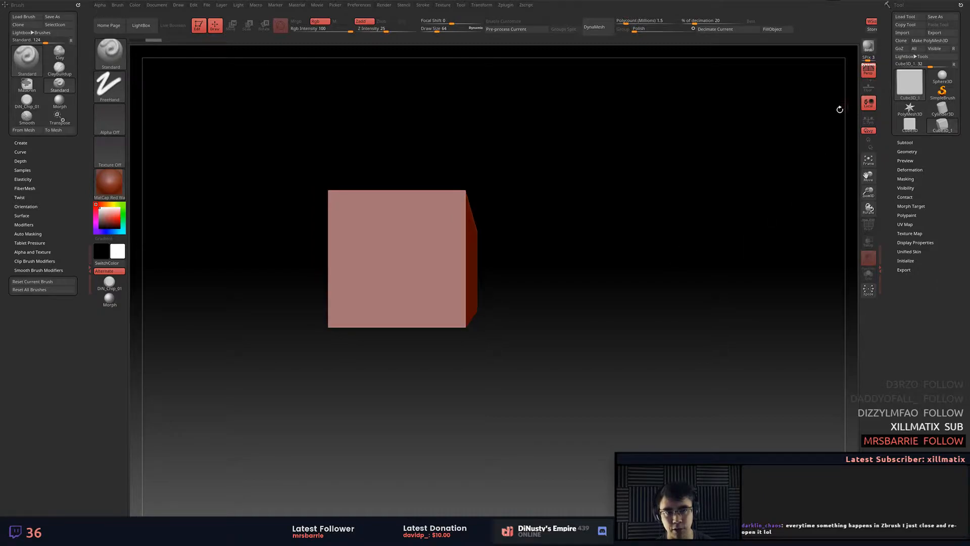
{"action": "key", "text": "p"}
{"action": "left_click_drag", "start_coordinate": [619, 193], "coordinate": [486, 221], "text": "alt"}
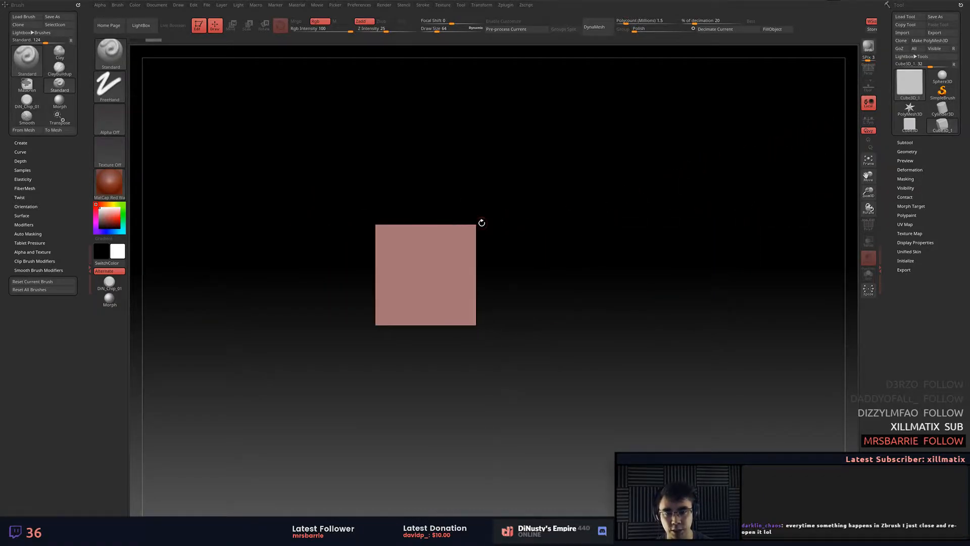
Turn perspective distortion back on, bring up the Move gizmo and view the elongated cube from an angle.
{"action": "left_click_drag", "start_coordinate": [571, 265], "coordinate": [739, 228], "text": "alt"}
{"action": "key", "text": "p"}
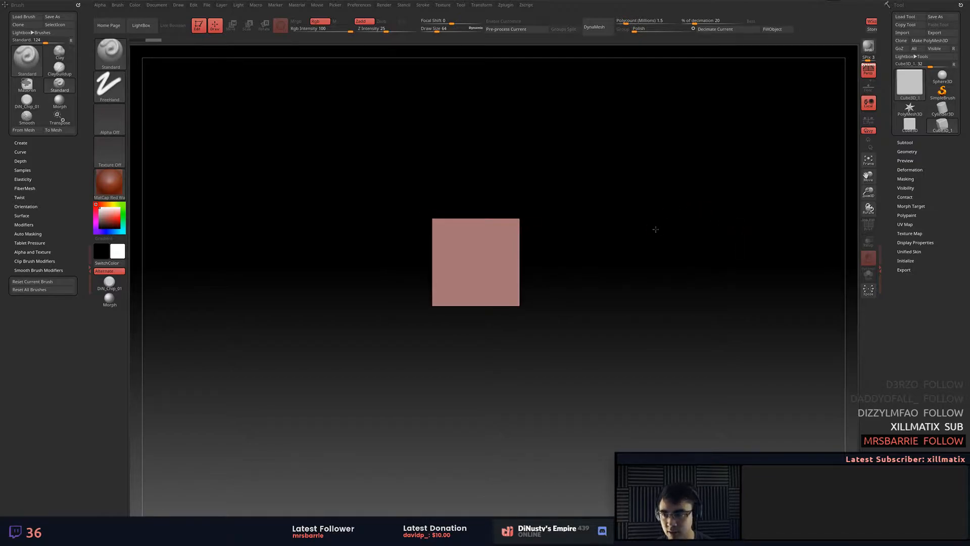
{"action": "left_click_drag", "start_coordinate": [654, 228], "coordinate": [655, 231], "text": "alt"}
{"action": "key", "text": "w"}
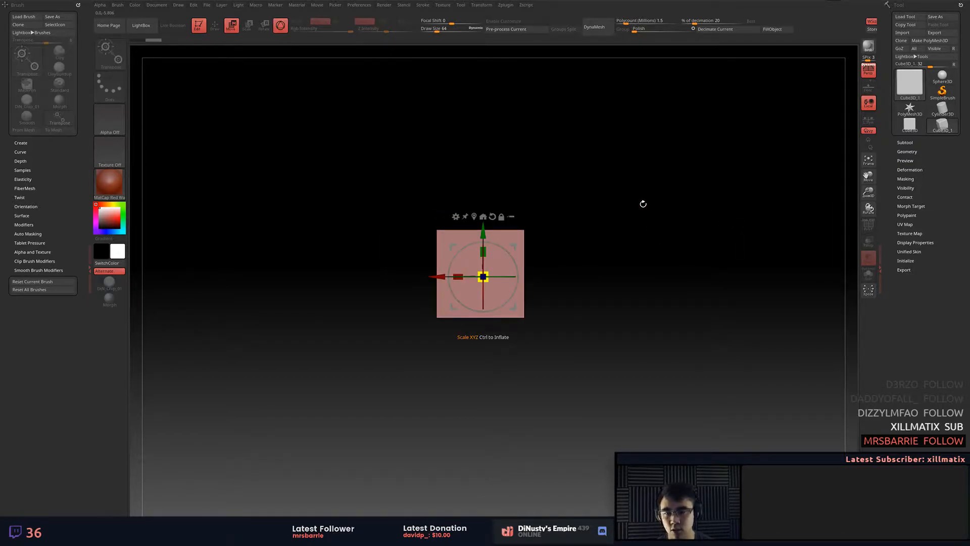
{"action": "left_click_drag", "start_coordinate": [614, 232], "coordinate": [755, 211]}
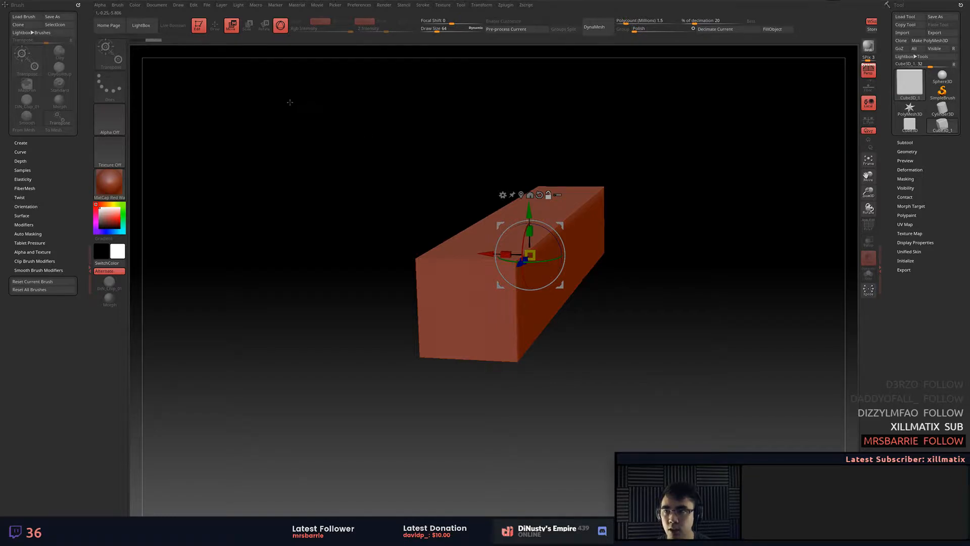
{"action": "left_click_drag", "start_coordinate": [361, 169], "coordinate": [361, 164]}
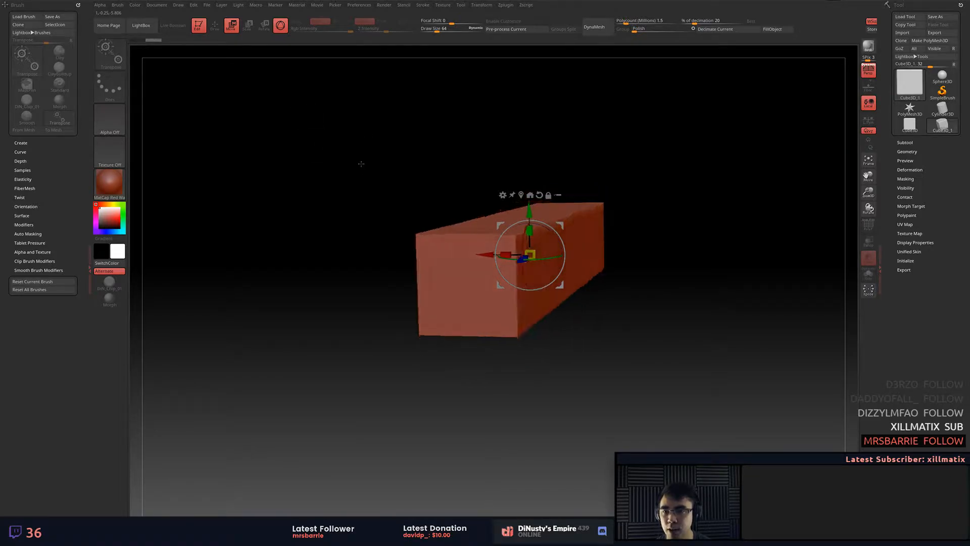
Toggle Gizmo 3D off and on repeatedly to demonstrate showing and hiding the gizmo.
{"action": "left_click", "coordinate": [281, 26]}
{"action": "left_click", "coordinate": [281, 26]}
{"action": "left_click", "coordinate": [280, 26]}
{"action": "left_click", "coordinate": [281, 26]}
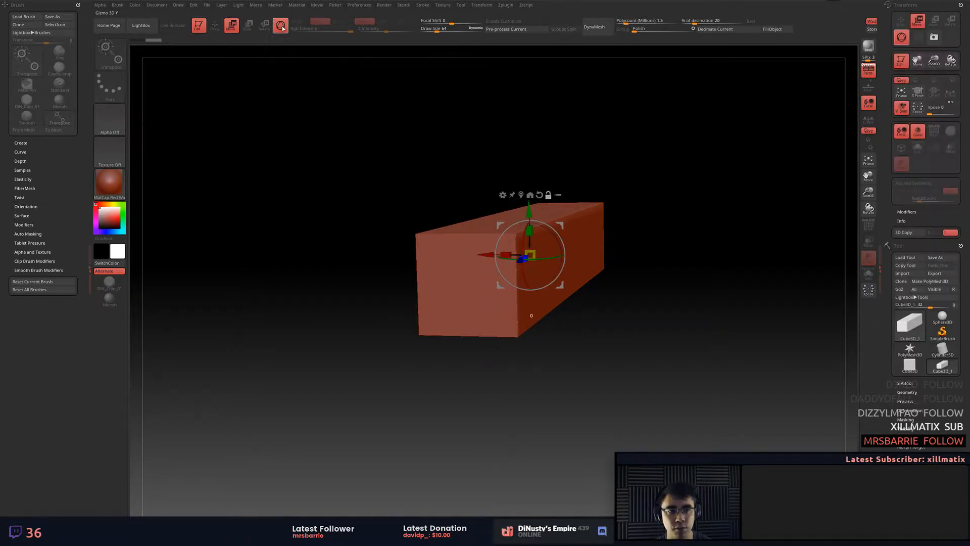
Reveal where Gizmo 3D sits in the Transform palette and show the help note for the Rotate mode.
{"action": "left_click", "coordinate": [283, 28], "text": "ctrl+shift"}
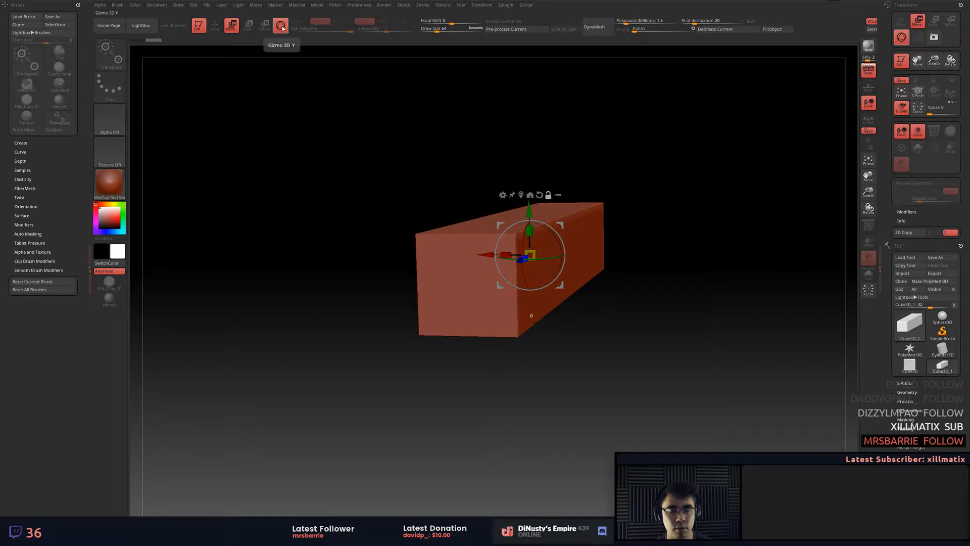
{"action": "key", "text": "ctrl"}
{"action": "key", "text": "ctrl"}
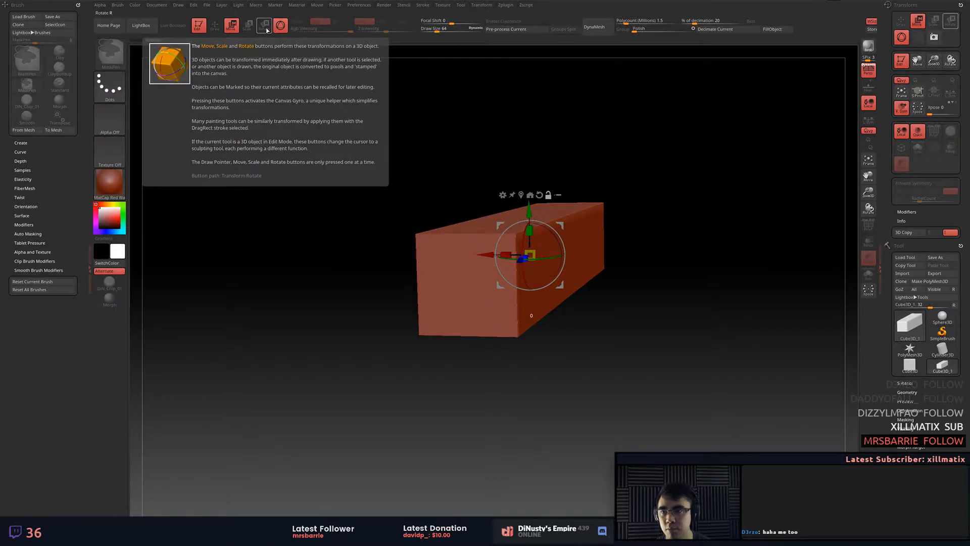
Switch to Scale mode, view the cube straight from the front and turn Gizmo 3D back on.
{"action": "left_click", "coordinate": [280, 29]}
{"action": "key", "text": "e"}
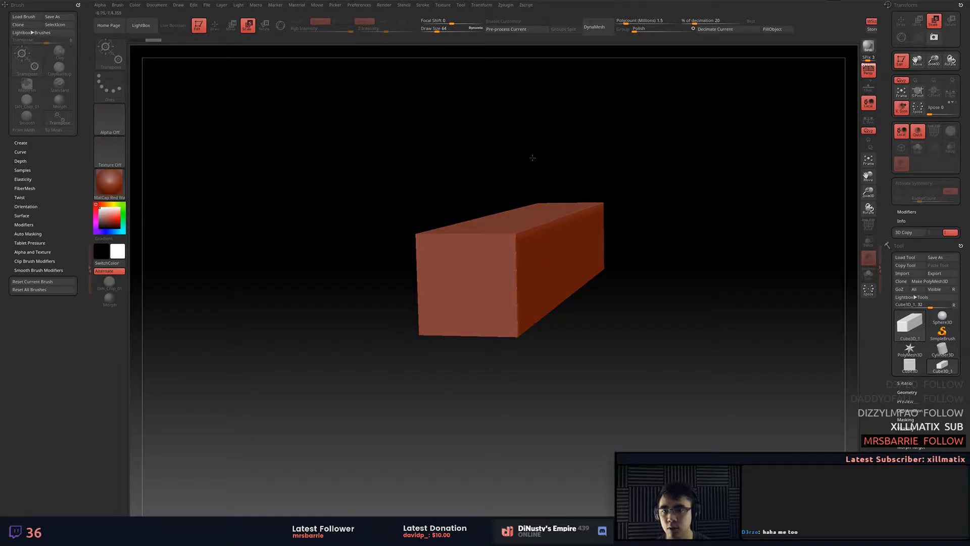
{"action": "left_click_drag", "start_coordinate": [531, 165], "coordinate": [535, 134], "text": "shift"}
{"action": "key", "text": "f"}
{"action": "left_click_drag", "start_coordinate": [556, 216], "coordinate": [442, 130], "text": "alt"}
{"action": "key", "text": "y"}
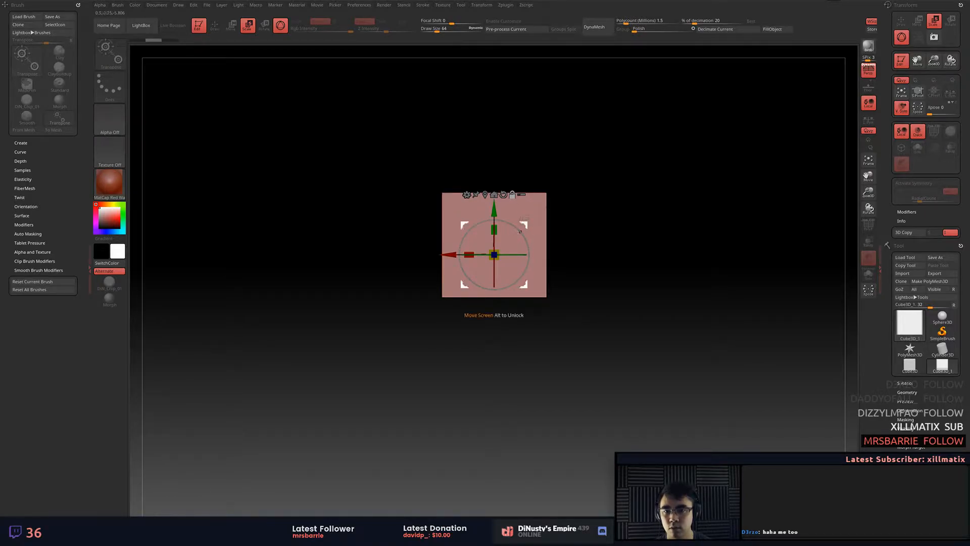
Try moving the cube freely in the screen plane with the gizmo, and undo the moves.
{"action": "left_click_drag", "start_coordinate": [527, 223], "coordinate": [544, 198], "text": "alt"}
{"action": "key", "text": "ctrl+z"}
{"action": "left_click_drag", "start_coordinate": [595, 218], "coordinate": [578, 221], "text": "alt"}
{"action": "left_click_drag", "start_coordinate": [578, 221], "coordinate": [708, 203]}
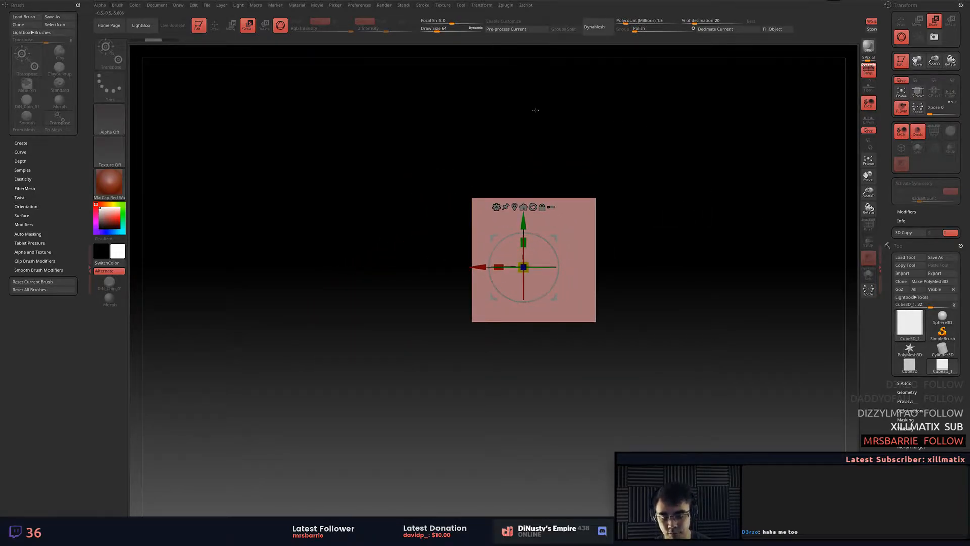
{"action": "left_click_drag", "start_coordinate": [648, 217], "coordinate": [688, 195]}
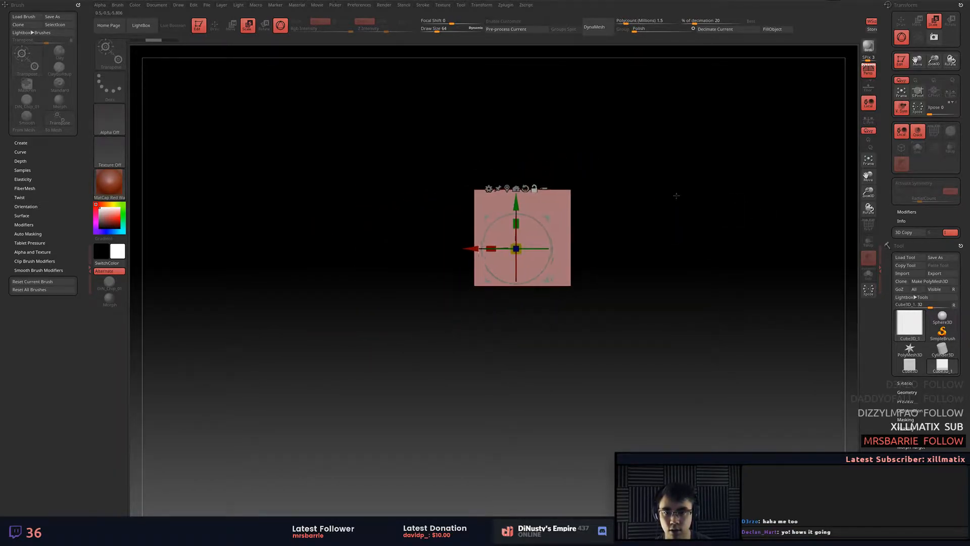
{"action": "mouse_move", "coordinate": [546, 218]}
{"action": "left_mouse_down"}
{"action": "mouse_move", "coordinate": [578, 187]}
{"action": "mouse_move", "coordinate": [566, 169]}
{"action": "mouse_move", "coordinate": [566, 203]}
{"action": "mouse_move", "coordinate": [536, 178]}
{"action": "mouse_move", "coordinate": [536, 255]}
{"action": "mouse_move", "coordinate": [536, 228]}
{"action": "left_mouse_up"}
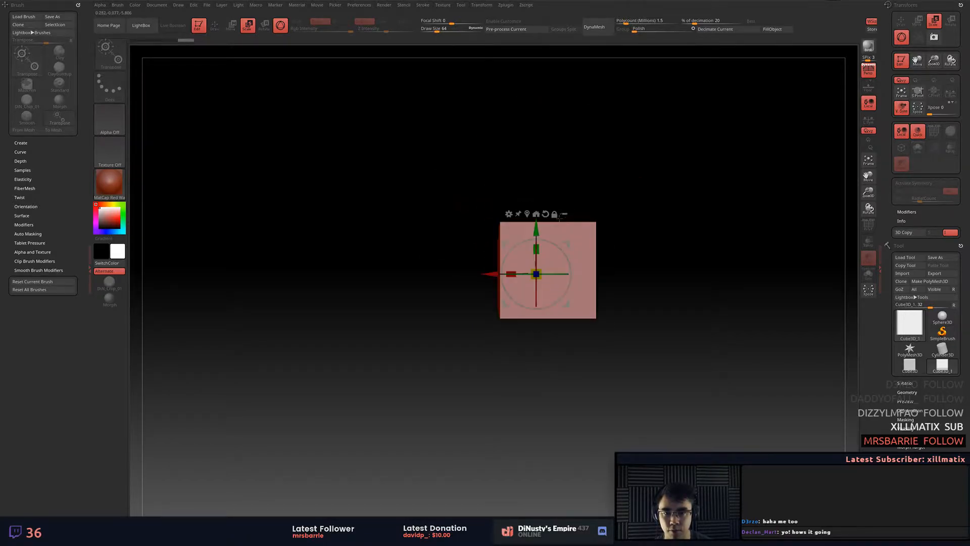
{"action": "key", "text": "ctrl+z"}
{"action": "key", "text": "ctrl+z"}
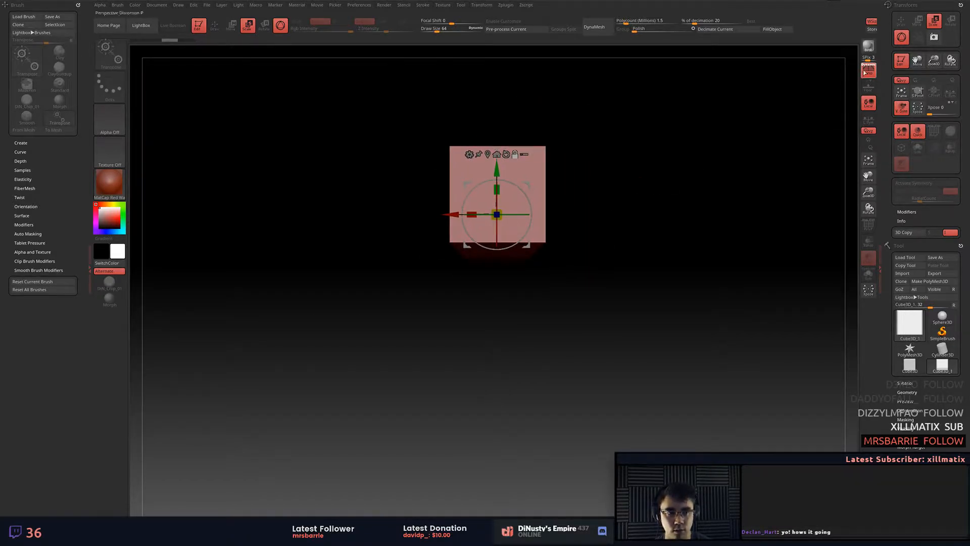
Turn on the floor grid and view the cube against it from an angle.
{"action": "left_click", "coordinate": [870, 88]}
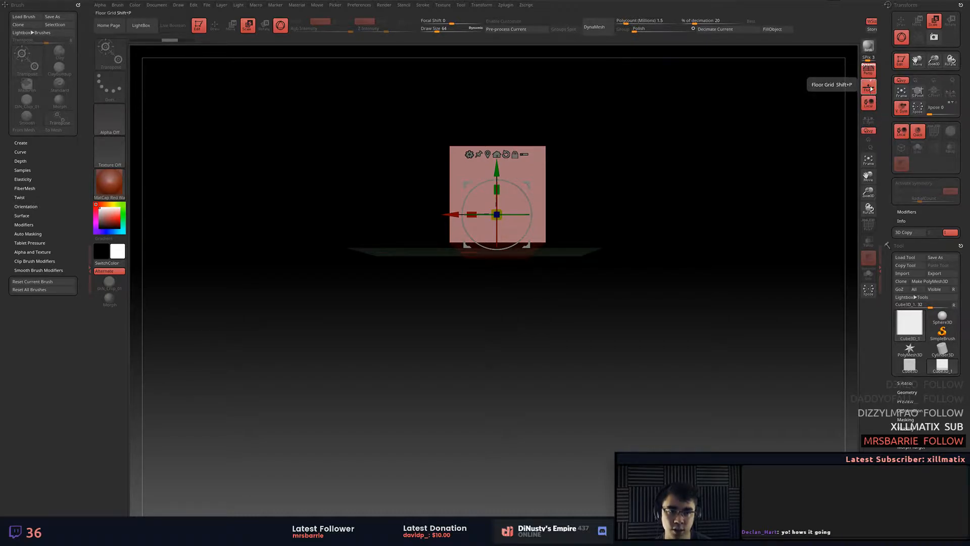
{"action": "left_click_drag", "start_coordinate": [787, 158], "coordinate": [767, 205]}
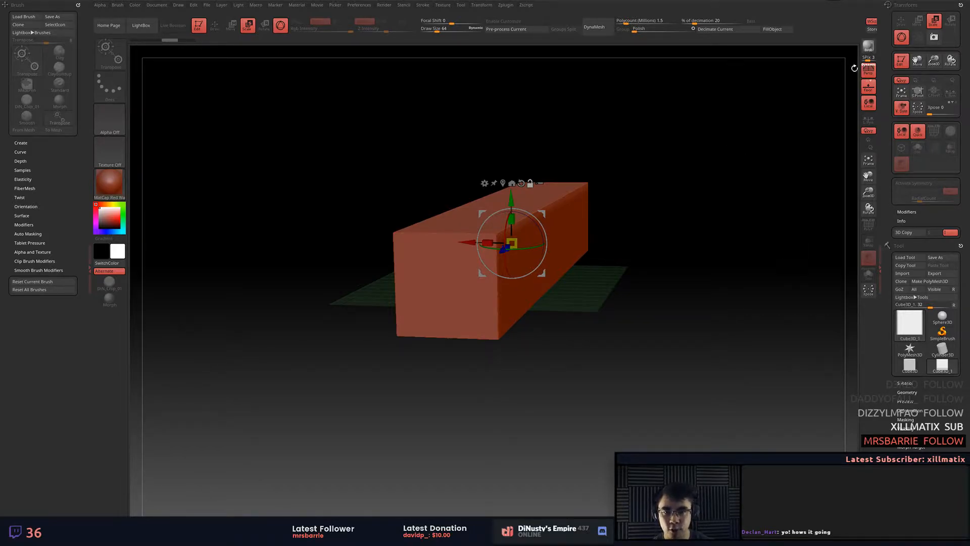
{"action": "left_click_drag", "start_coordinate": [715, 232], "coordinate": [757, 213]}
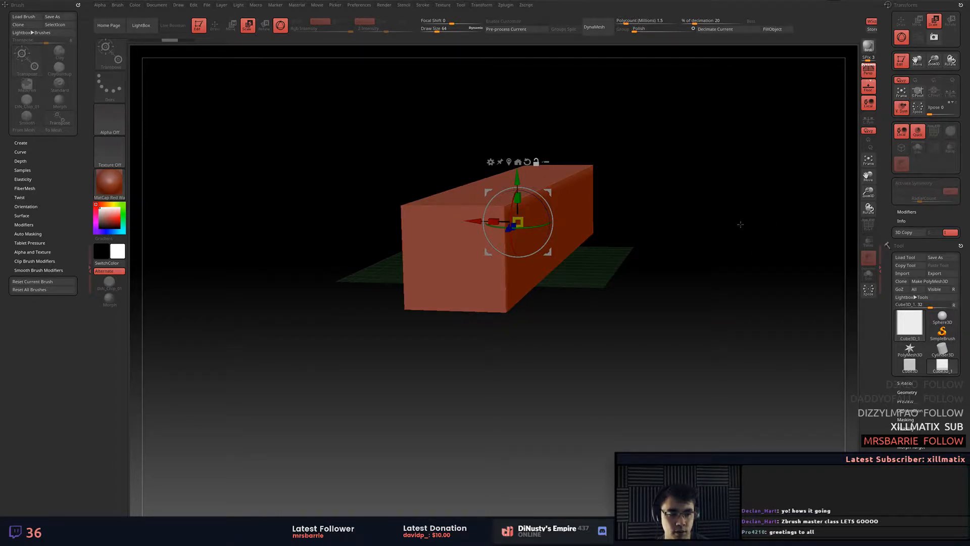
{"action": "mouse_move", "coordinate": [712, 257]}
{"action": "left_mouse_down"}
{"action": "mouse_move", "coordinate": [700, 269]}
{"action": "mouse_move", "coordinate": [722, 246]}
{"action": "left_mouse_up"}
{"action": "left_click_drag", "start_coordinate": [597, 209], "coordinate": [617, 216]}
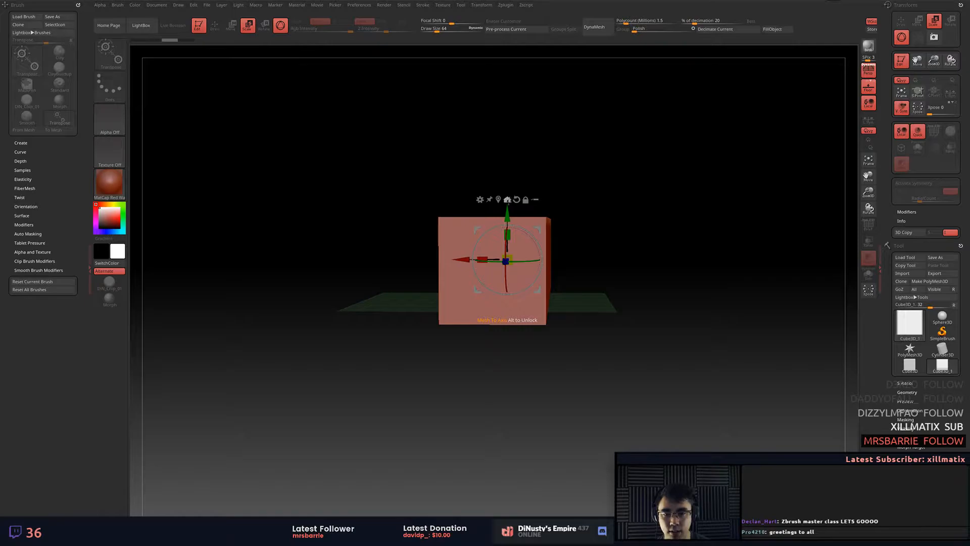
Reset the cube to the world axis with Mesh To Axis and view it on the floor grid from the front.
{"action": "left_click", "coordinate": [508, 200]}
{"action": "left_click_drag", "start_coordinate": [576, 205], "coordinate": [604, 234]}
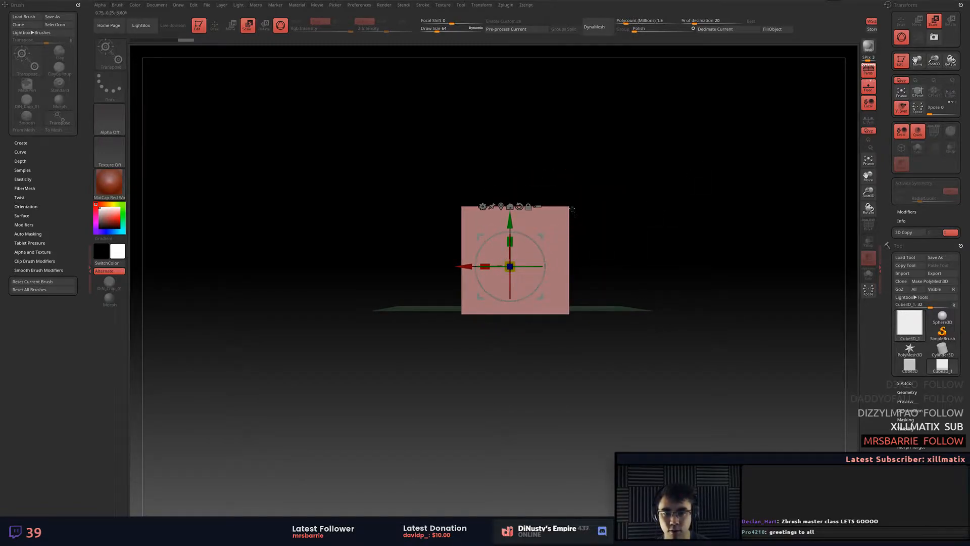
{"action": "left_click_drag", "start_coordinate": [667, 209], "coordinate": [718, 199]}
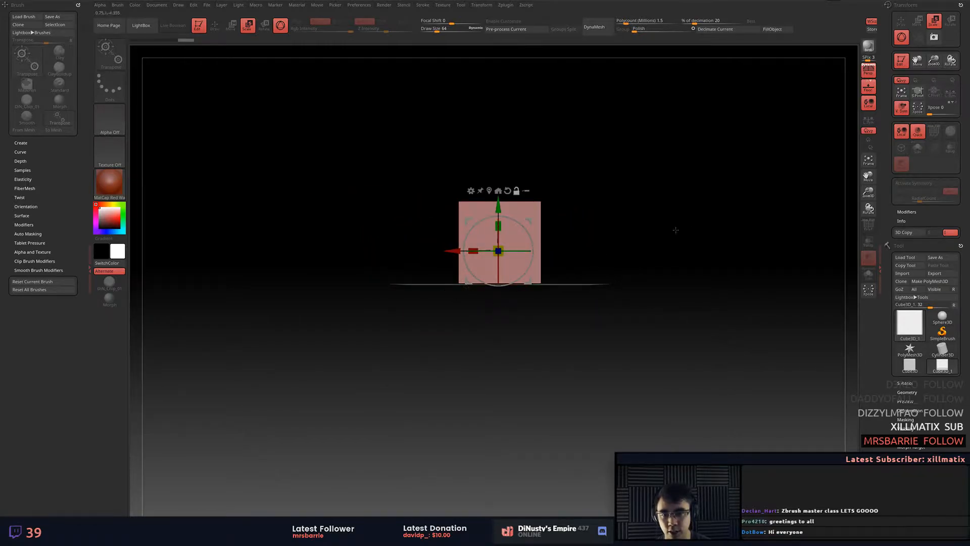
{"action": "left_click_drag", "start_coordinate": [674, 228], "coordinate": [672, 252], "text": "alt"}
{"action": "left_click_drag", "start_coordinate": [648, 199], "coordinate": [701, 219], "text": "alt"}
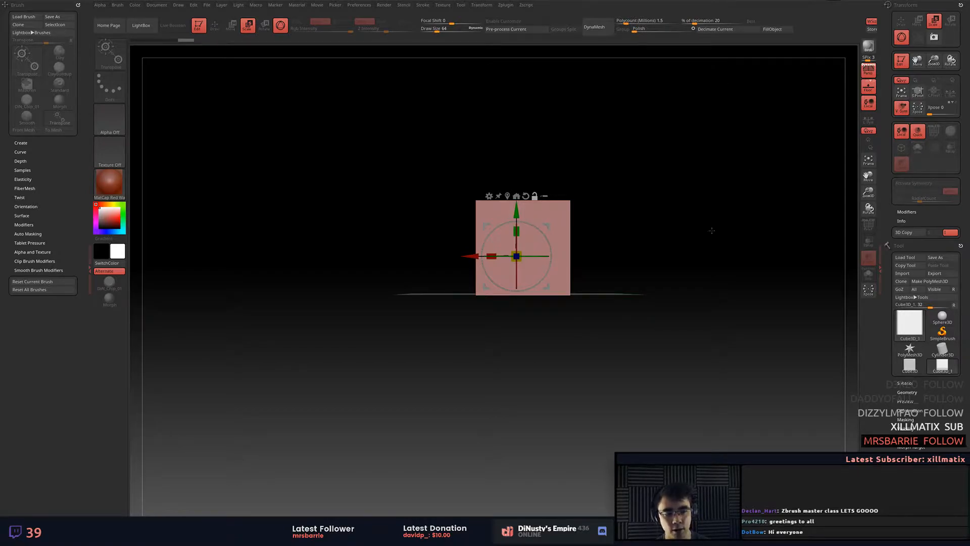
{"action": "mouse_move", "coordinate": [695, 179]}
{"action": "left_mouse_down"}
{"action": "mouse_move", "coordinate": [662, 263]}
{"action": "mouse_move", "coordinate": [689, 210]}
{"action": "mouse_move", "coordinate": [688, 165]}
{"action": "mouse_move", "coordinate": [689, 175]}
{"action": "left_mouse_up"}
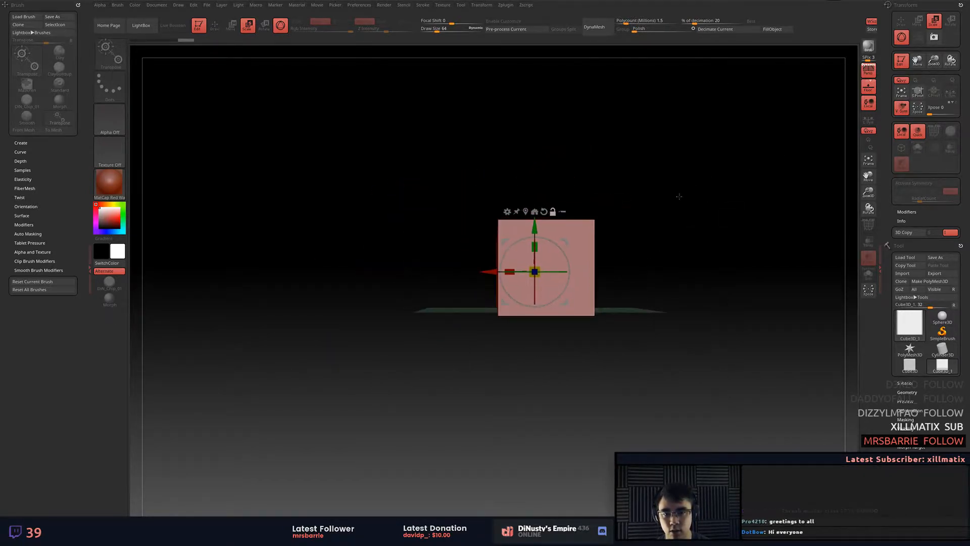
{"action": "left_click_drag", "start_coordinate": [671, 208], "coordinate": [659, 190], "text": "alt"}
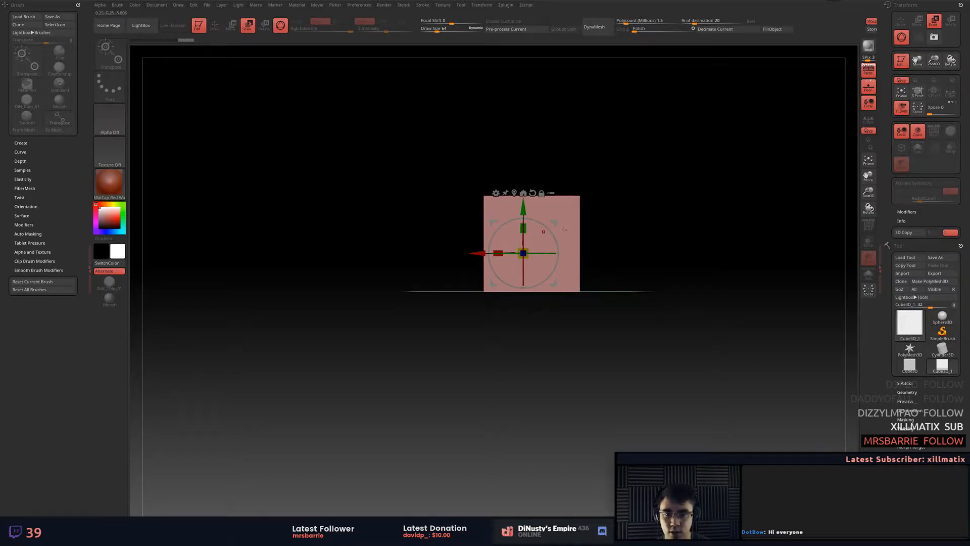
Move the cube up and right off the floor grid, and switch perspective distortion off.
{"action": "left_click_drag", "start_coordinate": [555, 221], "coordinate": [597, 176]}
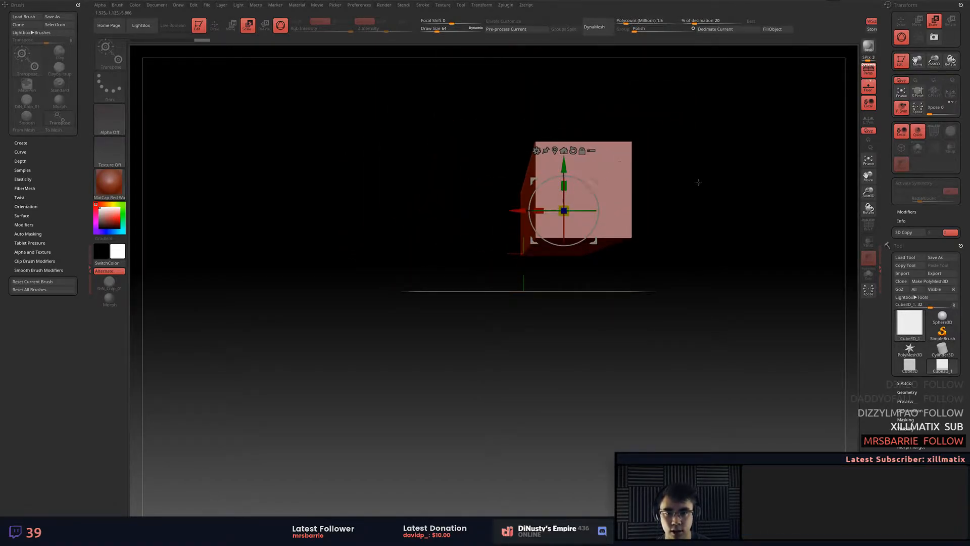
{"action": "key", "text": "p"}
{"action": "left_click_drag", "start_coordinate": [697, 200], "coordinate": [694, 252], "text": "alt"}
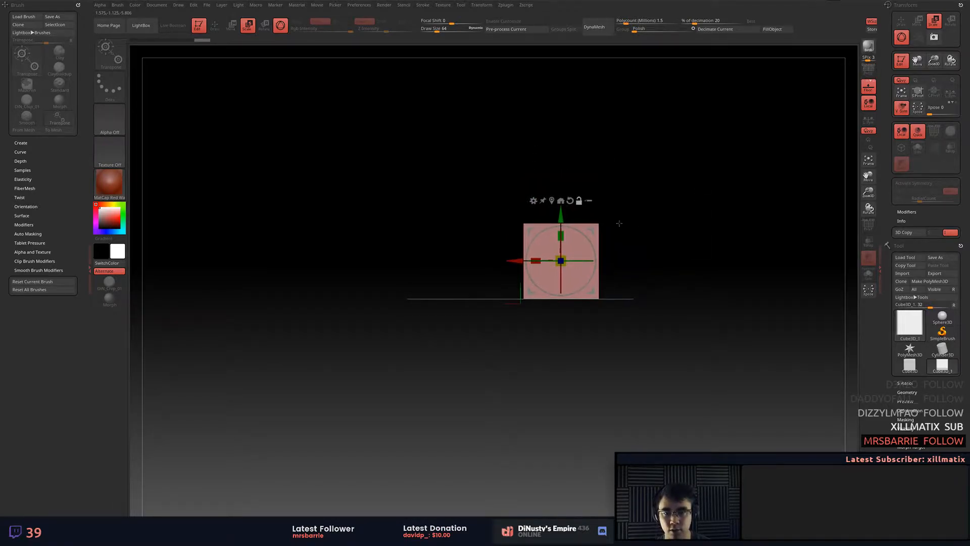
Move the cube farther up and right without perspective, and return it to the floor grid with Mesh To Axis.
{"action": "left_click_drag", "start_coordinate": [592, 230], "coordinate": [634, 156]}
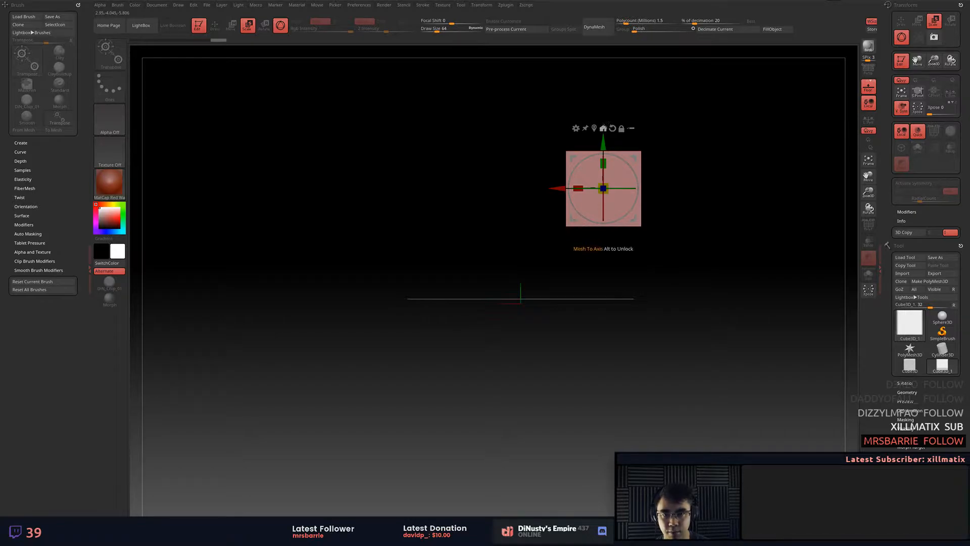
{"action": "left_click", "coordinate": [613, 129]}
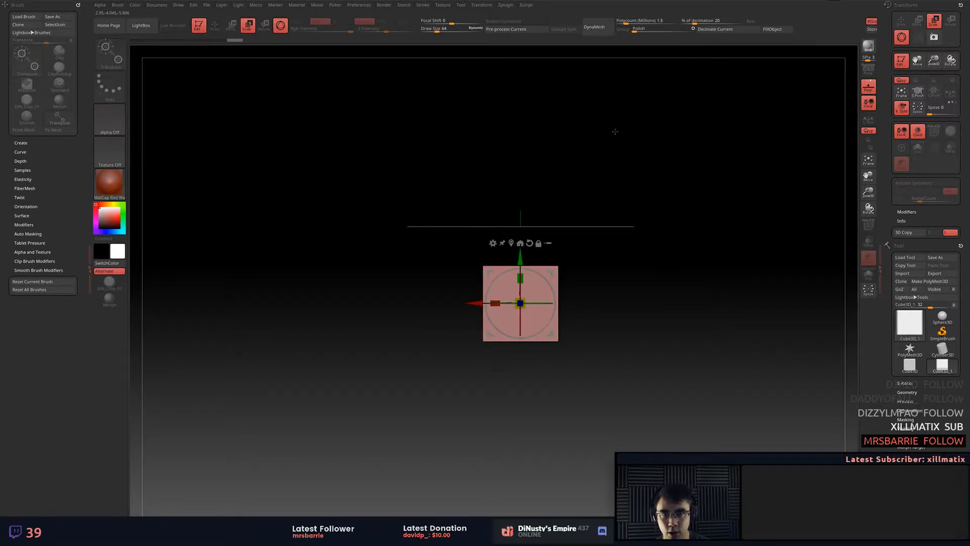
{"action": "left_click", "coordinate": [520, 243]}
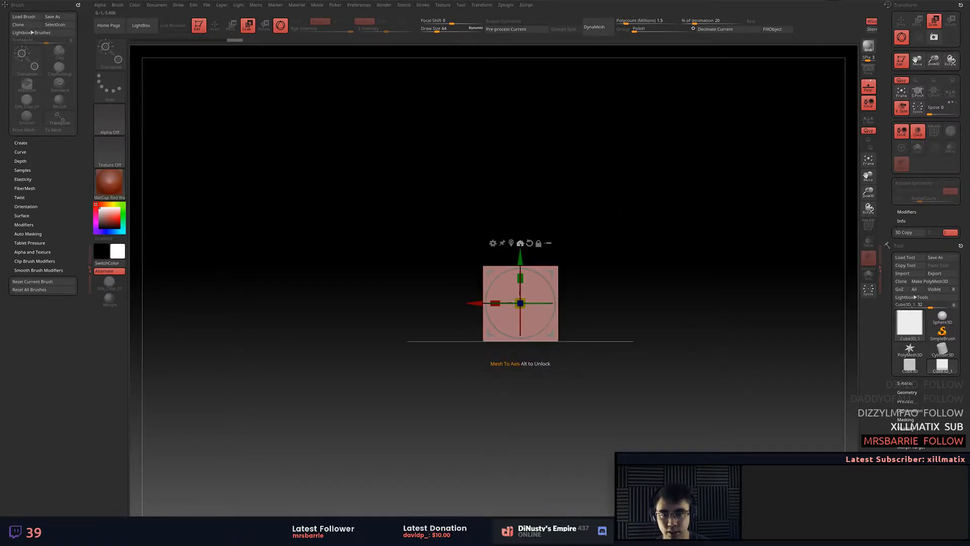
Move the cube far up and away from the axis and bring it back with Mesh To Axis.
{"action": "left_click_drag", "start_coordinate": [558, 265], "coordinate": [704, 124]}
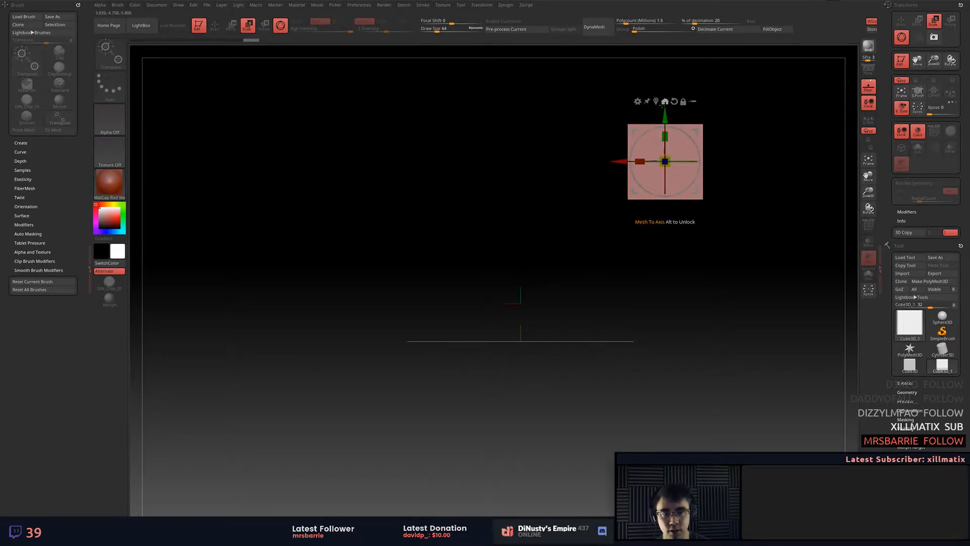
{"action": "left_click", "coordinate": [666, 101]}
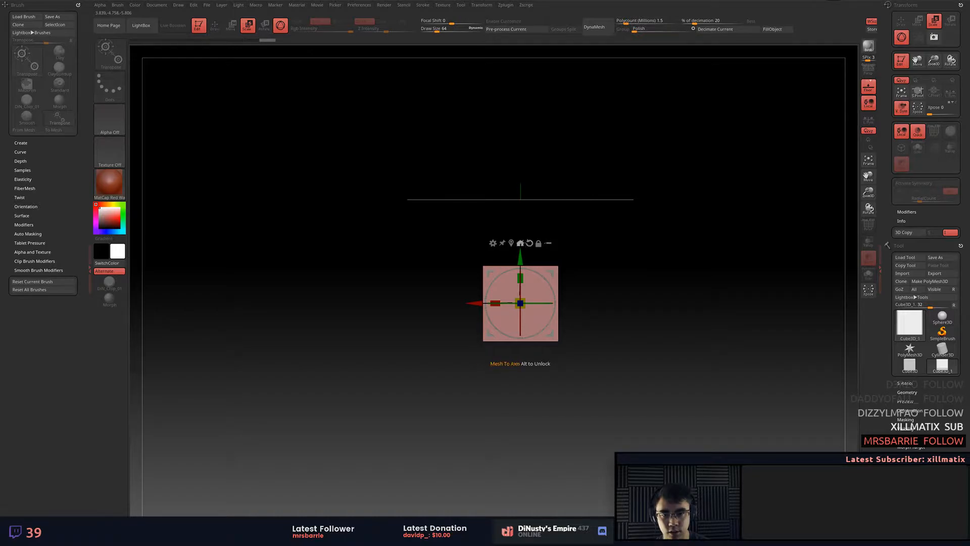
{"action": "left_click", "coordinate": [520, 243]}
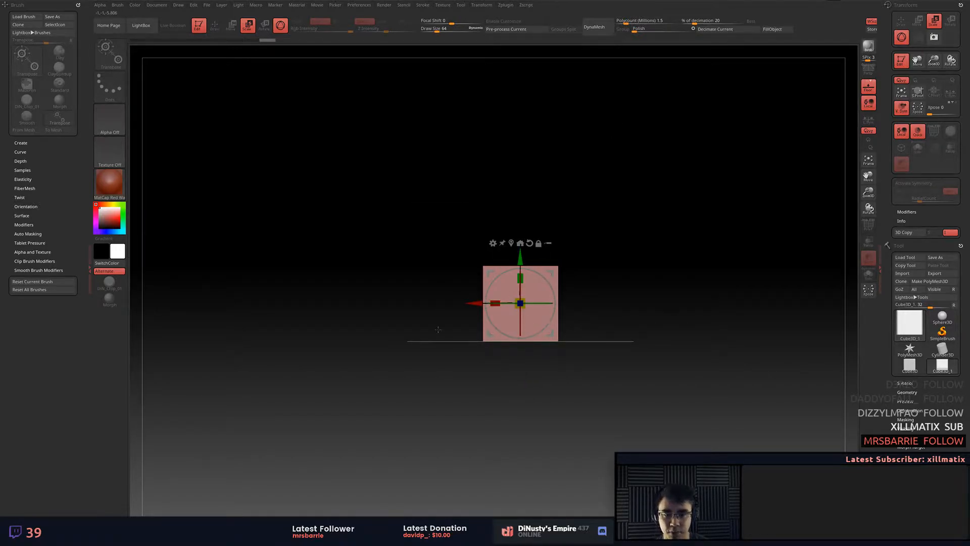
Move only the gizmo up and left, away from the cube, leaving the mesh in place.
{"action": "left_click_drag", "start_coordinate": [641, 283], "coordinate": [715, 229], "text": "alt"}
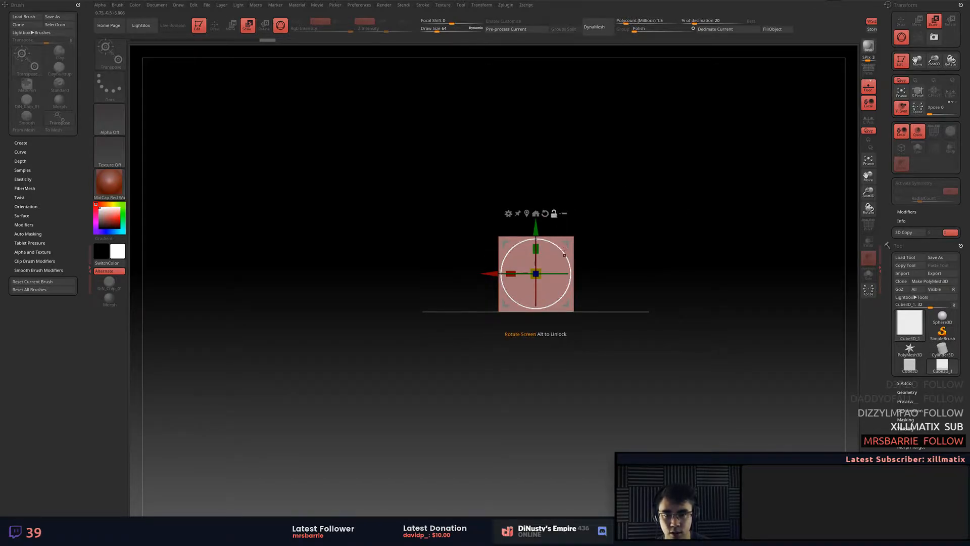
{"action": "left_click_drag", "start_coordinate": [567, 244], "coordinate": [449, 127]}
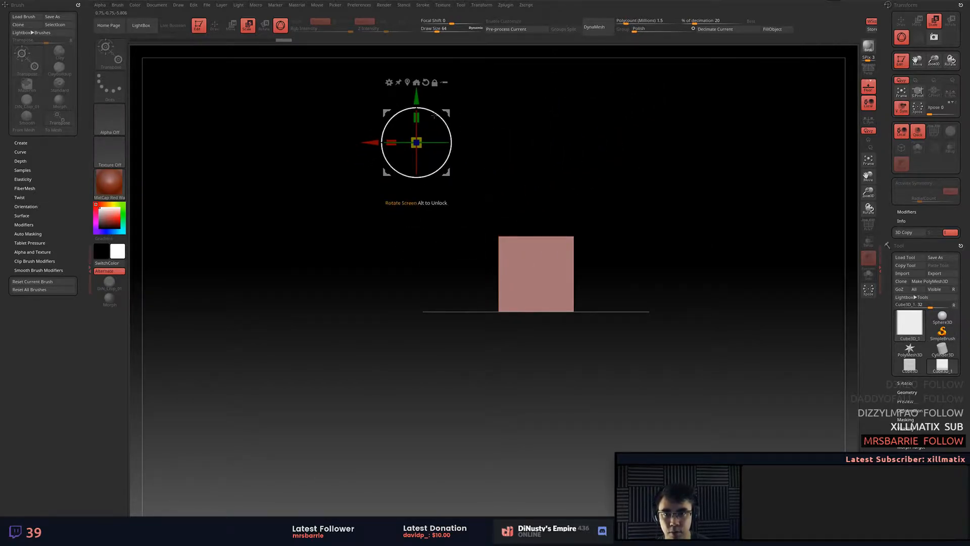
Try Mesh To Axis with the offset gizmo, undo it, and return only the gizmo to the cube's centre.
{"action": "left_click", "coordinate": [415, 82]}
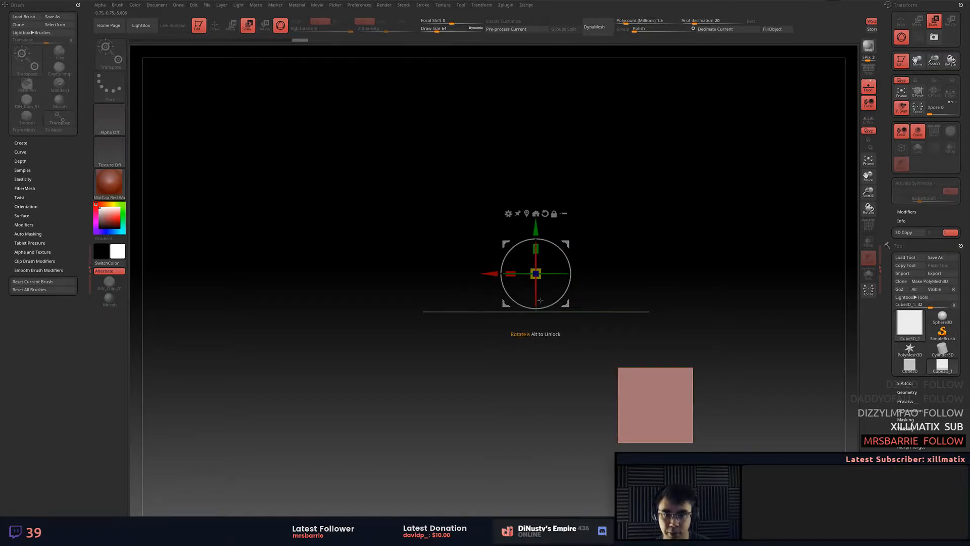
{"action": "key", "text": "ctrl+z"}
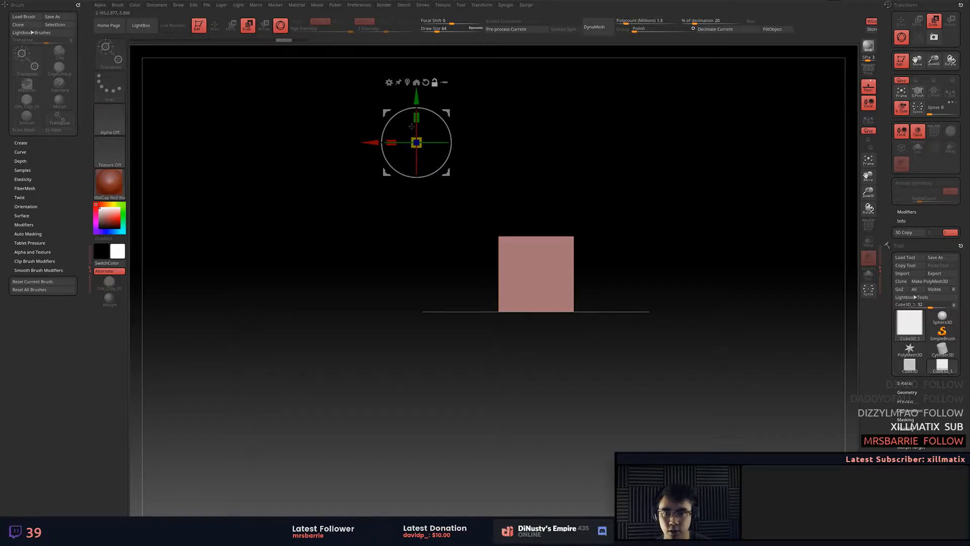
{"action": "left_click", "coordinate": [415, 82], "text": "alt"}
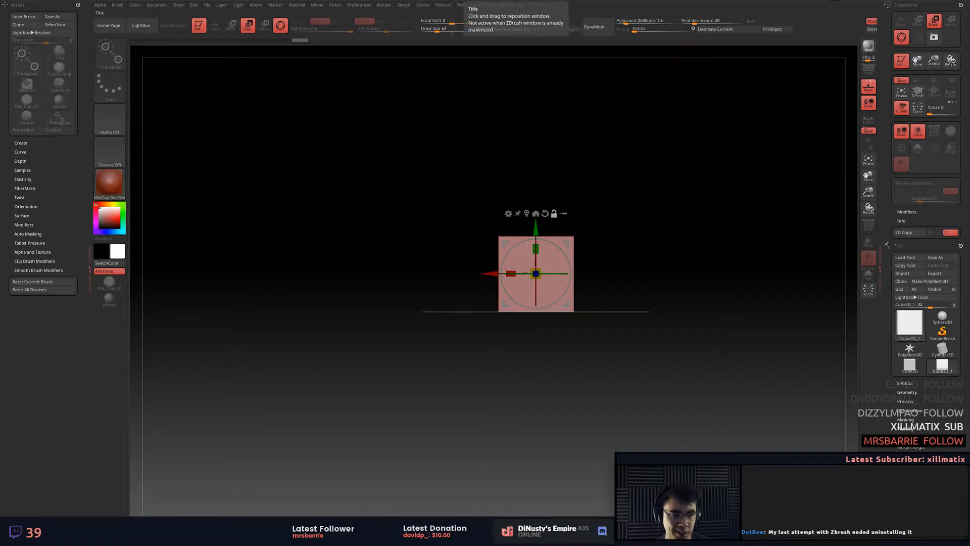
Stretch the cube along single axes with the gizmo's scale handles, undoing one of the adjustments.
{"action": "mouse_move", "coordinate": [687, 107]}
{"action": "left_mouse_down"}
{"action": "mouse_move", "coordinate": [669, 127]}
{"action": "mouse_move", "coordinate": [697, 134]}
{"action": "mouse_move", "coordinate": [692, 119]}
{"action": "left_mouse_up"}
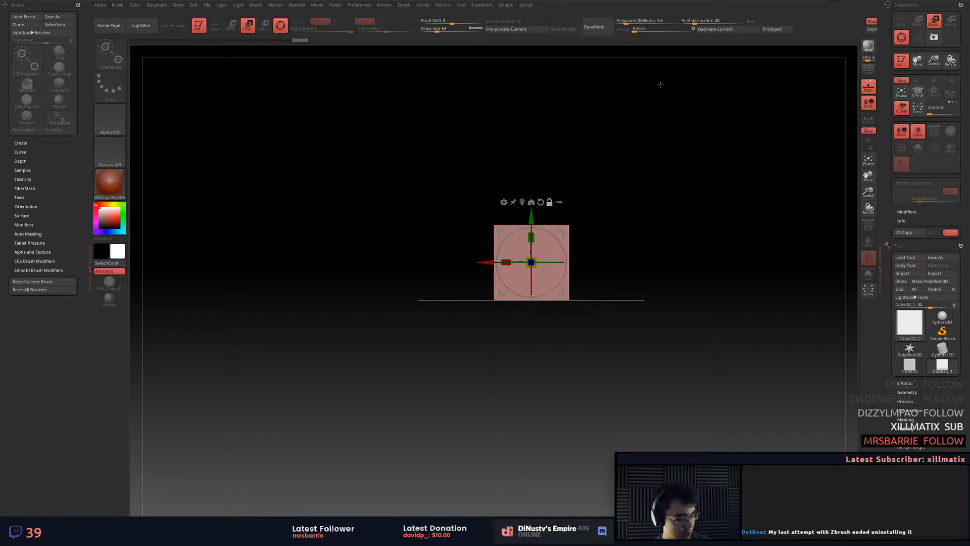
{"action": "left_click_drag", "start_coordinate": [408, 164], "coordinate": [491, 261]}
{"action": "left_click_drag", "start_coordinate": [537, 221], "coordinate": [538, 192]}
{"action": "left_click_drag", "start_coordinate": [669, 233], "coordinate": [685, 217]}
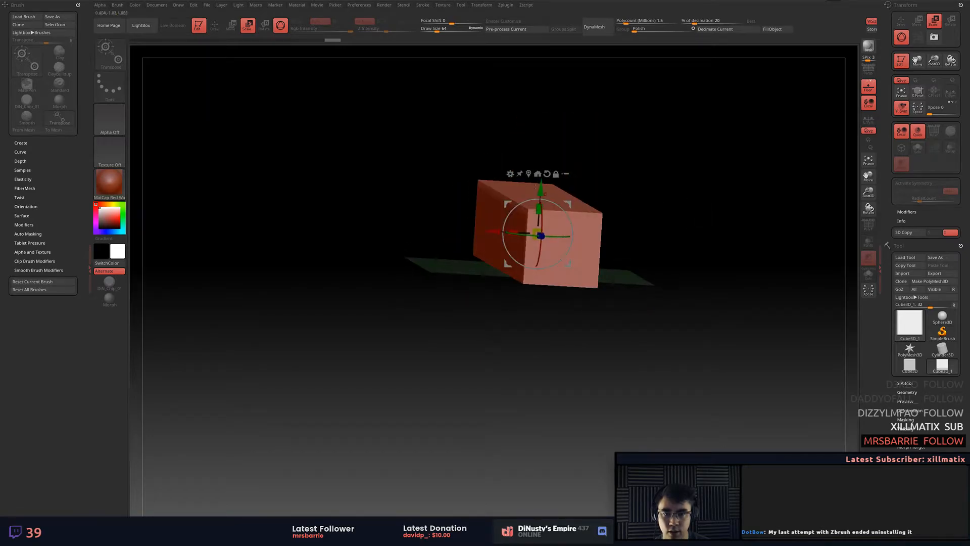
{"action": "mouse_move", "coordinate": [545, 200]}
{"action": "left_mouse_down"}
{"action": "mouse_move", "coordinate": [561, 207]}
{"action": "mouse_move", "coordinate": [539, 205]}
{"action": "left_mouse_up"}
{"action": "key", "text": "ctrl+z"}
{"action": "left_click_drag", "start_coordinate": [655, 197], "coordinate": [638, 227]}
{"action": "left_click_drag", "start_coordinate": [519, 233], "coordinate": [537, 208]}
In a straight front view, move only the gizmo sideways onto the cube's left edge, leaving the mesh in place.
{"action": "left_click_drag", "start_coordinate": [715, 198], "coordinate": [727, 192], "text": "shift"}
{"action": "left_click_drag", "start_coordinate": [493, 235], "coordinate": [467, 235], "text": "alt"}
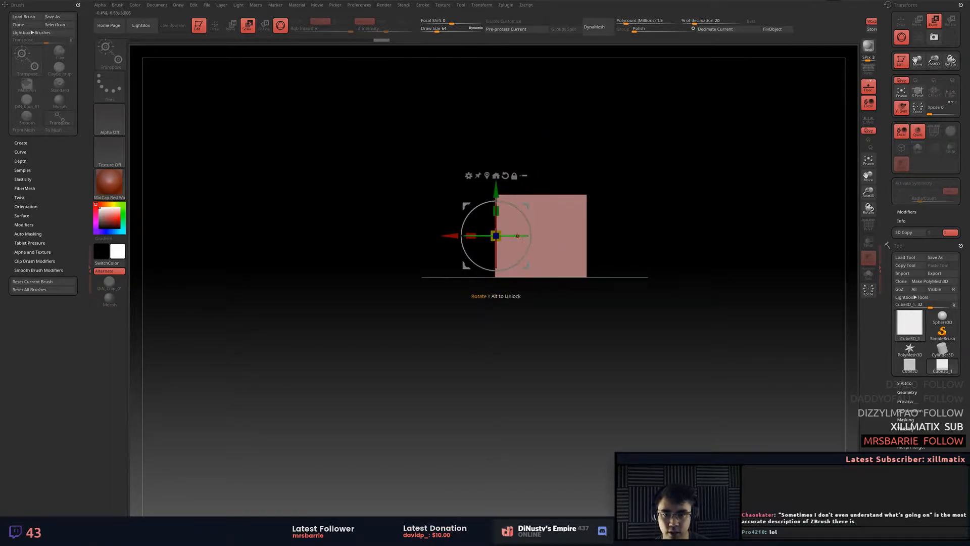
{"action": "left_click_drag", "start_coordinate": [678, 184], "coordinate": [682, 204]}
{"action": "mouse_move", "coordinate": [470, 237]}
{"action": "left_mouse_down"}
{"action": "mouse_move", "coordinate": [384, 230]}
{"action": "mouse_move", "coordinate": [469, 236]}
{"action": "left_mouse_up"}
{"action": "left_click_drag", "start_coordinate": [669, 206], "coordinate": [663, 190], "text": "shift"}
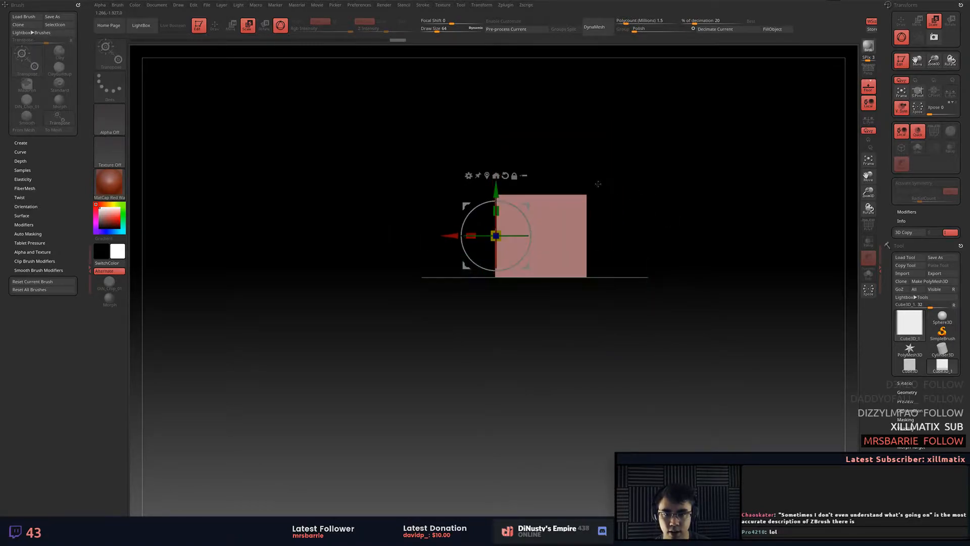
{"action": "left_click_drag", "start_coordinate": [451, 235], "coordinate": [452, 236], "text": "alt"}
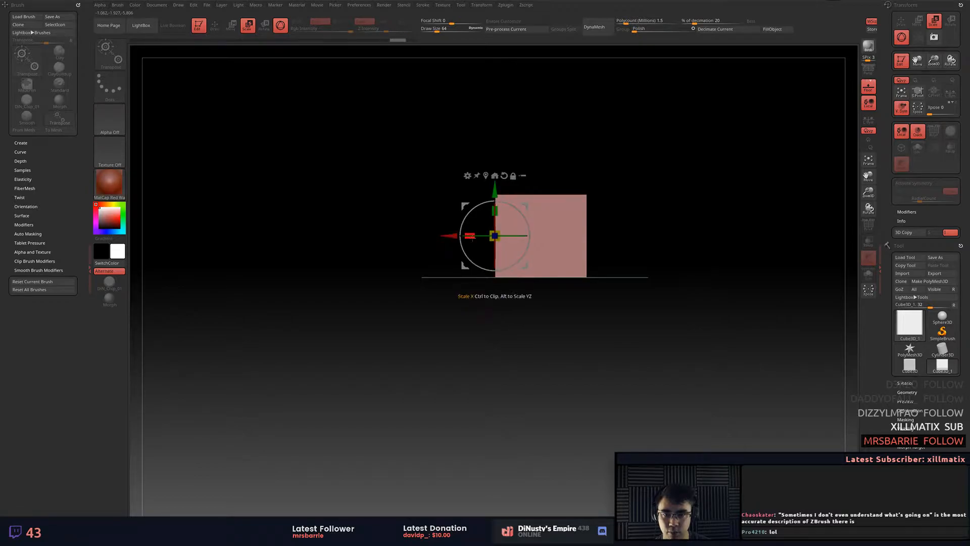
Widen the cube along X from the offset gizmo in two stretches, masking its left side between them.
{"action": "left_click_drag", "start_coordinate": [667, 187], "coordinate": [649, 206]}
{"action": "mouse_move", "coordinate": [470, 234]}
{"action": "left_mouse_down"}
{"action": "mouse_move", "coordinate": [329, 228]}
{"action": "mouse_move", "coordinate": [417, 224]}
{"action": "mouse_move", "coordinate": [396, 213]}
{"action": "left_mouse_up"}
{"action": "mouse_move", "coordinate": [427, 100]}
{"action": "left_mouse_down", "text": "ctrl"}
{"action": "mouse_move", "coordinate": [529, 372]}
{"action": "mouse_move", "coordinate": [431, 203]}
{"action": "left_mouse_up", "text": "ctrl"}
{"action": "left_click_drag", "start_coordinate": [356, 96], "coordinate": [520, 387], "text": "ctrl"}
{"action": "mouse_move", "coordinate": [681, 354]}
{"action": "left_mouse_down"}
{"action": "mouse_move", "coordinate": [658, 381]}
{"action": "mouse_move", "coordinate": [688, 381]}
{"action": "mouse_move", "coordinate": [685, 370]}
{"action": "left_mouse_up"}
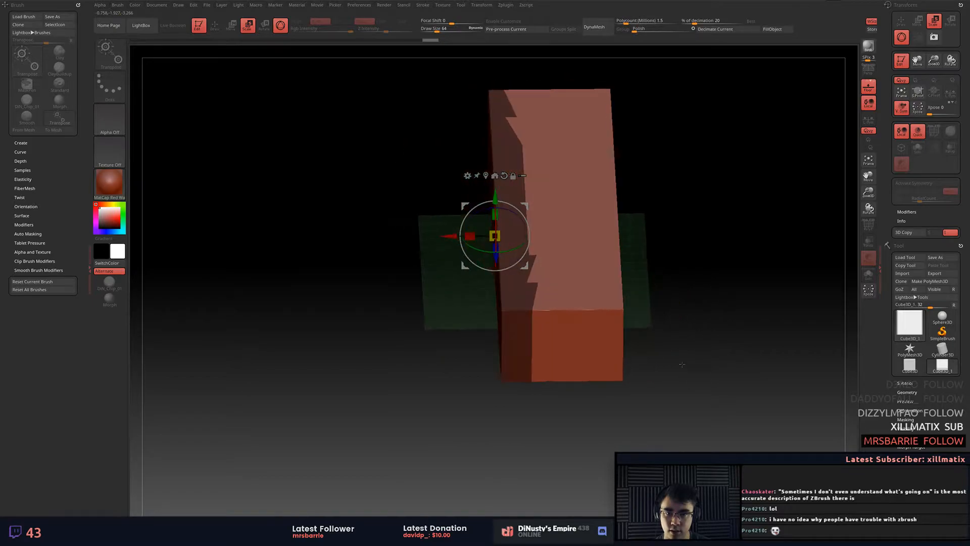
{"action": "left_click_drag", "start_coordinate": [615, 181], "coordinate": [717, 199]}
{"action": "left_click_drag", "start_coordinate": [459, 258], "coordinate": [411, 245]}
{"action": "left_click_drag", "start_coordinate": [756, 264], "coordinate": [776, 205]}
Display the wireframe on the stretched cube, and reset the offset gizmo's orientation.
{"action": "key", "text": "shift+f"}
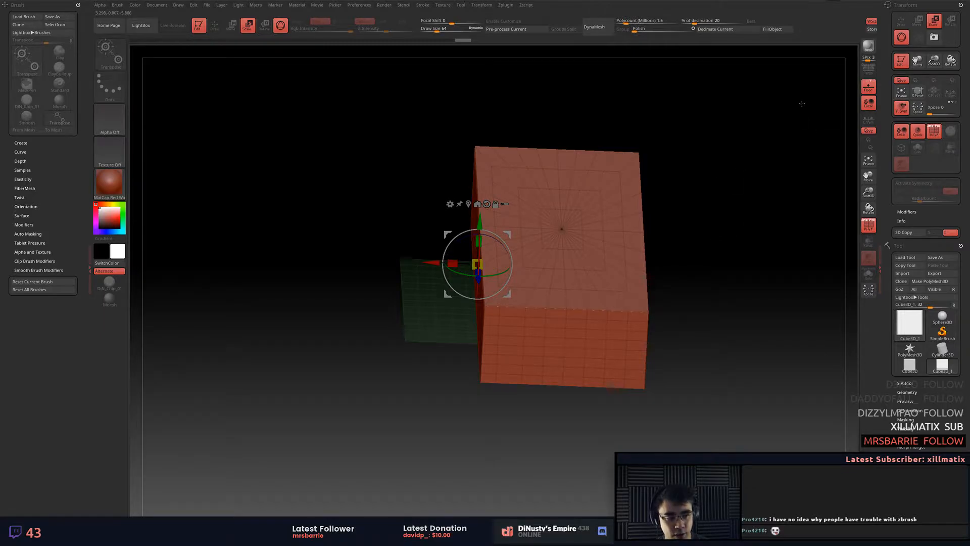
{"action": "left_click_drag", "start_coordinate": [693, 225], "coordinate": [714, 249]}
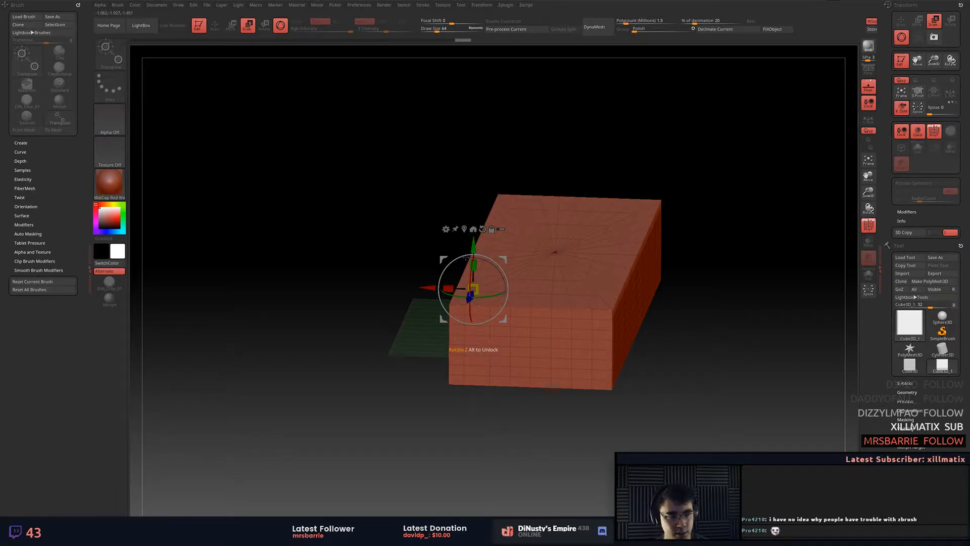
{"action": "left_click_drag", "start_coordinate": [702, 285], "coordinate": [709, 279], "text": "alt"}
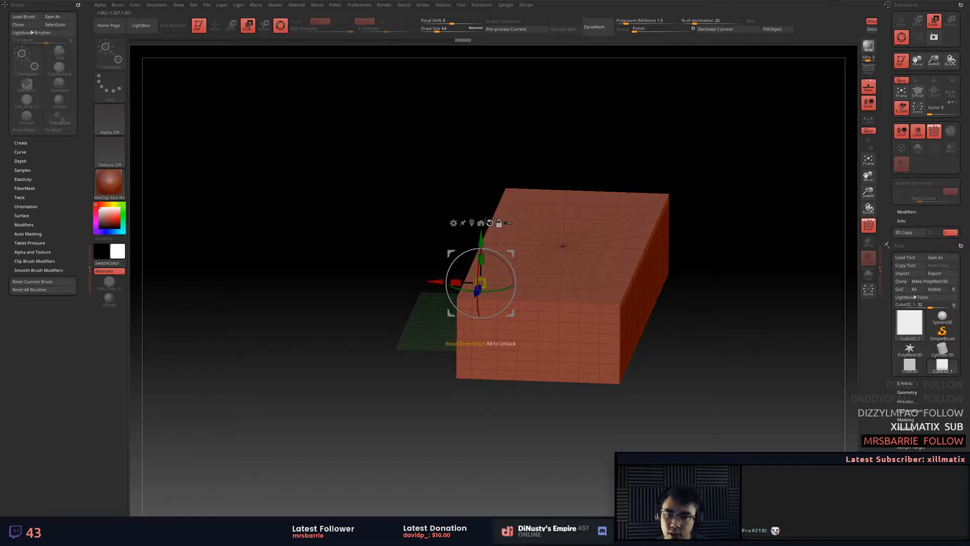
{"action": "left_click", "coordinate": [487, 222]}
{"action": "left_click_drag", "start_coordinate": [779, 268], "coordinate": [775, 203], "text": "shift"}
{"action": "left_click", "coordinate": [789, 186], "text": "ctrl"}
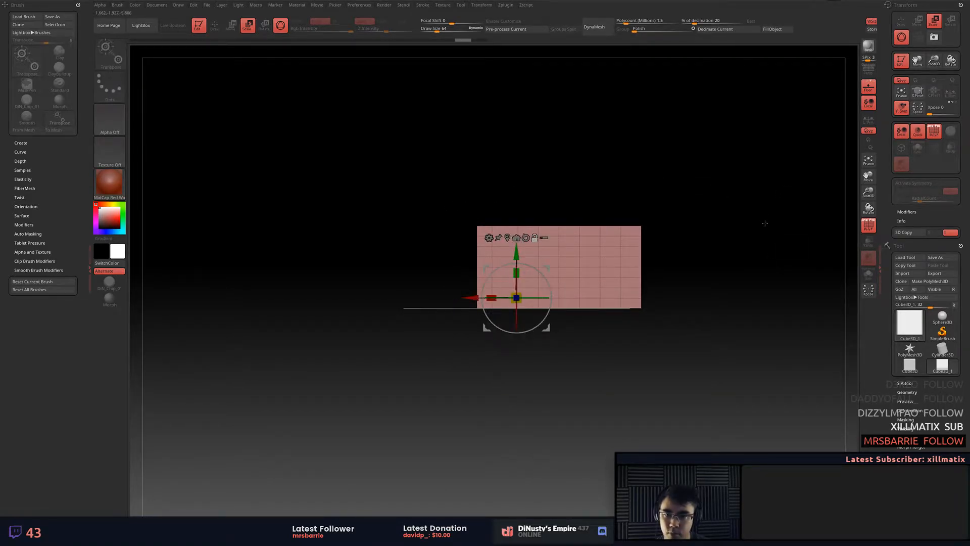
{"action": "left_click_drag", "start_coordinate": [763, 224], "coordinate": [781, 203]}
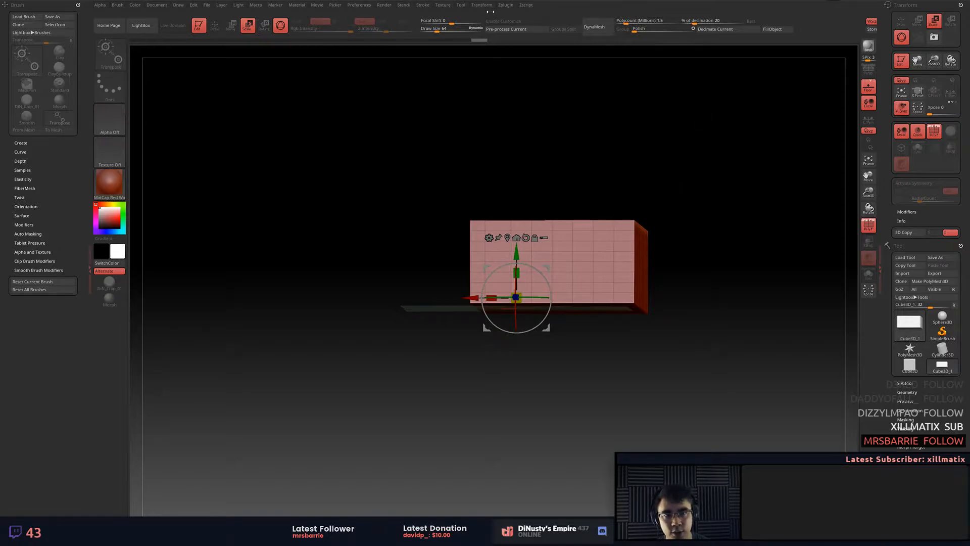
Reveal the primitive's Geometry options, and examine the Cube3D_1 entry in the mesh library.
{"action": "left_click", "coordinate": [901, 7]}
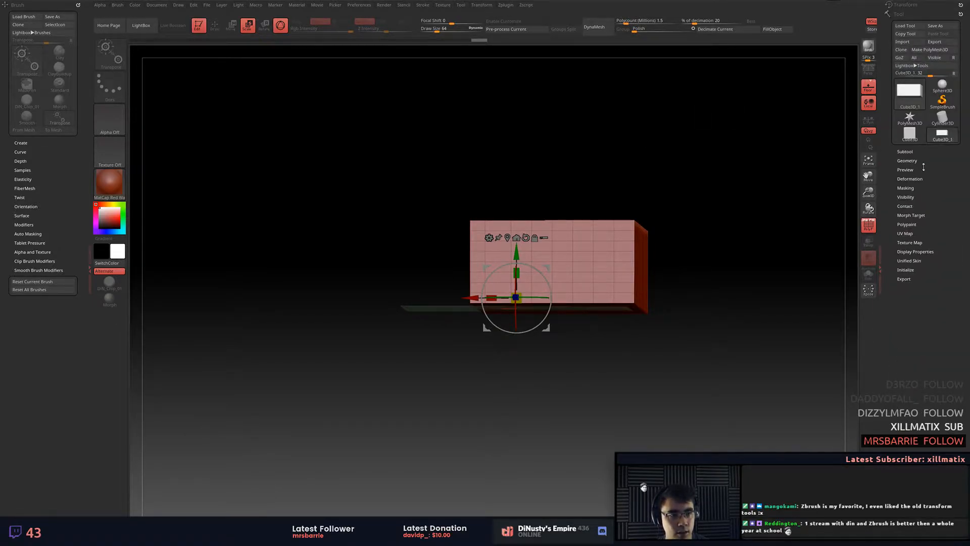
{"action": "left_click", "coordinate": [914, 161]}
{"action": "left_click_drag", "start_coordinate": [773, 174], "coordinate": [742, 162]}
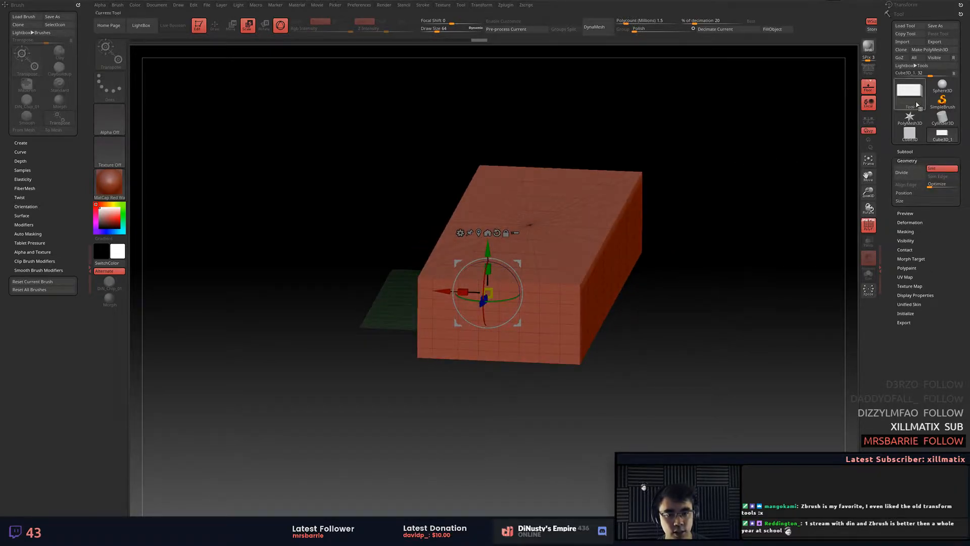
{"action": "left_click", "coordinate": [912, 104]}
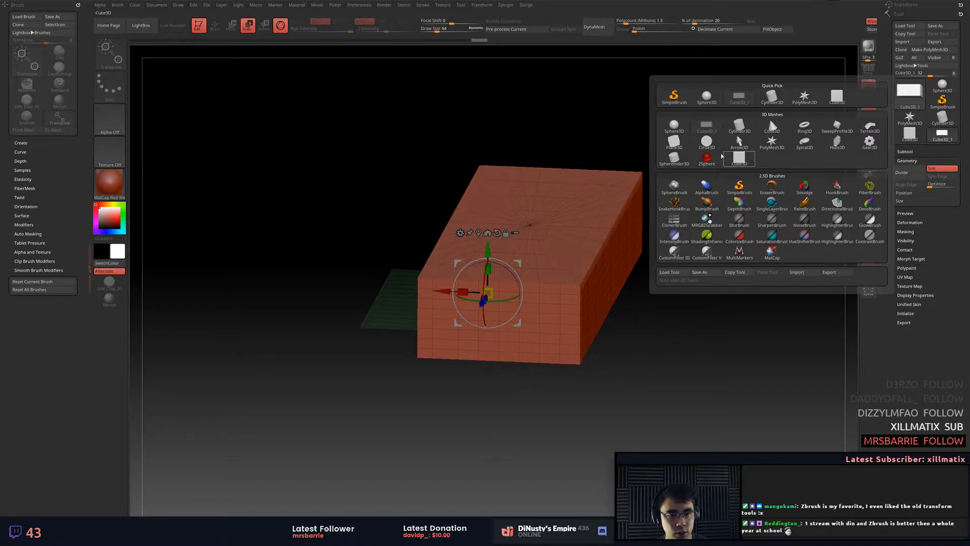
{"action": "mouse_move", "coordinate": [713, 129]}
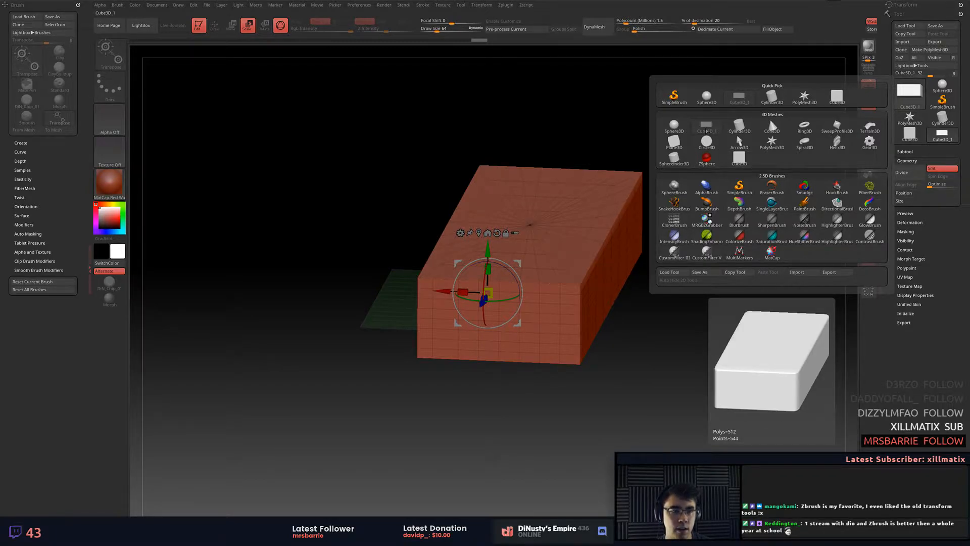
{"action": "left_click", "coordinate": [706, 130]}
{"action": "left_click_drag", "start_coordinate": [593, 115], "coordinate": [719, 131]}
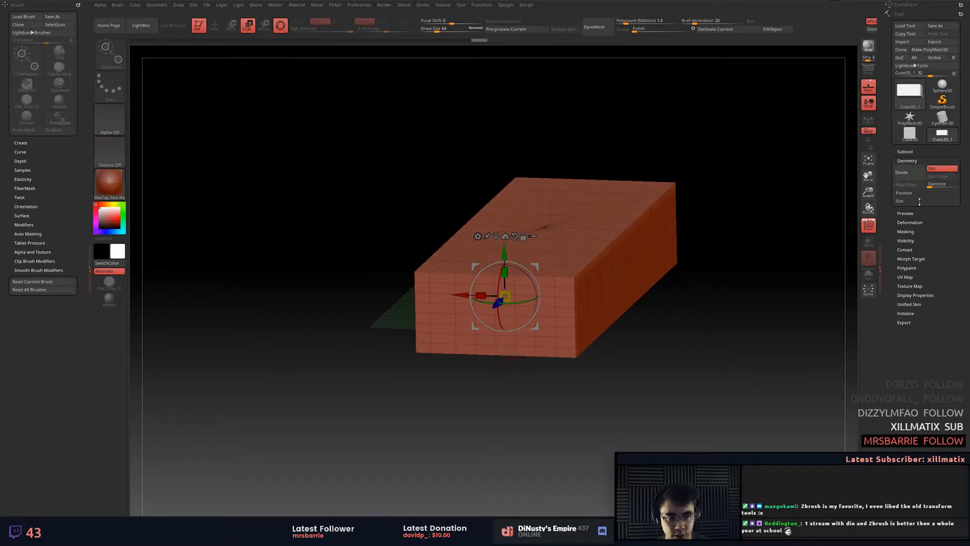
{"action": "left_click_drag", "start_coordinate": [784, 279], "coordinate": [762, 284], "text": "alt"}
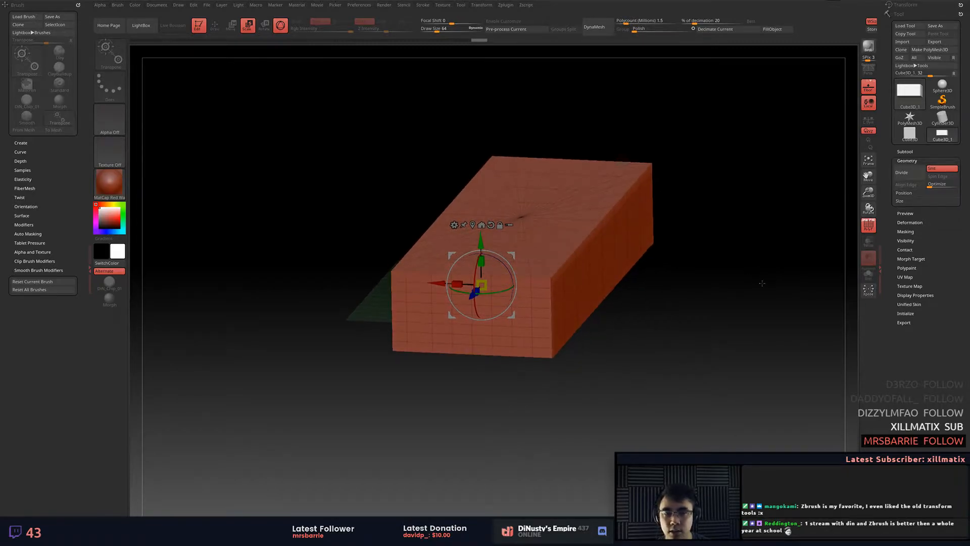
Try a slight Twist in the cube's Initialize settings, and set Twist back to 0.
{"action": "left_click", "coordinate": [904, 322]}
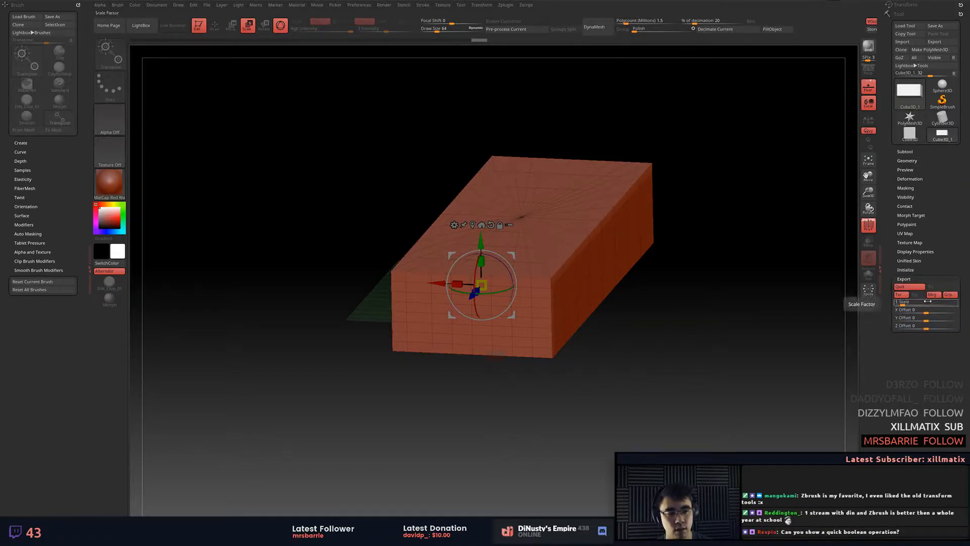
{"action": "left_click", "coordinate": [907, 270]}
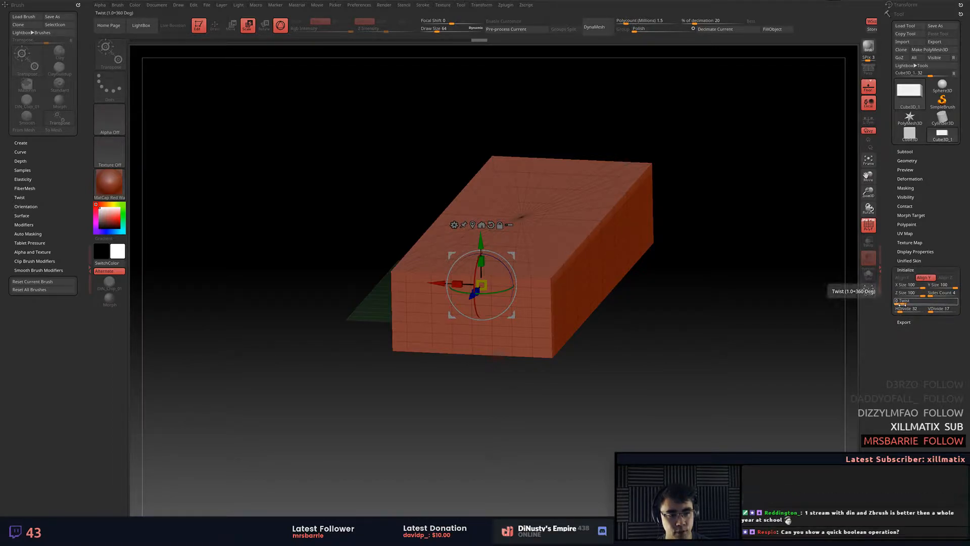
{"action": "left_click_drag", "start_coordinate": [901, 303], "coordinate": [904, 303]}
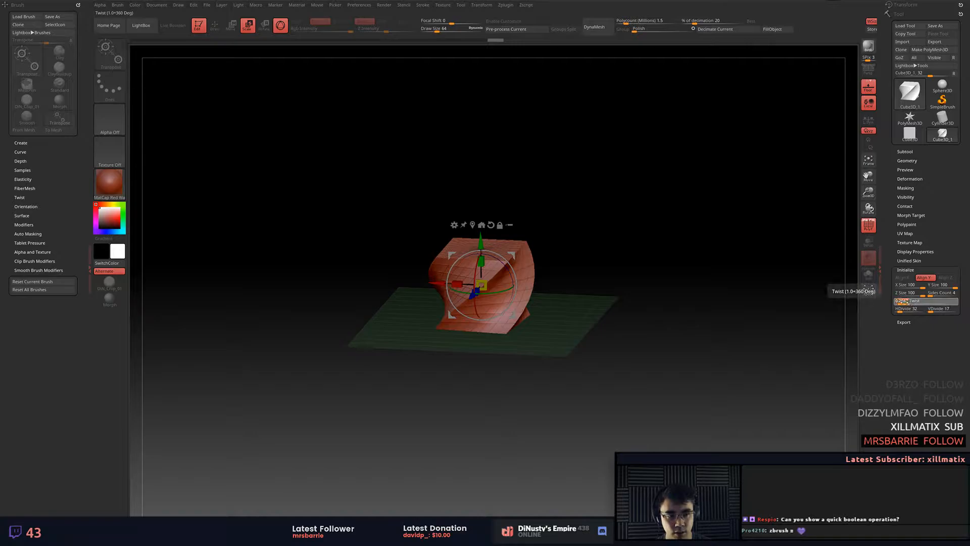
{"action": "left_click_drag", "start_coordinate": [905, 303], "coordinate": [897, 302]}
{"action": "key", "text": "Return"}
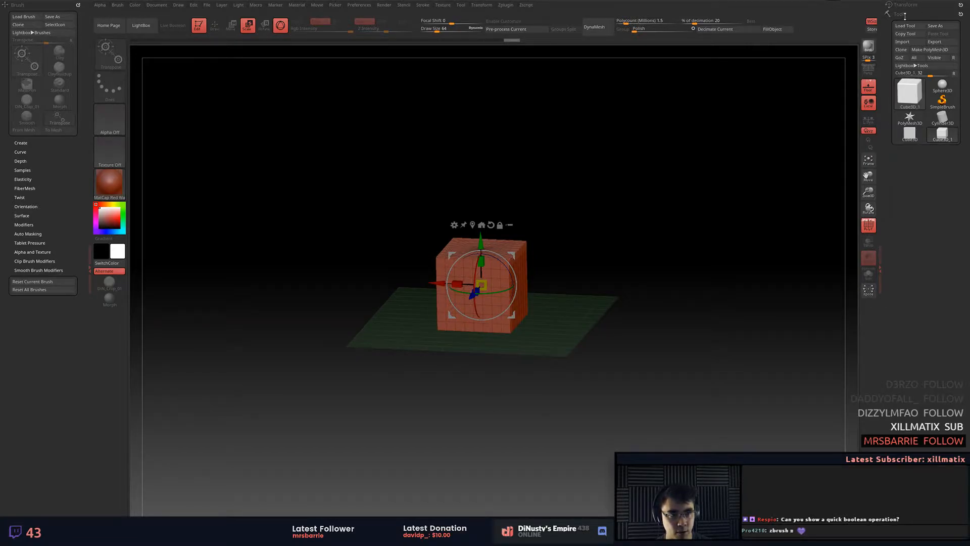
Turn on perspective, and initialize the cube with a Twist of 0.23529 and an HDivide of 20.
{"action": "left_click_drag", "start_coordinate": [763, 187], "coordinate": [742, 194]}
{"action": "key", "text": "p"}
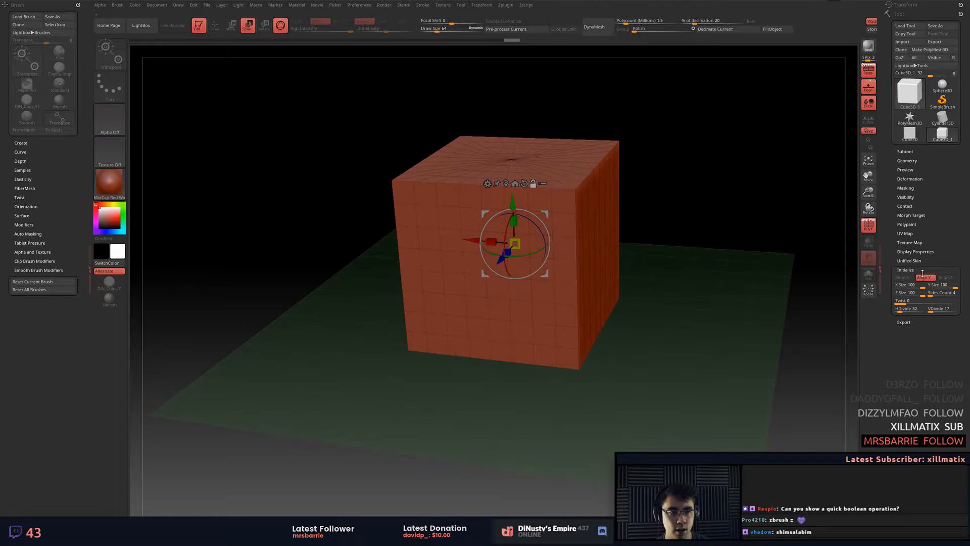
{"action": "left_click_drag", "start_coordinate": [901, 300], "coordinate": [952, 293]}
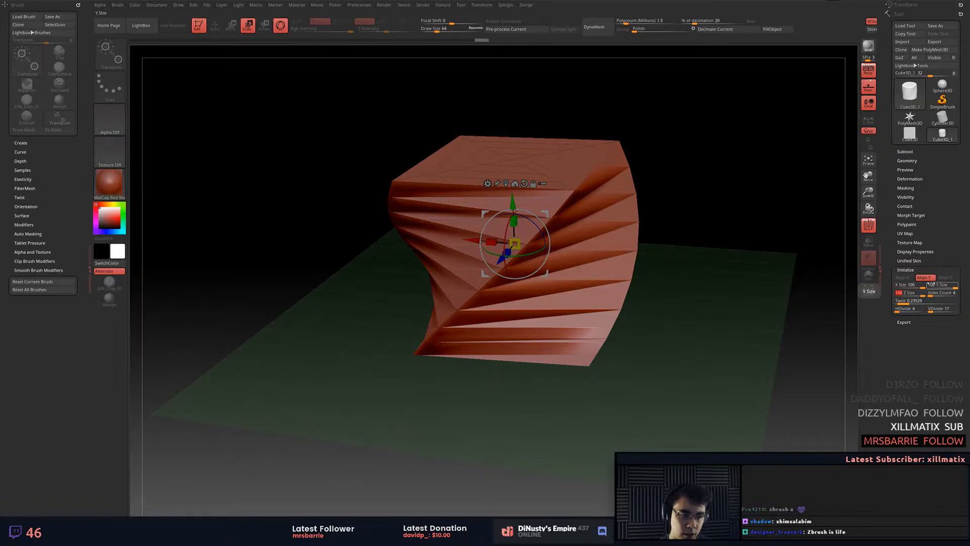
{"action": "left_click_drag", "start_coordinate": [782, 290], "coordinate": [773, 277]}
{"action": "left_click_drag", "start_coordinate": [897, 311], "coordinate": [898, 311]}
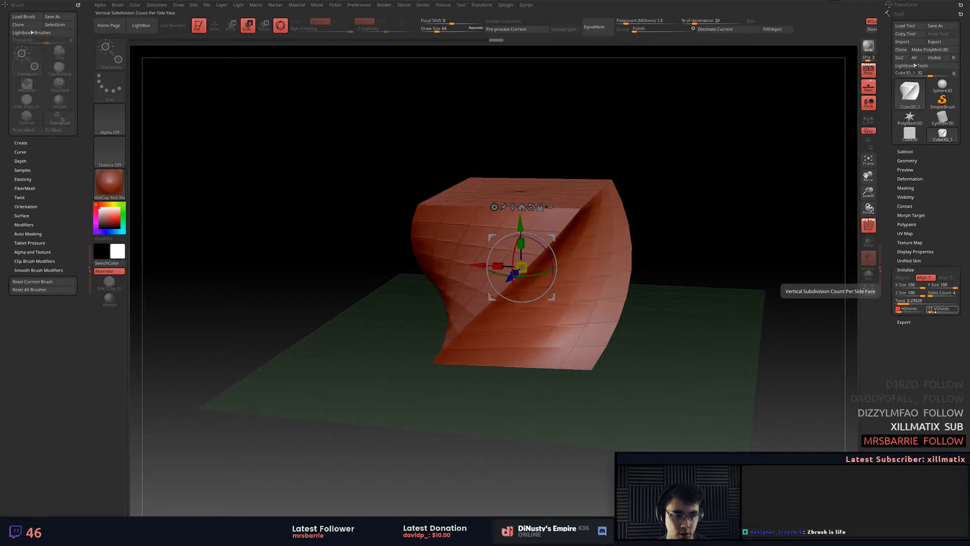
Set the cube's Twist to 0, and reduce its subdivisions to HDivide 4 and VDivide 5.
{"action": "left_click_drag", "start_coordinate": [935, 312], "coordinate": [885, 303]}
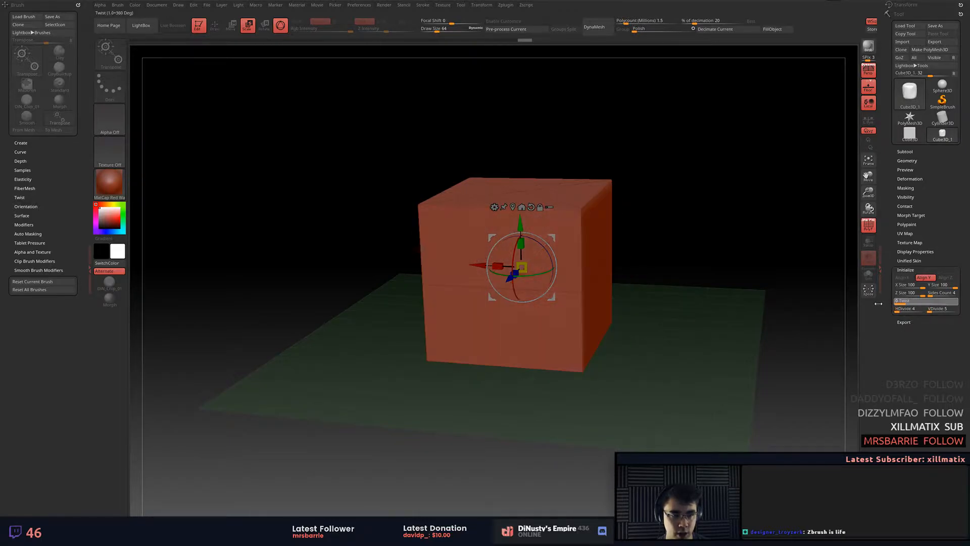
{"action": "left_click_drag", "start_coordinate": [826, 298], "coordinate": [784, 303]}
{"action": "left_click_drag", "start_coordinate": [898, 311], "coordinate": [870, 316]}
{"action": "left_click_drag", "start_coordinate": [930, 312], "coordinate": [902, 314]}
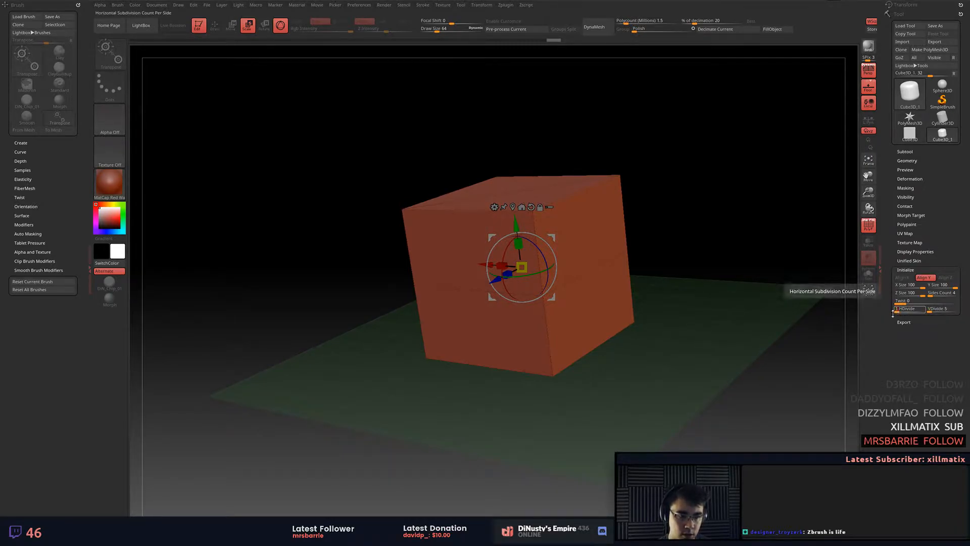
{"action": "mouse_move", "coordinate": [784, 302]}
{"action": "left_mouse_down"}
{"action": "mouse_move", "coordinate": [796, 295]}
{"action": "mouse_move", "coordinate": [786, 279]}
{"action": "mouse_move", "coordinate": [791, 290]}
{"action": "left_mouse_up"}
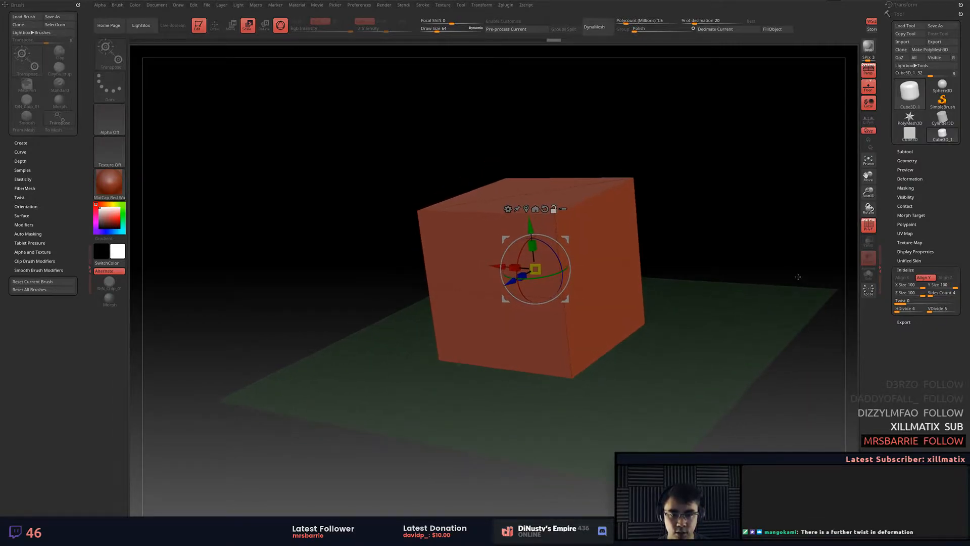
Switch from the gizmo to Draw mode with the Standard brush over the cube.
{"action": "key", "text": "q"}
{"action": "mouse_move", "coordinate": [782, 243]}
{"action": "left_mouse_down"}
{"action": "mouse_move", "coordinate": [765, 260]}
{"action": "mouse_move", "coordinate": [777, 241]}
{"action": "mouse_move", "coordinate": [775, 194]}
{"action": "left_mouse_up"}
{"action": "left_click_drag", "start_coordinate": [704, 161], "coordinate": [526, 256]}
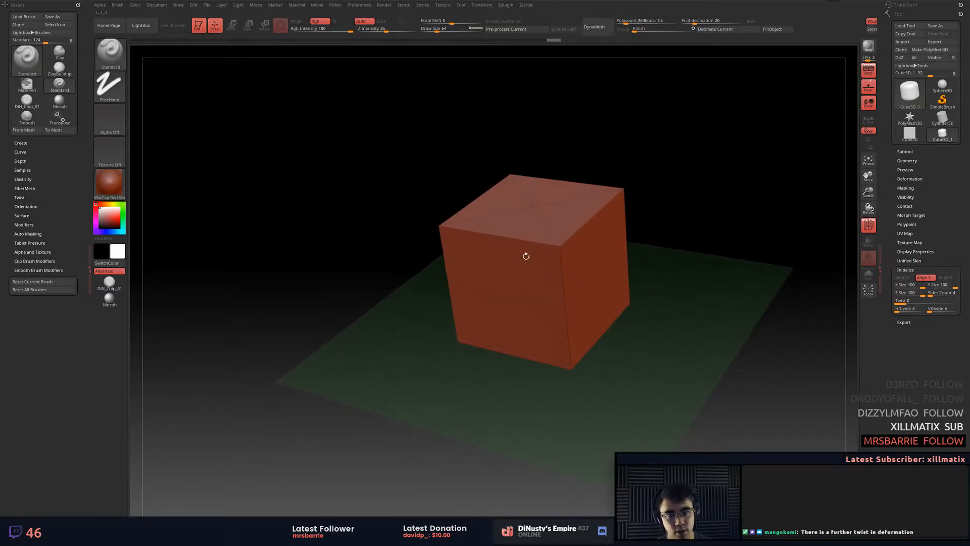
Try subdividing the cube once with Divide, and undo the subdivision.
{"action": "left_click", "coordinate": [908, 161]}
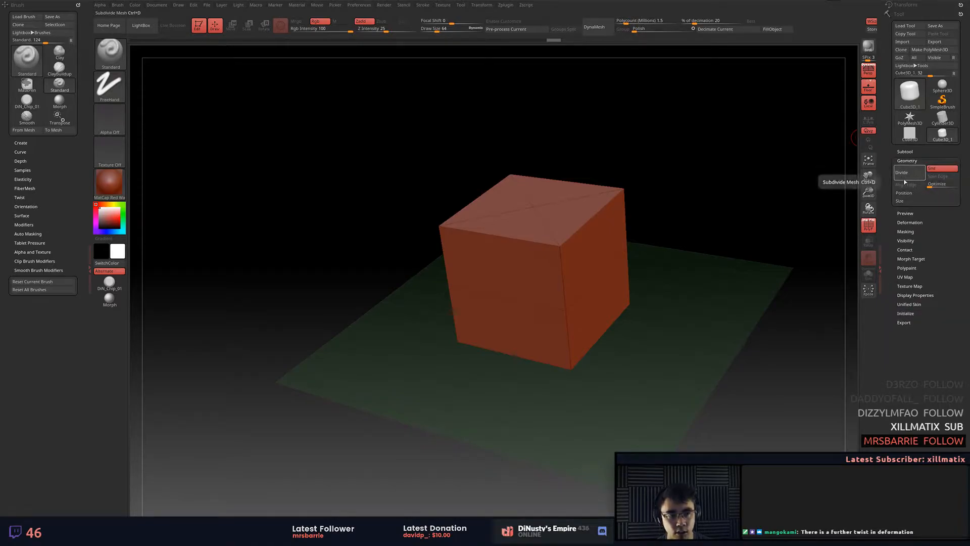
{"action": "left_click", "coordinate": [913, 176]}
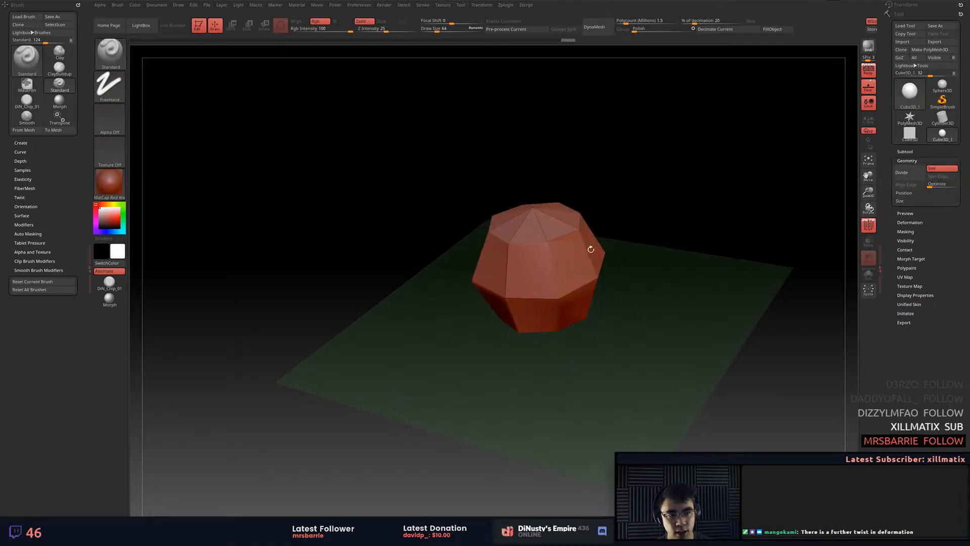
{"action": "key", "text": "ctrl+z"}
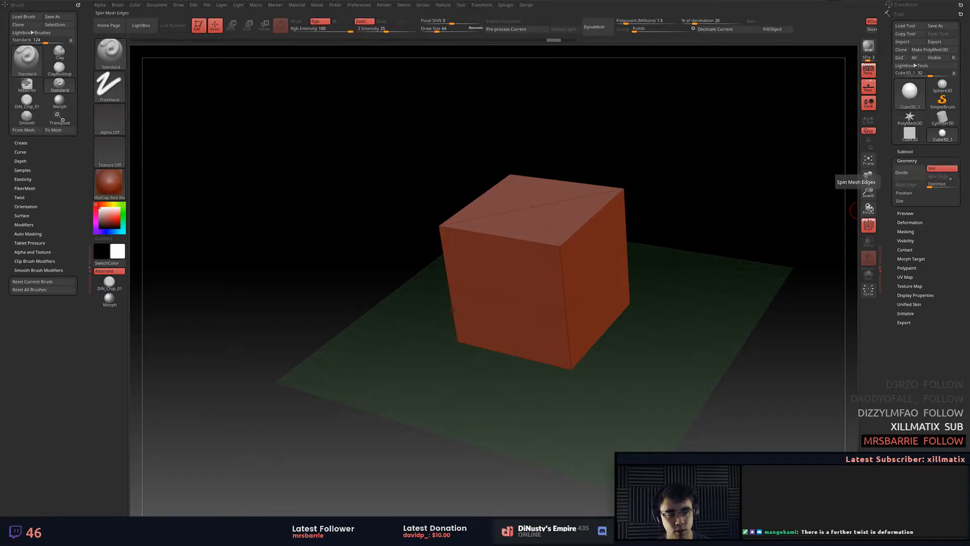
{"action": "left_click", "coordinate": [919, 160]}
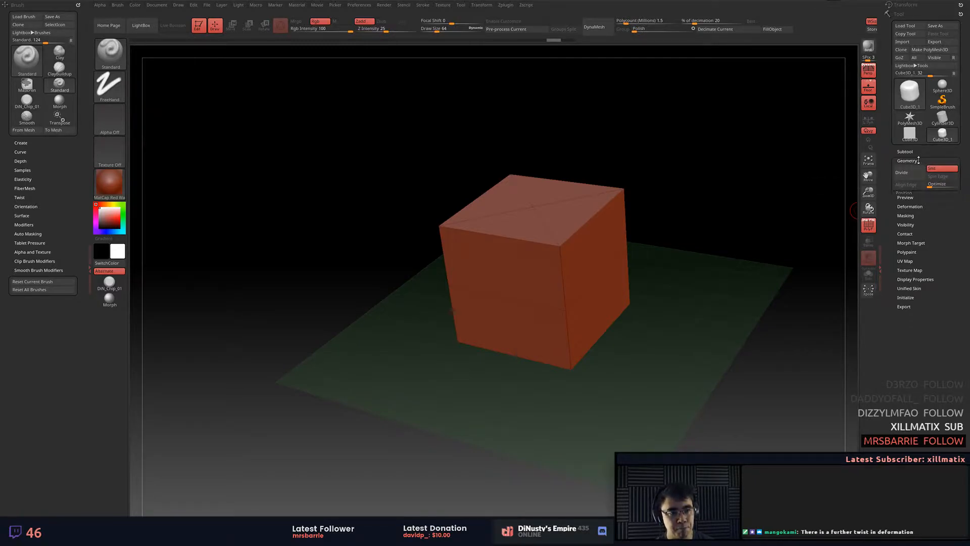
Convert the parametric cube with Make PolyMesh3D, and show the converted mesh in the tool library.
{"action": "left_click", "coordinate": [929, 50]}
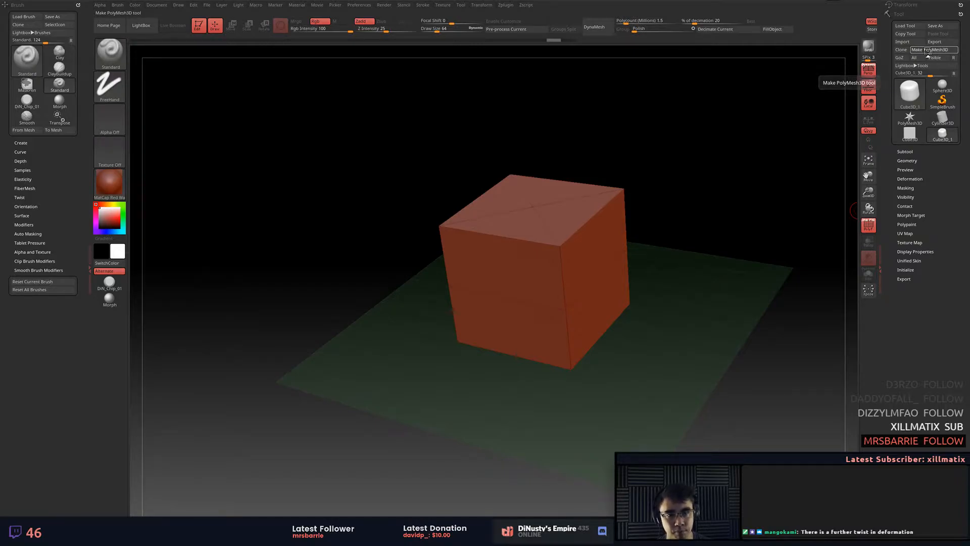
{"action": "left_click", "coordinate": [926, 95]}
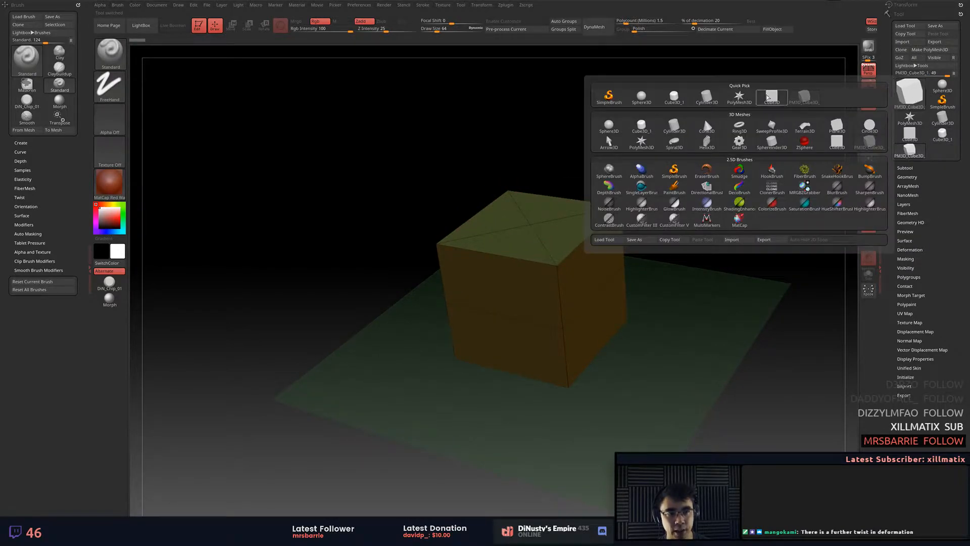
{"action": "left_click", "coordinate": [910, 93]}
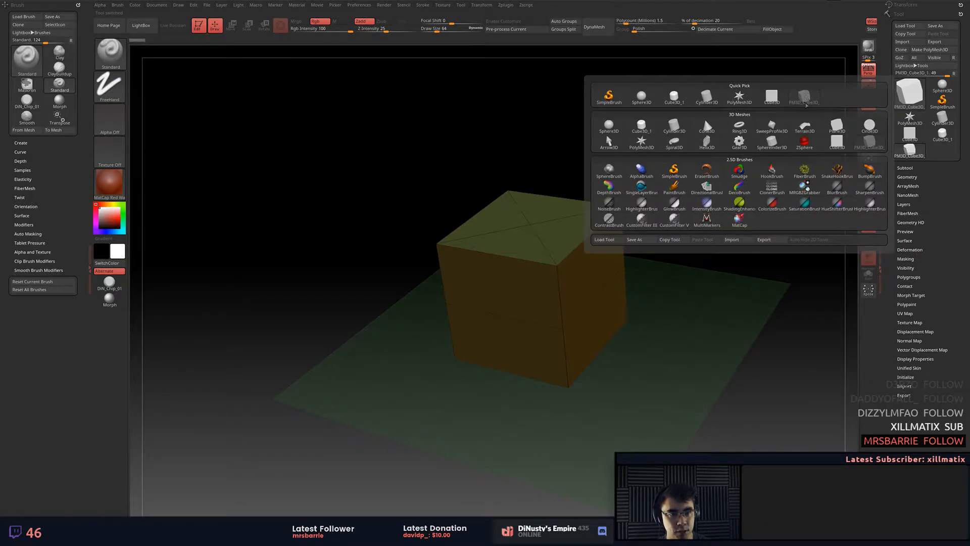
{"action": "mouse_move", "coordinate": [807, 103]}
{"action": "mouse_move", "coordinate": [775, 107]}
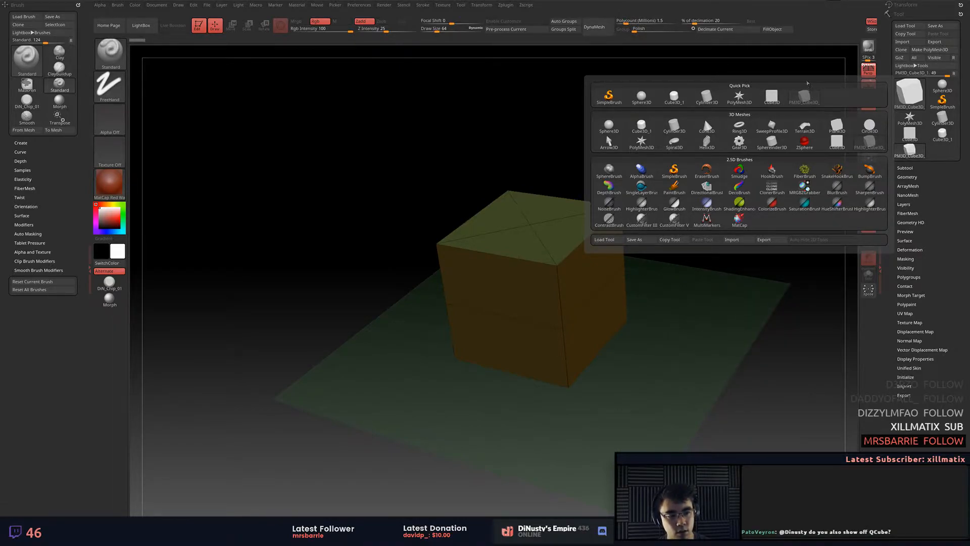
{"action": "left_click_drag", "start_coordinate": [697, 115], "coordinate": [718, 137]}
{"action": "left_click_drag", "start_coordinate": [717, 136], "coordinate": [725, 192], "text": "ctrl"}
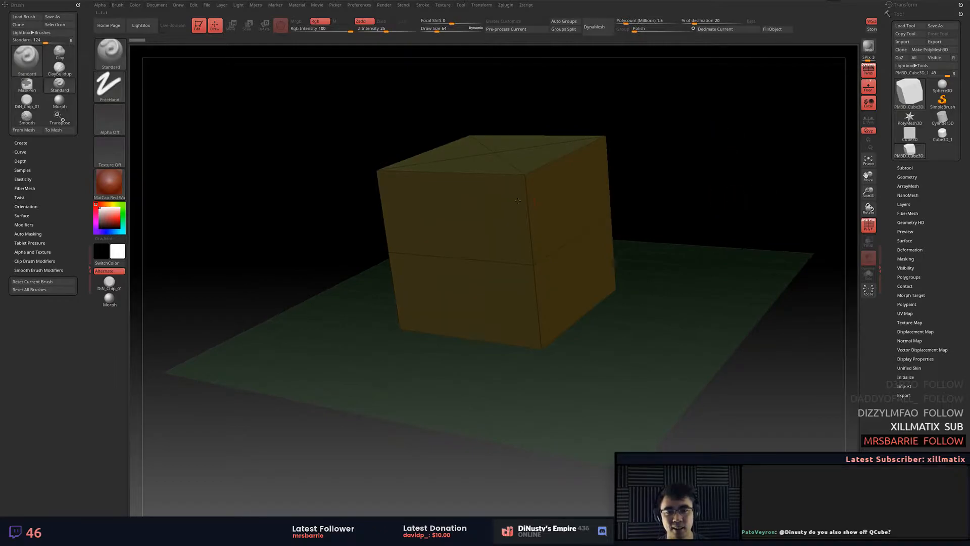
Try black as the main colour on the cube, and return it to near-white.
{"action": "mouse_move", "coordinate": [107, 217]}
{"action": "left_mouse_down"}
{"action": "mouse_move", "coordinate": [90, 203]}
{"action": "mouse_move", "coordinate": [101, 229]}
{"action": "mouse_move", "coordinate": [101, 207]}
{"action": "mouse_move", "coordinate": [123, 227]}
{"action": "left_mouse_up"}
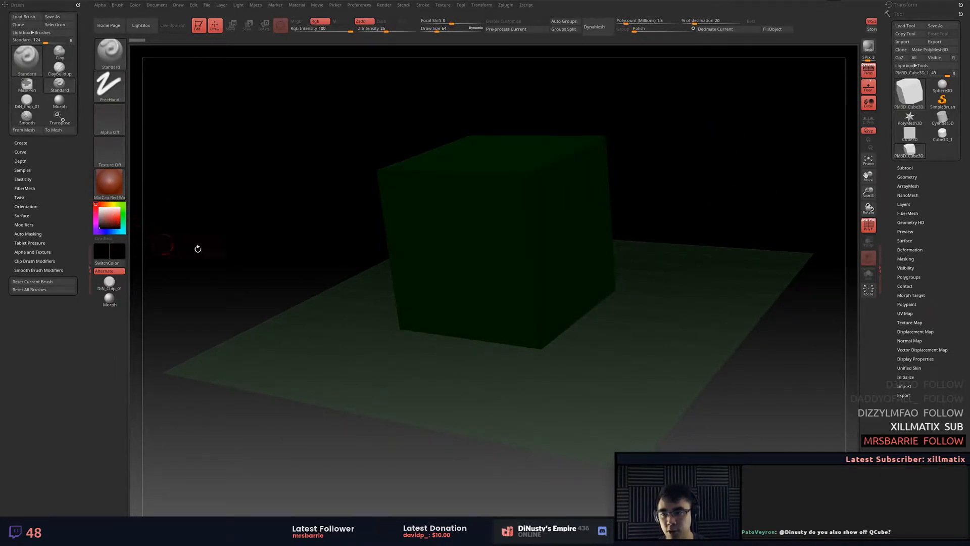
{"action": "left_click_drag", "start_coordinate": [257, 217], "coordinate": [252, 225]}
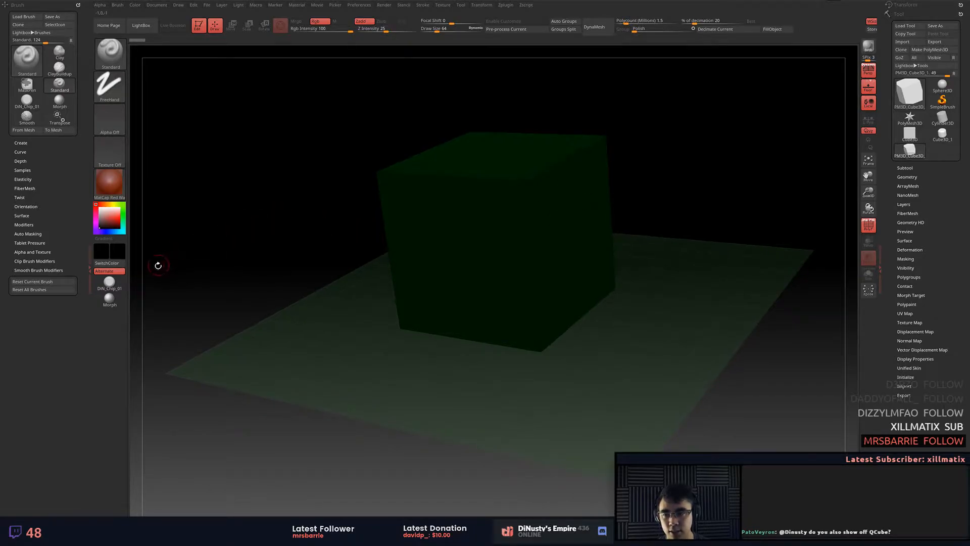
{"action": "left_click_drag", "start_coordinate": [188, 220], "coordinate": [284, 212]}
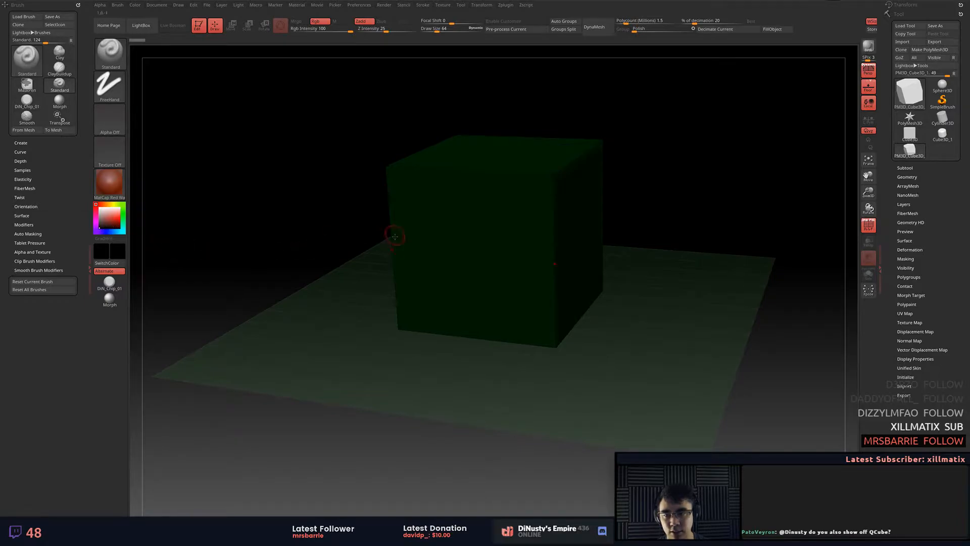
{"action": "left_click_drag", "start_coordinate": [108, 220], "coordinate": [93, 203]}
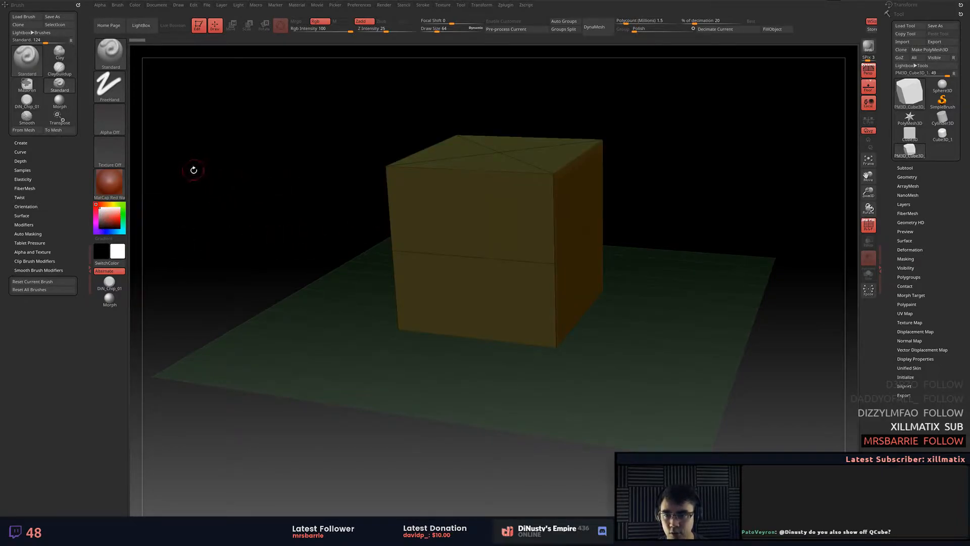
Dock the Color palette above the Brush palette, and set the main colour to pure white with R, G and B at 255.
{"action": "left_click", "coordinate": [134, 5]}
{"action": "left_click_drag", "start_coordinate": [133, 15], "coordinate": [24, 11]}
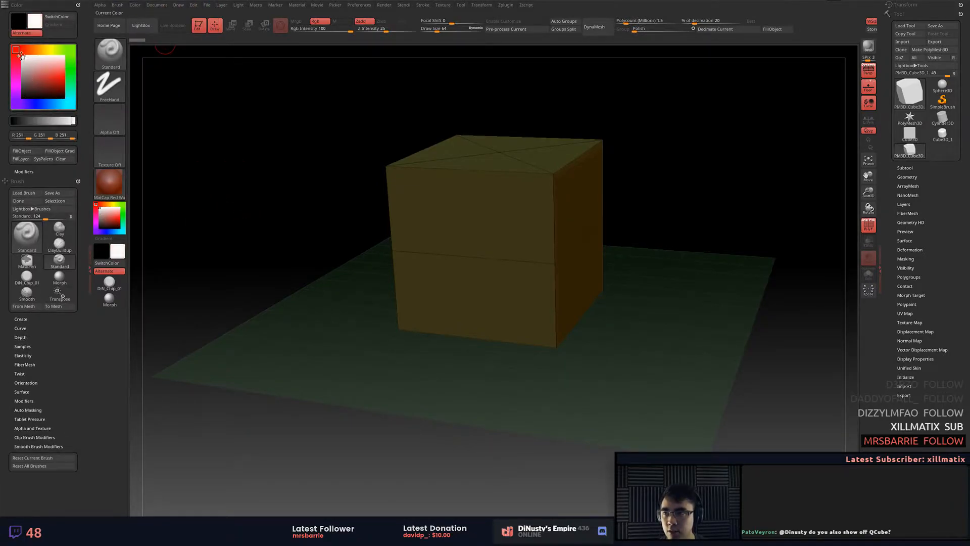
{"action": "left_click_drag", "start_coordinate": [10, 57], "coordinate": [13, 49]}
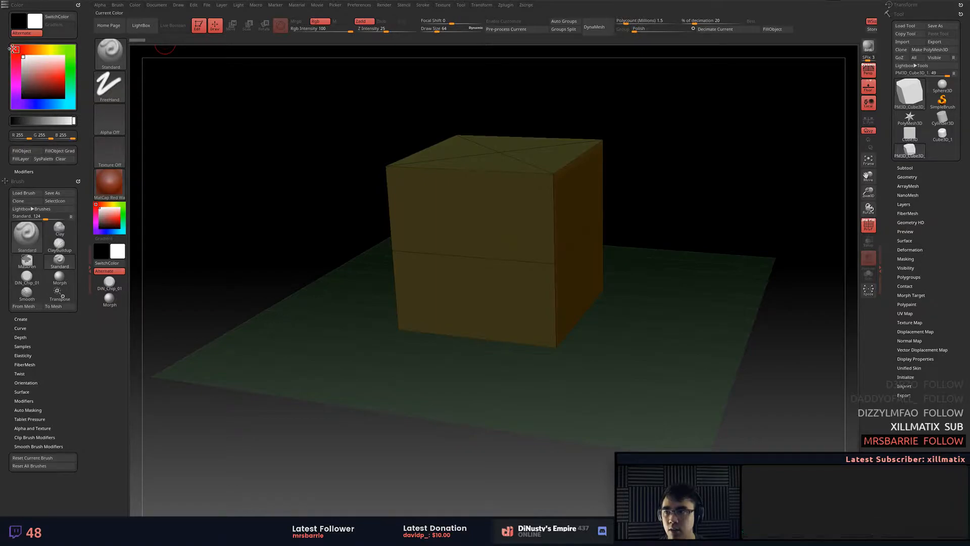
{"action": "left_click_drag", "start_coordinate": [23, 135], "coordinate": [74, 116]}
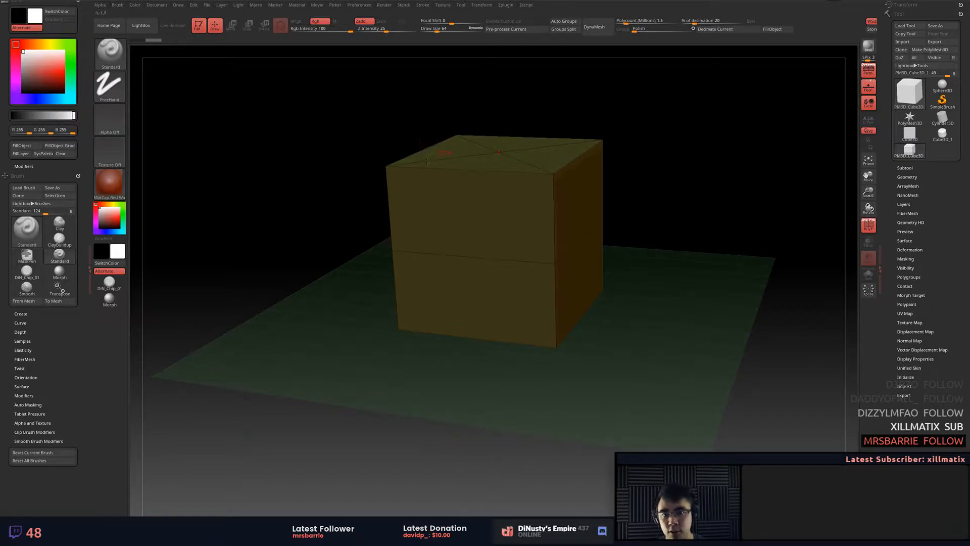
{"action": "left_click_drag", "start_coordinate": [74, 116], "coordinate": [47, 116]}
{"action": "left_click_drag", "start_coordinate": [31, 60], "coordinate": [14, 46]}
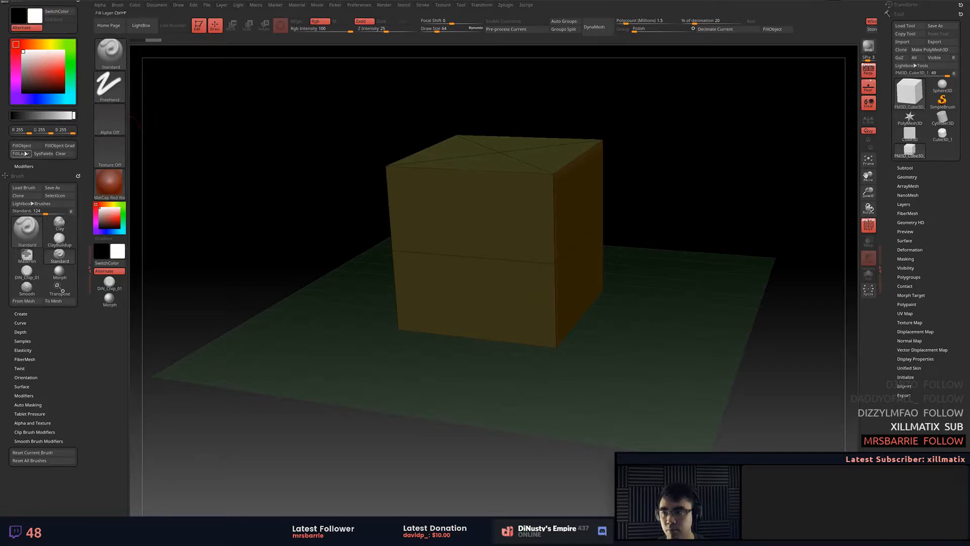
Choose the Green Metallic material for the cube.
{"action": "left_click", "coordinate": [110, 183]}
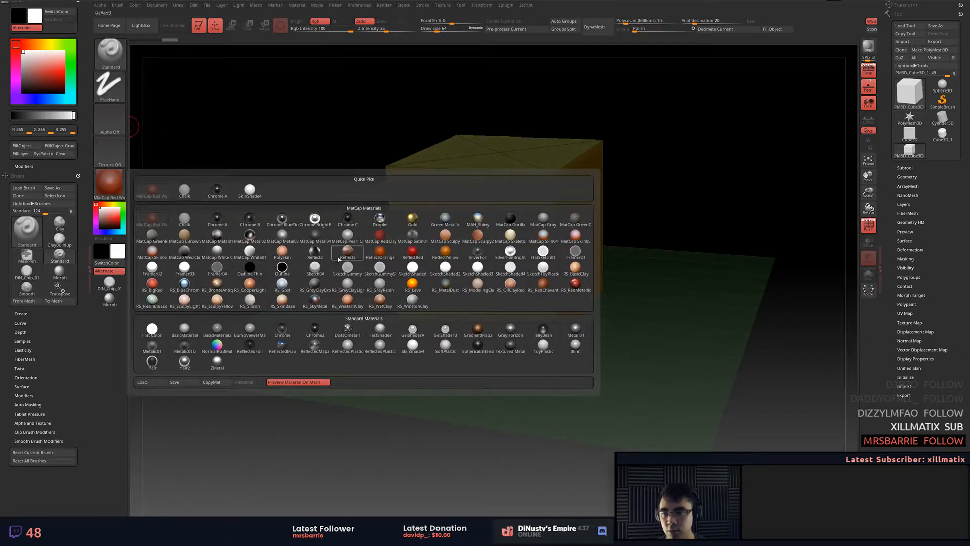
{"action": "left_click", "coordinate": [446, 220]}
{"action": "key", "text": "shift"}
{"action": "mouse_move", "coordinate": [688, 201]}
{"action": "left_mouse_down"}
{"action": "mouse_move", "coordinate": [693, 188]}
{"action": "mouse_move", "coordinate": [684, 212]}
{"action": "left_mouse_up"}
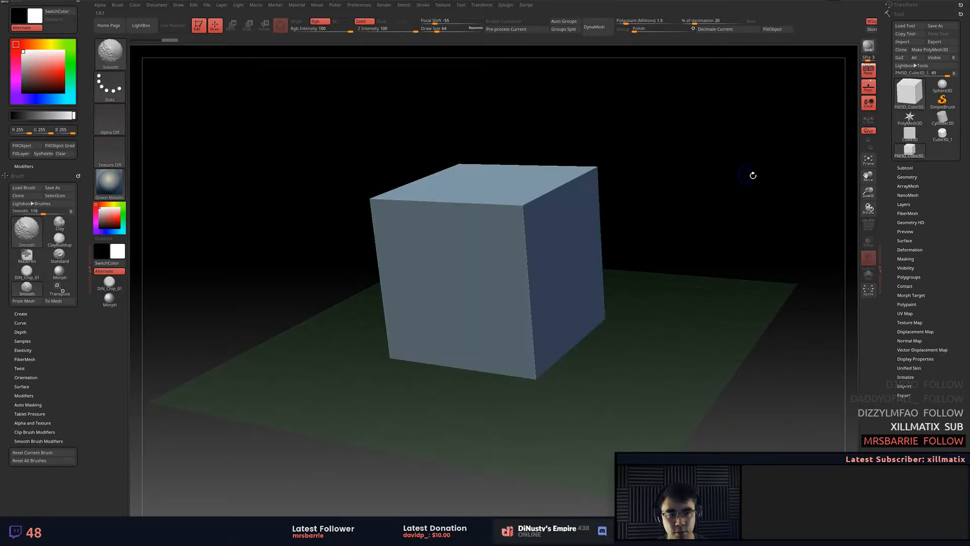
Toggle Draw Polyframe repeatedly to compare the cube with and without its wireframe, leaving it off.
{"action": "left_click", "coordinate": [867, 225]}
{"action": "key", "text": "shift+f"}
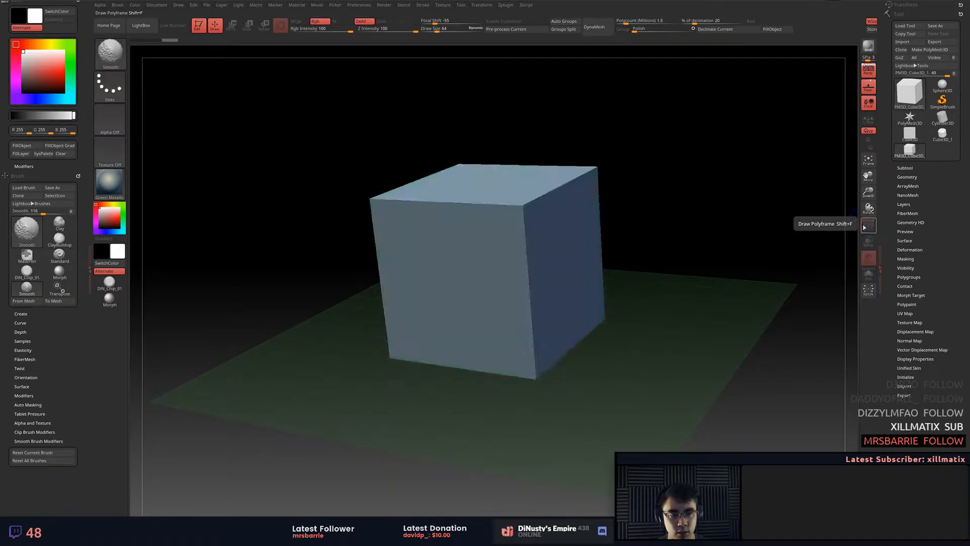
{"action": "key", "text": "shift+f"}
{"action": "key", "text": "shift+f"}
{"action": "key", "text": "shift+f"}
{"action": "key", "text": "shift+f"}
{"action": "mouse_move", "coordinate": [740, 217]}
{"action": "left_mouse_down"}
{"action": "mouse_move", "coordinate": [728, 218]}
{"action": "mouse_move", "coordinate": [800, 202]}
{"action": "mouse_move", "coordinate": [766, 210]}
{"action": "mouse_move", "coordinate": [768, 195]}
{"action": "mouse_move", "coordinate": [803, 201]}
{"action": "left_mouse_up"}
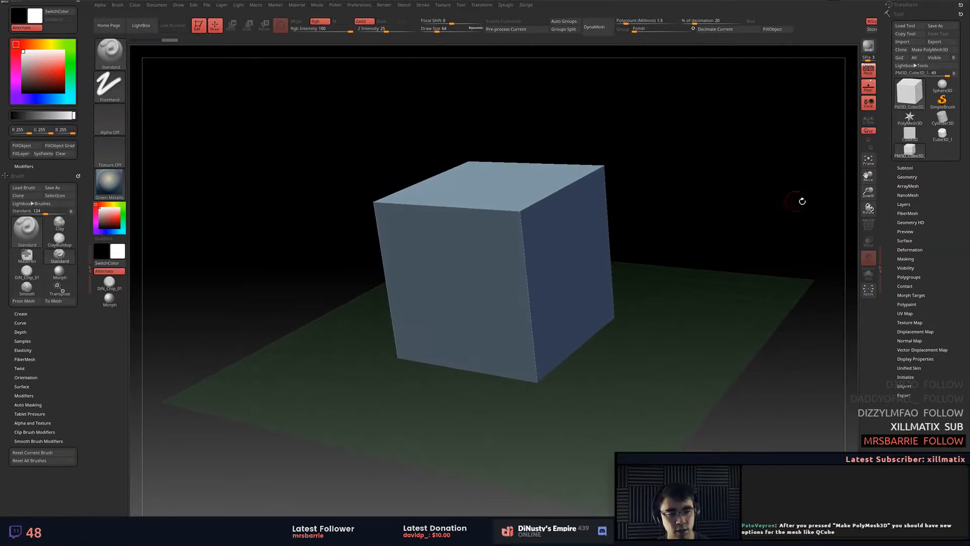
Expand the mesh's Geometry settings and their Dynamic Subdiv section.
{"action": "left_click", "coordinate": [917, 175]}
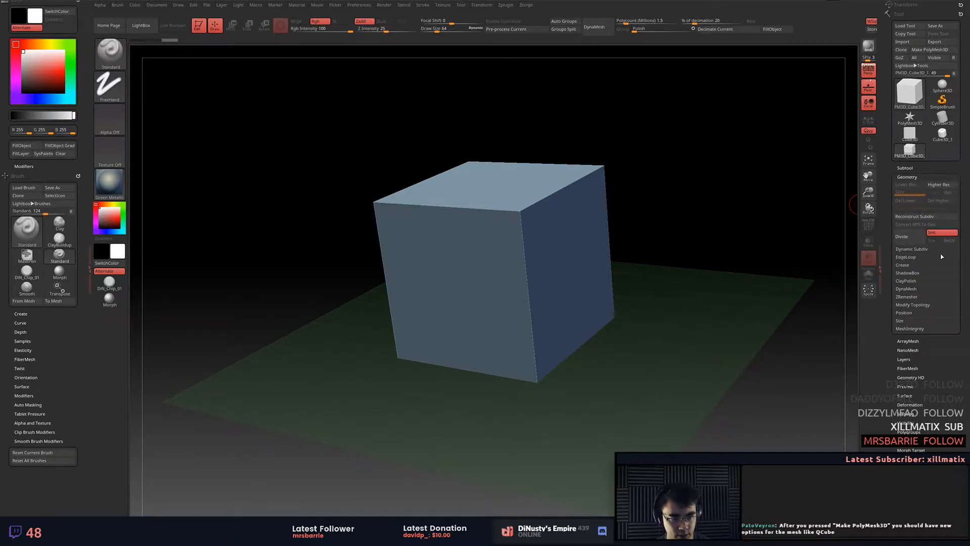
{"action": "left_click", "coordinate": [931, 249]}
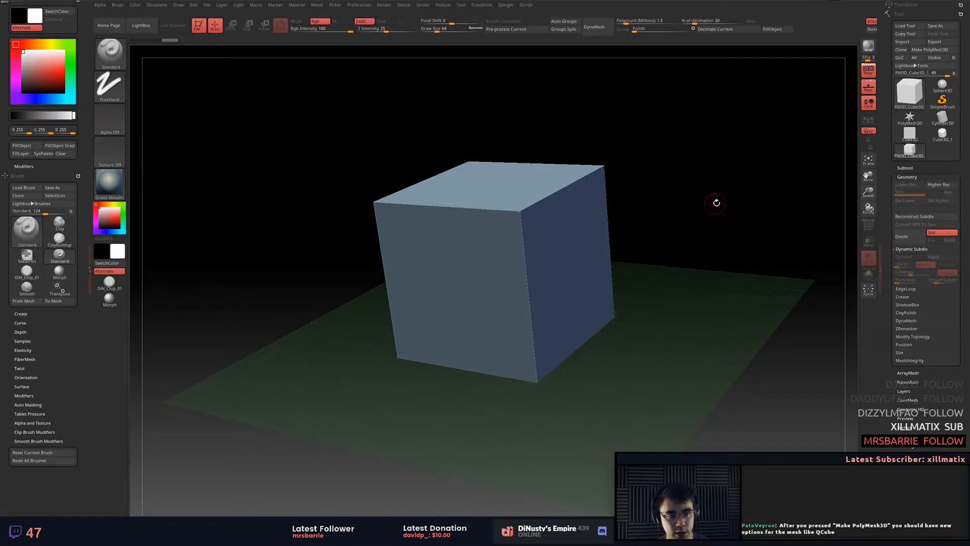
Divide the cube up to subdivision level 4.
{"action": "left_click_drag", "start_coordinate": [715, 203], "coordinate": [685, 202]}
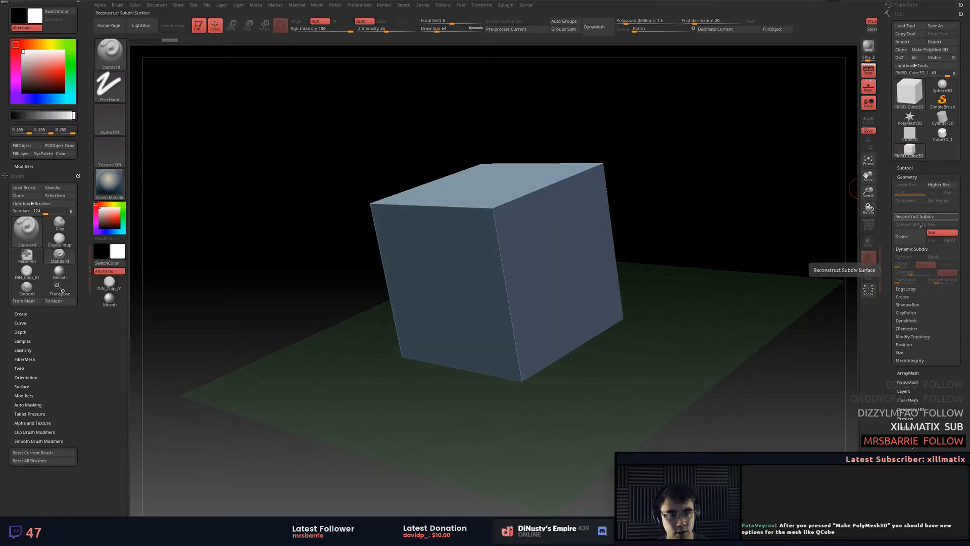
{"action": "left_click", "coordinate": [919, 240]}
{"action": "left_click", "coordinate": [918, 240]}
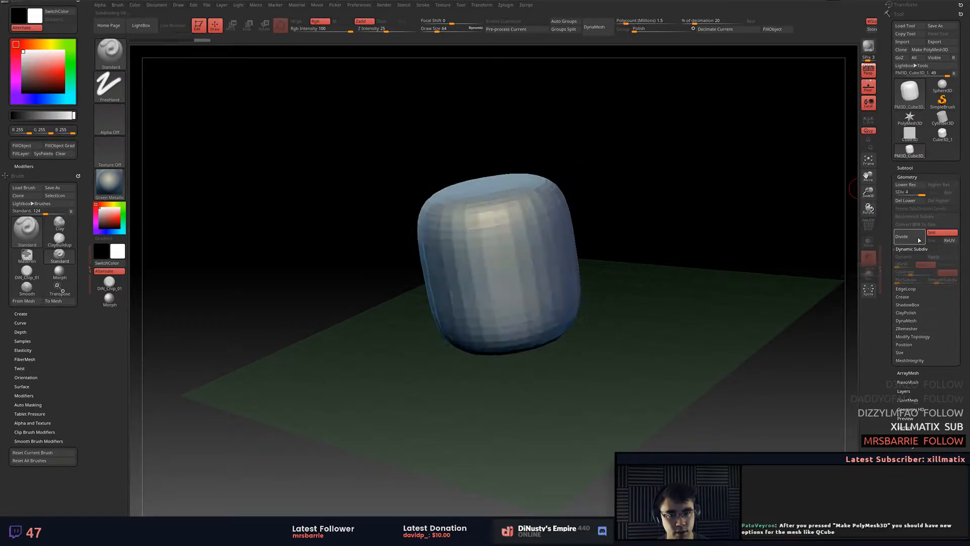
Show the polyframe, and try a Standard brush stroke with draw size 298 on the rounded shape, undoing the stroke.
{"action": "key", "text": "shift+f"}
{"action": "mouse_move", "coordinate": [719, 174]}
{"action": "left_mouse_down"}
{"action": "mouse_move", "coordinate": [737, 203]}
{"action": "mouse_move", "coordinate": [742, 196]}
{"action": "mouse_move", "coordinate": [684, 216]}
{"action": "left_mouse_up"}
{"action": "key", "text": "space"}
{"action": "mouse_move", "coordinate": [562, 217]}
{"action": "left_mouse_down"}
{"action": "mouse_move", "coordinate": [550, 196]}
{"action": "mouse_move", "coordinate": [582, 191]}
{"action": "mouse_move", "coordinate": [516, 283]}
{"action": "mouse_move", "coordinate": [548, 346]}
{"action": "left_mouse_up"}
{"action": "key", "text": "ctrl+z"}
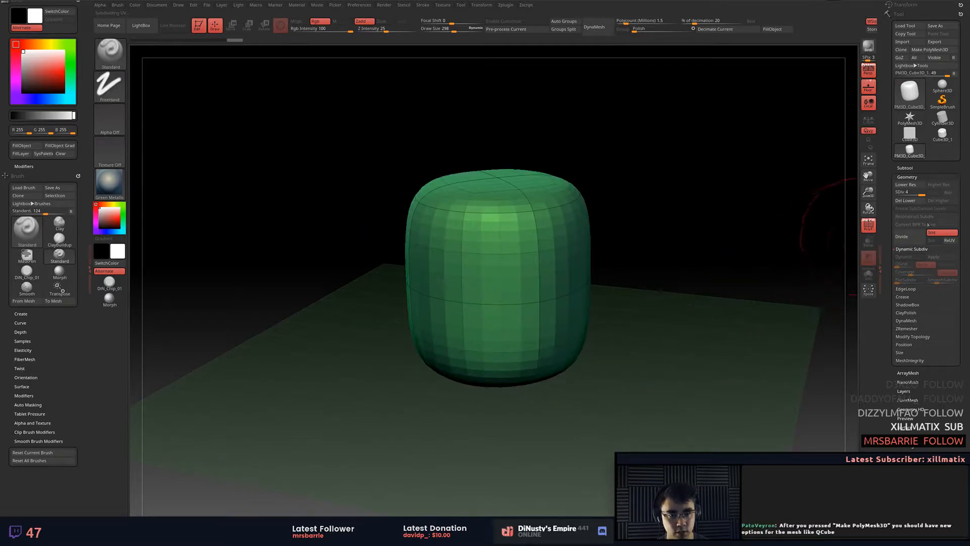
Try the SDiv level slider, and undo the divisions back to the original undivided cube.
{"action": "left_click_drag", "start_coordinate": [896, 195], "coordinate": [922, 195]}
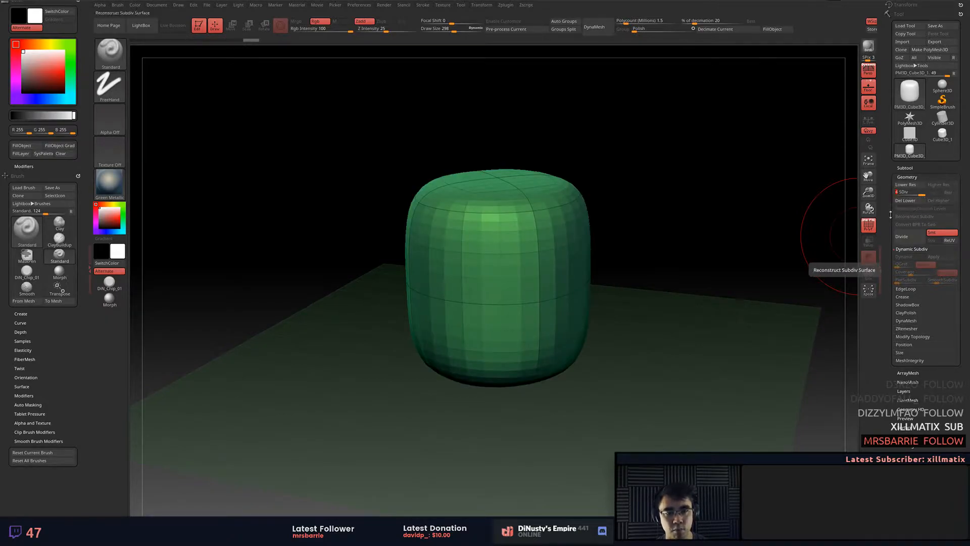
{"action": "key", "text": "ctrl+z"}
{"action": "key", "text": "ctrl+z"}
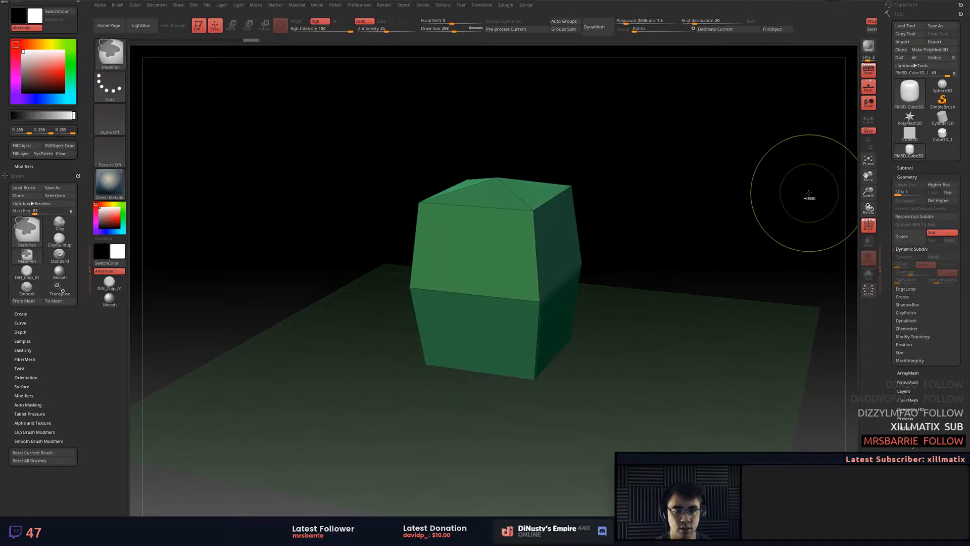
{"action": "key", "text": "ctrl+z"}
{"action": "key", "text": "ctrl+z"}
{"action": "key", "text": "ctrl+z"}
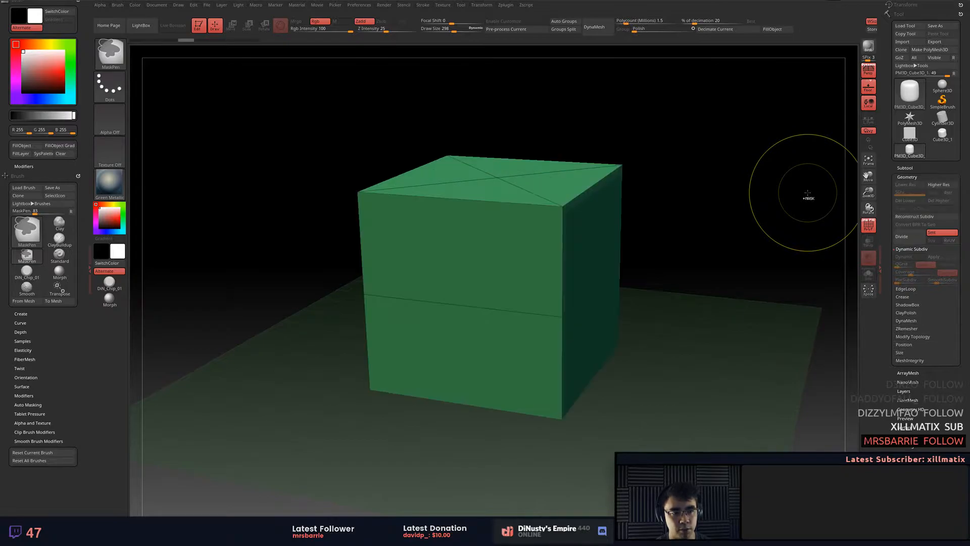
{"action": "left_click_drag", "start_coordinate": [807, 192], "coordinate": [873, 199]}
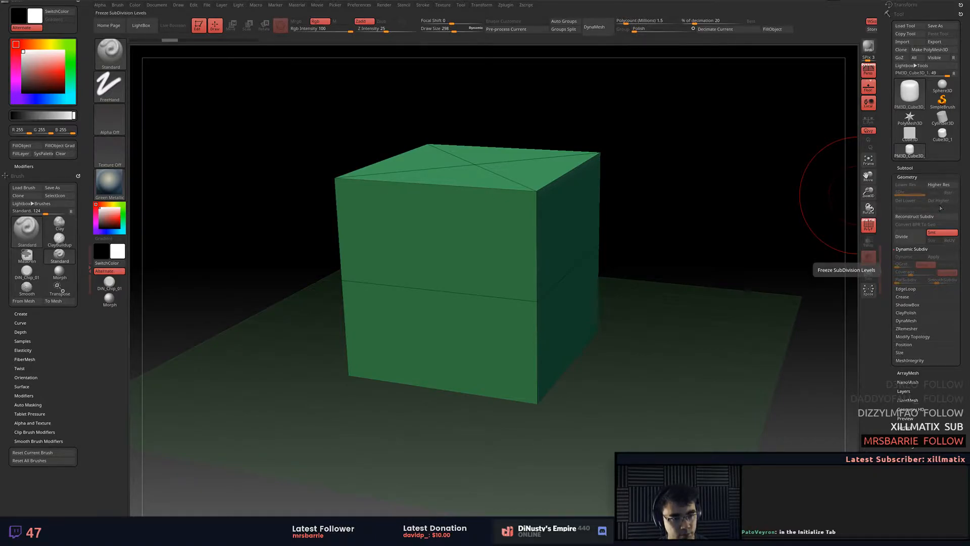
Activate Dynamic Subdiv on the cube, and raise its SmoothSubdiv level for a smoother preview.
{"action": "left_click", "coordinate": [914, 261]}
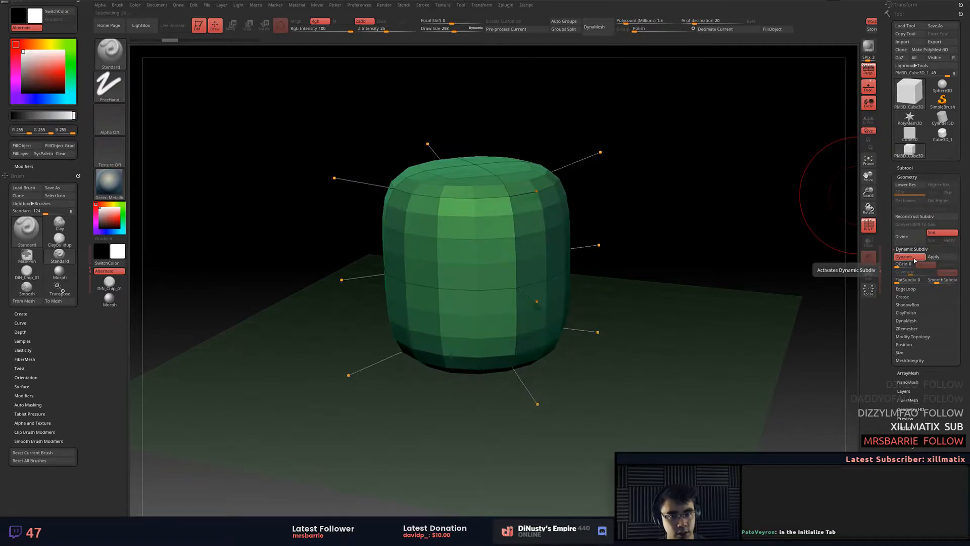
{"action": "left_click_drag", "start_coordinate": [730, 216], "coordinate": [770, 247]}
{"action": "left_click_drag", "start_coordinate": [940, 282], "coordinate": [940, 283]}
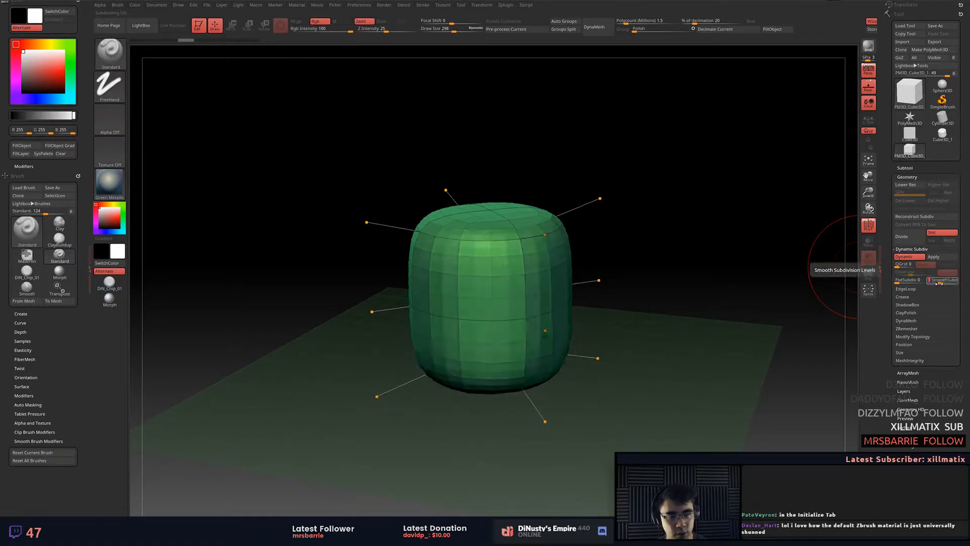
{"action": "left_click", "coordinate": [941, 283]}
{"action": "left_click_drag", "start_coordinate": [727, 248], "coordinate": [807, 263]}
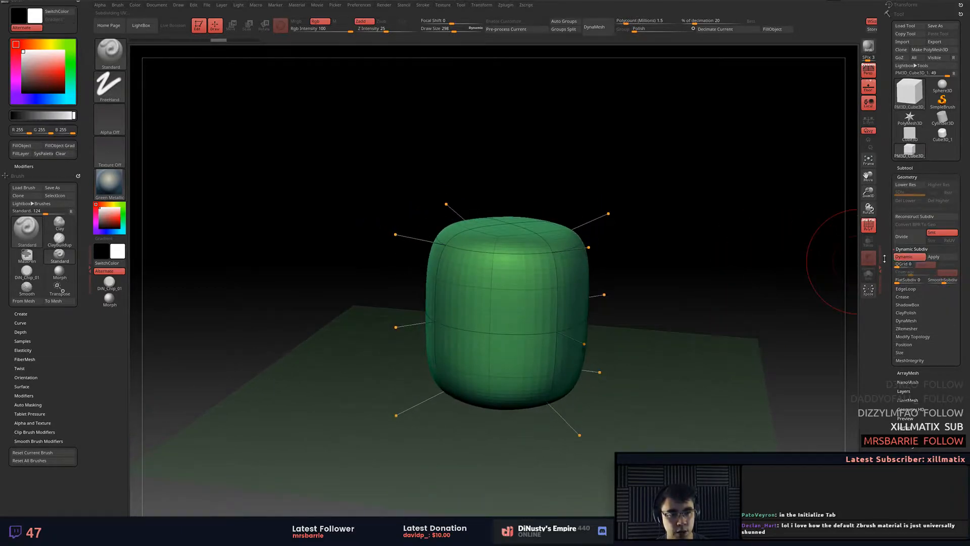
Turn Dynamic Subdiv off, and reactivate it by answering the auto-activate prompt with Always YES.
{"action": "key", "text": "shift+d"}
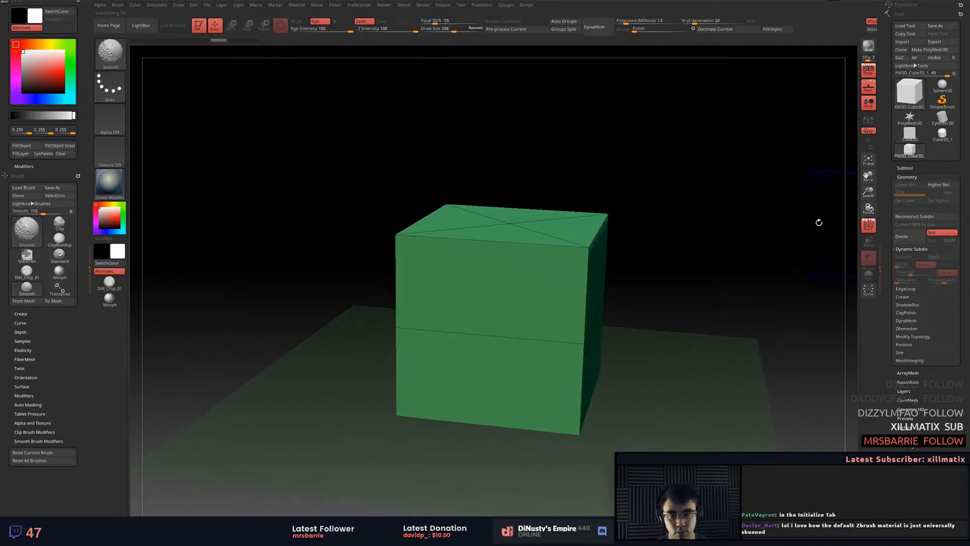
{"action": "key", "text": "d"}
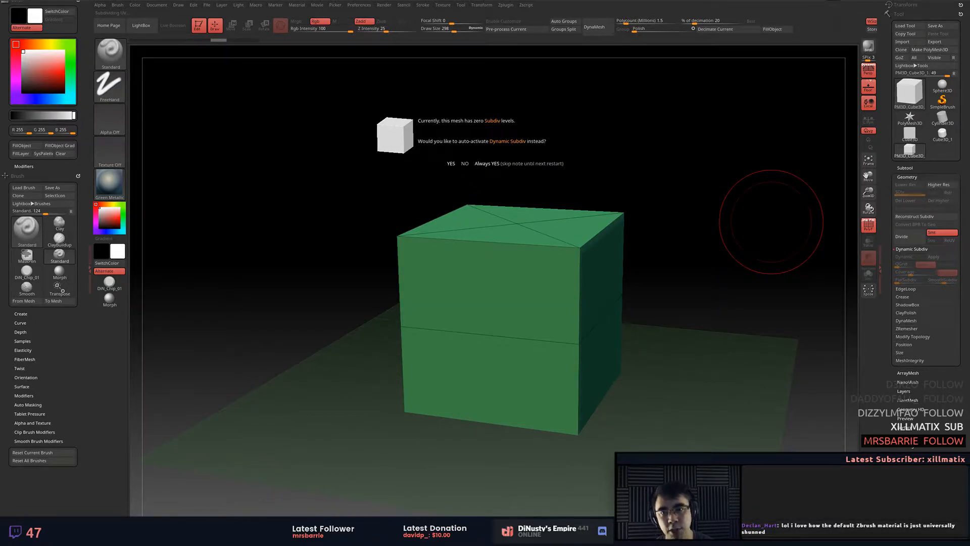
{"action": "left_click", "coordinate": [507, 163]}
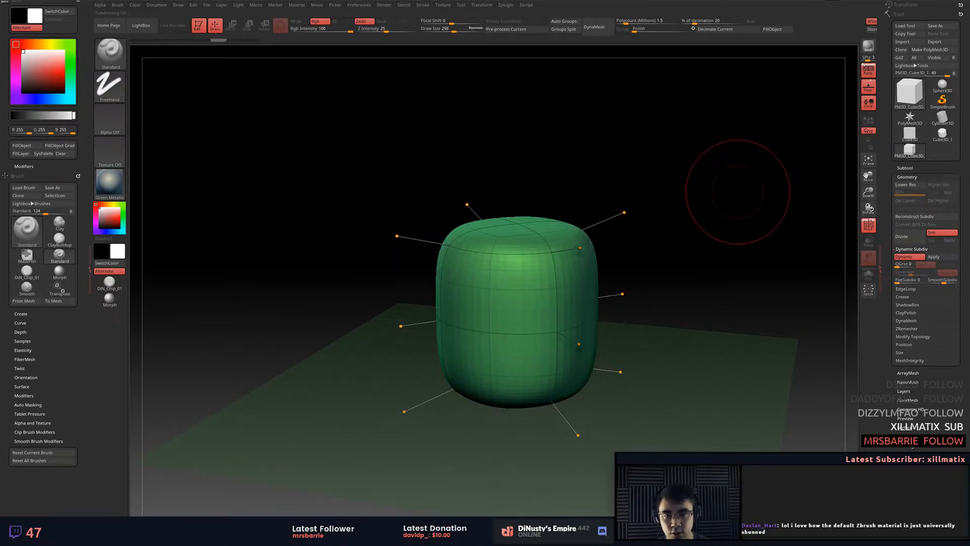
Toggle Dynamic Subdiv off and on to compare the shapes, and try a brush stroke on an upper corner point, undoing it.
{"action": "key", "text": "shift+d"}
{"action": "key", "text": "d"}
{"action": "key", "text": "shift+d"}
{"action": "mouse_move", "coordinate": [761, 205]}
{"action": "left_mouse_down", "text": "alt"}
{"action": "mouse_move", "coordinate": [705, 198]}
{"action": "mouse_move", "coordinate": [699, 187]}
{"action": "left_mouse_up", "text": "alt"}
{"action": "key", "text": "d"}
{"action": "left_click_drag", "start_coordinate": [560, 211], "coordinate": [557, 240]}
{"action": "key", "text": "ctrl+z"}
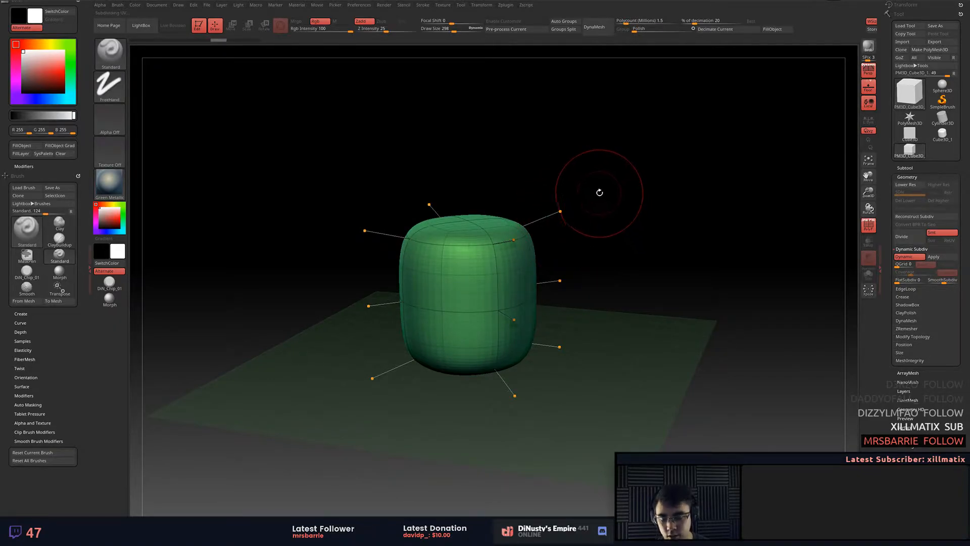
Swap the main and secondary colours, and select the ZModeler brush.
{"action": "key", "text": "v"}
{"action": "key", "text": "b"}
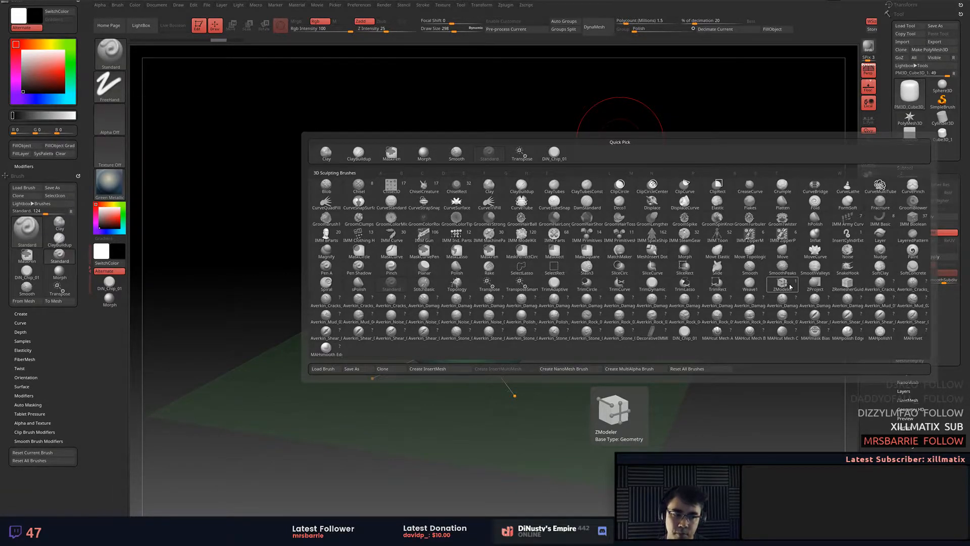
{"action": "left_click", "coordinate": [790, 286]}
{"action": "left_click_drag", "start_coordinate": [745, 294], "coordinate": [780, 296]}
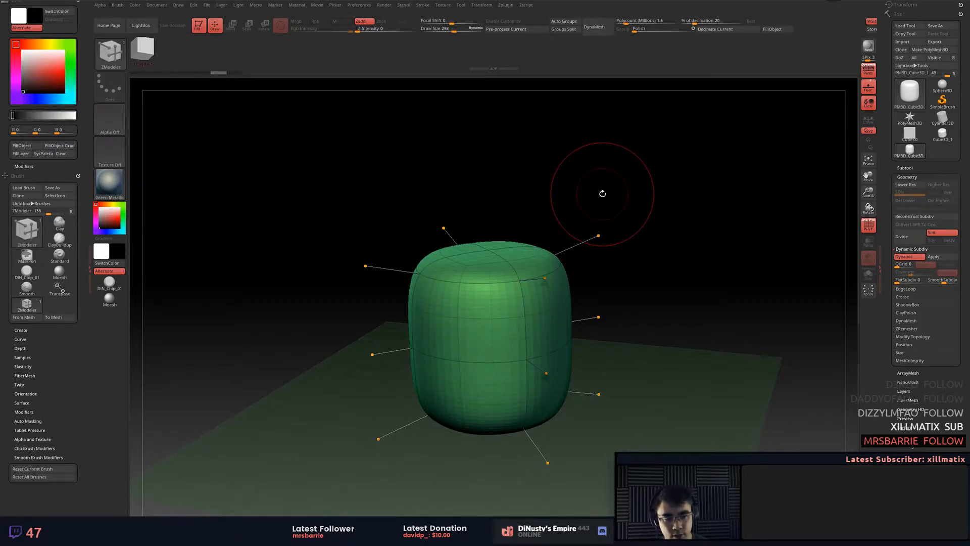
Pull the cube's top corner points upward and outward with ZModeler's Move Points By Brush Radius.
{"action": "left_click_drag", "start_coordinate": [673, 239], "coordinate": [660, 227]}
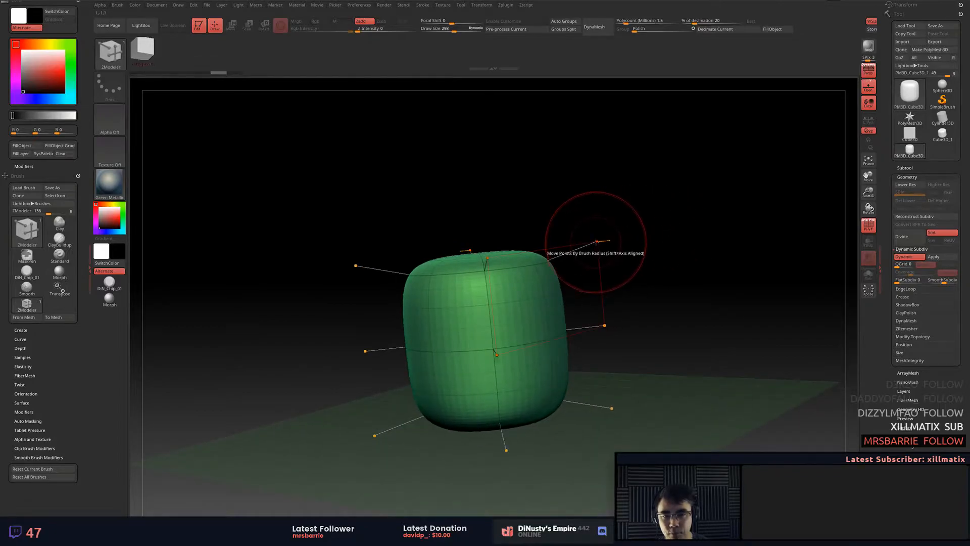
{"action": "mouse_move", "coordinate": [596, 223]}
{"action": "left_mouse_down"}
{"action": "mouse_move", "coordinate": [608, 151]}
{"action": "mouse_move", "coordinate": [721, 195]}
{"action": "mouse_move", "coordinate": [647, 210]}
{"action": "mouse_move", "coordinate": [679, 245]}
{"action": "mouse_move", "coordinate": [669, 232]}
{"action": "mouse_move", "coordinate": [678, 133]}
{"action": "left_mouse_up"}
{"action": "left_click_drag", "start_coordinate": [761, 227], "coordinate": [664, 212]}
{"action": "left_click_drag", "start_coordinate": [631, 184], "coordinate": [495, 172], "text": "alt"}
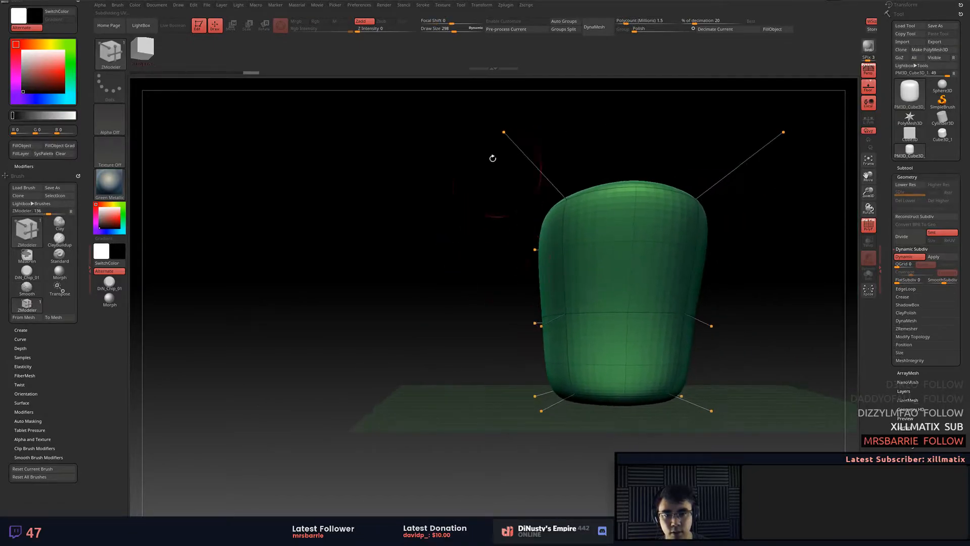
{"action": "left_click_drag", "start_coordinate": [504, 133], "coordinate": [455, 100]}
Raise the SmoothSubdiv level of the reshaped mesh, and compare it with the polyframe hidden and shown.
{"action": "left_click_drag", "start_coordinate": [405, 197], "coordinate": [705, 248]}
{"action": "left_click_drag", "start_coordinate": [943, 281], "coordinate": [945, 281]}
{"action": "mouse_move", "coordinate": [807, 279]}
{"action": "left_mouse_down"}
{"action": "mouse_move", "coordinate": [756, 282]}
{"action": "mouse_move", "coordinate": [728, 322]}
{"action": "mouse_move", "coordinate": [790, 316]}
{"action": "mouse_move", "coordinate": [743, 309]}
{"action": "mouse_move", "coordinate": [770, 294]}
{"action": "mouse_move", "coordinate": [768, 281]}
{"action": "mouse_move", "coordinate": [596, 292]}
{"action": "mouse_move", "coordinate": [493, 281]}
{"action": "mouse_move", "coordinate": [450, 282]}
{"action": "mouse_move", "coordinate": [372, 324]}
{"action": "left_mouse_up"}
{"action": "key", "text": "shift+f"}
{"action": "key", "text": "shift+f"}
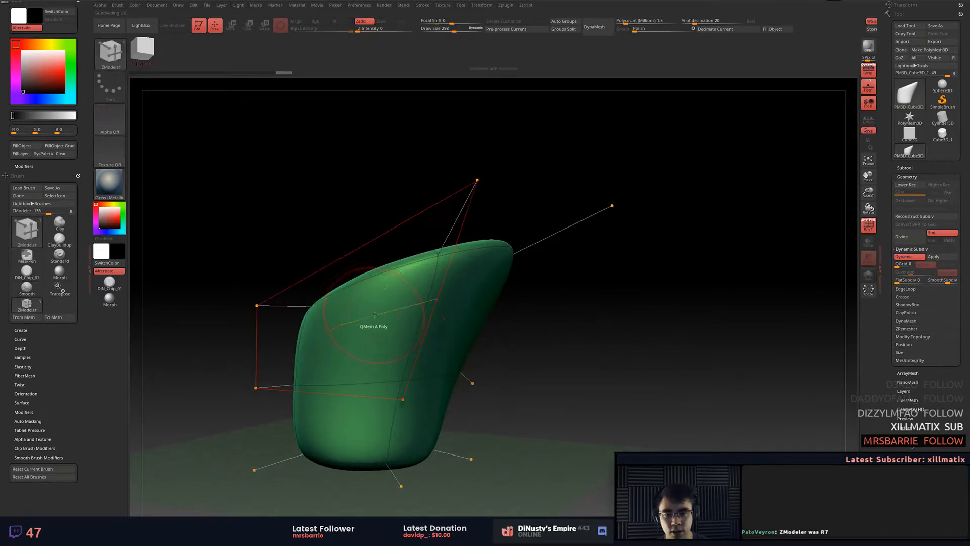
Examine the smoothed mesh from several sides, with the polyframe shown and hidden.
{"action": "left_click_drag", "start_coordinate": [531, 250], "coordinate": [566, 326]}
{"action": "left_click_drag", "start_coordinate": [515, 232], "coordinate": [586, 329]}
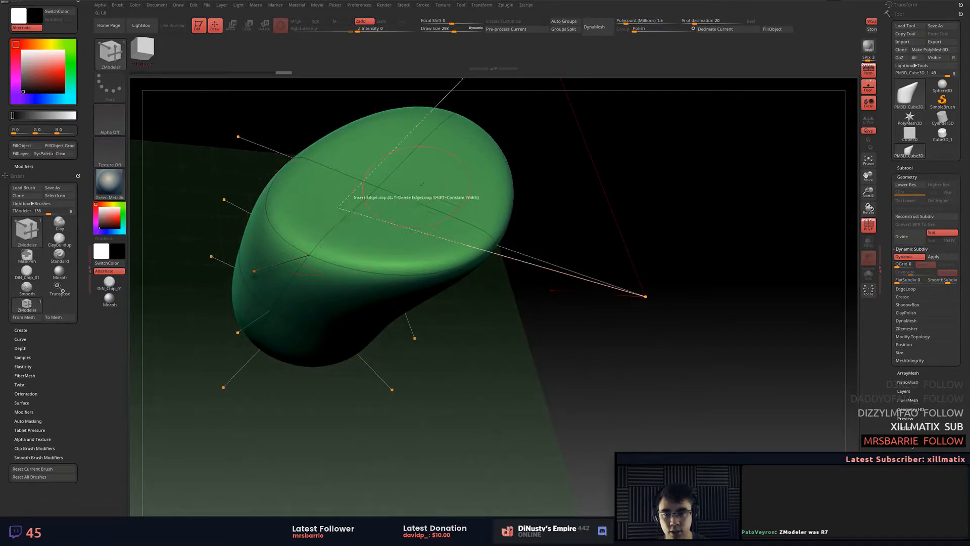
{"action": "mouse_move", "coordinate": [650, 217]}
{"action": "left_mouse_down"}
{"action": "mouse_move", "coordinate": [662, 209]}
{"action": "mouse_move", "coordinate": [706, 248]}
{"action": "mouse_move", "coordinate": [684, 214]}
{"action": "mouse_move", "coordinate": [749, 285]}
{"action": "mouse_move", "coordinate": [723, 271]}
{"action": "left_mouse_up"}
{"action": "key", "text": "shift+f"}
{"action": "key", "text": "shift+f"}
{"action": "key", "text": "shift+f"}
{"action": "key", "text": "shift+f"}
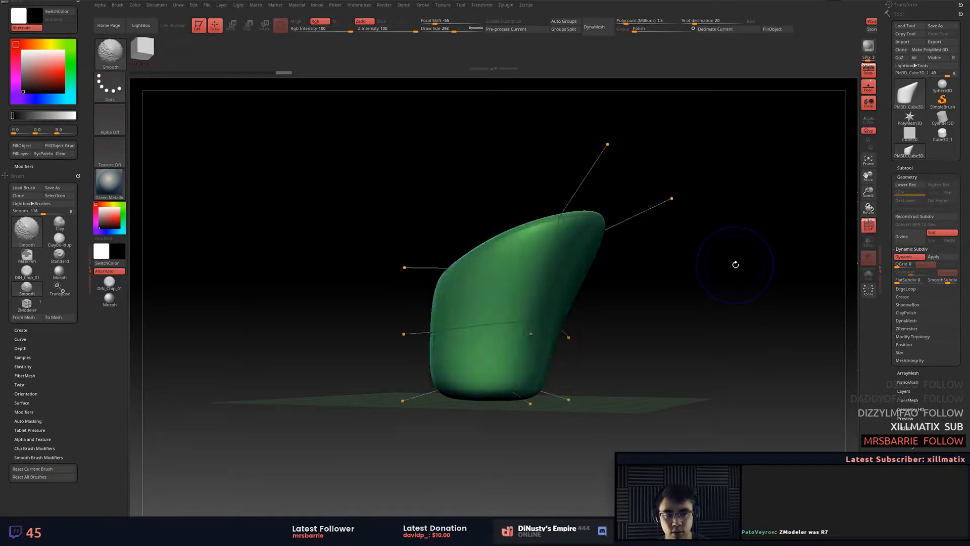
{"action": "key", "text": "shift+f"}
{"action": "key", "text": "shift+f"}
Examine the unsmoothed base mesh with Dynamic Subdiv off and ZModeler reselected, and turn Dynamic Subdiv back on.
{"action": "key", "text": "shift+d"}
{"action": "key", "text": "b"}
{"action": "key", "text": "z"}
{"action": "key", "text": "m"}
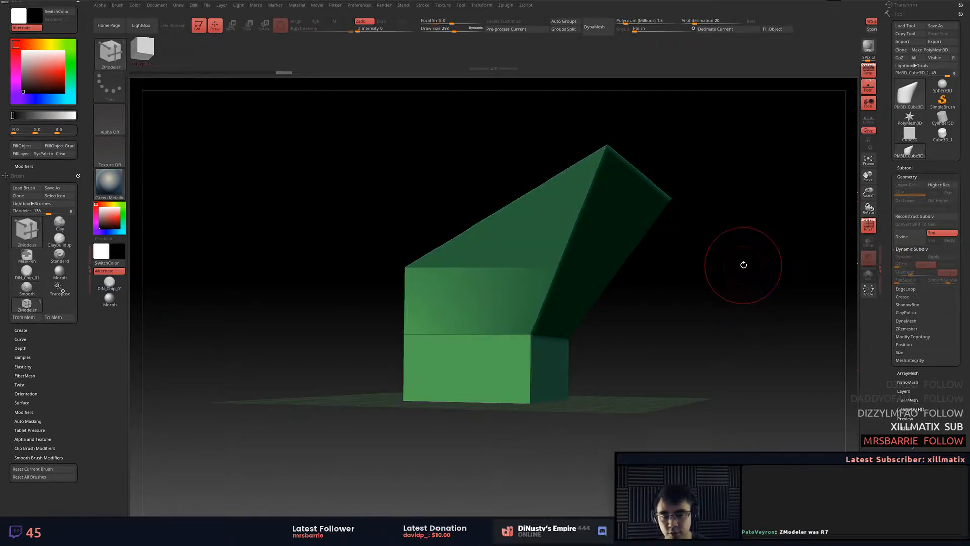
{"action": "left_click_drag", "start_coordinate": [730, 280], "coordinate": [776, 290]}
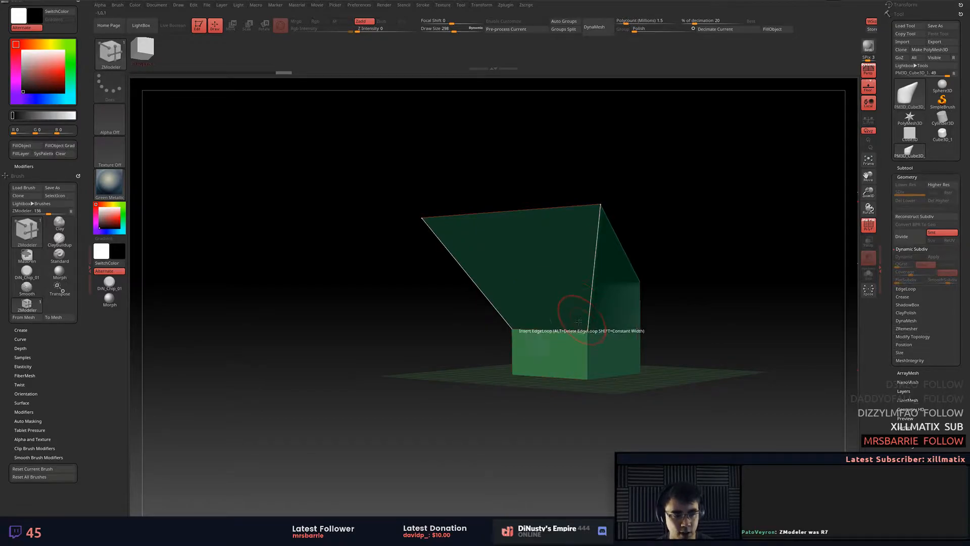
{"action": "left_click_drag", "start_coordinate": [737, 322], "coordinate": [749, 266]}
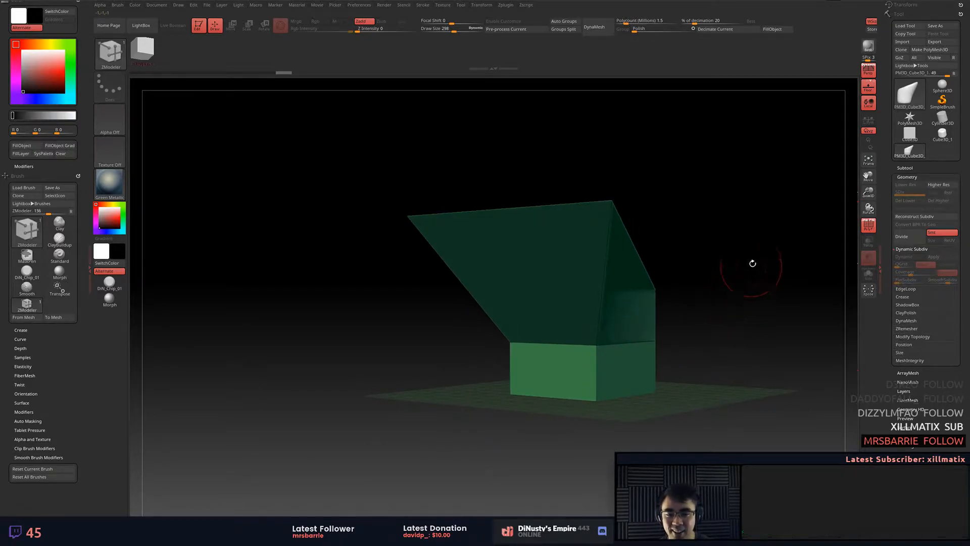
{"action": "key", "text": "shift+f"}
{"action": "key", "text": "shift+f"}
{"action": "key", "text": "f"}
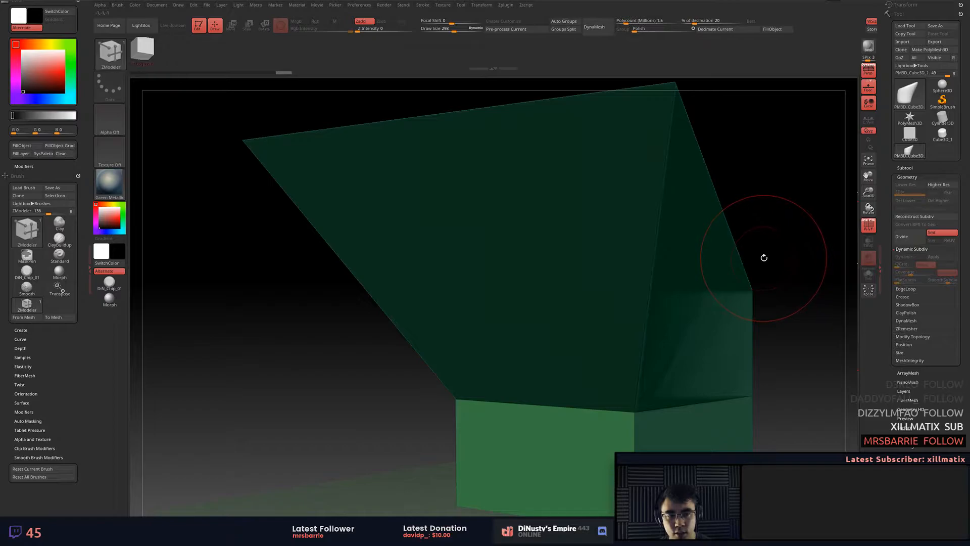
{"action": "left_click_drag", "start_coordinate": [788, 233], "coordinate": [728, 219], "text": "alt"}
{"action": "key", "text": "d"}
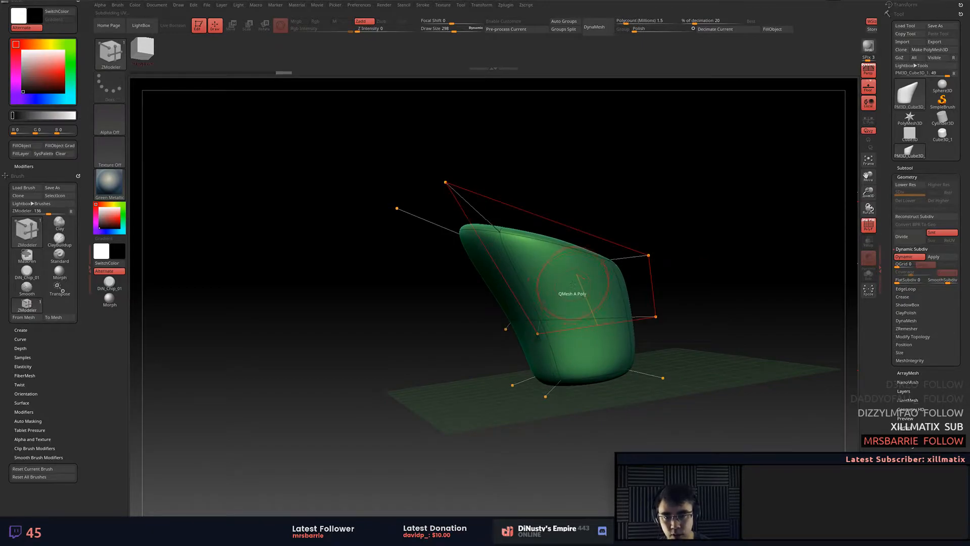
Show where ZModeler sits among the brushes by filtering the brush selection to names starting with Z.
{"action": "key", "text": "b"}
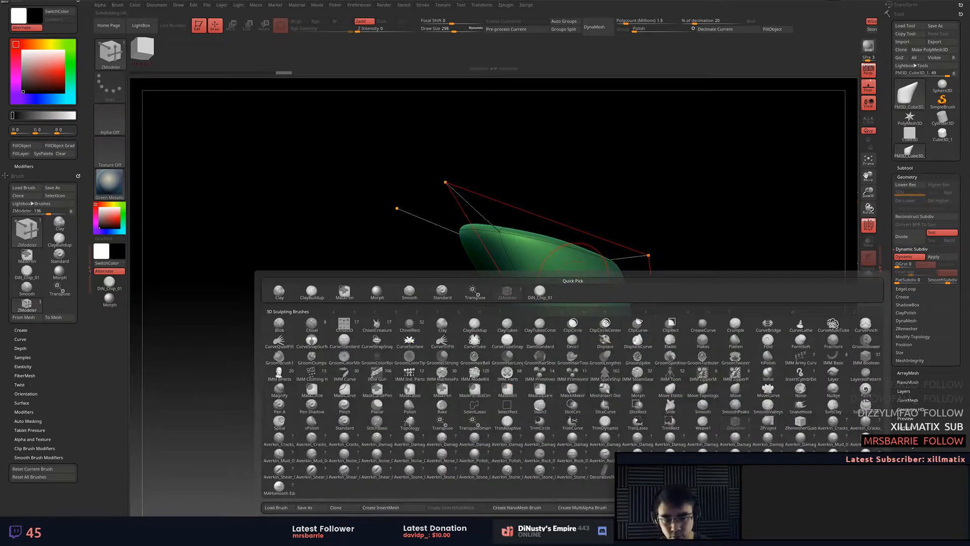
{"action": "key", "text": "b"}
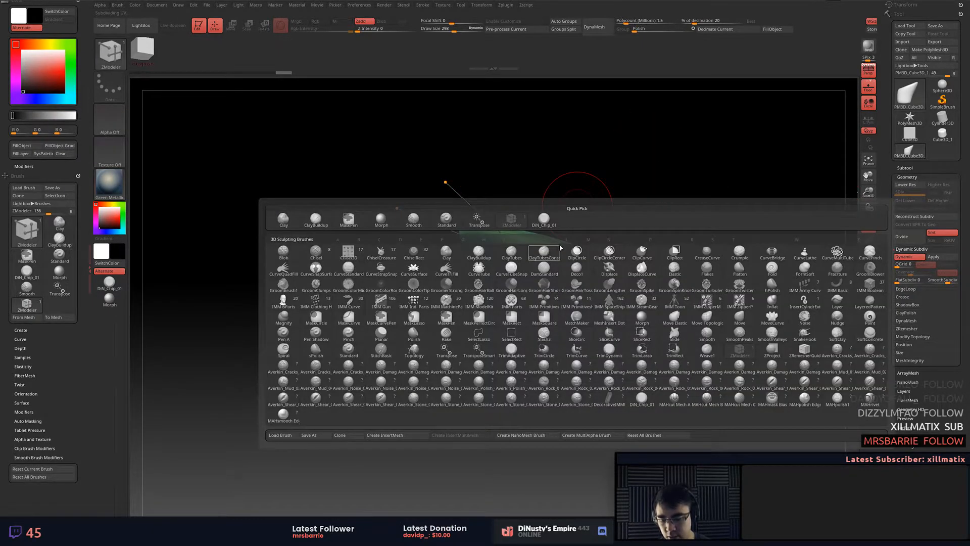
{"action": "key", "text": "z"}
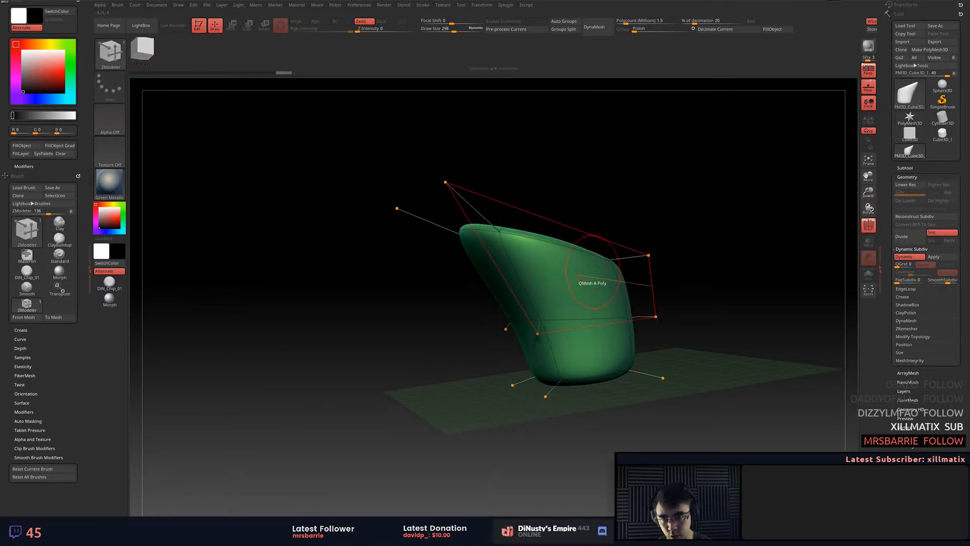
{"action": "key", "text": "b"}
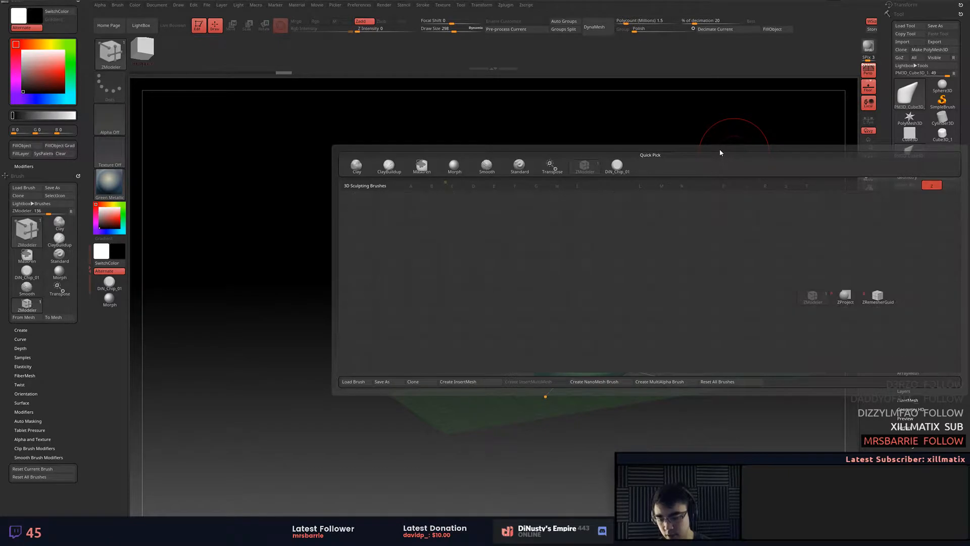
{"action": "left_click_drag", "start_coordinate": [679, 164], "coordinate": [493, 297]}
{"action": "left_click_drag", "start_coordinate": [640, 181], "coordinate": [697, 254], "text": "alt"}
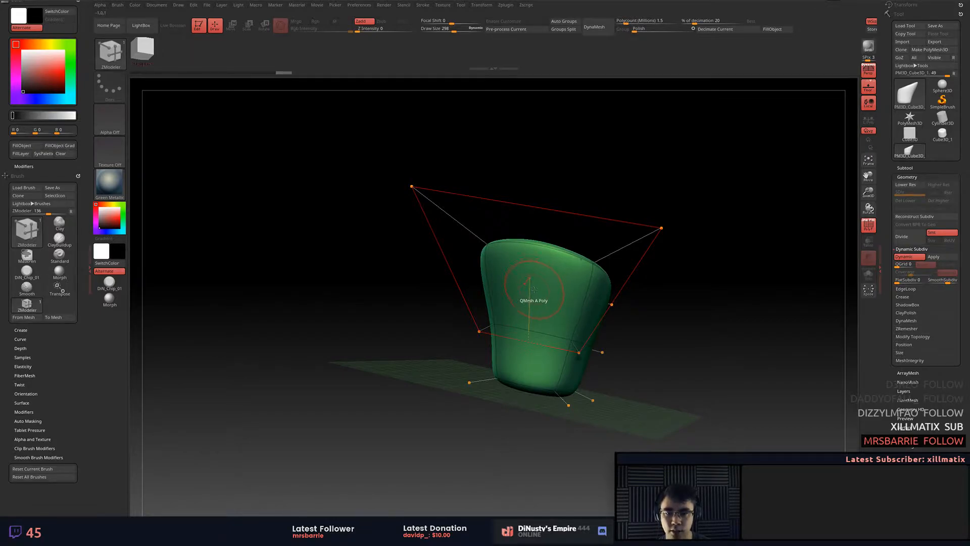
Set ZModeler's polygon action to Bevel with A Single Poly as target, and bevel the mesh's large slanted face.
{"action": "left_click_drag", "start_coordinate": [626, 298], "coordinate": [668, 322]}
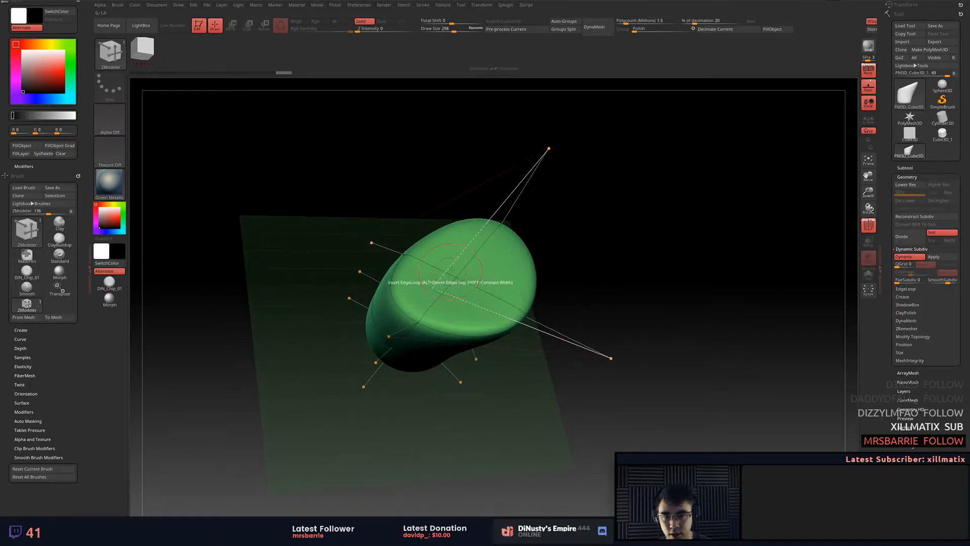
{"action": "left_click_drag", "start_coordinate": [652, 248], "coordinate": [599, 256]}
{"action": "left_click_drag", "start_coordinate": [729, 329], "coordinate": [691, 253]}
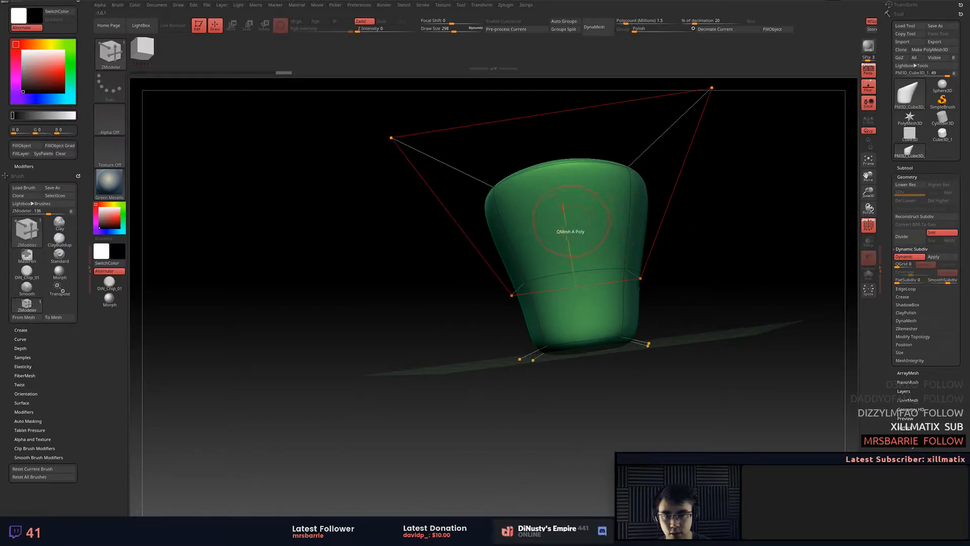
{"action": "left_click_drag", "start_coordinate": [763, 235], "coordinate": [645, 256]}
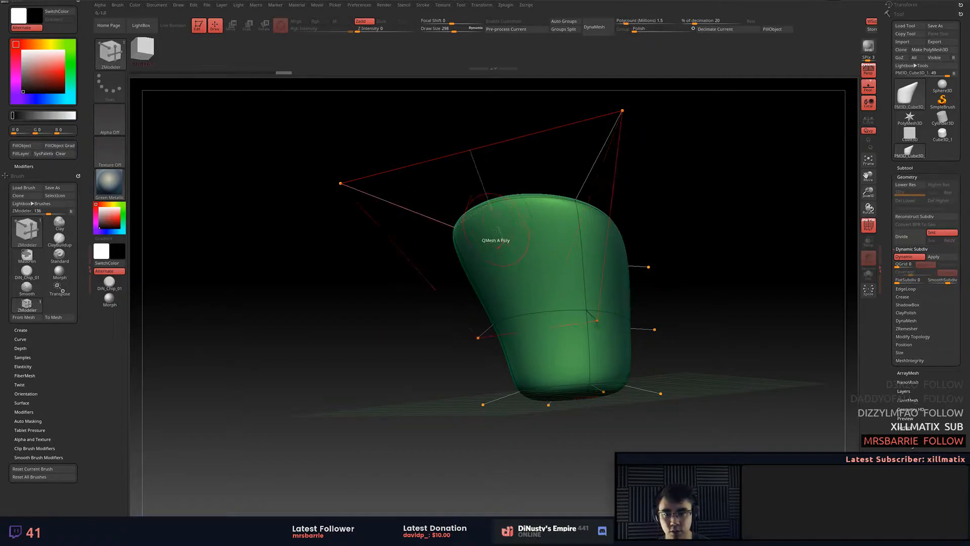
{"action": "key", "text": "space"}
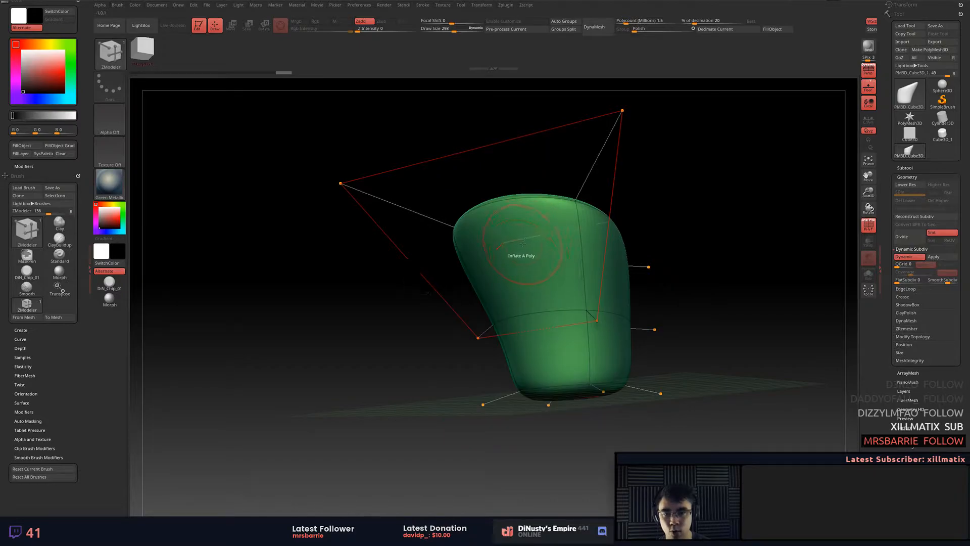
{"action": "key", "text": "space"}
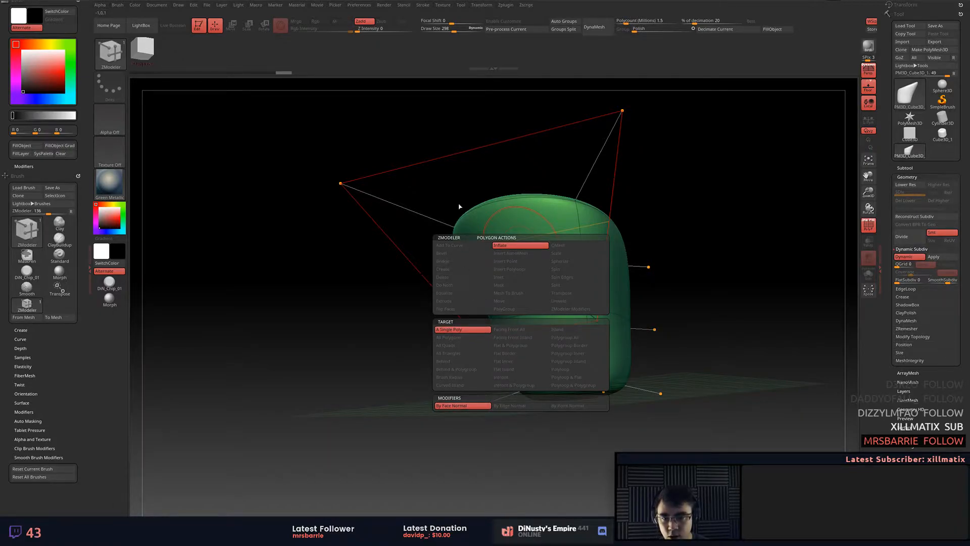
{"action": "left_click", "coordinate": [467, 254]}
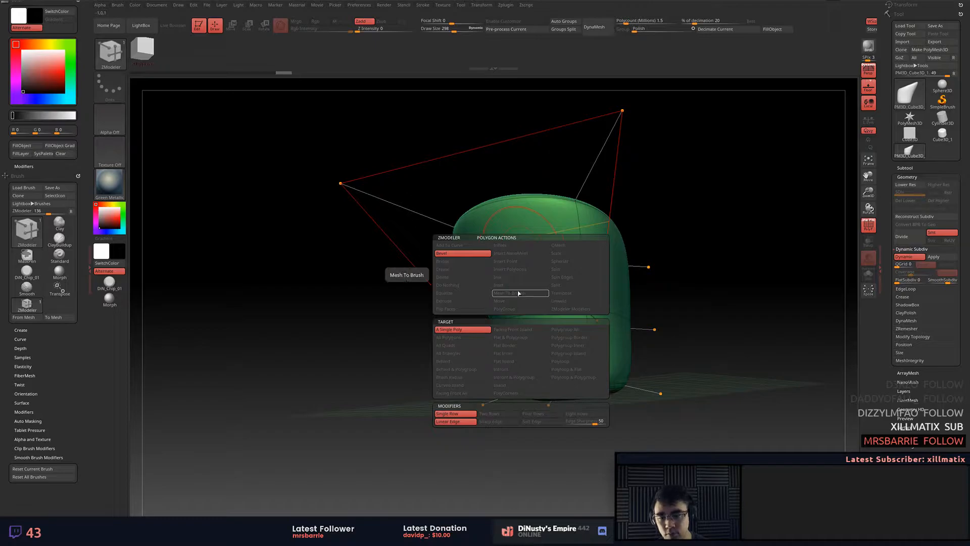
{"action": "left_click", "coordinate": [540, 286]}
{"action": "mouse_move", "coordinate": [531, 260]}
{"action": "left_mouse_down"}
{"action": "mouse_move", "coordinate": [525, 253]}
{"action": "mouse_move", "coordinate": [547, 242]}
{"action": "mouse_move", "coordinate": [545, 231]}
{"action": "mouse_move", "coordinate": [544, 248]}
{"action": "left_mouse_up"}
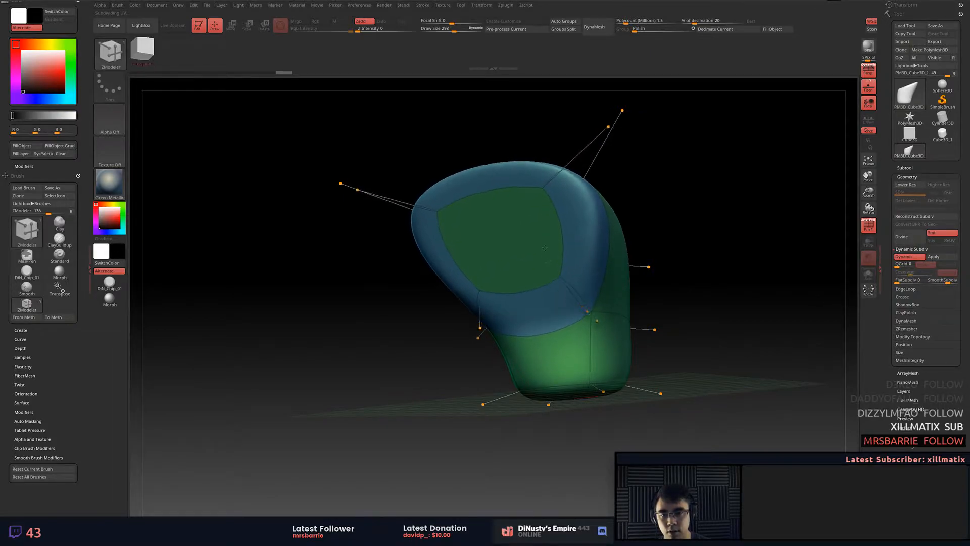
{"action": "left_click_drag", "start_coordinate": [669, 241], "coordinate": [693, 243]}
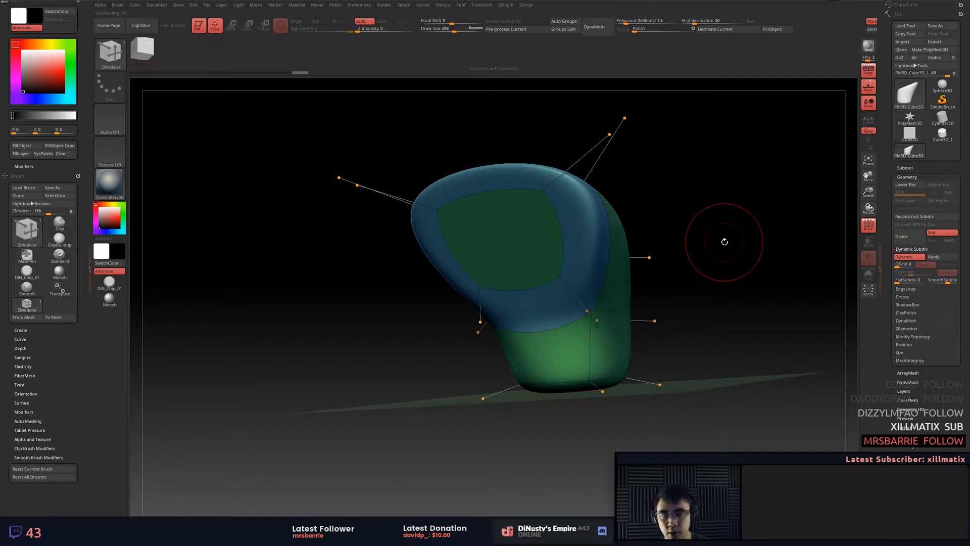
Compare the bevelled mesh with Dynamic Subdiv off and on, and reduce the brush's Draw Size to 72.
{"action": "key", "text": "shift+d"}
{"action": "mouse_move", "coordinate": [749, 254]}
{"action": "left_mouse_down"}
{"action": "mouse_move", "coordinate": [730, 290]}
{"action": "mouse_move", "coordinate": [738, 265]}
{"action": "mouse_move", "coordinate": [639, 288]}
{"action": "left_mouse_up"}
{"action": "key", "text": "d"}
{"action": "key", "text": "shift+d"}
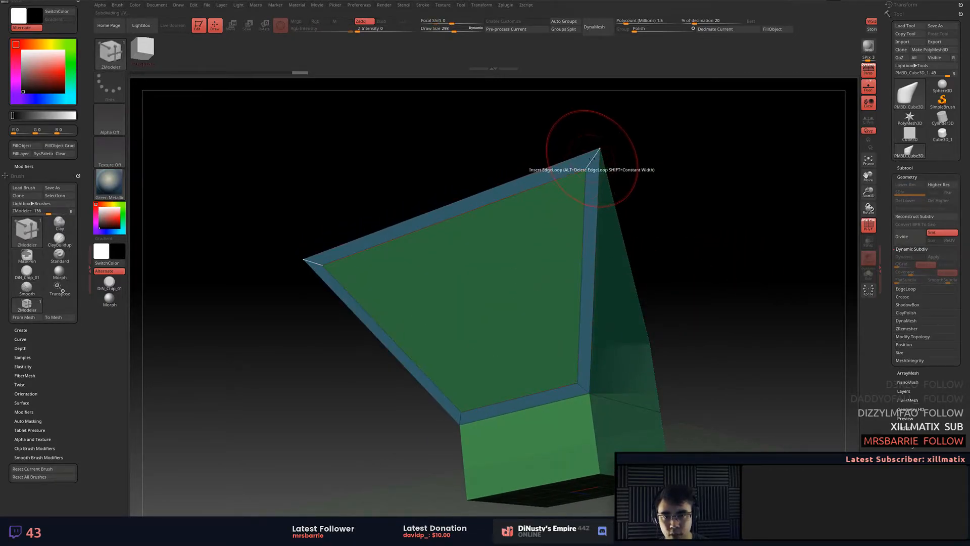
{"action": "key", "text": "s"}
{"action": "left_click_drag", "start_coordinate": [661, 171], "coordinate": [642, 172]}
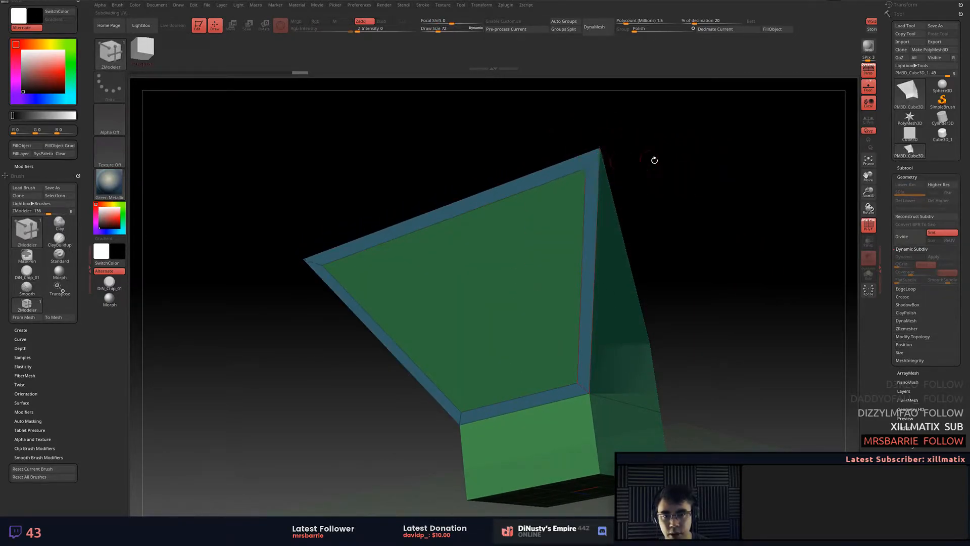
{"action": "left_click_drag", "start_coordinate": [697, 160], "coordinate": [697, 192]}
{"action": "key", "text": "d"}
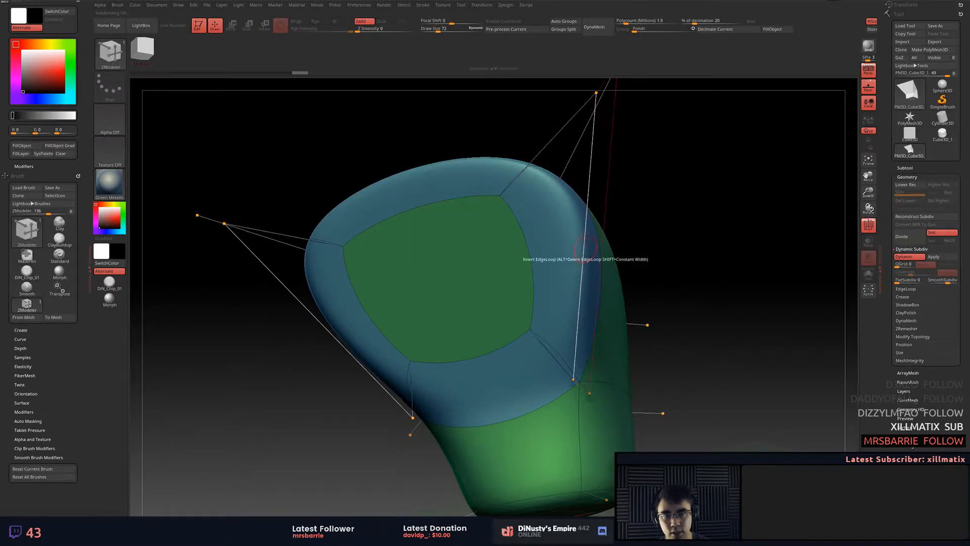
Insert a single edge loop into the bevel ring around the slanted face with ZModeler.
{"action": "left_click_drag", "start_coordinate": [732, 273], "coordinate": [692, 271]}
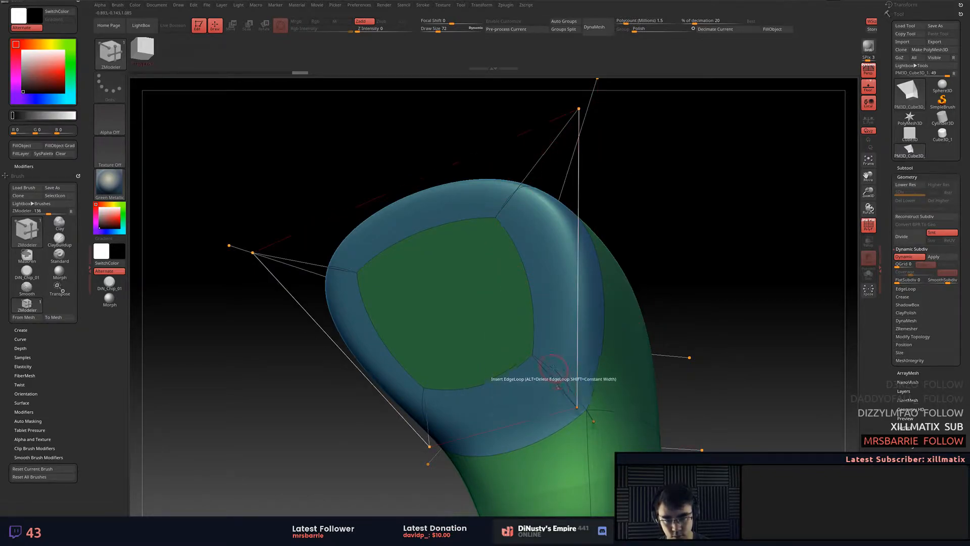
{"action": "left_click_drag", "start_coordinate": [707, 294], "coordinate": [672, 295]}
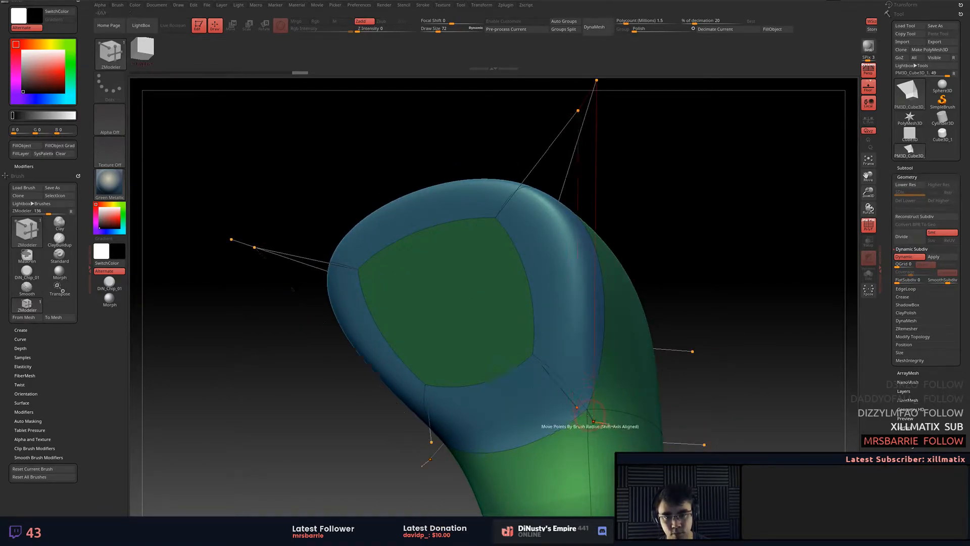
{"action": "key", "text": "space"}
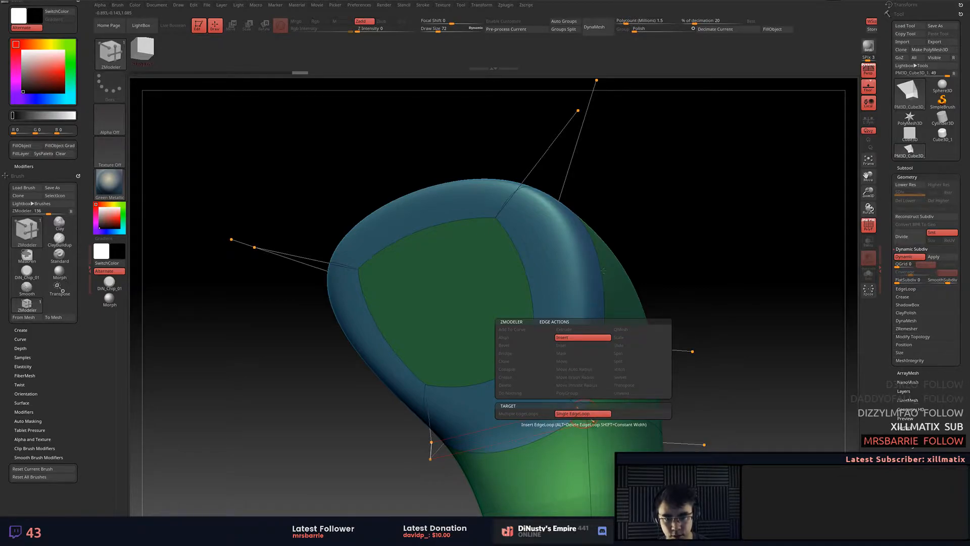
{"action": "left_click", "coordinate": [581, 410]}
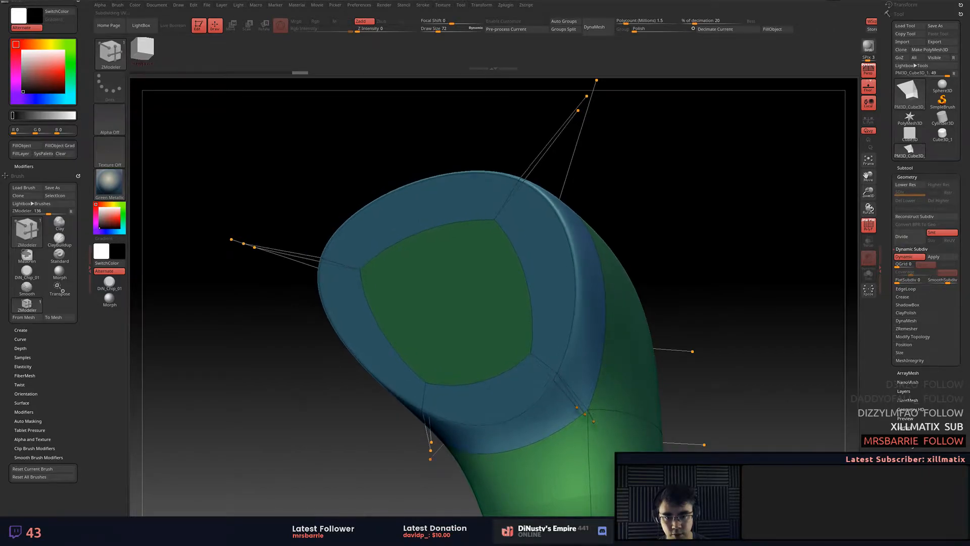
With Dynamic Subdiv temporarily off, insert edge loops near the upper and lower edges of the base block.
{"action": "left_click_drag", "start_coordinate": [711, 381], "coordinate": [723, 290]}
{"action": "key", "text": "shift+d"}
{"action": "left_click_drag", "start_coordinate": [722, 290], "coordinate": [692, 303]}
{"action": "left_click_drag", "start_coordinate": [582, 365], "coordinate": [591, 435]}
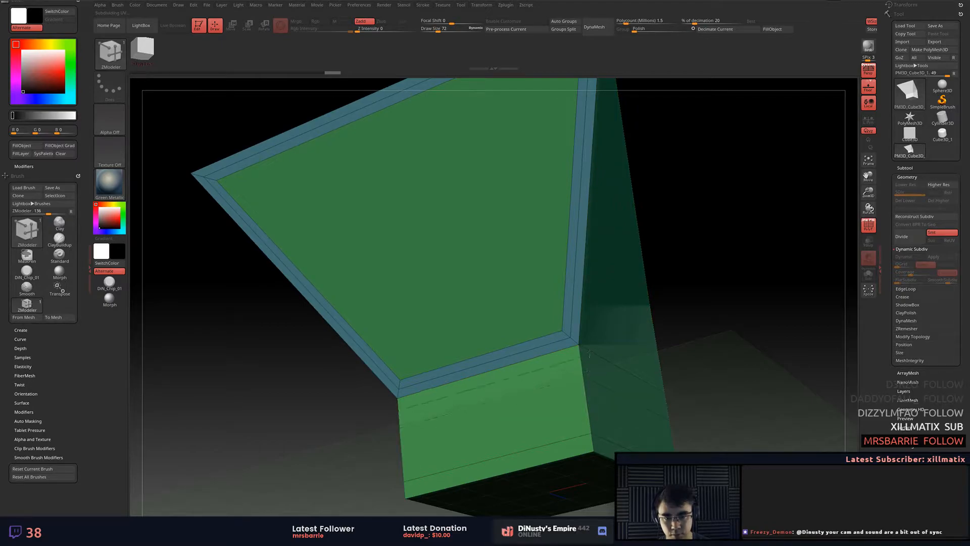
{"action": "left_click_drag", "start_coordinate": [731, 337], "coordinate": [726, 365]}
{"action": "mouse_move", "coordinate": [741, 315]}
{"action": "left_mouse_down"}
{"action": "mouse_move", "coordinate": [764, 305]}
{"action": "mouse_move", "coordinate": [720, 371]}
{"action": "mouse_move", "coordinate": [696, 337]}
{"action": "left_mouse_up"}
{"action": "key", "text": "d"}
{"action": "left_click_drag", "start_coordinate": [694, 290], "coordinate": [715, 271], "text": "shift"}
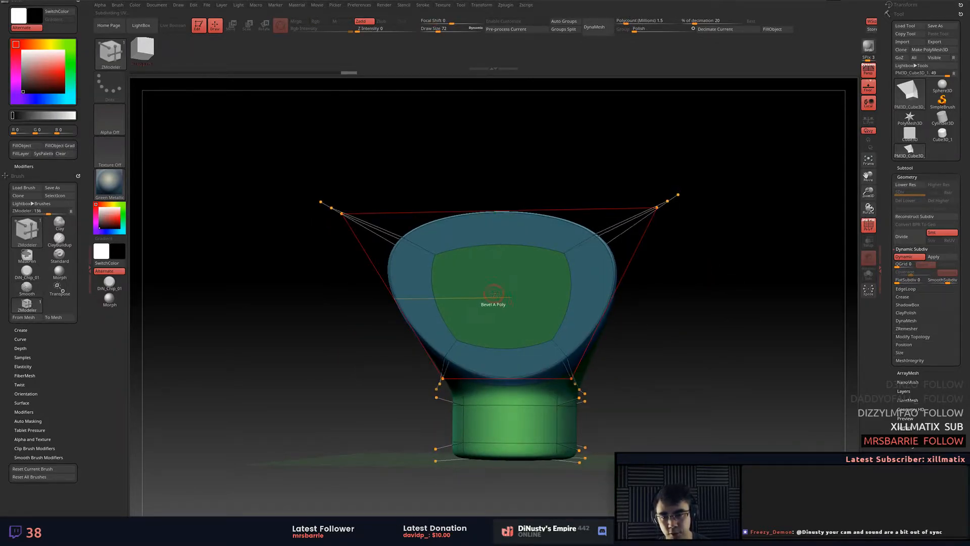
Set ZModeler's polygon action to Extrude with A Single Poly as target, and extrude the slanted face's central polygon outward.
{"action": "key", "text": "space"}
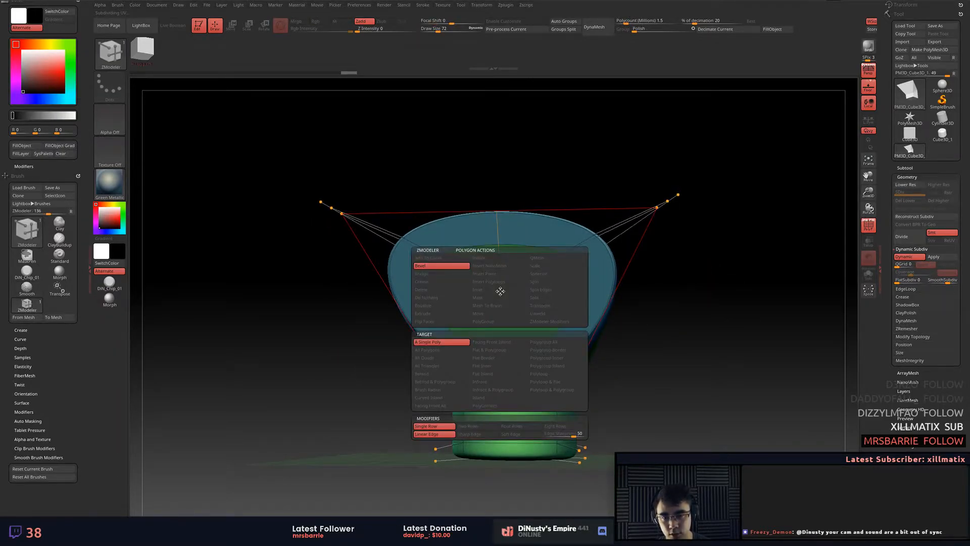
{"action": "left_click", "coordinate": [456, 309]}
{"action": "left_click_drag", "start_coordinate": [687, 304], "coordinate": [773, 343]}
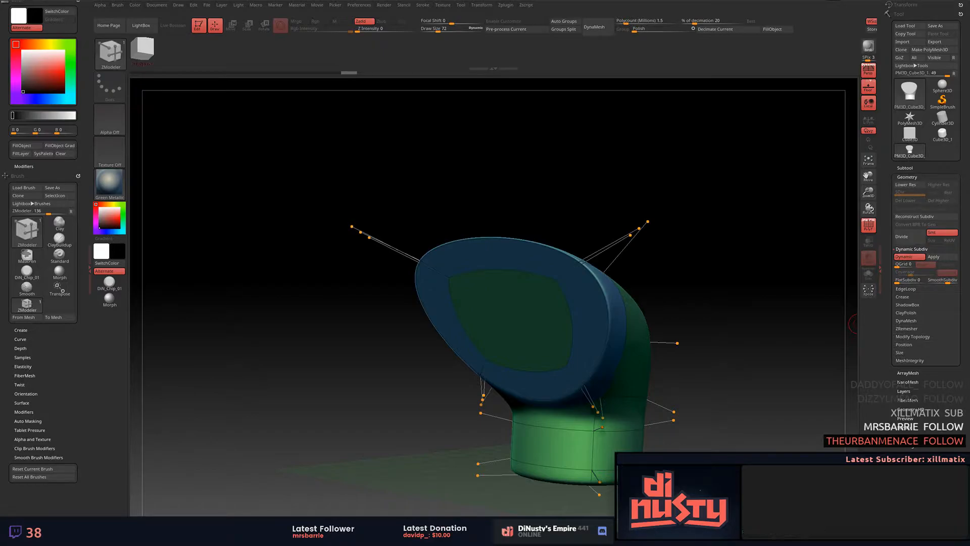
{"action": "left_click_drag", "start_coordinate": [774, 202], "coordinate": [753, 202]}
{"action": "key", "text": "space"}
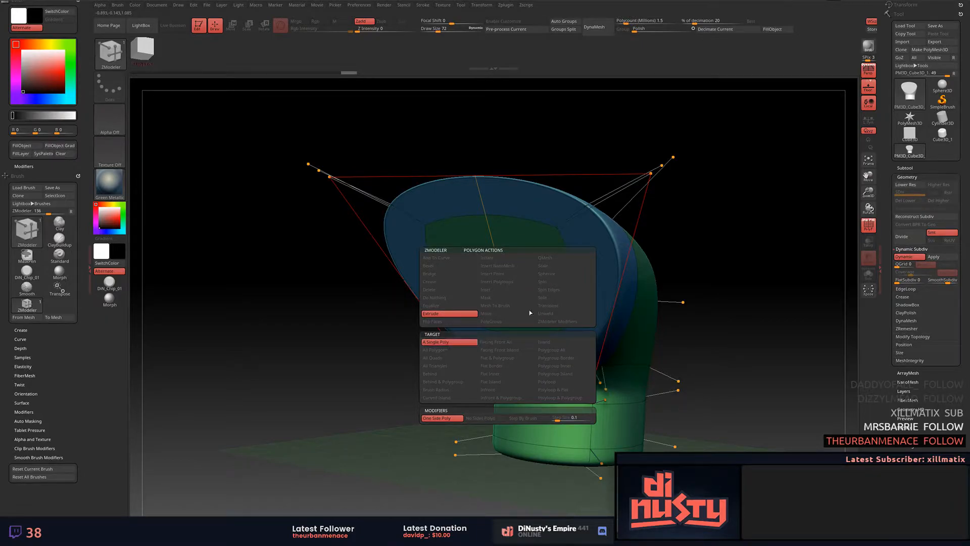
{"action": "left_click_drag", "start_coordinate": [783, 249], "coordinate": [753, 251]}
{"action": "left_click_drag", "start_coordinate": [500, 279], "coordinate": [377, 338]}
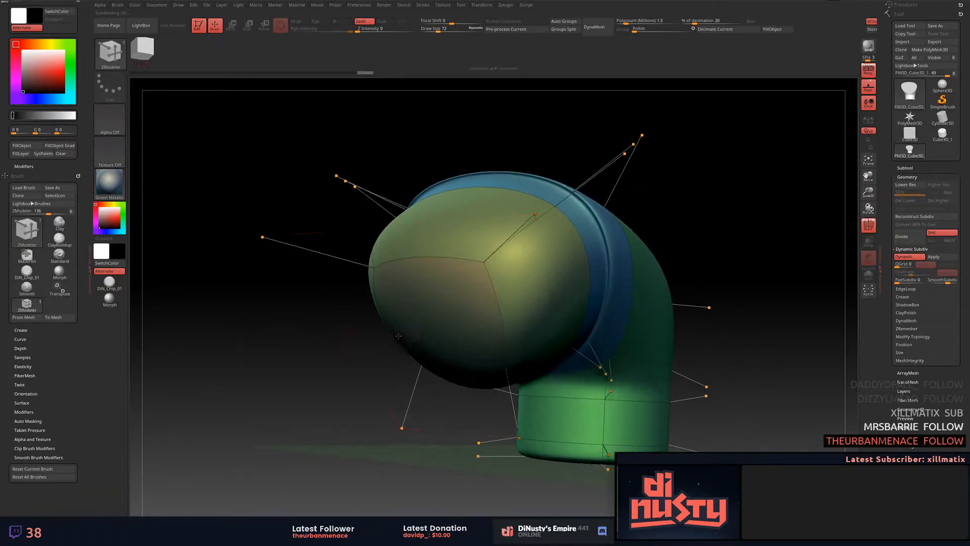
Set ZModeler's polygon action to Scale with A Single Poly as target, and test it on the extruded end polygon with Dynamic Subdiv off and on.
{"action": "key", "text": "space"}
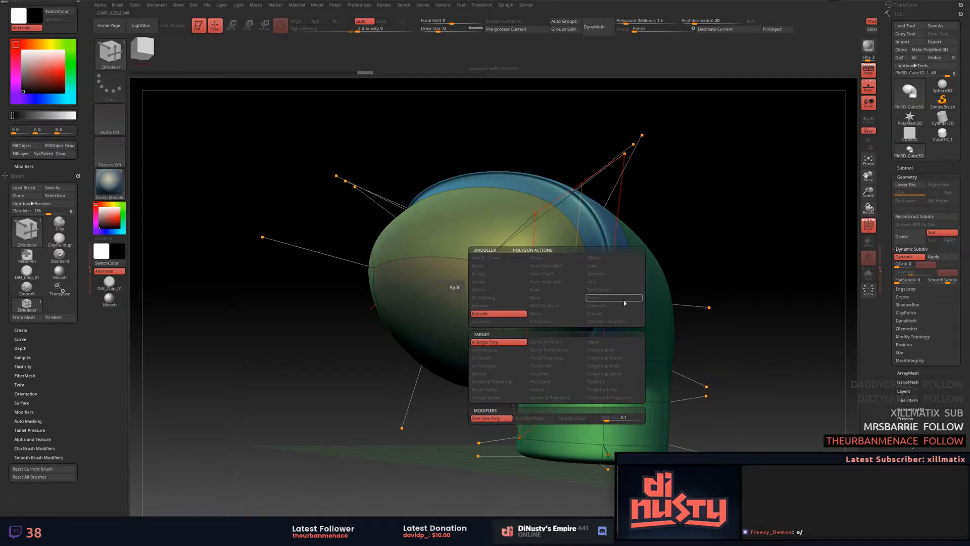
{"action": "left_click", "coordinate": [629, 269]}
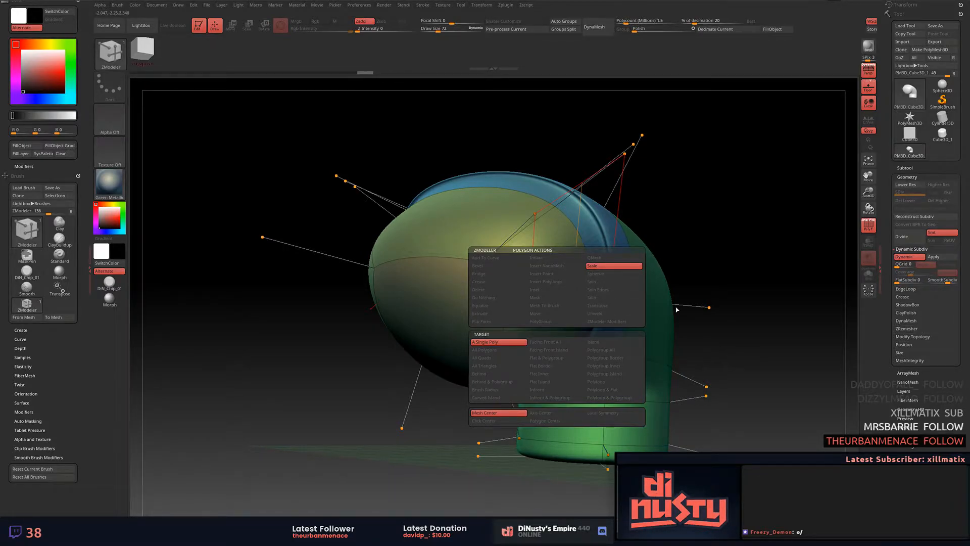
{"action": "left_click_drag", "start_coordinate": [550, 279], "coordinate": [607, 262]}
{"action": "key", "text": "ctrl+z"}
{"action": "left_click_drag", "start_coordinate": [680, 290], "coordinate": [706, 299]}
{"action": "key", "text": "shift+d"}
{"action": "left_click_drag", "start_coordinate": [544, 300], "coordinate": [553, 248]}
{"action": "mouse_move", "coordinate": [723, 273]}
{"action": "left_mouse_down"}
{"action": "mouse_move", "coordinate": [688, 284]}
{"action": "mouse_move", "coordinate": [718, 279]}
{"action": "mouse_move", "coordinate": [705, 278]}
{"action": "left_mouse_up"}
{"action": "key", "text": "d"}
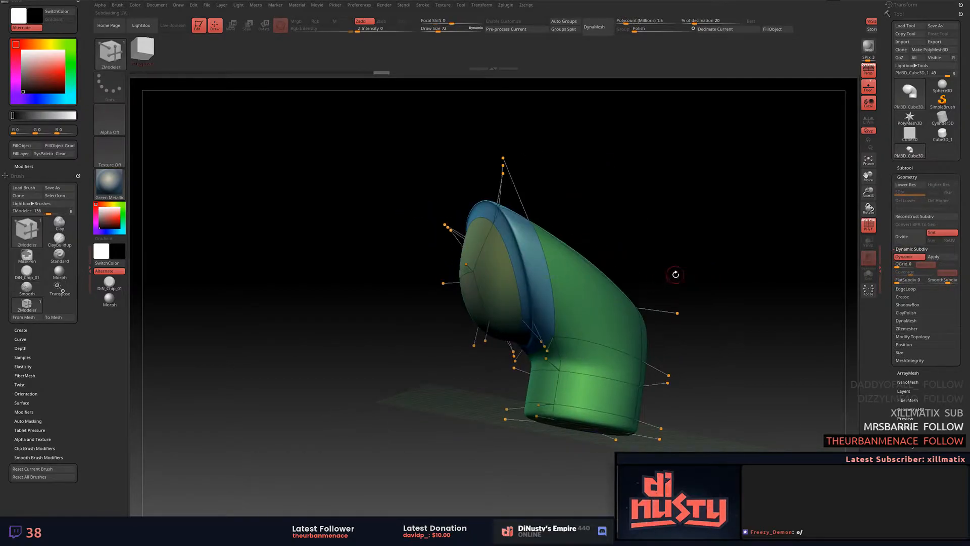
{"action": "key", "text": "w"}
{"action": "key", "text": "q"}
Set the polygon action to Move with Align To Normal, try pulling the extruded end polygon outward, and undo that move.
{"action": "left_click_drag", "start_coordinate": [672, 255], "coordinate": [718, 249]}
{"action": "key", "text": "space"}
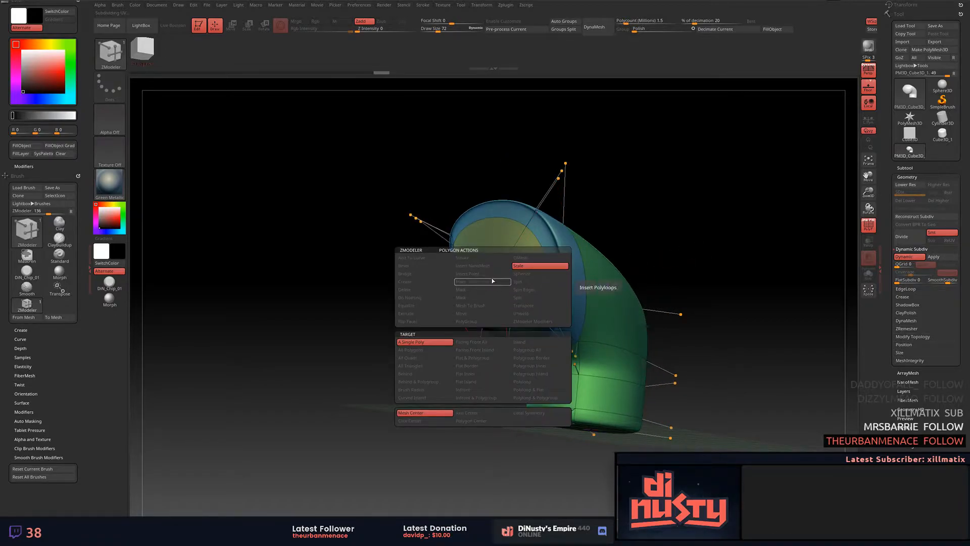
{"action": "left_click", "coordinate": [469, 313]}
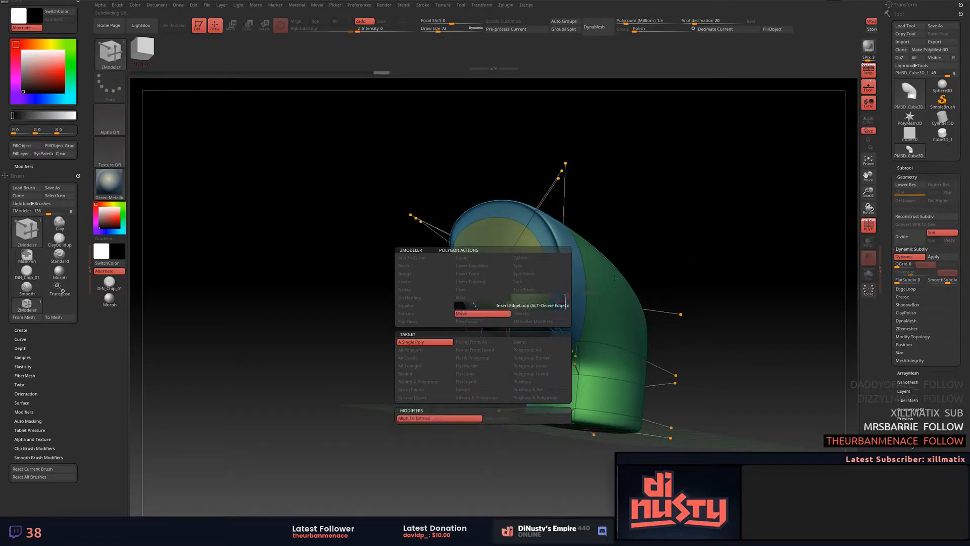
{"action": "left_click_drag", "start_coordinate": [702, 239], "coordinate": [692, 246]}
{"action": "left_click_drag", "start_coordinate": [478, 306], "coordinate": [441, 309]}
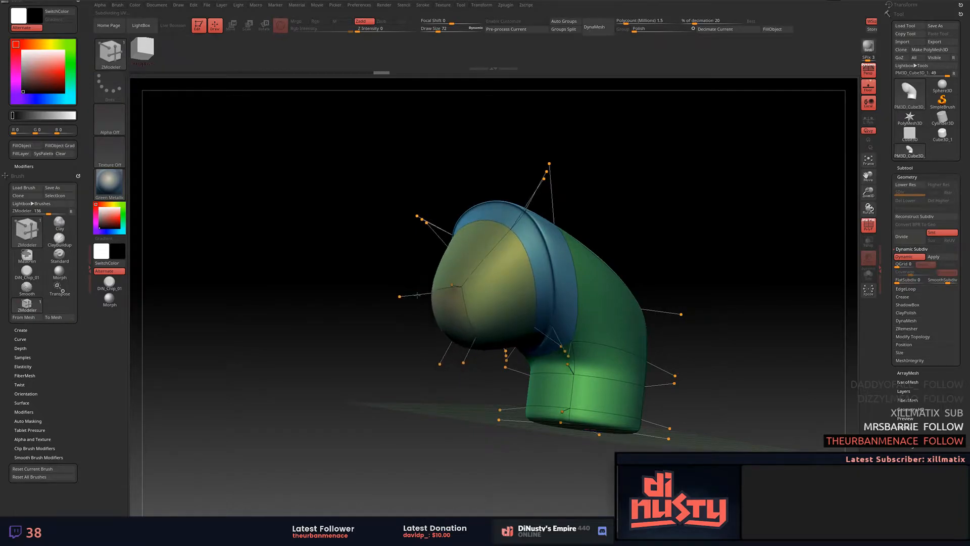
{"action": "left_click_drag", "start_coordinate": [445, 317], "coordinate": [435, 333]}
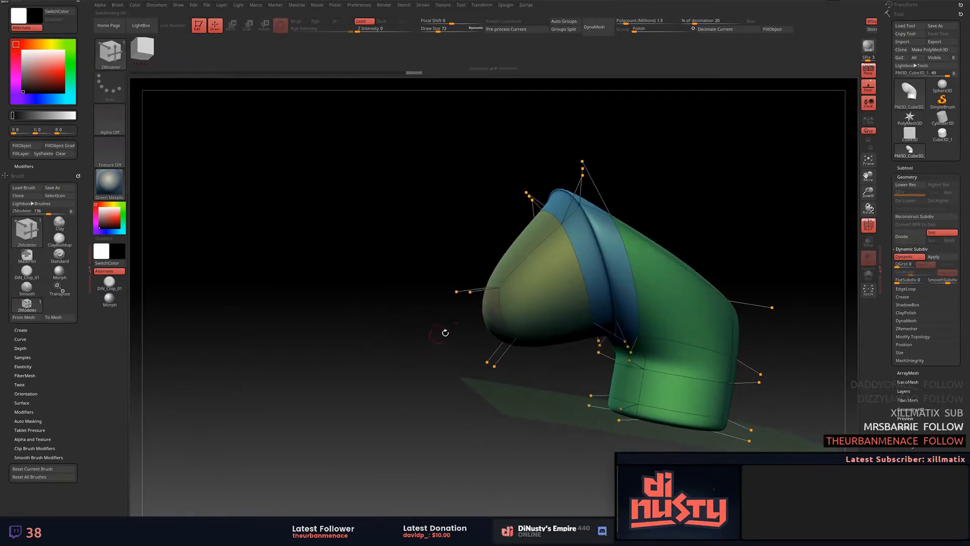
{"action": "key", "text": "ctrl+z"}
Switch the Move action's modifier from normal to axis alignment and move the end polygon horizontally outward in side view.
{"action": "key", "text": "space"}
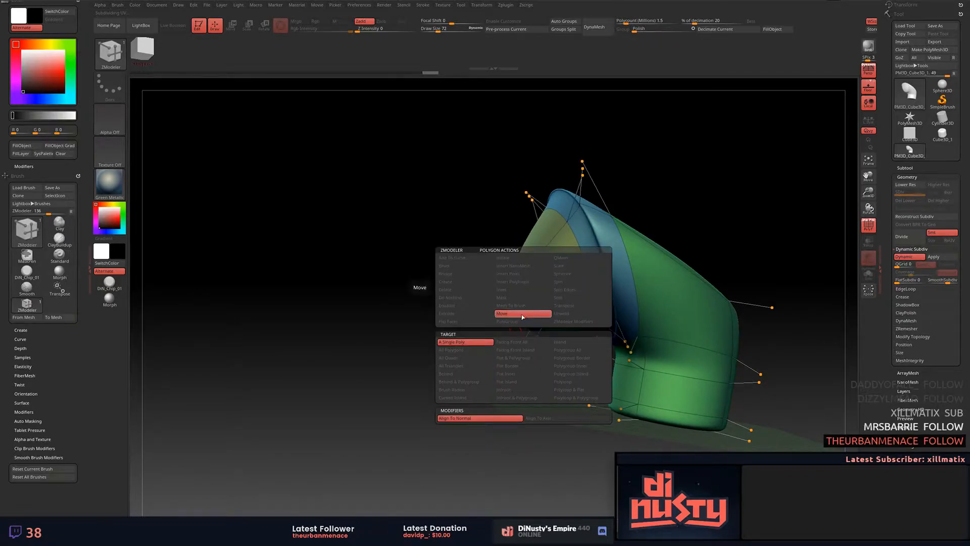
{"action": "left_click", "coordinate": [535, 419]}
{"action": "left_click_drag", "start_coordinate": [489, 334], "coordinate": [477, 338], "text": "shift"}
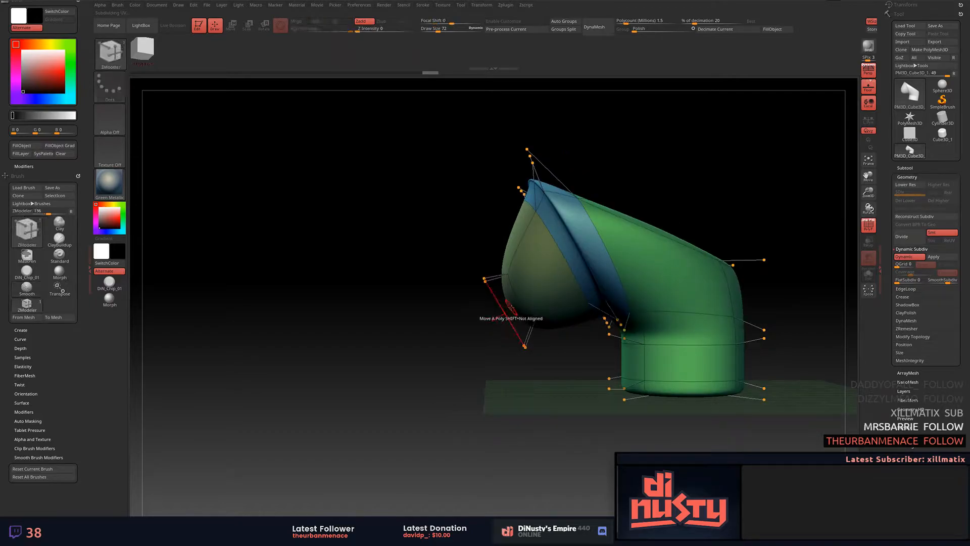
{"action": "left_click_drag", "start_coordinate": [507, 307], "coordinate": [462, 263]}
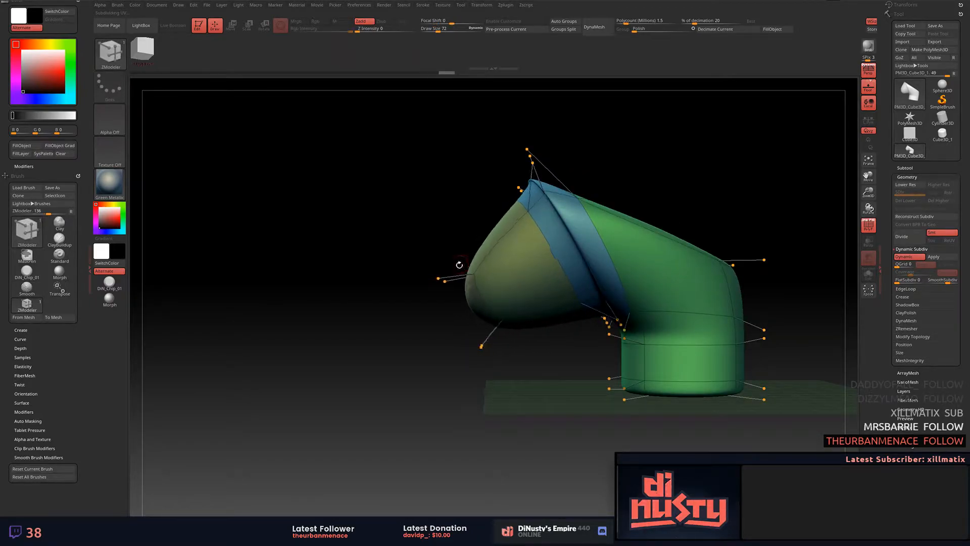
{"action": "left_click_drag", "start_coordinate": [472, 305], "coordinate": [506, 232]}
{"action": "left_click_drag", "start_coordinate": [437, 301], "coordinate": [653, 293]}
Compare the extended head with Dynamic Subdiv off and on from several angles.
{"action": "key", "text": "shift"}
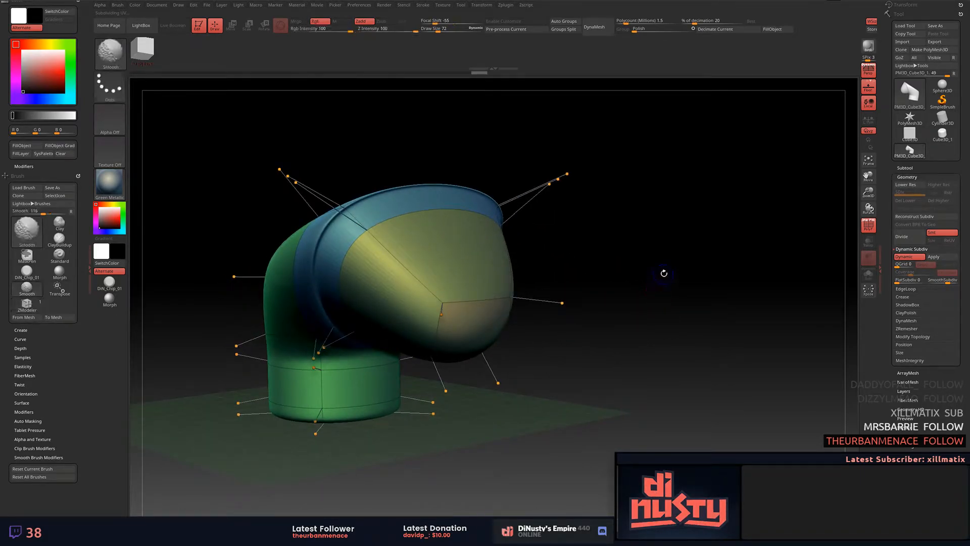
{"action": "key", "text": "shift+d"}
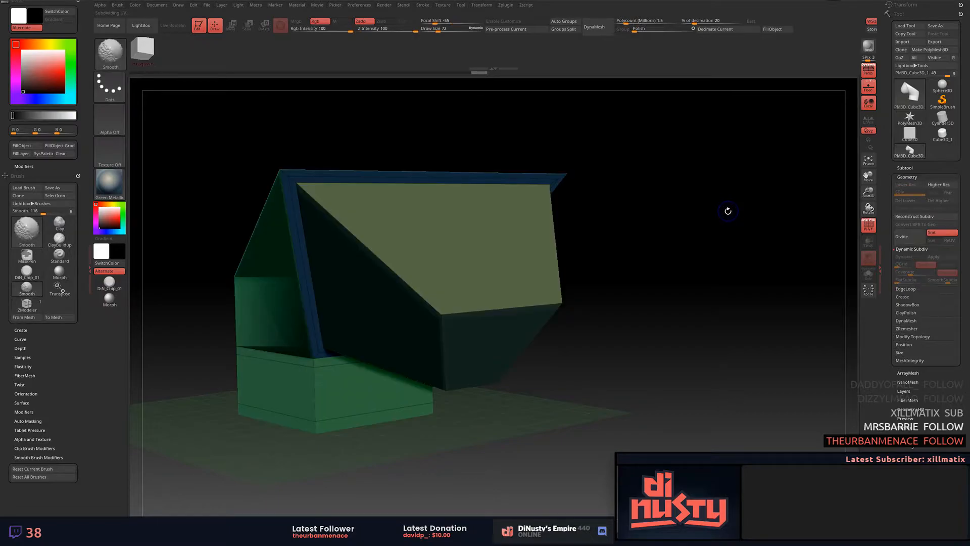
{"action": "key", "text": "ctrl+z"}
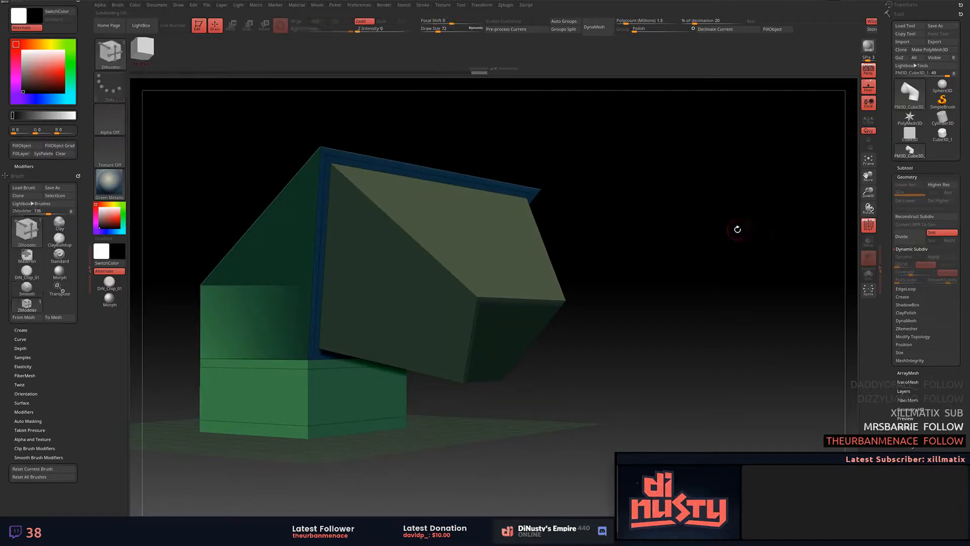
{"action": "key", "text": "d"}
{"action": "left_click_drag", "start_coordinate": [729, 253], "coordinate": [720, 267]}
{"action": "left_click_drag", "start_coordinate": [774, 290], "coordinate": [774, 293]}
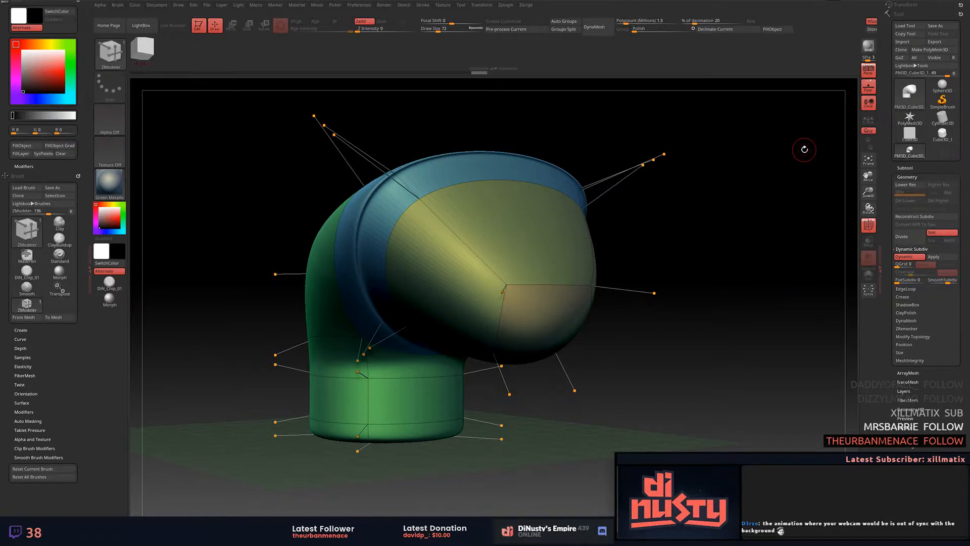
{"action": "left_click_drag", "start_coordinate": [760, 205], "coordinate": [758, 187]}
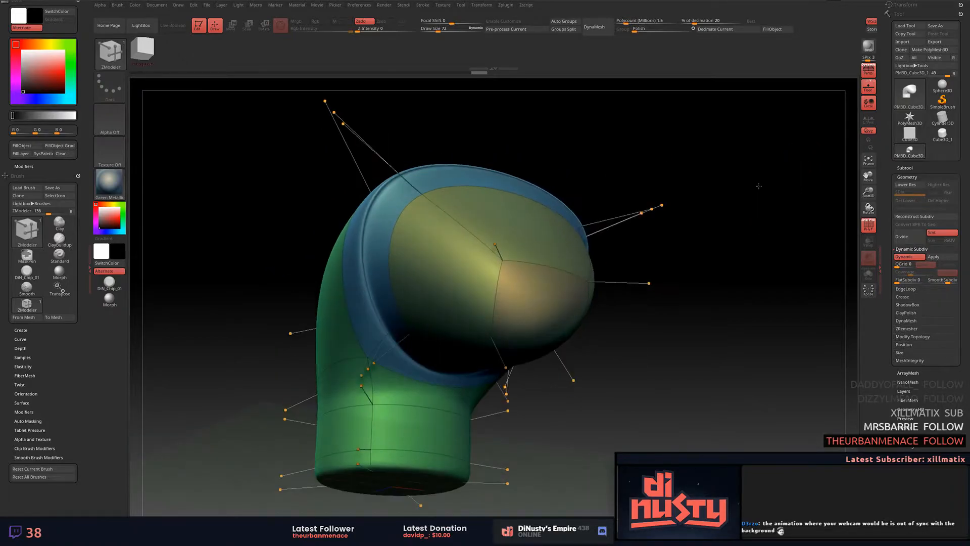
Set ZModeler's edge action to Crease and crease the edges around the upper face of the extruded head.
{"action": "left_click_drag", "start_coordinate": [741, 269], "coordinate": [636, 286]}
{"action": "left_click_drag", "start_coordinate": [741, 287], "coordinate": [536, 276]}
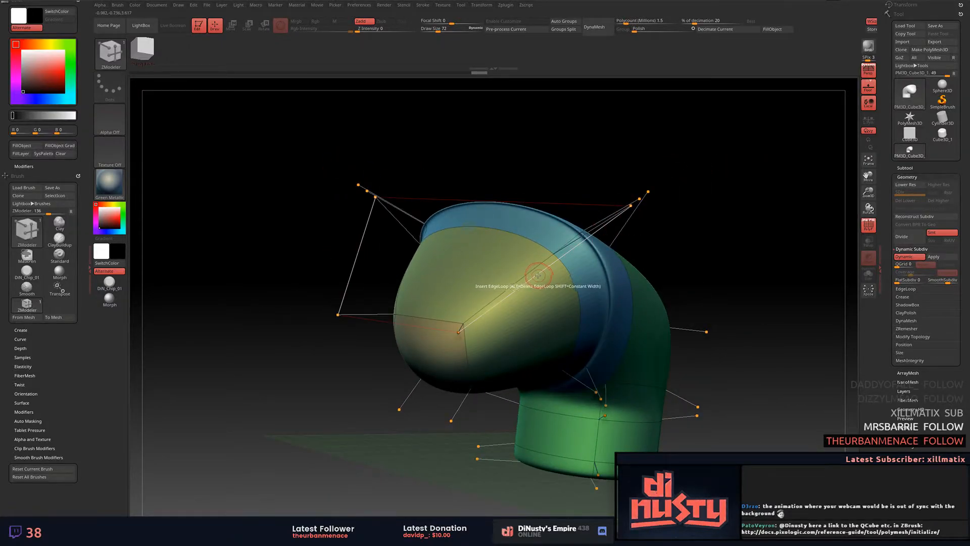
{"action": "key", "text": "space"}
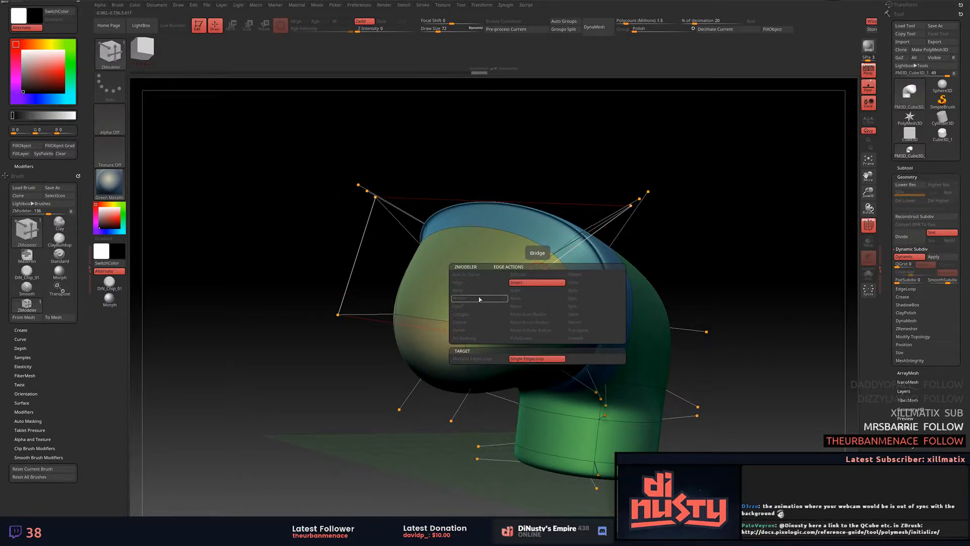
{"action": "left_click", "coordinate": [479, 323]}
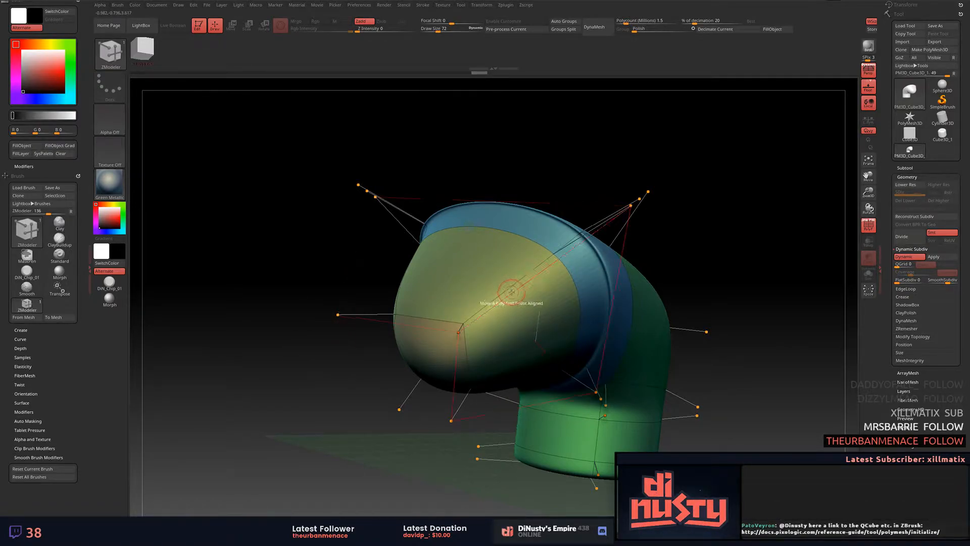
{"action": "left_click", "coordinate": [509, 291]}
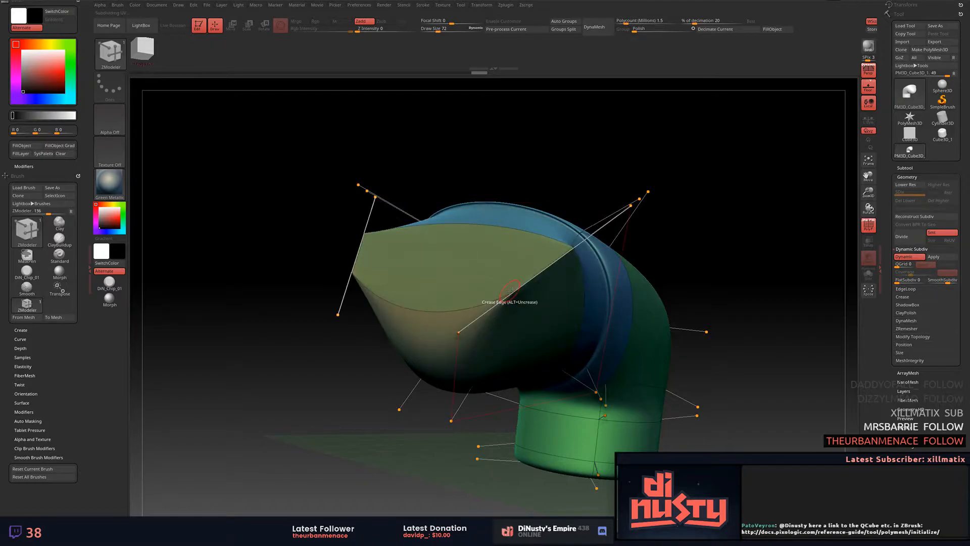
{"action": "left_click_drag", "start_coordinate": [728, 283], "coordinate": [741, 281]}
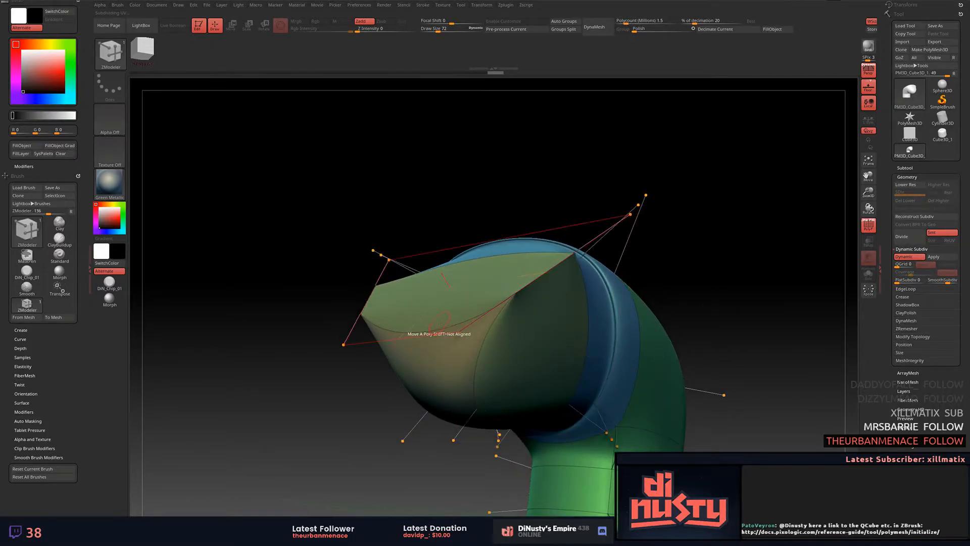
{"action": "left_click", "coordinate": [405, 337]}
{"action": "left_click_drag", "start_coordinate": [308, 386], "coordinate": [475, 369]}
Check the creased rim up close and crease the side edges of the head's small end face.
{"action": "left_click_drag", "start_coordinate": [596, 349], "coordinate": [909, 392], "text": "alt"}
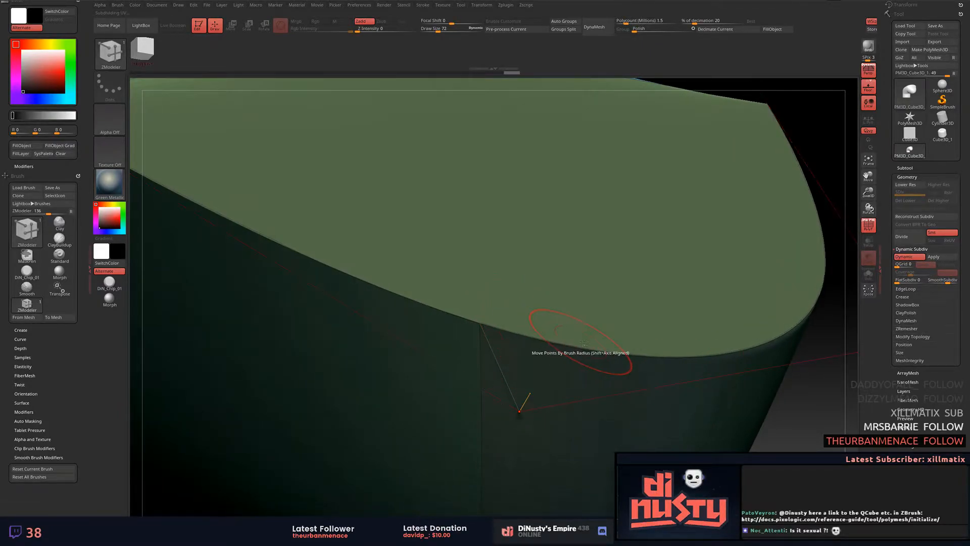
{"action": "left_click", "coordinate": [643, 385]}
{"action": "left_click", "coordinate": [642, 385]}
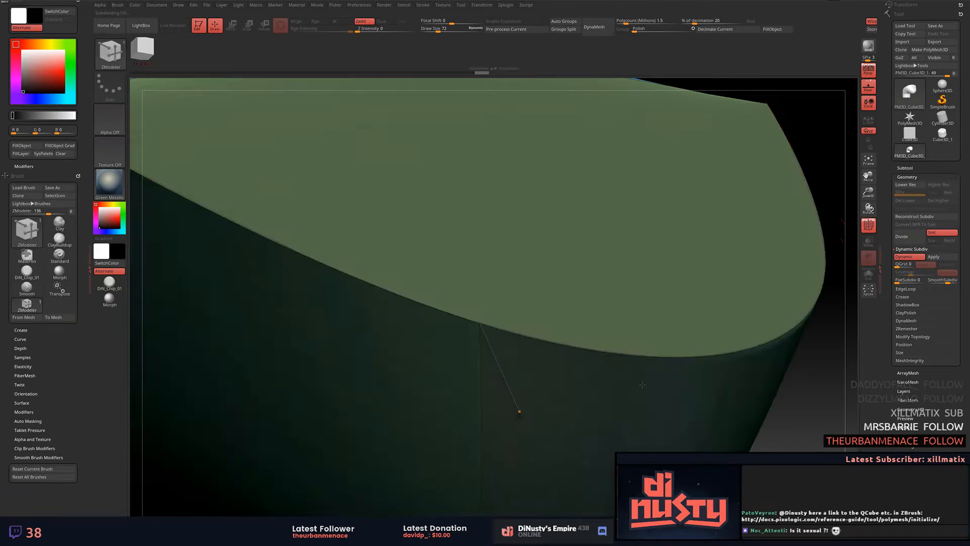
{"action": "left_click_drag", "start_coordinate": [808, 409], "coordinate": [444, 271], "text": "alt"}
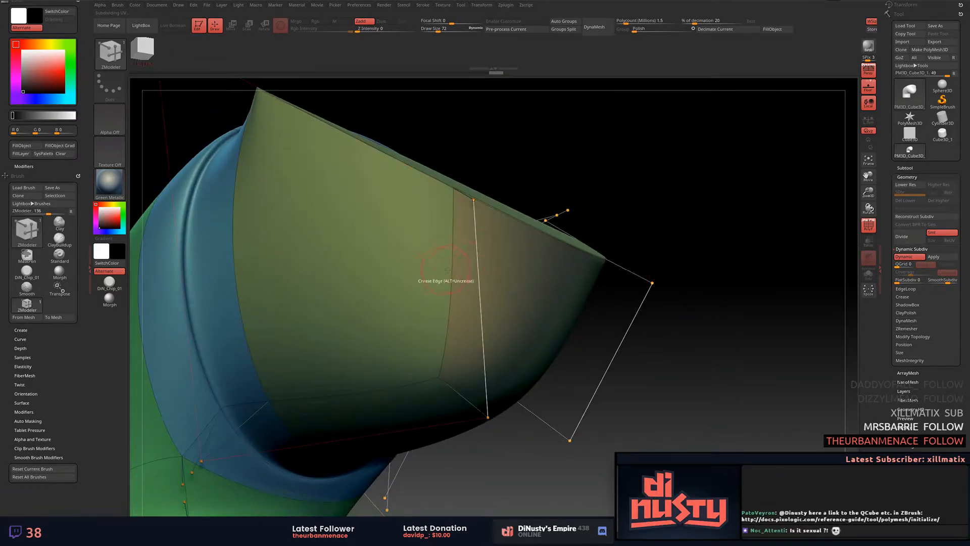
{"action": "left_click", "coordinate": [475, 270]}
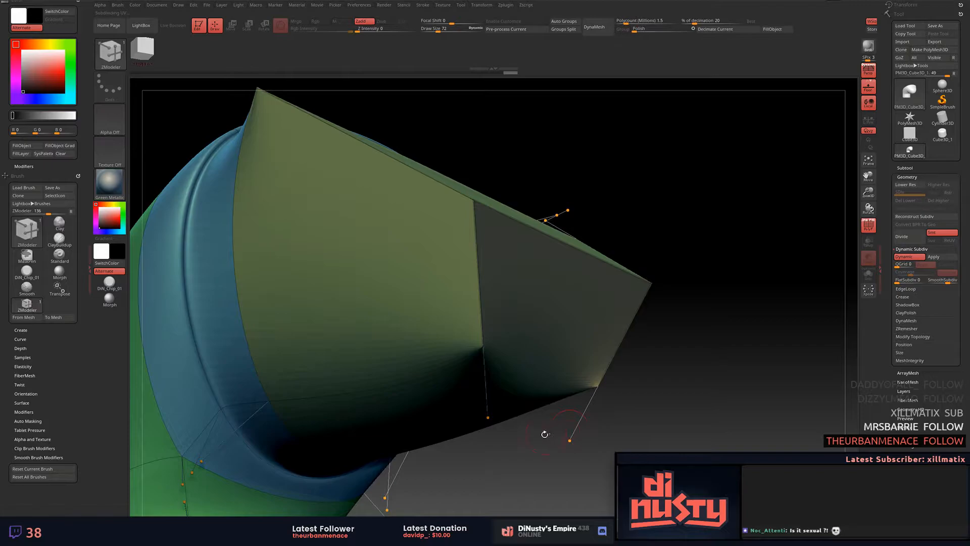
{"action": "left_click", "coordinate": [511, 417]}
{"action": "mouse_move", "coordinate": [692, 427]}
{"action": "left_mouse_down"}
{"action": "mouse_move", "coordinate": [662, 318]}
{"action": "mouse_move", "coordinate": [753, 394]}
{"action": "mouse_move", "coordinate": [704, 431]}
{"action": "left_mouse_up"}
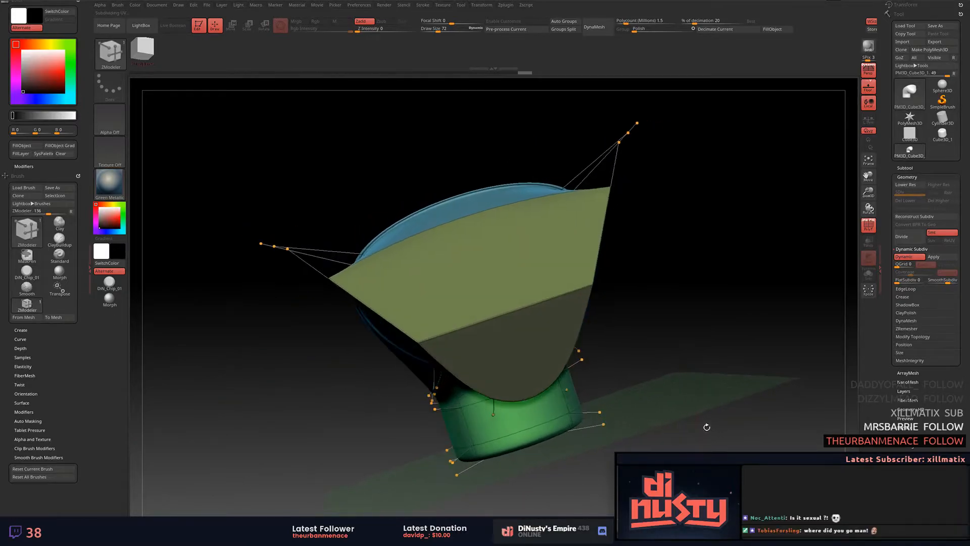
{"action": "left_click_drag", "start_coordinate": [653, 298], "coordinate": [695, 331]}
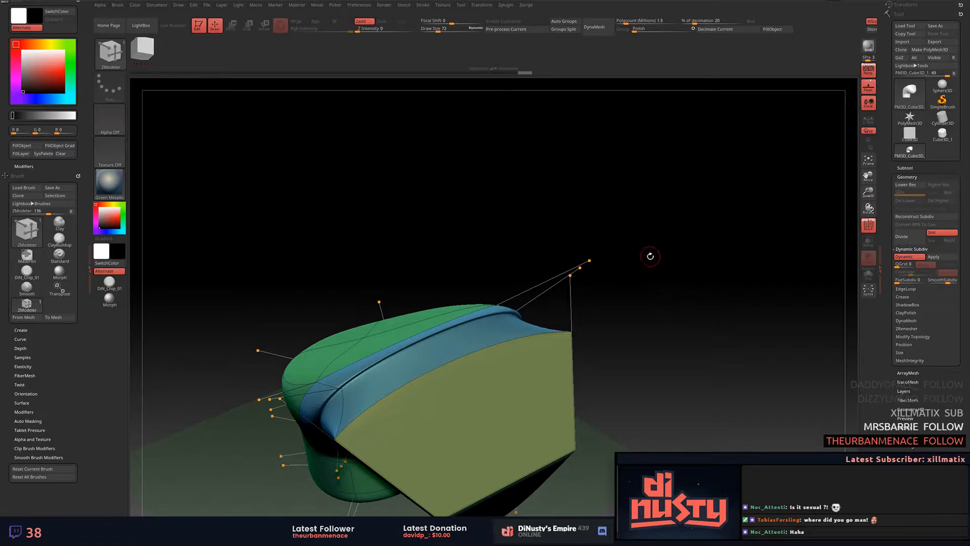
Move the upper corner points of the creased head forward, away from the blue ring, and check the shape from front and side.
{"action": "left_click_drag", "start_coordinate": [650, 255], "coordinate": [666, 275]}
{"action": "left_click_drag", "start_coordinate": [578, 276], "coordinate": [548, 164]}
{"action": "left_click_drag", "start_coordinate": [568, 203], "coordinate": [344, 202]}
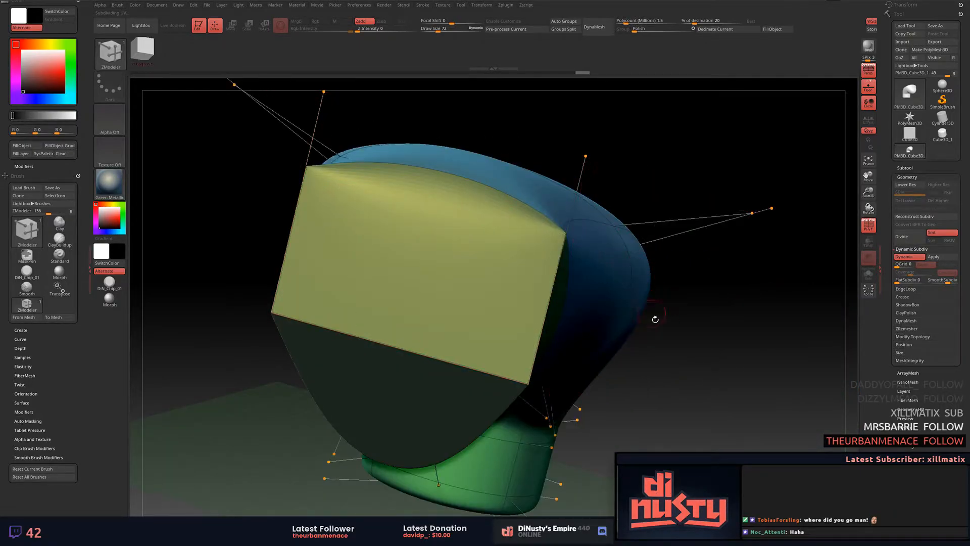
{"action": "key", "text": "f"}
{"action": "left_click_drag", "start_coordinate": [633, 330], "coordinate": [703, 294], "text": "shift"}
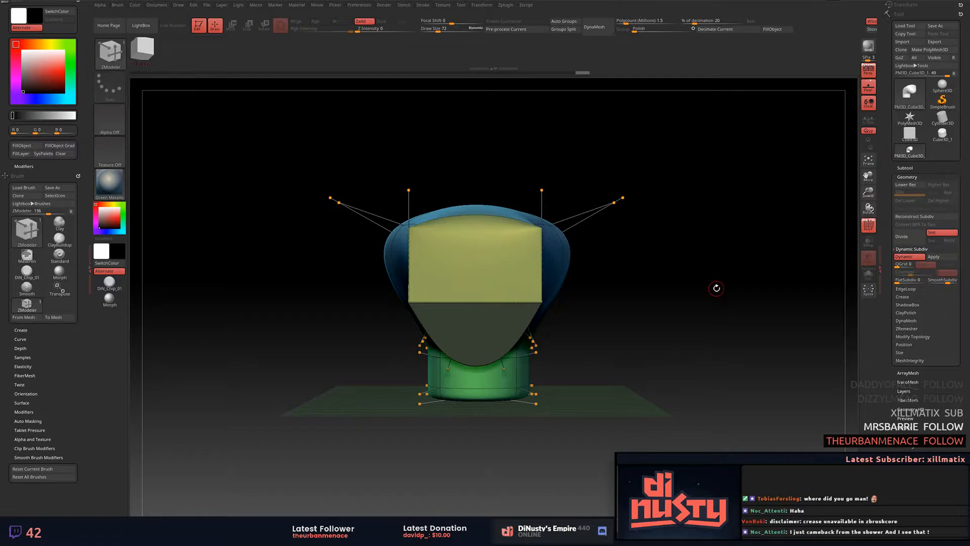
{"action": "left_click_drag", "start_coordinate": [631, 331], "coordinate": [706, 279]}
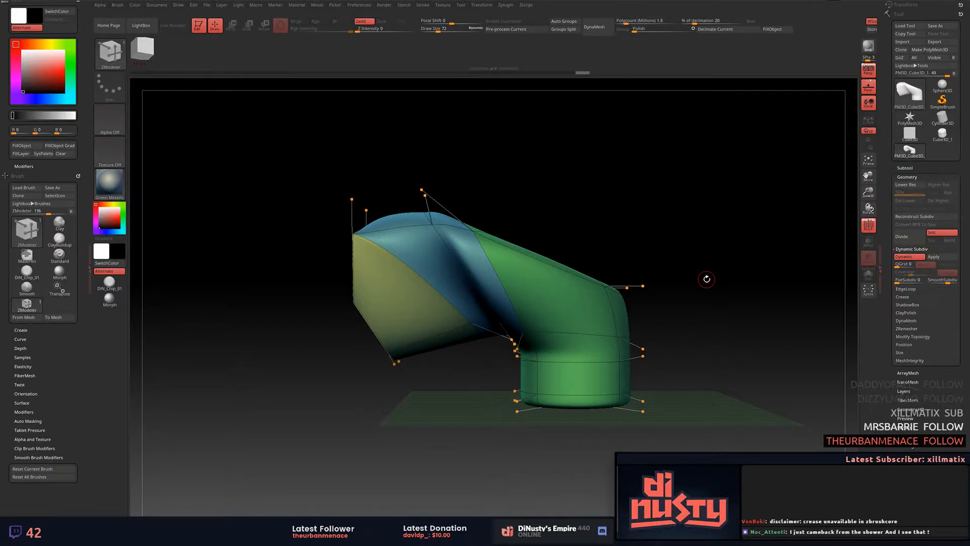
{"action": "left_click_drag", "start_coordinate": [655, 214], "coordinate": [638, 211], "text": "alt"}
Apply Dynamic Subdiv to make real subdivision levels, and test them by setting SDiv to 1 and back to 6.
{"action": "left_click", "coordinate": [910, 177]}
{"action": "left_click", "coordinate": [911, 177]}
{"action": "left_click_drag", "start_coordinate": [887, 189], "coordinate": [890, 159]}
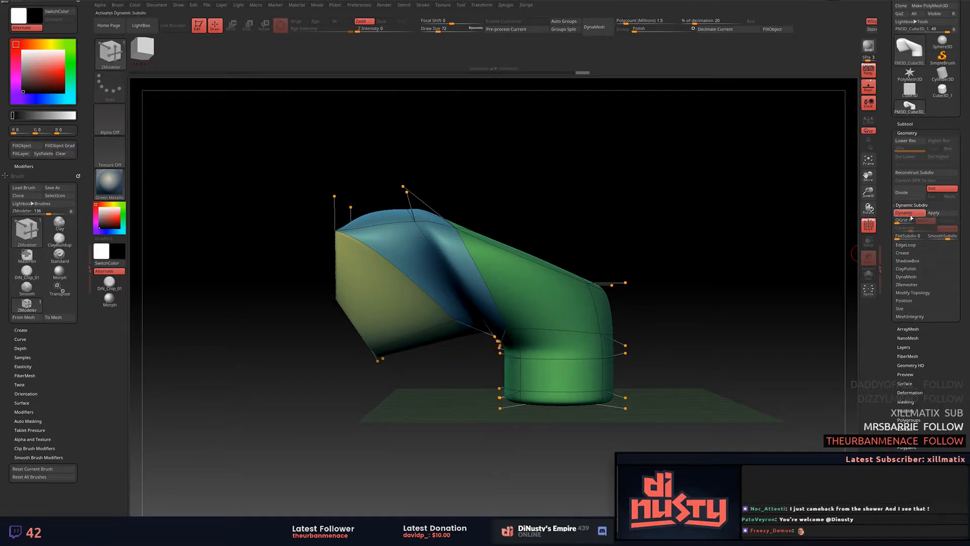
{"action": "left_click", "coordinate": [938, 213]}
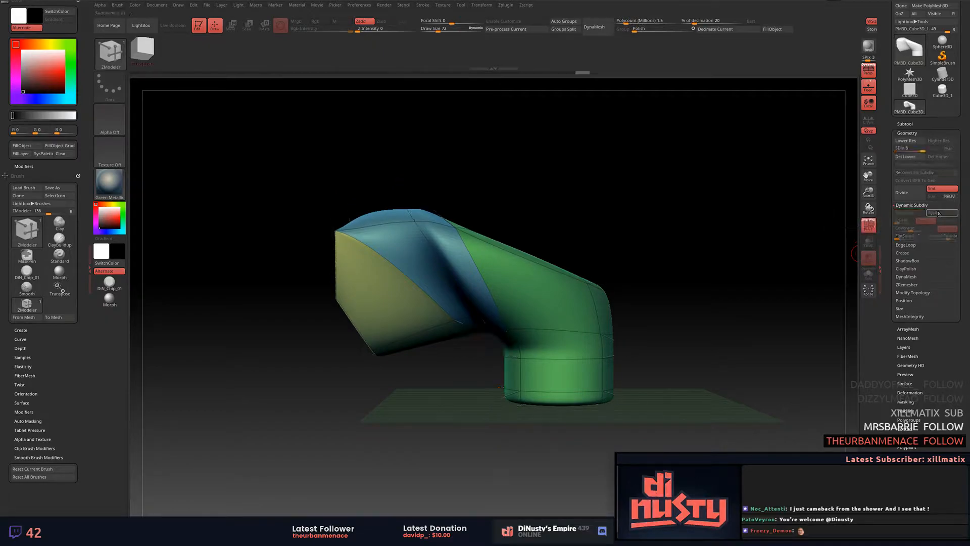
{"action": "left_click", "coordinate": [897, 149]}
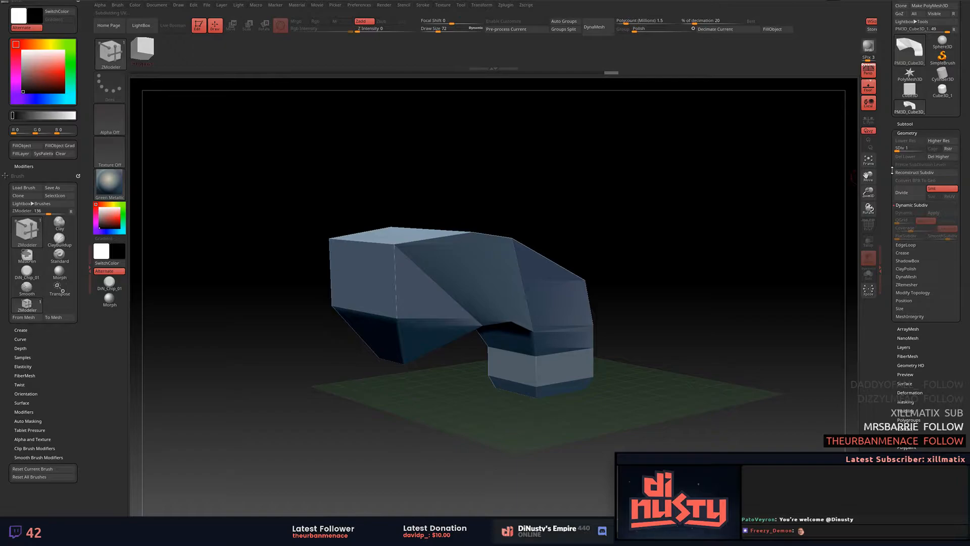
{"action": "left_click_drag", "start_coordinate": [895, 149], "coordinate": [923, 150]}
Inspect the level 6 mesh with its polyframe display toggled off and on.
{"action": "left_click_drag", "start_coordinate": [823, 223], "coordinate": [731, 173]}
{"action": "key", "text": "shift+f"}
{"action": "key", "text": "shift+f"}
{"action": "key", "text": "shift+f"}
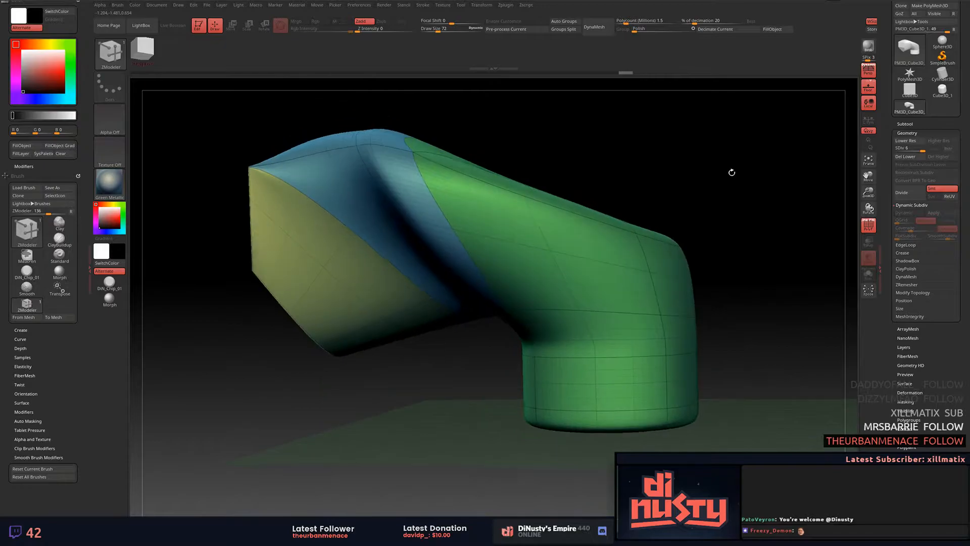
Try to enable DynaMesh at Resolution 128, agreeing to freeze the subdivision levels.
{"action": "left_click", "coordinate": [907, 276]}
{"action": "left_click", "coordinate": [910, 257]}
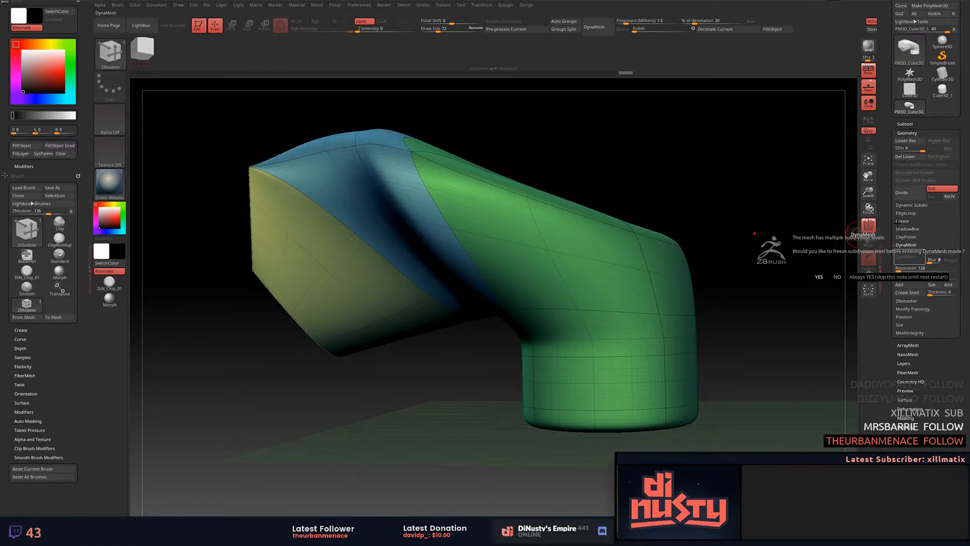
{"action": "left_click", "coordinate": [818, 277]}
{"action": "mouse_move", "coordinate": [778, 273]}
{"action": "left_mouse_down"}
{"action": "mouse_move", "coordinate": [788, 279]}
{"action": "mouse_move", "coordinate": [771, 254]}
{"action": "mouse_move", "coordinate": [783, 232]}
{"action": "left_mouse_up"}
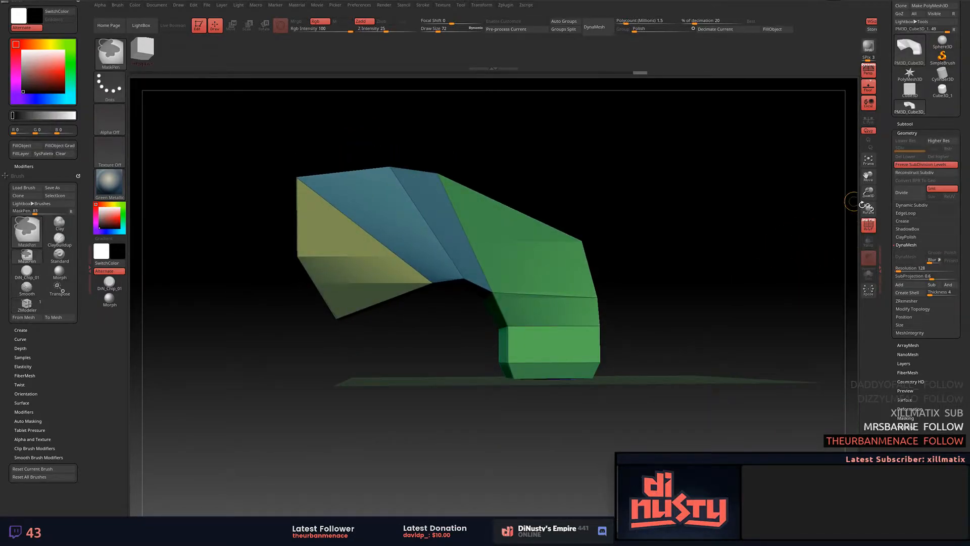
Undo the DynaMesh attempt with frozen subdivision levels and delete all subdivision levels below level 6.
{"action": "key", "text": "ctrl+z"}
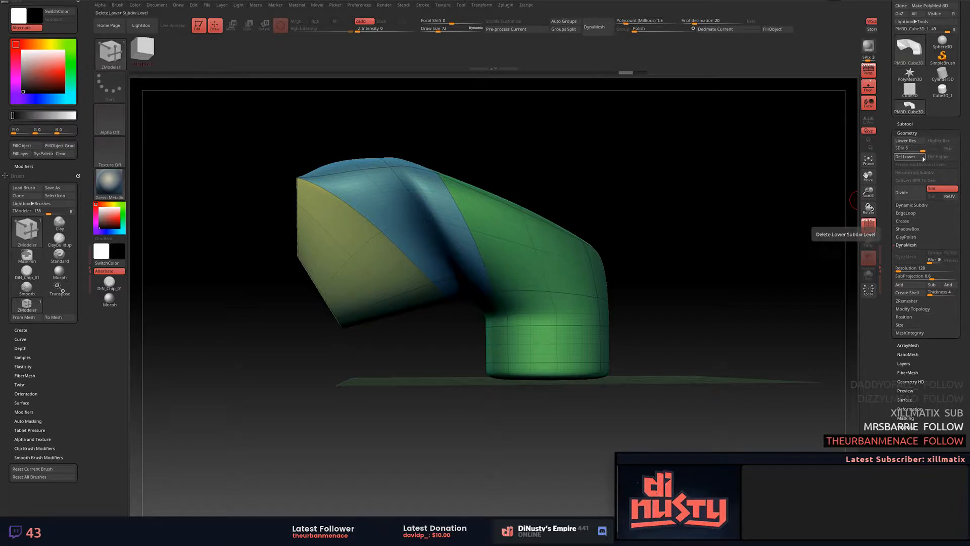
{"action": "left_click", "coordinate": [912, 157]}
{"action": "mouse_move", "coordinate": [753, 189]}
{"action": "left_mouse_down"}
{"action": "mouse_move", "coordinate": [733, 200]}
{"action": "mouse_move", "coordinate": [740, 212]}
{"action": "mouse_move", "coordinate": [745, 201]}
{"action": "left_mouse_up"}
{"action": "key", "text": "shift+f"}
{"action": "key", "text": "shift+f"}
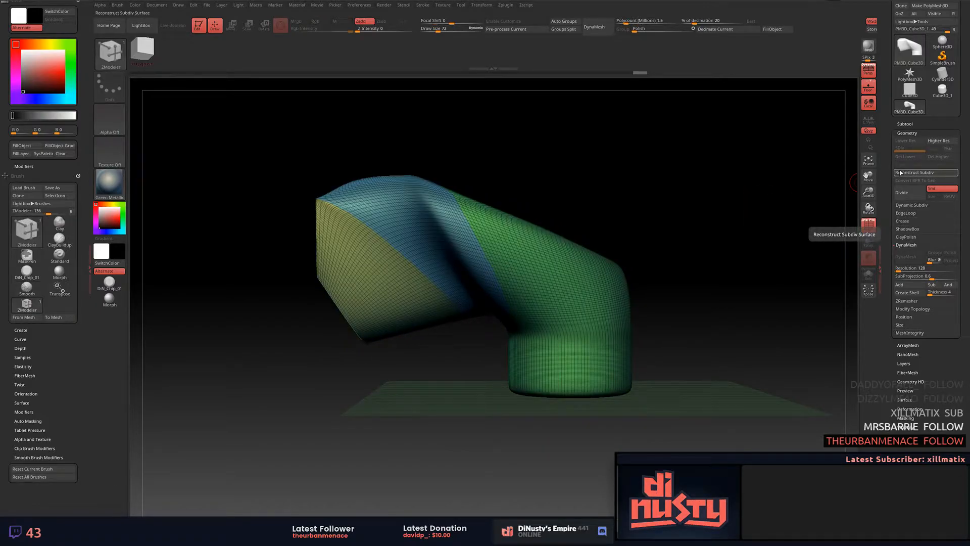
Convert the subdivided head to DynaMesh at Resolution 128 and compare it with the polyframe display on and off.
{"action": "mouse_move", "coordinate": [737, 234]}
{"action": "left_mouse_down"}
{"action": "mouse_move", "coordinate": [748, 245]}
{"action": "mouse_move", "coordinate": [735, 247]}
{"action": "left_mouse_up"}
{"action": "left_click", "coordinate": [906, 257]}
{"action": "key", "text": "shift+f"}
{"action": "left_click_drag", "start_coordinate": [725, 206], "coordinate": [845, 207], "text": "alt"}
{"action": "key", "text": "shift+f"}
{"action": "left_click_drag", "start_coordinate": [753, 161], "coordinate": [791, 156]}
{"action": "key", "text": "shift+f"}
Test the regular Smooth brush along the vertical front edge of the head.
{"action": "key", "text": "shift"}
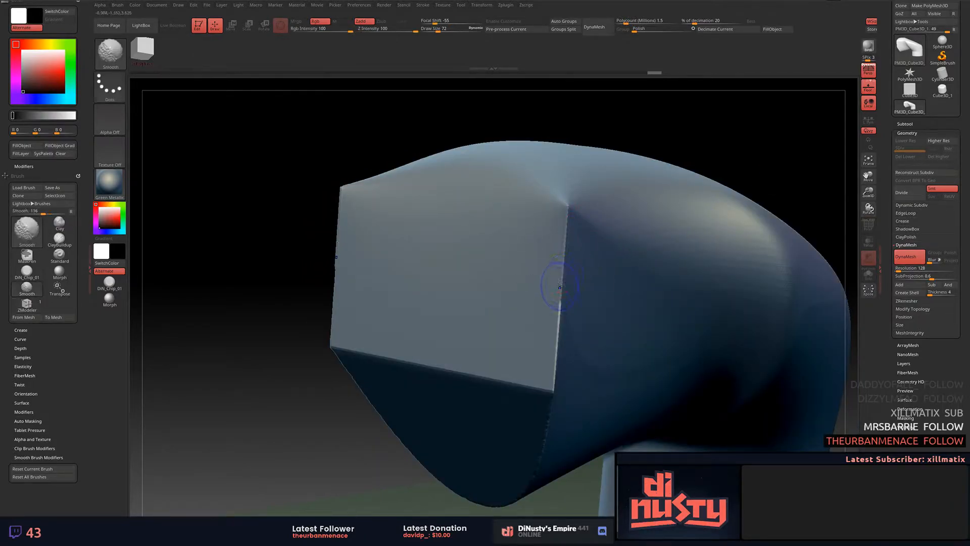
{"action": "mouse_move", "coordinate": [564, 277]}
{"action": "left_mouse_down", "text": "shift"}
{"action": "mouse_move", "coordinate": [564, 222]}
{"action": "mouse_move", "coordinate": [552, 394]}
{"action": "mouse_move", "coordinate": [505, 381]}
{"action": "mouse_move", "coordinate": [555, 357]}
{"action": "left_mouse_up", "text": "shift"}
{"action": "mouse_move", "coordinate": [745, 152]}
{"action": "left_mouse_down", "text": "alt"}
{"action": "mouse_move", "coordinate": [495, 154]}
{"action": "mouse_move", "coordinate": [721, 158]}
{"action": "mouse_move", "coordinate": [702, 183]}
{"action": "left_mouse_up", "text": "alt"}
{"action": "key", "text": "ctrl"}
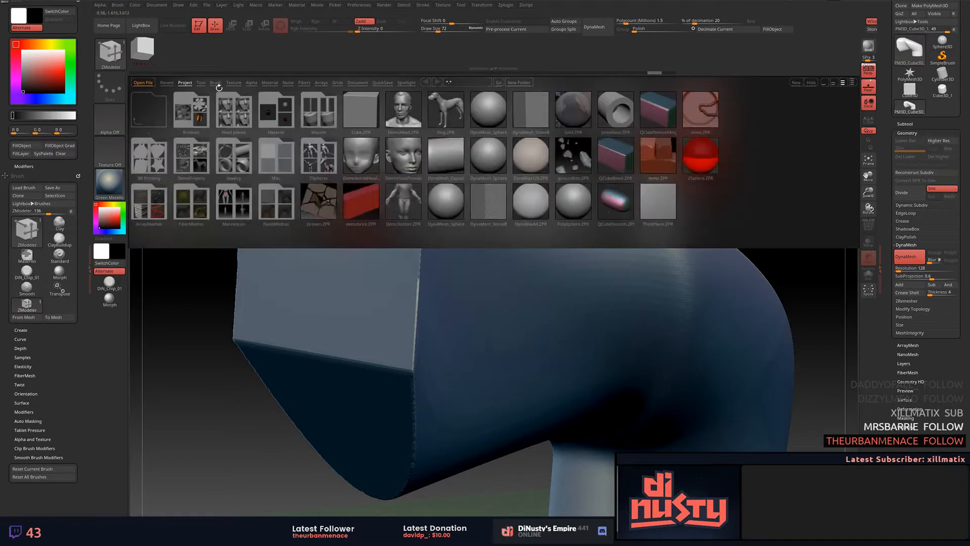
Load the Smooth Crease brush from the LightBox Smooth folder and smooth the sharp front edges of the head.
{"action": "left_click", "coordinate": [217, 82]}
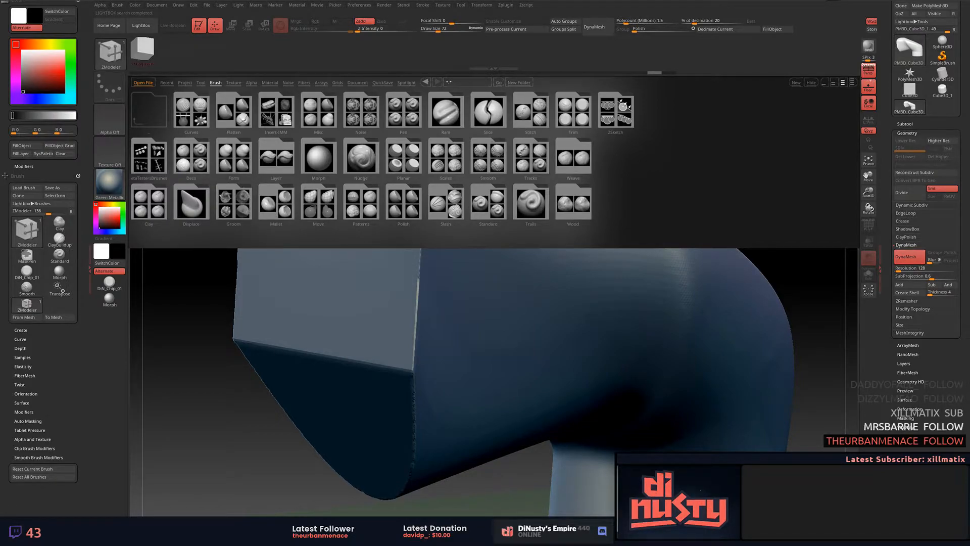
{"action": "left_click", "coordinate": [491, 158]}
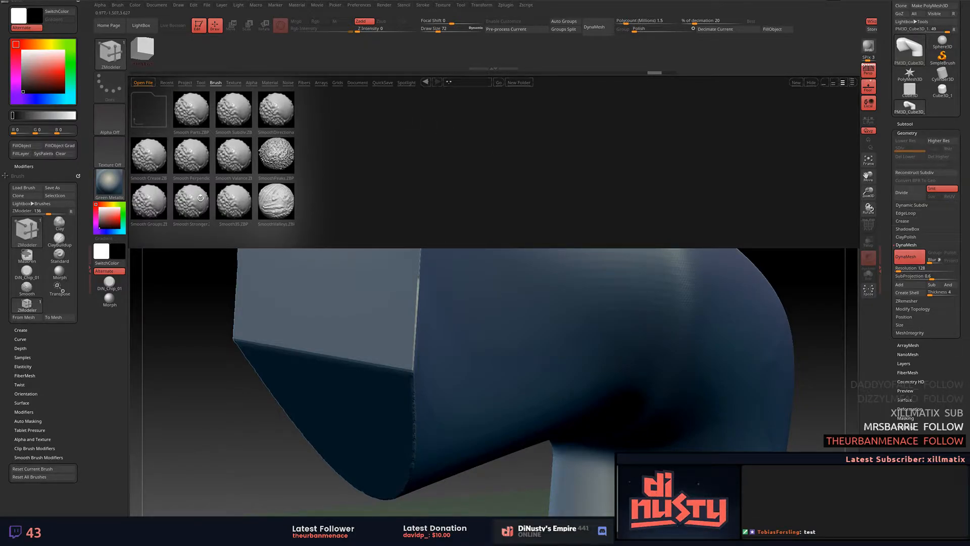
{"action": "double_click", "coordinate": [157, 151]}
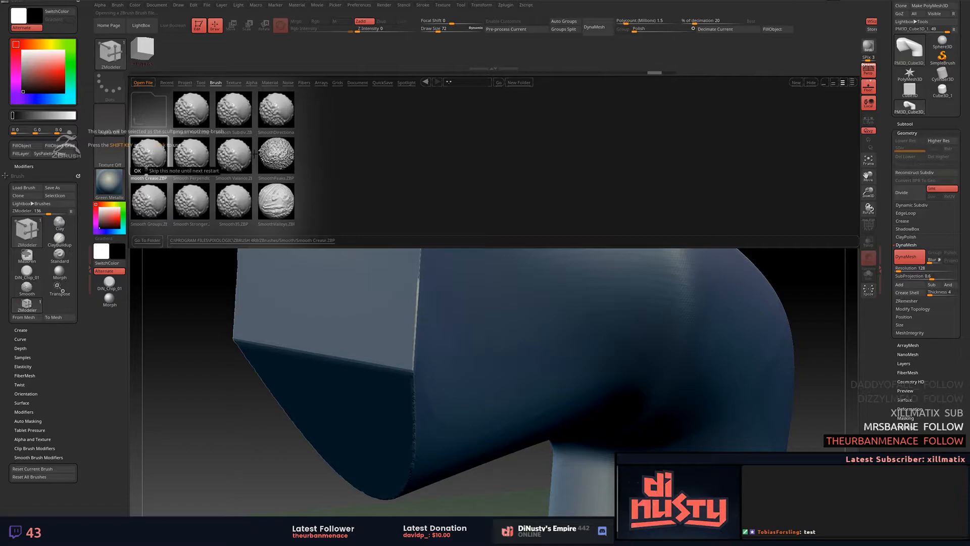
{"action": "left_click", "coordinate": [138, 170]}
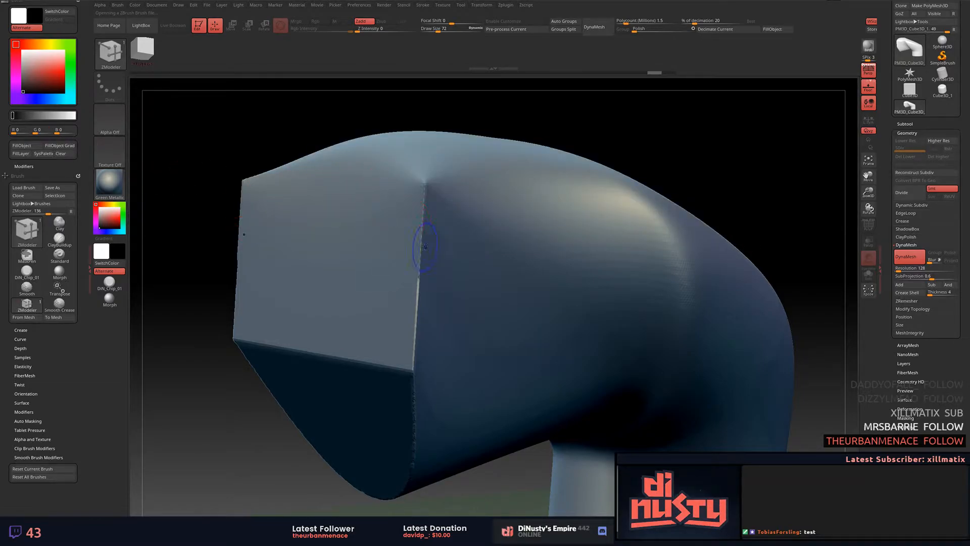
{"action": "mouse_move", "coordinate": [421, 253]}
{"action": "left_mouse_down", "text": "shift"}
{"action": "mouse_move", "coordinate": [427, 212]}
{"action": "mouse_move", "coordinate": [412, 349]}
{"action": "mouse_move", "coordinate": [328, 353]}
{"action": "left_mouse_up", "text": "shift"}
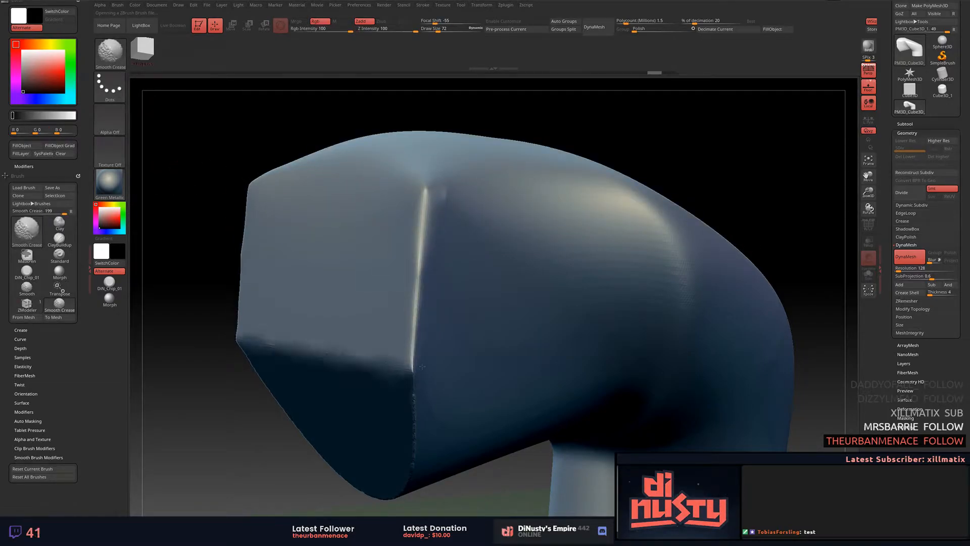
Switch to the Standard brush with Draw Size 207 and soften the front edges further with Smooth Crease.
{"action": "key", "text": "space"}
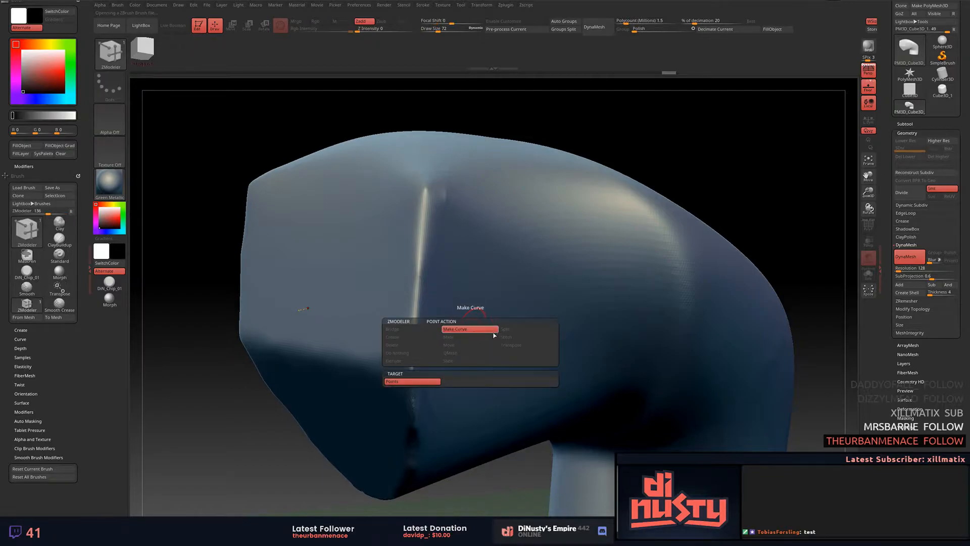
{"action": "left_click", "coordinate": [473, 329]}
{"action": "key", "text": "b"}
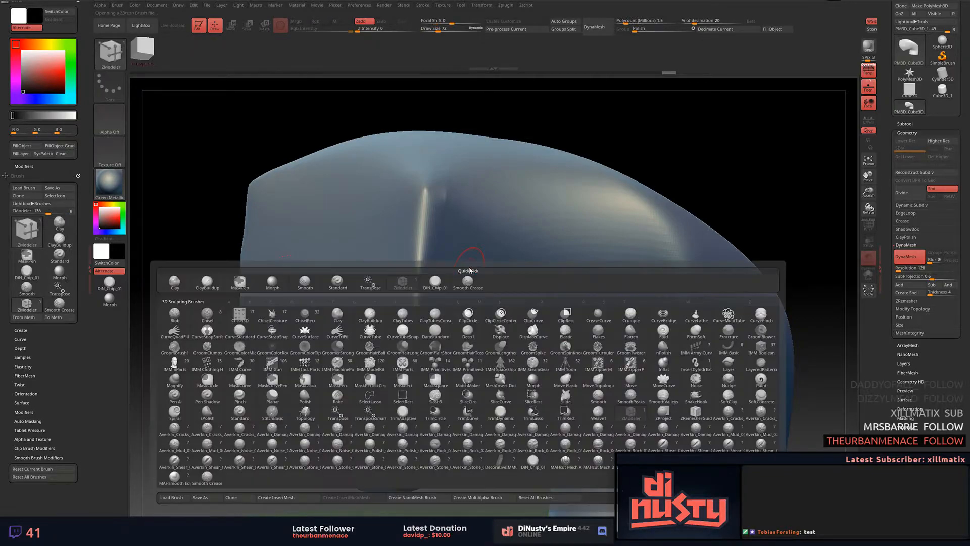
{"action": "left_click", "coordinate": [337, 283]}
{"action": "mouse_move", "coordinate": [637, 142]}
{"action": "left_mouse_down"}
{"action": "mouse_move", "coordinate": [589, 135]}
{"action": "mouse_move", "coordinate": [630, 134]}
{"action": "left_mouse_up"}
{"action": "key", "text": "space"}
{"action": "mouse_move", "coordinate": [505, 234]}
{"action": "left_mouse_down"}
{"action": "mouse_move", "coordinate": [515, 234]}
{"action": "mouse_move", "coordinate": [505, 217]}
{"action": "mouse_move", "coordinate": [505, 363]}
{"action": "left_mouse_up"}
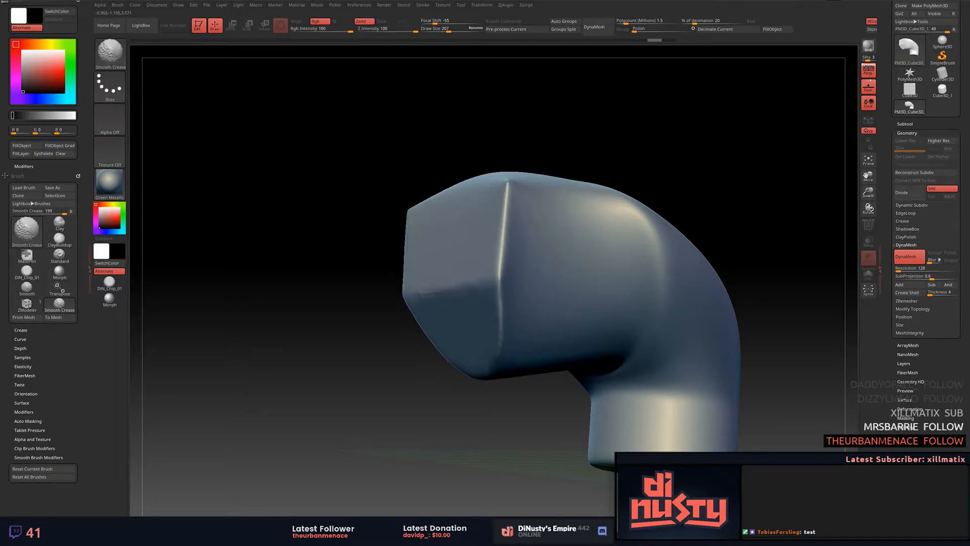
{"action": "mouse_move", "coordinate": [657, 162]}
{"action": "left_mouse_down"}
{"action": "mouse_move", "coordinate": [643, 159]}
{"action": "mouse_move", "coordinate": [676, 183]}
{"action": "left_mouse_up"}
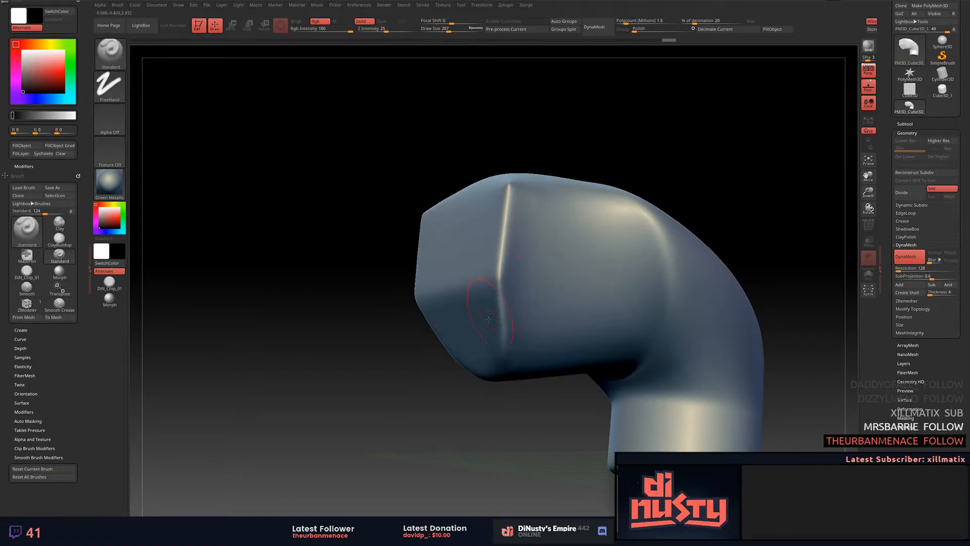
Undo the Smooth Crease strokes and make Smooth the active smoothing brush again.
{"action": "key", "text": "shift"}
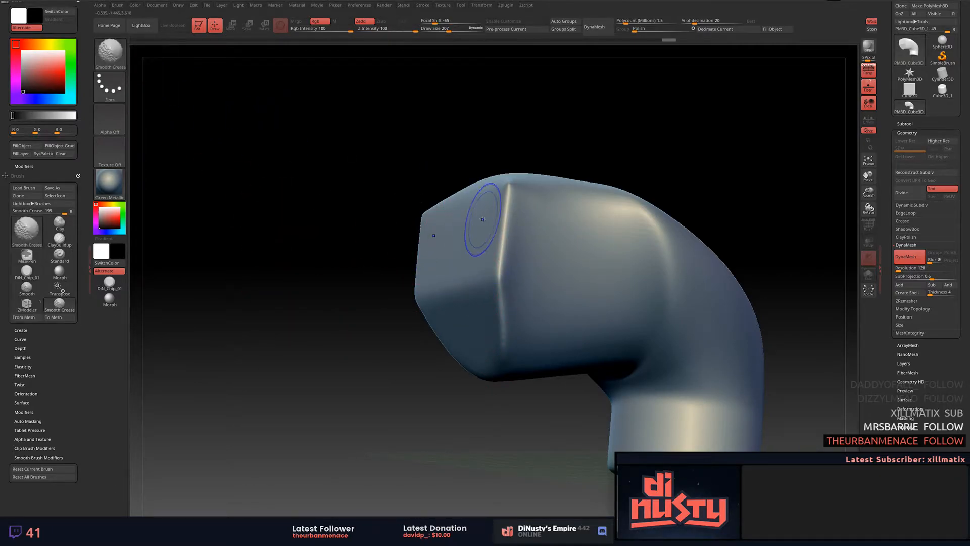
{"action": "key", "text": "ctrl+z"}
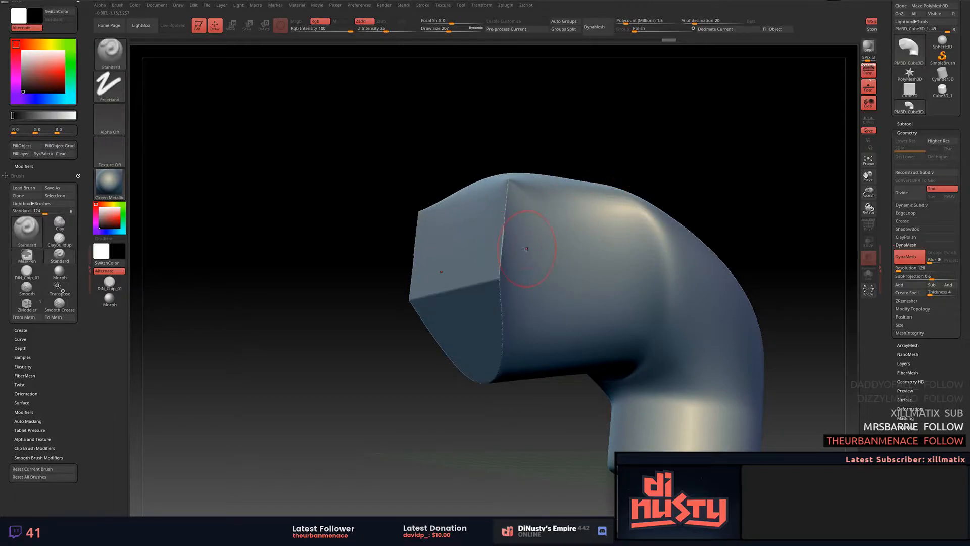
{"action": "key", "text": "b"}
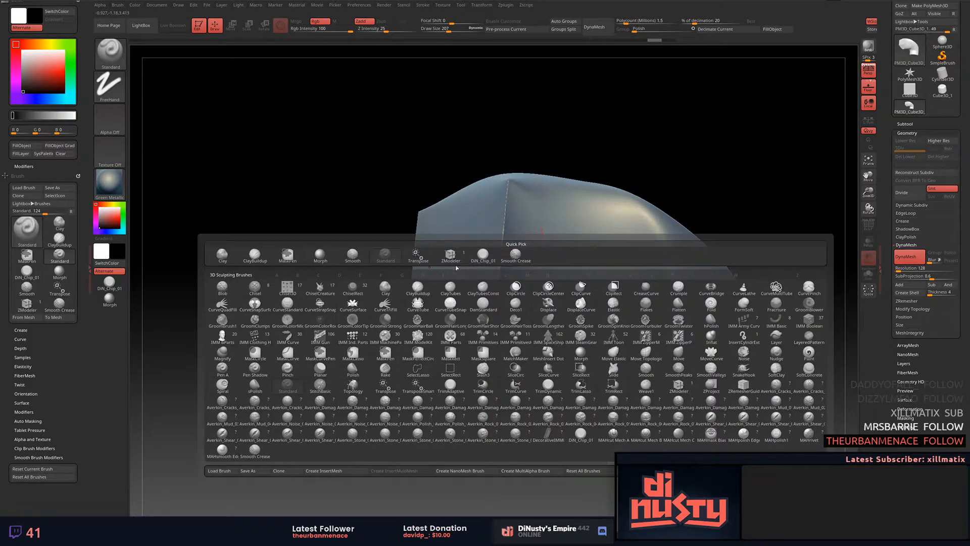
{"action": "left_click", "coordinate": [353, 256]}
{"action": "left_click", "coordinate": [339, 279]}
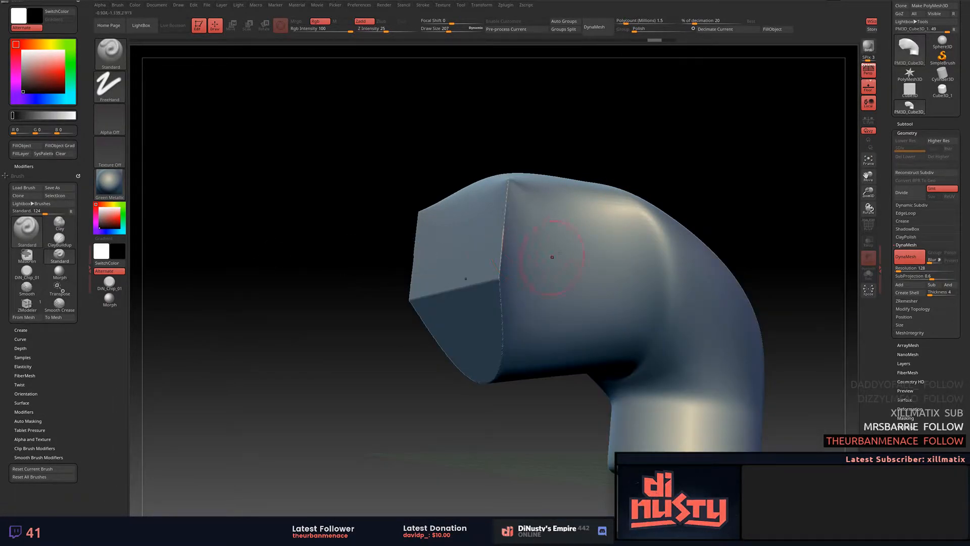
Smooth the front edges of the head with the regular Smooth brush, check them from another angle and undo the smoothing.
{"action": "mouse_move", "coordinate": [512, 185]}
{"action": "left_mouse_down", "text": "shift"}
{"action": "mouse_move", "coordinate": [504, 283]}
{"action": "mouse_move", "coordinate": [489, 325]}
{"action": "left_mouse_up", "text": "shift"}
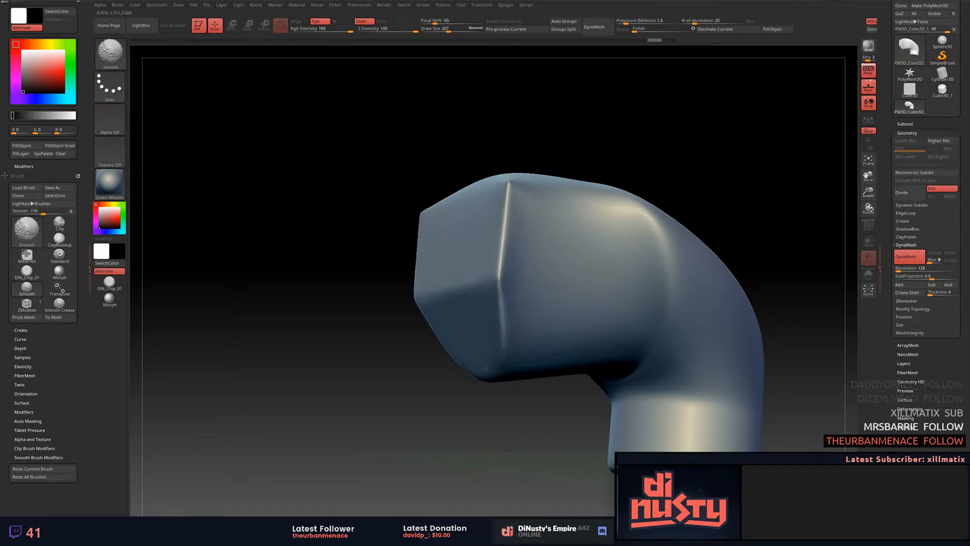
{"action": "mouse_move", "coordinate": [413, 413]}
{"action": "left_mouse_down"}
{"action": "mouse_move", "coordinate": [416, 398]}
{"action": "mouse_move", "coordinate": [449, 408]}
{"action": "left_mouse_up"}
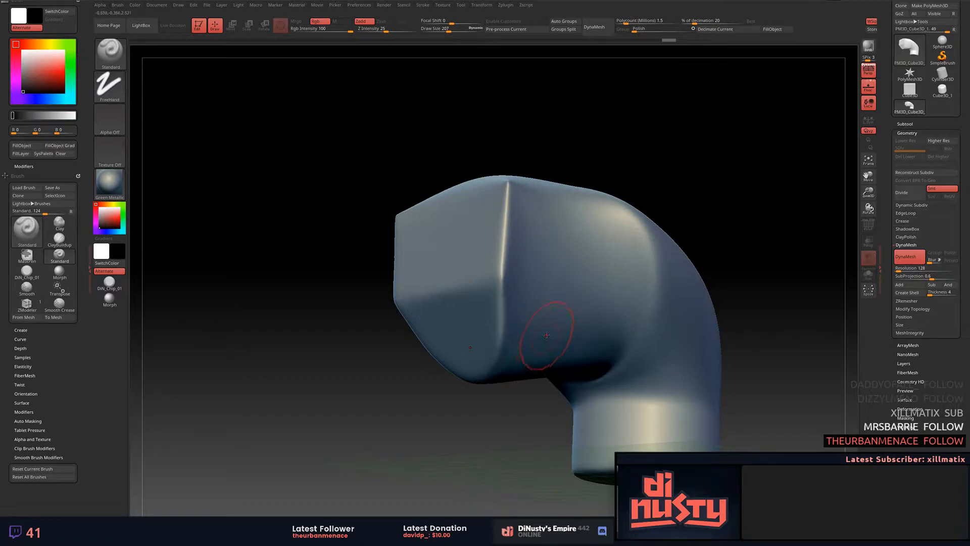
{"action": "mouse_move", "coordinate": [685, 174]}
{"action": "left_mouse_down"}
{"action": "mouse_move", "coordinate": [700, 135]}
{"action": "mouse_move", "coordinate": [706, 150]}
{"action": "mouse_move", "coordinate": [699, 123]}
{"action": "mouse_move", "coordinate": [616, 109]}
{"action": "mouse_move", "coordinate": [661, 101]}
{"action": "mouse_move", "coordinate": [651, 109]}
{"action": "left_mouse_up"}
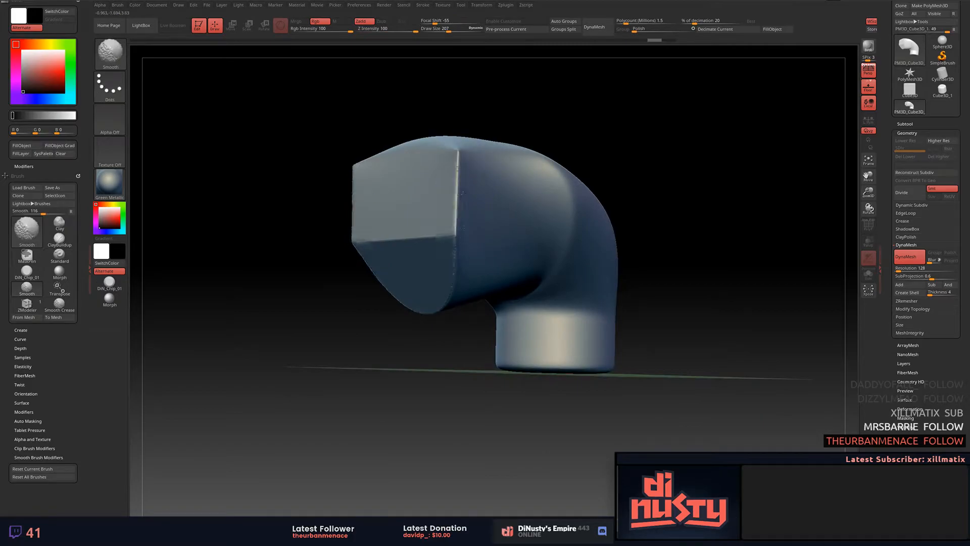
{"action": "key", "text": "ctrl+z"}
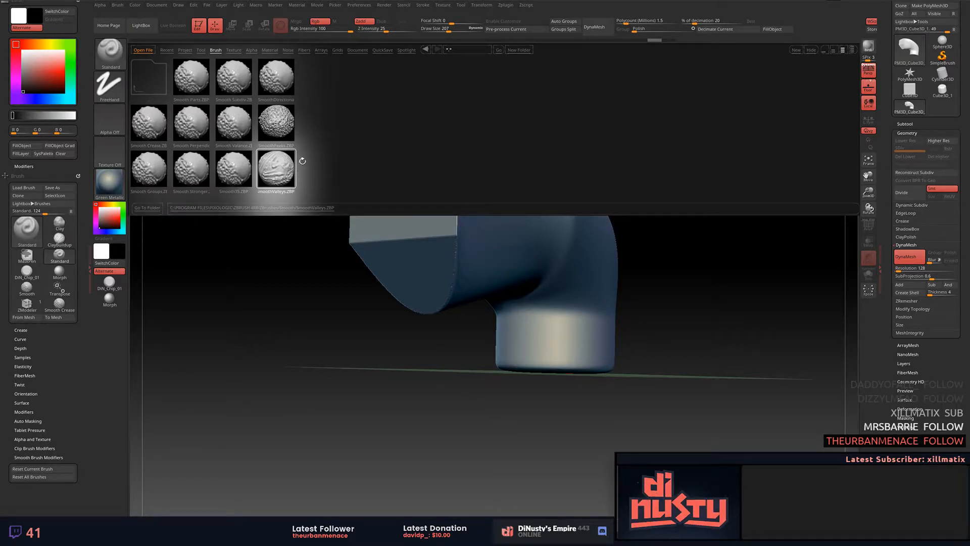
Load SmoothValleys as the smoothing brush and set the Draw Size to 365.
{"action": "double_click", "coordinate": [276, 170]}
{"action": "left_click", "coordinate": [268, 189]}
{"action": "mouse_move", "coordinate": [270, 265]}
{"action": "left_mouse_down"}
{"action": "mouse_move", "coordinate": [278, 275]}
{"action": "mouse_move", "coordinate": [298, 246]}
{"action": "left_mouse_up"}
{"action": "key", "text": "space"}
{"action": "mouse_move", "coordinate": [307, 203]}
{"action": "left_mouse_down"}
{"action": "mouse_move", "coordinate": [295, 210]}
{"action": "mouse_move", "coordinate": [291, 201]}
{"action": "left_mouse_up"}
{"action": "left_click_drag", "start_coordinate": [291, 201], "coordinate": [310, 203], "text": "alt"}
{"action": "mouse_move", "coordinate": [585, 116]}
{"action": "left_mouse_down", "text": "alt"}
{"action": "mouse_move", "coordinate": [553, 119]}
{"action": "mouse_move", "coordinate": [555, 102]}
{"action": "mouse_move", "coordinate": [581, 99]}
{"action": "left_mouse_up", "text": "alt"}
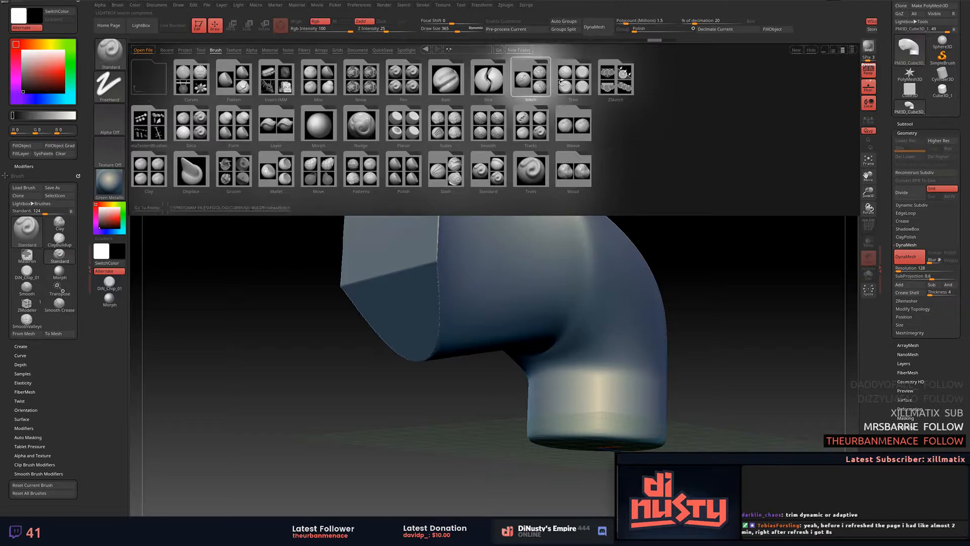
Browse the Trim brushes in LightBox and examine the head's DynaMesh topology with the polyframe display on.
{"action": "double_click", "coordinate": [575, 78]}
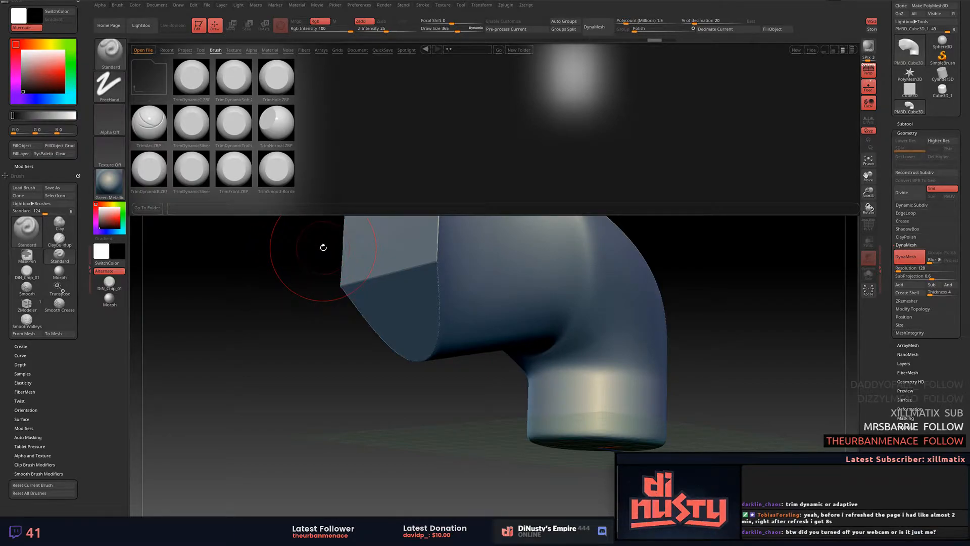
{"action": "mouse_move", "coordinate": [314, 259]}
{"action": "left_mouse_down"}
{"action": "mouse_move", "coordinate": [301, 285]}
{"action": "mouse_move", "coordinate": [307, 271]}
{"action": "left_mouse_up"}
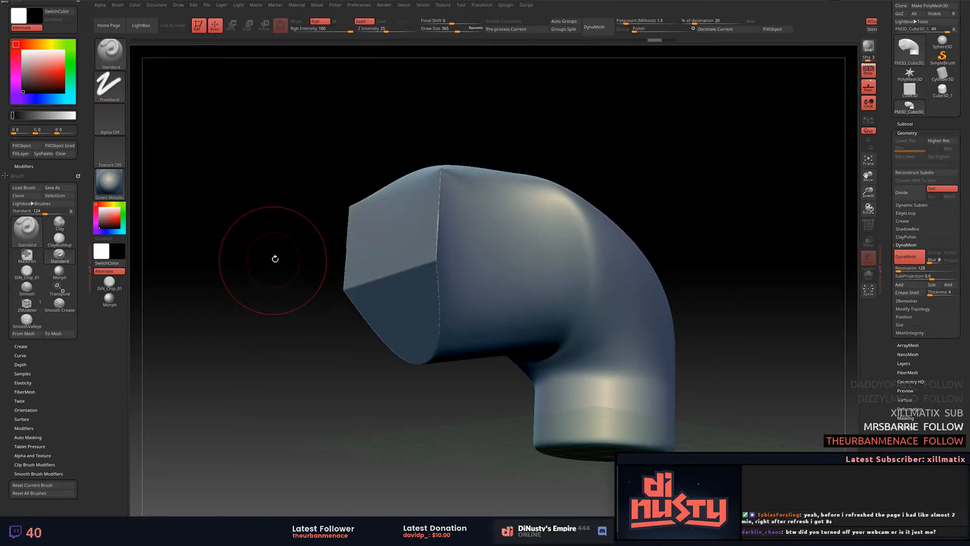
{"action": "mouse_move", "coordinate": [558, 138]}
{"action": "left_mouse_down"}
{"action": "mouse_move", "coordinate": [667, 147]}
{"action": "mouse_move", "coordinate": [448, 152]}
{"action": "left_mouse_up"}
{"action": "key", "text": "shift"}
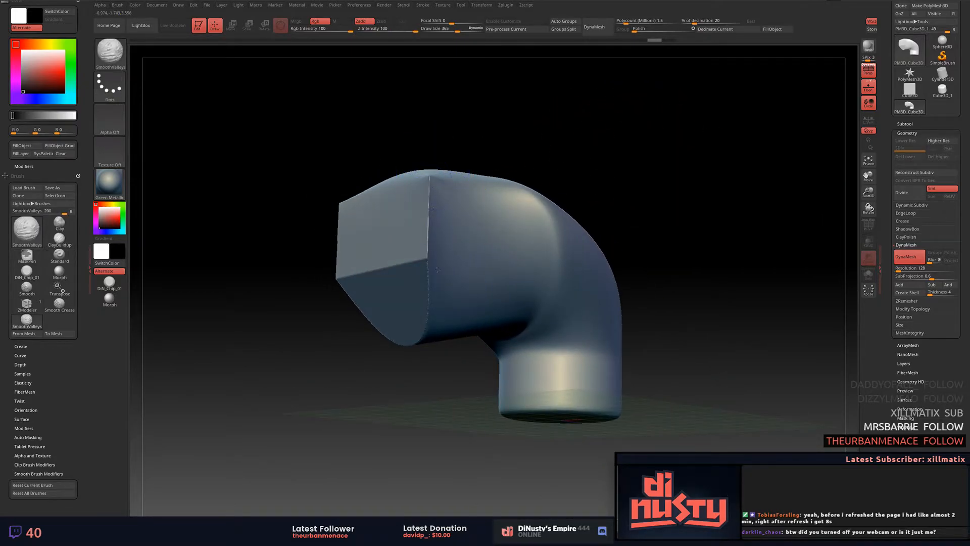
{"action": "mouse_move", "coordinate": [560, 158]}
{"action": "left_mouse_down"}
{"action": "mouse_move", "coordinate": [645, 138]}
{"action": "mouse_move", "coordinate": [638, 108]}
{"action": "mouse_move", "coordinate": [601, 102]}
{"action": "mouse_move", "coordinate": [619, 119]}
{"action": "mouse_move", "coordinate": [608, 135]}
{"action": "mouse_move", "coordinate": [655, 179]}
{"action": "mouse_move", "coordinate": [645, 158]}
{"action": "mouse_move", "coordinate": [668, 174]}
{"action": "mouse_move", "coordinate": [653, 179]}
{"action": "mouse_move", "coordinate": [592, 132]}
{"action": "mouse_move", "coordinate": [639, 147]}
{"action": "mouse_move", "coordinate": [550, 85]}
{"action": "mouse_move", "coordinate": [666, 149]}
{"action": "mouse_move", "coordinate": [733, 162]}
{"action": "left_mouse_up"}
{"action": "key", "text": "shift+f"}
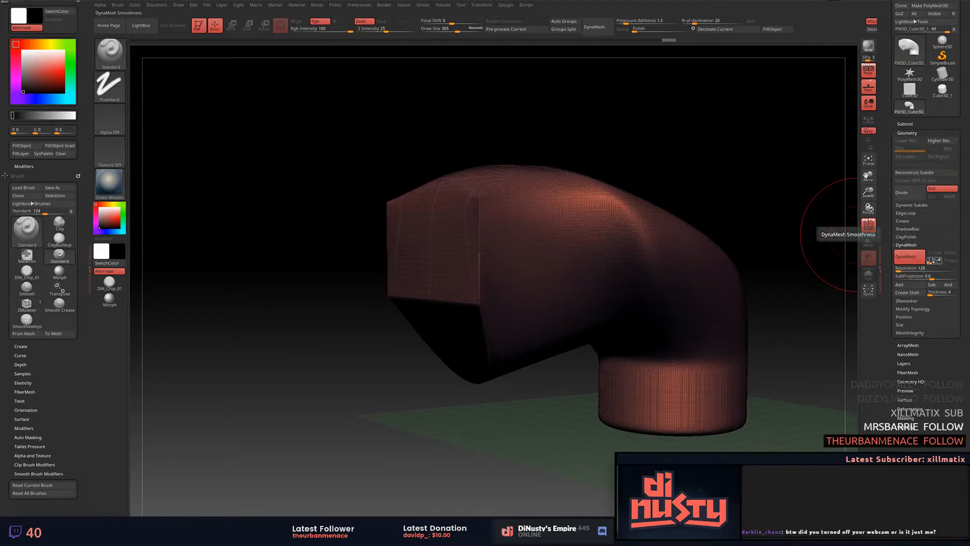
{"action": "mouse_move", "coordinate": [718, 184]}
{"action": "left_mouse_down", "text": "alt"}
{"action": "mouse_move", "coordinate": [699, 180]}
{"action": "mouse_move", "coordinate": [720, 185]}
{"action": "left_mouse_up", "text": "alt"}
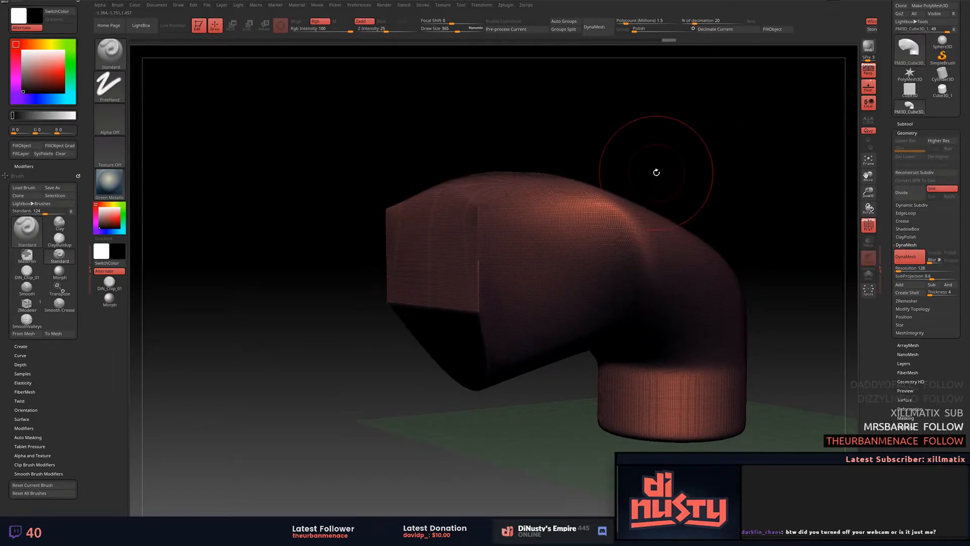
Select the SnakeHook brush and turn off the polyframe display.
{"action": "key", "text": "b"}
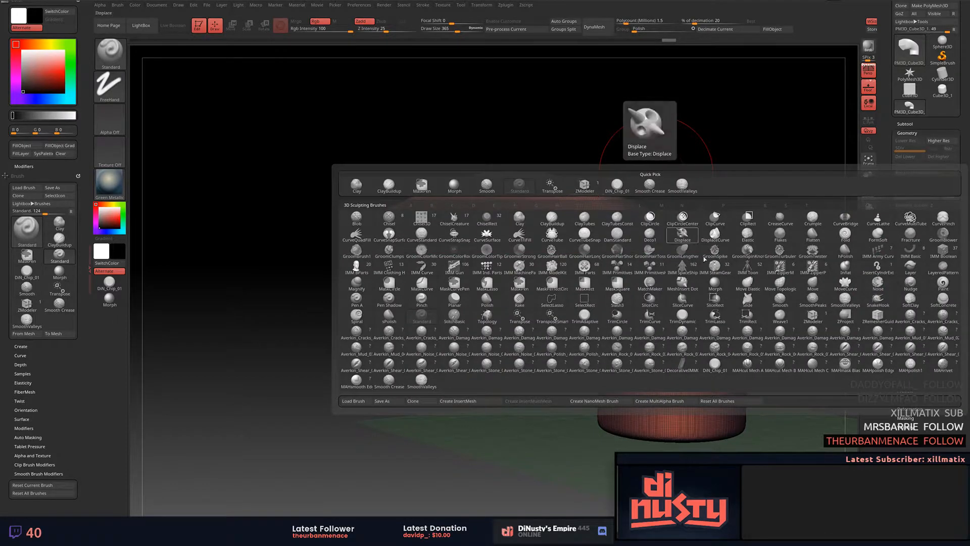
{"action": "key", "text": "s"}
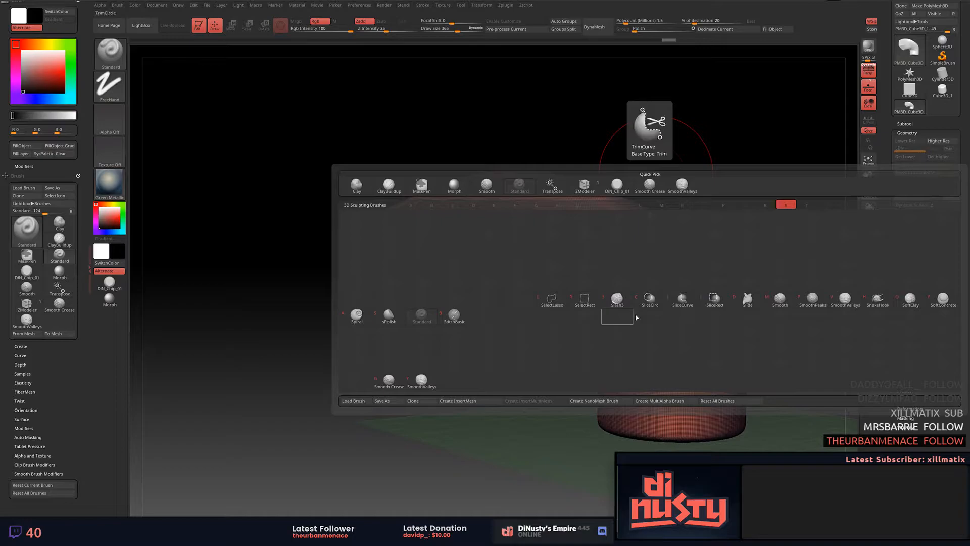
{"action": "left_click", "coordinate": [875, 306]}
{"action": "left_click_drag", "start_coordinate": [641, 166], "coordinate": [614, 168]}
{"action": "key", "text": "shift+f"}
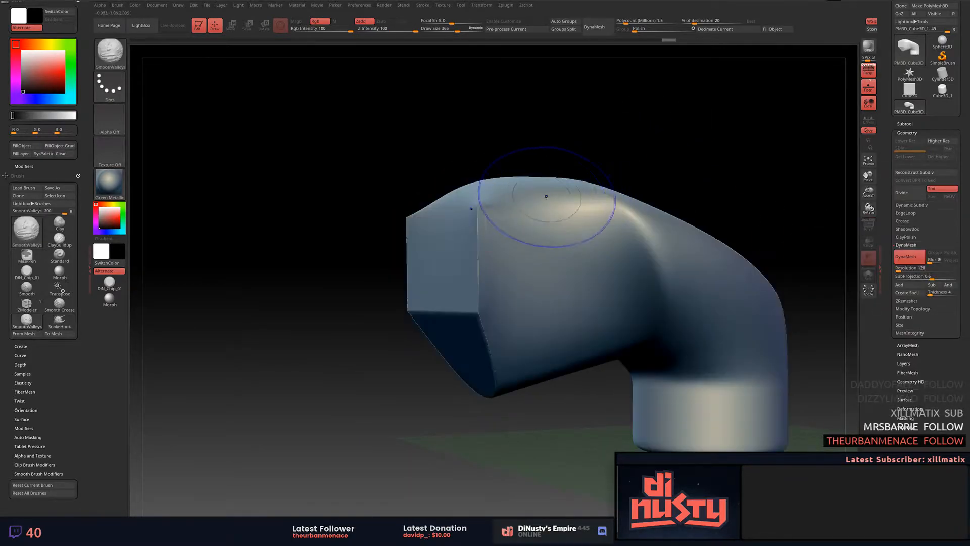
Try SnakeHook pulls and a mask stroke on the side of the head while toggling Rgb, undoing each test.
{"action": "left_click_drag", "start_coordinate": [498, 223], "coordinate": [444, 210]}
{"action": "key", "text": "ctrl+z"}
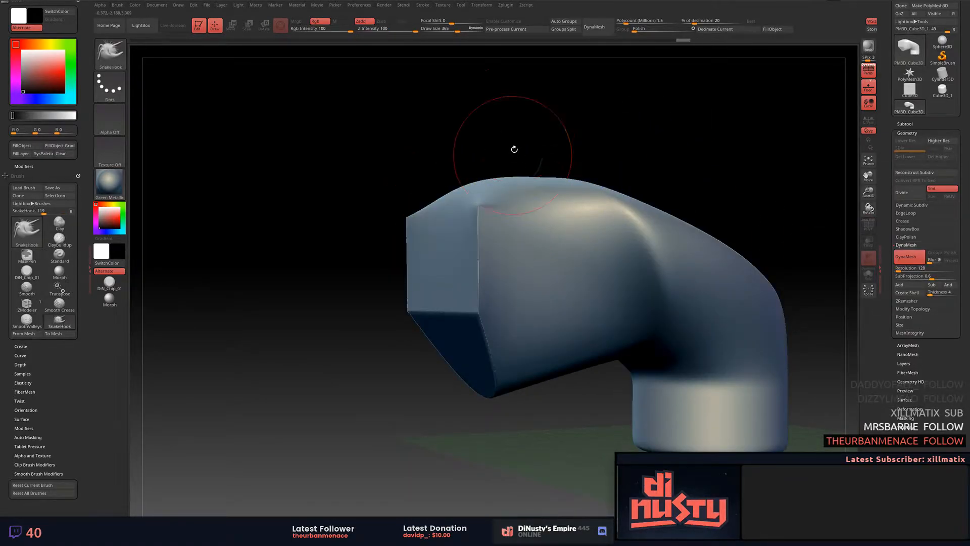
{"action": "left_click_drag", "start_coordinate": [530, 236], "coordinate": [504, 210]}
{"action": "key", "text": "ctrl+z"}
{"action": "left_click", "coordinate": [320, 23]}
{"action": "left_click_drag", "start_coordinate": [530, 240], "coordinate": [533, 239]}
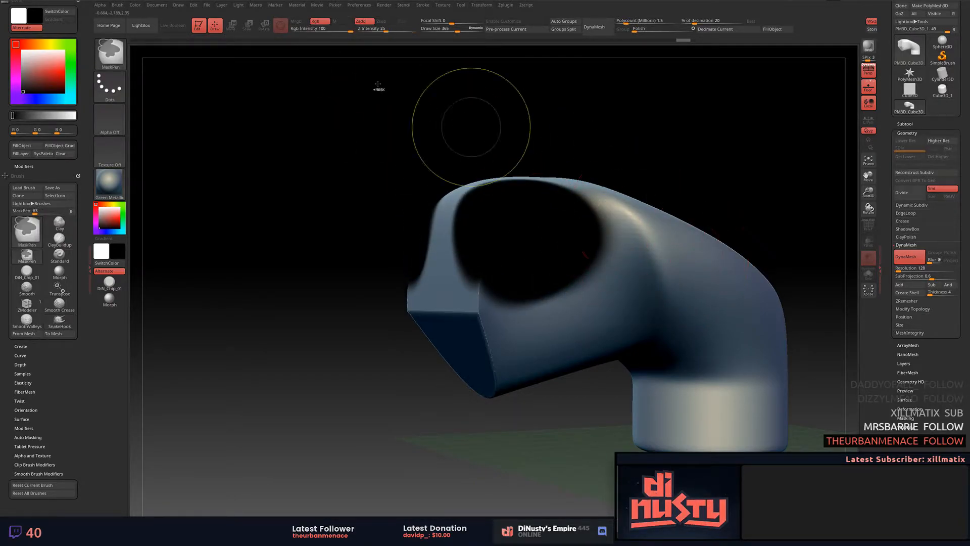
{"action": "key", "text": "ctrl+z"}
{"action": "left_click", "coordinate": [321, 22]}
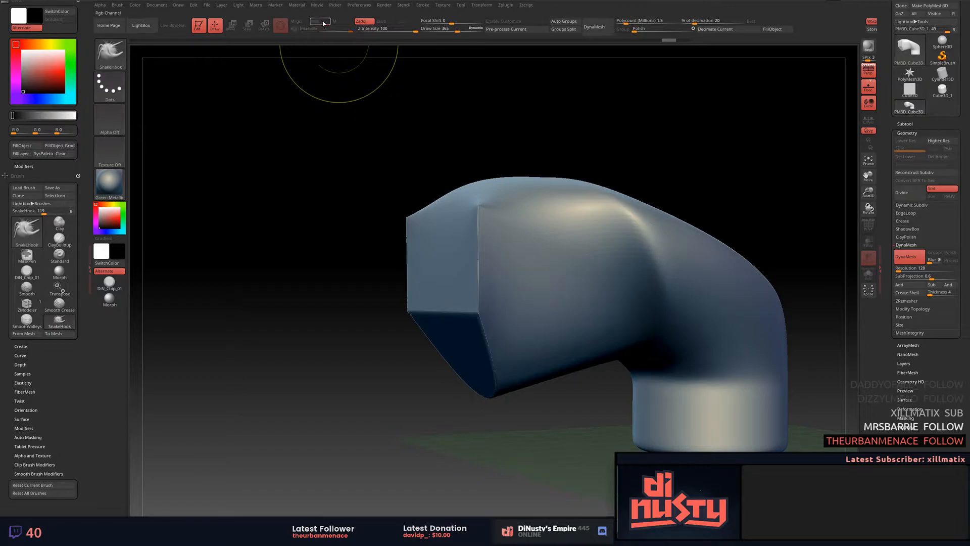
Pull long horns upward from both sides of the head with SnakeHook and show the stretched polyframe.
{"action": "left_click_drag", "start_coordinate": [629, 114], "coordinate": [694, 131]}
{"action": "mouse_move", "coordinate": [528, 221]}
{"action": "left_mouse_down"}
{"action": "mouse_move", "coordinate": [495, 119]}
{"action": "mouse_move", "coordinate": [384, 152]}
{"action": "mouse_move", "coordinate": [357, 99]}
{"action": "left_mouse_up"}
{"action": "key", "text": "shift+f"}
{"action": "left_click_drag", "start_coordinate": [369, 244], "coordinate": [525, 225]}
Set the Draw Size to 474 and pull the sides of the head into a broader shape with SnakeHook.
{"action": "key", "text": "s"}
{"action": "left_click_drag", "start_coordinate": [475, 270], "coordinate": [487, 270]}
{"action": "mouse_move", "coordinate": [521, 227]}
{"action": "left_mouse_down"}
{"action": "mouse_move", "coordinate": [577, 210]}
{"action": "mouse_move", "coordinate": [567, 216]}
{"action": "left_mouse_up"}
{"action": "left_click_drag", "start_coordinate": [527, 293], "coordinate": [554, 294]}
{"action": "left_click_drag", "start_coordinate": [657, 283], "coordinate": [571, 283]}
{"action": "mouse_move", "coordinate": [552, 244]}
{"action": "left_mouse_down"}
{"action": "mouse_move", "coordinate": [517, 241]}
{"action": "mouse_move", "coordinate": [564, 215]}
{"action": "left_mouse_up"}
Remesh the stretched head and horns with DynaMesh to even out the polygons.
{"action": "mouse_move", "coordinate": [680, 143]}
{"action": "left_mouse_down"}
{"action": "mouse_move", "coordinate": [689, 129]}
{"action": "mouse_move", "coordinate": [711, 197]}
{"action": "left_mouse_up"}
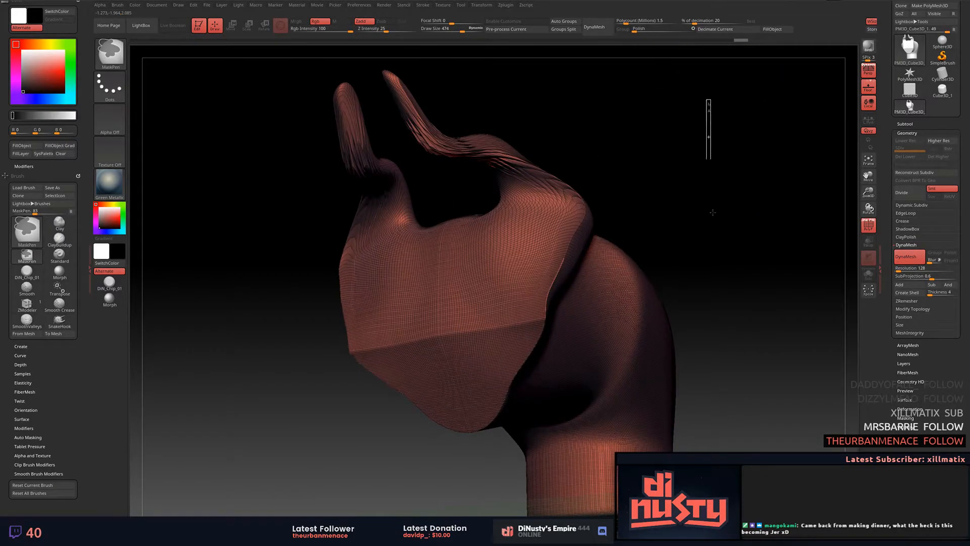
{"action": "left_click_drag", "start_coordinate": [714, 231], "coordinate": [724, 178], "text": "ctrl"}
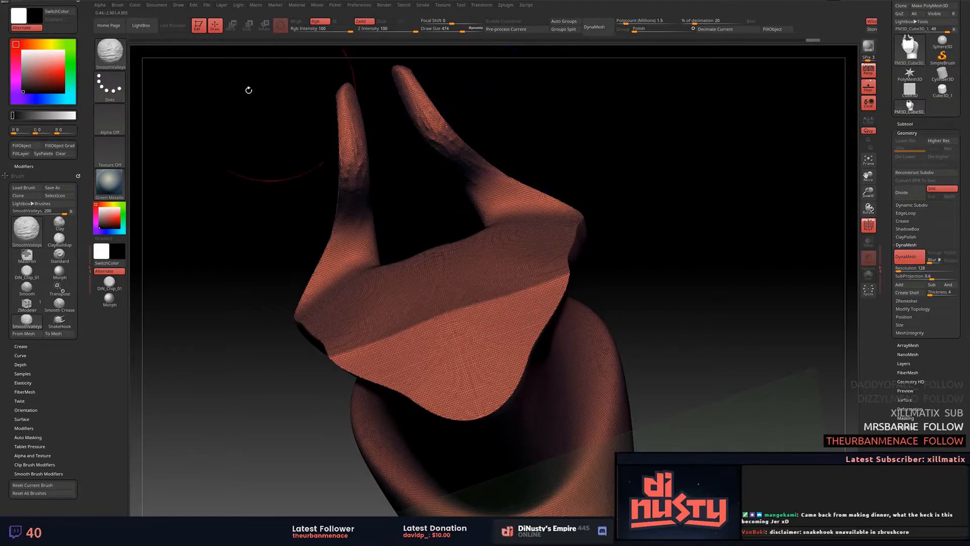
Turn off the polyframe display, choose the Smooth brush and smooth out the bumpy surface of both horns.
{"action": "left_click", "coordinate": [112, 63]}
{"action": "left_click", "coordinate": [218, 92]}
{"action": "left_click_drag", "start_coordinate": [229, 364], "coordinate": [238, 364]}
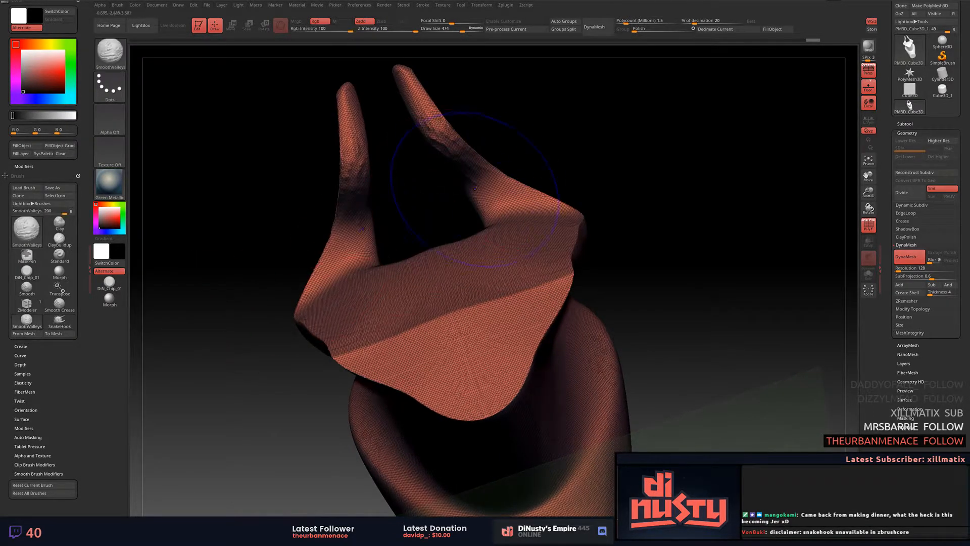
{"action": "left_click_drag", "start_coordinate": [593, 143], "coordinate": [608, 116], "text": "alt"}
{"action": "key", "text": "shift+f"}
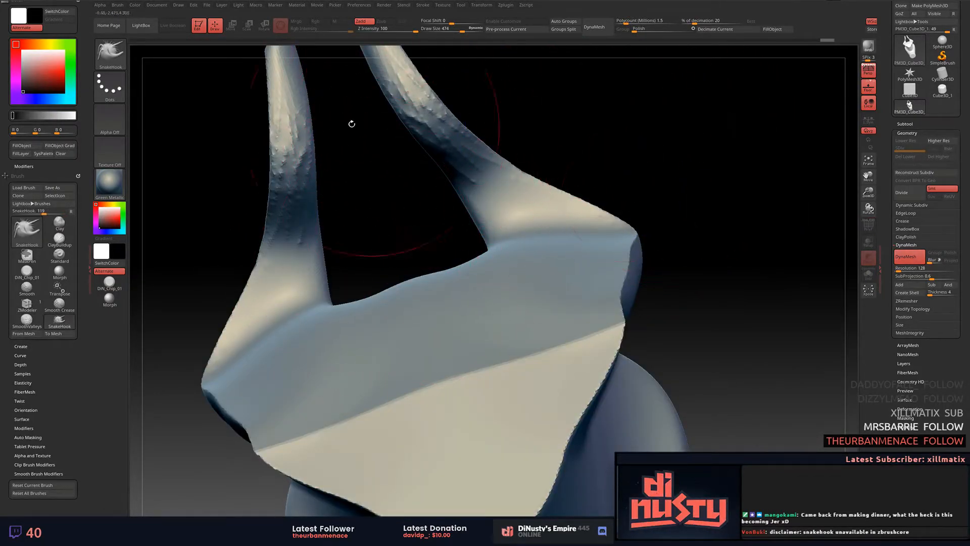
{"action": "left_click", "coordinate": [110, 66]}
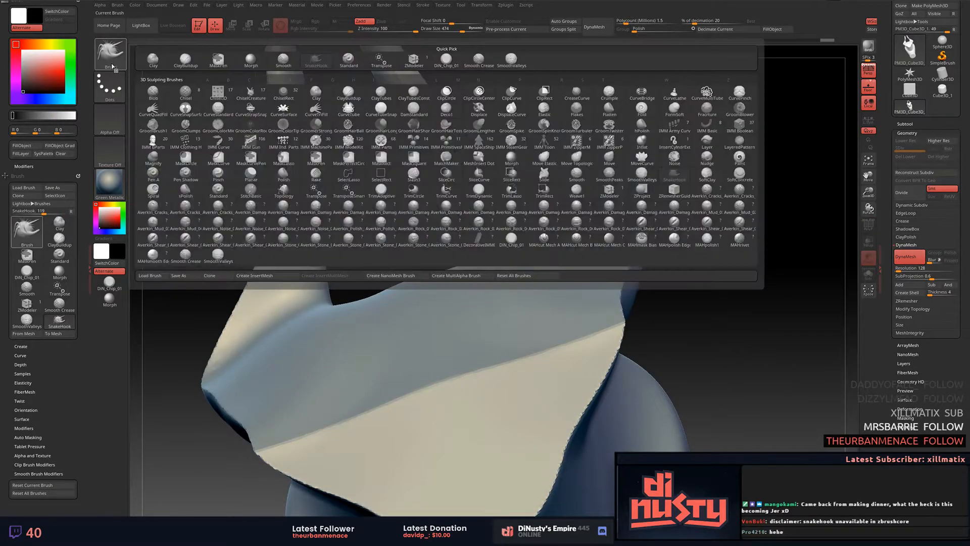
{"action": "left_click", "coordinate": [284, 60]}
{"action": "left_click_drag", "start_coordinate": [524, 200], "coordinate": [524, 116], "text": "shift"}
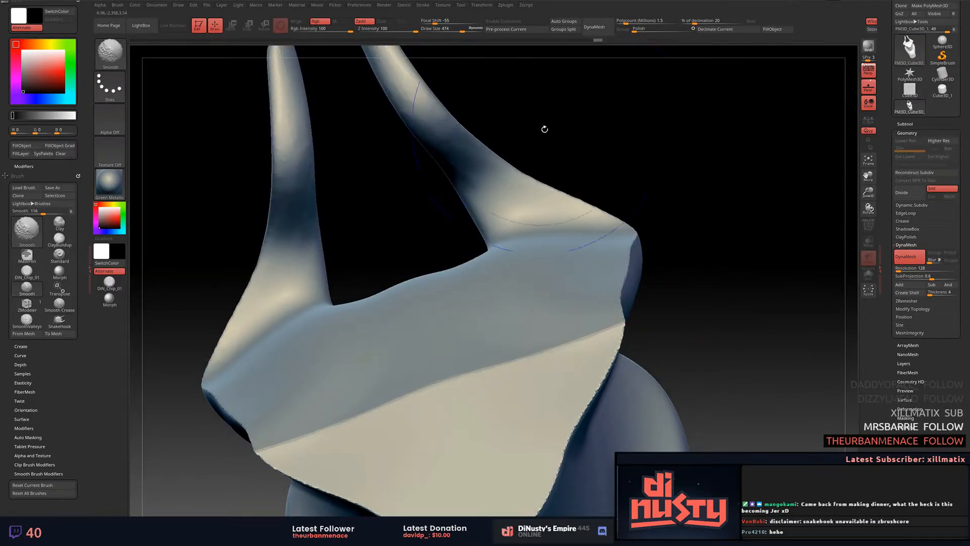
Remesh the smoothed horns and head with DynaMesh.
{"action": "left_click_drag", "start_coordinate": [687, 142], "coordinate": [692, 219], "text": "ctrl"}
{"action": "mouse_move", "coordinate": [748, 244]}
{"action": "left_mouse_down", "text": "shift"}
{"action": "mouse_move", "coordinate": [727, 165]}
{"action": "mouse_move", "coordinate": [712, 217]}
{"action": "mouse_move", "coordinate": [751, 216]}
{"action": "mouse_move", "coordinate": [465, 227]}
{"action": "mouse_move", "coordinate": [661, 197]}
{"action": "left_mouse_up", "text": "shift"}
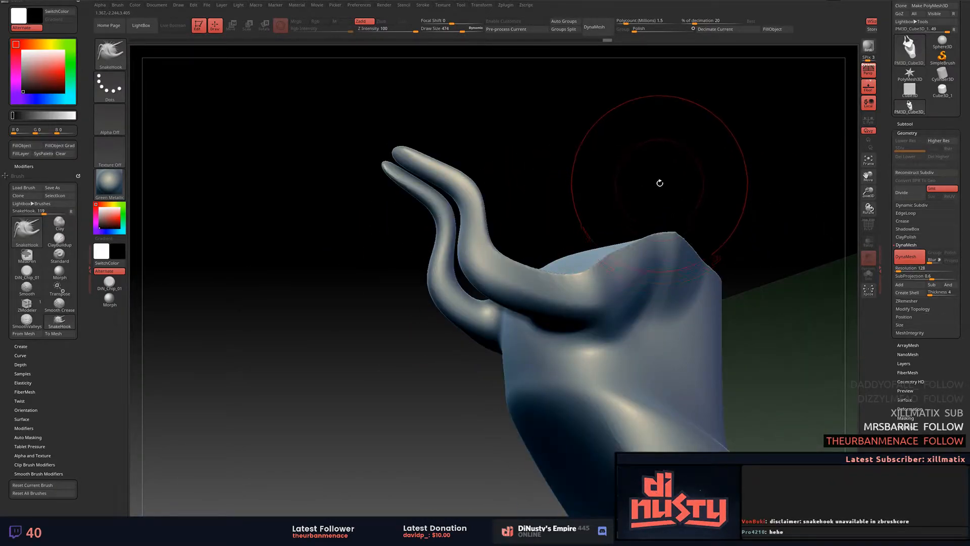
{"action": "mouse_move", "coordinate": [706, 152]}
{"action": "left_mouse_down", "text": "alt"}
{"action": "mouse_move", "coordinate": [682, 195]}
{"action": "mouse_move", "coordinate": [568, 155]}
{"action": "mouse_move", "coordinate": [563, 167]}
{"action": "mouse_move", "coordinate": [663, 157]}
{"action": "mouse_move", "coordinate": [697, 186]}
{"action": "mouse_move", "coordinate": [751, 201]}
{"action": "mouse_move", "coordinate": [725, 208]}
{"action": "mouse_move", "coordinate": [747, 190]}
{"action": "mouse_move", "coordinate": [772, 199]}
{"action": "left_mouse_up", "text": "alt"}
{"action": "mouse_move", "coordinate": [691, 197]}
{"action": "left_mouse_down"}
{"action": "mouse_move", "coordinate": [725, 200]}
{"action": "mouse_move", "coordinate": [693, 211]}
{"action": "left_mouse_up"}
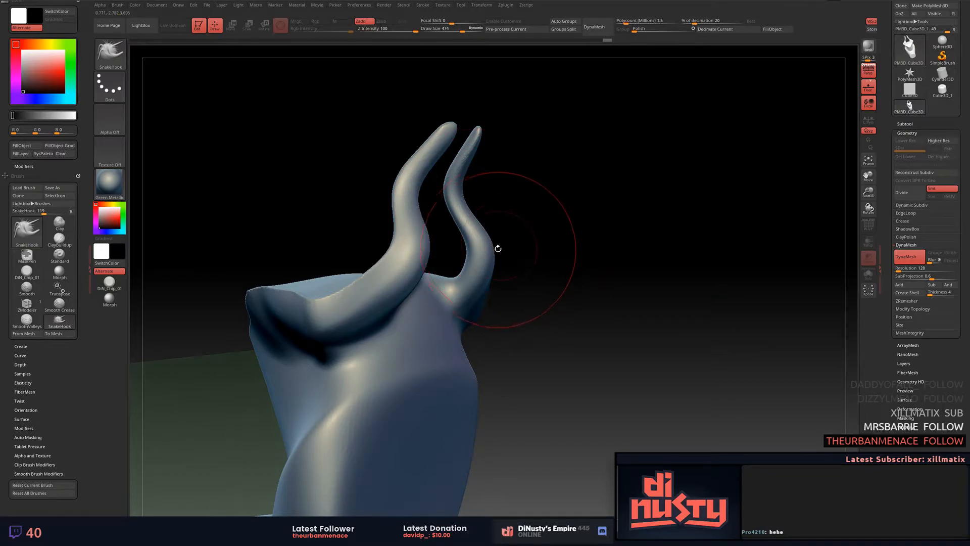
Select the Inflat brush and test a stroke along one horn, undoing it.
{"action": "key", "text": "b"}
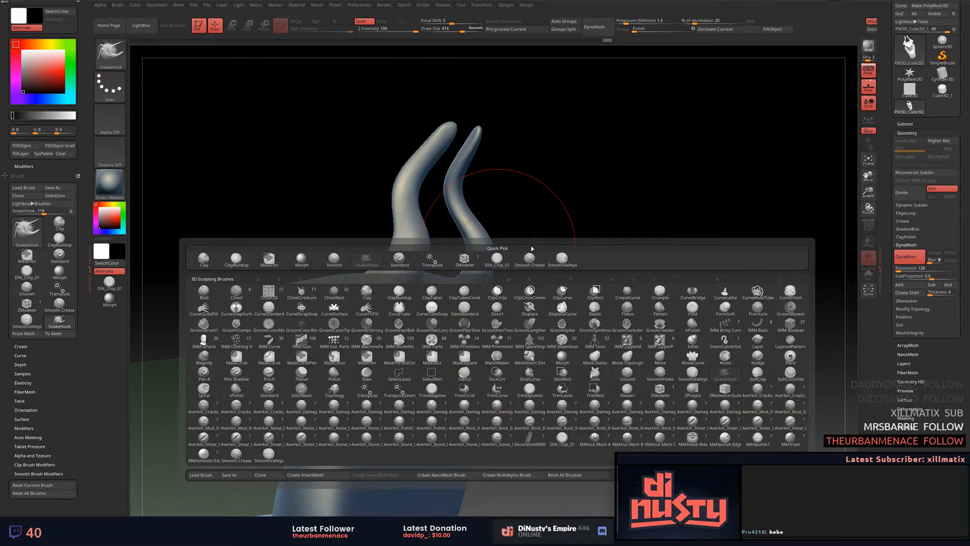
{"action": "key", "text": "b"}
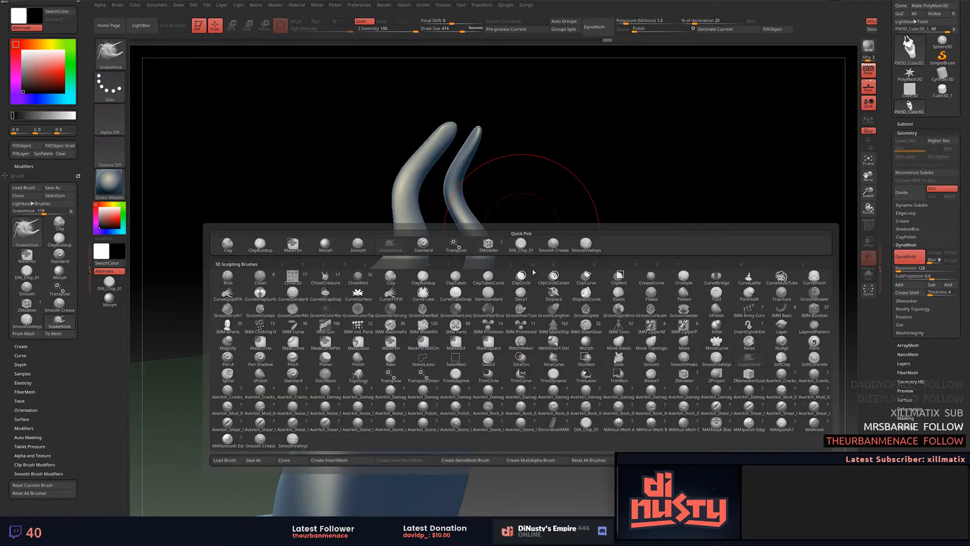
{"action": "key", "text": "i"}
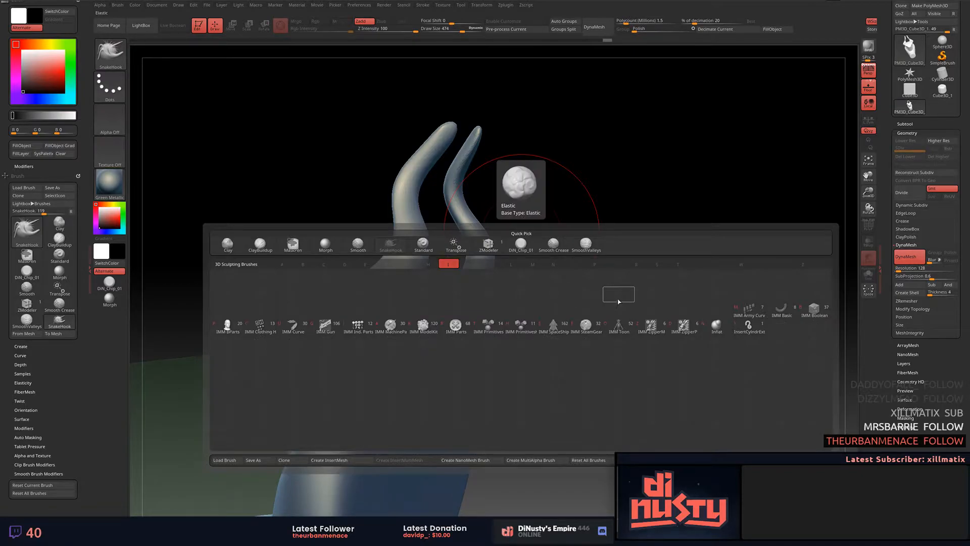
{"action": "left_click", "coordinate": [718, 327]}
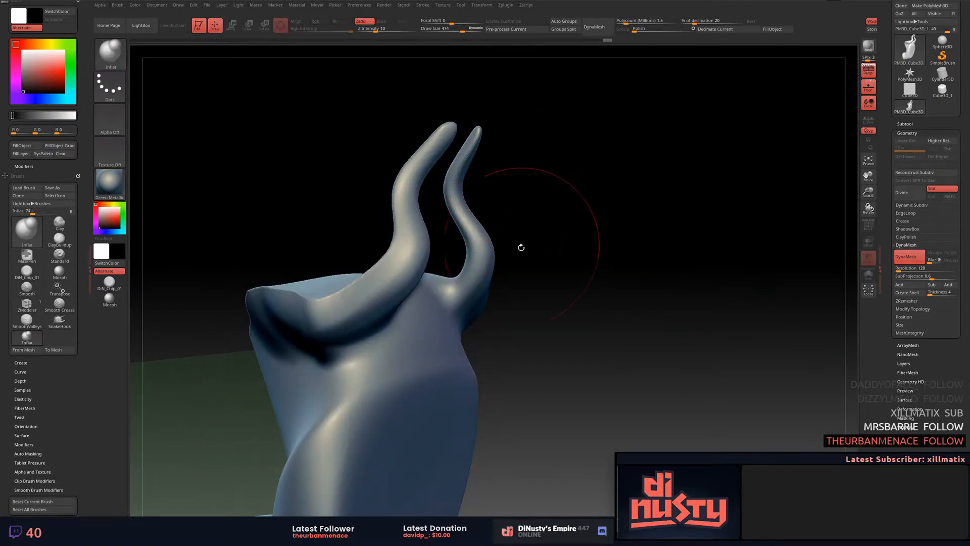
{"action": "left_click_drag", "start_coordinate": [468, 271], "coordinate": [475, 200]}
{"action": "key", "text": "ctrl+z"}
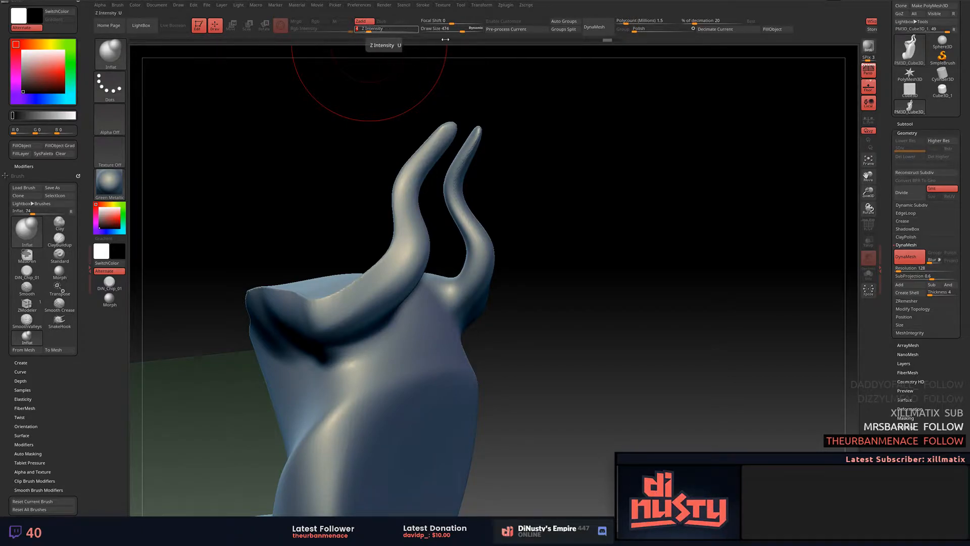
Lower the Inflat Z Intensity to 2 and inflate the horns from base to tip for more volume.
{"action": "key", "text": "u"}
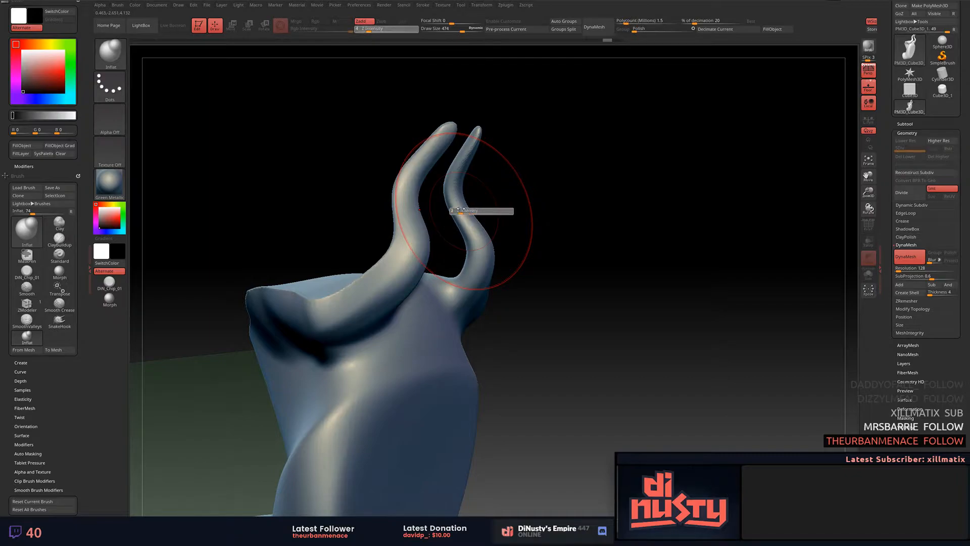
{"action": "left_click_drag", "start_coordinate": [460, 208], "coordinate": [458, 207]}
{"action": "mouse_move", "coordinate": [470, 242]}
{"action": "left_mouse_down"}
{"action": "mouse_move", "coordinate": [460, 212]}
{"action": "mouse_move", "coordinate": [469, 161]}
{"action": "left_mouse_up"}
{"action": "mouse_move", "coordinate": [475, 168]}
{"action": "right_mouse_down"}
{"action": "mouse_move", "coordinate": [468, 240]}
{"action": "mouse_move", "coordinate": [553, 246]}
{"action": "right_mouse_up"}
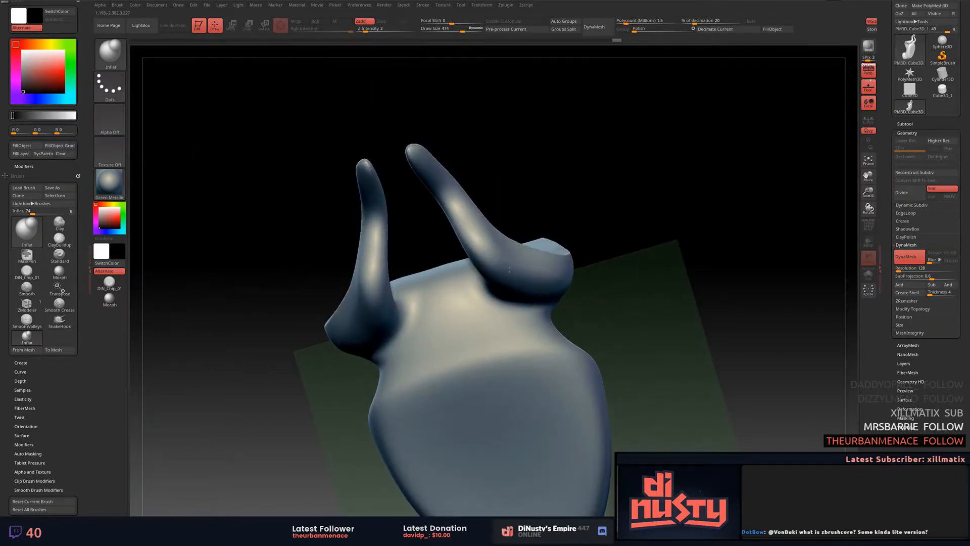
{"action": "mouse_move", "coordinate": [508, 252]}
{"action": "left_mouse_down"}
{"action": "mouse_move", "coordinate": [523, 272]}
{"action": "mouse_move", "coordinate": [479, 228]}
{"action": "mouse_move", "coordinate": [418, 132]}
{"action": "left_mouse_up"}
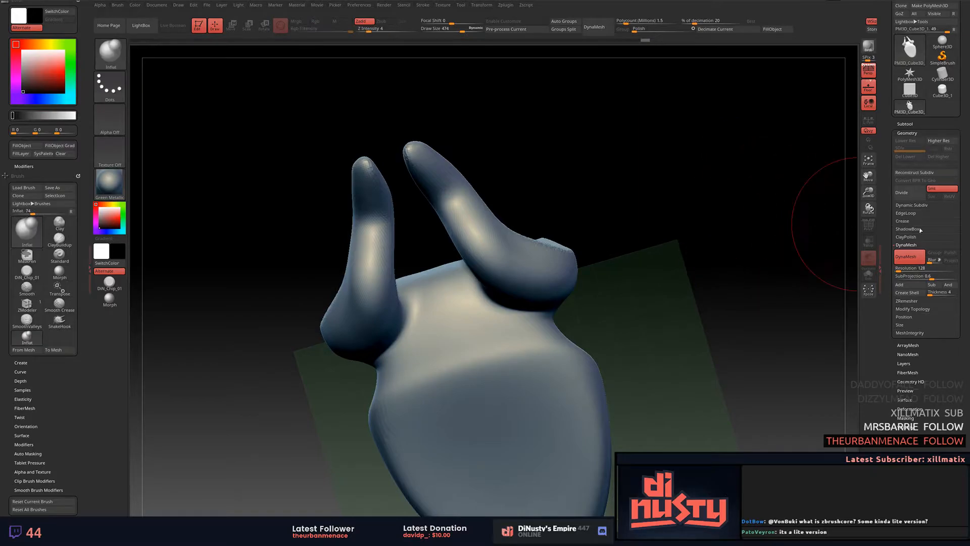
Examine the thickened horns and head shape from the side, front and back.
{"action": "left_click_drag", "start_coordinate": [707, 203], "coordinate": [677, 196]}
{"action": "left_click_drag", "start_coordinate": [697, 298], "coordinate": [598, 302]}
{"action": "mouse_move", "coordinate": [682, 267]}
{"action": "left_mouse_down", "text": "alt"}
{"action": "mouse_move", "coordinate": [645, 234]}
{"action": "mouse_move", "coordinate": [635, 277]}
{"action": "mouse_move", "coordinate": [666, 256]}
{"action": "left_mouse_up", "text": "alt"}
{"action": "key", "text": "b"}
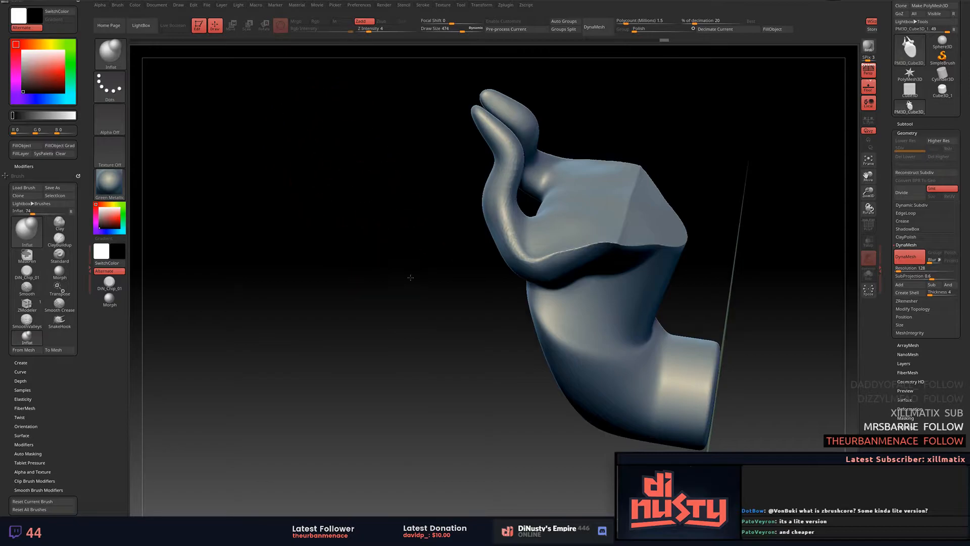
{"action": "left_click_drag", "start_coordinate": [408, 279], "coordinate": [423, 253]}
{"action": "mouse_move", "coordinate": [637, 178]}
{"action": "left_mouse_down"}
{"action": "mouse_move", "coordinate": [682, 174]}
{"action": "mouse_move", "coordinate": [531, 210]}
{"action": "left_mouse_up"}
{"action": "left_click_drag", "start_coordinate": [630, 124], "coordinate": [688, 210]}
{"action": "key", "text": "b"}
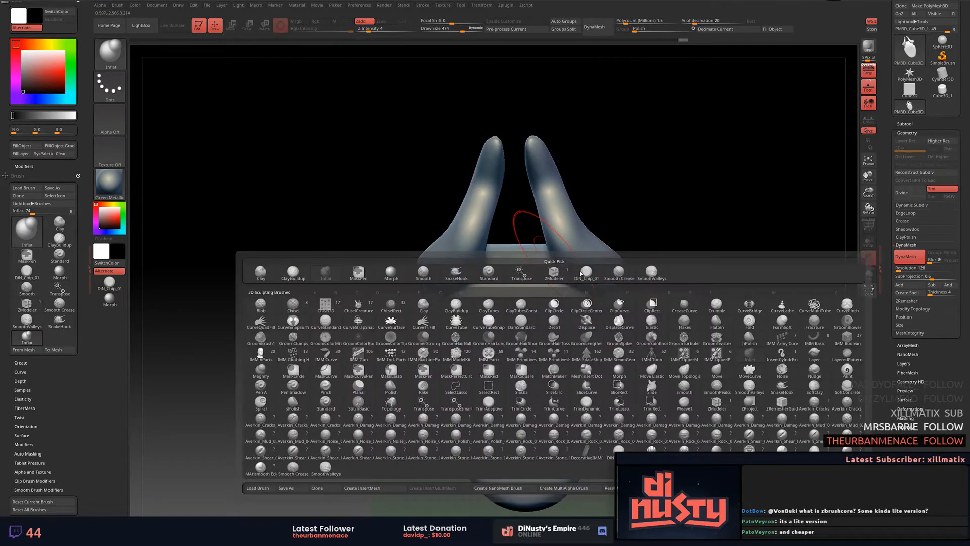
{"action": "mouse_move", "coordinate": [691, 221]}
{"action": "left_mouse_down"}
{"action": "mouse_move", "coordinate": [731, 184]}
{"action": "mouse_move", "coordinate": [715, 184]}
{"action": "mouse_move", "coordinate": [731, 205]}
{"action": "mouse_move", "coordinate": [730, 181]}
{"action": "left_mouse_up"}
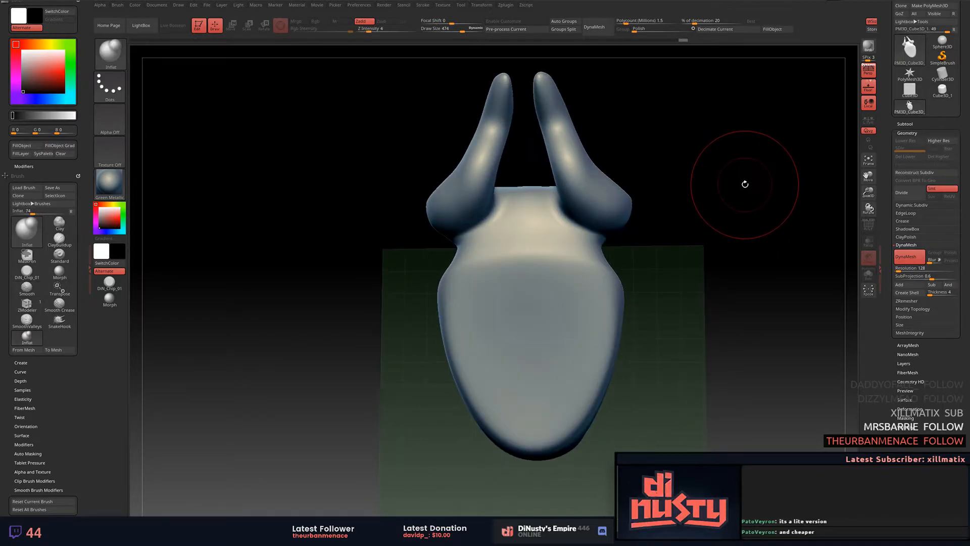
{"action": "left_click_drag", "start_coordinate": [736, 228], "coordinate": [698, 165]}
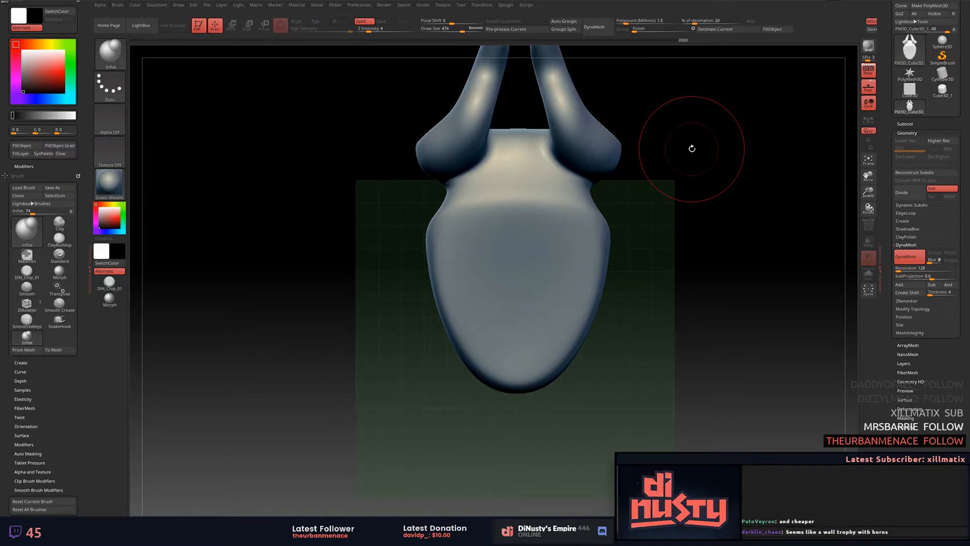
{"action": "left_click_drag", "start_coordinate": [690, 146], "coordinate": [691, 174]}
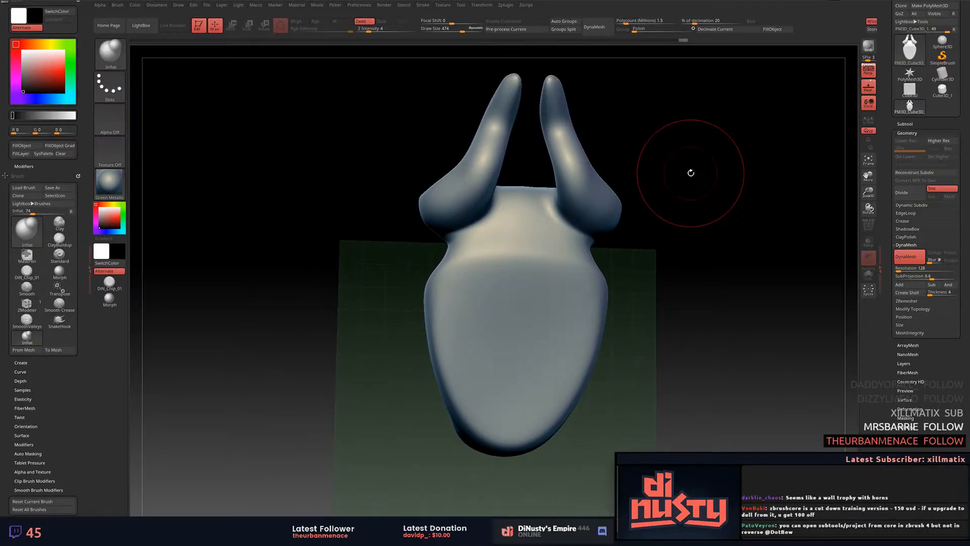
{"action": "left_click_drag", "start_coordinate": [695, 156], "coordinate": [702, 164], "text": "alt"}
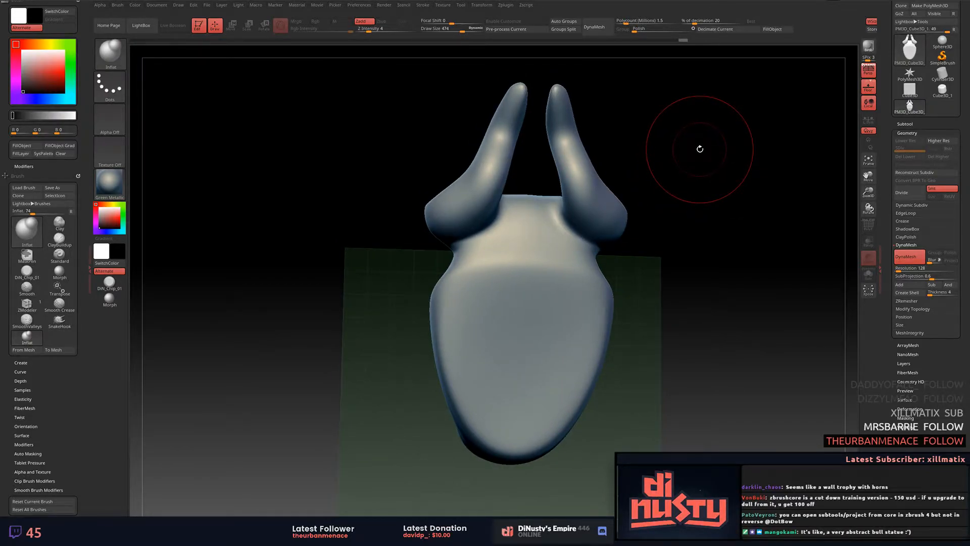
Rotate the whole model upright with the transform gizmo so the horns point up and the neck extends backward.
{"action": "left_click_drag", "start_coordinate": [700, 149], "coordinate": [825, 269]}
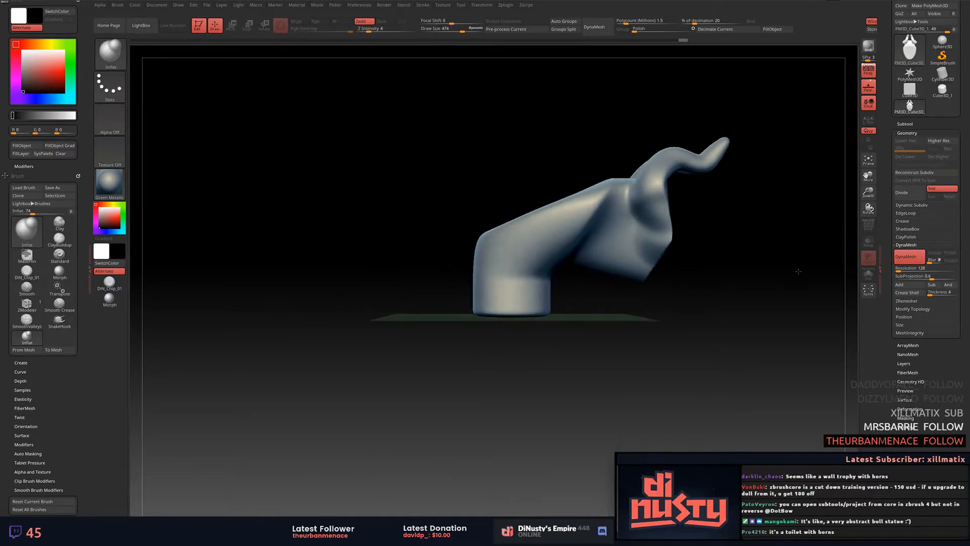
{"action": "key", "text": "w"}
{"action": "mouse_move", "coordinate": [503, 247]}
{"action": "left_mouse_down"}
{"action": "mouse_move", "coordinate": [438, 303]}
{"action": "mouse_move", "coordinate": [456, 260]}
{"action": "mouse_move", "coordinate": [451, 300]}
{"action": "mouse_move", "coordinate": [550, 329]}
{"action": "mouse_move", "coordinate": [721, 231]}
{"action": "mouse_move", "coordinate": [649, 272]}
{"action": "mouse_move", "coordinate": [623, 249]}
{"action": "mouse_move", "coordinate": [674, 310]}
{"action": "mouse_move", "coordinate": [701, 302]}
{"action": "left_mouse_up"}
{"action": "key", "text": "q"}
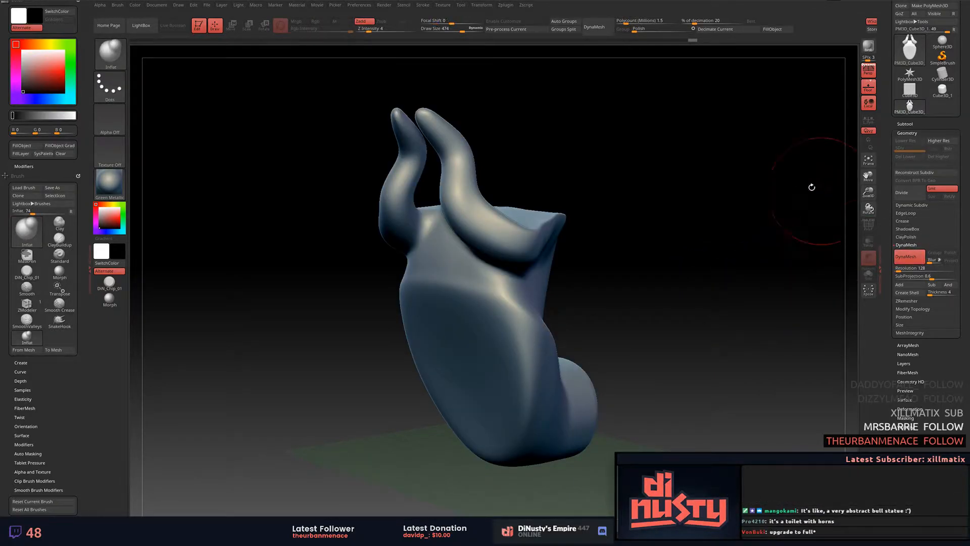
{"action": "mouse_move", "coordinate": [703, 170]}
{"action": "left_mouse_down", "text": "alt"}
{"action": "mouse_move", "coordinate": [704, 186]}
{"action": "mouse_move", "coordinate": [711, 174]}
{"action": "left_mouse_up", "text": "alt"}
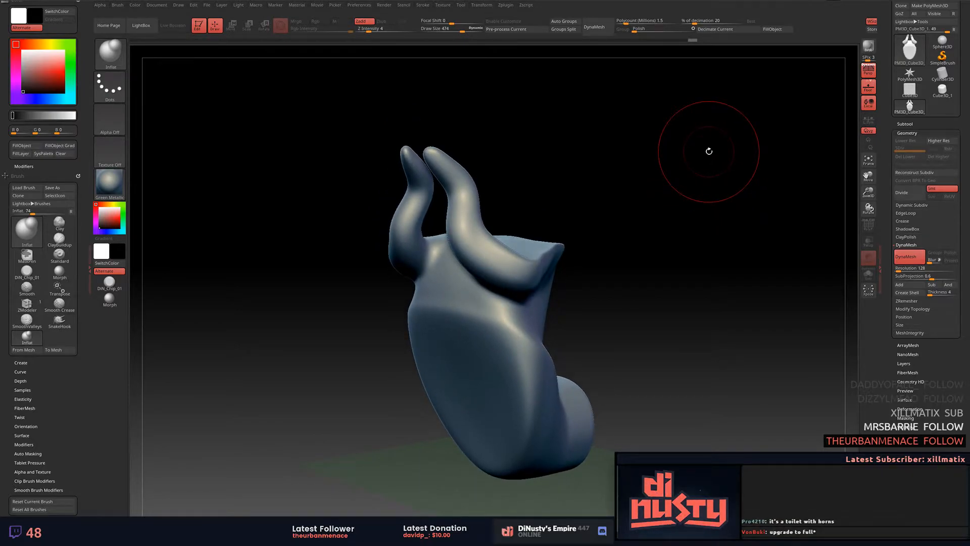
{"action": "left_click_drag", "start_coordinate": [707, 147], "coordinate": [710, 157], "text": "alt"}
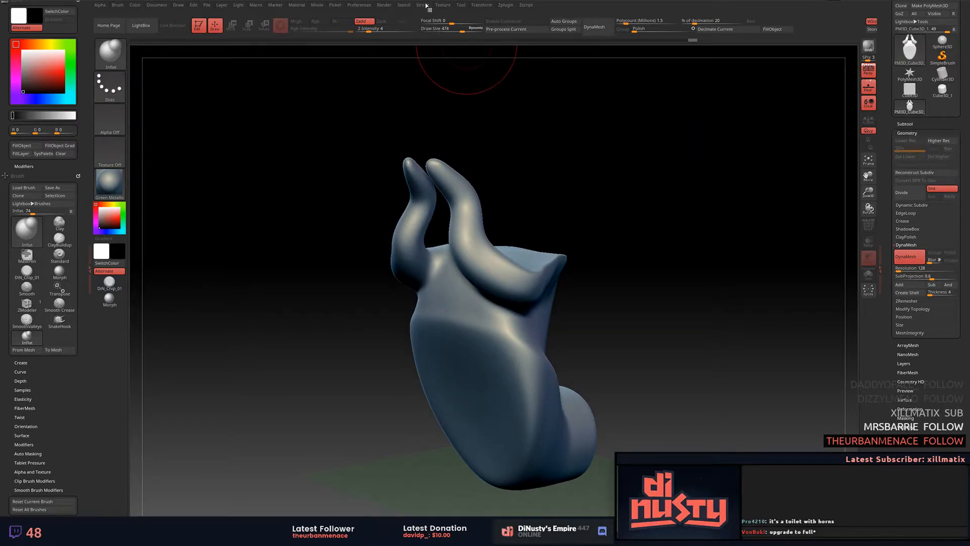
Dock the Zplugin palette in the side tray above the Color palette.
{"action": "left_click", "coordinate": [460, 5]}
{"action": "left_click", "coordinate": [475, 5]}
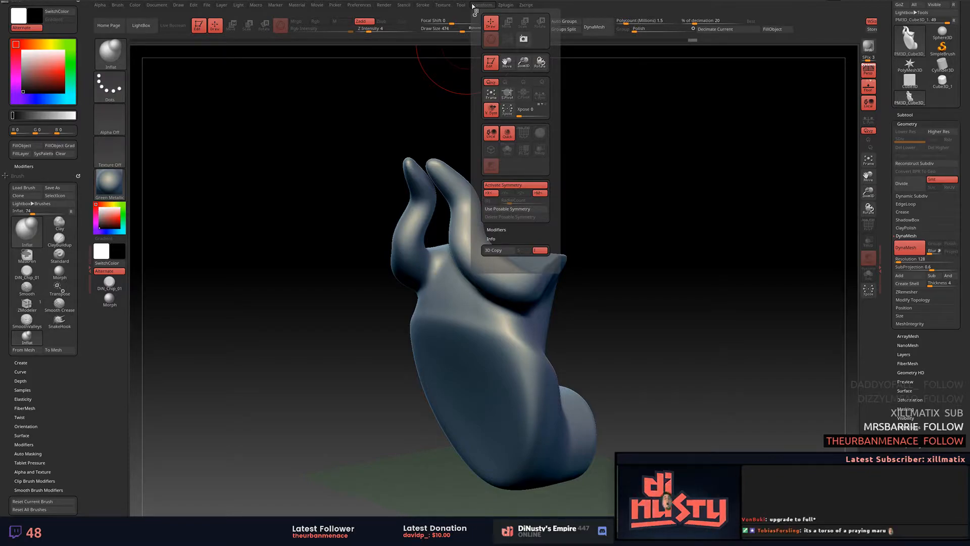
{"action": "left_click", "coordinate": [503, 5]}
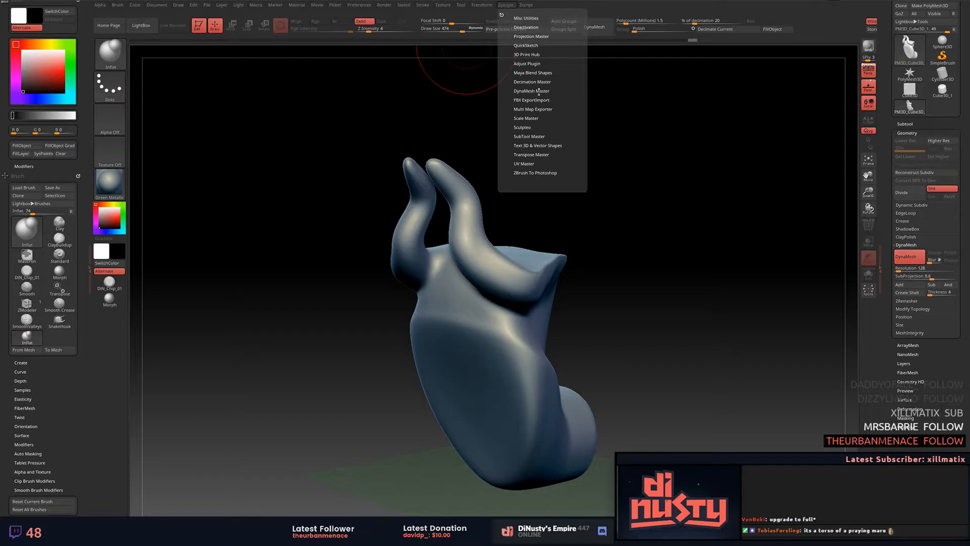
{"action": "left_click_drag", "start_coordinate": [502, 16], "coordinate": [6, 120]}
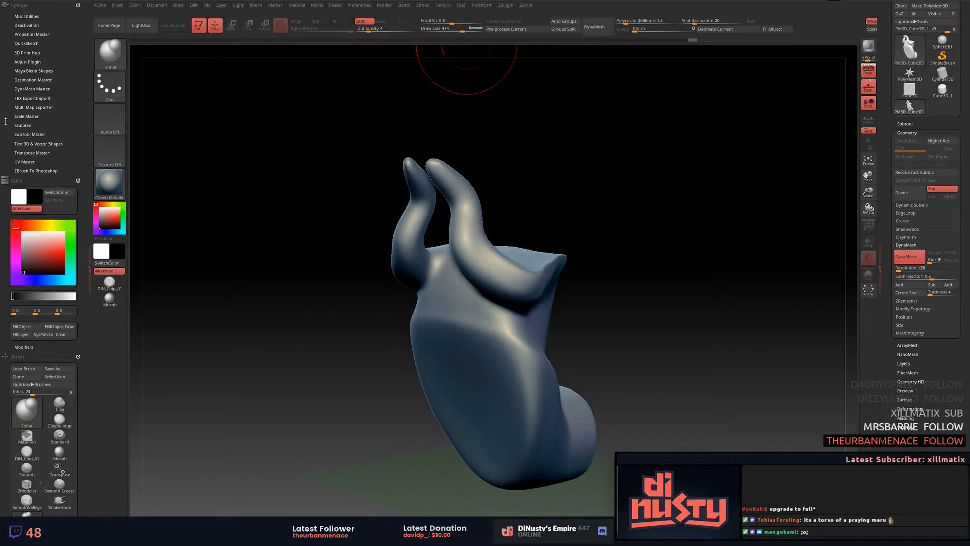
Alternate between the DynaMesh Master and Decimation Master sections of Zplugin to show how opening one collapses the other.
{"action": "left_click", "coordinate": [29, 89]}
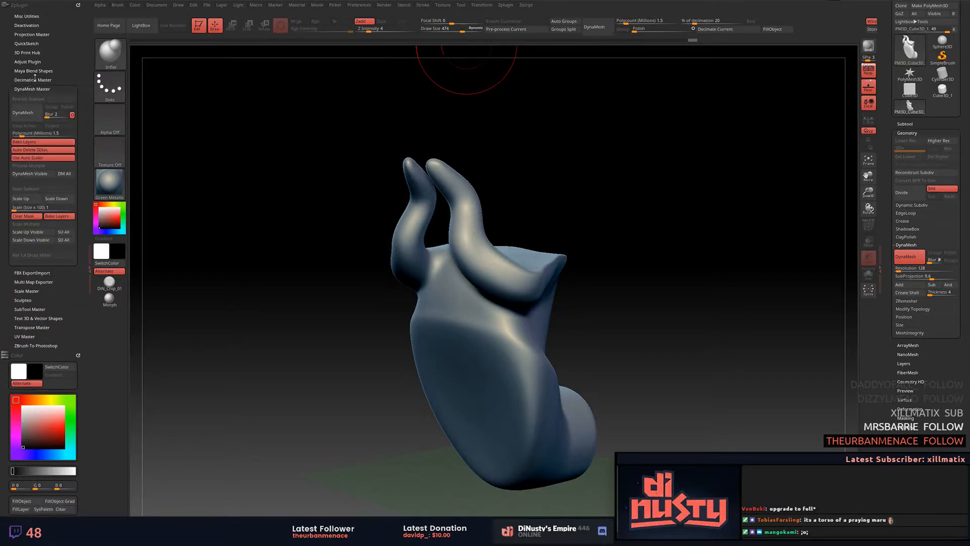
{"action": "left_click", "coordinate": [35, 80]}
{"action": "left_click", "coordinate": [35, 79]}
{"action": "left_click", "coordinate": [30, 88]}
{"action": "left_click", "coordinate": [36, 80]}
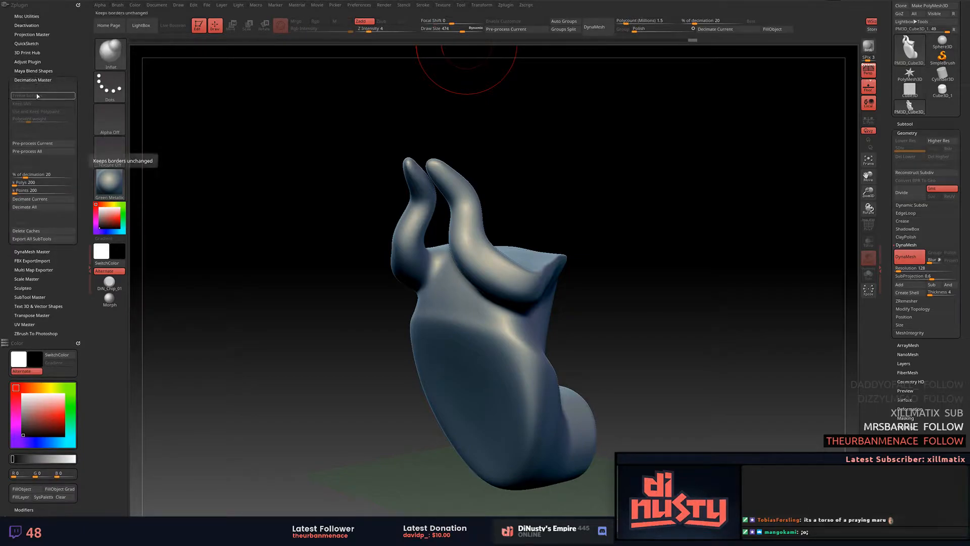
{"action": "left_click", "coordinate": [35, 80]}
{"action": "left_click", "coordinate": [35, 89]}
{"action": "left_click", "coordinate": [35, 80]}
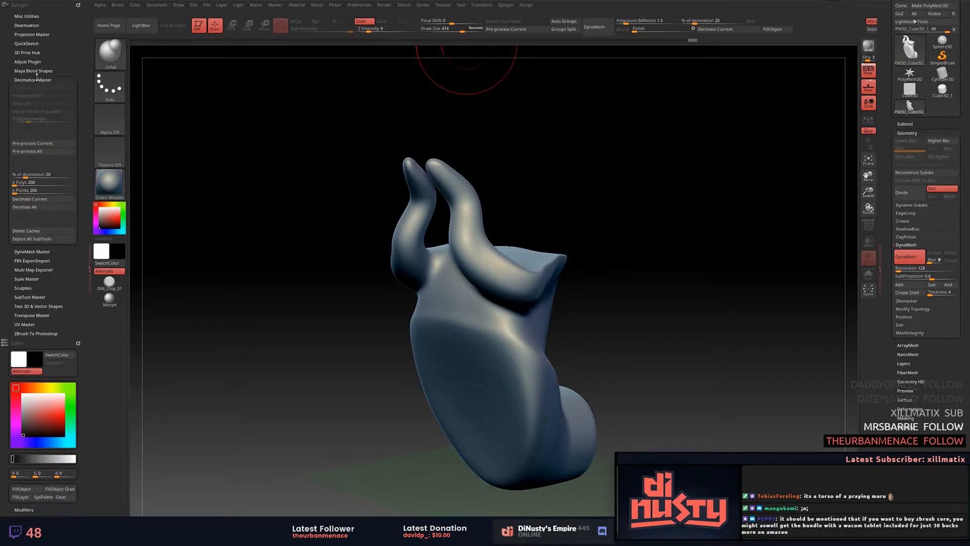
{"action": "left_click", "coordinate": [36, 80]}
{"action": "left_click", "coordinate": [36, 80]}
Expand Maya Blend Shapes and Adjust Plugin alongside the open Decimation Master section, and collapse Adjust Plugin again.
{"action": "key", "text": "shift"}
{"action": "left_click", "coordinate": [34, 71]}
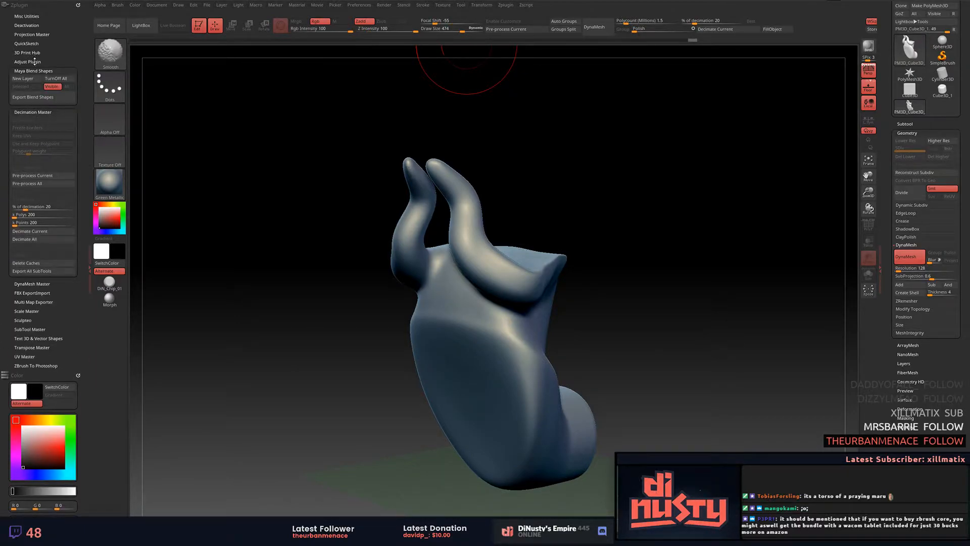
{"action": "left_click", "coordinate": [34, 61]}
{"action": "left_click", "coordinate": [35, 53]}
{"action": "left_click", "coordinate": [35, 52]}
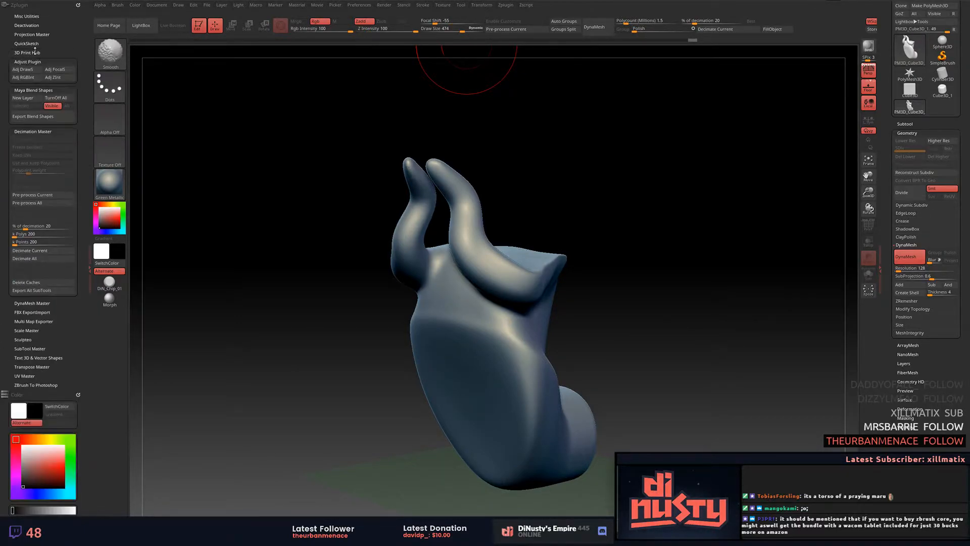
{"action": "left_click", "coordinate": [42, 62]}
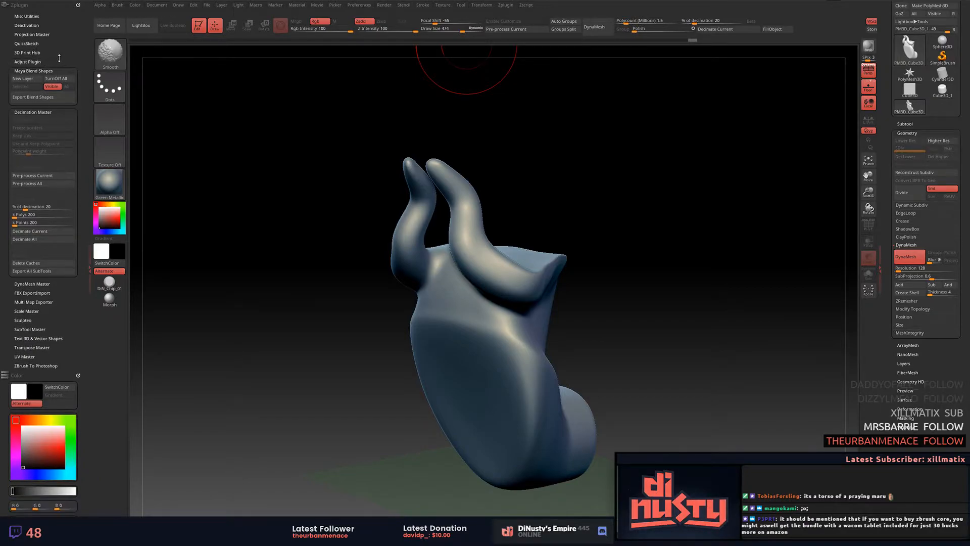
{"action": "mouse_move", "coordinate": [207, 129]}
{"action": "left_mouse_down"}
{"action": "mouse_move", "coordinate": [282, 119]}
{"action": "mouse_move", "coordinate": [324, 140]}
{"action": "mouse_move", "coordinate": [273, 141]}
{"action": "left_mouse_up"}
{"action": "mouse_move", "coordinate": [368, 124]}
{"action": "left_mouse_down"}
{"action": "mouse_move", "coordinate": [314, 123]}
{"action": "mouse_move", "coordinate": [467, 120]}
{"action": "mouse_move", "coordinate": [480, 104]}
{"action": "left_mouse_up"}
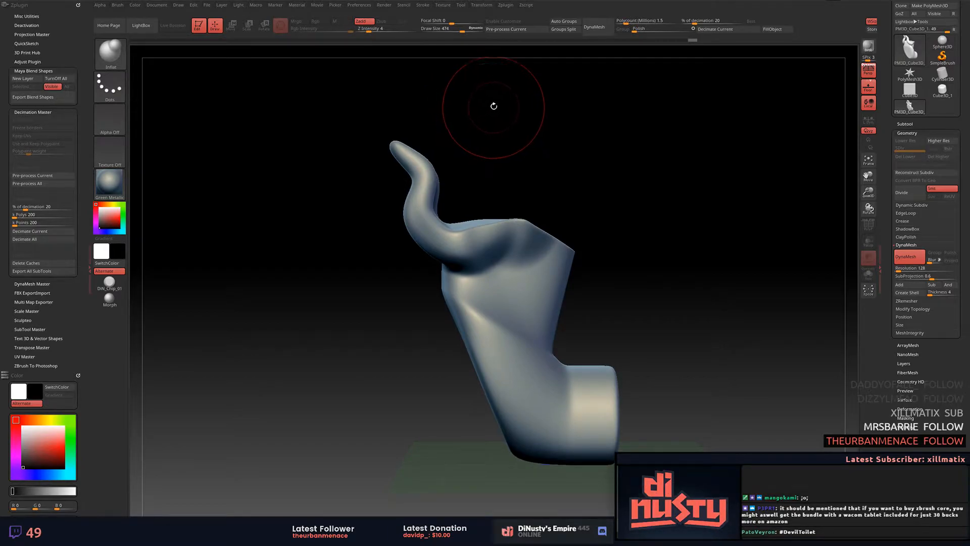
{"action": "mouse_move", "coordinate": [516, 104]}
{"action": "left_mouse_down"}
{"action": "mouse_move", "coordinate": [574, 119]}
{"action": "mouse_move", "coordinate": [600, 106]}
{"action": "mouse_move", "coordinate": [591, 102]}
{"action": "mouse_move", "coordinate": [608, 136]}
{"action": "mouse_move", "coordinate": [598, 128]}
{"action": "mouse_move", "coordinate": [656, 191]}
{"action": "mouse_move", "coordinate": [656, 218]}
{"action": "mouse_move", "coordinate": [600, 246]}
{"action": "left_mouse_up"}
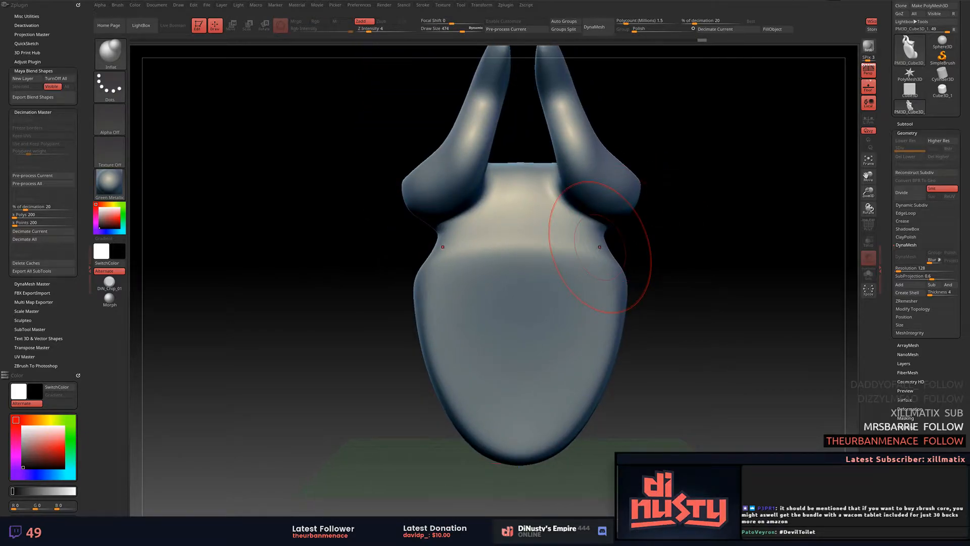
Select the Standard brush and assign Alpha 47 to it.
{"action": "key", "text": "b"}
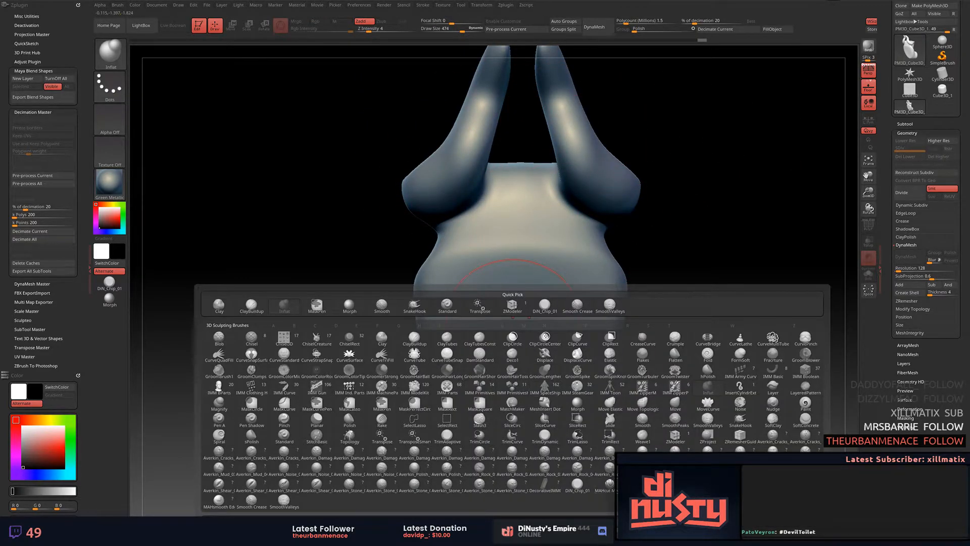
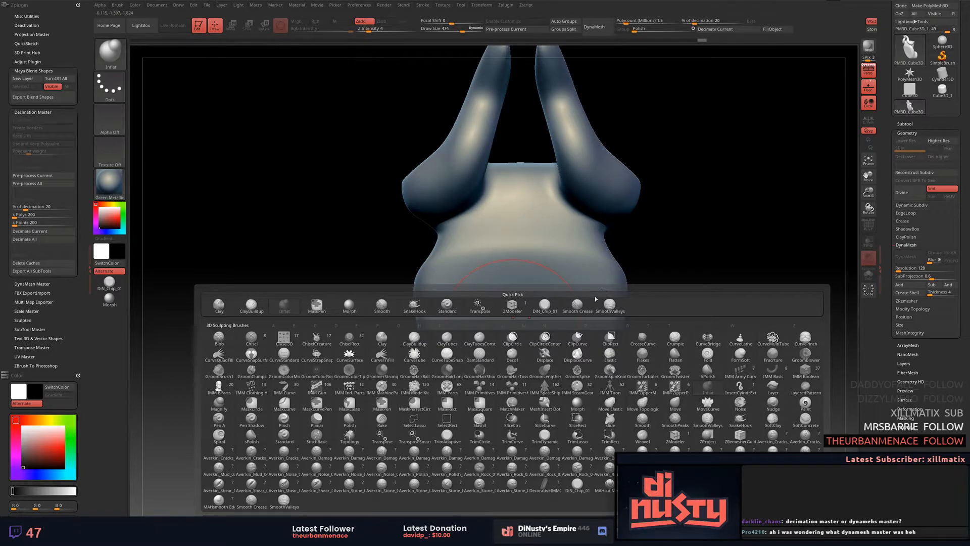
{"action": "left_click", "coordinate": [447, 307]}
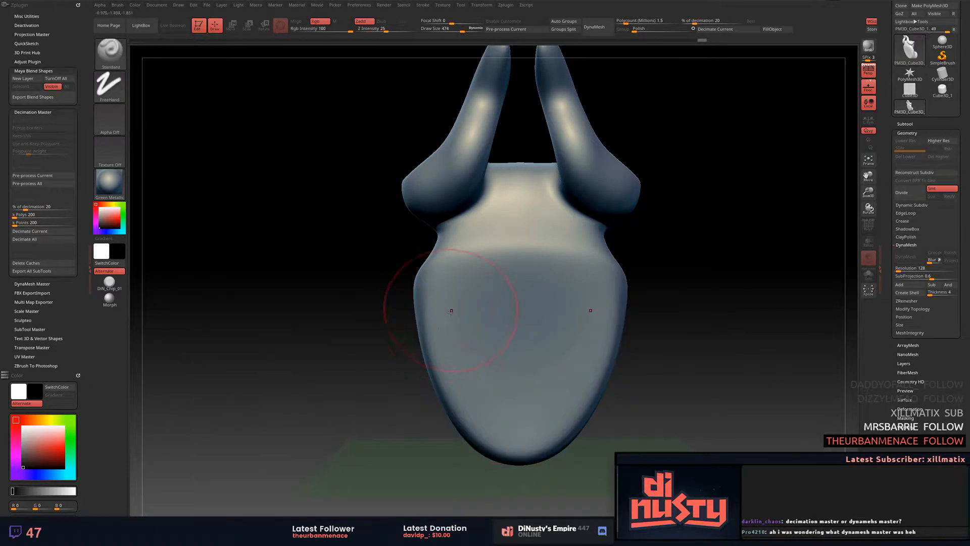
{"action": "left_click", "coordinate": [115, 119]}
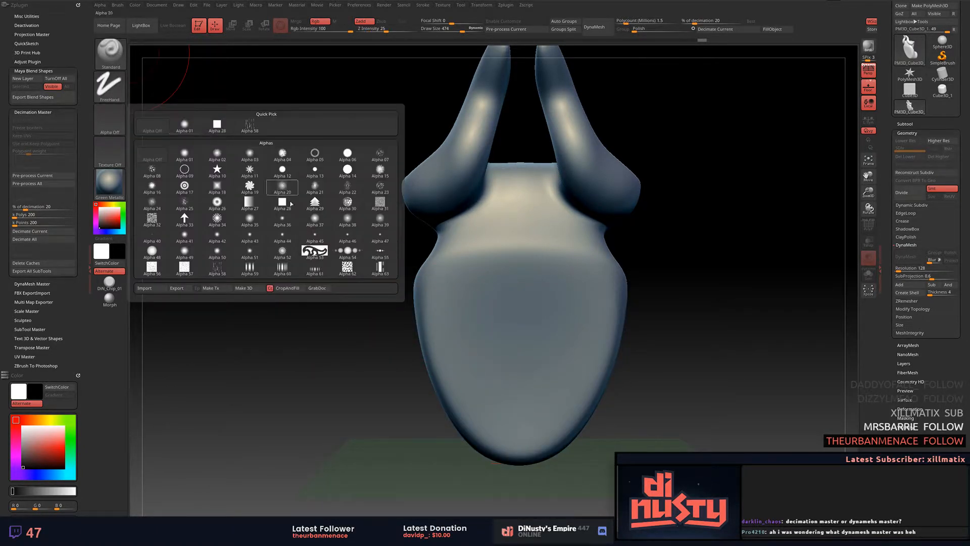
{"action": "mouse_move", "coordinate": [380, 236]}
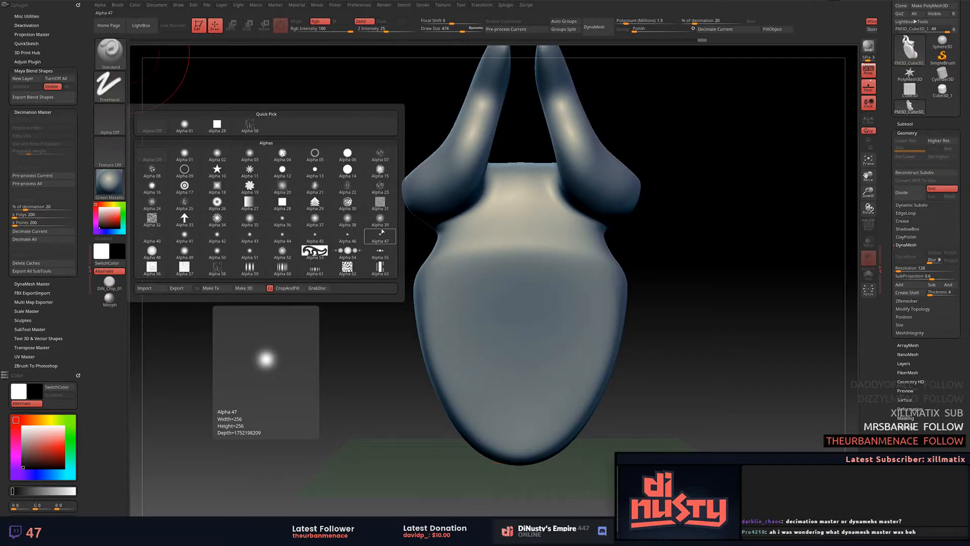
{"action": "left_click", "coordinate": [386, 235]}
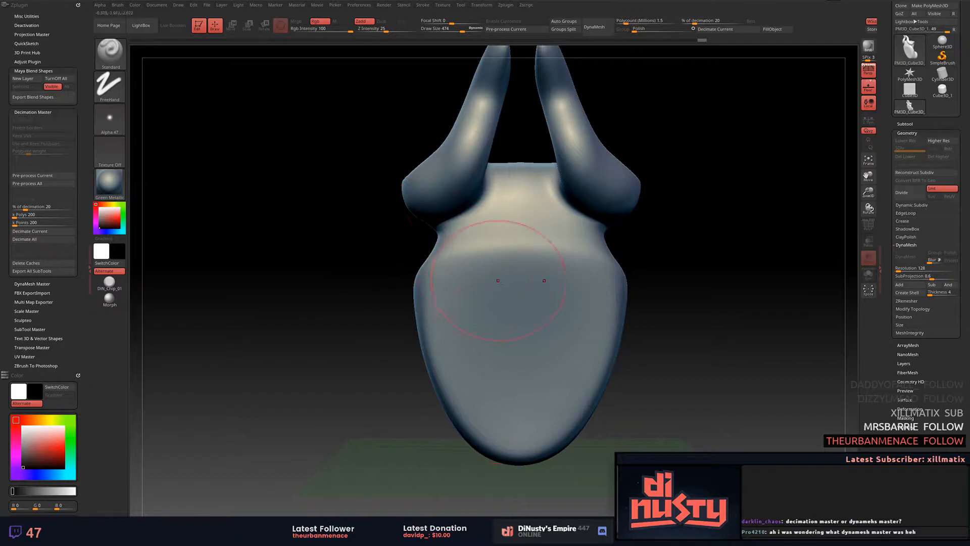
Make a test stroke down the face, turn off the brush's Rgb painting, and undo the stroke.
{"action": "mouse_move", "coordinate": [447, 229]}
{"action": "left_mouse_down"}
{"action": "mouse_move", "coordinate": [494, 378]}
{"action": "mouse_move", "coordinate": [491, 388]}
{"action": "mouse_move", "coordinate": [432, 250]}
{"action": "mouse_move", "coordinate": [470, 397]}
{"action": "left_mouse_up"}
{"action": "key", "text": "ctrl+z"}
{"action": "left_click", "coordinate": [321, 22]}
{"action": "key", "text": "ctrl+z"}
{"action": "key", "text": "ctrl+z"}
Try Standard brush strokes across the side of the head beneath the horn, undoing each one.
{"action": "left_click_drag", "start_coordinate": [689, 256], "coordinate": [629, 288]}
{"action": "left_click_drag", "start_coordinate": [692, 232], "coordinate": [444, 216]}
{"action": "left_click_drag", "start_coordinate": [377, 210], "coordinate": [372, 194]}
{"action": "key", "text": "ctrl+z"}
{"action": "mouse_move", "coordinate": [465, 215]}
{"action": "left_mouse_down"}
{"action": "mouse_move", "coordinate": [438, 220]}
{"action": "mouse_move", "coordinate": [374, 194]}
{"action": "left_mouse_up"}
{"action": "key", "text": "ctrl+z"}
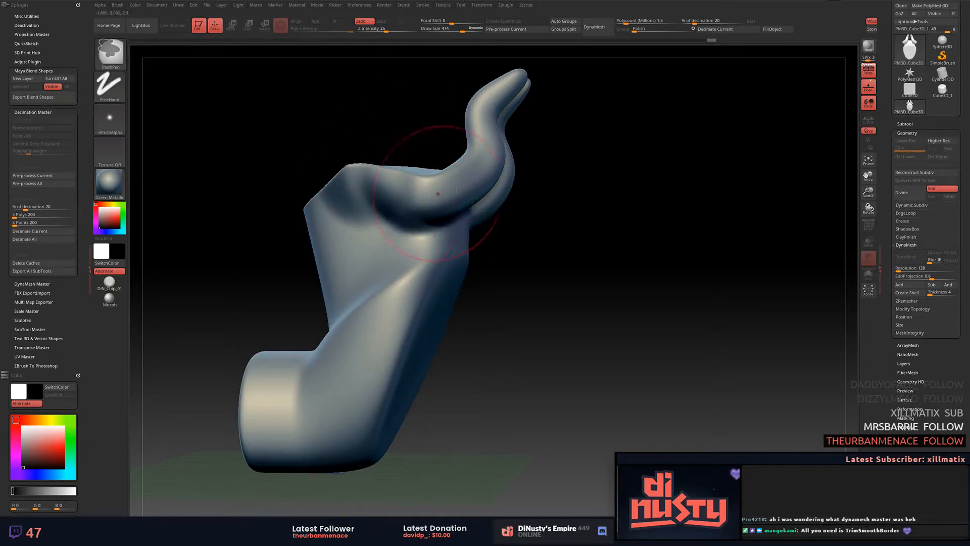
{"action": "left_click_drag", "start_coordinate": [535, 200], "coordinate": [579, 197]}
{"action": "left_click_drag", "start_coordinate": [448, 204], "coordinate": [365, 191]}
{"action": "key", "text": "ctrl+z"}
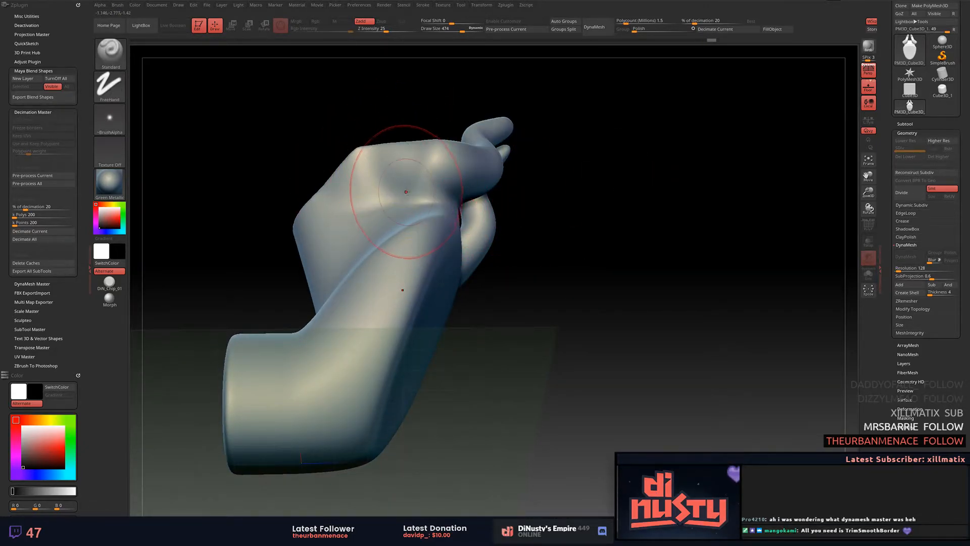
Lower the brush's Z Intensity to 8 and sculpt forehead folds and eye sockets into the front of the face.
{"action": "key", "text": "space"}
{"action": "left_click", "coordinate": [386, 216]}
{"action": "left_click_drag", "start_coordinate": [433, 87], "coordinate": [626, 249]}
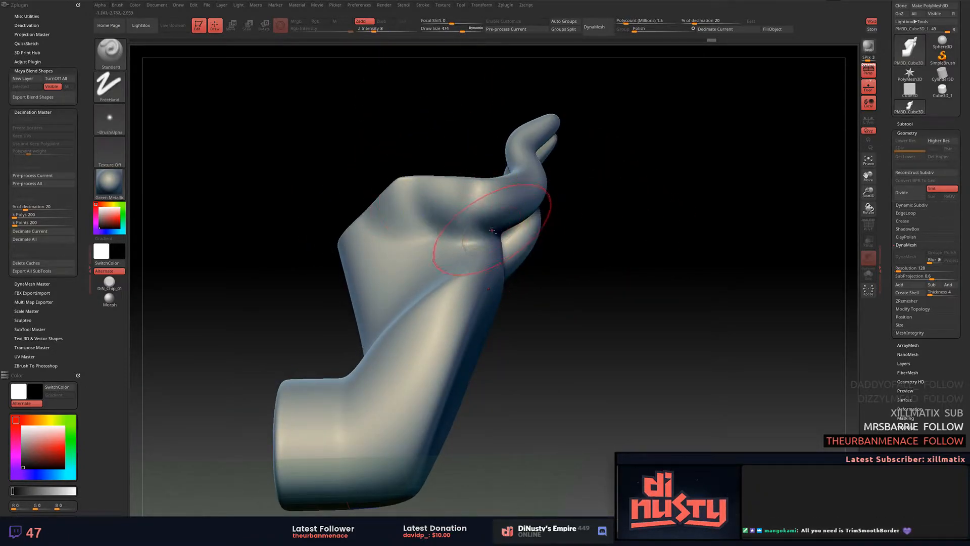
{"action": "mouse_move", "coordinate": [422, 220]}
{"action": "left_mouse_down"}
{"action": "mouse_move", "coordinate": [376, 225]}
{"action": "mouse_move", "coordinate": [383, 248]}
{"action": "left_mouse_up"}
{"action": "mouse_move", "coordinate": [652, 258]}
{"action": "left_mouse_down"}
{"action": "mouse_move", "coordinate": [535, 266]}
{"action": "mouse_move", "coordinate": [445, 239]}
{"action": "mouse_move", "coordinate": [456, 306]}
{"action": "mouse_move", "coordinate": [415, 330]}
{"action": "mouse_move", "coordinate": [451, 325]}
{"action": "mouse_move", "coordinate": [421, 348]}
{"action": "left_mouse_up"}
{"action": "mouse_move", "coordinate": [454, 241]}
{"action": "left_mouse_down"}
{"action": "mouse_move", "coordinate": [420, 329]}
{"action": "mouse_move", "coordinate": [430, 316]}
{"action": "mouse_move", "coordinate": [425, 342]}
{"action": "left_mouse_up"}
{"action": "left_click_drag", "start_coordinate": [463, 223], "coordinate": [457, 319]}
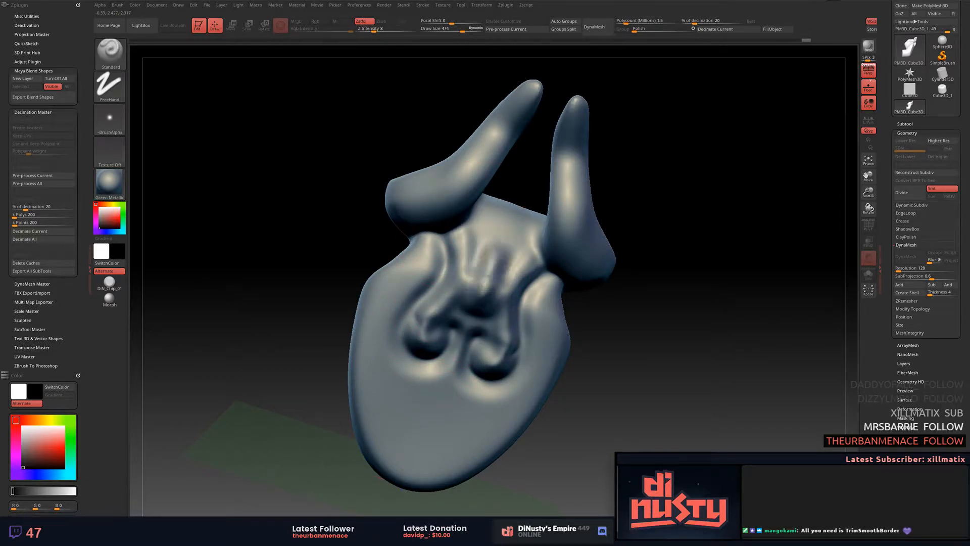
Set the draw size to 335, add crease lines around the eye sockets, and smooth the outer creases.
{"action": "mouse_move", "coordinate": [703, 258]}
{"action": "left_mouse_down"}
{"action": "mouse_move", "coordinate": [697, 180]}
{"action": "mouse_move", "coordinate": [715, 174]}
{"action": "mouse_move", "coordinate": [681, 220]}
{"action": "left_mouse_up"}
{"action": "left_click_drag", "start_coordinate": [520, 367], "coordinate": [519, 397]}
{"action": "key", "text": "ctrl+z"}
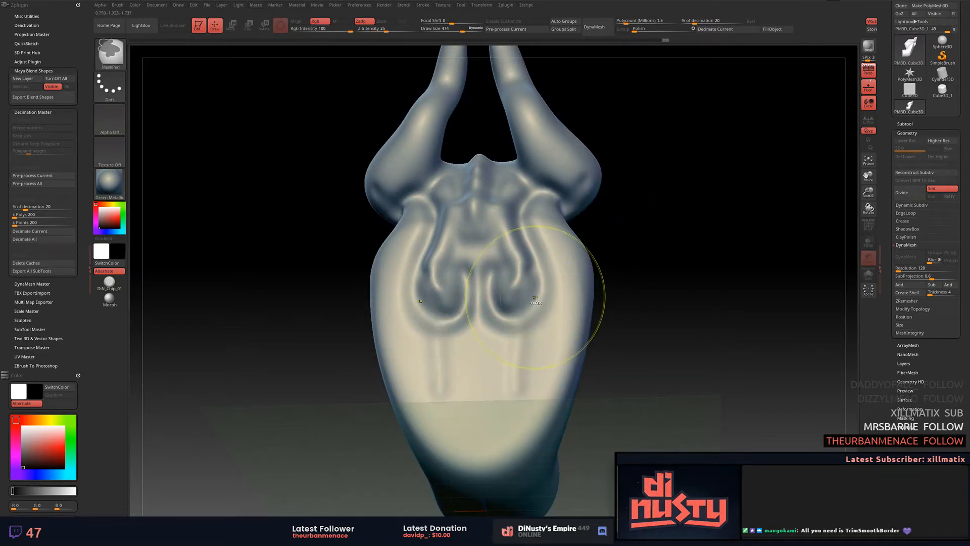
{"action": "key", "text": "ctrl+z"}
{"action": "mouse_move", "coordinate": [523, 304]}
{"action": "left_mouse_down"}
{"action": "mouse_move", "coordinate": [523, 380]}
{"action": "mouse_move", "coordinate": [551, 320]}
{"action": "mouse_move", "coordinate": [538, 306]}
{"action": "mouse_move", "coordinate": [541, 314]}
{"action": "mouse_move", "coordinate": [525, 309]}
{"action": "left_mouse_up"}
{"action": "key", "text": "space"}
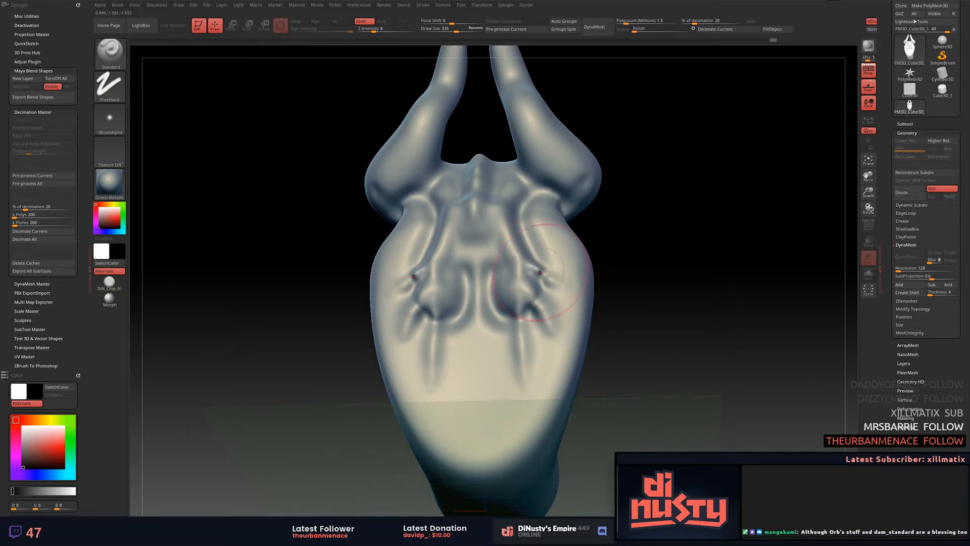
{"action": "left_click_drag", "start_coordinate": [541, 273], "coordinate": [548, 281], "text": "shift"}
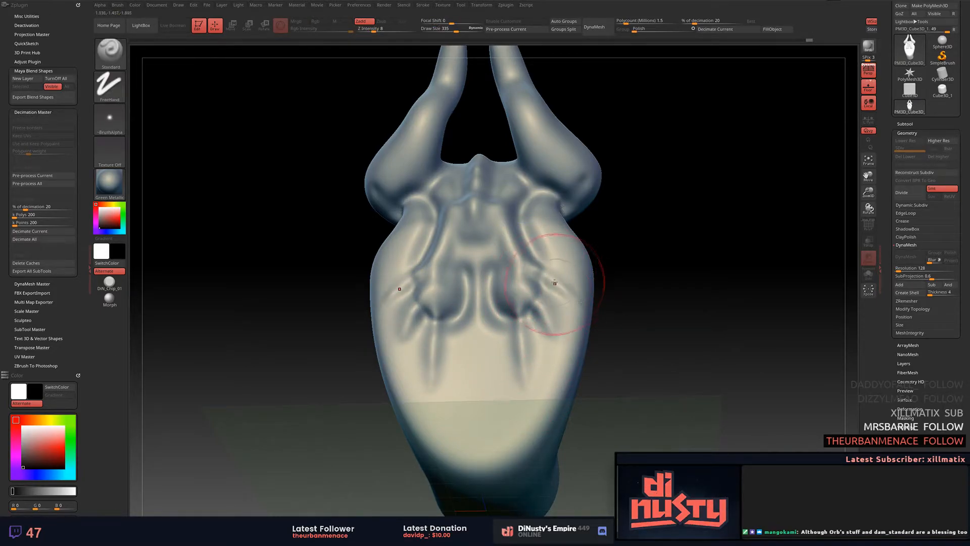
Bring the whole head into view and select the Move brush.
{"action": "mouse_move", "coordinate": [688, 275]}
{"action": "left_mouse_down"}
{"action": "mouse_move", "coordinate": [672, 267]}
{"action": "mouse_move", "coordinate": [722, 270]}
{"action": "mouse_move", "coordinate": [675, 238]}
{"action": "mouse_move", "coordinate": [686, 251]}
{"action": "mouse_move", "coordinate": [708, 232]}
{"action": "mouse_move", "coordinate": [718, 253]}
{"action": "mouse_move", "coordinate": [753, 275]}
{"action": "mouse_move", "coordinate": [693, 277]}
{"action": "mouse_move", "coordinate": [733, 286]}
{"action": "mouse_move", "coordinate": [715, 258]}
{"action": "mouse_move", "coordinate": [716, 234]}
{"action": "mouse_move", "coordinate": [760, 252]}
{"action": "left_mouse_up"}
{"action": "left_click_drag", "start_coordinate": [663, 239], "coordinate": [733, 195], "text": "alt"}
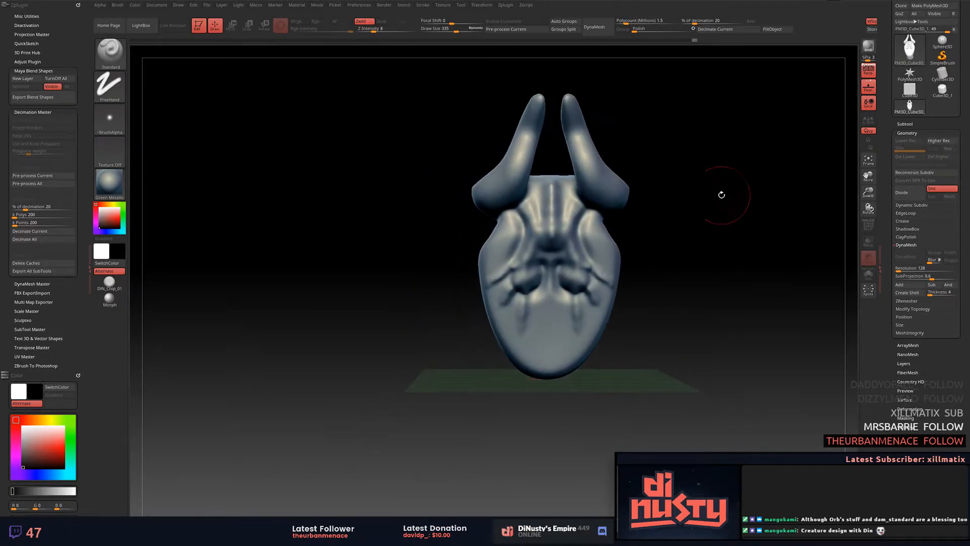
{"action": "key", "text": "b"}
{"action": "key", "text": "m"}
{"action": "key", "text": "v"}
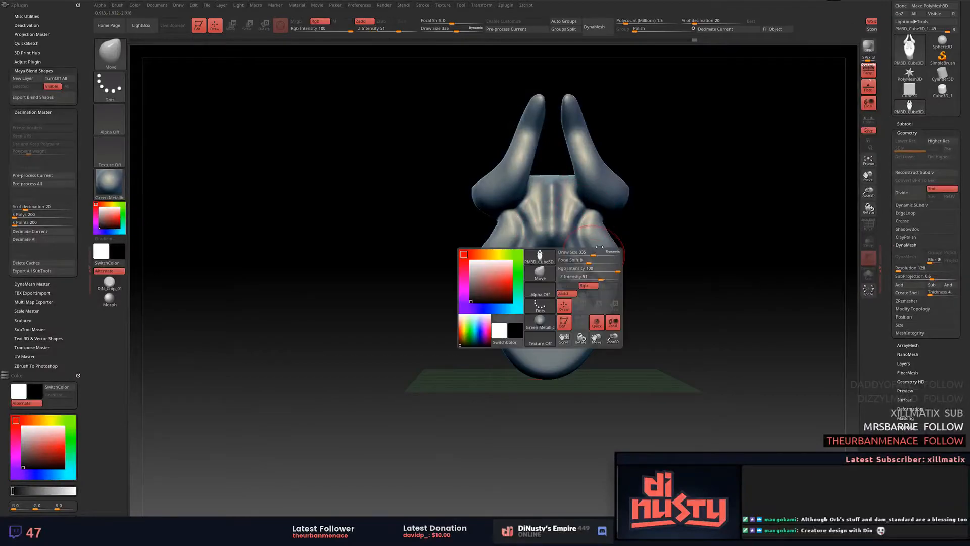
{"action": "left_click_drag", "start_coordinate": [599, 250], "coordinate": [602, 250]}
{"action": "key", "text": "b"}
{"action": "key", "text": "m"}
{"action": "key", "text": "v"}
Try pulling the side of the head and the horn outward with the Move brush, undoing both pulls.
{"action": "mouse_move", "coordinate": [683, 250]}
{"action": "left_mouse_down"}
{"action": "mouse_move", "coordinate": [610, 260]}
{"action": "mouse_move", "coordinate": [739, 262]}
{"action": "left_mouse_up"}
{"action": "key", "text": "ctrl+z"}
{"action": "left_click_drag", "start_coordinate": [620, 167], "coordinate": [693, 117]}
{"action": "key", "text": "ctrl+z"}
Set the Move brush's draw size to 815 and reshape the face and the side of the head below the horns.
{"action": "left_click_drag", "start_coordinate": [664, 261], "coordinate": [712, 259]}
{"action": "key", "text": "space"}
{"action": "left_click_drag", "start_coordinate": [667, 260], "coordinate": [681, 262]}
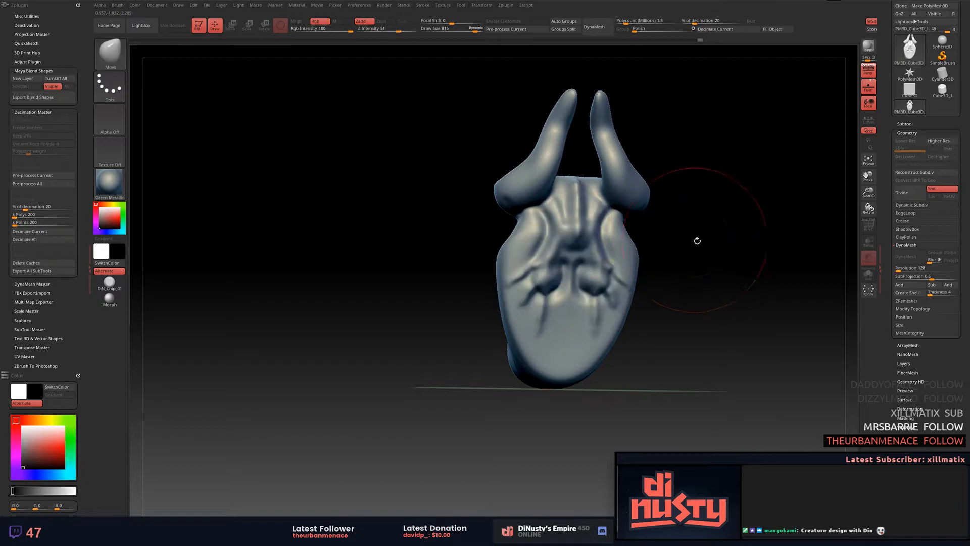
{"action": "left_click_drag", "start_coordinate": [693, 241], "coordinate": [619, 254]}
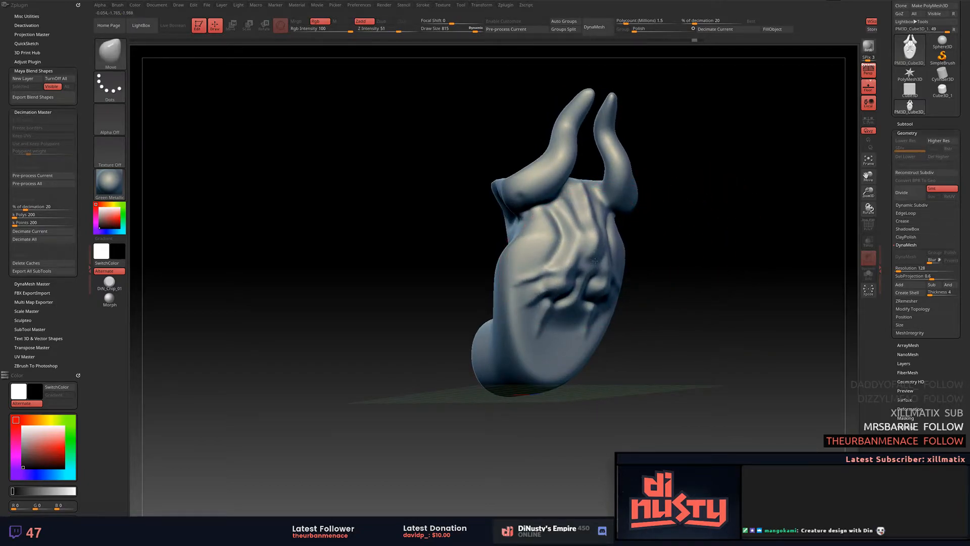
{"action": "left_click_drag", "start_coordinate": [557, 327], "coordinate": [582, 328]}
{"action": "left_click_drag", "start_coordinate": [592, 242], "coordinate": [699, 229]}
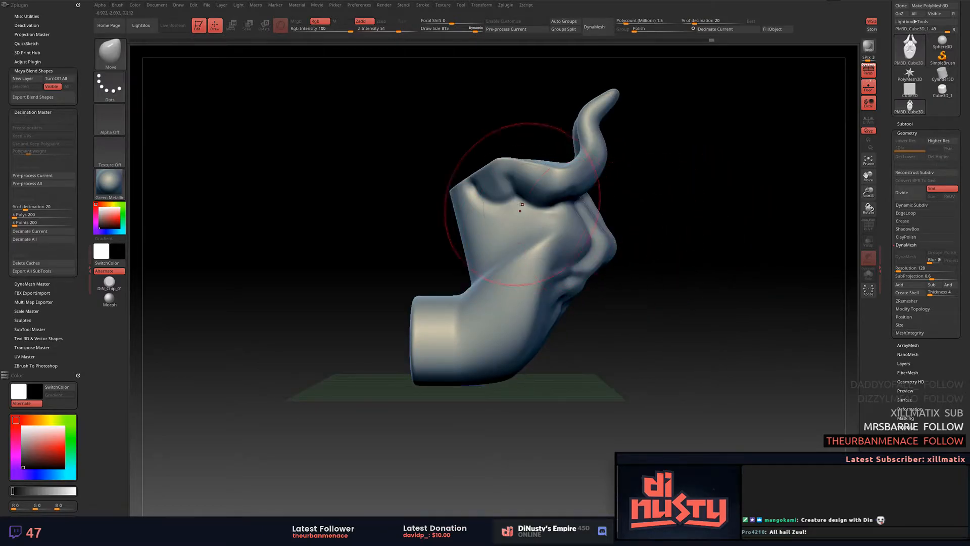
{"action": "left_click_drag", "start_coordinate": [509, 217], "coordinate": [527, 210]}
Pull the lower face outward on both sides to form a wide jaw.
{"action": "left_click_drag", "start_coordinate": [673, 198], "coordinate": [617, 225]}
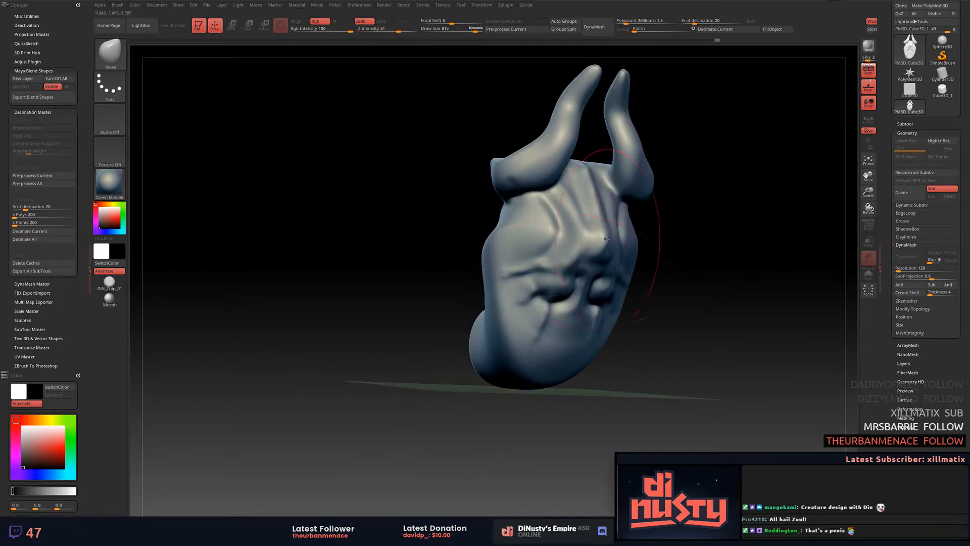
{"action": "left_click_drag", "start_coordinate": [507, 337], "coordinate": [466, 340]}
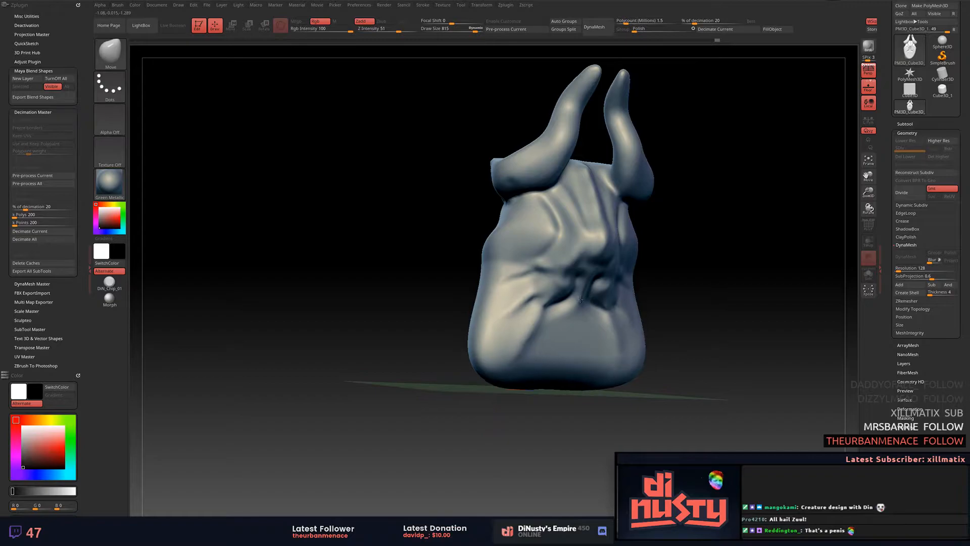
{"action": "left_click_drag", "start_coordinate": [549, 373], "coordinate": [509, 365]}
Reduce the Move brush's draw size to 638 and reshape the cheeks and the horn bases.
{"action": "left_click_drag", "start_coordinate": [700, 273], "coordinate": [676, 264]}
{"action": "mouse_move", "coordinate": [720, 237]}
{"action": "left_mouse_down"}
{"action": "mouse_move", "coordinate": [721, 228]}
{"action": "mouse_move", "coordinate": [706, 232]}
{"action": "mouse_move", "coordinate": [701, 221]}
{"action": "mouse_move", "coordinate": [708, 247]}
{"action": "mouse_move", "coordinate": [687, 241]}
{"action": "mouse_move", "coordinate": [723, 202]}
{"action": "mouse_move", "coordinate": [744, 195]}
{"action": "mouse_move", "coordinate": [711, 231]}
{"action": "left_mouse_up"}
{"action": "key", "text": "s"}
{"action": "left_click_drag", "start_coordinate": [576, 295], "coordinate": [621, 279]}
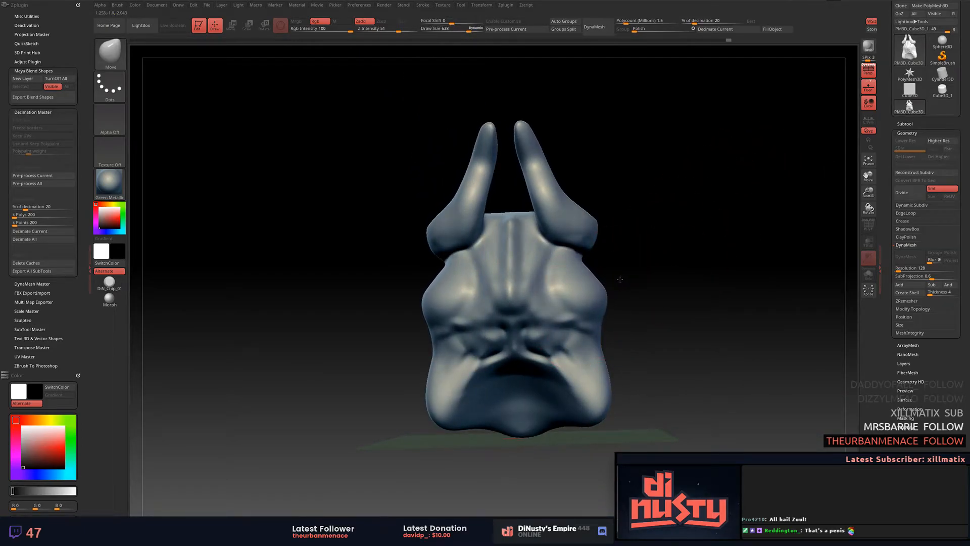
{"action": "left_click_drag", "start_coordinate": [572, 203], "coordinate": [592, 195]}
{"action": "mouse_move", "coordinate": [694, 182]}
{"action": "left_mouse_down"}
{"action": "mouse_move", "coordinate": [650, 204]}
{"action": "mouse_move", "coordinate": [741, 158]}
{"action": "mouse_move", "coordinate": [767, 65]}
{"action": "left_mouse_up"}
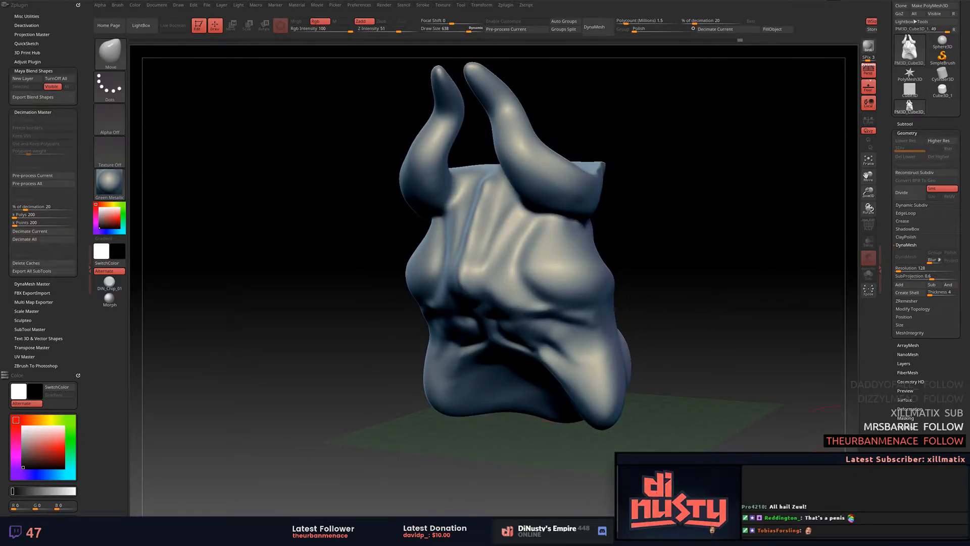
{"action": "mouse_move", "coordinate": [625, 222]}
{"action": "left_mouse_down"}
{"action": "mouse_move", "coordinate": [759, 188]}
{"action": "mouse_move", "coordinate": [752, 166]}
{"action": "mouse_move", "coordinate": [762, 144]}
{"action": "left_mouse_up"}
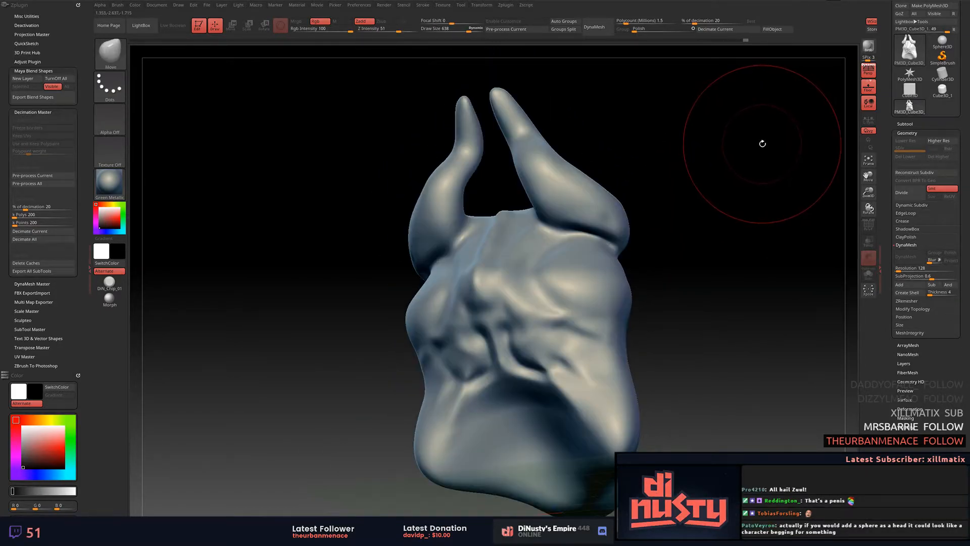
{"action": "key", "text": "alt+Tab"}
{"action": "key", "text": "Tab"}
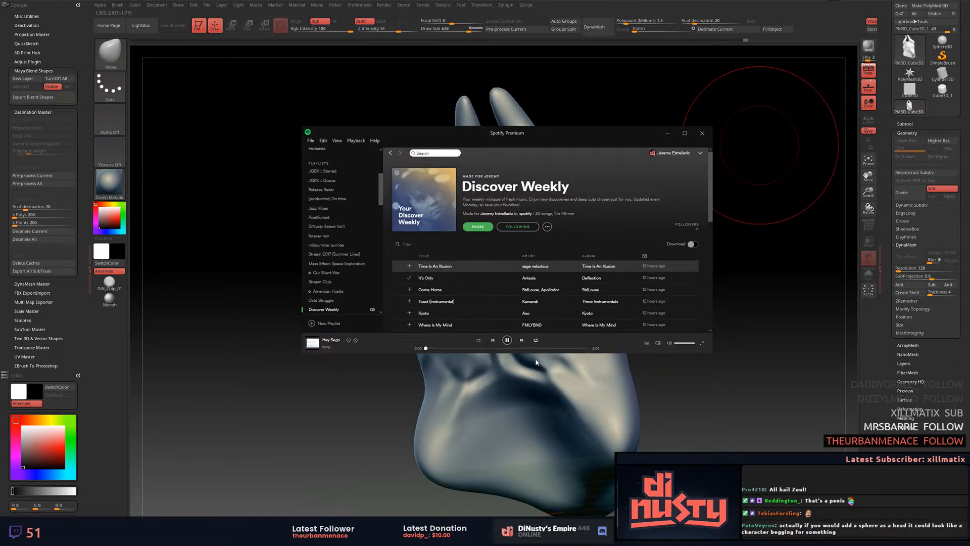
{"action": "left_click", "coordinate": [714, 407]}
Pull the cheeks beside the eye sockets outward so the middle of the face is wider than the jaw.
{"action": "mouse_move", "coordinate": [745, 298]}
{"action": "left_mouse_down", "text": "alt"}
{"action": "mouse_move", "coordinate": [721, 249]}
{"action": "mouse_move", "coordinate": [741, 261]}
{"action": "mouse_move", "coordinate": [689, 223]}
{"action": "mouse_move", "coordinate": [719, 210]}
{"action": "mouse_move", "coordinate": [727, 220]}
{"action": "mouse_move", "coordinate": [699, 222]}
{"action": "mouse_move", "coordinate": [735, 199]}
{"action": "mouse_move", "coordinate": [697, 173]}
{"action": "mouse_move", "coordinate": [710, 195]}
{"action": "mouse_move", "coordinate": [694, 209]}
{"action": "mouse_move", "coordinate": [712, 195]}
{"action": "mouse_move", "coordinate": [756, 228]}
{"action": "mouse_move", "coordinate": [735, 200]}
{"action": "mouse_move", "coordinate": [814, 190]}
{"action": "mouse_move", "coordinate": [788, 192]}
{"action": "left_mouse_up", "text": "alt"}
{"action": "left_click_drag", "start_coordinate": [590, 332], "coordinate": [637, 337]}
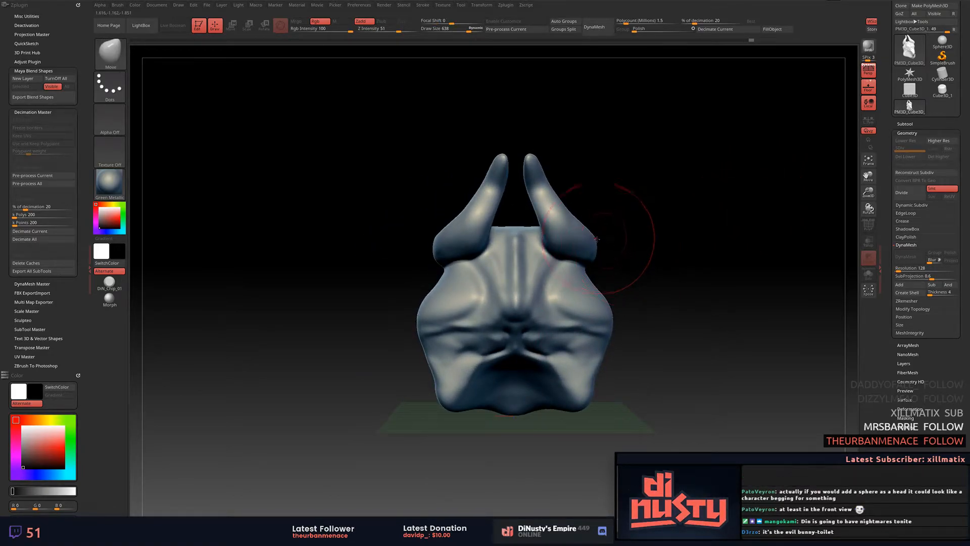
{"action": "mouse_move", "coordinate": [637, 253]}
{"action": "left_mouse_down"}
{"action": "mouse_move", "coordinate": [658, 238]}
{"action": "mouse_move", "coordinate": [581, 283]}
{"action": "left_mouse_up"}
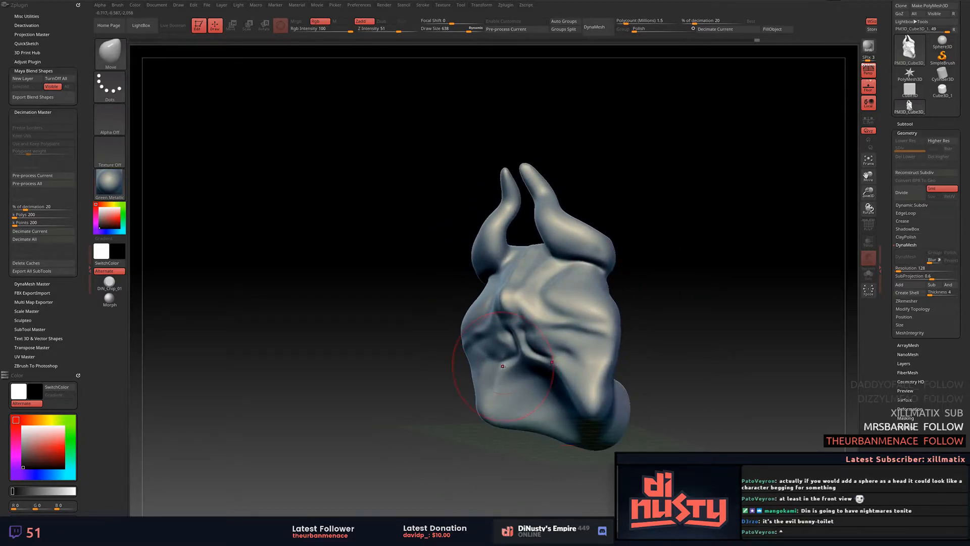
{"action": "left_click_drag", "start_coordinate": [665, 325], "coordinate": [742, 284]}
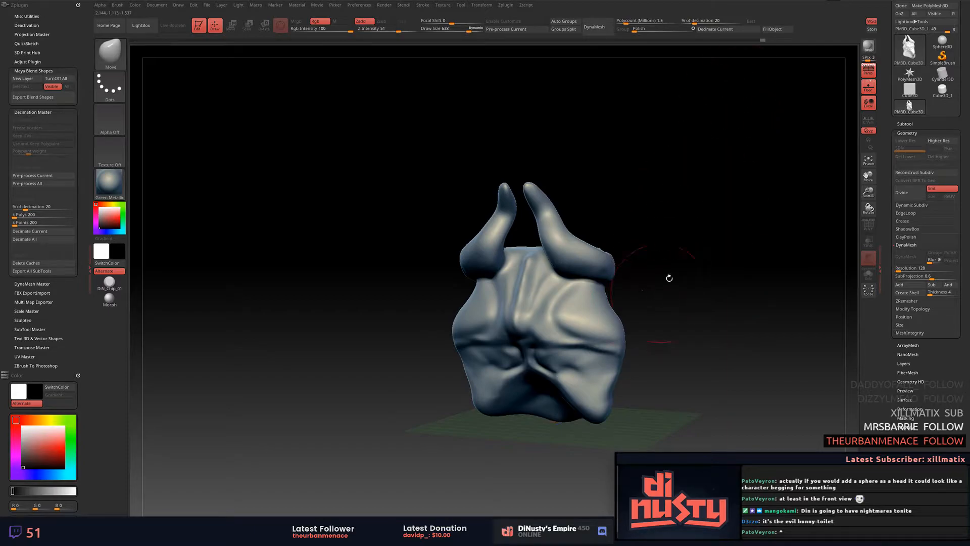
Turn on PolyFrame and examine the polygon grid around the brow, forehead and cheeks up close.
{"action": "key", "text": "shift+f"}
{"action": "key", "text": "f"}
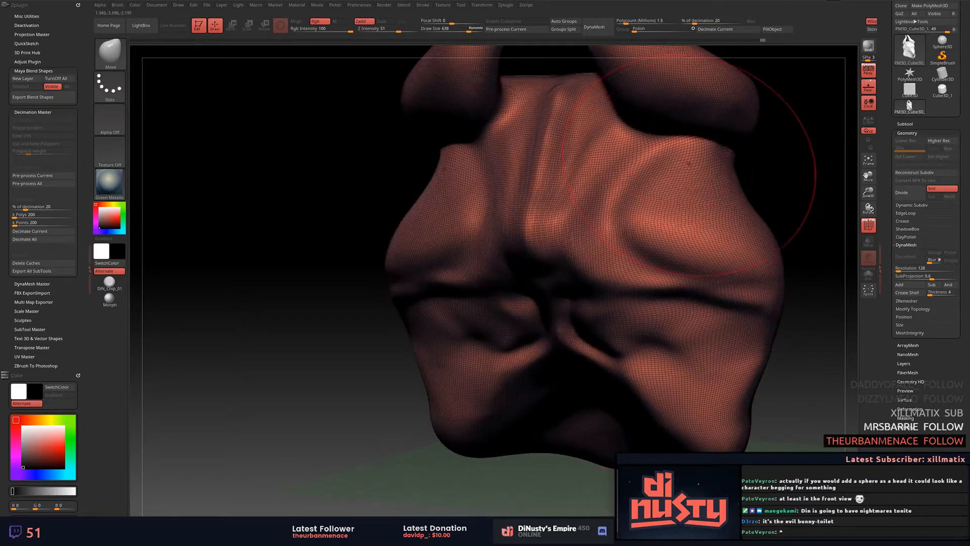
{"action": "right_click_drag", "start_coordinate": [691, 162], "coordinate": [733, 167]}
{"action": "right_click_drag", "start_coordinate": [656, 177], "coordinate": [562, 328], "text": "alt"}
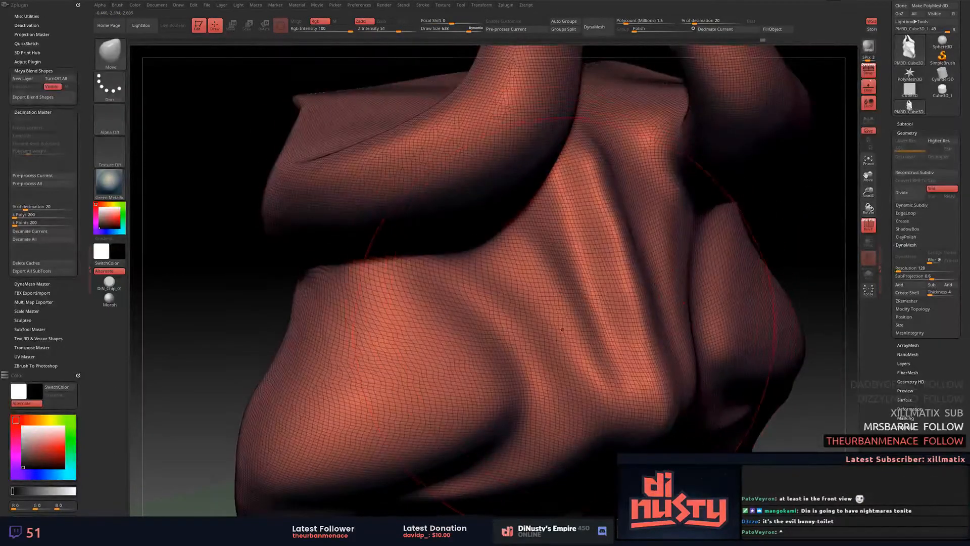
{"action": "mouse_move", "coordinate": [624, 241]}
{"action": "right_mouse_down"}
{"action": "mouse_move", "coordinate": [530, 230]}
{"action": "mouse_move", "coordinate": [579, 173]}
{"action": "mouse_move", "coordinate": [507, 303]}
{"action": "right_mouse_up"}
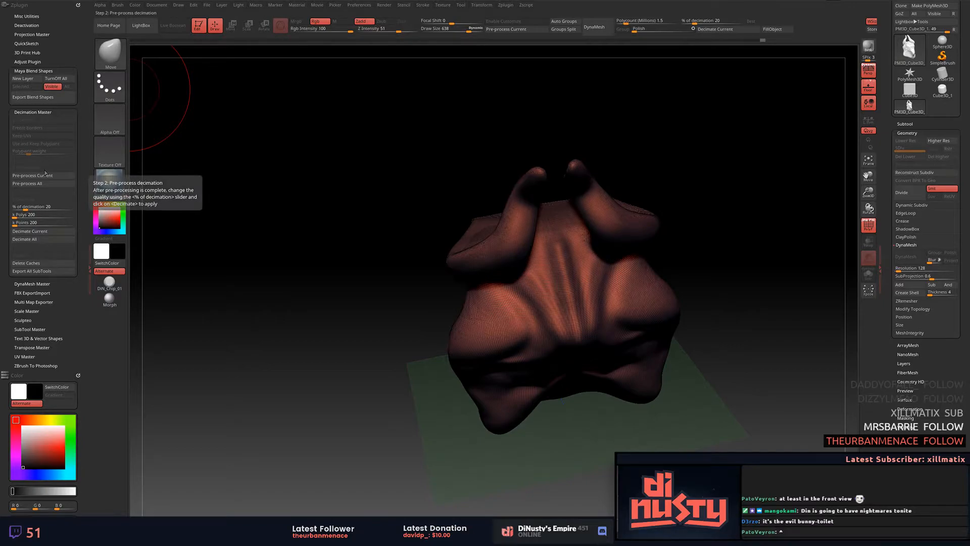
In DynaMesh Master, set the polycount to 0.5 million and remesh the model with DynaMesh.
{"action": "left_click", "coordinate": [53, 112]}
{"action": "left_click", "coordinate": [45, 120]}
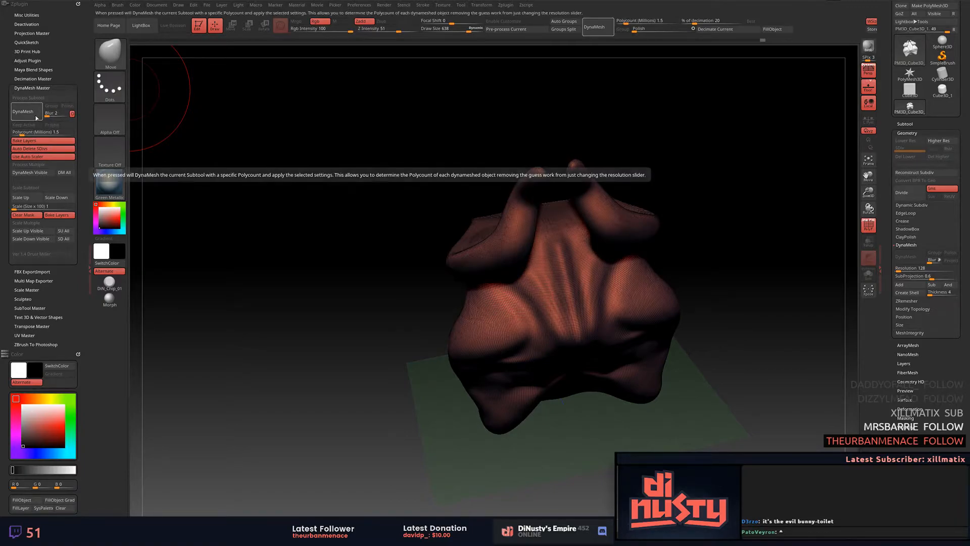
{"action": "left_click", "coordinate": [20, 134]}
{"action": "key", "text": "Return"}
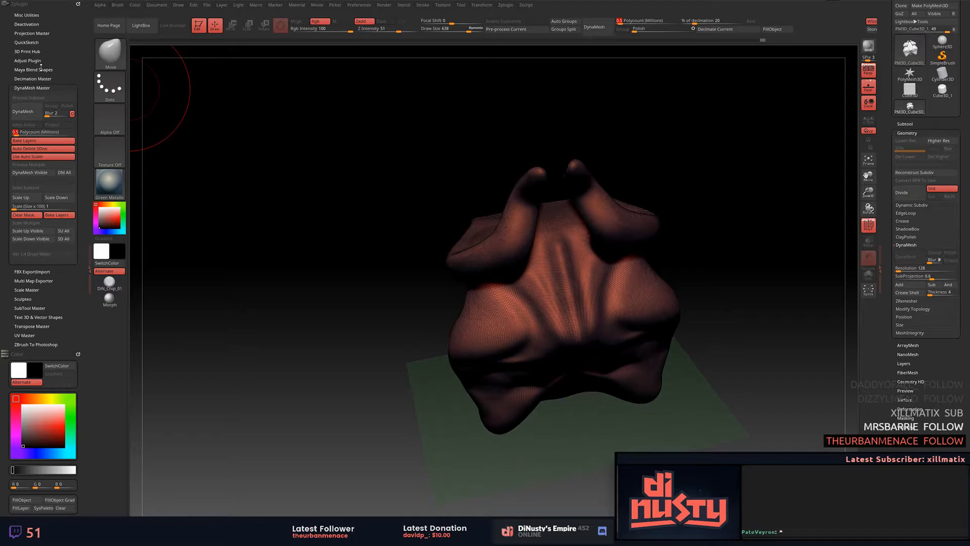
{"action": "left_click", "coordinate": [47, 115]}
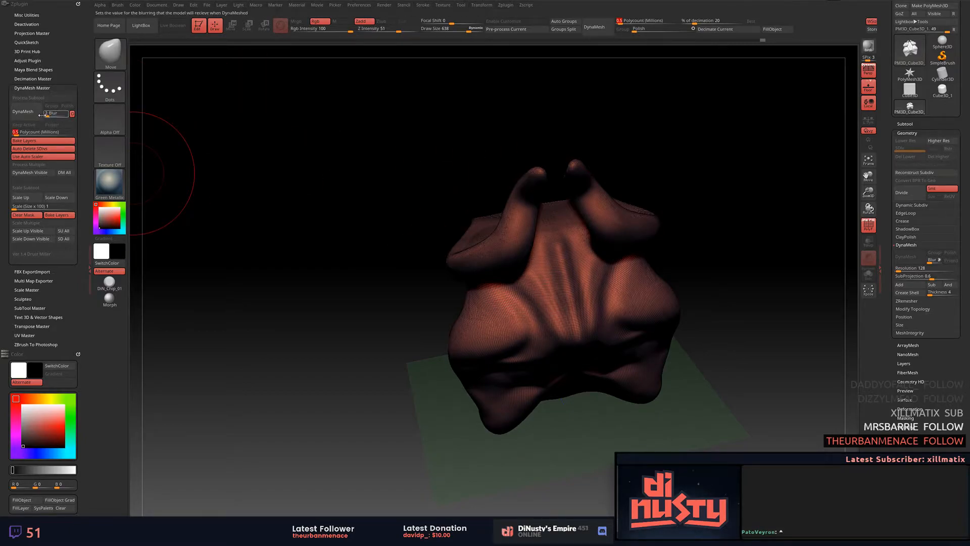
{"action": "left_click", "coordinate": [38, 116]}
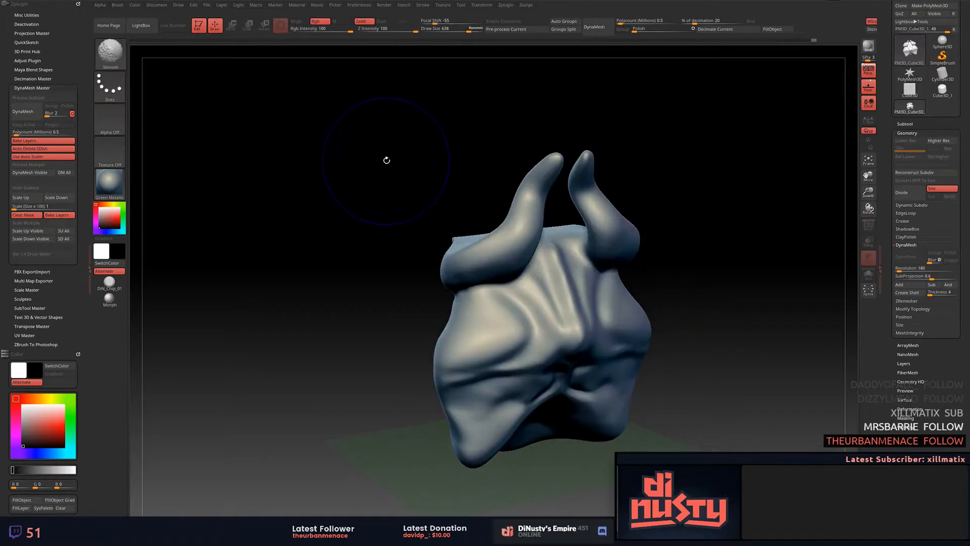
Show the remeshed model's polygon wireframe up close below the horns and set the draw size to 158.
{"action": "mouse_move", "coordinate": [406, 200]}
{"action": "left_mouse_down"}
{"action": "mouse_move", "coordinate": [433, 151]}
{"action": "mouse_move", "coordinate": [575, 178]}
{"action": "left_mouse_up"}
{"action": "key", "text": "shift+f"}
{"action": "mouse_move", "coordinate": [439, 258]}
{"action": "right_mouse_down", "text": "alt"}
{"action": "mouse_move", "coordinate": [452, 303]}
{"action": "mouse_move", "coordinate": [490, 243]}
{"action": "mouse_move", "coordinate": [522, 236]}
{"action": "right_mouse_up", "text": "alt"}
{"action": "key", "text": "space"}
{"action": "left_click_drag", "start_coordinate": [523, 236], "coordinate": [498, 245]}
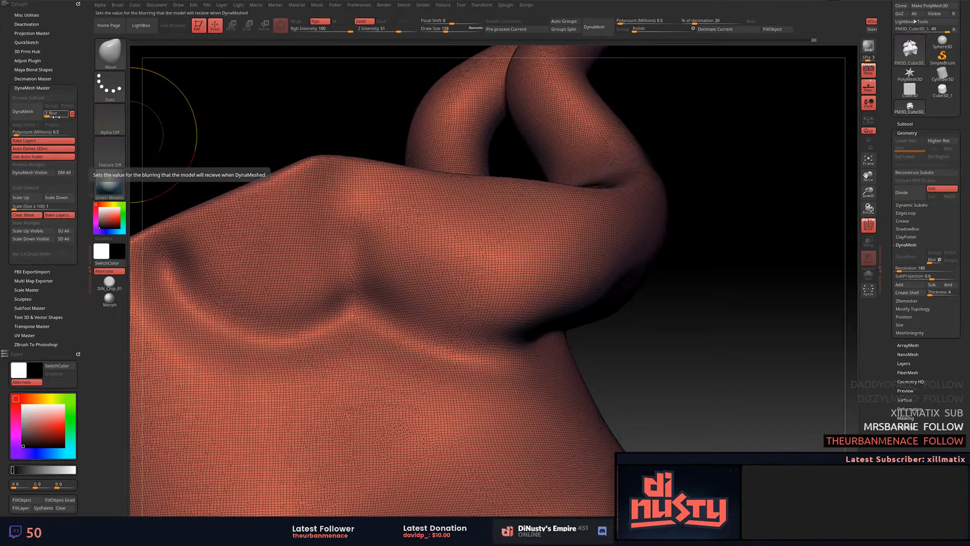
Undo the last DynaMesh remesh of the horned head.
{"action": "key", "text": "ctrl+z"}
{"action": "key", "text": "ctrl+z"}
{"action": "key", "text": "ctrl+z"}
{"action": "mouse_move", "coordinate": [447, 200]}
{"action": "right_mouse_down"}
{"action": "mouse_move", "coordinate": [399, 252]}
{"action": "mouse_move", "coordinate": [474, 226]}
{"action": "right_mouse_up"}
Switch to the Standard brush and set its Z Intensity to 35.
{"action": "key", "text": "b"}
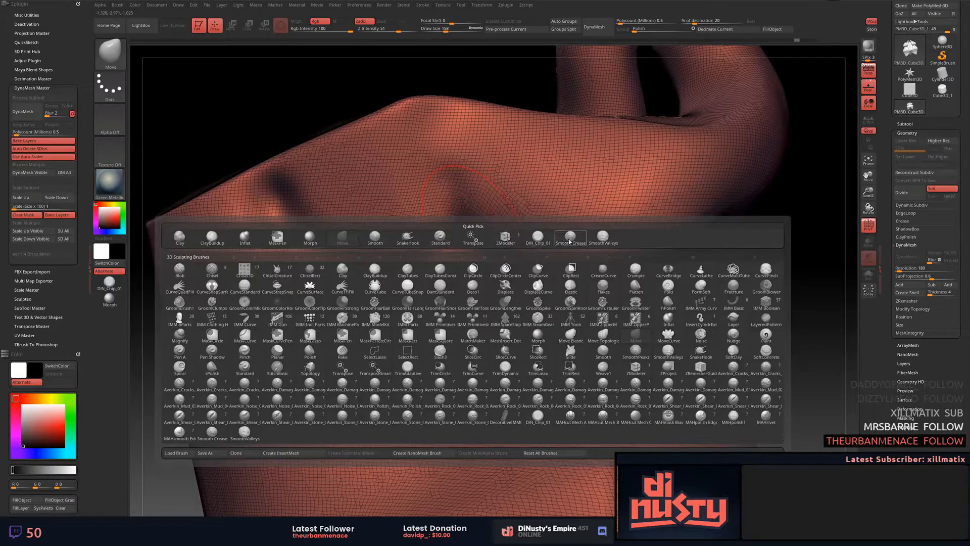
{"action": "left_click", "coordinate": [440, 236]}
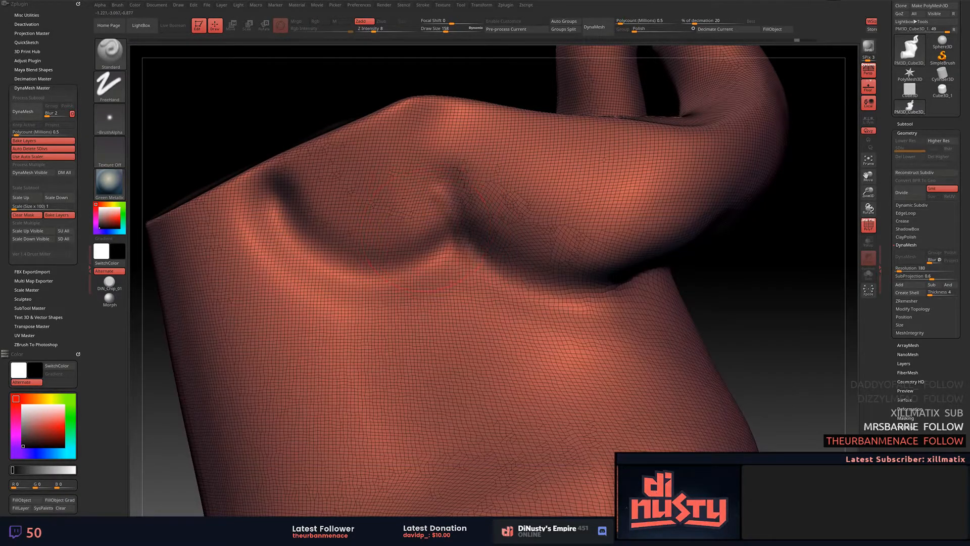
{"action": "right_click", "coordinate": [475, 242]}
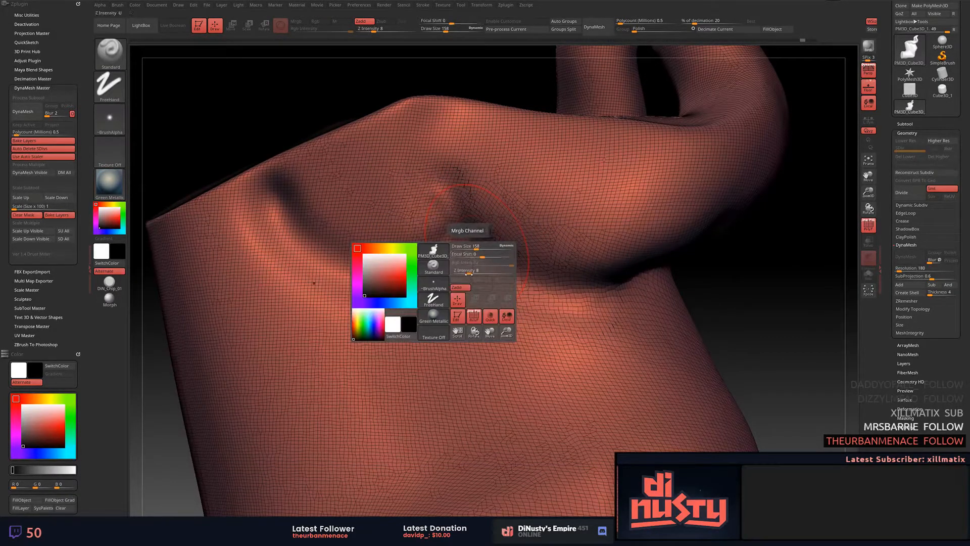
{"action": "left_click_drag", "start_coordinate": [484, 272], "coordinate": [488, 272]}
Sculpt a long curling spiral stroke from beneath the brow down across the cheek.
{"action": "left_click_drag", "start_coordinate": [511, 274], "coordinate": [576, 280]}
{"action": "key", "text": "ctrl+z"}
{"action": "mouse_move", "coordinate": [447, 244]}
{"action": "left_mouse_down"}
{"action": "mouse_move", "coordinate": [500, 269]}
{"action": "mouse_move", "coordinate": [601, 357]}
{"action": "mouse_move", "coordinate": [412, 321]}
{"action": "mouse_move", "coordinate": [434, 478]}
{"action": "mouse_move", "coordinate": [419, 401]}
{"action": "mouse_move", "coordinate": [429, 403]}
{"action": "left_mouse_up"}
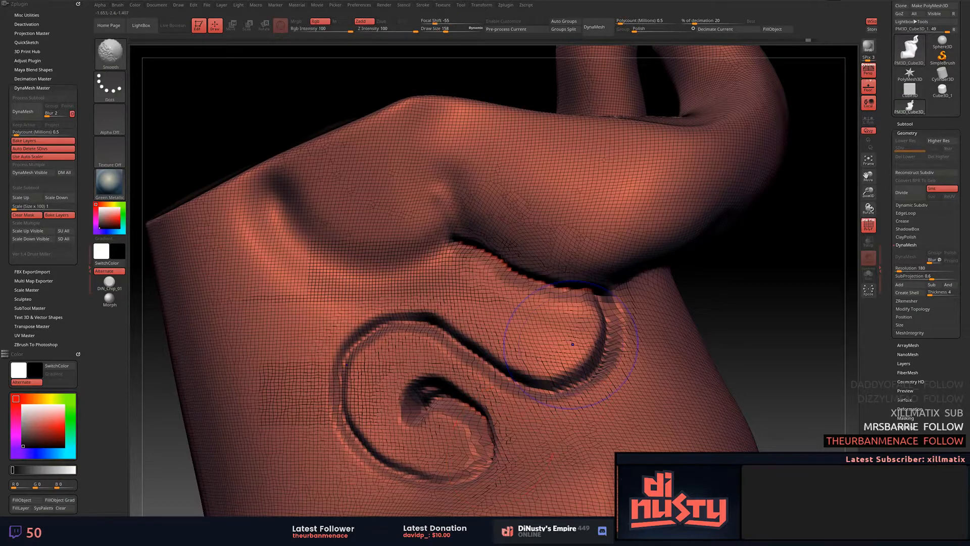
Turn off PolyFrame, try smoothing the spiral stroke on the cheek, and undo the smoothing.
{"action": "key", "text": "shift+f"}
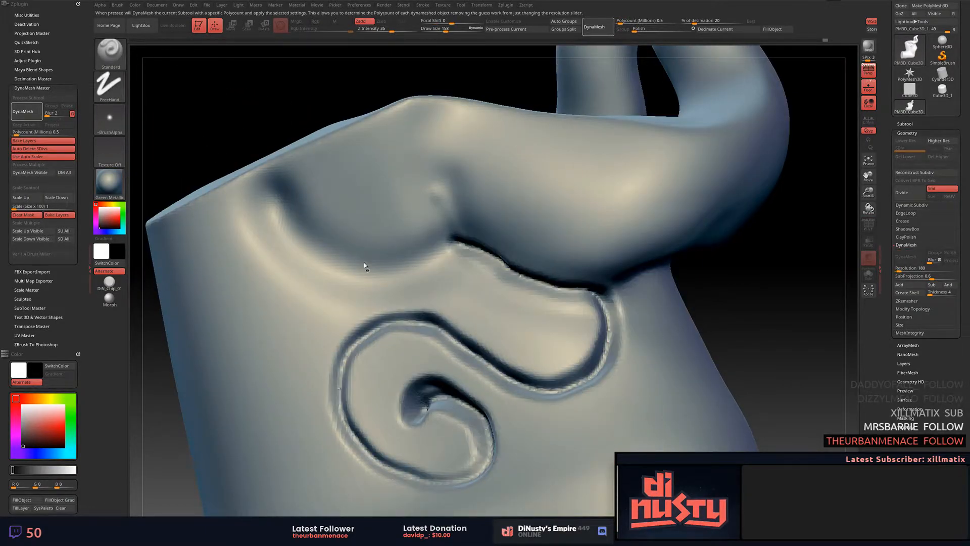
{"action": "right_click_drag", "start_coordinate": [356, 281], "coordinate": [371, 198], "text": "alt"}
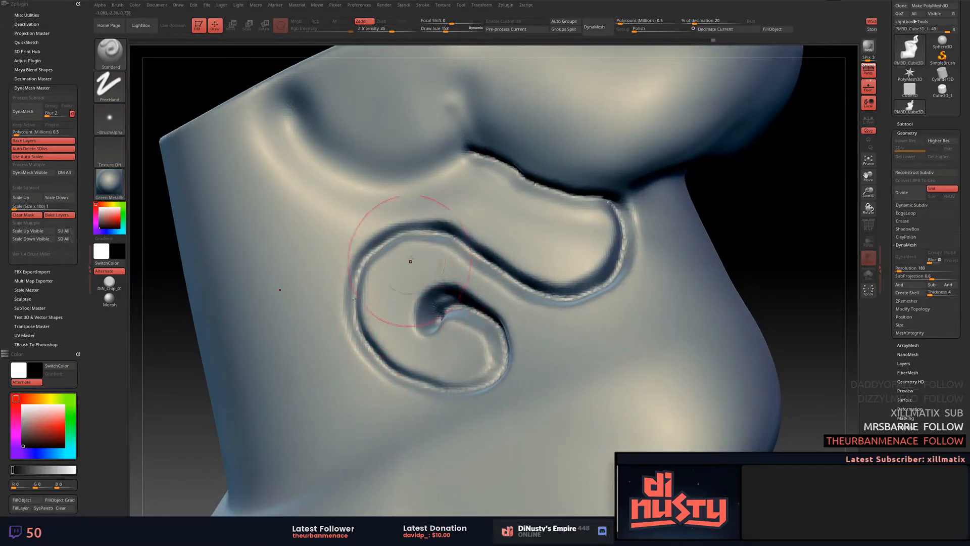
{"action": "left_click_drag", "start_coordinate": [455, 231], "coordinate": [435, 371], "text": "shift"}
{"action": "key", "text": "ctrl+z"}
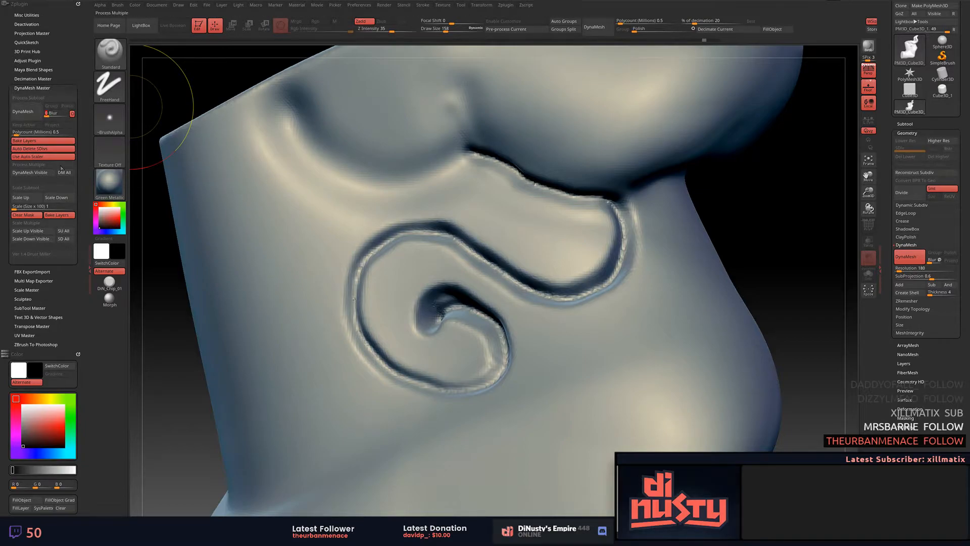
Remesh the head with DynaMesh Master at Blur 0 and smooth the edges of the spiral stroke.
{"action": "right_click_drag", "start_coordinate": [347, 183], "coordinate": [413, 161]}
{"action": "key", "text": "shift+f"}
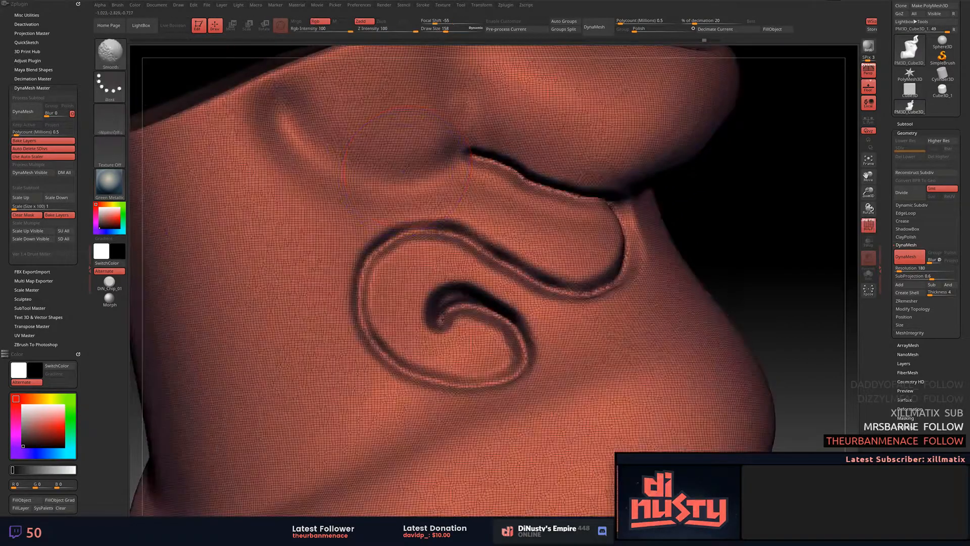
{"action": "key", "text": "ctrl+z"}
{"action": "left_click", "coordinate": [24, 111]}
{"action": "mouse_move", "coordinate": [435, 171]}
{"action": "right_mouse_down"}
{"action": "mouse_move", "coordinate": [445, 196]}
{"action": "mouse_move", "coordinate": [489, 183]}
{"action": "mouse_move", "coordinate": [509, 198]}
{"action": "right_mouse_up"}
{"action": "key", "text": "shift+f"}
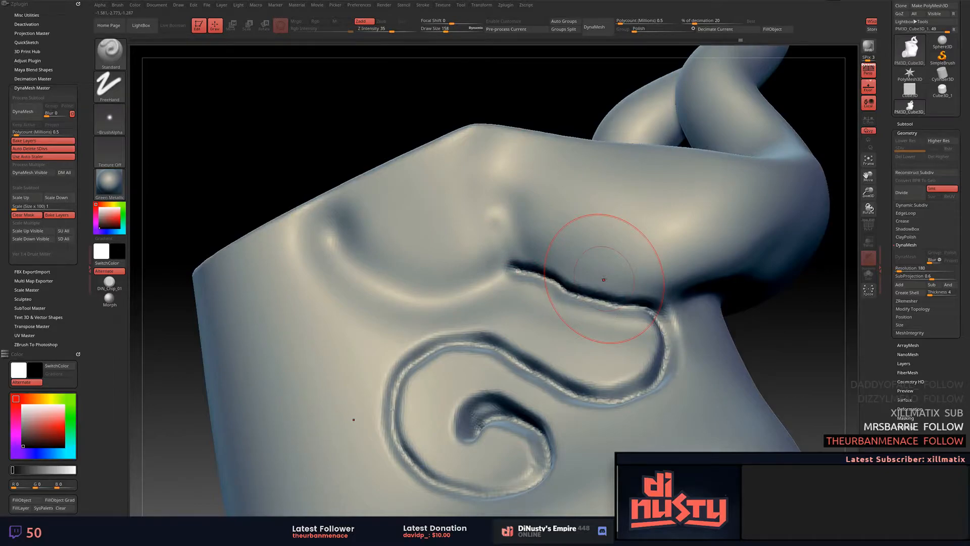
{"action": "mouse_move", "coordinate": [512, 277]}
{"action": "left_mouse_down", "text": "shift"}
{"action": "mouse_move", "coordinate": [563, 290]}
{"action": "mouse_move", "coordinate": [652, 376]}
{"action": "mouse_move", "coordinate": [429, 330]}
{"action": "mouse_move", "coordinate": [539, 471]}
{"action": "left_mouse_up", "text": "shift"}
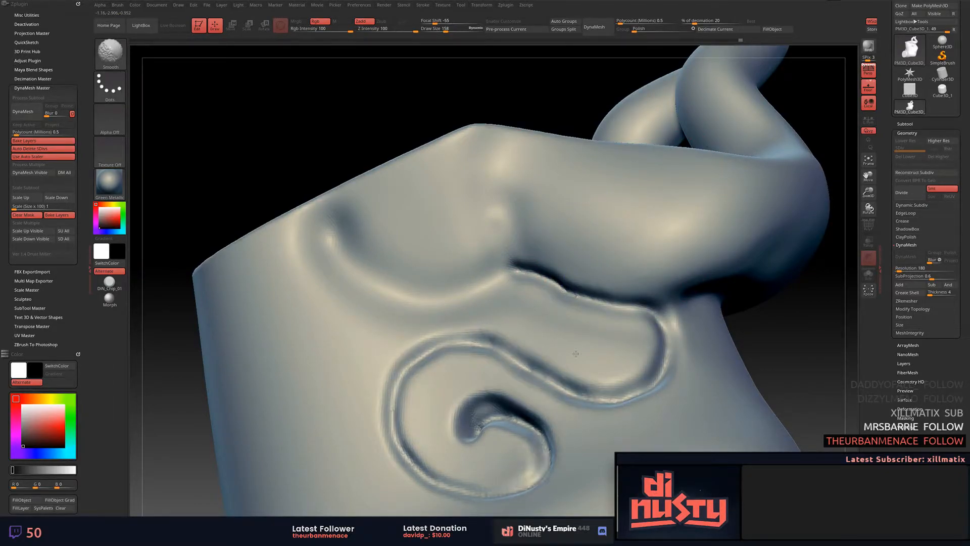
Undo the smoothing, the remeshing and the spiral stroke on the cheek.
{"action": "key", "text": "ctrl+z"}
{"action": "key", "text": "ctrl+z"}
{"action": "key", "text": "ctrl+z"}
{"action": "key", "text": "ctrl+z"}
{"action": "key", "text": "ctrl+z"}
{"action": "key", "text": "ctrl+z"}
{"action": "key", "text": "ctrl+z"}
{"action": "key", "text": "ctrl+z"}
{"action": "key", "text": "ctrl+z"}
{"action": "key", "text": "ctrl+z"}
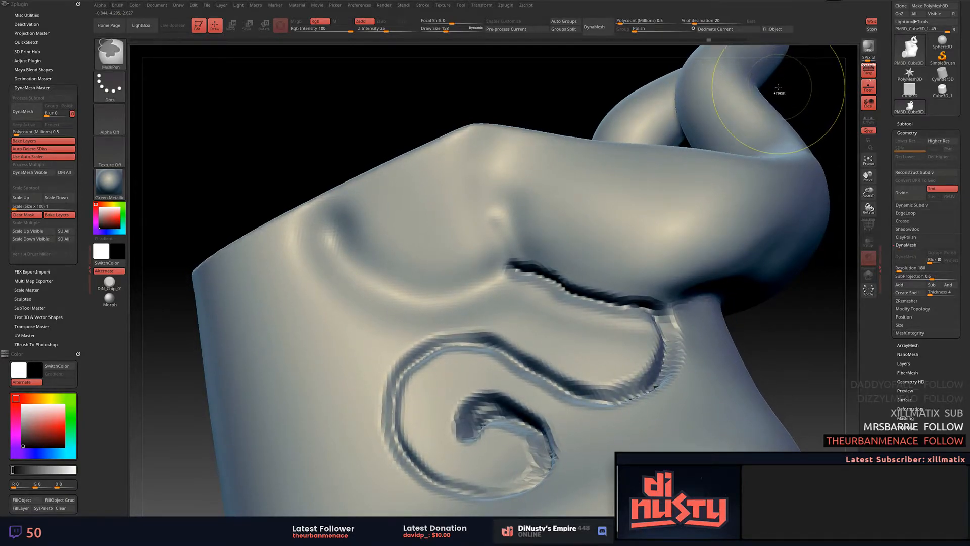
{"action": "key", "text": "ctrl+z"}
{"action": "key", "text": "ctrl+z"}
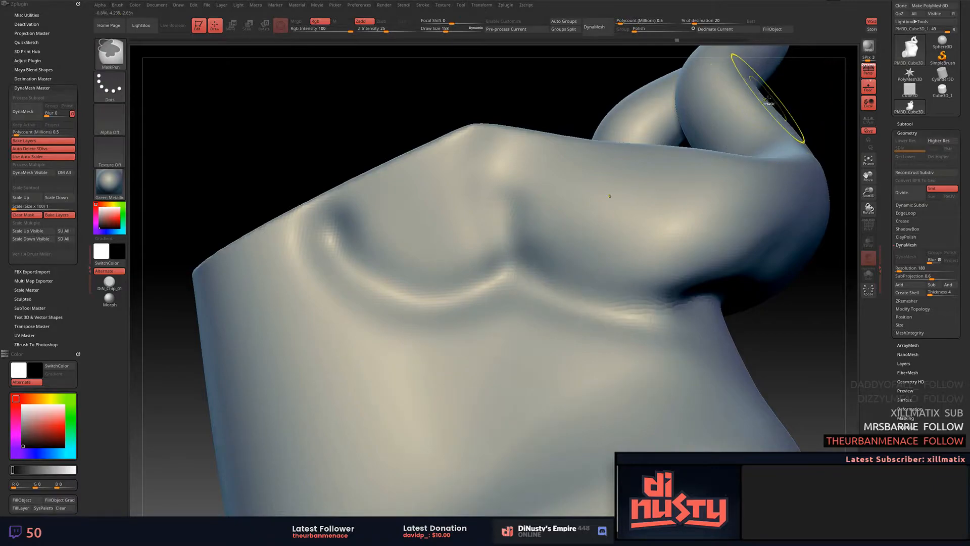
{"action": "key", "text": "ctrl+z"}
{"action": "mouse_move", "coordinate": [150, 350]}
{"action": "left_mouse_down", "text": "alt"}
{"action": "mouse_move", "coordinate": [165, 305]}
{"action": "mouse_move", "coordinate": [180, 302]}
{"action": "left_mouse_up", "text": "alt"}
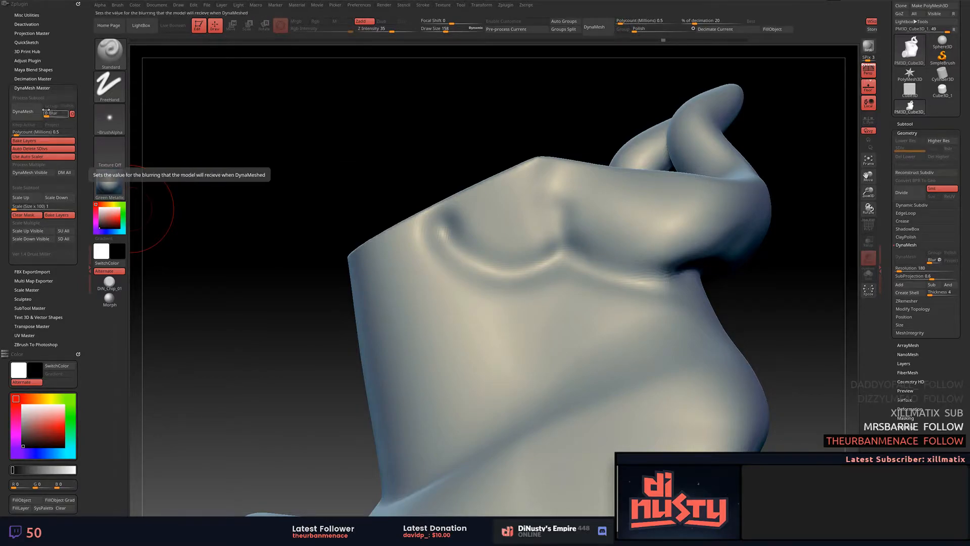
Turn on PolyFrame for the whole head, close the DynaMesh Master options and open those of Decimation Master.
{"action": "mouse_move", "coordinate": [111, 176]}
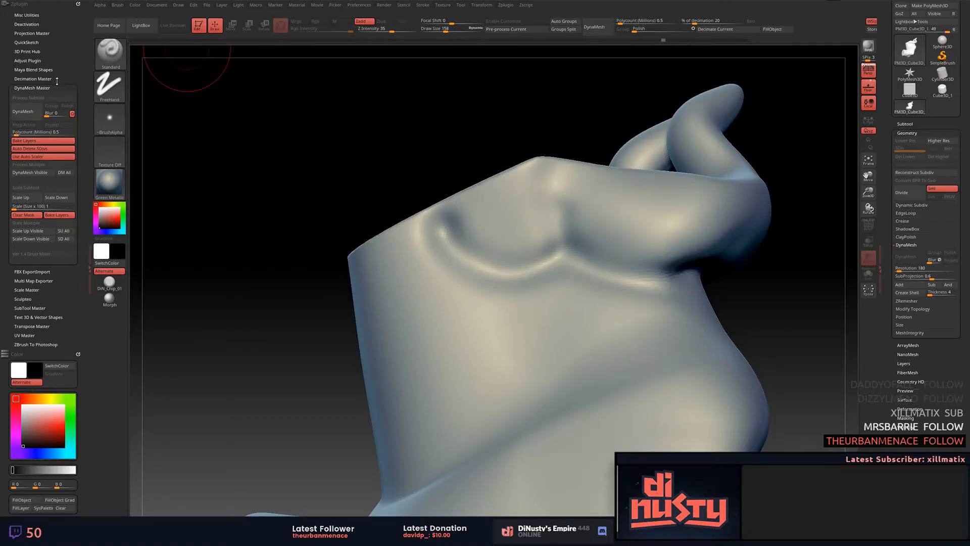
{"action": "mouse_move", "coordinate": [563, 173]}
{"action": "right_mouse_down", "text": "alt"}
{"action": "mouse_move", "coordinate": [581, 189]}
{"action": "mouse_move", "coordinate": [563, 194]}
{"action": "mouse_move", "coordinate": [549, 223]}
{"action": "mouse_move", "coordinate": [614, 233]}
{"action": "mouse_move", "coordinate": [576, 237]}
{"action": "mouse_move", "coordinate": [572, 251]}
{"action": "mouse_move", "coordinate": [520, 252]}
{"action": "mouse_move", "coordinate": [525, 285]}
{"action": "mouse_move", "coordinate": [581, 184]}
{"action": "right_mouse_up", "text": "alt"}
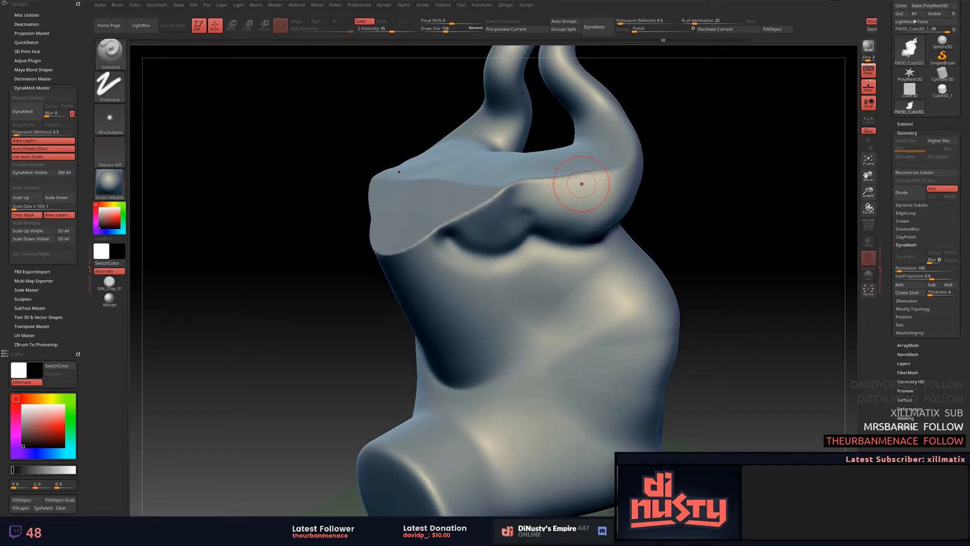
{"action": "left_click_drag", "start_coordinate": [656, 229], "coordinate": [685, 292]}
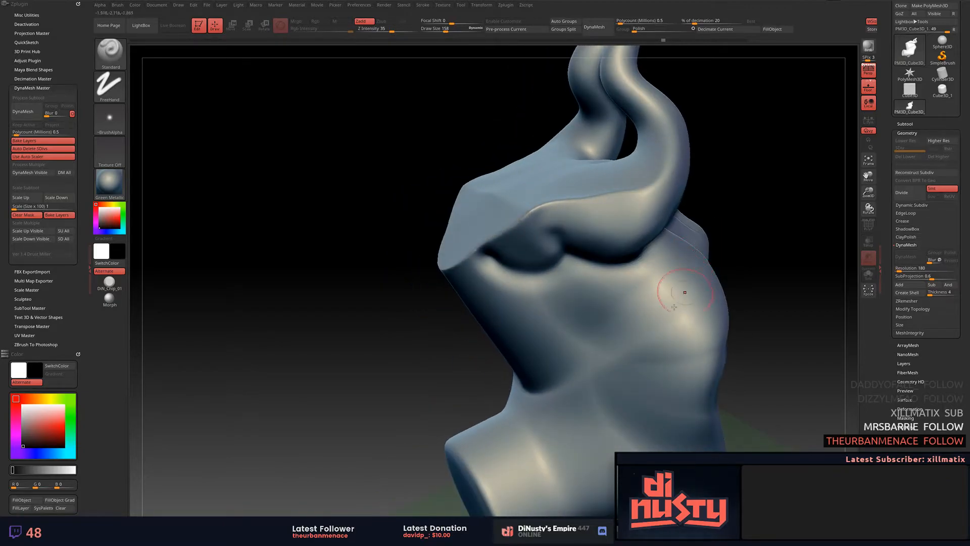
{"action": "left_click", "coordinate": [58, 88]}
{"action": "left_click_drag", "start_coordinate": [282, 169], "coordinate": [400, 135]}
{"action": "key", "text": "shift+f"}
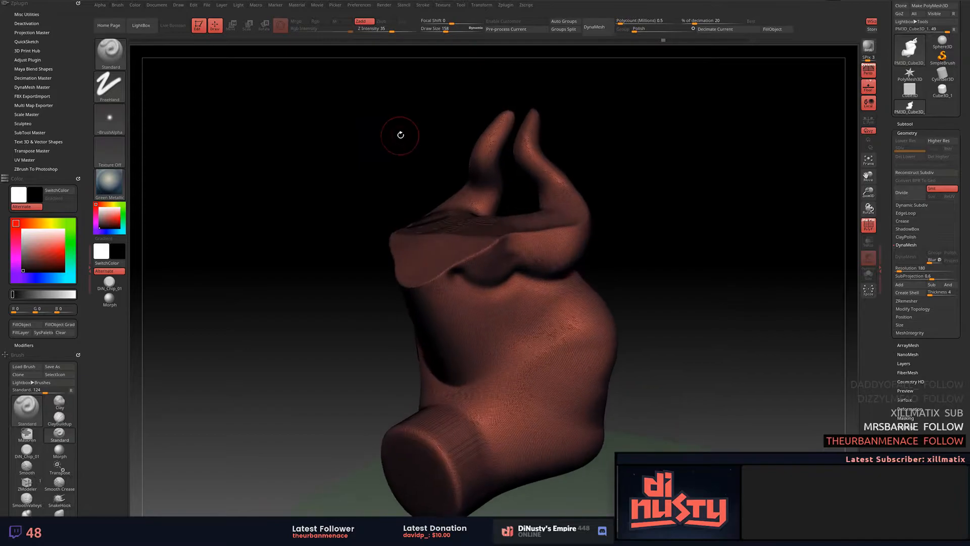
{"action": "left_click", "coordinate": [50, 78]}
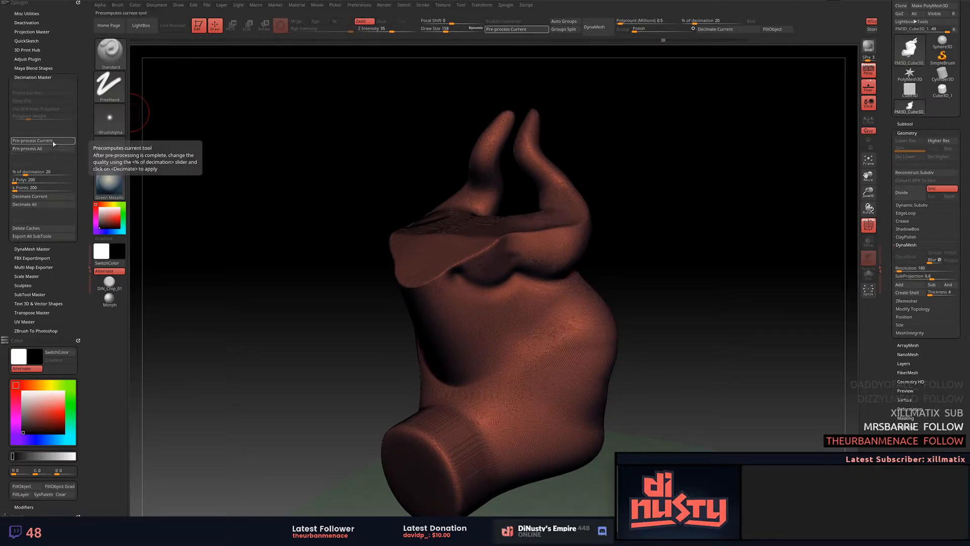
Append a Sphere3D to the model as a new subtool.
{"action": "left_click", "coordinate": [904, 123]}
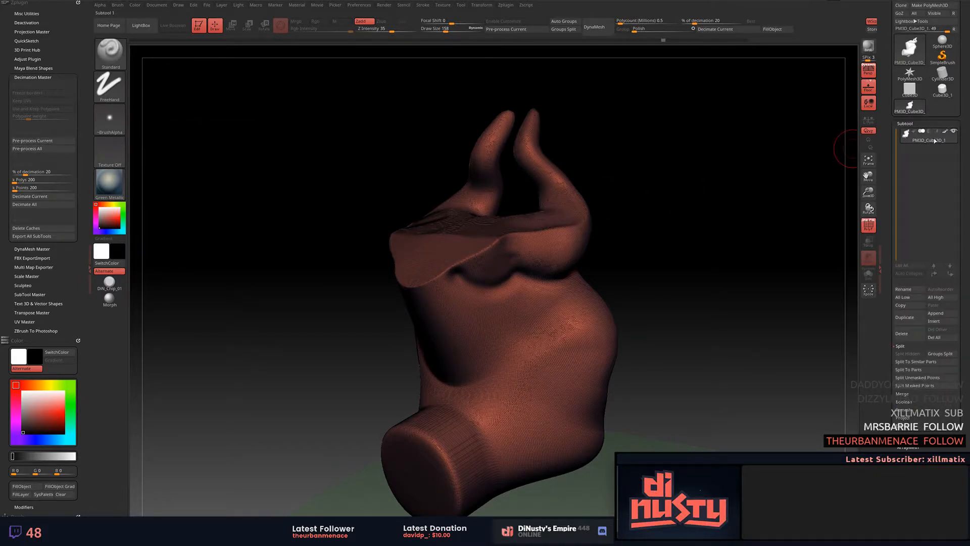
{"action": "left_click", "coordinate": [949, 314]}
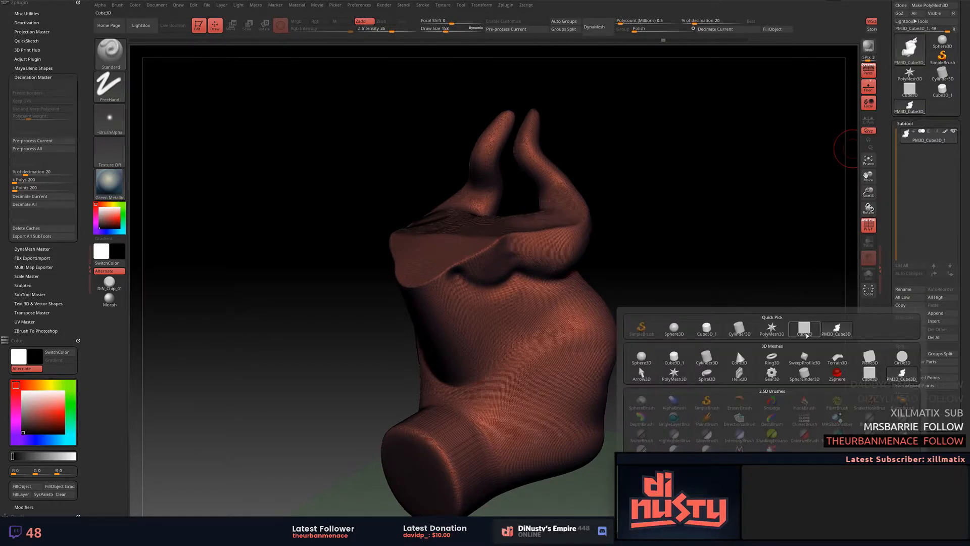
{"action": "left_click", "coordinate": [675, 327]}
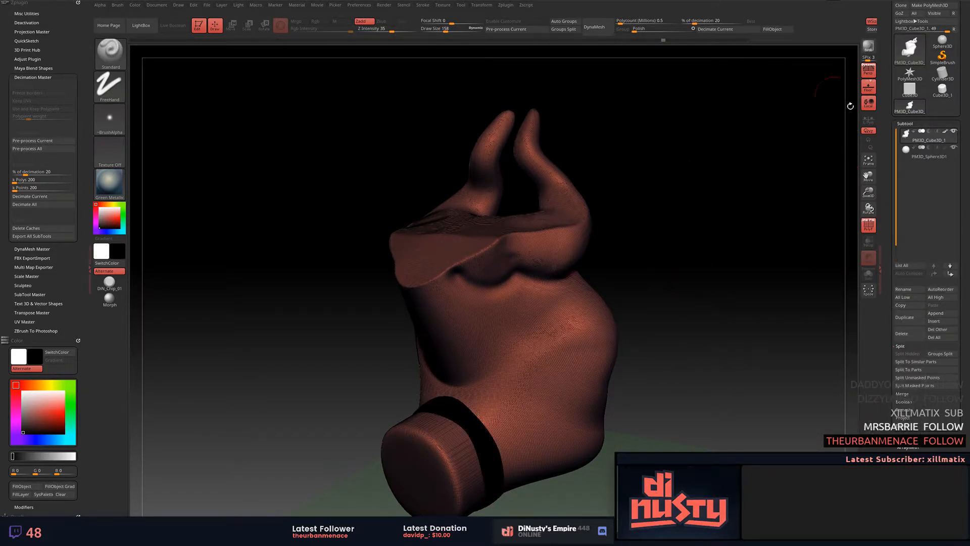
Make the sphere the active subtool and move it up in front of the brow with the gizmo.
{"action": "left_click", "coordinate": [906, 154]}
{"action": "left_click_drag", "start_coordinate": [726, 217], "coordinate": [740, 200]}
{"action": "key", "text": "w"}
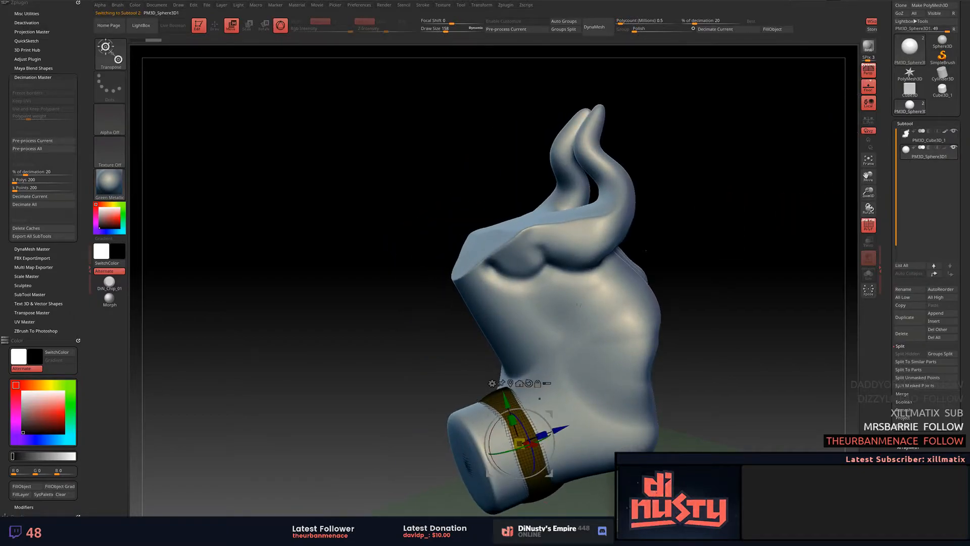
{"action": "left_click_drag", "start_coordinate": [667, 215], "coordinate": [685, 180], "text": "alt"}
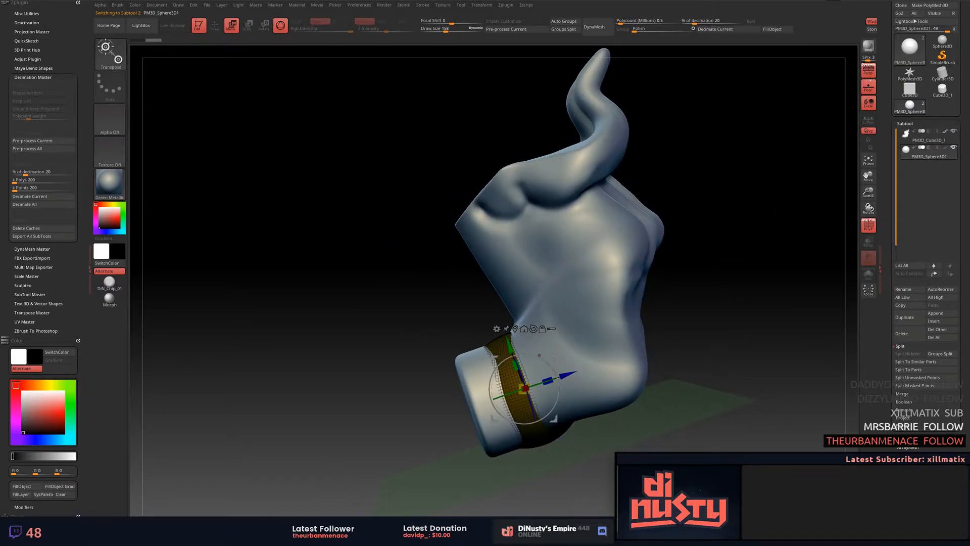
{"action": "mouse_move", "coordinate": [555, 357]}
{"action": "left_mouse_down"}
{"action": "mouse_move", "coordinate": [648, 296]}
{"action": "mouse_move", "coordinate": [454, 222]}
{"action": "left_mouse_up"}
{"action": "key", "text": "q"}
{"action": "left_click_drag", "start_coordinate": [684, 150], "coordinate": [641, 178]}
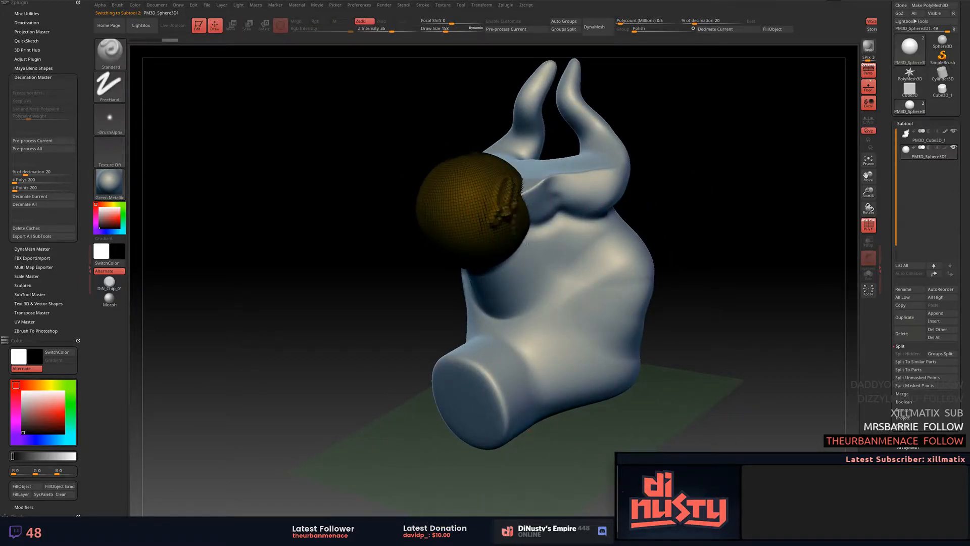
Set the active colour to white (R 255, G 255, B 255) and undo the last change on the sphere.
{"action": "left_click_drag", "start_coordinate": [661, 143], "coordinate": [672, 174]}
{"action": "left_click", "coordinate": [113, 204]}
{"action": "left_click", "coordinate": [99, 222]}
{"action": "left_click_drag", "start_coordinate": [102, 211], "coordinate": [96, 204]}
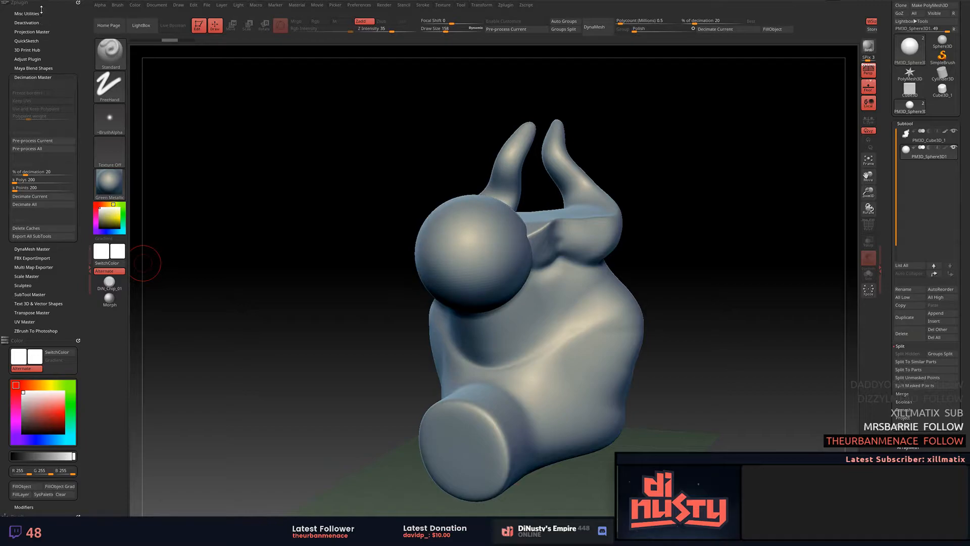
{"action": "scroll", "coordinate": [46, 5], "scroll_direction": "down", "scroll_amount": 1}
{"action": "scroll", "coordinate": [43, 416], "scroll_direction": "down", "scroll_amount": 3}
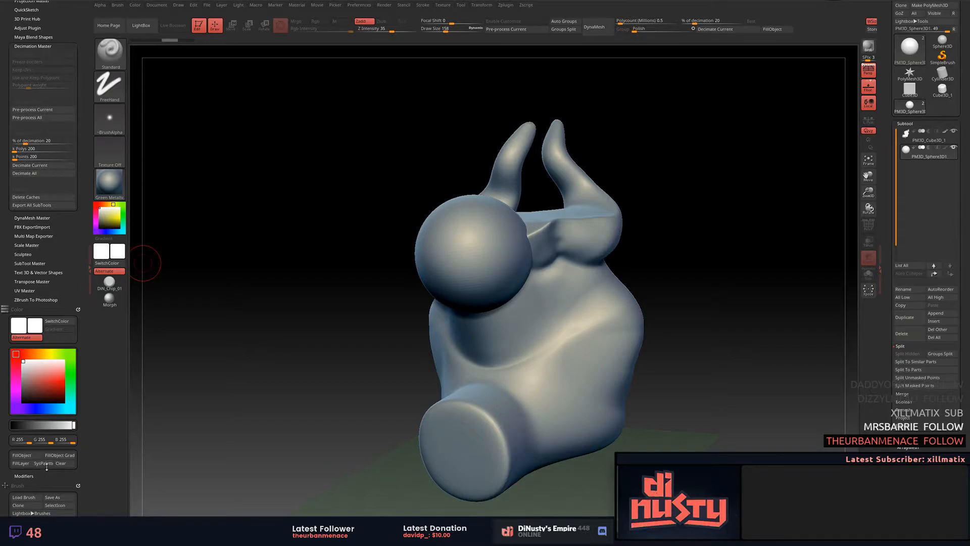
{"action": "left_click_drag", "start_coordinate": [356, 320], "coordinate": [427, 278]}
{"action": "key", "text": "ctrl+z"}
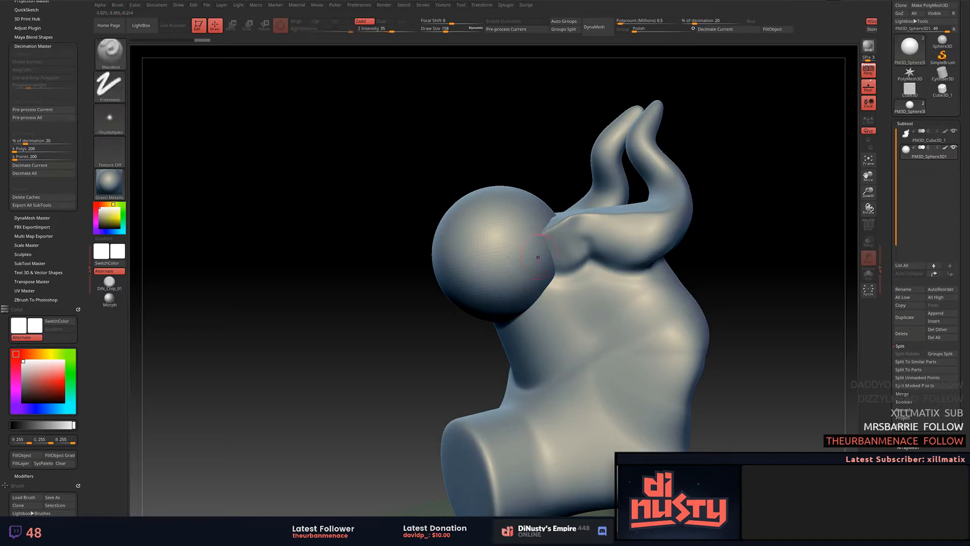
Switch the active subtool back and forth between the head and the sphere, finishing on the head.
{"action": "left_click", "coordinate": [615, 270], "text": "alt"}
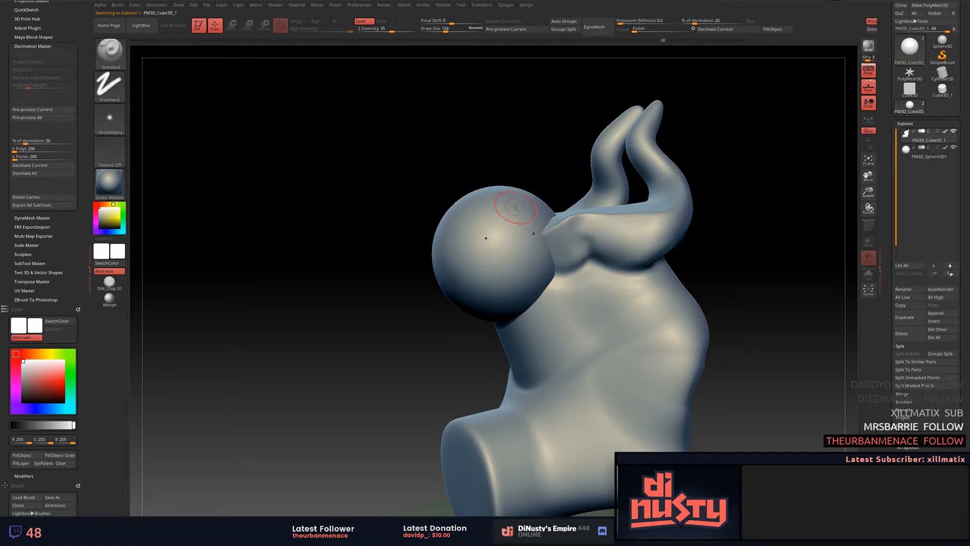
{"action": "left_click", "coordinate": [904, 150]}
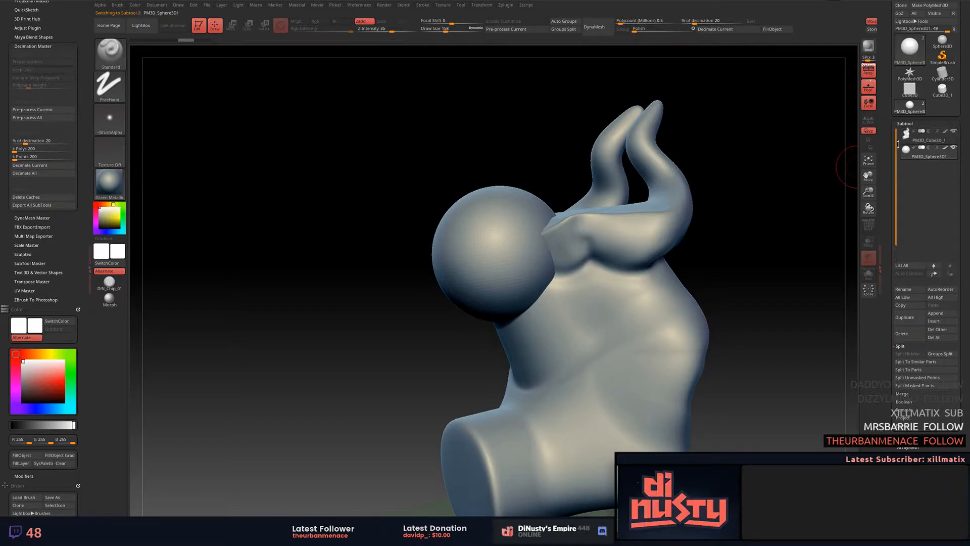
{"action": "left_click", "coordinate": [587, 286], "text": "alt"}
{"action": "left_click", "coordinate": [507, 255], "text": "alt"}
{"action": "left_click", "coordinate": [581, 277], "text": "alt"}
{"action": "left_click", "coordinate": [517, 258], "text": "alt"}
{"action": "left_click", "coordinate": [585, 278], "text": "alt"}
{"action": "left_click", "coordinate": [502, 257], "text": "alt"}
{"action": "left_click", "coordinate": [589, 287], "text": "alt"}
{"action": "mouse_move", "coordinate": [786, 200]}
{"action": "left_mouse_down", "text": "alt"}
{"action": "mouse_move", "coordinate": [752, 189]}
{"action": "mouse_move", "coordinate": [793, 97]}
{"action": "left_mouse_up", "text": "alt"}
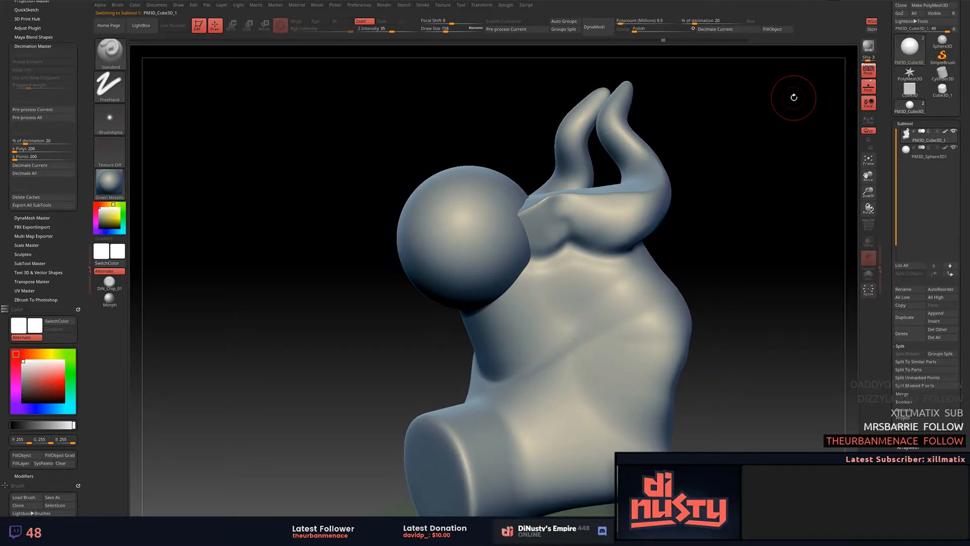
Pre-process the head subtool with Decimation Master and show its polygon wireframe.
{"action": "mouse_move", "coordinate": [760, 194]}
{"action": "left_mouse_down"}
{"action": "mouse_move", "coordinate": [662, 174]}
{"action": "mouse_move", "coordinate": [803, 189]}
{"action": "left_mouse_up"}
{"action": "mouse_move", "coordinate": [908, 139]}
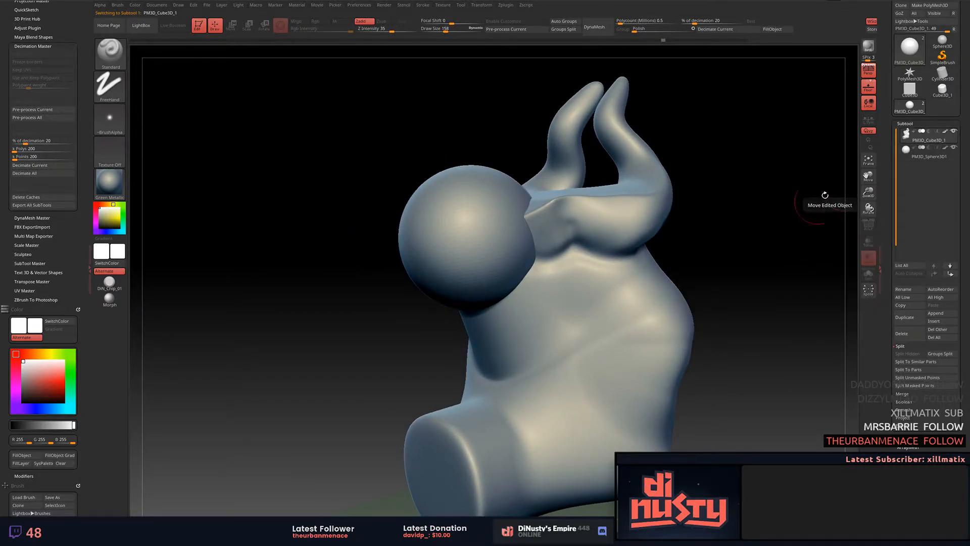
{"action": "left_click_drag", "start_coordinate": [801, 206], "coordinate": [749, 231]}
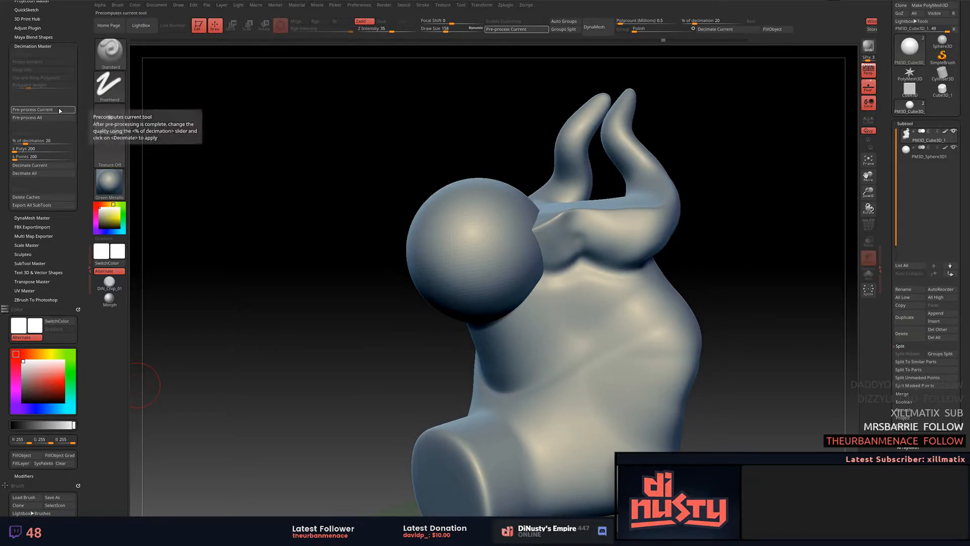
{"action": "left_click", "coordinate": [65, 109]}
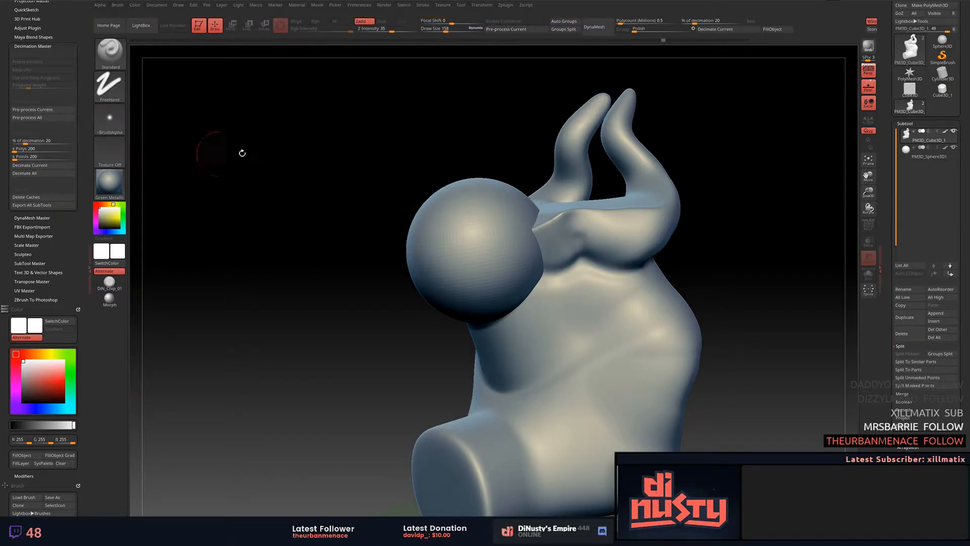
{"action": "left_click_drag", "start_coordinate": [397, 129], "coordinate": [403, 100], "text": "alt"}
{"action": "key", "text": "shift+f"}
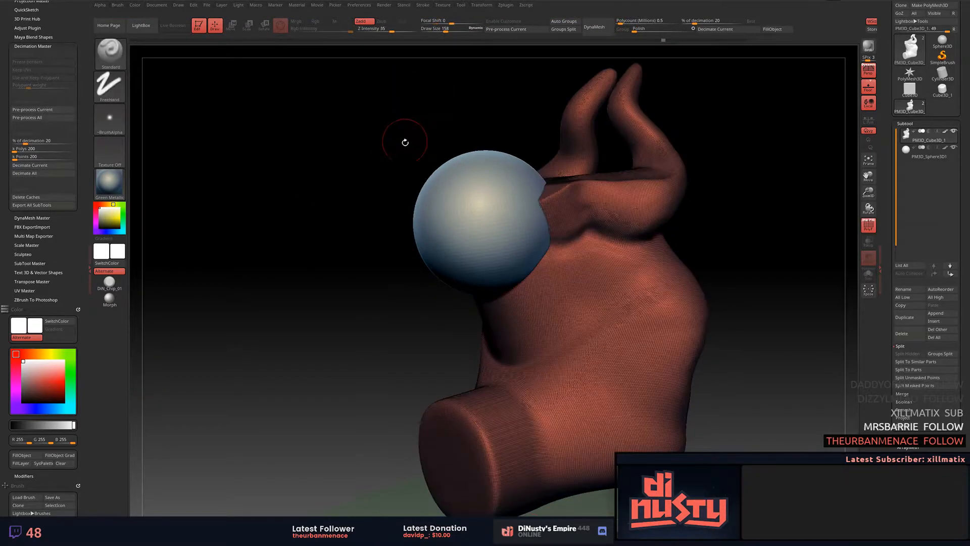
Set the decimation percentage to 5 and decimate the head subtool.
{"action": "left_click", "coordinate": [27, 141]}
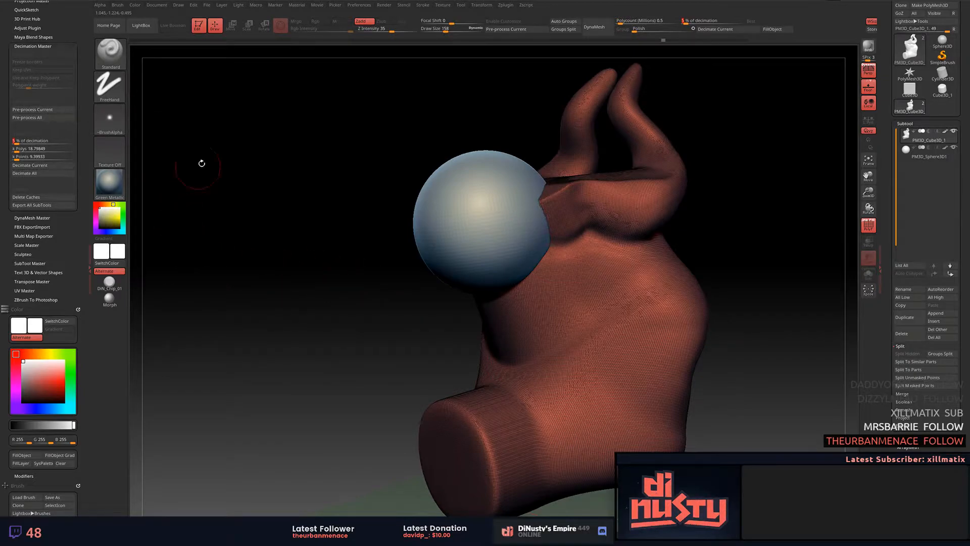
{"action": "left_click", "coordinate": [55, 166]}
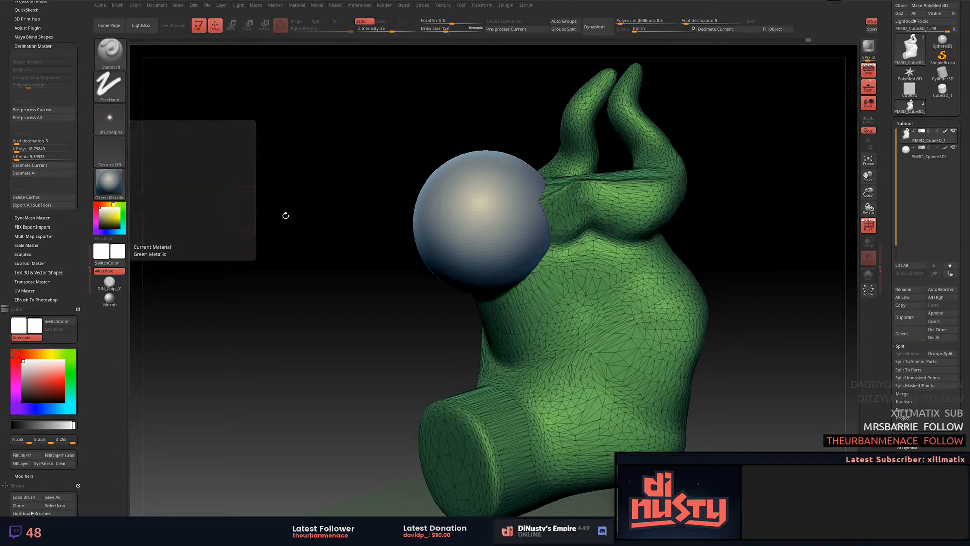
{"action": "left_click_drag", "start_coordinate": [375, 294], "coordinate": [437, 304]}
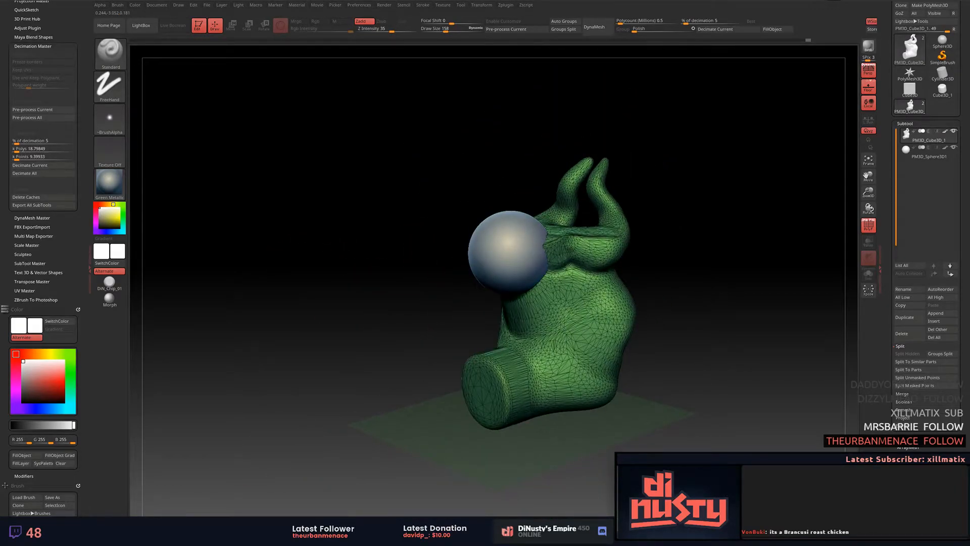
Pre-process the horned figure in Decimation Master and decimate it to 1 %.
{"action": "left_click_drag", "start_coordinate": [660, 210], "coordinate": [690, 180]}
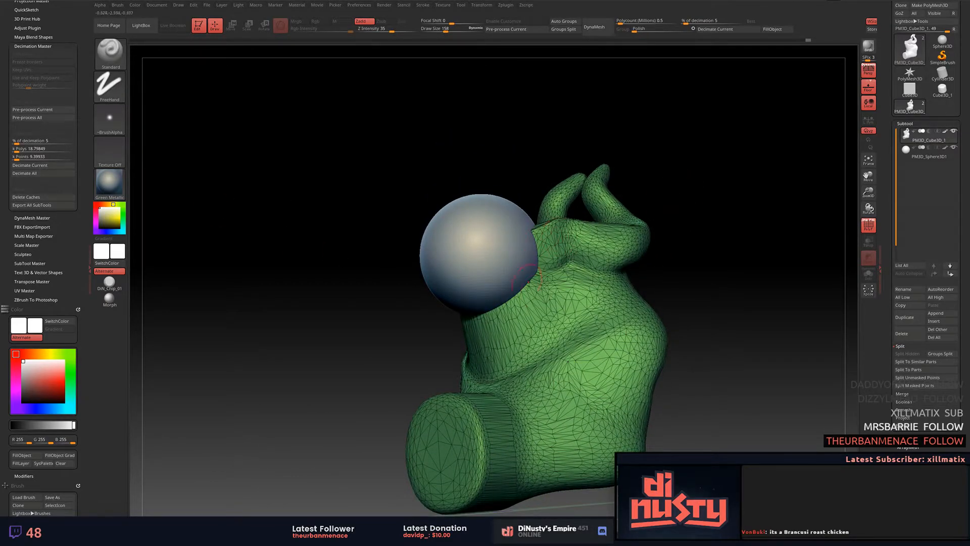
{"action": "left_click", "coordinate": [63, 109]}
{"action": "left_click", "coordinate": [27, 142]}
{"action": "type", "text": "1"}
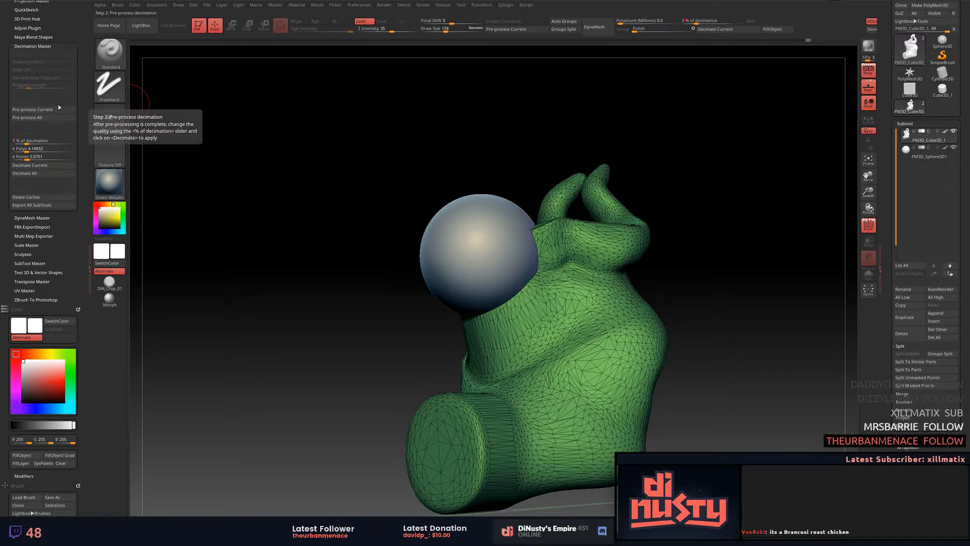
{"action": "left_click", "coordinate": [53, 165]}
{"action": "left_click_drag", "start_coordinate": [399, 248], "coordinate": [414, 250]}
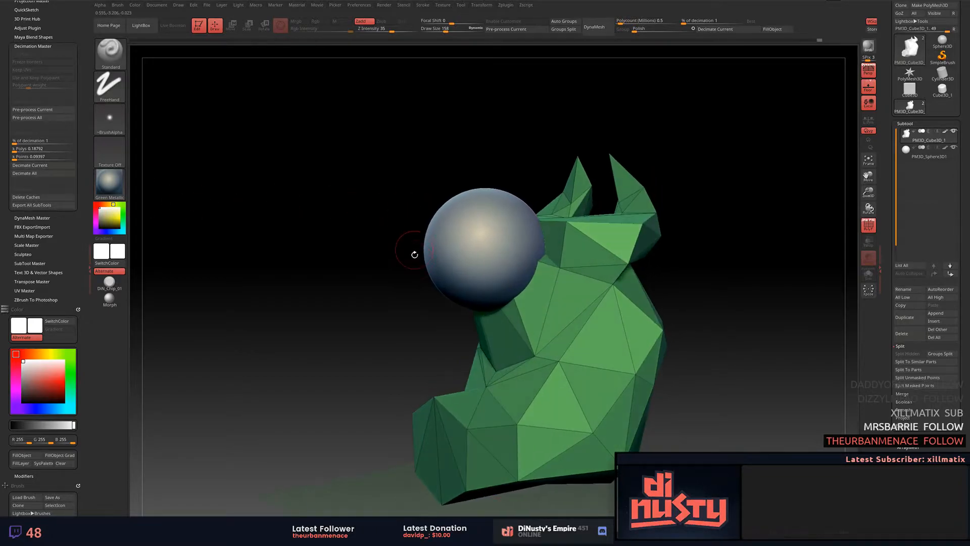
Raise the decimation percentage to about 24 % and decimate the horned figure again.
{"action": "left_click_drag", "start_coordinate": [16, 142], "coordinate": [14, 144]}
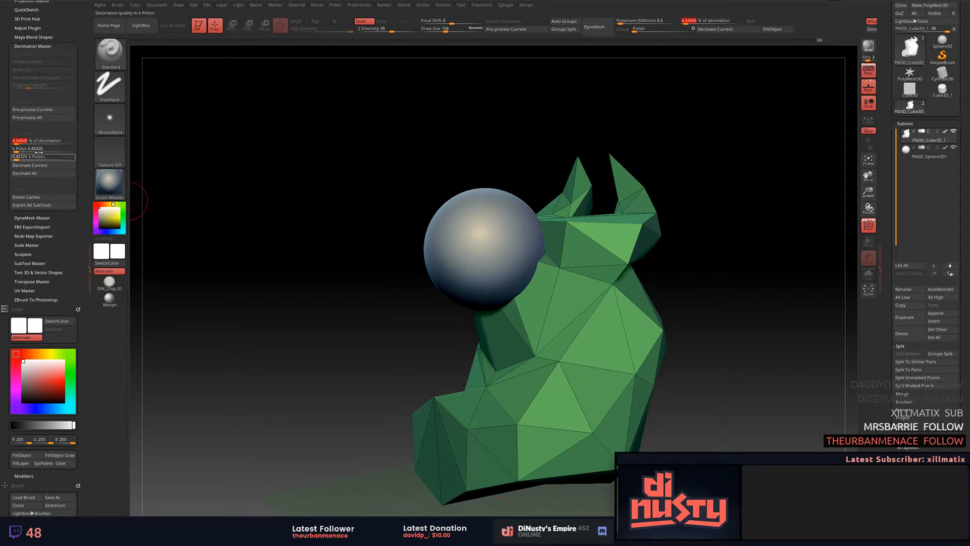
{"action": "left_click_drag", "start_coordinate": [23, 141], "coordinate": [27, 141]}
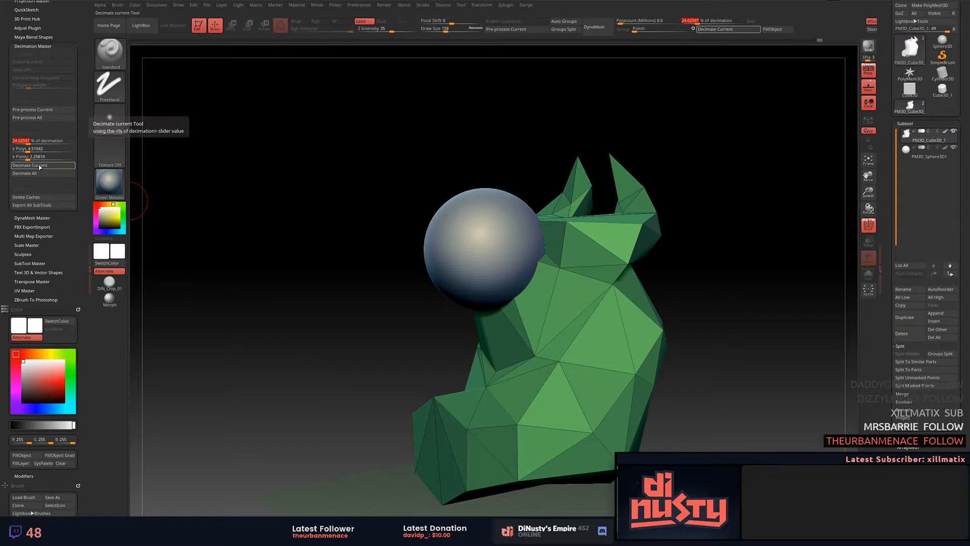
{"action": "left_click", "coordinate": [69, 165]}
{"action": "left_click_drag", "start_coordinate": [313, 216], "coordinate": [586, 112]}
{"action": "right_click_drag", "start_coordinate": [527, 120], "coordinate": [503, 142]}
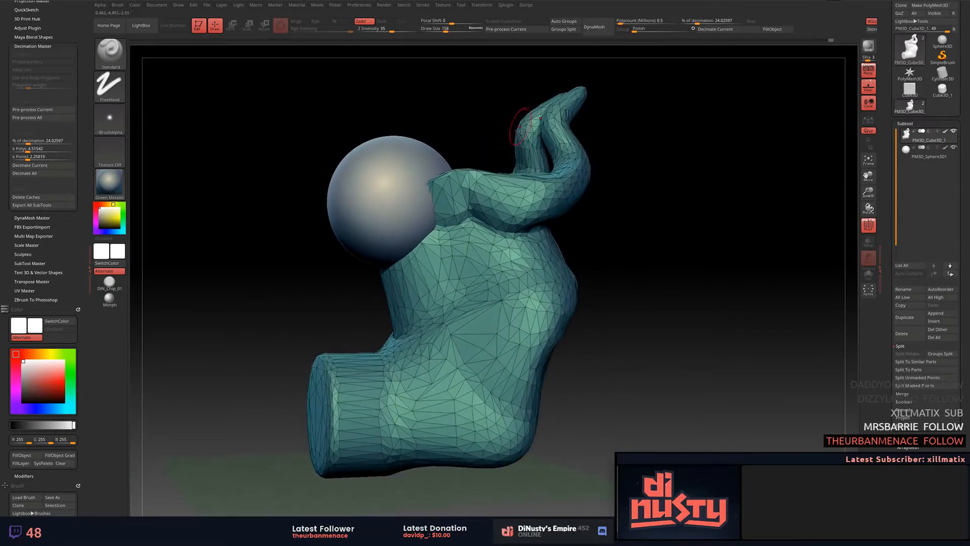
Examine the decimated figure's triangle wireframe around the foot, body and horns from several angles.
{"action": "right_click_drag", "start_coordinate": [407, 331], "coordinate": [457, 251], "text": "alt"}
{"action": "mouse_move", "coordinate": [382, 239]}
{"action": "right_mouse_down", "text": "ctrl"}
{"action": "mouse_move", "coordinate": [387, 278]}
{"action": "mouse_move", "coordinate": [323, 267]}
{"action": "mouse_move", "coordinate": [485, 291]}
{"action": "mouse_move", "coordinate": [504, 256]}
{"action": "mouse_move", "coordinate": [534, 259]}
{"action": "mouse_move", "coordinate": [487, 236]}
{"action": "mouse_move", "coordinate": [500, 208]}
{"action": "mouse_move", "coordinate": [438, 230]}
{"action": "right_mouse_up", "text": "ctrl"}
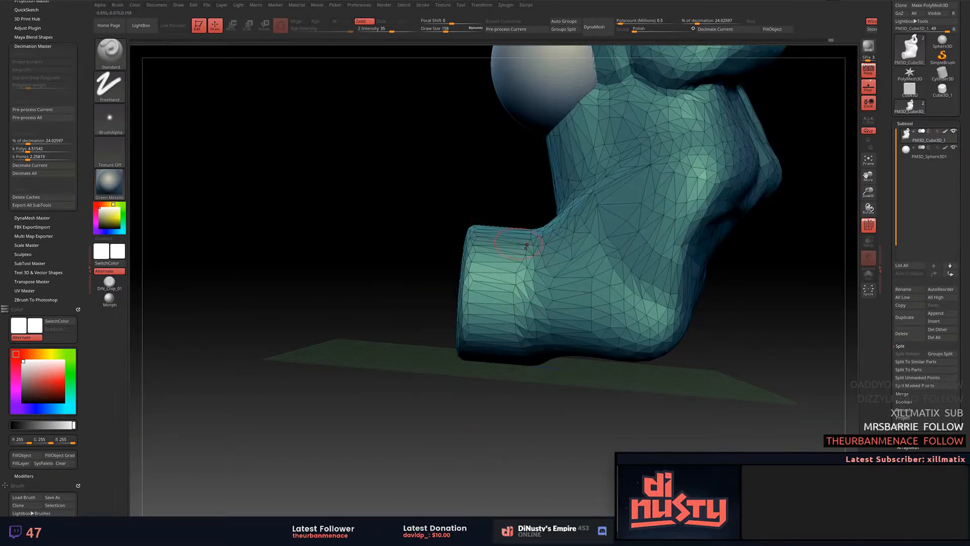
{"action": "right_click_drag", "start_coordinate": [538, 171], "coordinate": [541, 166]}
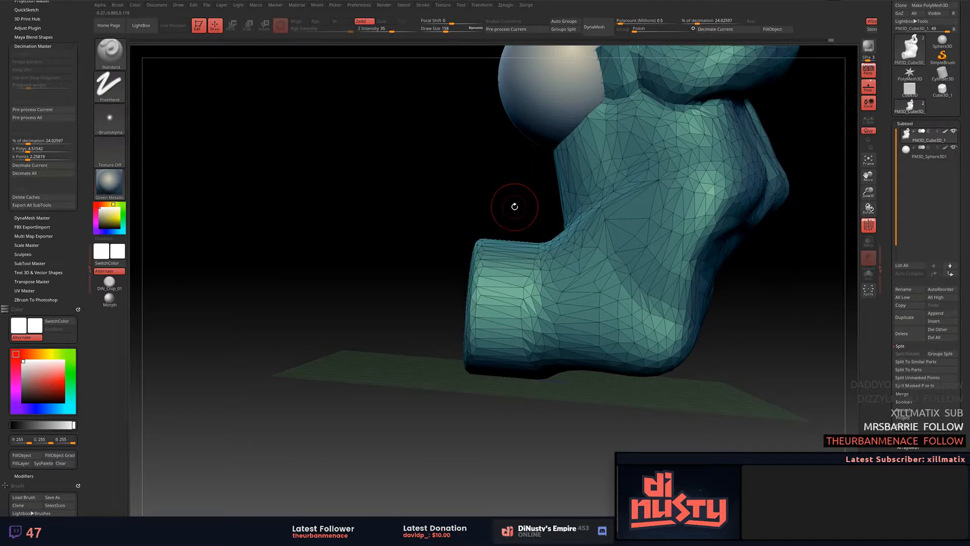
{"action": "right_click_drag", "start_coordinate": [519, 197], "coordinate": [527, 218]}
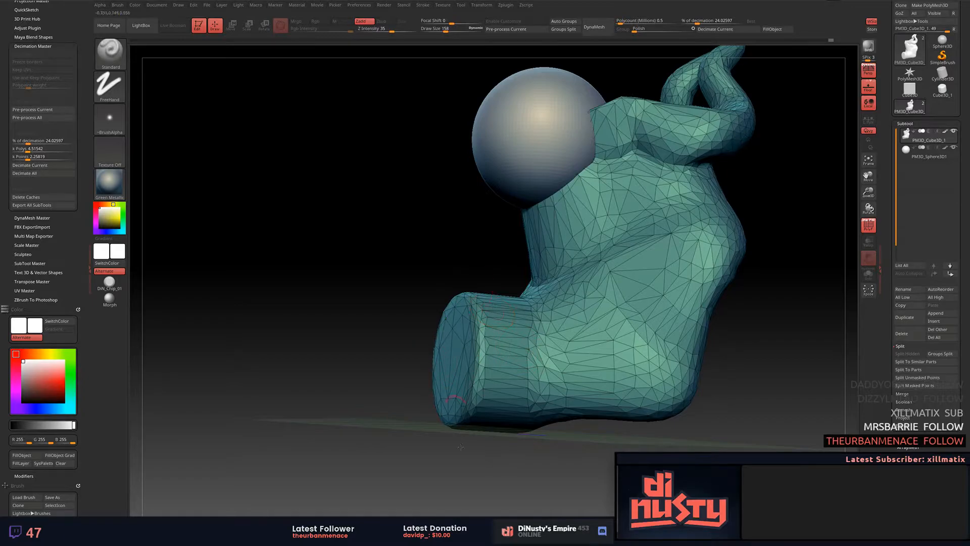
{"action": "right_click_drag", "start_coordinate": [538, 210], "coordinate": [561, 174]}
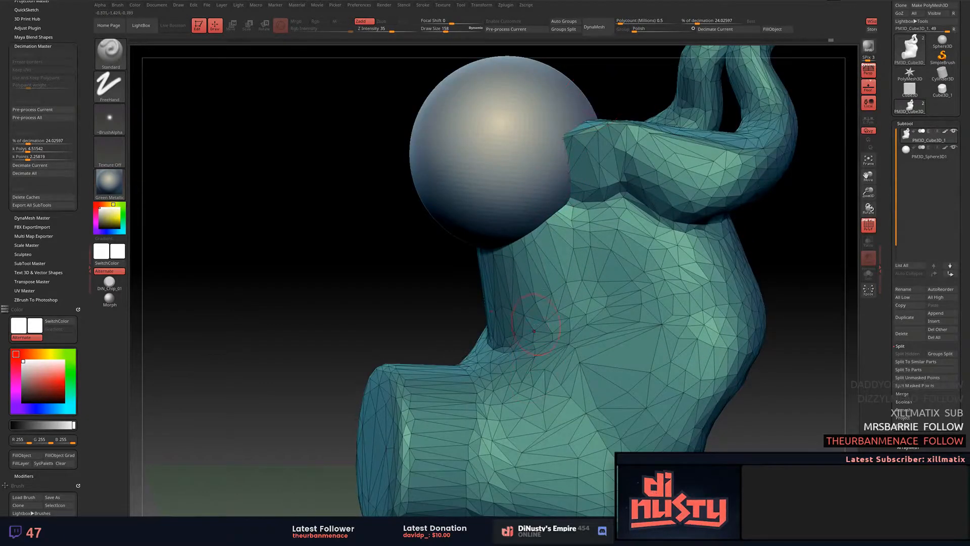
{"action": "mouse_move", "coordinate": [515, 358]}
{"action": "right_mouse_down"}
{"action": "mouse_move", "coordinate": [502, 296]}
{"action": "mouse_move", "coordinate": [472, 252]}
{"action": "mouse_move", "coordinate": [504, 251]}
{"action": "right_mouse_up"}
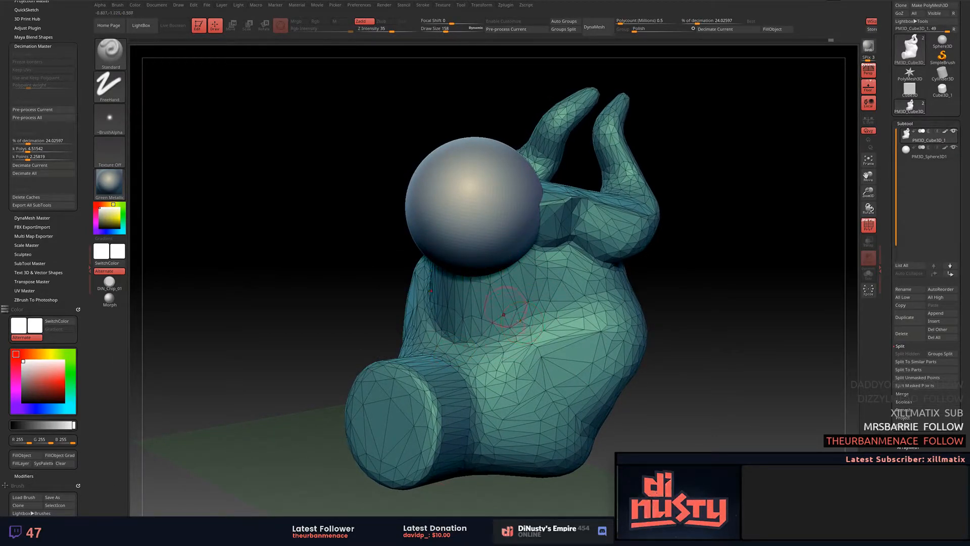
{"action": "left_click_drag", "start_coordinate": [296, 263], "coordinate": [316, 284]}
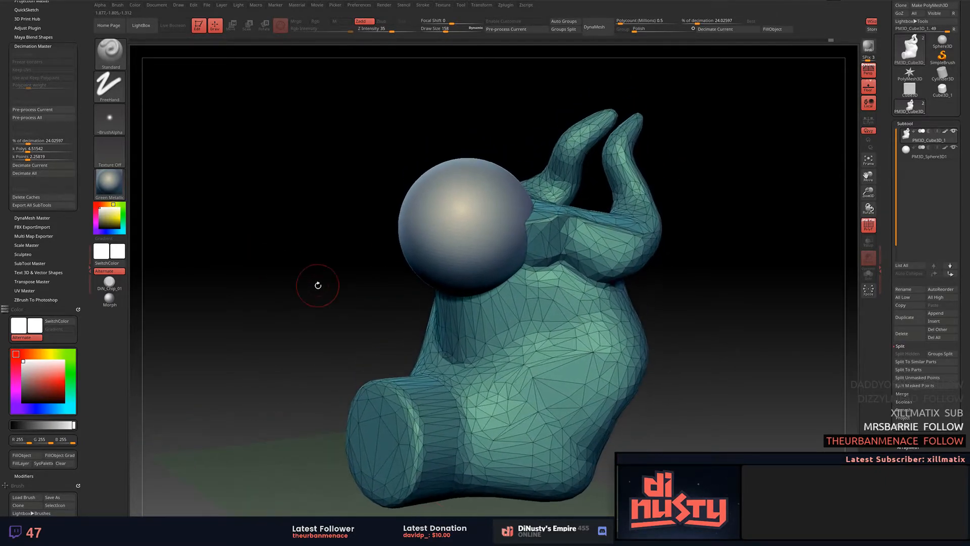
{"action": "left_click_drag", "start_coordinate": [353, 247], "coordinate": [344, 227], "text": "alt"}
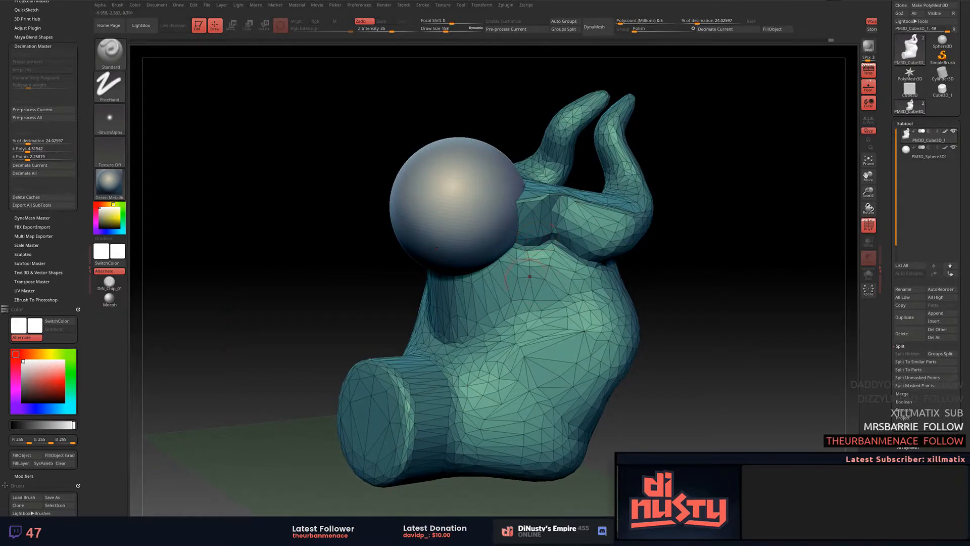
{"action": "left_click", "coordinate": [501, 226], "text": "alt"}
{"action": "left_click", "coordinate": [908, 135]}
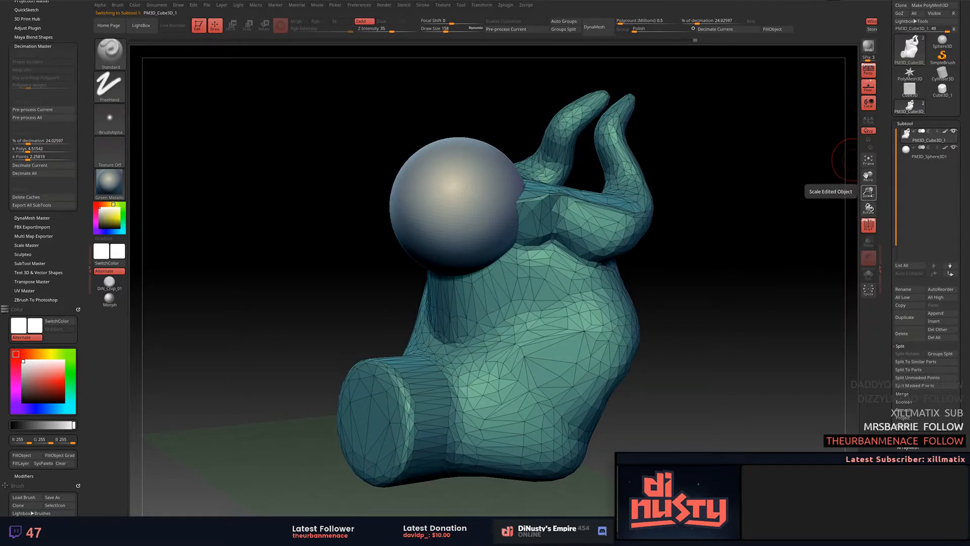
Load the Cylinder3D primitive to view its wireframe from above, and switch back to the horned figure.
{"action": "left_click", "coordinate": [942, 74]}
{"action": "left_click_drag", "start_coordinate": [728, 269], "coordinate": [692, 190]}
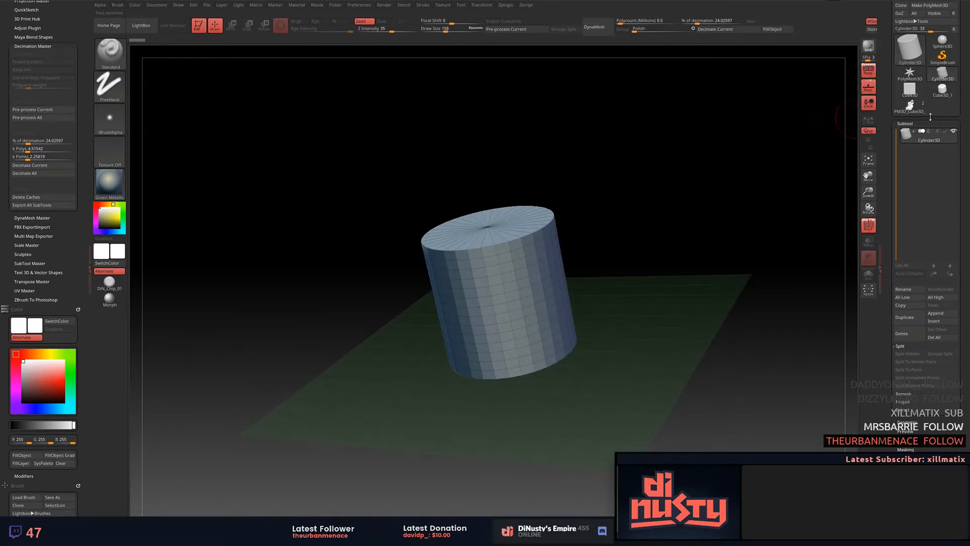
{"action": "left_click", "coordinate": [912, 130]}
{"action": "left_click", "coordinate": [905, 122]}
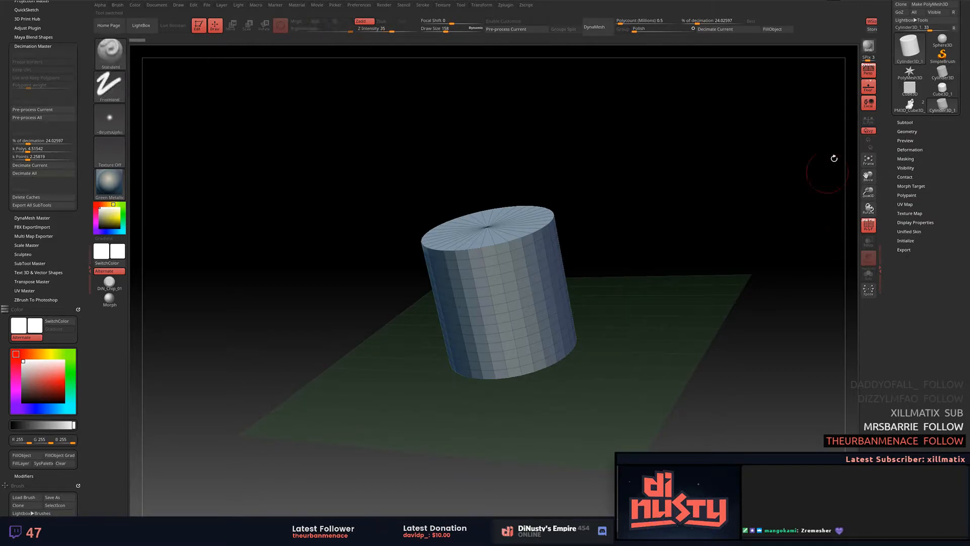
{"action": "left_click", "coordinate": [909, 106]}
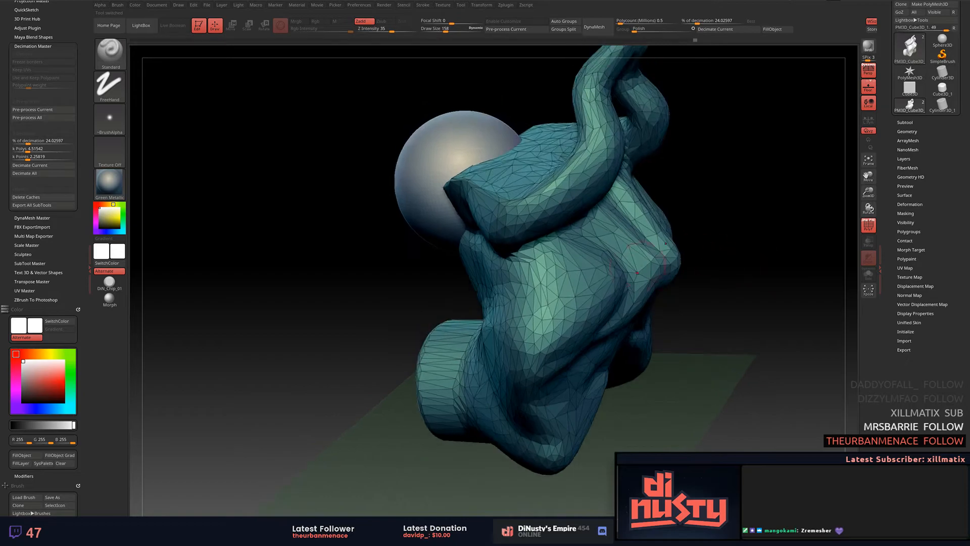
Undo the decimation of the horned figure and turn off the polyframe display.
{"action": "mouse_move", "coordinate": [743, 212]}
{"action": "left_mouse_down"}
{"action": "mouse_move", "coordinate": [762, 204]}
{"action": "mouse_move", "coordinate": [773, 221]}
{"action": "left_mouse_up"}
{"action": "key", "text": "ctrl+z"}
{"action": "key", "text": "ctrl+z"}
{"action": "key", "text": "ctrl+z"}
{"action": "key", "text": "shift+f"}
{"action": "left_click_drag", "start_coordinate": [764, 291], "coordinate": [752, 272], "text": "alt"}
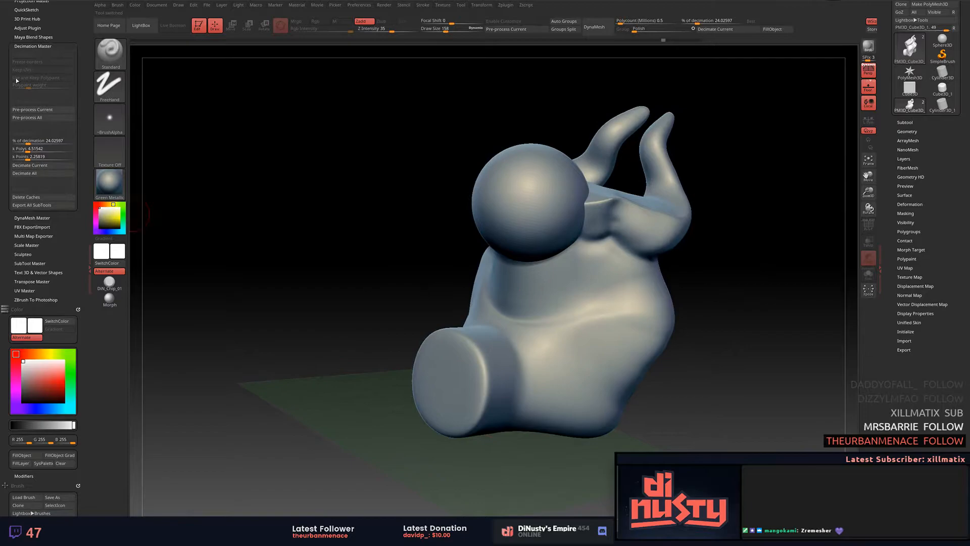
Search the transform, plugin, geometry and subtool options for the remeshing settings.
{"action": "left_click", "coordinate": [39, 46]}
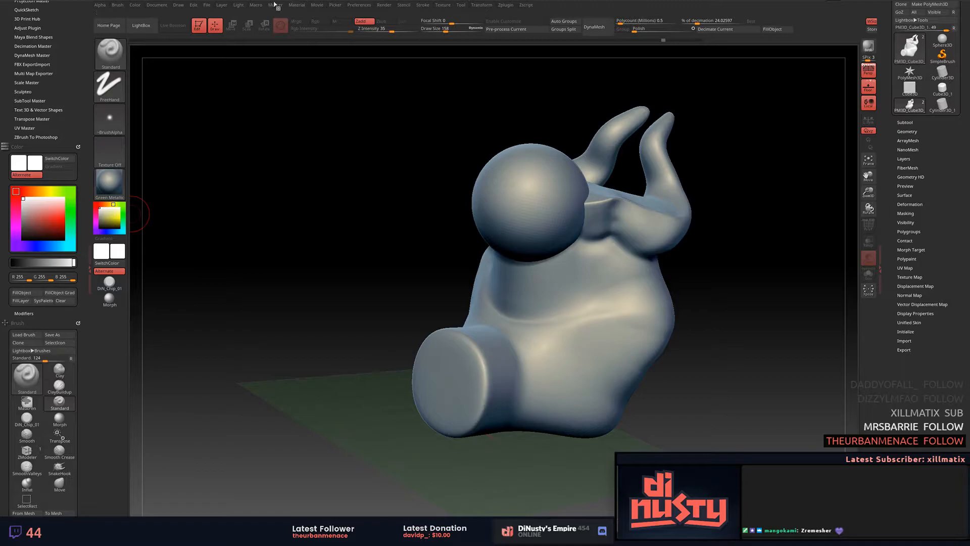
{"action": "left_click", "coordinate": [479, 5]}
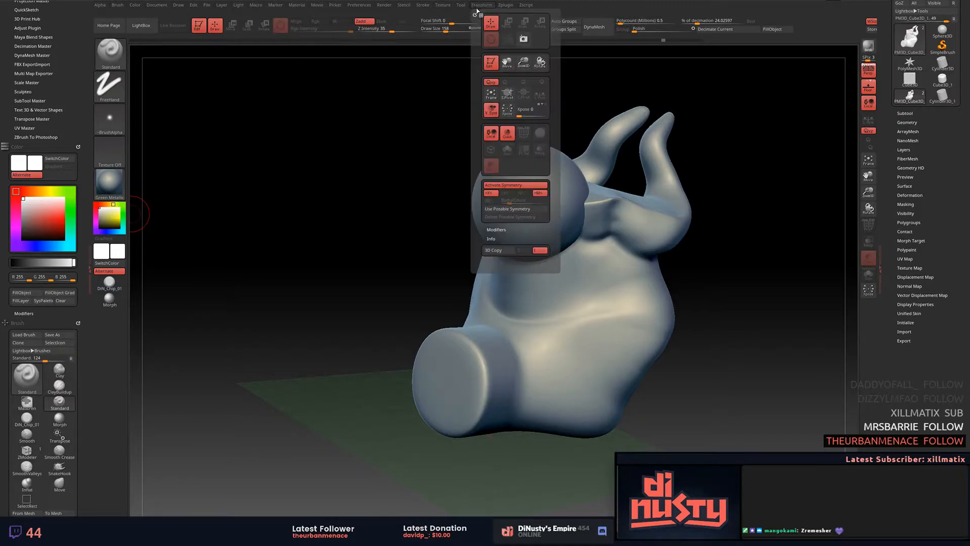
{"action": "left_click", "coordinate": [507, 6]}
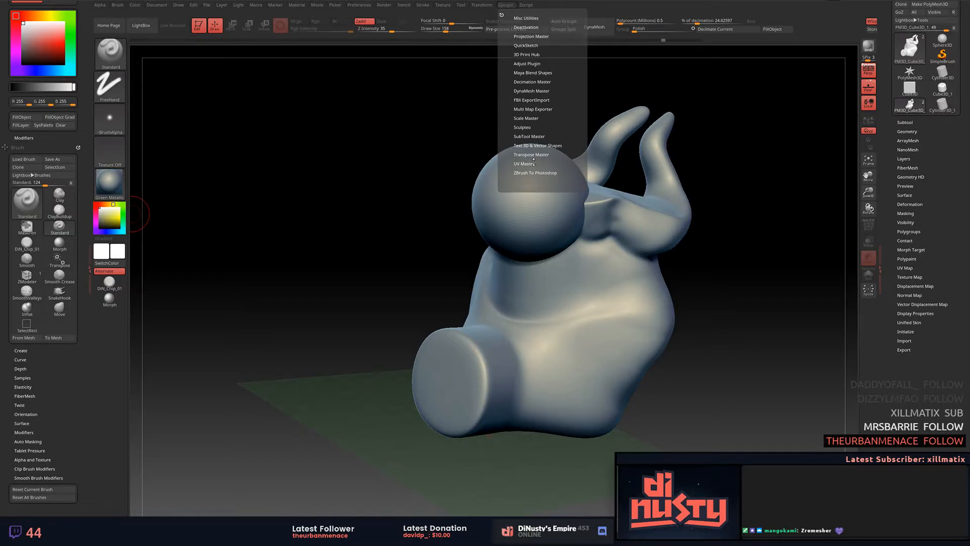
{"action": "left_click", "coordinate": [907, 131]}
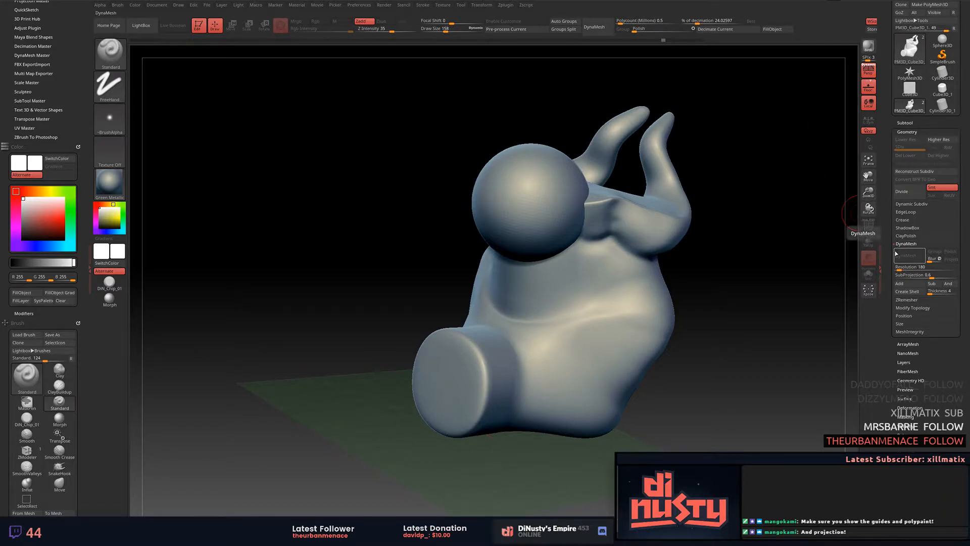
{"action": "left_click_drag", "start_coordinate": [890, 232], "coordinate": [890, 222]}
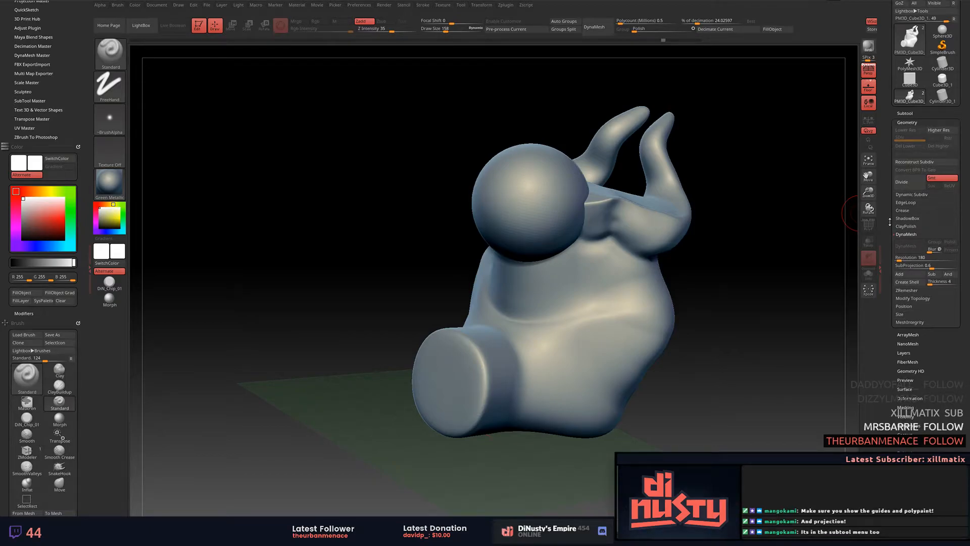
{"action": "left_click_drag", "start_coordinate": [907, 107], "coordinate": [907, 116]}
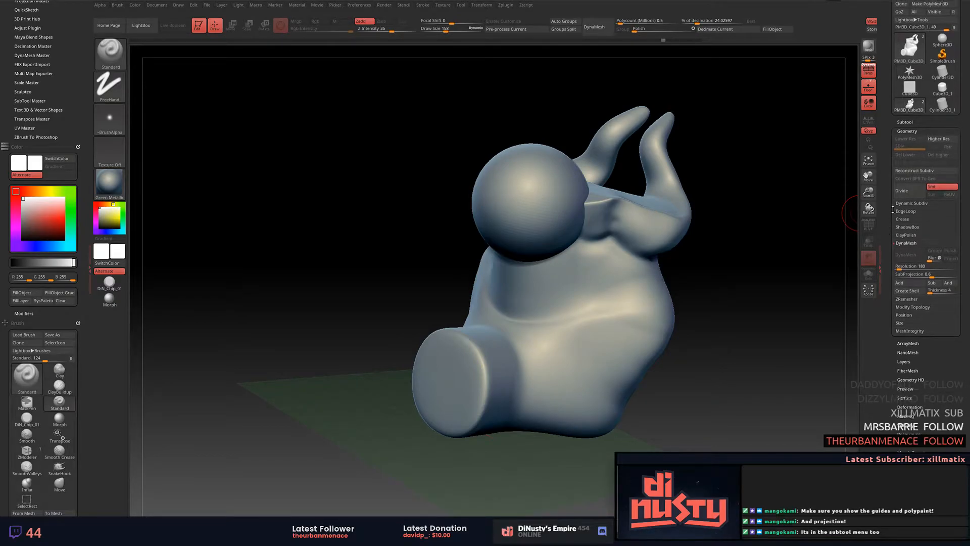
{"action": "left_click", "coordinate": [905, 122]}
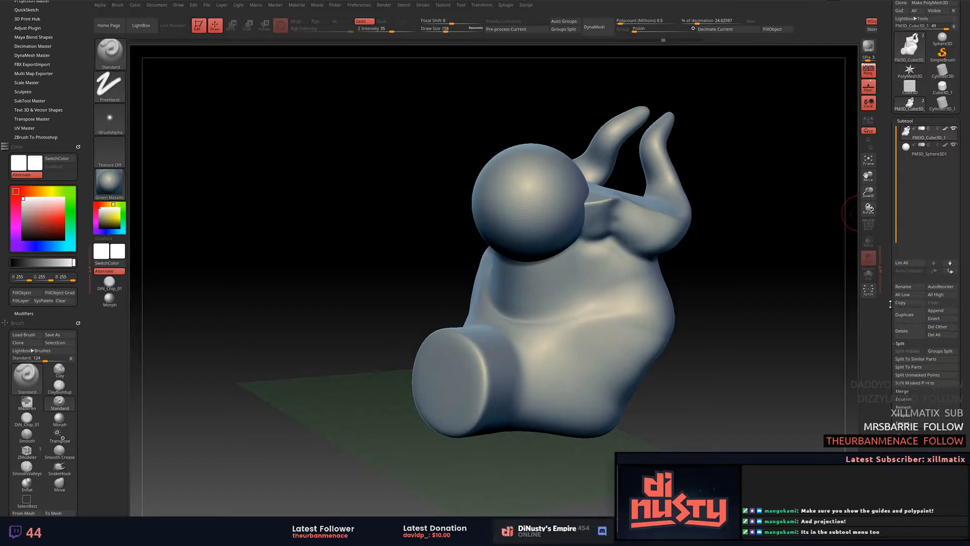
{"action": "left_click_drag", "start_coordinate": [891, 307], "coordinate": [898, 281]}
{"action": "left_click", "coordinate": [907, 379]}
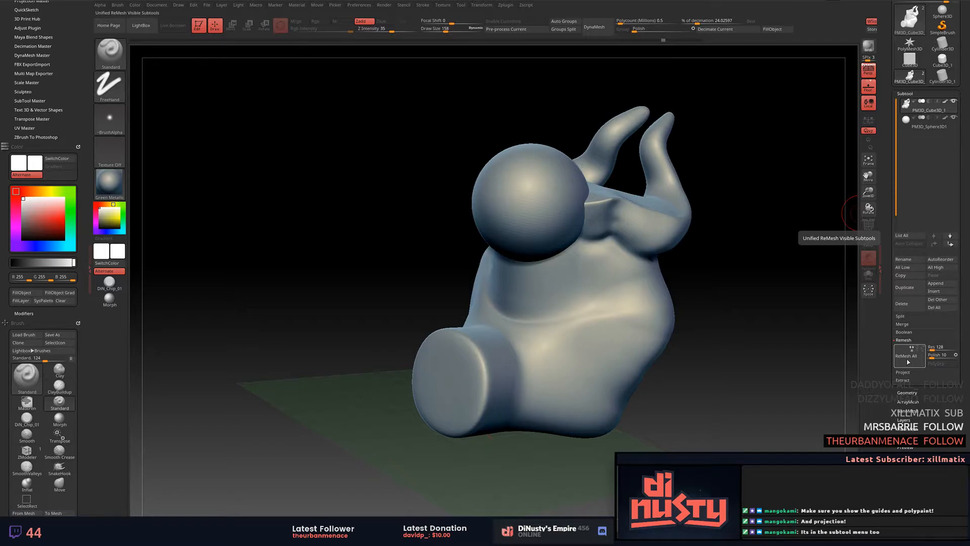
Hide the PM3D_Sphere3D1 subtool so only the horned figure is displayed.
{"action": "mouse_move", "coordinate": [950, 110]}
{"action": "key", "text": "shift"}
{"action": "left_click", "coordinate": [954, 102], "text": "shift"}
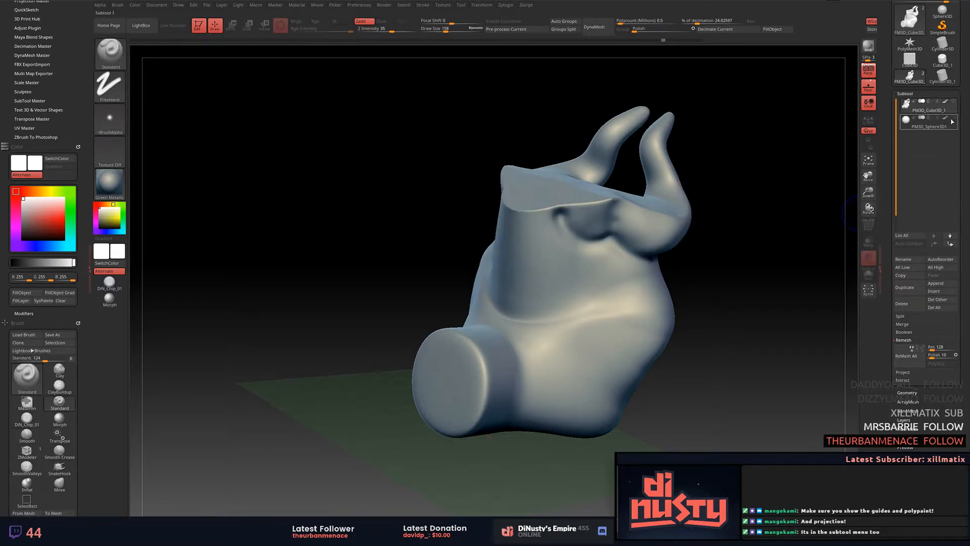
{"action": "left_click", "coordinate": [954, 101], "text": "shift"}
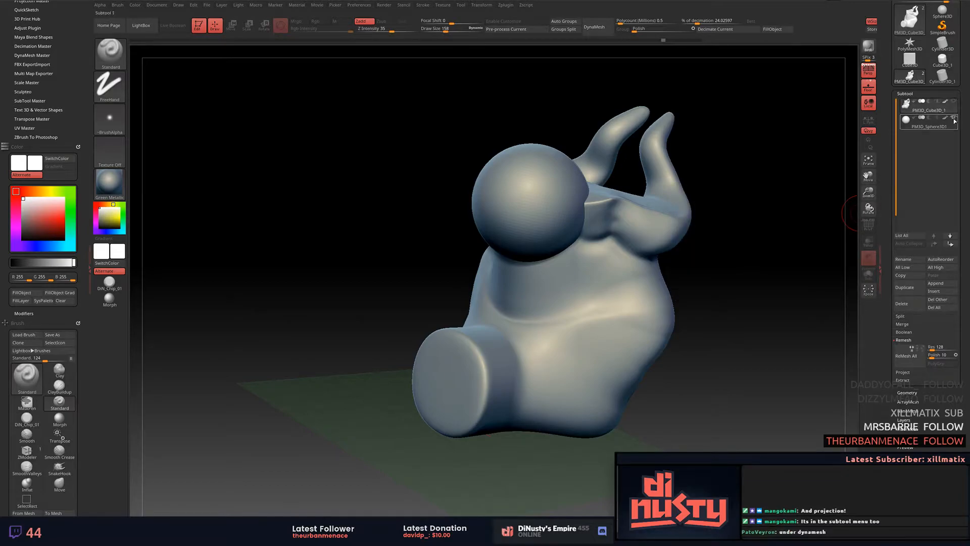
{"action": "left_click", "coordinate": [954, 102], "text": "shift"}
{"action": "left_click", "coordinate": [953, 101], "text": "shift"}
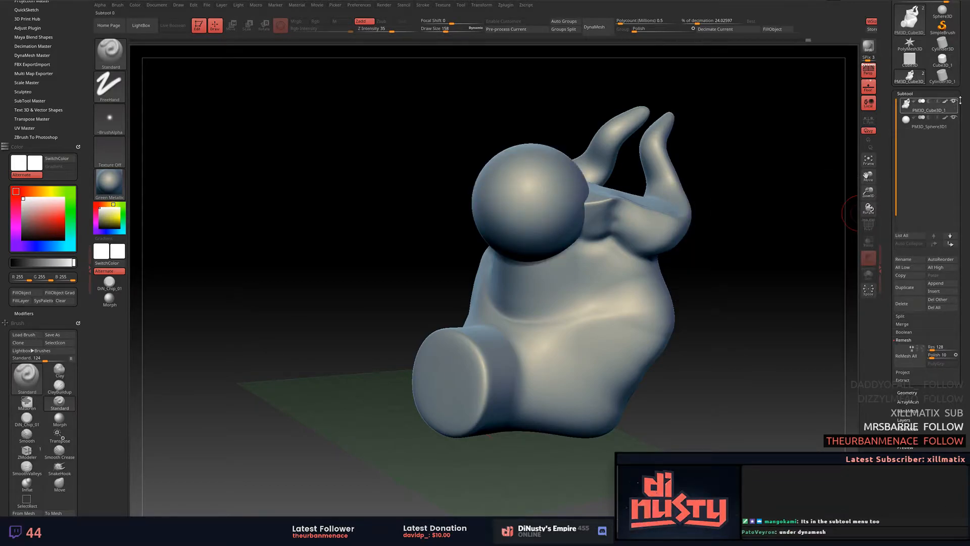
{"action": "left_click", "coordinate": [959, 102], "text": "shift"}
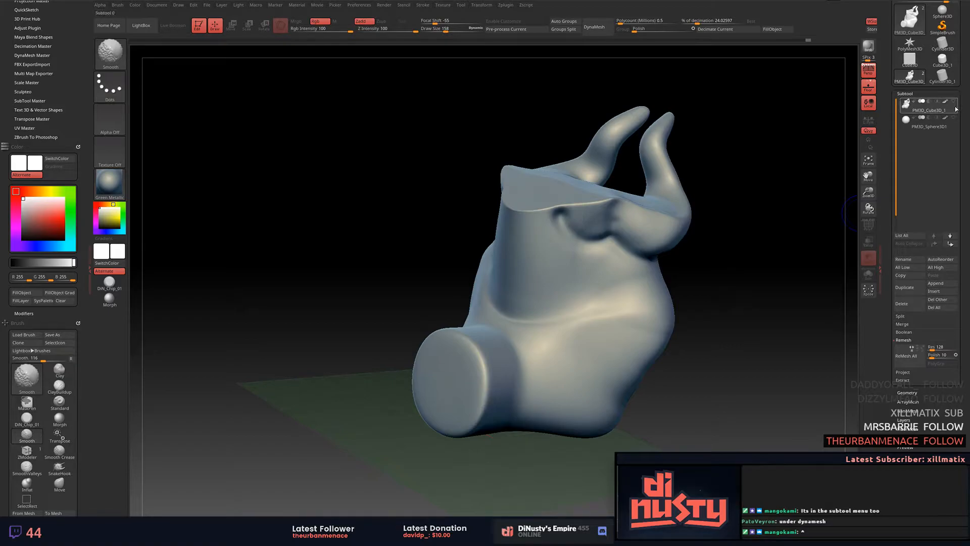
{"action": "mouse_move", "coordinate": [758, 202]}
{"action": "left_mouse_down", "text": "alt"}
{"action": "mouse_move", "coordinate": [729, 255]}
{"action": "mouse_move", "coordinate": [764, 329]}
{"action": "left_mouse_up", "text": "alt"}
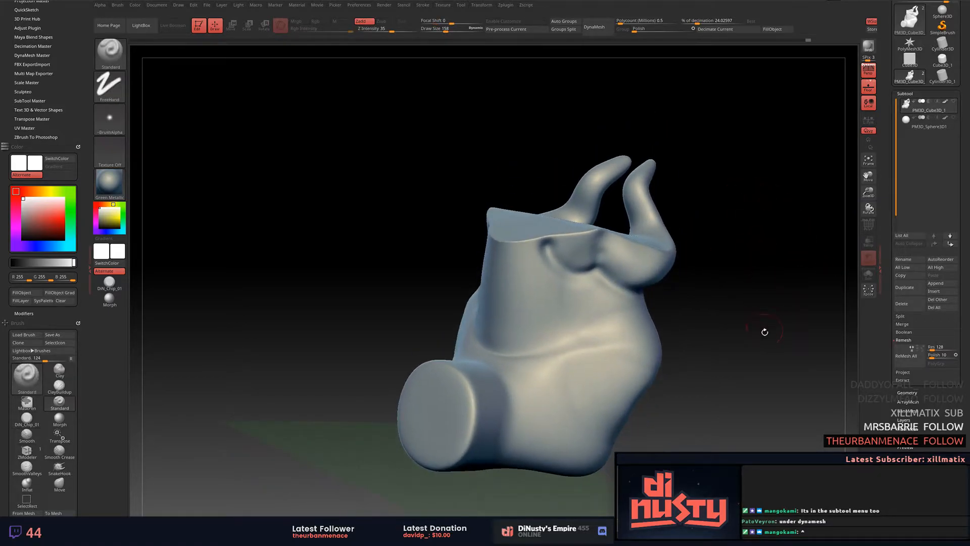
Find the ZRemesher settings within the figure's geometry options, and collapse the geometry section.
{"action": "left_click_drag", "start_coordinate": [920, 388], "coordinate": [920, 386]}
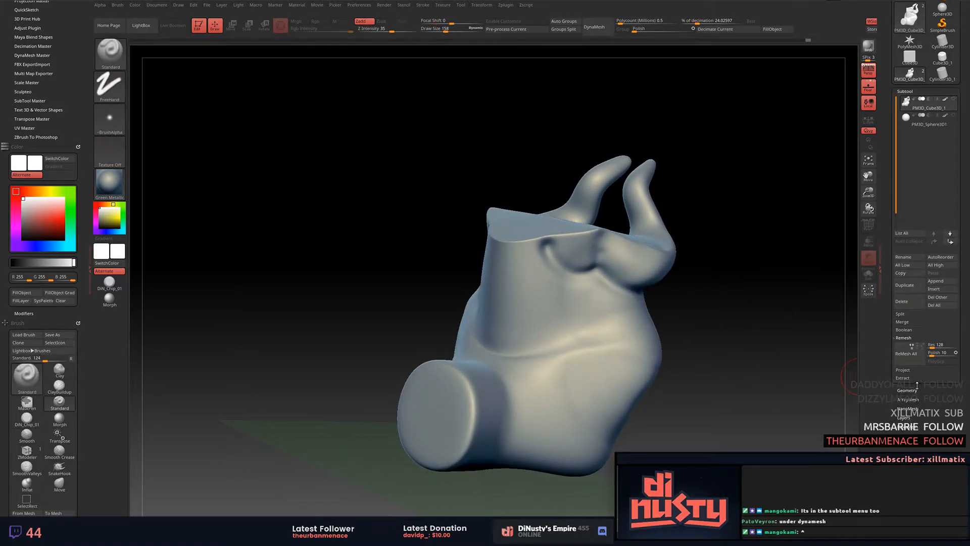
{"action": "left_click", "coordinate": [915, 389]}
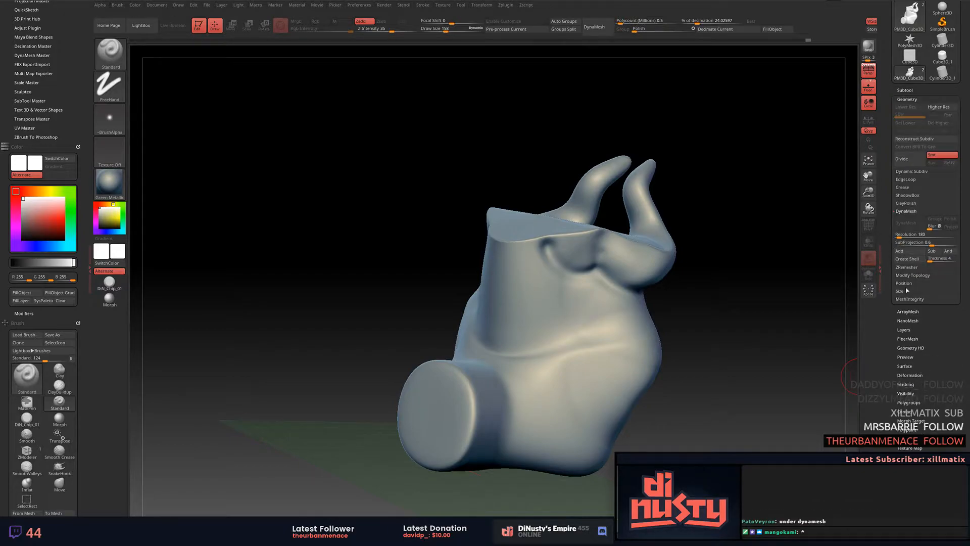
{"action": "left_click", "coordinate": [906, 267]}
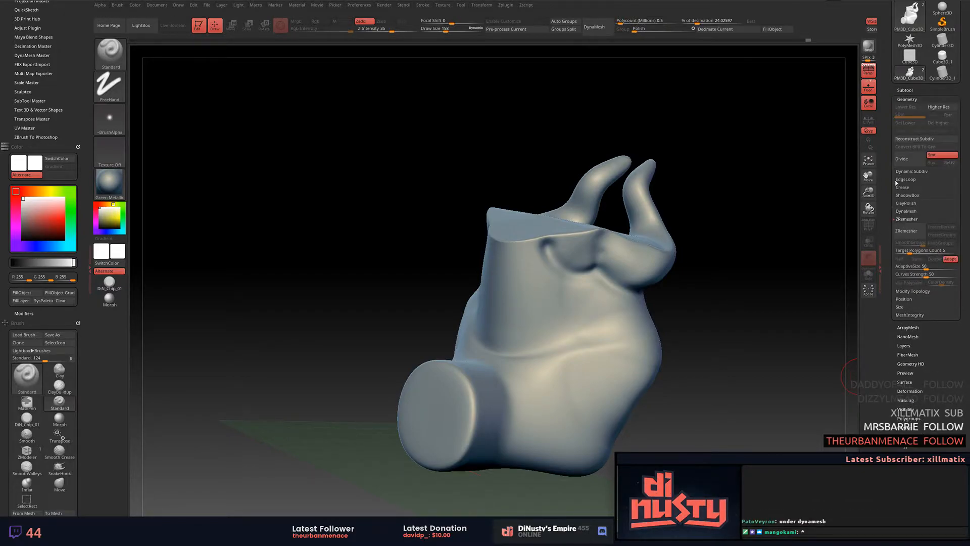
{"action": "left_click", "coordinate": [917, 99]}
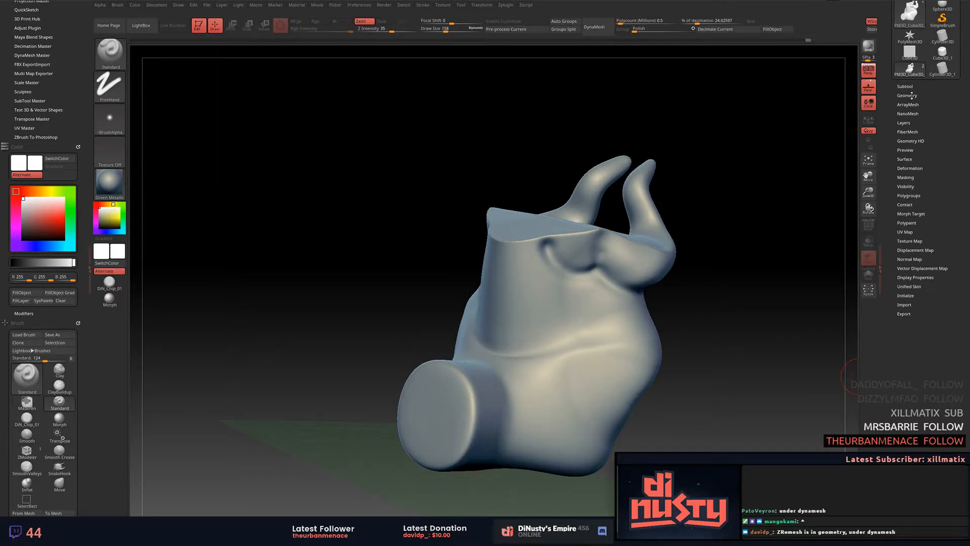
Remesh the horned figure with ZRemesher at a target polygons count of 5 and display its polyframe around the cylindrical end.
{"action": "left_click", "coordinate": [915, 96]}
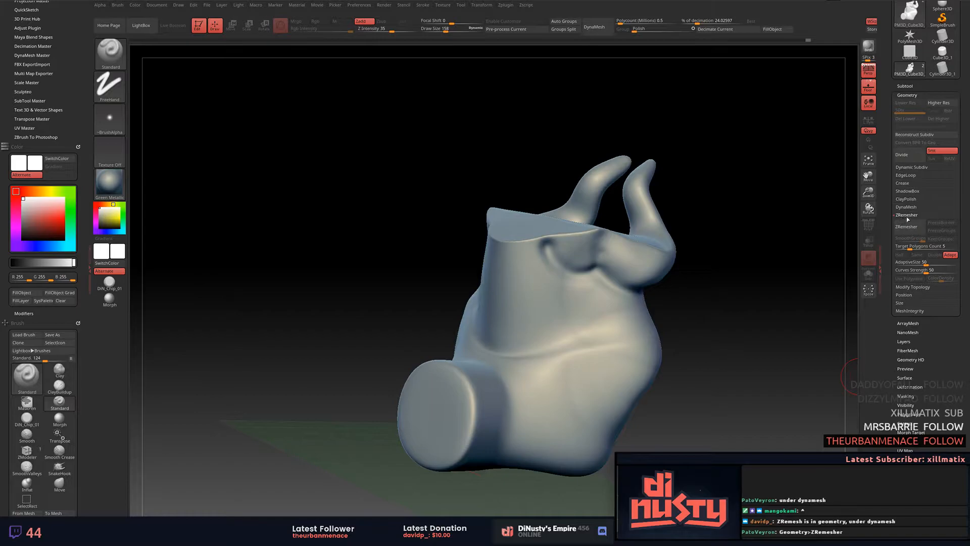
{"action": "left_click", "coordinate": [916, 247]}
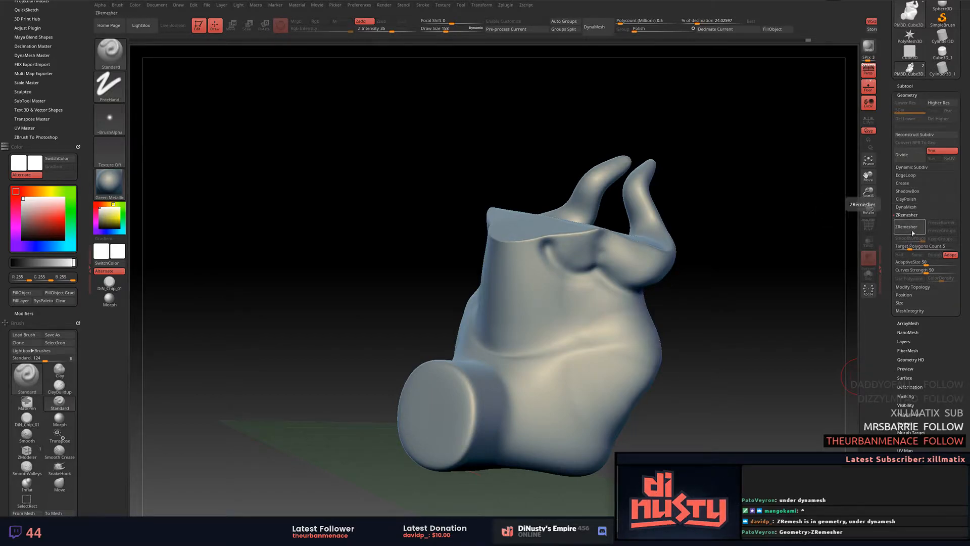
{"action": "left_click", "coordinate": [912, 228]}
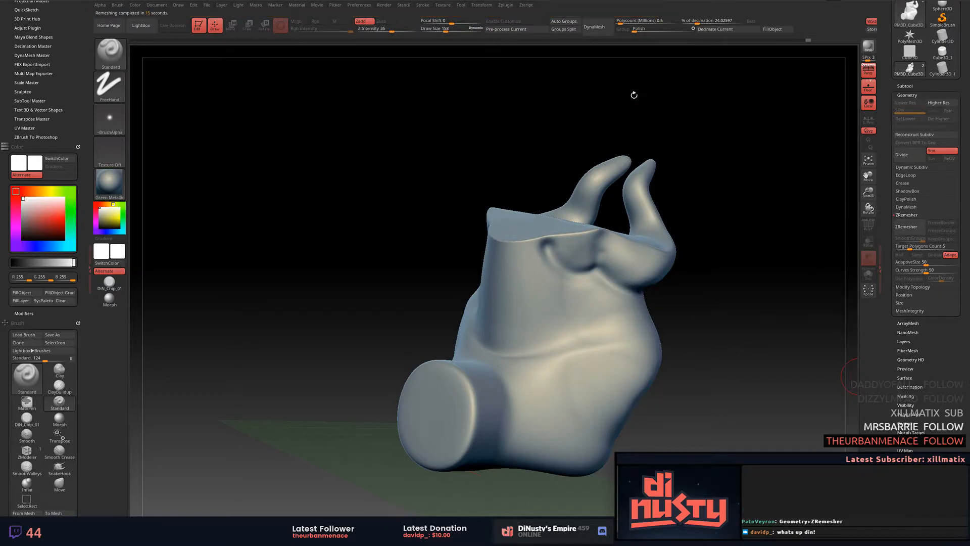
{"action": "left_click_drag", "start_coordinate": [782, 297], "coordinate": [801, 303]}
{"action": "key", "text": "shift+f"}
{"action": "key", "text": "shift+f"}
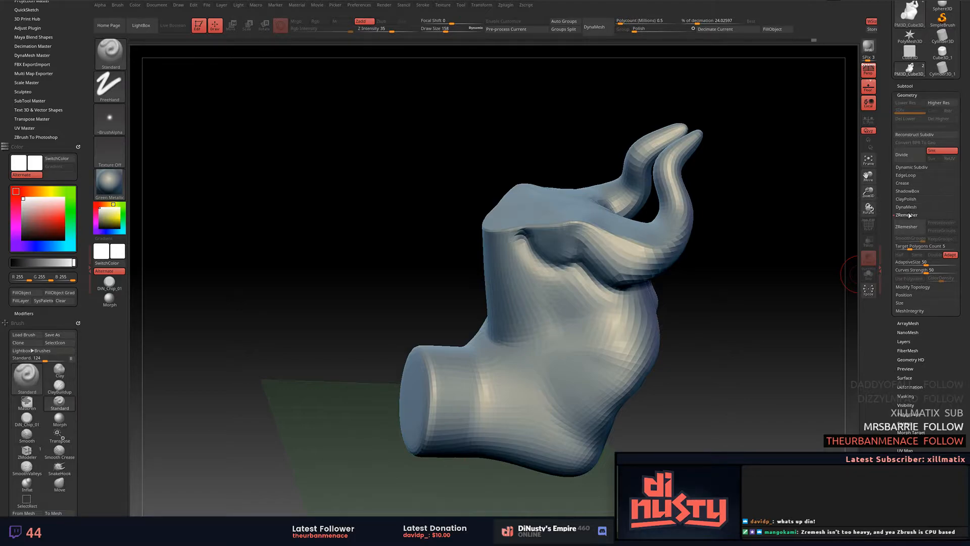
{"action": "left_click_drag", "start_coordinate": [768, 201], "coordinate": [762, 234]}
{"action": "key", "text": "shift+f"}
{"action": "mouse_move", "coordinate": [762, 366]}
{"action": "left_mouse_down", "text": "alt"}
{"action": "mouse_move", "coordinate": [829, 253]}
{"action": "mouse_move", "coordinate": [854, 253]}
{"action": "mouse_move", "coordinate": [758, 308]}
{"action": "mouse_move", "coordinate": [828, 253]}
{"action": "mouse_move", "coordinate": [717, 305]}
{"action": "mouse_move", "coordinate": [726, 280]}
{"action": "left_mouse_up", "text": "alt"}
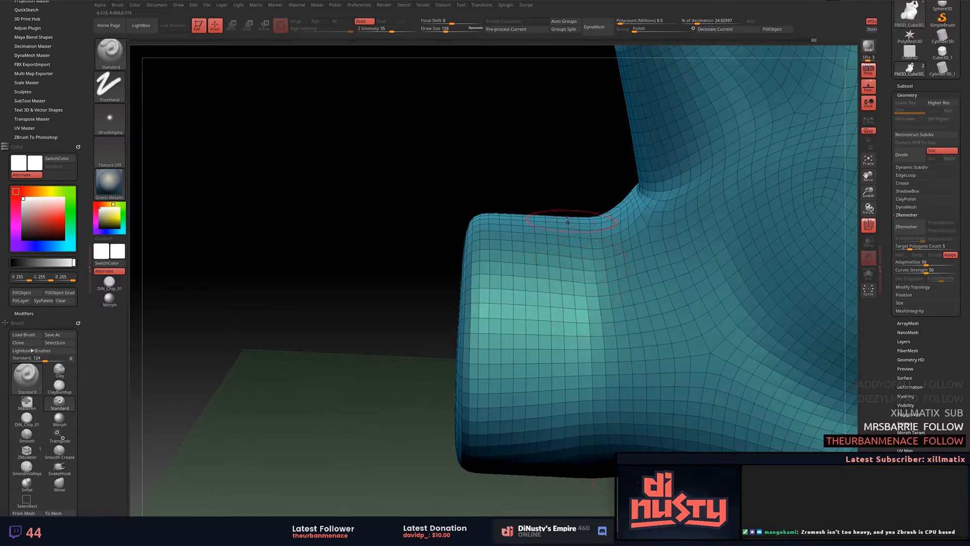
Switch to the ZModeler brush and reduce the draw size to 20 over the figure's cylindrical end.
{"action": "key", "text": "b"}
{"action": "key", "text": "z"}
{"action": "key", "text": "m"}
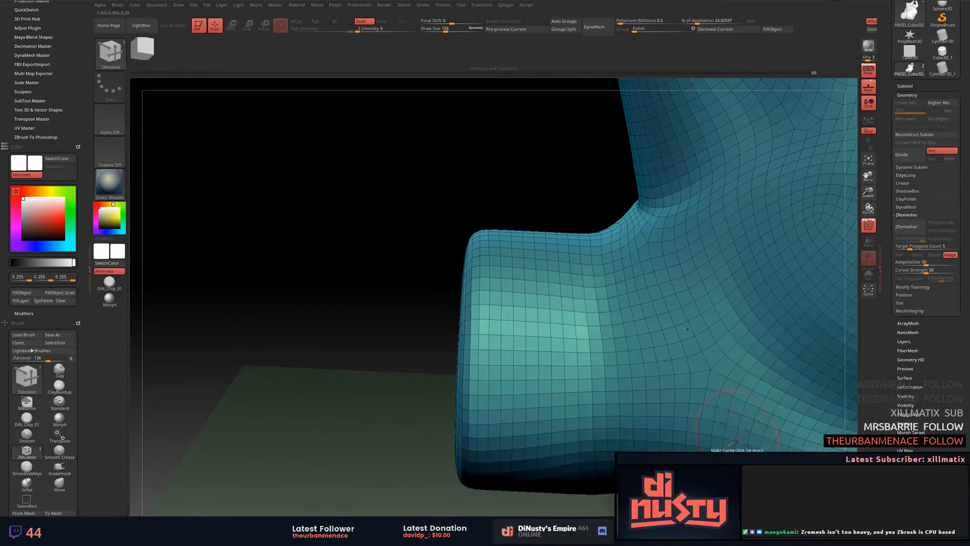
{"action": "key", "text": "space"}
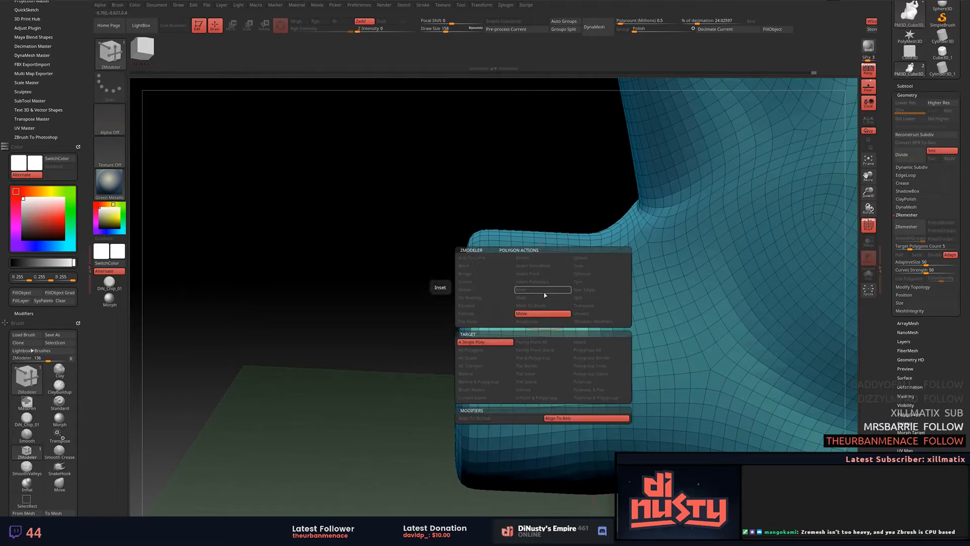
{"action": "key", "text": "space"}
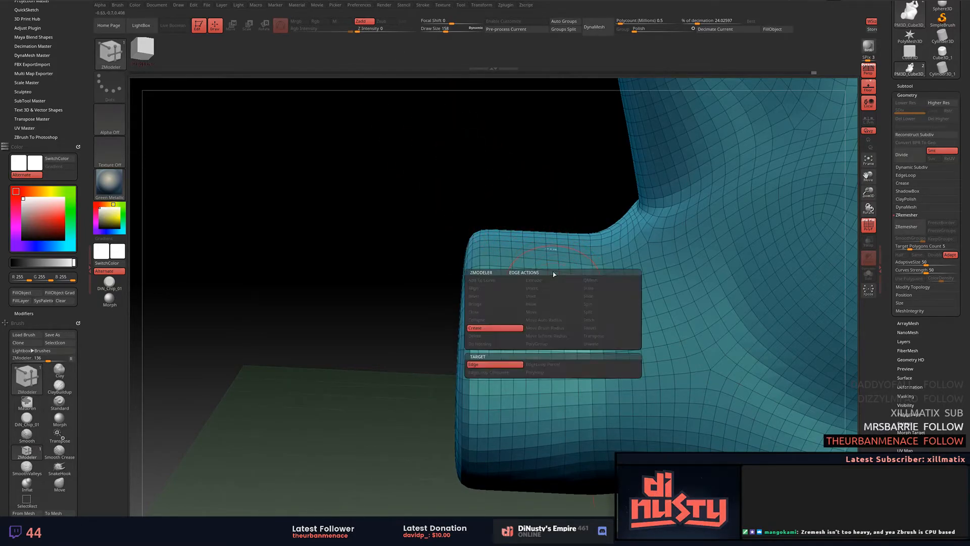
{"action": "left_click_drag", "start_coordinate": [445, 28], "coordinate": [430, 34]}
{"action": "right_click_drag", "start_coordinate": [555, 277], "coordinate": [566, 278], "text": "ctrl"}
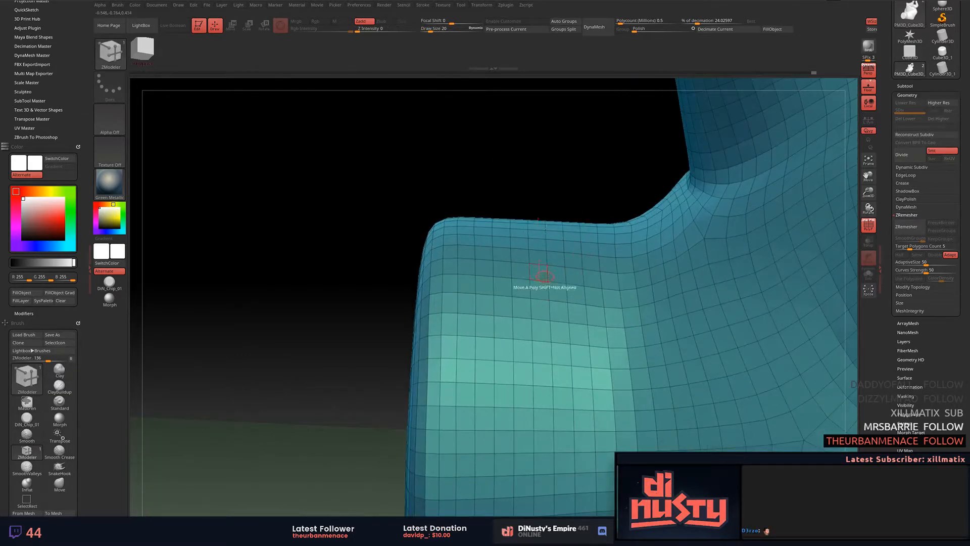
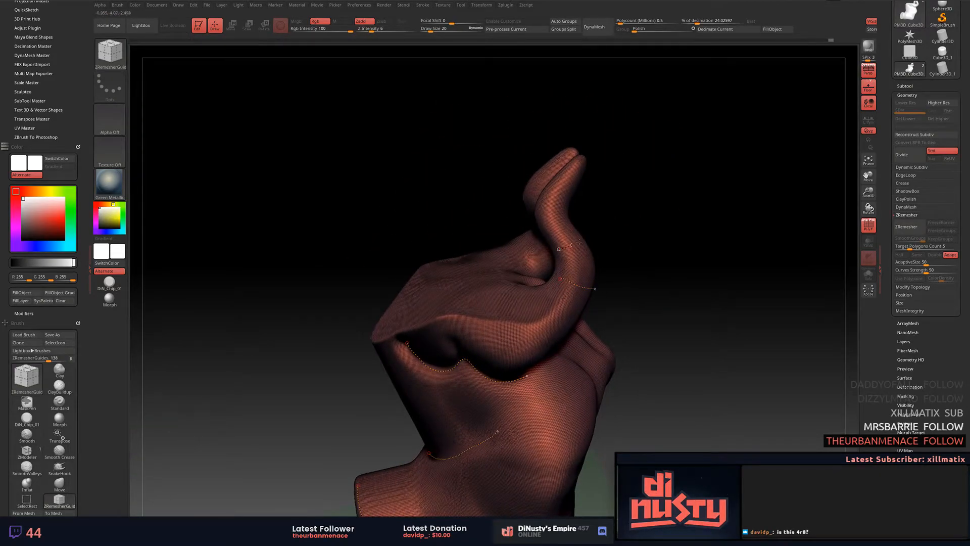
Draw ZRemesherGuides curves around the horn at several heights and around its thick base.
{"action": "left_click_drag", "start_coordinate": [539, 215], "coordinate": [572, 214]}
{"action": "mouse_move", "coordinate": [601, 216]}
{"action": "right_mouse_down"}
{"action": "mouse_move", "coordinate": [594, 196]}
{"action": "mouse_move", "coordinate": [571, 190]}
{"action": "right_mouse_up"}
{"action": "left_click_drag", "start_coordinate": [551, 179], "coordinate": [576, 194]}
{"action": "right_click_drag", "start_coordinate": [581, 199], "coordinate": [637, 222]}
{"action": "right_click_drag", "start_coordinate": [566, 303], "coordinate": [493, 308]}
{"action": "left_click_drag", "start_coordinate": [565, 349], "coordinate": [615, 301]}
{"action": "mouse_move", "coordinate": [616, 301]}
{"action": "right_mouse_down"}
{"action": "mouse_move", "coordinate": [561, 298]}
{"action": "mouse_move", "coordinate": [637, 315]}
{"action": "right_mouse_up"}
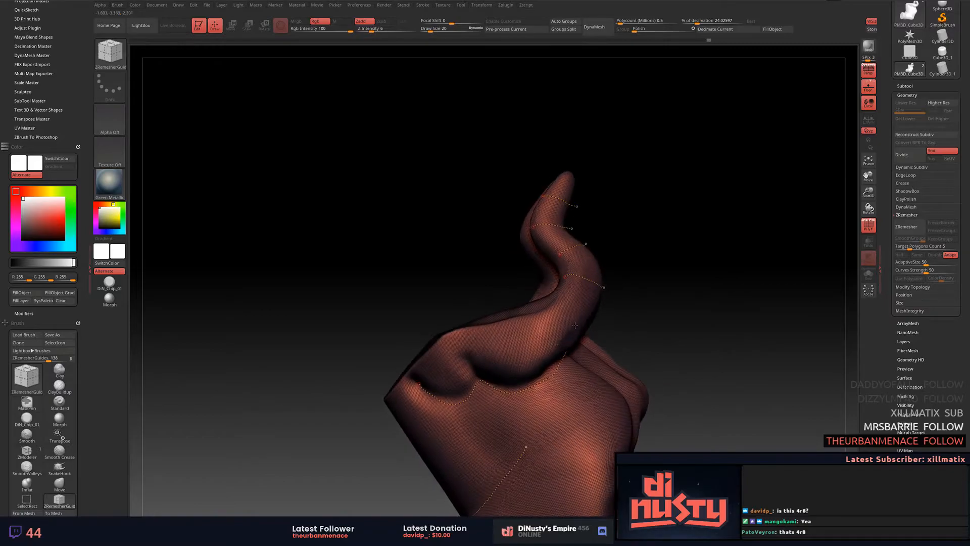
{"action": "left_click_drag", "start_coordinate": [499, 327], "coordinate": [512, 409]}
{"action": "right_click_drag", "start_coordinate": [572, 333], "coordinate": [675, 158]}
Try remeshing the figure with ZRemesher along the guide curves, compare the topology from the front, and undo the remesh.
{"action": "right_click_drag", "start_coordinate": [710, 317], "coordinate": [701, 212]}
{"action": "left_click", "coordinate": [905, 227]}
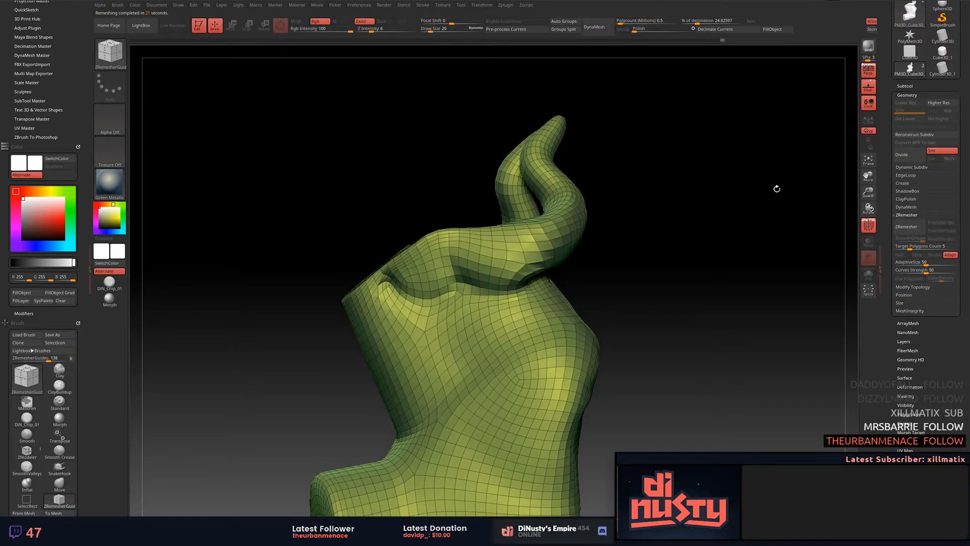
{"action": "mouse_move", "coordinate": [767, 189]}
{"action": "left_mouse_down"}
{"action": "mouse_move", "coordinate": [744, 211]}
{"action": "mouse_move", "coordinate": [742, 259]}
{"action": "mouse_move", "coordinate": [748, 194]}
{"action": "mouse_move", "coordinate": [746, 205]}
{"action": "mouse_move", "coordinate": [681, 225]}
{"action": "mouse_move", "coordinate": [690, 222]}
{"action": "mouse_move", "coordinate": [687, 248]}
{"action": "mouse_move", "coordinate": [737, 240]}
{"action": "mouse_move", "coordinate": [708, 229]}
{"action": "mouse_move", "coordinate": [721, 231]}
{"action": "left_mouse_up"}
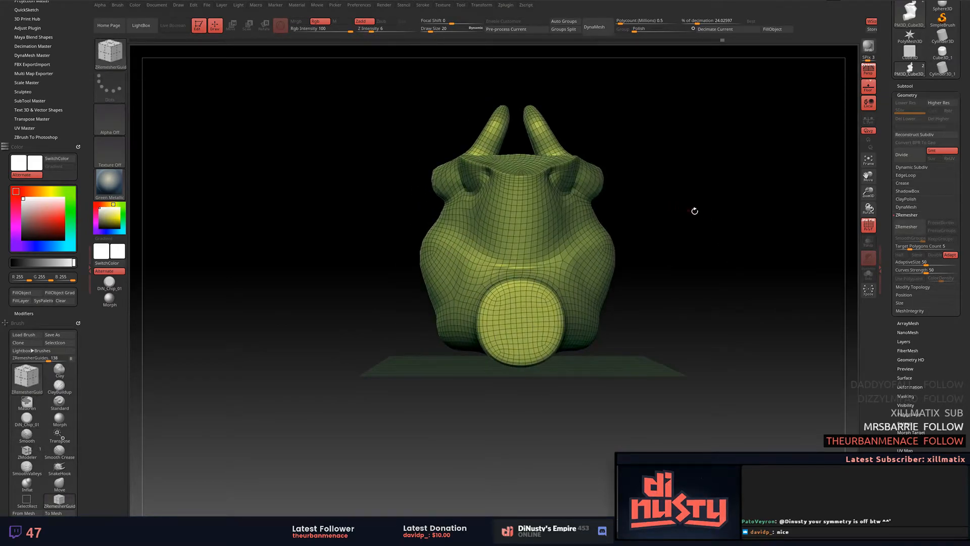
{"action": "key", "text": "ctrl+z"}
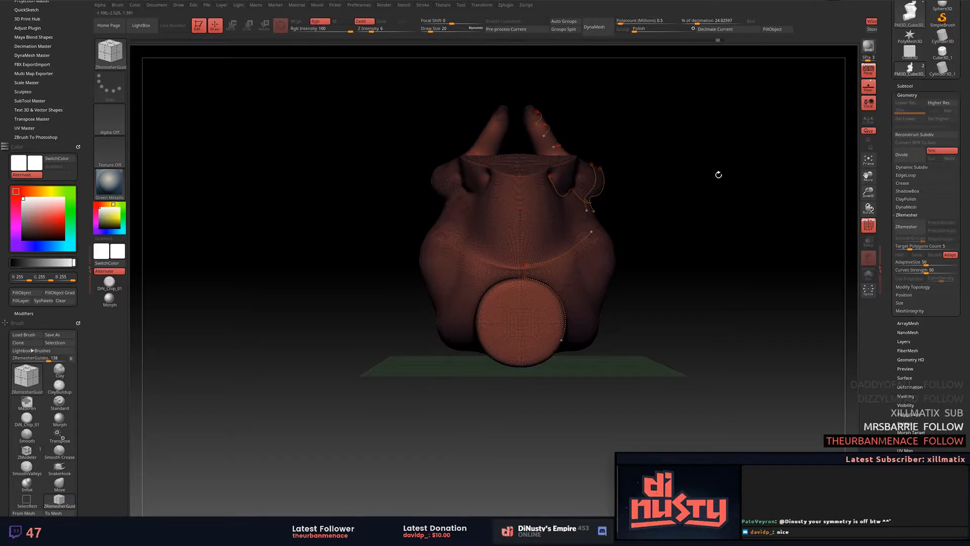
{"action": "mouse_move", "coordinate": [744, 207]}
{"action": "left_mouse_down"}
{"action": "mouse_move", "coordinate": [762, 210]}
{"action": "mouse_move", "coordinate": [750, 226]}
{"action": "mouse_move", "coordinate": [743, 221]}
{"action": "left_mouse_up"}
{"action": "left_click_drag", "start_coordinate": [743, 221], "coordinate": [757, 217]}
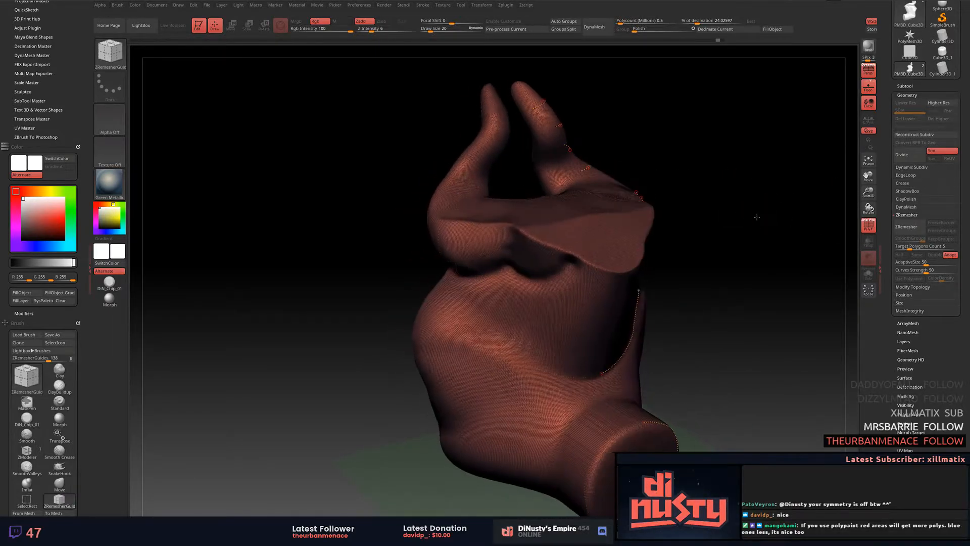
{"action": "mouse_move", "coordinate": [749, 259]}
{"action": "left_mouse_down"}
{"action": "mouse_move", "coordinate": [734, 249]}
{"action": "mouse_move", "coordinate": [757, 221]}
{"action": "left_mouse_up"}
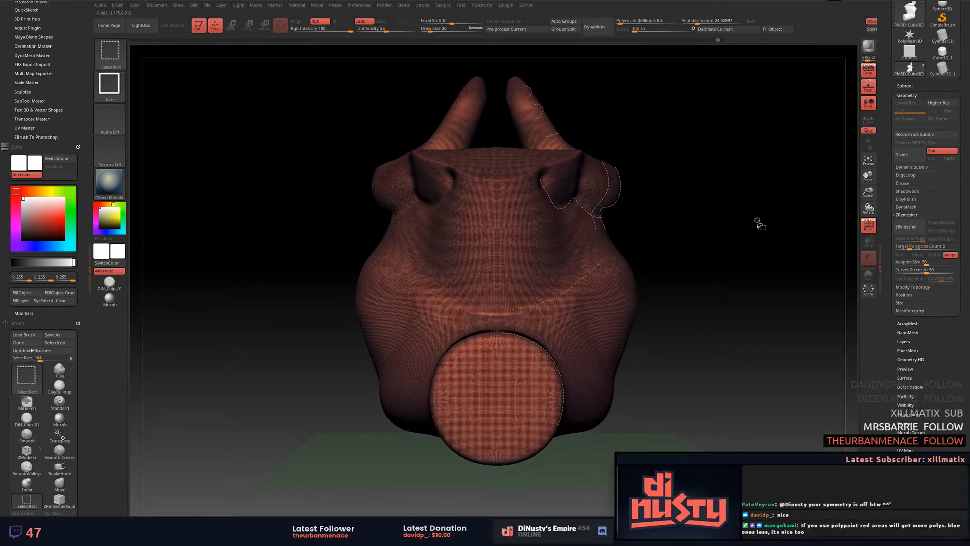
{"action": "left_click_drag", "start_coordinate": [721, 206], "coordinate": [658, 233]}
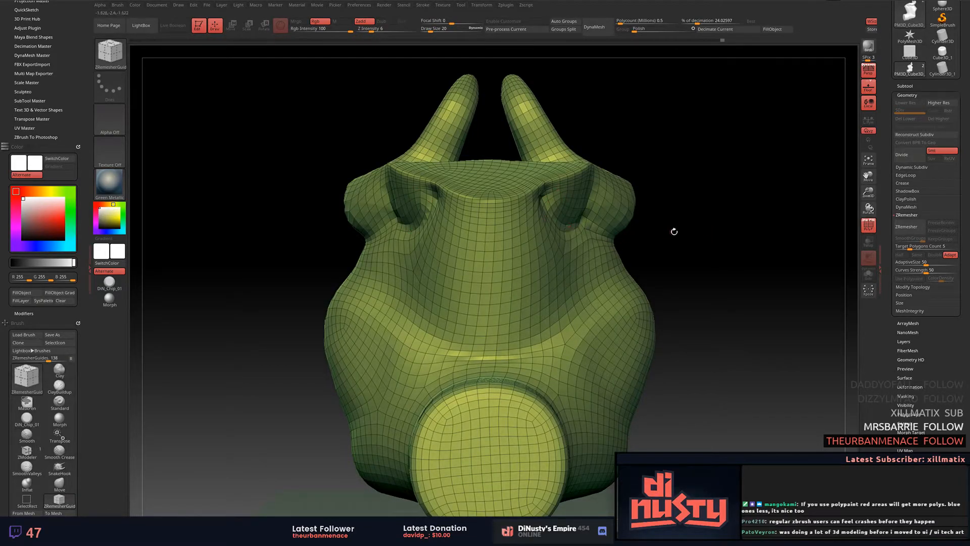
{"action": "key", "text": "ctrl+z"}
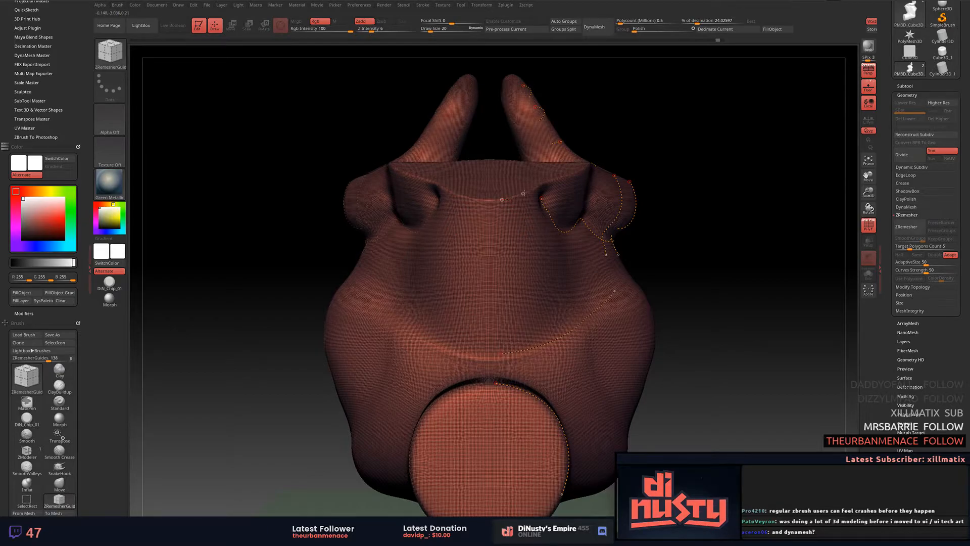
Redraw the guide curve along the crease above the cylindrical end, running up the figure's side.
{"action": "left_click_drag", "start_coordinate": [745, 152], "coordinate": [753, 221]}
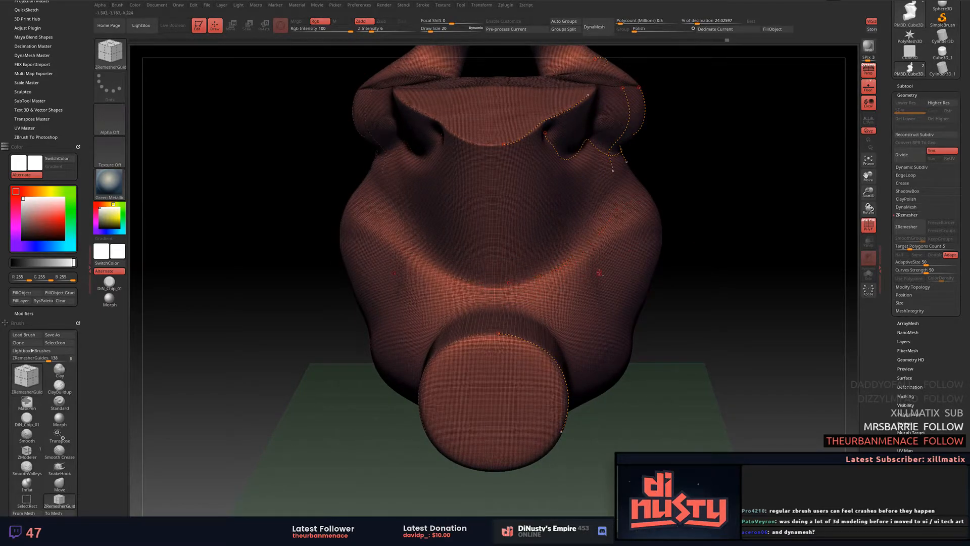
{"action": "left_click_drag", "start_coordinate": [582, 258], "coordinate": [591, 247]}
{"action": "key", "text": "ctrl+z"}
{"action": "left_click_drag", "start_coordinate": [500, 289], "coordinate": [628, 202]}
{"action": "left_click_drag", "start_coordinate": [497, 289], "coordinate": [579, 249]}
{"action": "left_click_drag", "start_coordinate": [548, 248], "coordinate": [537, 277], "text": "alt"}
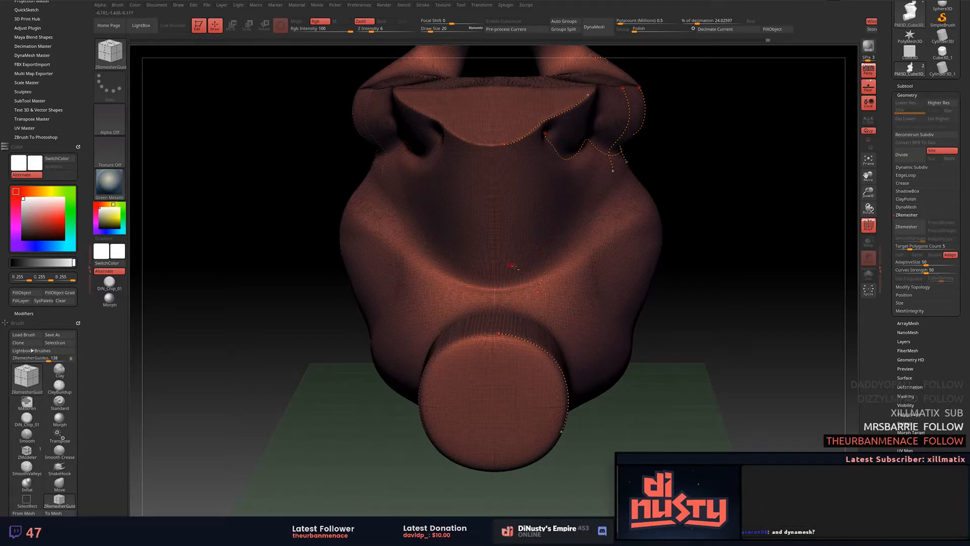
{"action": "left_click_drag", "start_coordinate": [711, 273], "coordinate": [662, 270]}
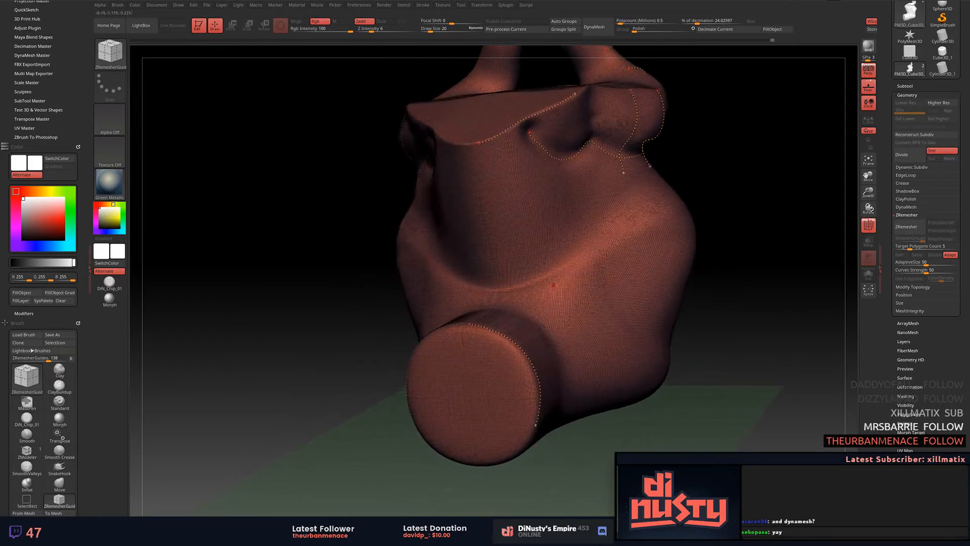
{"action": "left_click_drag", "start_coordinate": [716, 202], "coordinate": [772, 229]}
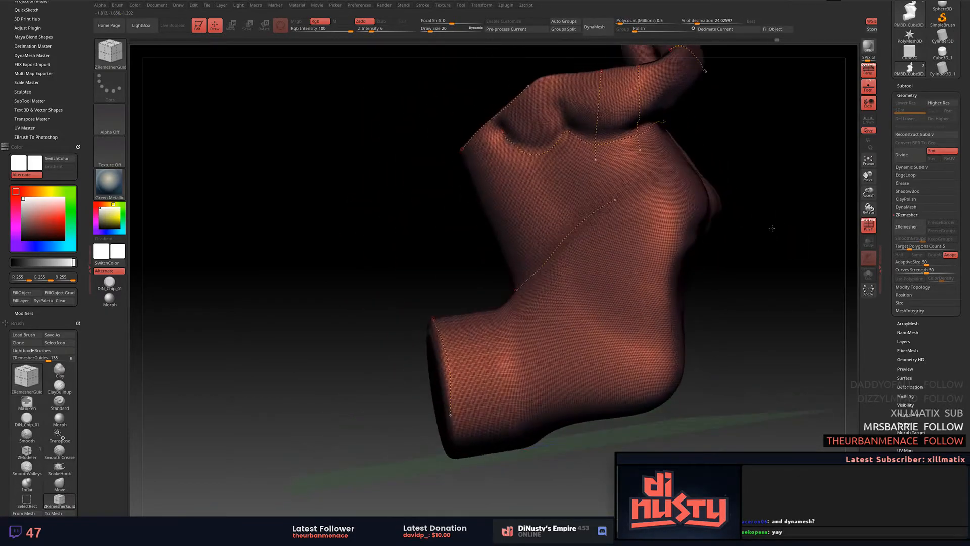
Add guide curves across the figure's lower side, along its back edge, and around the side of the cylindrical end.
{"action": "left_click_drag", "start_coordinate": [748, 326], "coordinate": [620, 393]}
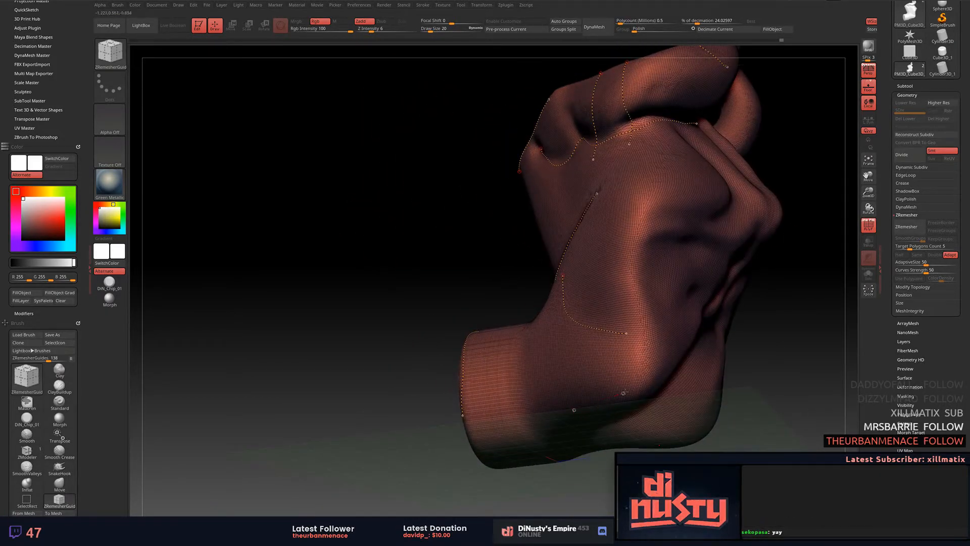
{"action": "left_click_drag", "start_coordinate": [770, 283], "coordinate": [811, 306]}
{"action": "left_click_drag", "start_coordinate": [758, 264], "coordinate": [737, 268]}
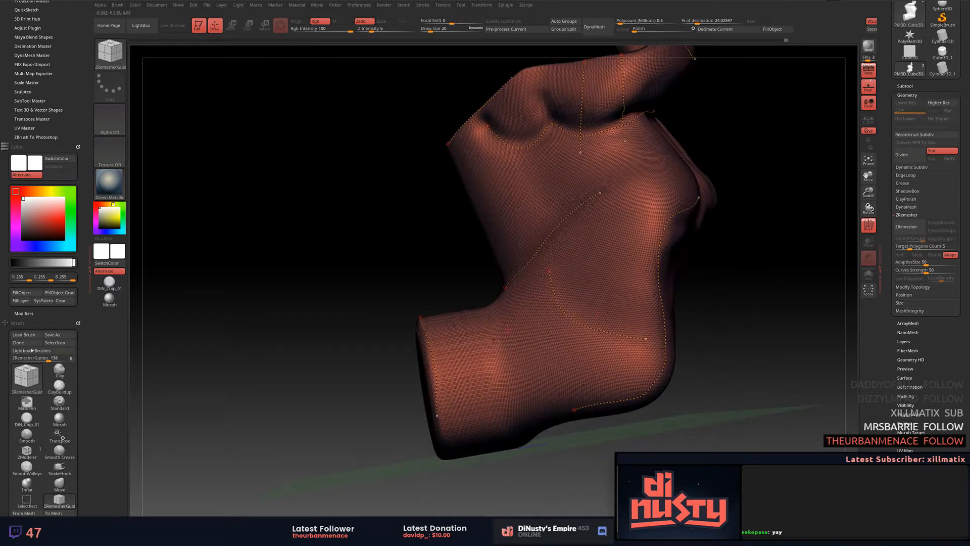
{"action": "left_click_drag", "start_coordinate": [736, 417], "coordinate": [733, 353]}
{"action": "left_click_drag", "start_coordinate": [721, 273], "coordinate": [743, 281]}
{"action": "mouse_move", "coordinate": [753, 237]}
{"action": "left_mouse_down"}
{"action": "mouse_move", "coordinate": [763, 251]}
{"action": "mouse_move", "coordinate": [765, 239]}
{"action": "left_mouse_up"}
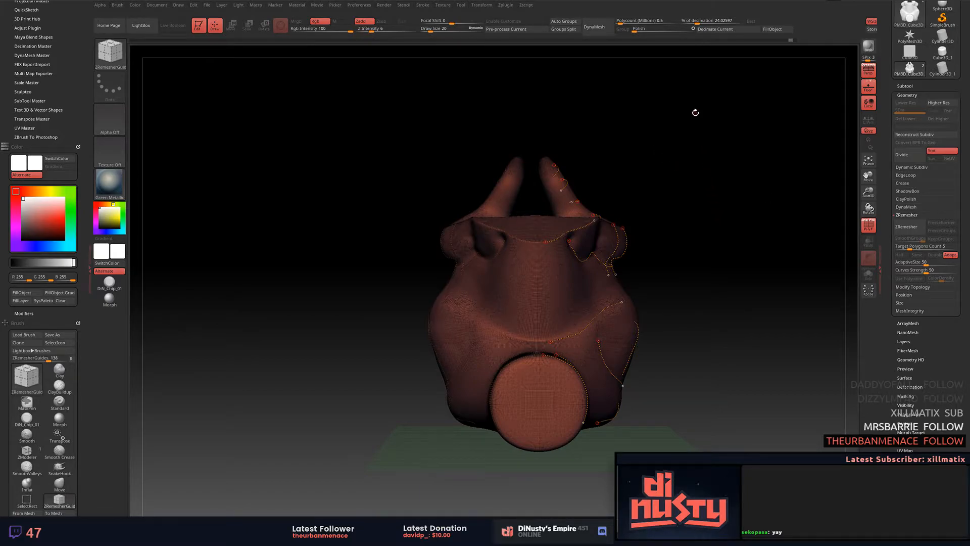
{"action": "left_click_drag", "start_coordinate": [780, 217], "coordinate": [757, 157]}
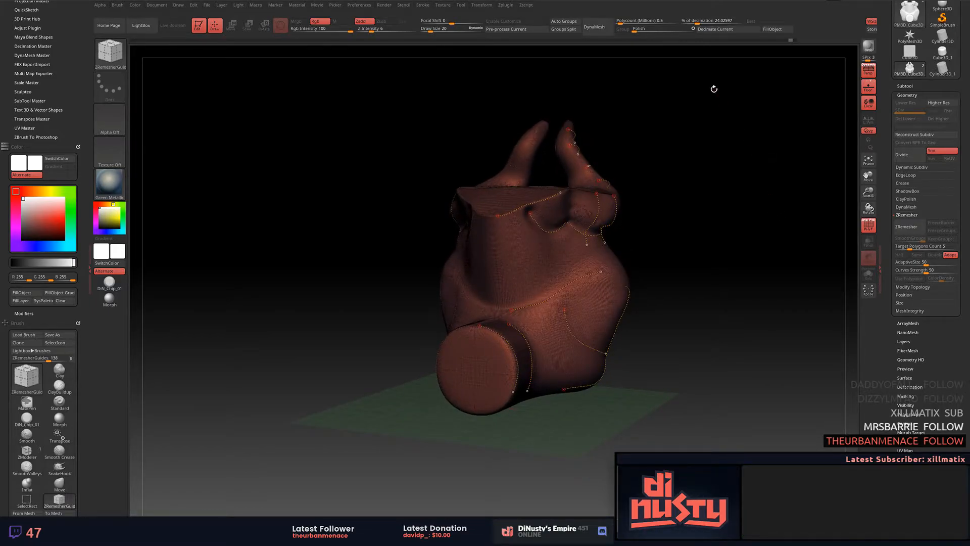
Remesh the figure with ZRemesher along the revised guides and turn off the polyframe to inspect the shape.
{"action": "left_click", "coordinate": [907, 226]}
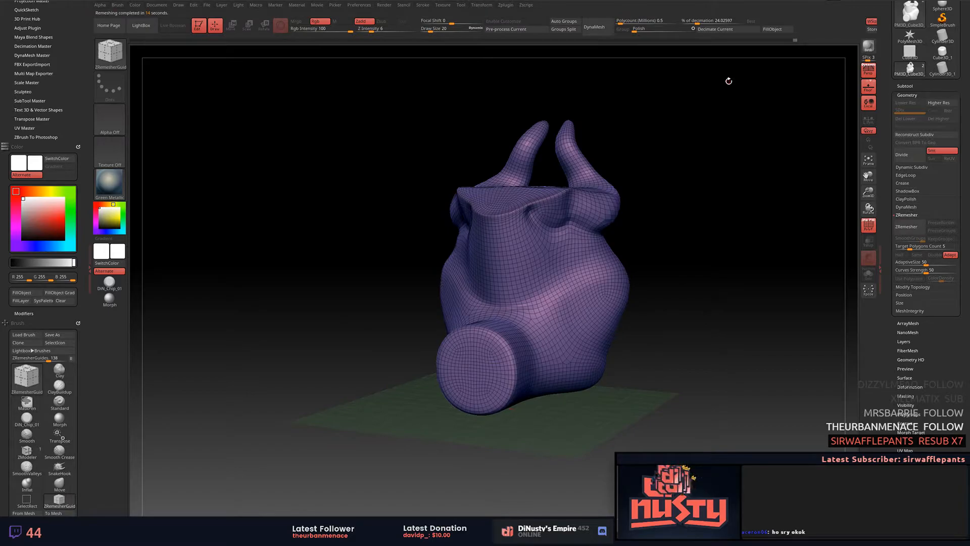
{"action": "left_click_drag", "start_coordinate": [727, 153], "coordinate": [736, 149], "text": "shift"}
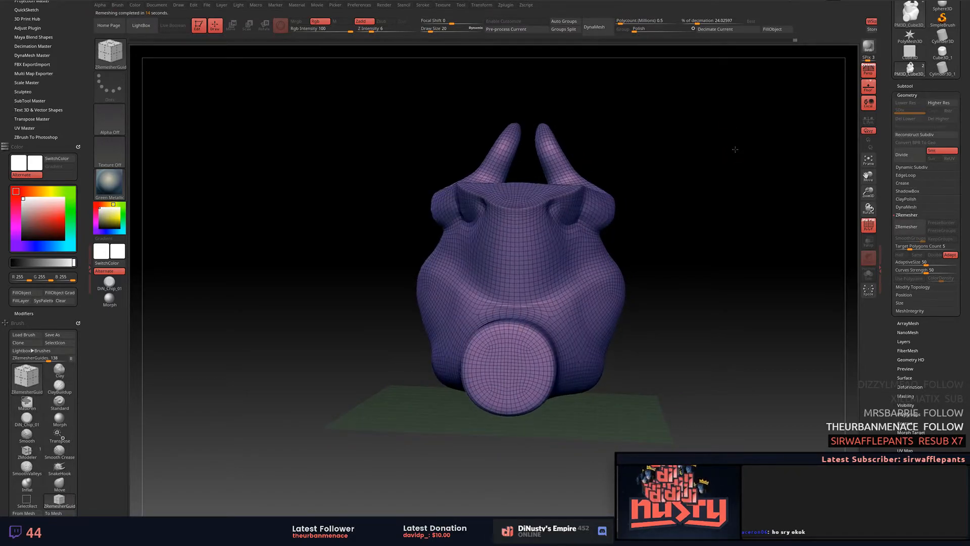
{"action": "key", "text": "shift"}
{"action": "key", "text": "shift+f"}
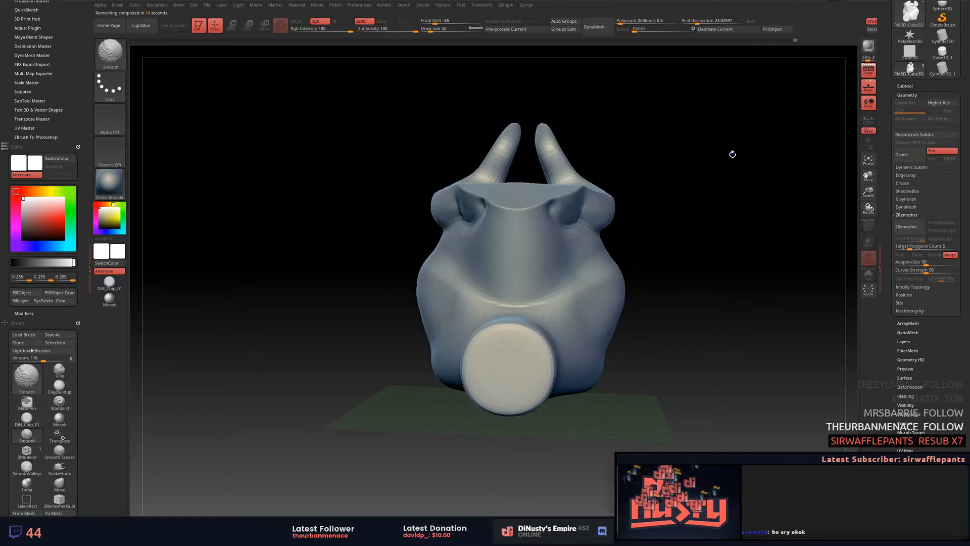
{"action": "left_click_drag", "start_coordinate": [732, 147], "coordinate": [703, 151]}
{"action": "left_click_drag", "start_coordinate": [576, 165], "coordinate": [542, 174]}
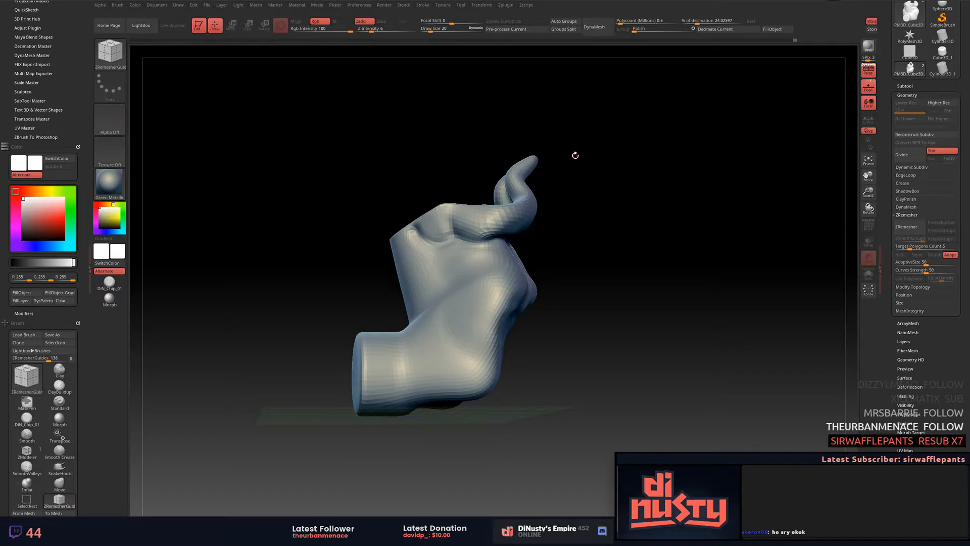
{"action": "left_click_drag", "start_coordinate": [577, 163], "coordinate": [702, 172], "text": "alt"}
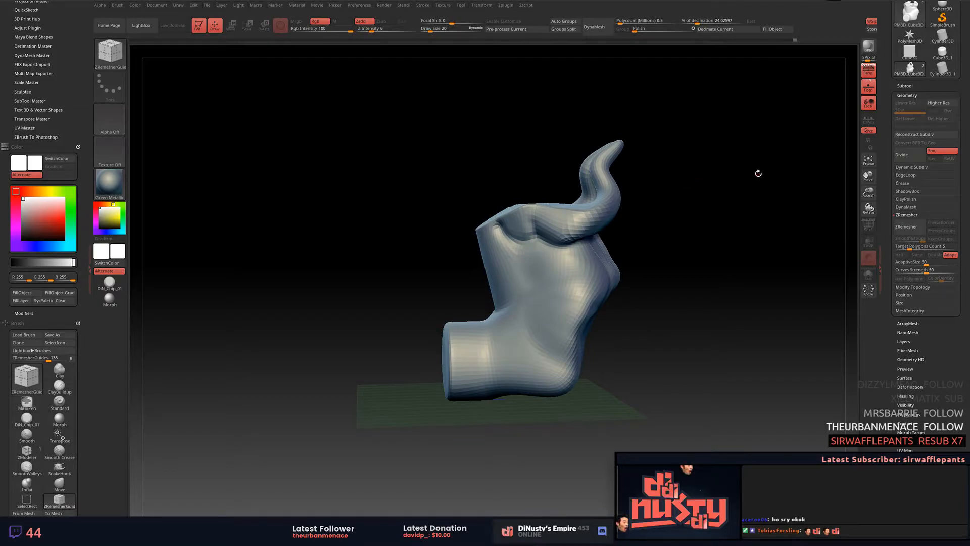
{"action": "left_click_drag", "start_coordinate": [760, 167], "coordinate": [742, 192]}
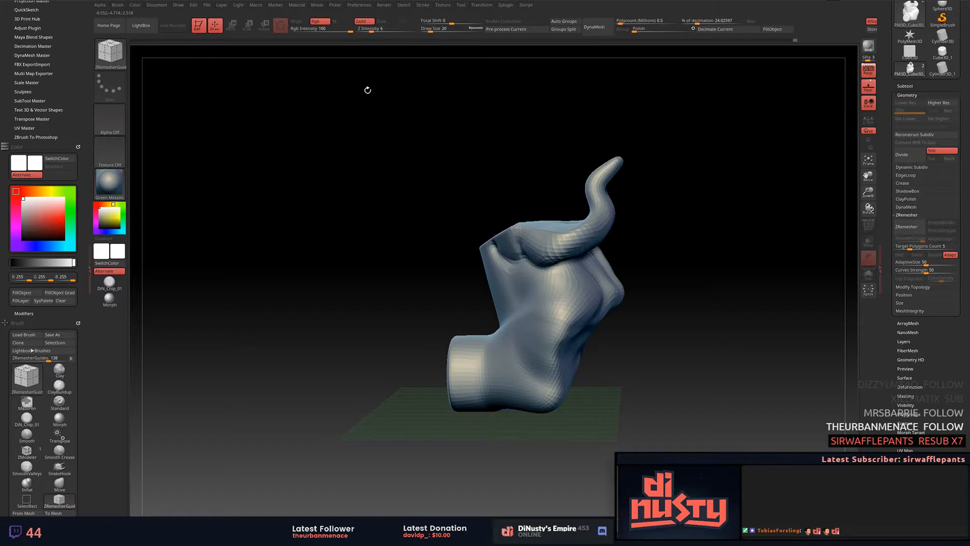
Open the UV Master options for unwrapping the remeshed figure.
{"action": "scroll", "coordinate": [13, 145], "scroll_direction": "up", "scroll_amount": 2}
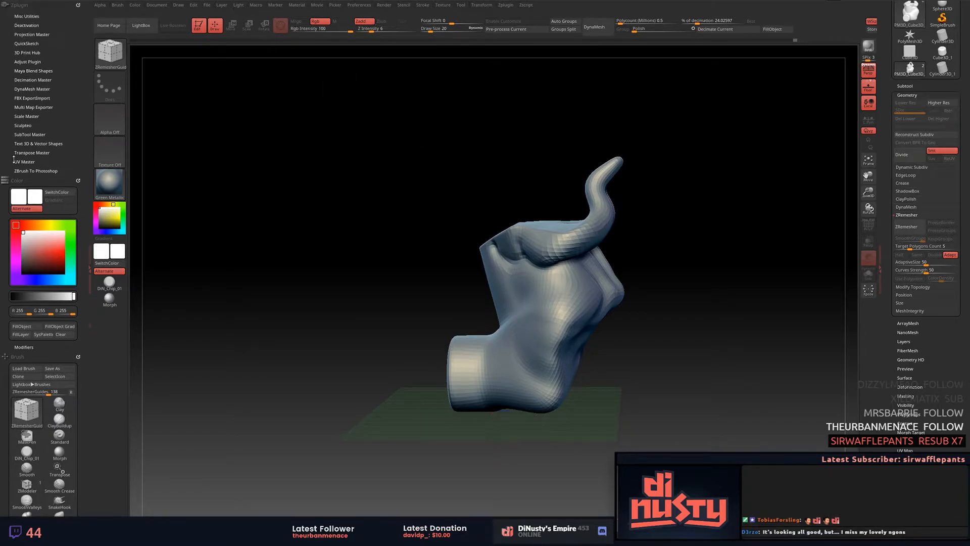
{"action": "left_click", "coordinate": [506, 6]}
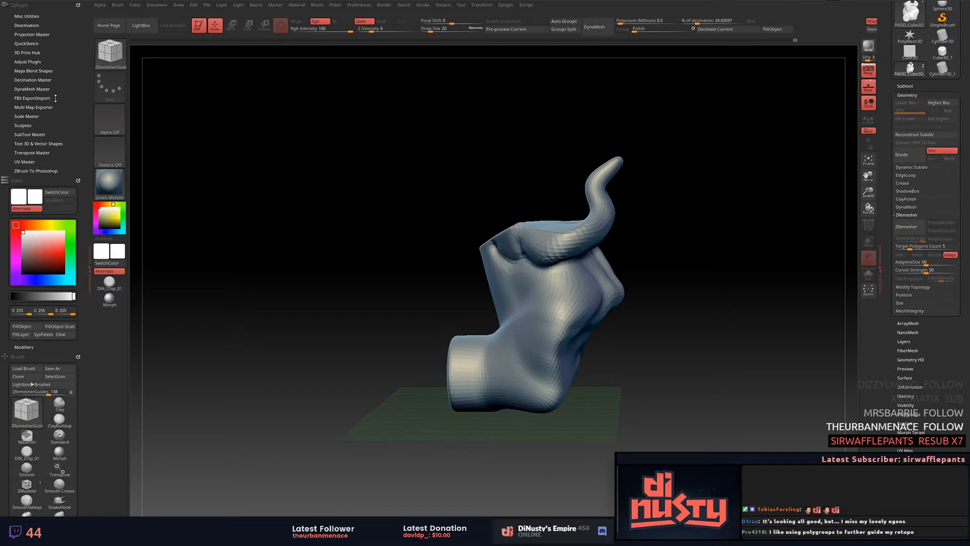
{"action": "left_click", "coordinate": [25, 162]}
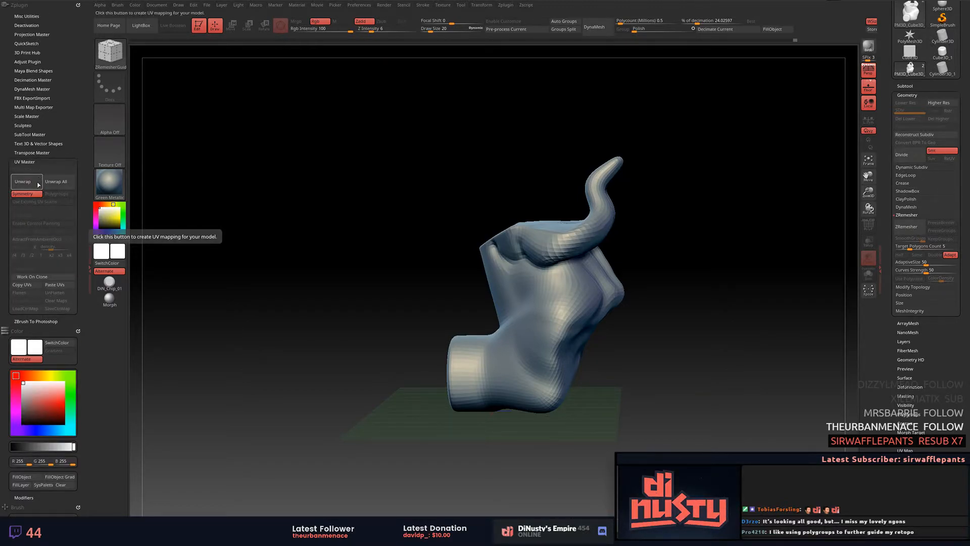
Enable UV Master control painting in Protect mode and switch to the Standard brush with a draw size of 124.
{"action": "left_click", "coordinate": [31, 224]}
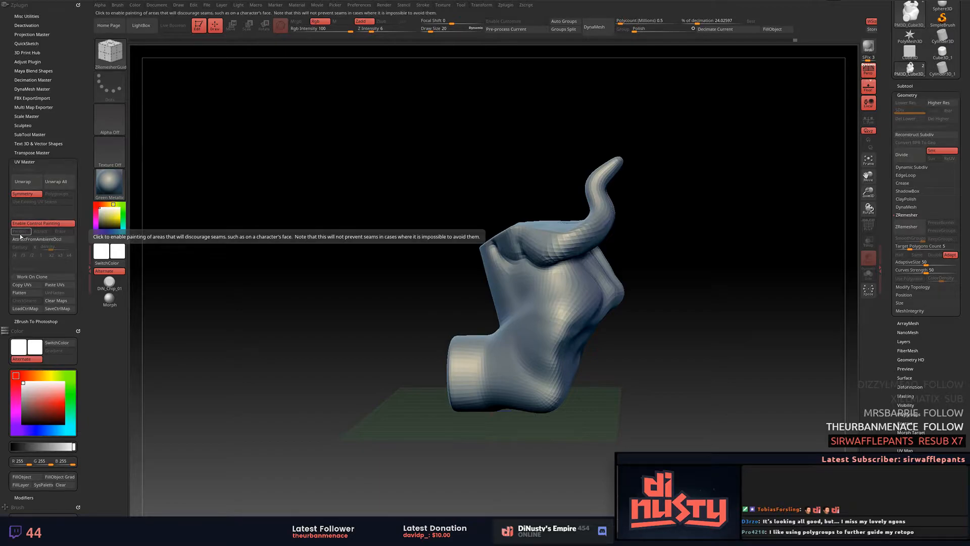
{"action": "left_click", "coordinate": [20, 235]}
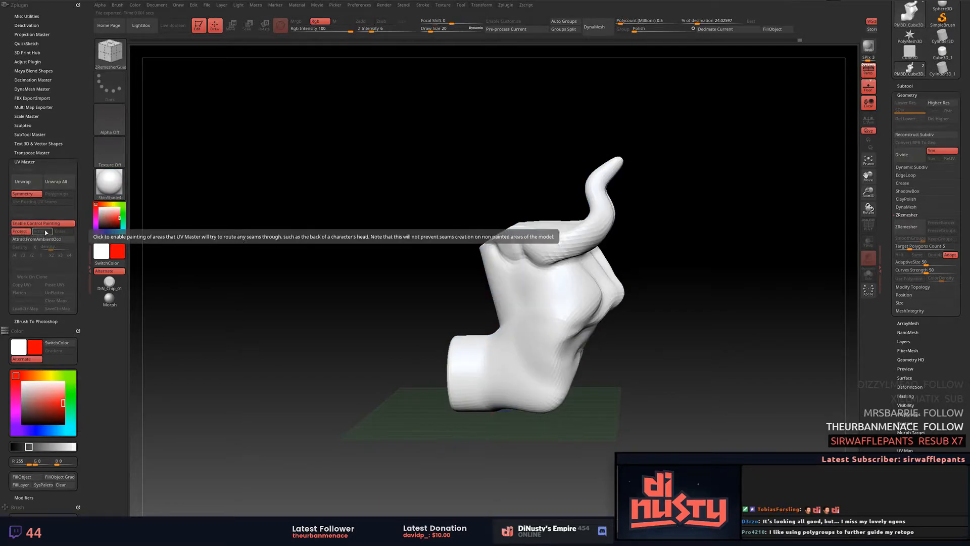
{"action": "key", "text": "ctrl+z"}
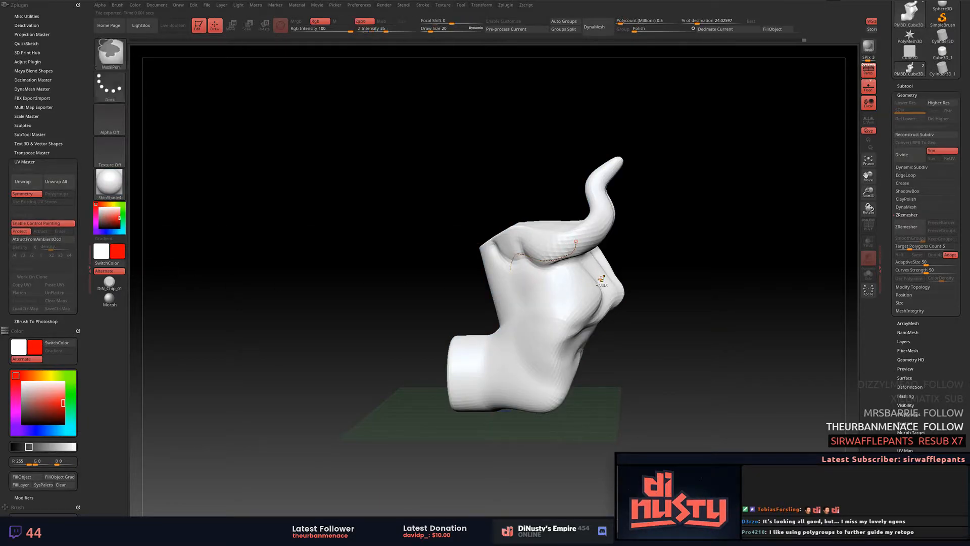
{"action": "key", "text": "space"}
{"action": "key", "text": "b"}
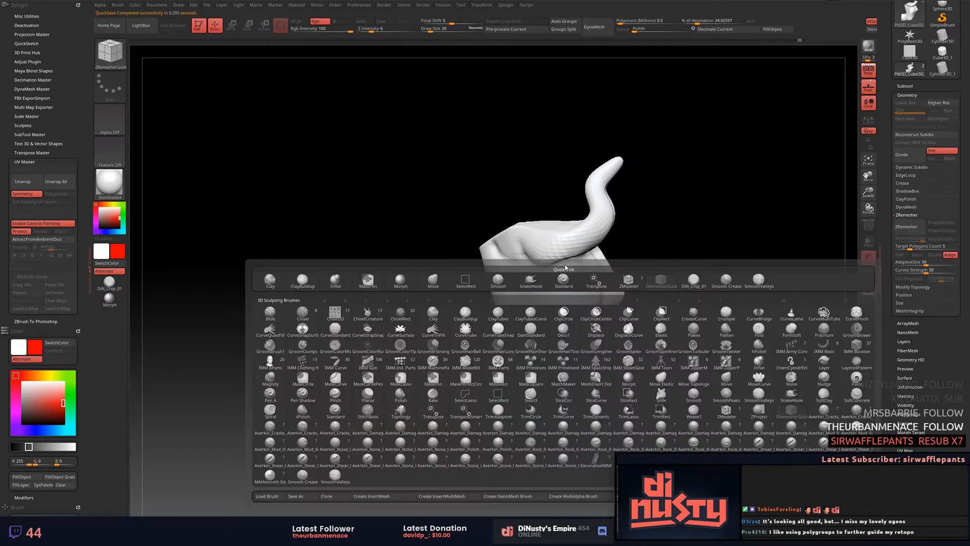
{"action": "left_click", "coordinate": [565, 285]}
{"action": "mouse_move", "coordinate": [665, 272]}
{"action": "left_mouse_down"}
{"action": "mouse_move", "coordinate": [675, 275]}
{"action": "mouse_move", "coordinate": [680, 260]}
{"action": "mouse_move", "coordinate": [700, 267]}
{"action": "left_mouse_up"}
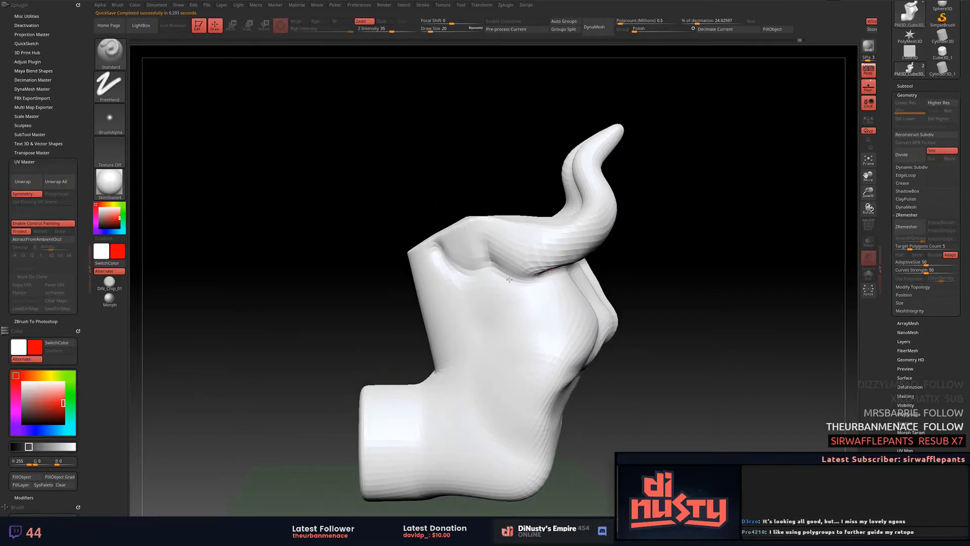
{"action": "left_click_drag", "start_coordinate": [486, 165], "coordinate": [469, 141]}
{"action": "left_click", "coordinate": [52, 237]}
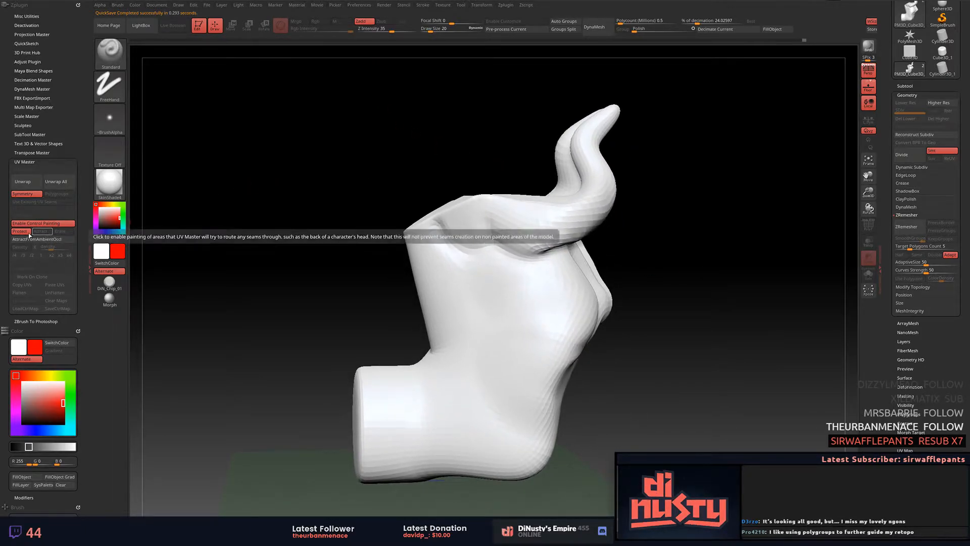
{"action": "left_click", "coordinate": [22, 232]}
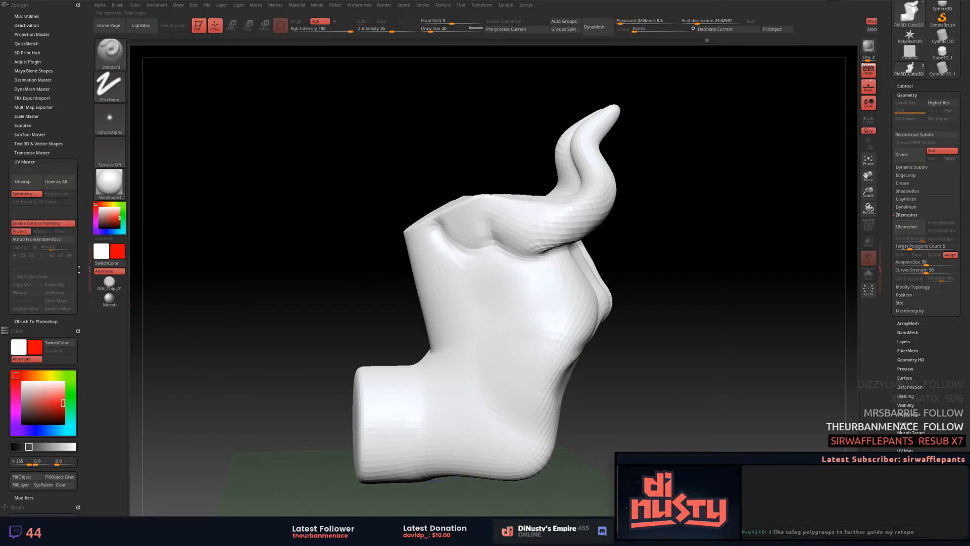
{"action": "right_click", "coordinate": [464, 224]}
{"action": "mouse_move", "coordinate": [473, 225]}
{"action": "left_mouse_down"}
{"action": "mouse_move", "coordinate": [486, 226]}
{"action": "mouse_move", "coordinate": [487, 255]}
{"action": "mouse_move", "coordinate": [558, 252]}
{"action": "left_mouse_up"}
{"action": "key", "text": "ctrl+z"}
{"action": "mouse_move", "coordinate": [431, 230]}
{"action": "left_mouse_down"}
{"action": "mouse_move", "coordinate": [451, 249]}
{"action": "mouse_move", "coordinate": [508, 247]}
{"action": "left_mouse_up"}
{"action": "key", "text": "ctrl+z"}
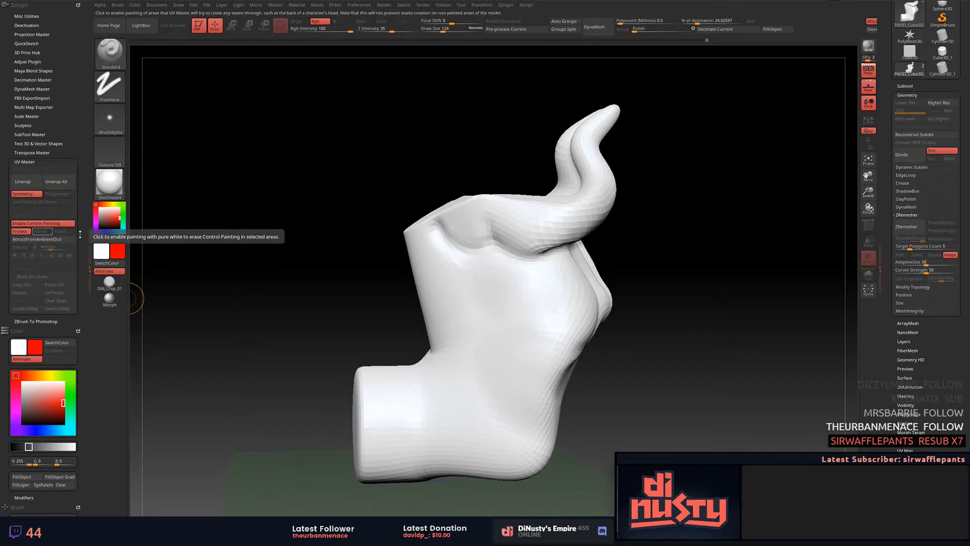
Paint a protected area in red along the crease beneath the figure's horns.
{"action": "mouse_move", "coordinate": [434, 230]}
{"action": "left_mouse_down"}
{"action": "mouse_move", "coordinate": [498, 245]}
{"action": "mouse_move", "coordinate": [457, 247]}
{"action": "mouse_move", "coordinate": [455, 231]}
{"action": "left_mouse_up"}
{"action": "left_click_drag", "start_coordinate": [666, 235], "coordinate": [640, 225]}
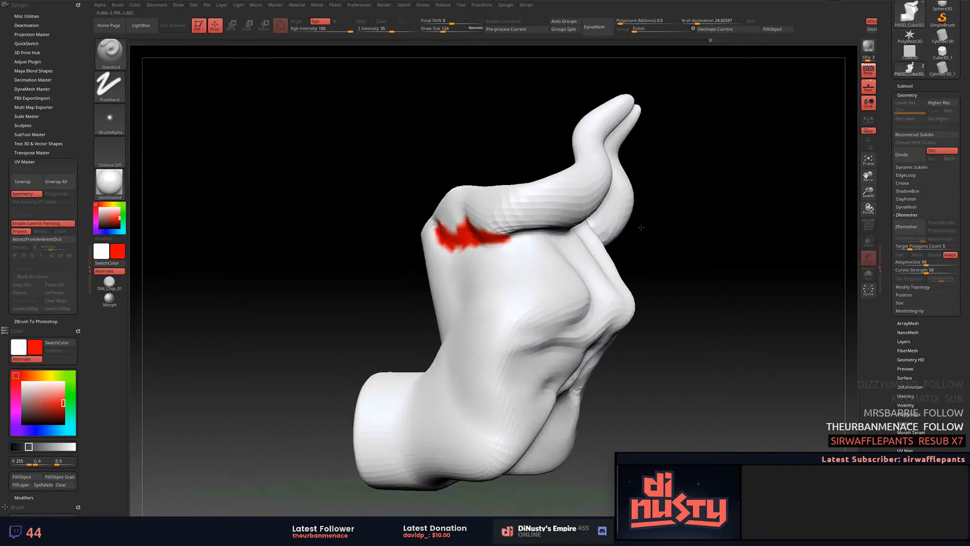
{"action": "left_click_drag", "start_coordinate": [501, 239], "coordinate": [525, 243]}
{"action": "left_click_drag", "start_coordinate": [709, 228], "coordinate": [662, 224]}
{"action": "right_click_drag", "start_coordinate": [663, 225], "coordinate": [697, 223]}
{"action": "mouse_move", "coordinate": [600, 216]}
{"action": "left_mouse_down"}
{"action": "mouse_move", "coordinate": [579, 232]}
{"action": "mouse_move", "coordinate": [559, 231]}
{"action": "left_mouse_up"}
{"action": "left_click_drag", "start_coordinate": [355, 253], "coordinate": [159, 211]}
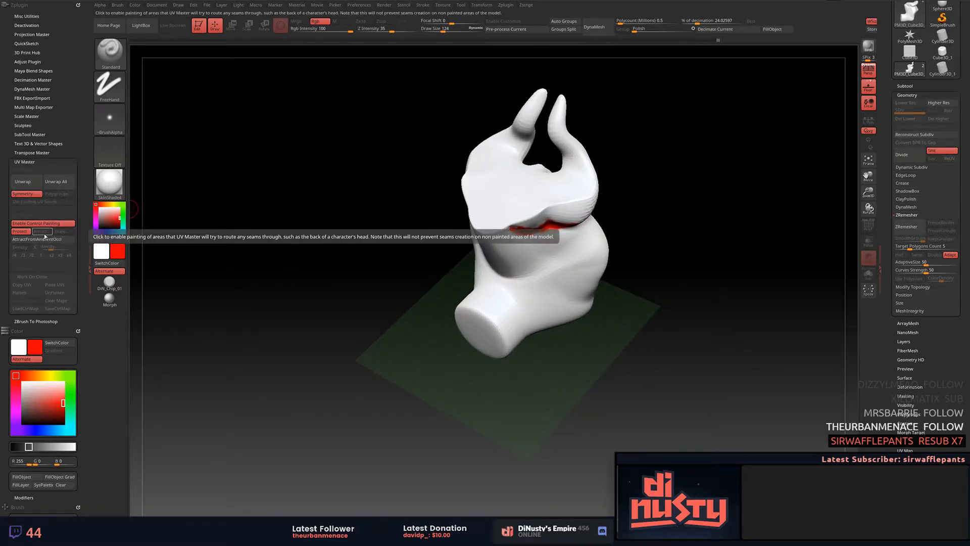
Paint blue Attract seams around the cylindrical end, up the figure's centre, around the flat top's edge, and along both horns.
{"action": "left_click", "coordinate": [41, 231]}
{"action": "mouse_move", "coordinate": [346, 212]}
{"action": "left_mouse_down"}
{"action": "mouse_move", "coordinate": [329, 223]}
{"action": "mouse_move", "coordinate": [529, 290]}
{"action": "mouse_move", "coordinate": [558, 347]}
{"action": "mouse_move", "coordinate": [537, 371]}
{"action": "mouse_move", "coordinate": [552, 334]}
{"action": "mouse_move", "coordinate": [532, 316]}
{"action": "mouse_move", "coordinate": [555, 348]}
{"action": "left_mouse_up"}
{"action": "key", "text": "ctrl+z"}
{"action": "mouse_move", "coordinate": [517, 376]}
{"action": "left_mouse_down"}
{"action": "mouse_move", "coordinate": [541, 331]}
{"action": "mouse_move", "coordinate": [525, 314]}
{"action": "mouse_move", "coordinate": [532, 216]}
{"action": "mouse_move", "coordinate": [579, 193]}
{"action": "left_mouse_up"}
{"action": "mouse_move", "coordinate": [696, 143]}
{"action": "left_mouse_down", "text": "alt"}
{"action": "mouse_move", "coordinate": [643, 232]}
{"action": "mouse_move", "coordinate": [644, 251]}
{"action": "left_mouse_up", "text": "alt"}
{"action": "left_click_drag", "start_coordinate": [644, 250], "coordinate": [611, 242]}
{"action": "mouse_move", "coordinate": [527, 293]}
{"action": "left_mouse_down"}
{"action": "mouse_move", "coordinate": [541, 272]}
{"action": "mouse_move", "coordinate": [520, 216]}
{"action": "left_mouse_up"}
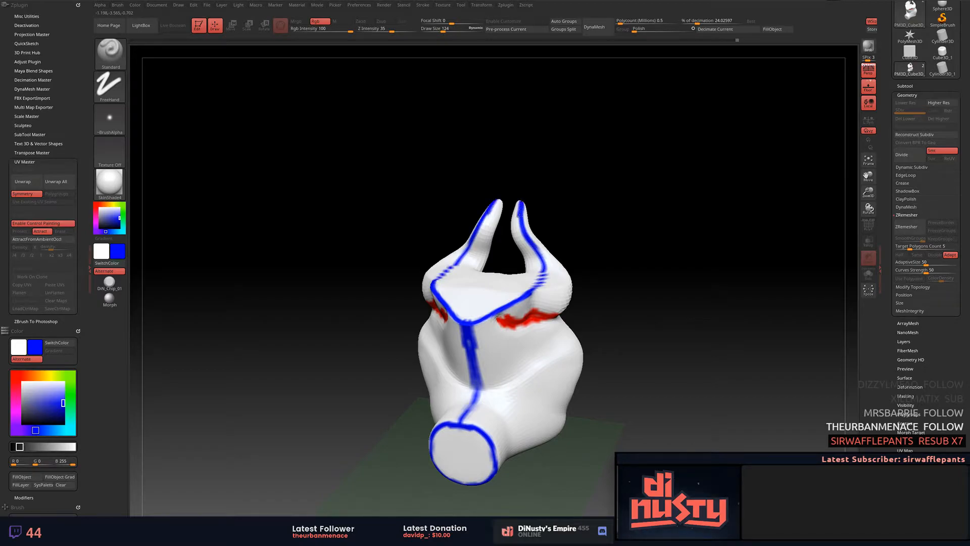
{"action": "left_click_drag", "start_coordinate": [598, 237], "coordinate": [640, 205]}
Unwrap the figure with UV Master, flatten it to view the UV layout, and restore its 3D shape.
{"action": "left_click", "coordinate": [23, 181]}
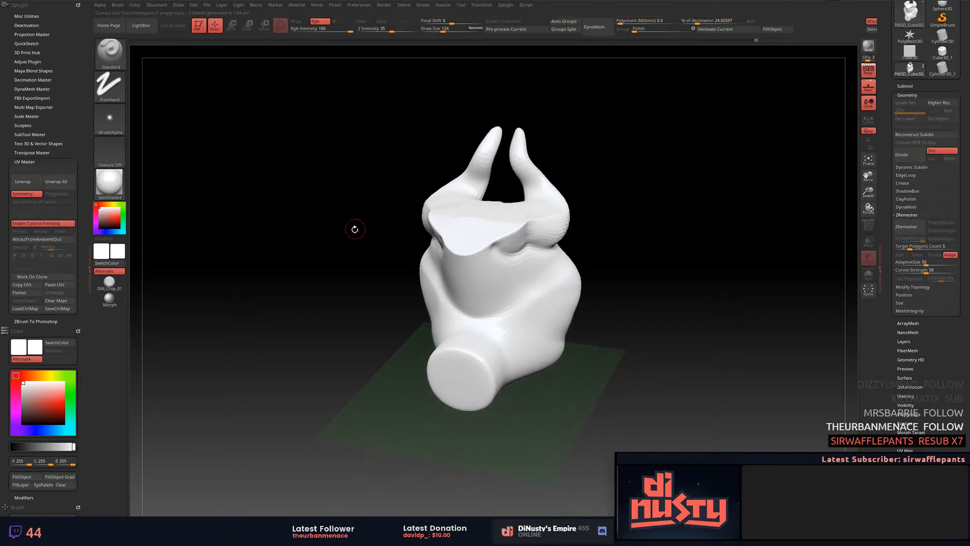
{"action": "left_click", "coordinate": [20, 296]}
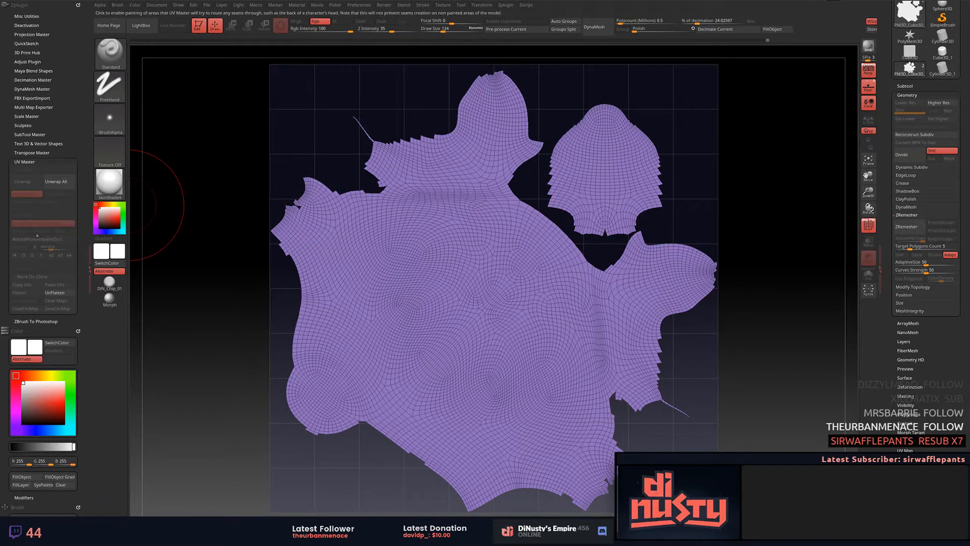
{"action": "left_click", "coordinate": [66, 293]}
{"action": "left_click_drag", "start_coordinate": [193, 227], "coordinate": [361, 272]}
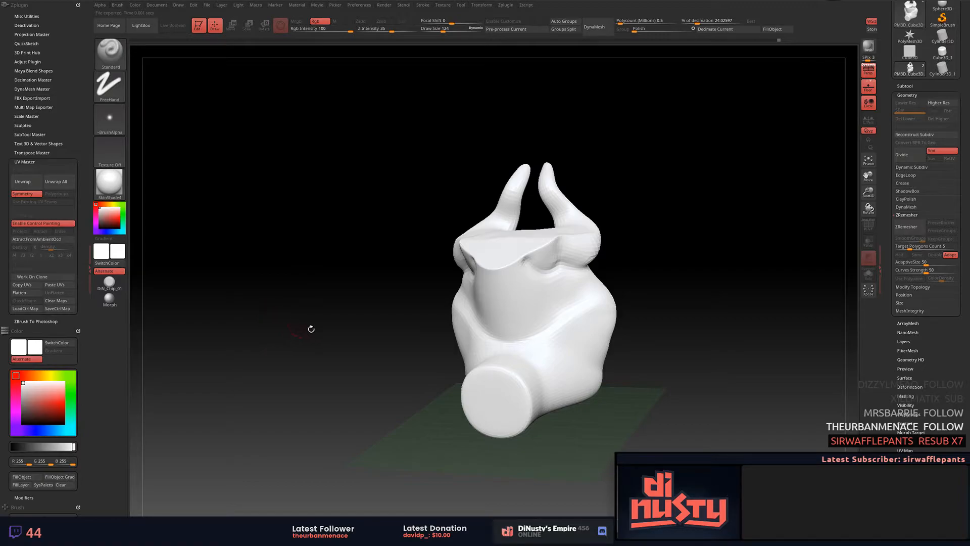
{"action": "mouse_move", "coordinate": [347, 291]}
{"action": "left_mouse_down"}
{"action": "mouse_move", "coordinate": [365, 316]}
{"action": "mouse_move", "coordinate": [349, 286]}
{"action": "mouse_move", "coordinate": [340, 304]}
{"action": "left_mouse_up"}
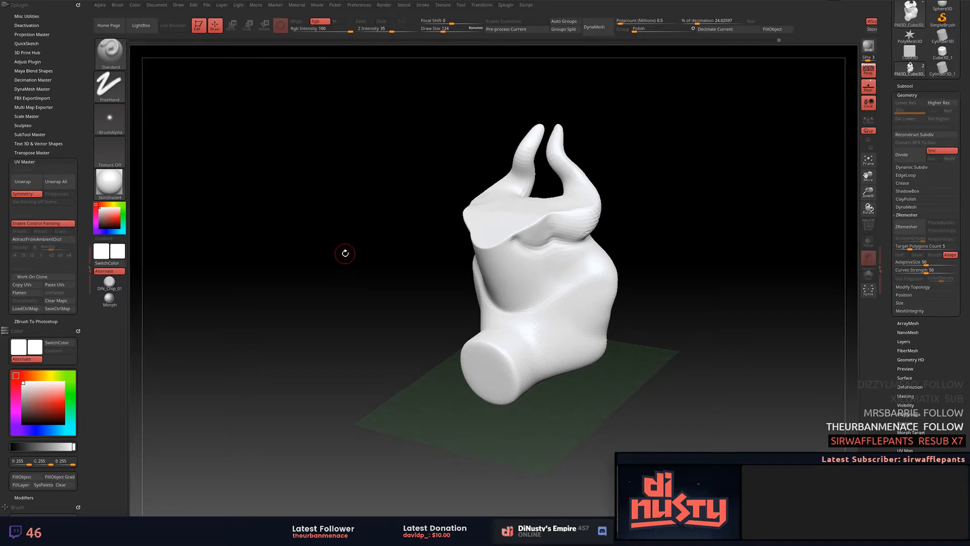
{"action": "mouse_move", "coordinate": [360, 281]}
{"action": "left_mouse_down"}
{"action": "mouse_move", "coordinate": [347, 253]}
{"action": "mouse_move", "coordinate": [325, 277]}
{"action": "mouse_move", "coordinate": [344, 232]}
{"action": "mouse_move", "coordinate": [321, 244]}
{"action": "left_mouse_up"}
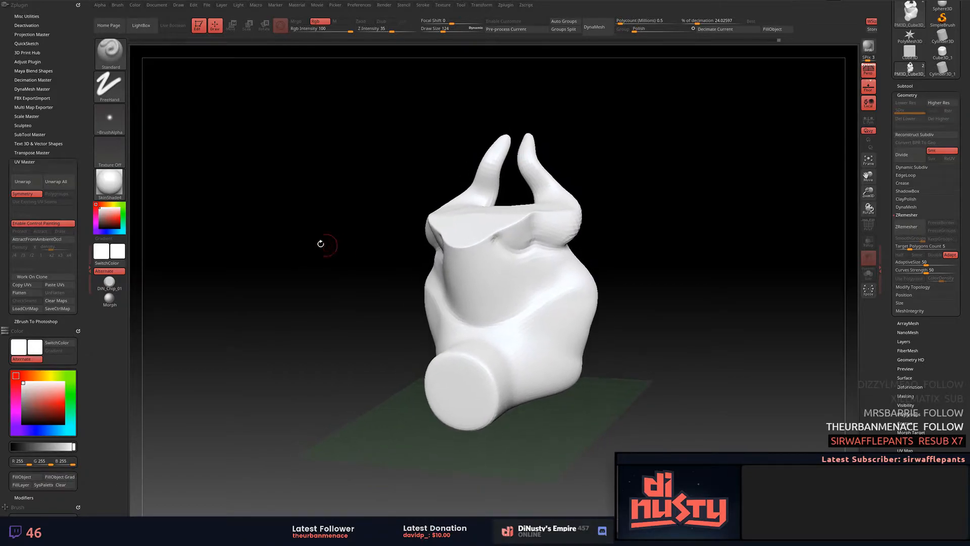
Try generating seam-attracting areas on the figure from ambient occlusion and examine them from several angles.
{"action": "left_click", "coordinate": [56, 240]}
{"action": "mouse_move", "coordinate": [249, 221]}
{"action": "left_mouse_down"}
{"action": "mouse_move", "coordinate": [290, 255]}
{"action": "mouse_move", "coordinate": [303, 237]}
{"action": "mouse_move", "coordinate": [287, 195]}
{"action": "mouse_move", "coordinate": [279, 231]}
{"action": "mouse_move", "coordinate": [319, 210]}
{"action": "mouse_move", "coordinate": [317, 196]}
{"action": "left_mouse_up"}
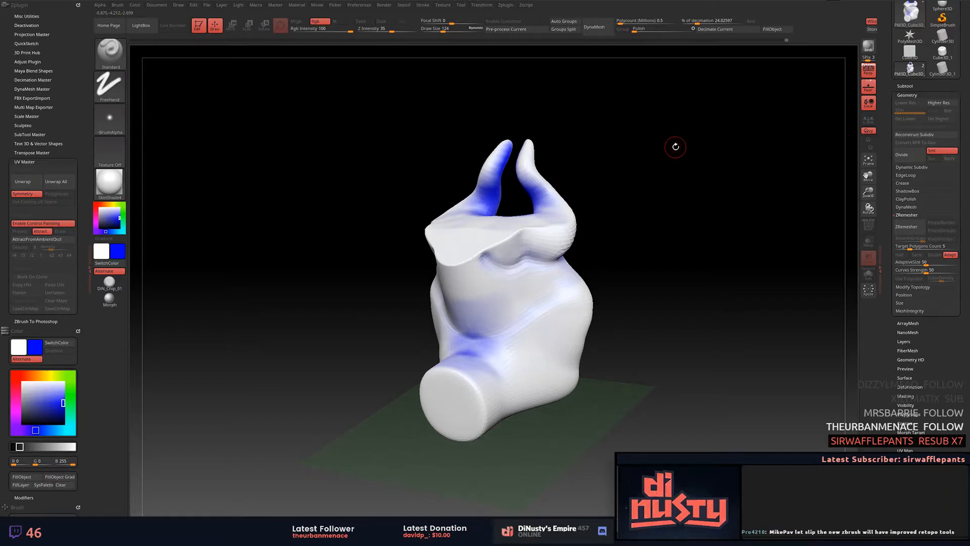
{"action": "left_click_drag", "start_coordinate": [676, 146], "coordinate": [802, 158]}
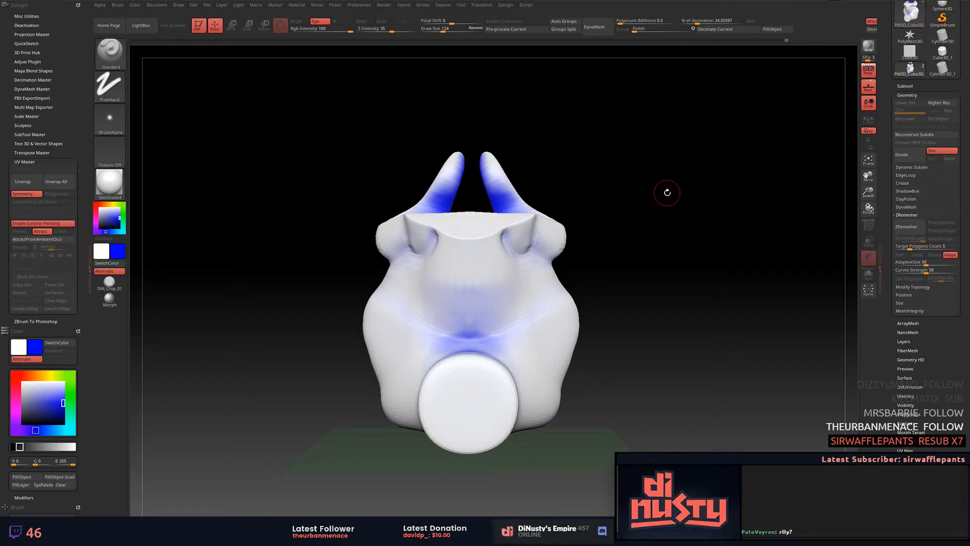
{"action": "left_click_drag", "start_coordinate": [667, 191], "coordinate": [682, 182], "text": "alt"}
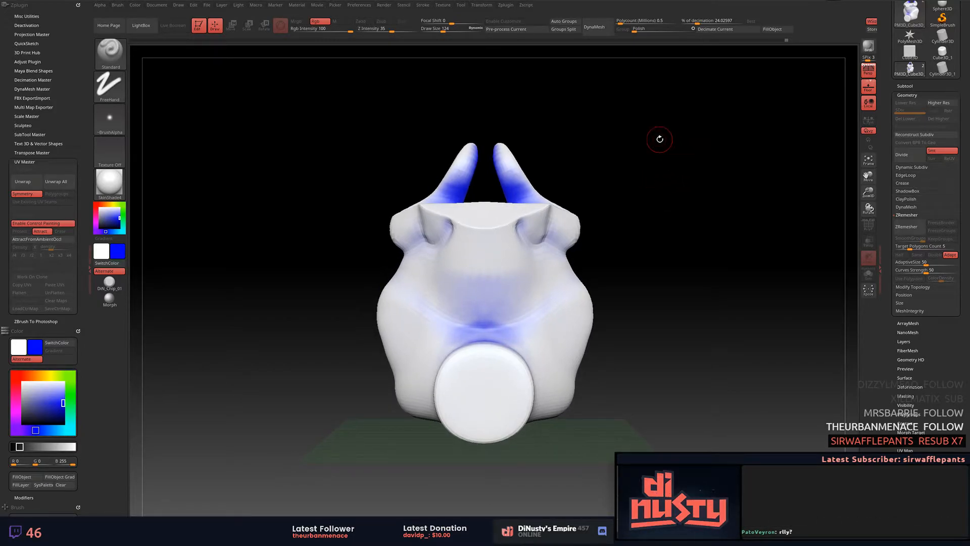
{"action": "mouse_move", "coordinate": [659, 139]}
{"action": "left_mouse_down"}
{"action": "mouse_move", "coordinate": [650, 154]}
{"action": "mouse_move", "coordinate": [673, 188]}
{"action": "left_mouse_up"}
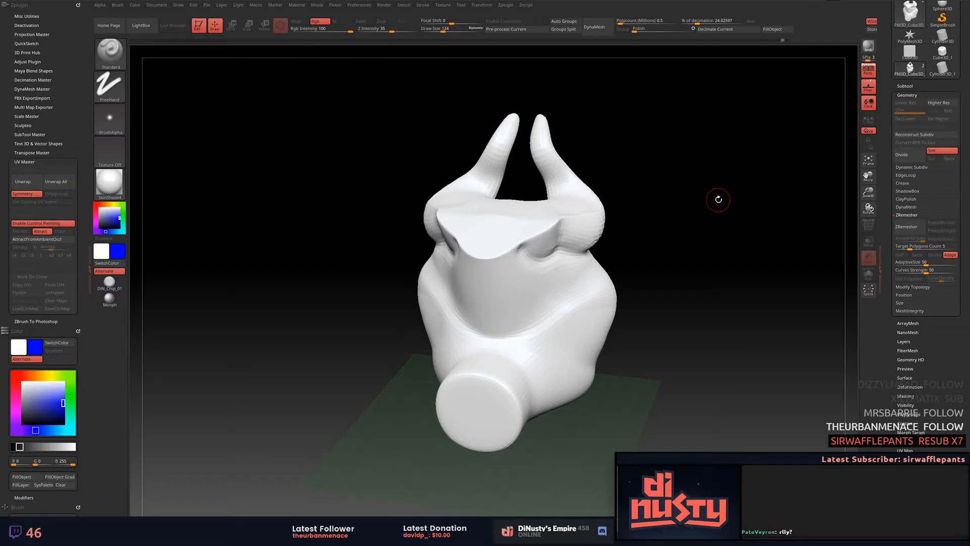
{"action": "mouse_move", "coordinate": [627, 157]}
{"action": "left_mouse_down"}
{"action": "mouse_move", "coordinate": [652, 170]}
{"action": "mouse_move", "coordinate": [711, 168]}
{"action": "left_mouse_up"}
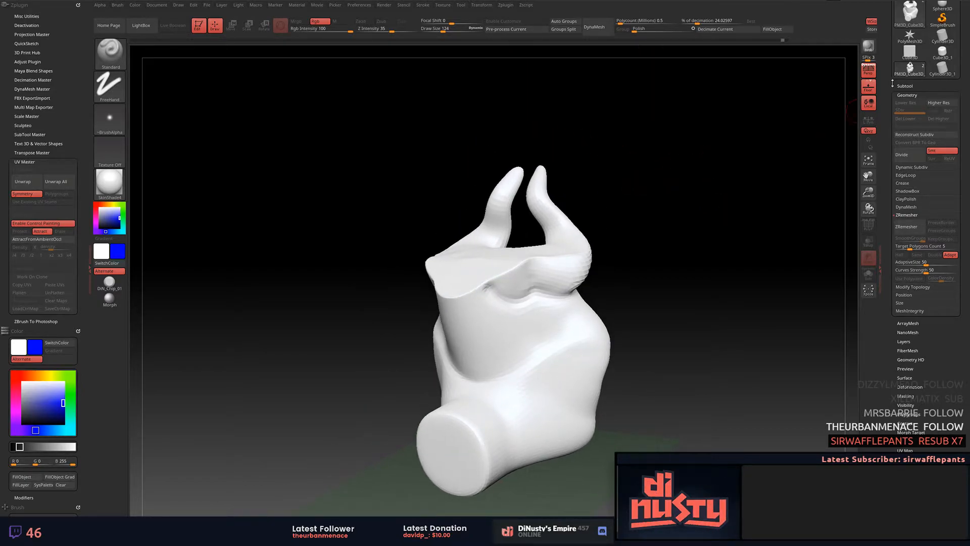
Delete the horned figure's subtool, keeping only the sphere.
{"action": "left_click", "coordinate": [905, 86]}
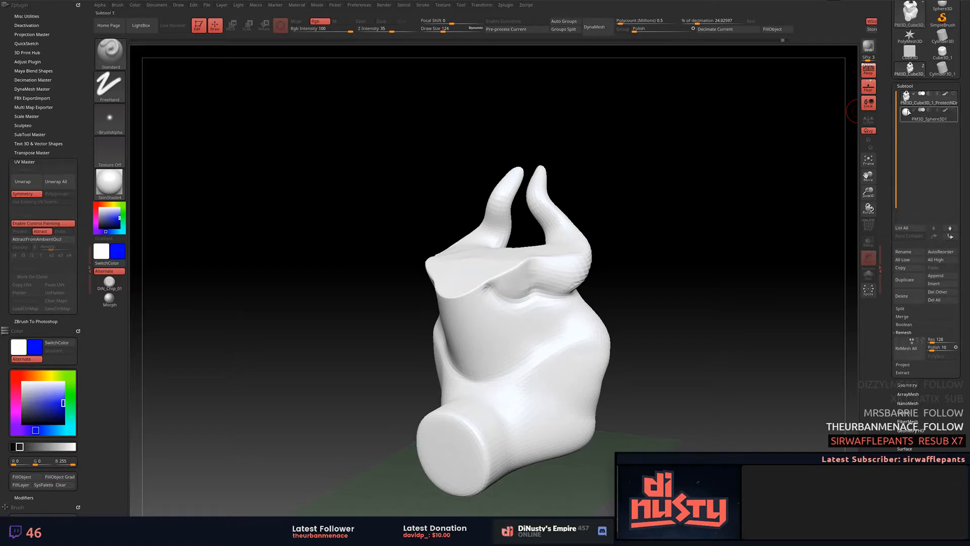
{"action": "left_click", "coordinate": [908, 112]}
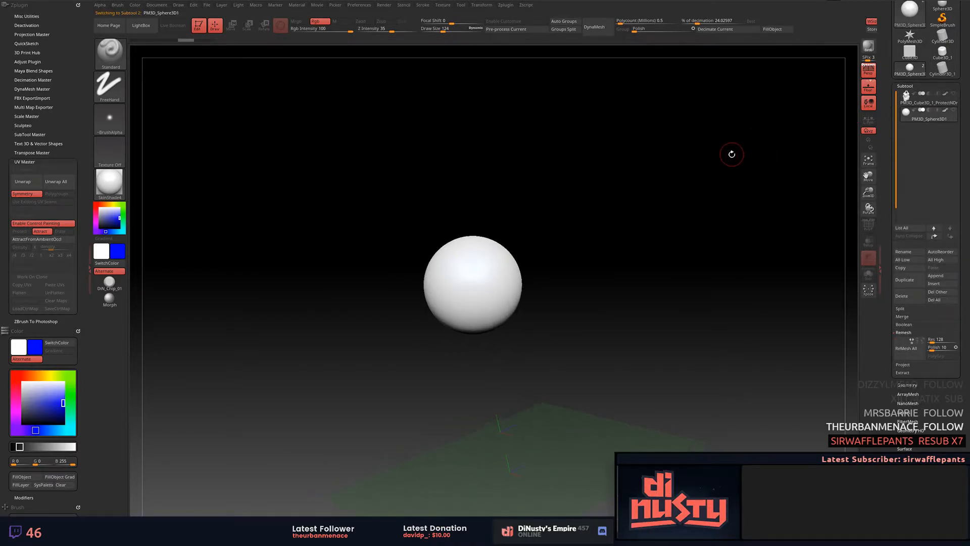
{"action": "left_click", "coordinate": [907, 96]}
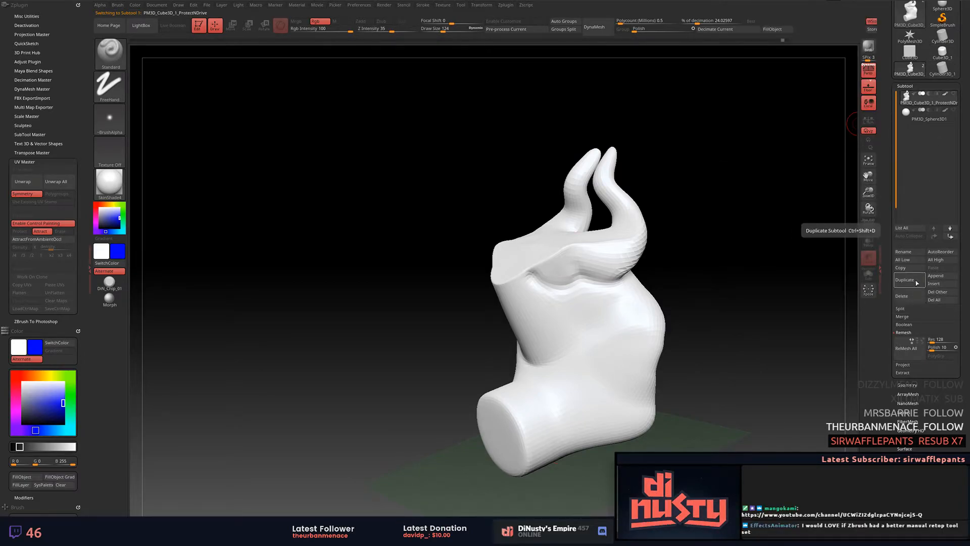
{"action": "left_click", "coordinate": [909, 296]}
Check the sphere's polyframe and hide the floor grid.
{"action": "left_click_drag", "start_coordinate": [752, 148], "coordinate": [813, 219], "text": "alt"}
{"action": "key", "text": "shift+f"}
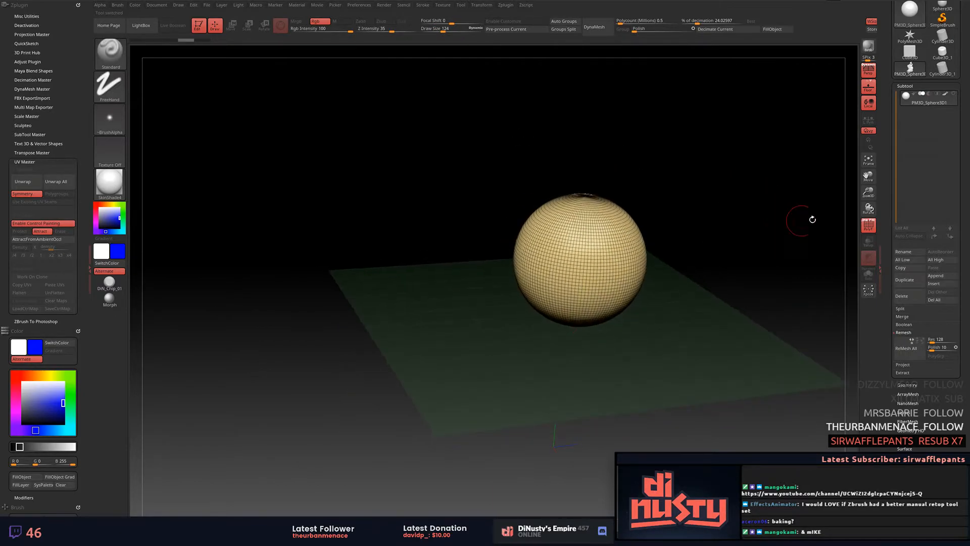
{"action": "left_click", "coordinate": [868, 72]}
{"action": "left_click_drag", "start_coordinate": [771, 183], "coordinate": [699, 229], "text": "alt"}
{"action": "left_click", "coordinate": [868, 75]}
{"action": "left_click", "coordinate": [868, 84]}
{"action": "key", "text": "shift+f"}
Fill the sphere with dark grey, RGB 46, 46, 46.
{"action": "left_click_drag", "start_coordinate": [100, 218], "coordinate": [89, 221]}
{"action": "left_click", "coordinate": [23, 161]}
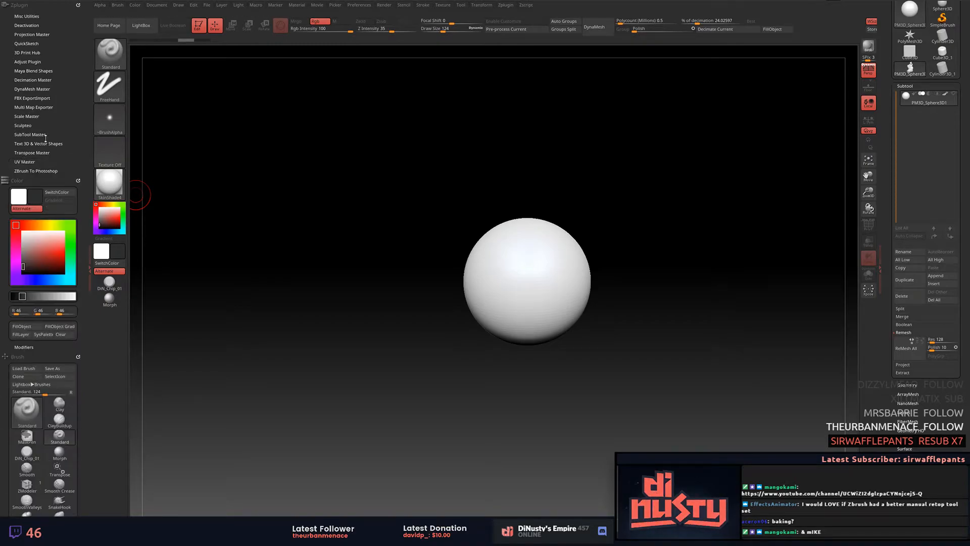
{"action": "left_click", "coordinate": [21, 326]}
{"action": "left_click_drag", "start_coordinate": [389, 236], "coordinate": [645, 190]}
{"action": "left_click_drag", "start_coordinate": [685, 200], "coordinate": [679, 174], "text": "alt"}
{"action": "left_click_drag", "start_coordinate": [662, 220], "coordinate": [731, 153], "text": "alt"}
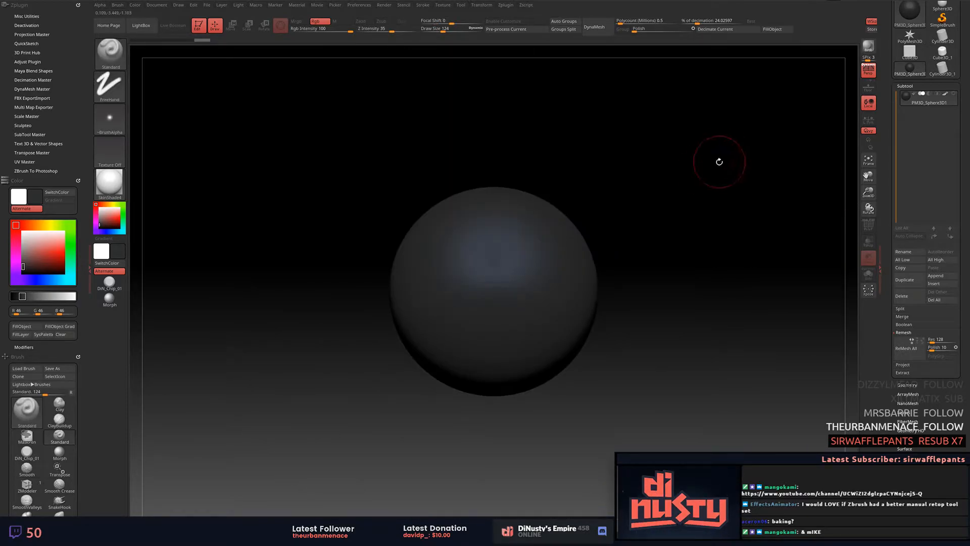
Inspect the dark sphere's polyframe and open the polygroup options.
{"action": "key", "text": "shift+f"}
{"action": "key", "text": "shift+f"}
{"action": "key", "text": "shift+f"}
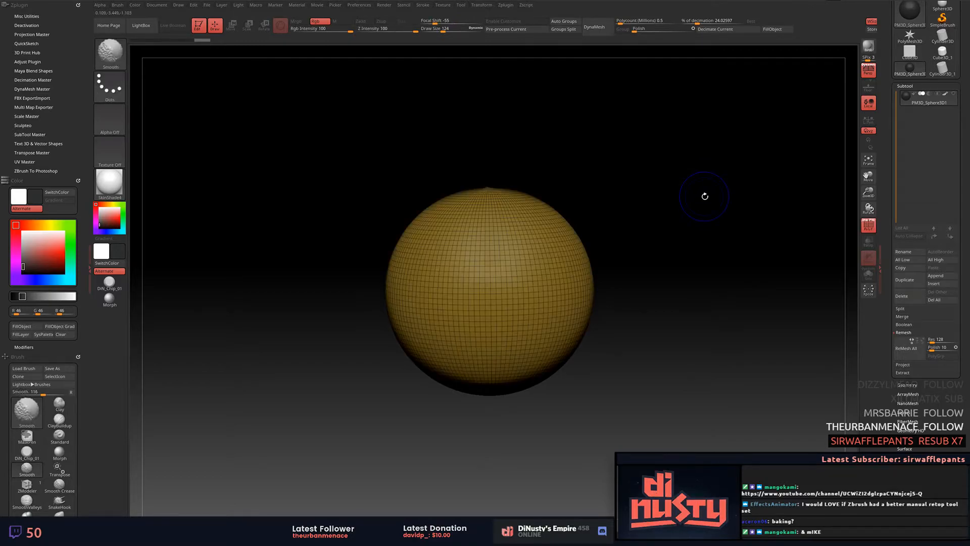
{"action": "key", "text": "shift+f"}
{"action": "left_click", "coordinate": [905, 85]}
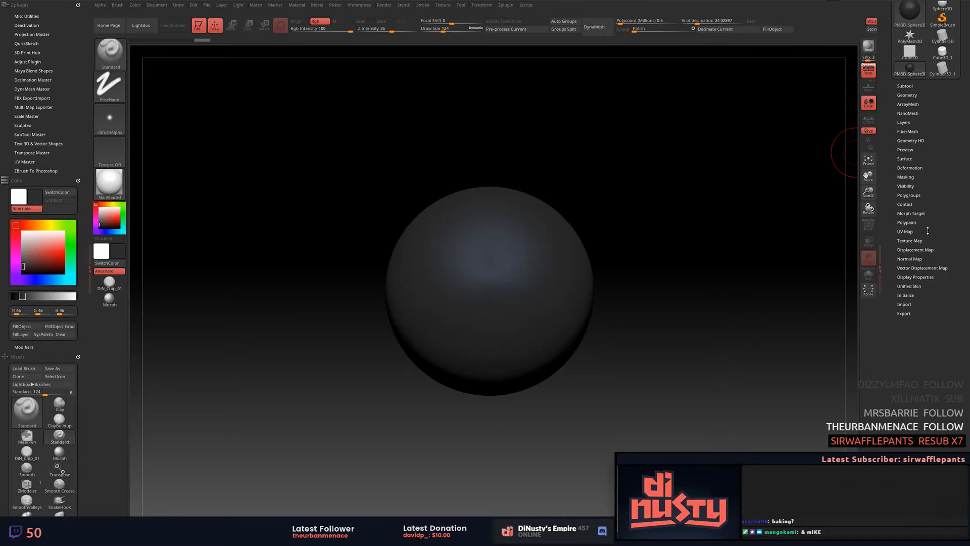
{"action": "left_click", "coordinate": [909, 195]}
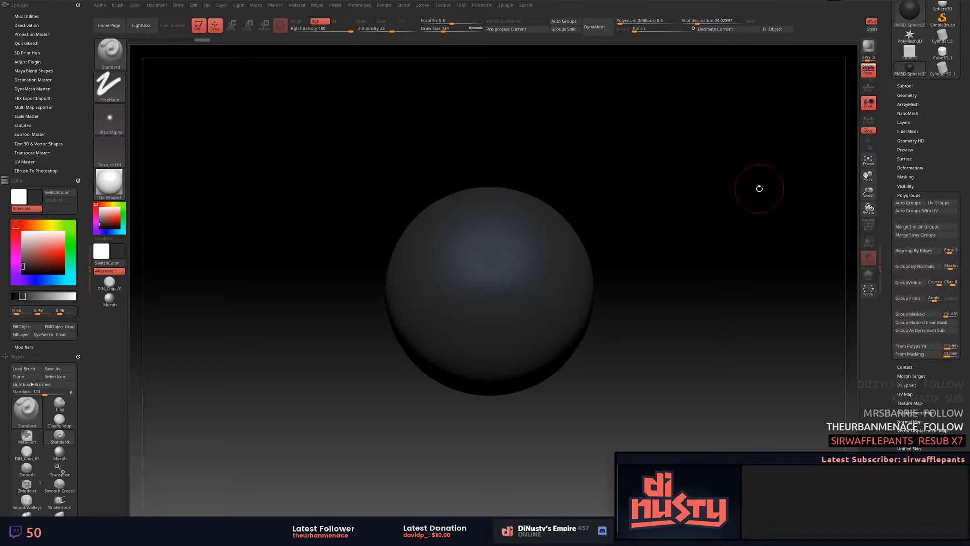
{"action": "mouse_move", "coordinate": [756, 194]}
{"action": "left_mouse_down", "text": "alt"}
{"action": "mouse_move", "coordinate": [789, 205]}
{"action": "mouse_move", "coordinate": [763, 207]}
{"action": "left_mouse_up", "text": "alt"}
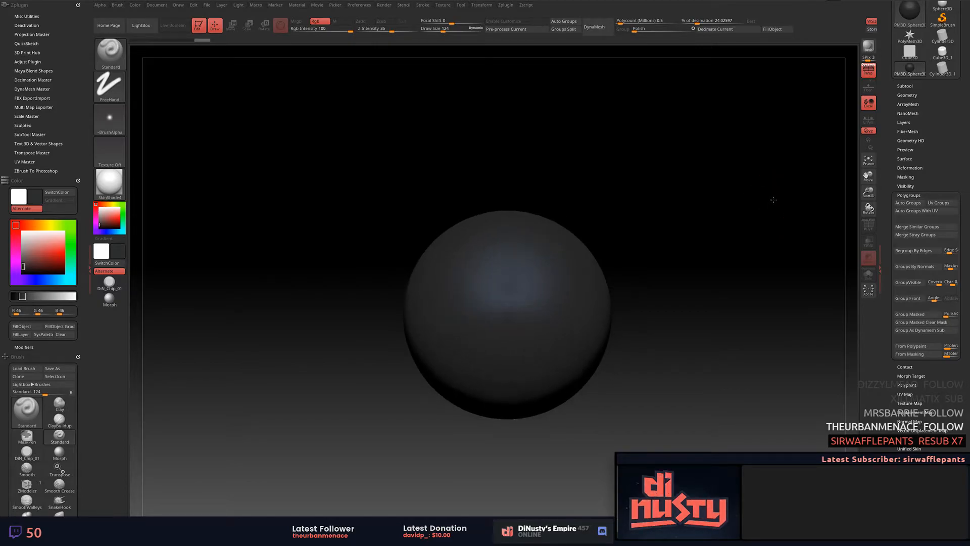
Duplicate the sphere with the transform gizmo to make three overlapping spheres and two separate ones.
{"action": "key", "text": "w"}
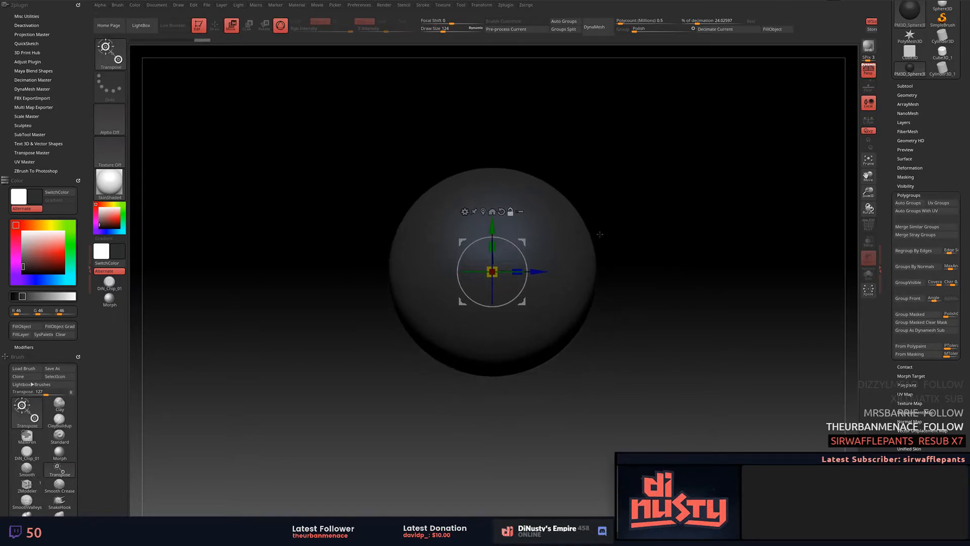
{"action": "left_click_drag", "start_coordinate": [492, 272], "coordinate": [596, 341], "text": "ctrl"}
{"action": "left_click_drag", "start_coordinate": [798, 288], "coordinate": [764, 278]}
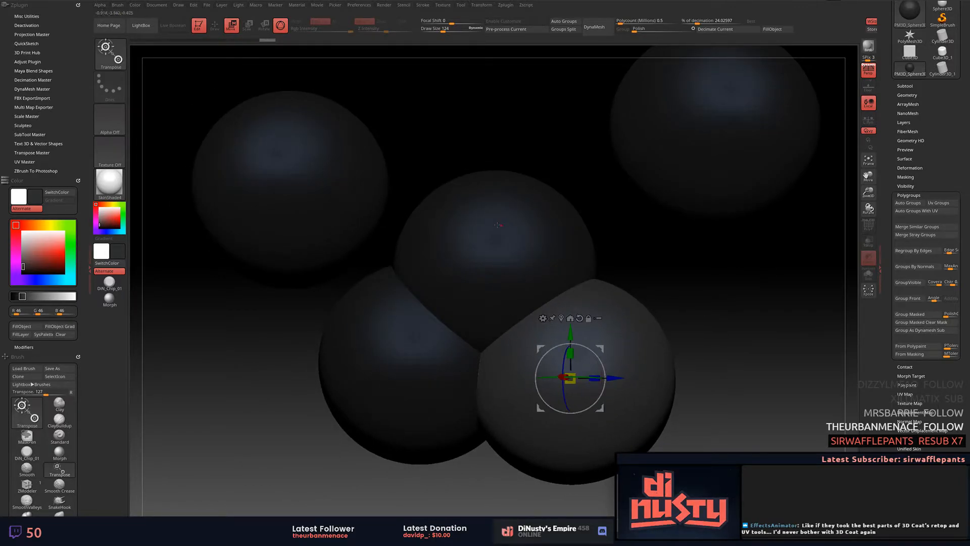
Clear the mask on the duplicated spheres and relocate the gizmo below the cluster.
{"action": "left_click_drag", "start_coordinate": [706, 265], "coordinate": [701, 242], "text": "alt"}
{"action": "left_click_drag", "start_coordinate": [698, 257], "coordinate": [703, 298], "text": "ctrl"}
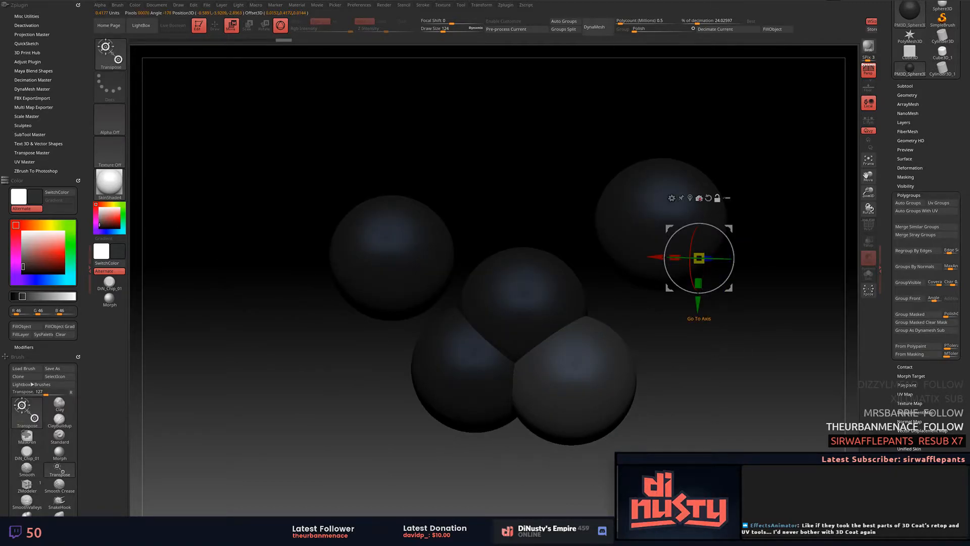
{"action": "left_click", "coordinate": [699, 198], "text": "alt"}
{"action": "left_click_drag", "start_coordinate": [763, 323], "coordinate": [771, 254]}
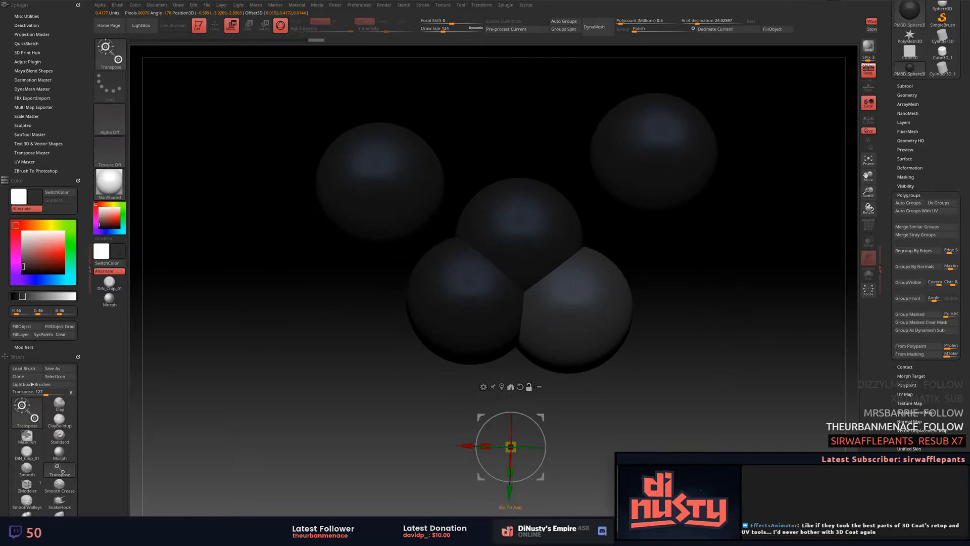
Return to draw mode, display the polyframe on the five spheres, and open the subtool options.
{"action": "key", "text": "q"}
{"action": "left_click_drag", "start_coordinate": [689, 342], "coordinate": [714, 354]}
{"action": "mouse_move", "coordinate": [734, 316]}
{"action": "left_mouse_down"}
{"action": "mouse_move", "coordinate": [713, 293]}
{"action": "mouse_move", "coordinate": [670, 317]}
{"action": "left_mouse_up"}
{"action": "key", "text": "shift+f"}
{"action": "key", "text": "shift+f"}
{"action": "key", "text": "shift+f"}
{"action": "left_click", "coordinate": [906, 86]}
{"action": "left_click_drag", "start_coordinate": [777, 144], "coordinate": [743, 195]}
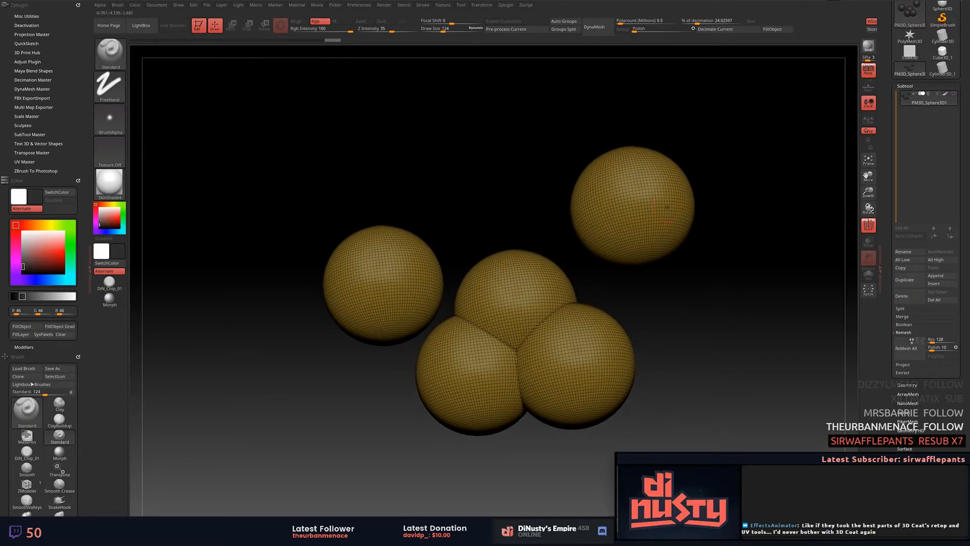
Try a rectangular visibility selection on the upper-right detached sphere.
{"action": "left_click_drag", "start_coordinate": [786, 193], "coordinate": [780, 177]}
{"action": "mouse_move", "coordinate": [609, 128]}
{"action": "left_mouse_down", "text": "ctrl+shift"}
{"action": "mouse_move", "coordinate": [651, 178]}
{"action": "mouse_move", "coordinate": [826, 289]}
{"action": "mouse_move", "coordinate": [652, 176]}
{"action": "left_mouse_up", "text": "ctrl+shift"}
{"action": "left_click", "coordinate": [654, 153], "text": "ctrl+shift"}
Mask the upper-right detached sphere, invert the mask, and try moving that sphere with the gizmo.
{"action": "left_click_drag", "start_coordinate": [779, 126], "coordinate": [617, 280], "text": "ctrl"}
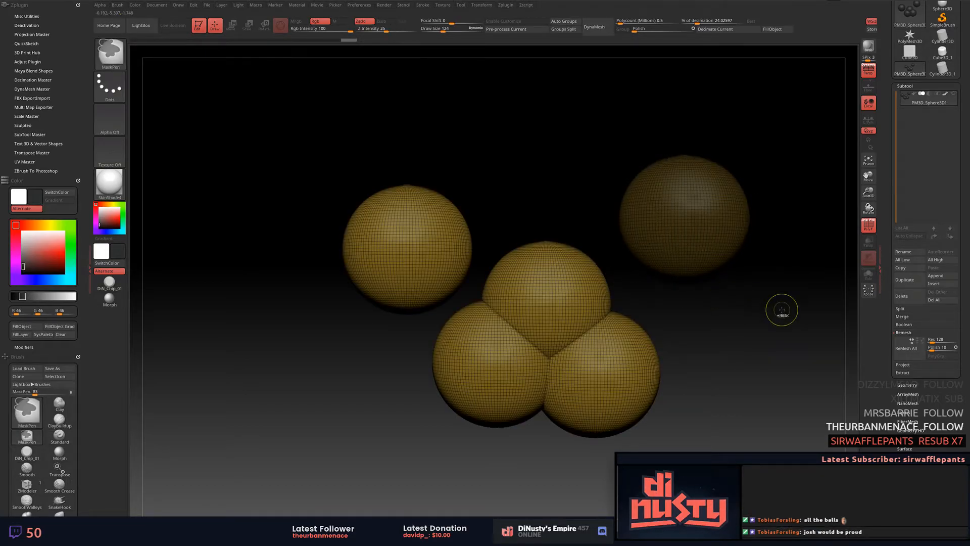
{"action": "left_click", "coordinate": [781, 310], "text": "ctrl"}
{"action": "key", "text": "w"}
{"action": "left_click_drag", "start_coordinate": [644, 355], "coordinate": [671, 293], "text": "alt"}
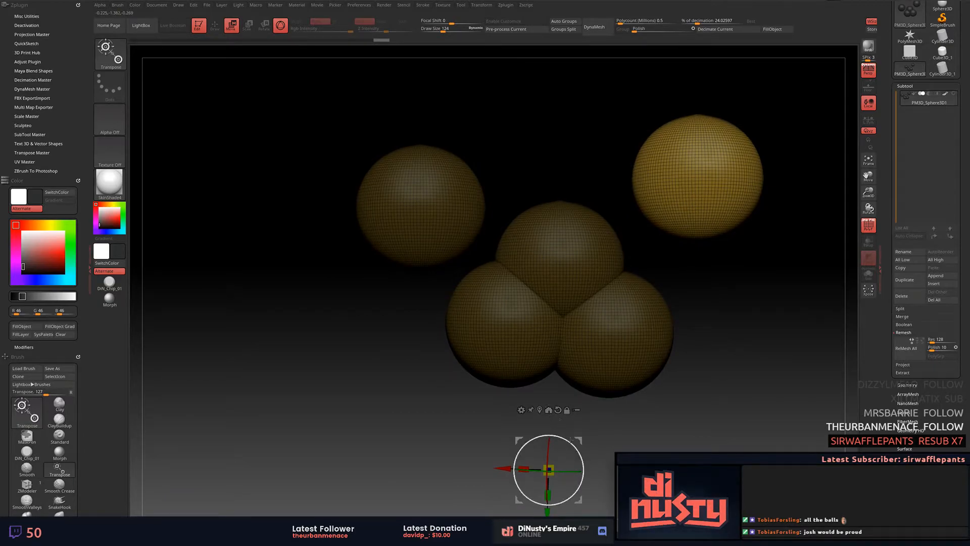
{"action": "left_click_drag", "start_coordinate": [582, 437], "coordinate": [600, 429]}
{"action": "key", "text": "ctrl+z"}
{"action": "mouse_move", "coordinate": [739, 337]}
{"action": "left_mouse_down", "text": "ctrl"}
{"action": "mouse_move", "coordinate": [746, 283]}
{"action": "mouse_move", "coordinate": [755, 298]}
{"action": "left_mouse_up", "text": "ctrl"}
Practise rectangular masks over the right-hand detached sphere with MaskPen and clear them.
{"action": "mouse_move", "coordinate": [778, 197]}
{"action": "left_mouse_down"}
{"action": "mouse_move", "coordinate": [771, 128]}
{"action": "mouse_move", "coordinate": [753, 124]}
{"action": "left_mouse_up"}
{"action": "left_click_drag", "start_coordinate": [603, 183], "coordinate": [655, 256], "text": "ctrl"}
{"action": "left_click_drag", "start_coordinate": [664, 94], "coordinate": [795, 228], "text": "ctrl"}
{"action": "left_click_drag", "start_coordinate": [633, 117], "coordinate": [772, 227], "text": "ctrl"}
{"action": "left_click_drag", "start_coordinate": [648, 100], "coordinate": [781, 208], "text": "ctrl"}
{"action": "left_click", "coordinate": [630, 126], "text": "ctrl"}
{"action": "right_click_drag", "start_coordinate": [626, 134], "coordinate": [573, 142], "text": "ctrl"}
{"action": "left_click_drag", "start_coordinate": [573, 143], "coordinate": [567, 174], "text": "ctrl"}
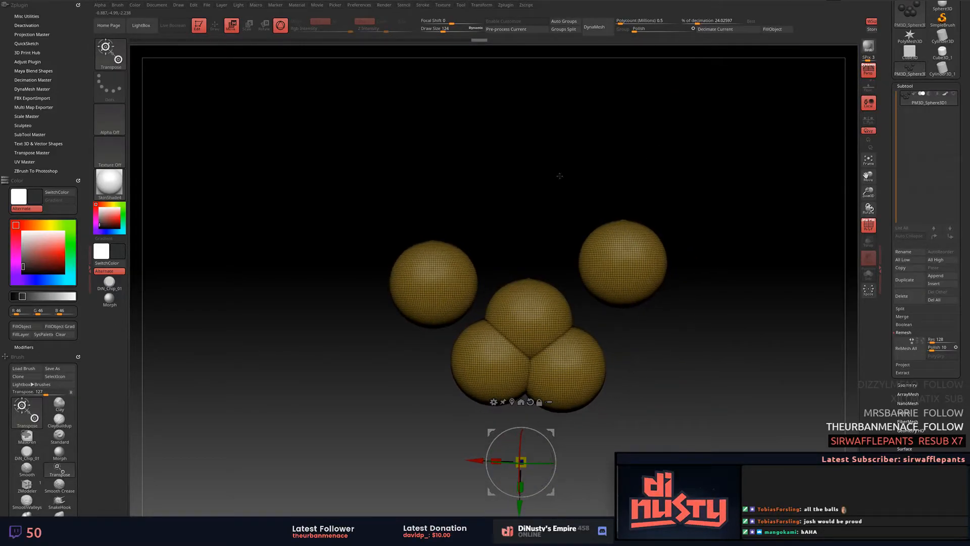
{"action": "left_click", "coordinate": [108, 58], "text": "ctrl"}
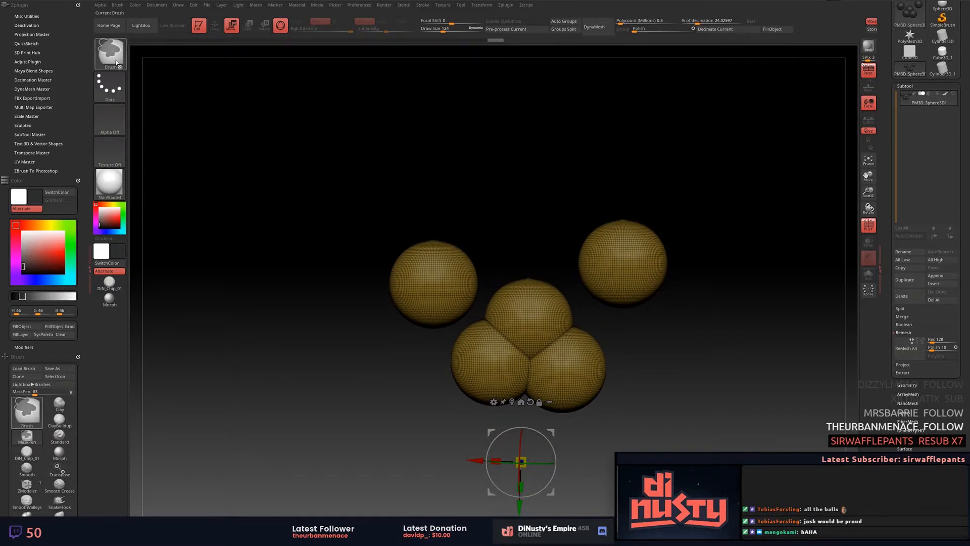
{"action": "left_click_drag", "start_coordinate": [520, 182], "coordinate": [628, 251], "text": "ctrl"}
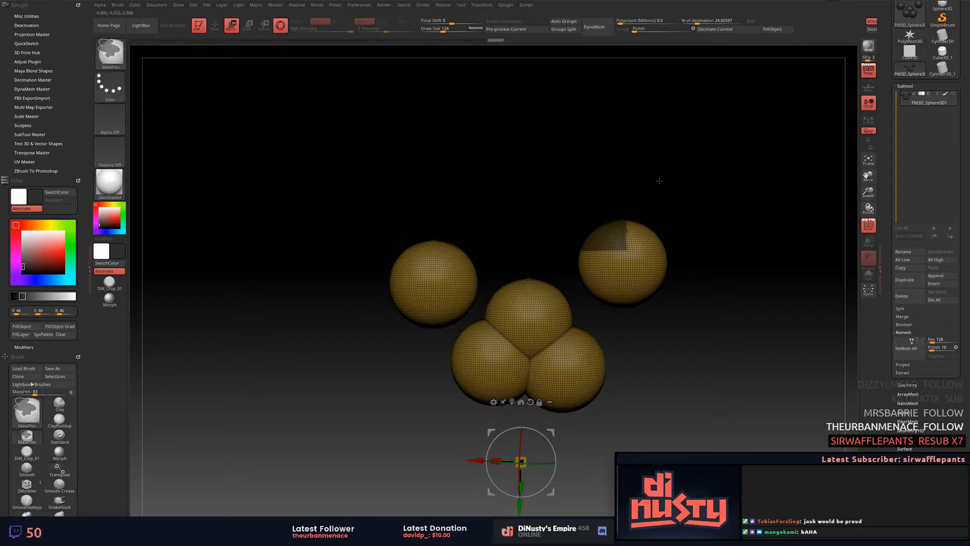
{"action": "left_click", "coordinate": [658, 180], "text": "ctrl"}
{"action": "left_click_drag", "start_coordinate": [279, 109], "coordinate": [253, 127], "text": "ctrl"}
Set MaskLasso as the masking brush, lasso the right-hand detached sphere, and invert the mask.
{"action": "left_click", "coordinate": [112, 60], "text": "ctrl"}
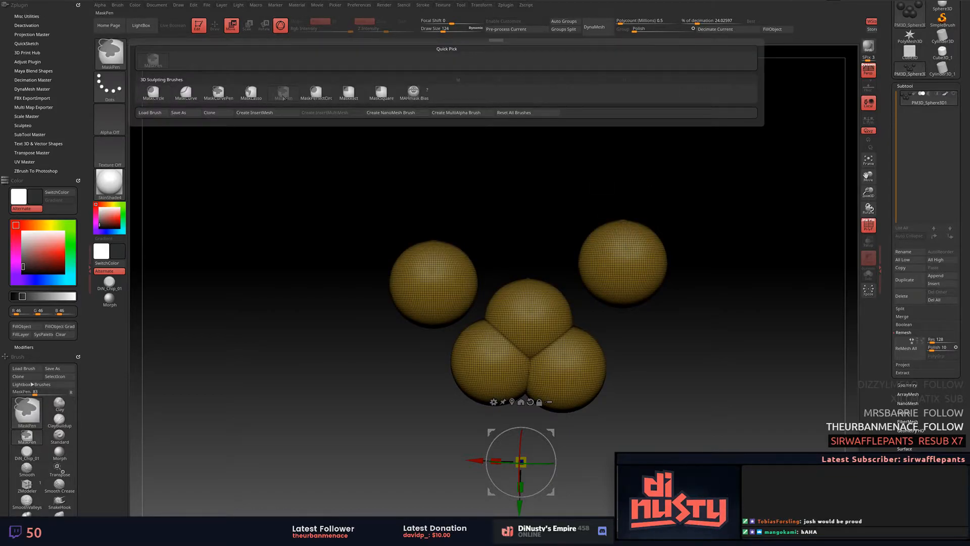
{"action": "left_click", "coordinate": [251, 93]}
{"action": "mouse_move", "coordinate": [574, 285]}
{"action": "left_mouse_down", "text": "ctrl"}
{"action": "mouse_move", "coordinate": [680, 160]}
{"action": "mouse_move", "coordinate": [656, 171]}
{"action": "mouse_move", "coordinate": [658, 159]}
{"action": "mouse_move", "coordinate": [673, 166]}
{"action": "left_mouse_up", "text": "ctrl"}
{"action": "left_click", "coordinate": [660, 159], "text": "ctrl"}
Move the right-hand detached sphere with the gizmo until it overlaps the three-sphere cluster, and return to draw mode.
{"action": "left_click_drag", "start_coordinate": [520, 404], "coordinate": [398, 463]}
{"action": "key", "text": "q"}
{"action": "left_click_drag", "start_coordinate": [593, 199], "coordinate": [628, 191], "text": "alt"}
{"action": "mouse_move", "coordinate": [631, 157]}
{"action": "left_mouse_down", "text": "alt"}
{"action": "mouse_move", "coordinate": [669, 203]}
{"action": "mouse_move", "coordinate": [667, 195]}
{"action": "mouse_move", "coordinate": [719, 214]}
{"action": "mouse_move", "coordinate": [419, 288]}
{"action": "left_mouse_up", "text": "alt"}
{"action": "left_click_drag", "start_coordinate": [551, 202], "coordinate": [644, 180], "text": "alt"}
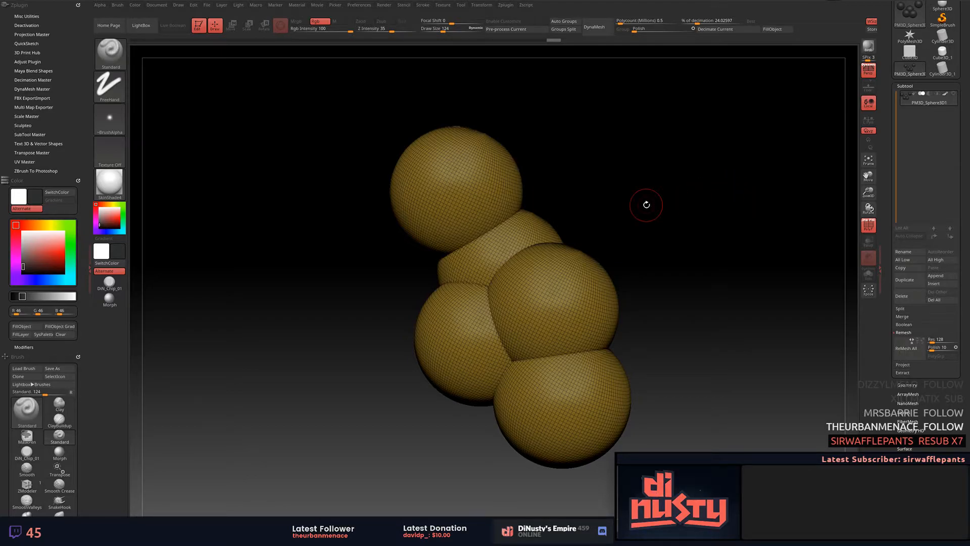
Collapse the Color and Brush palettes and merge the spheres with DynaMesh Master at a polycount of 0.1 million.
{"action": "left_click", "coordinate": [41, 180]}
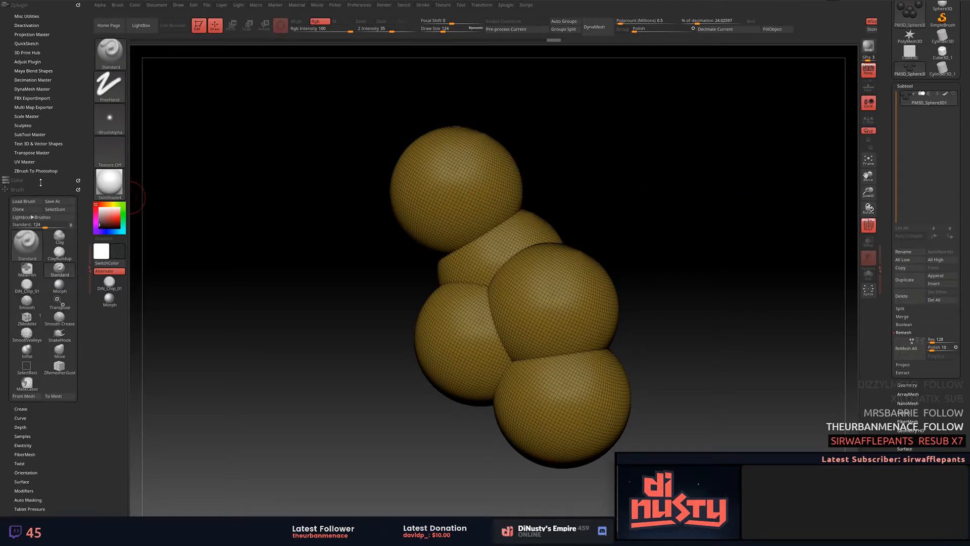
{"action": "left_click", "coordinate": [26, 189]}
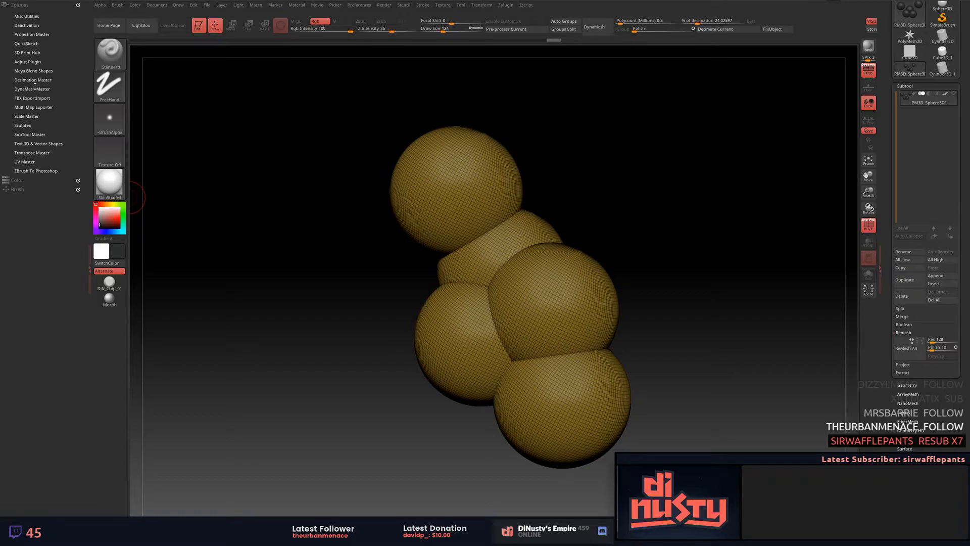
{"action": "left_click", "coordinate": [32, 89]}
{"action": "left_click", "coordinate": [23, 112]}
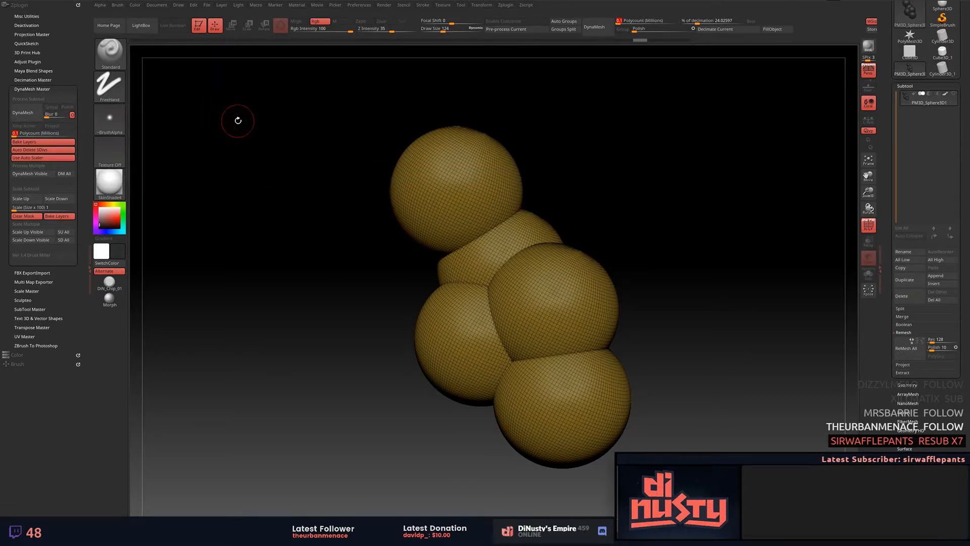
{"action": "left_click_drag", "start_coordinate": [335, 215], "coordinate": [311, 258], "text": "alt"}
{"action": "mouse_move", "coordinate": [725, 145]}
{"action": "left_mouse_down"}
{"action": "mouse_move", "coordinate": [747, 150]}
{"action": "mouse_move", "coordinate": [717, 198]}
{"action": "mouse_move", "coordinate": [454, 197]}
{"action": "mouse_move", "coordinate": [439, 207]}
{"action": "left_mouse_up"}
Enlarge the draw size to 483 and assign SmoothValleys as the smoothing brush.
{"action": "key", "text": "space"}
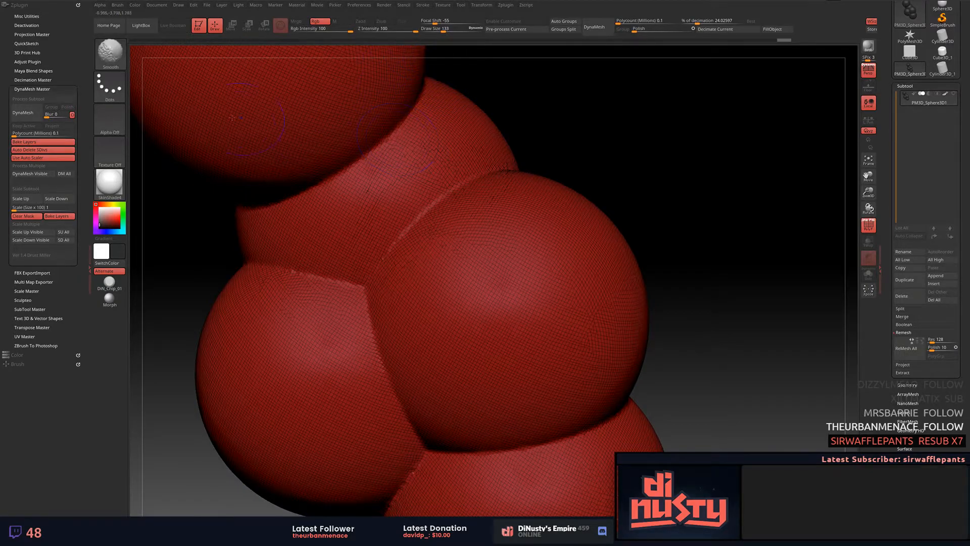
{"action": "key", "text": "space"}
{"action": "left_click_drag", "start_coordinate": [445, 229], "coordinate": [465, 229]}
{"action": "mouse_move", "coordinate": [686, 216]}
{"action": "left_mouse_down"}
{"action": "mouse_move", "coordinate": [677, 232]}
{"action": "mouse_move", "coordinate": [710, 207]}
{"action": "left_mouse_up"}
{"action": "left_click", "coordinate": [105, 57]}
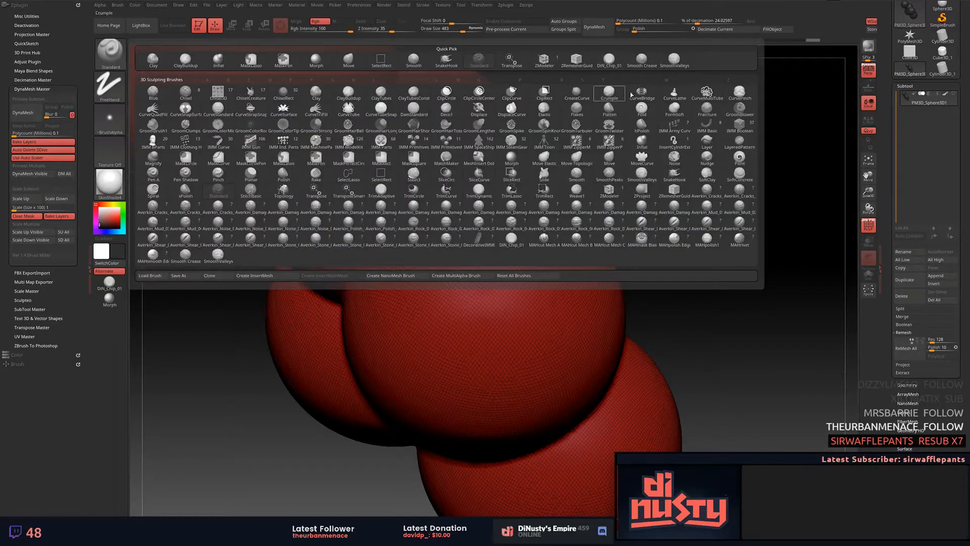
{"action": "left_click", "coordinate": [681, 66]}
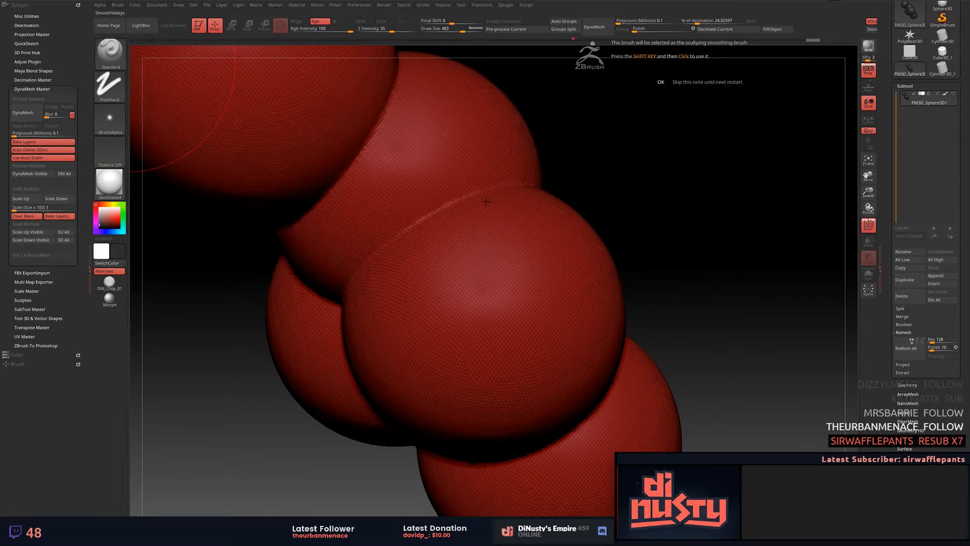
{"action": "left_click", "coordinate": [661, 82]}
Reduce the draw size to 373 and smooth the creases between the merged spheres.
{"action": "key", "text": "shift"}
{"action": "mouse_move", "coordinate": [671, 201]}
{"action": "left_mouse_down"}
{"action": "mouse_move", "coordinate": [658, 190]}
{"action": "mouse_move", "coordinate": [672, 202]}
{"action": "left_mouse_up"}
{"action": "key", "text": "["}
{"action": "key", "text": "shift"}
{"action": "key", "text": "space"}
{"action": "left_click_drag", "start_coordinate": [451, 251], "coordinate": [459, 251]}
{"action": "left_click_drag", "start_coordinate": [390, 295], "coordinate": [401, 347], "text": "shift"}
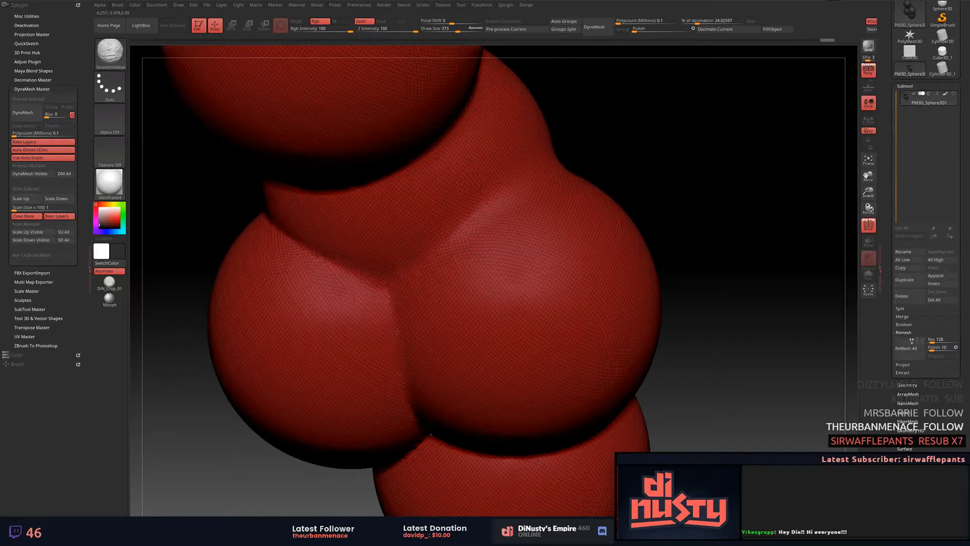
{"action": "left_click_drag", "start_coordinate": [671, 139], "coordinate": [663, 130]}
Undo the crease smoothing and the DynaMesh merge of the spheres.
{"action": "key", "text": "ctrl+z"}
{"action": "key", "text": "ctrl+z"}
{"action": "key", "text": "ctrl+z"}
{"action": "key", "text": "ctrl+z"}
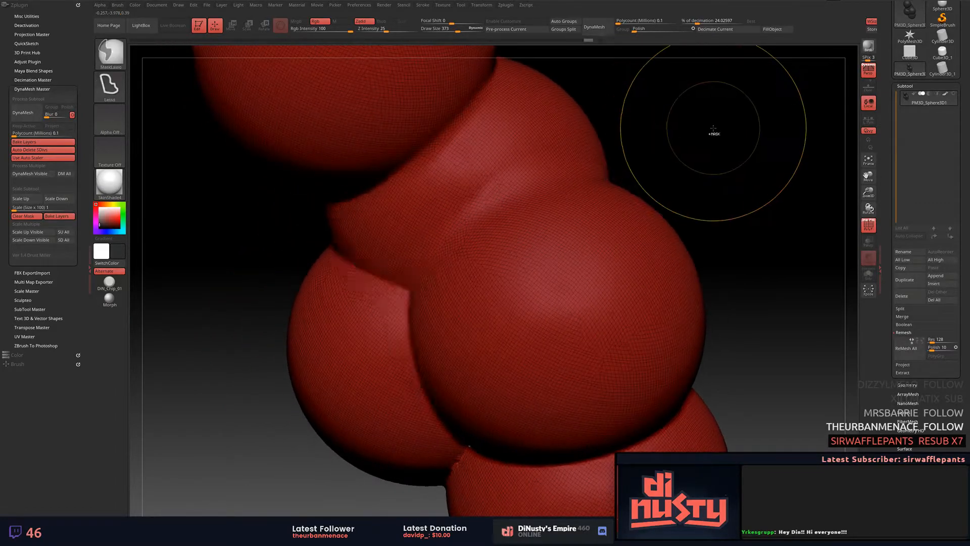
{"action": "mouse_move", "coordinate": [782, 128]}
{"action": "left_mouse_down", "text": "alt"}
{"action": "mouse_move", "coordinate": [762, 143]}
{"action": "mouse_move", "coordinate": [781, 120]}
{"action": "left_mouse_up", "text": "alt"}
{"action": "key", "text": "ctrl+z"}
{"action": "key", "text": "ctrl+z"}
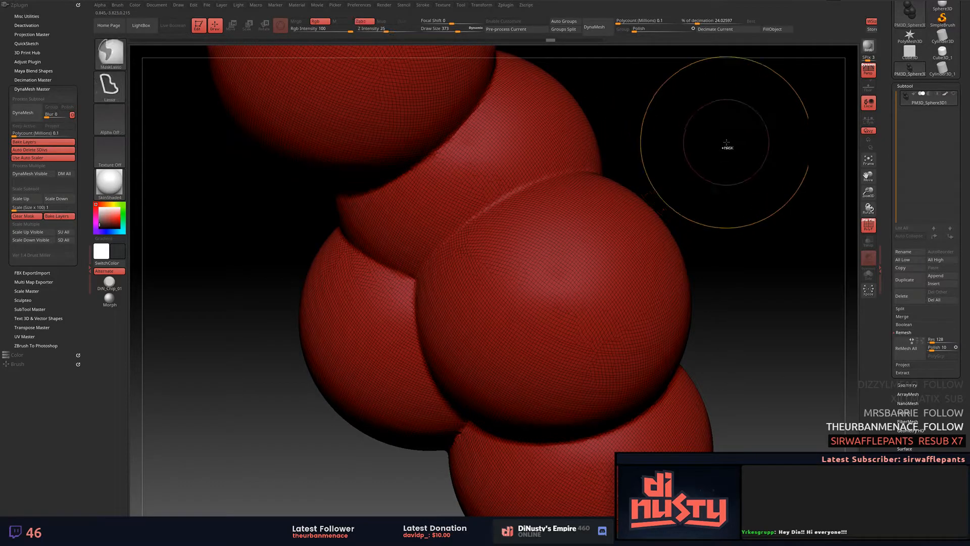
{"action": "key", "text": "ctrl+z"}
{"action": "key", "text": "ctrl+z"}
{"action": "key", "text": "ctrl+z"}
{"action": "key", "text": "ctrl+z"}
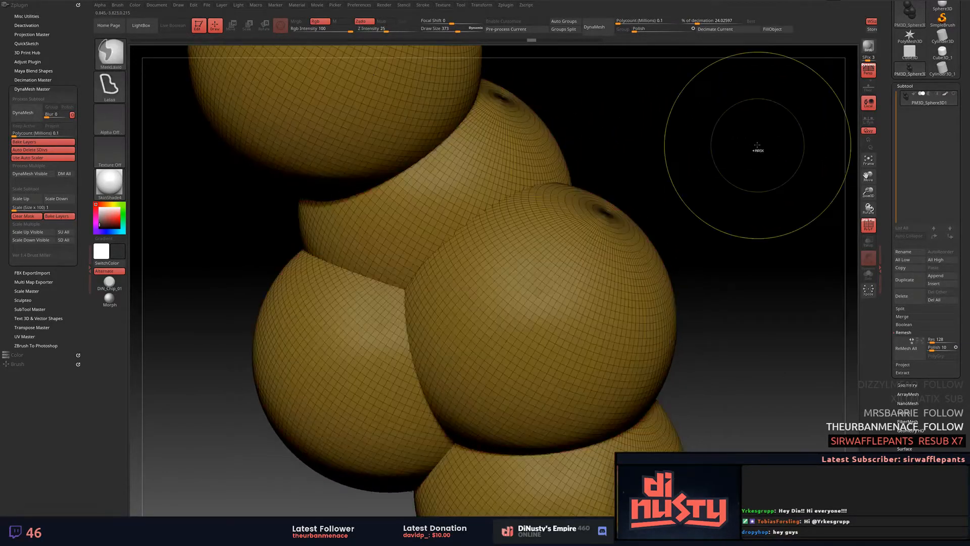
Give each sphere its own polygroup with Auto Groups in the polygroup options.
{"action": "left_click_drag", "start_coordinate": [737, 158], "coordinate": [672, 148]}
{"action": "left_click_drag", "start_coordinate": [672, 148], "coordinate": [758, 191], "text": "alt"}
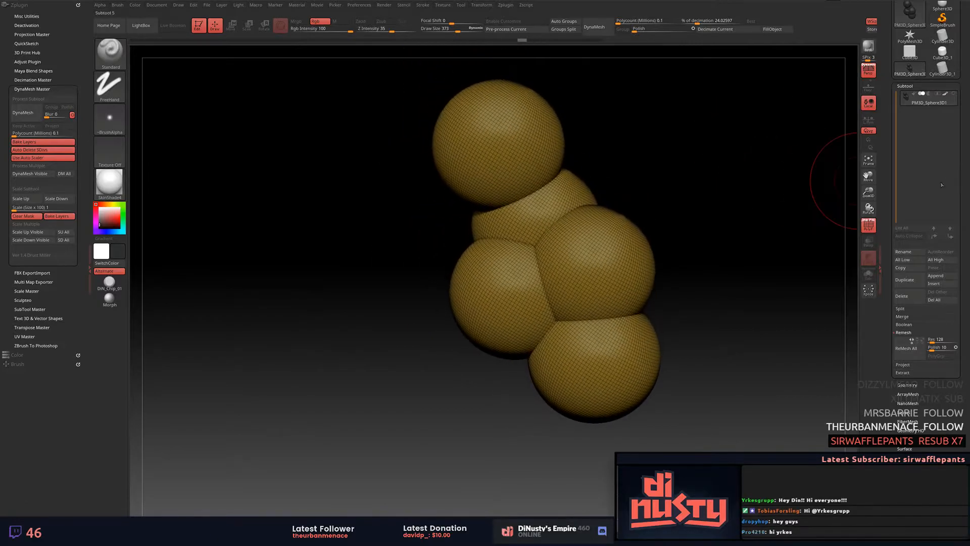
{"action": "left_click", "coordinate": [912, 85]}
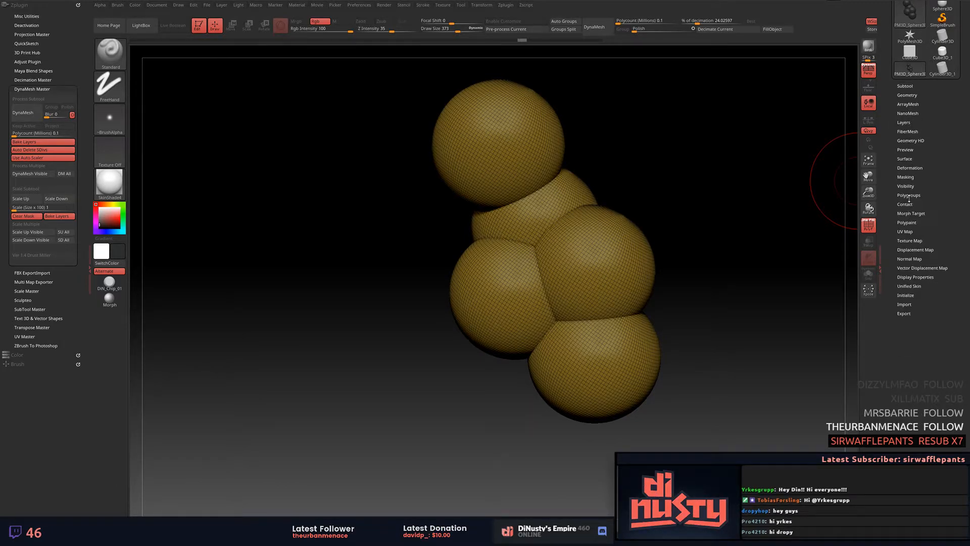
{"action": "left_click", "coordinate": [913, 193]}
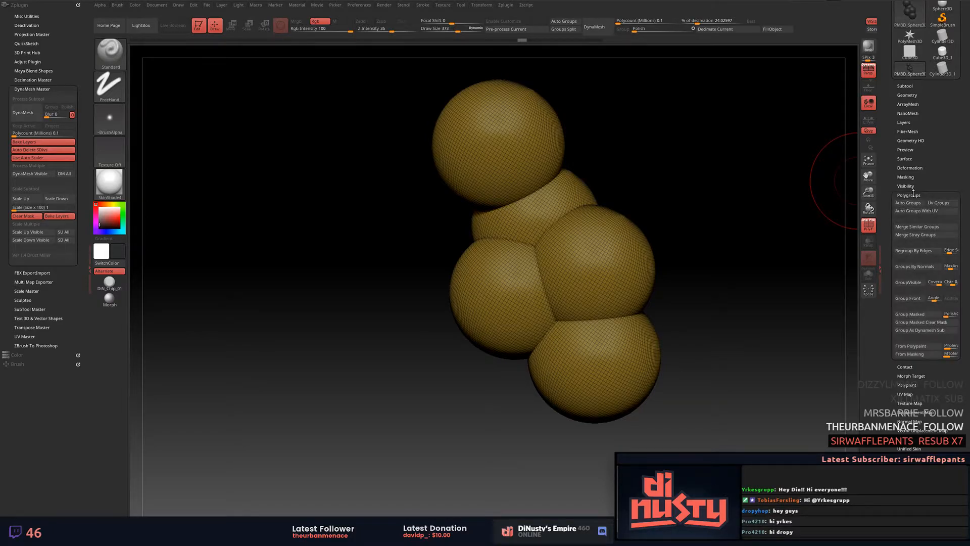
{"action": "left_click", "coordinate": [901, 207]}
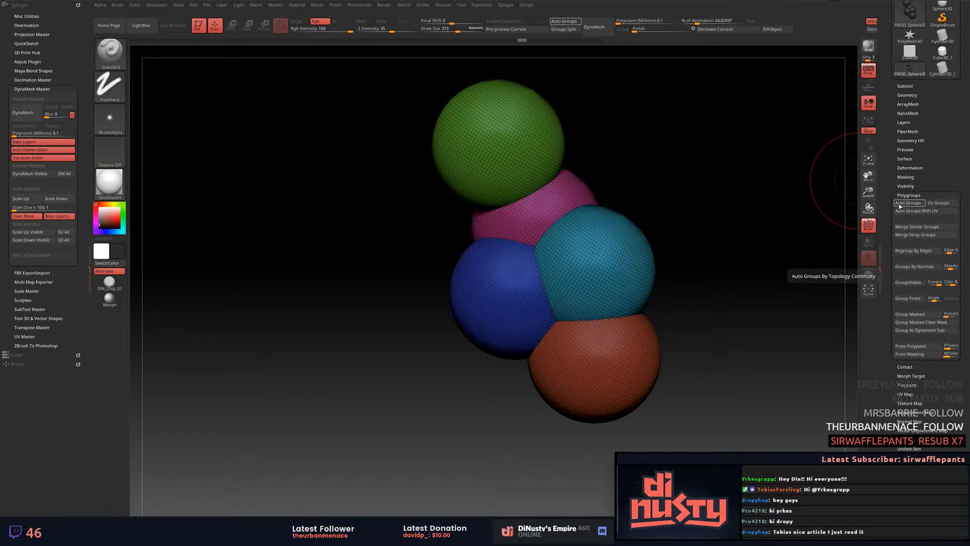
Isolate the green sphere by its polygroup and show all spheres again.
{"action": "mouse_move", "coordinate": [704, 162]}
{"action": "left_mouse_down"}
{"action": "mouse_move", "coordinate": [728, 152]}
{"action": "mouse_move", "coordinate": [721, 173]}
{"action": "mouse_move", "coordinate": [719, 144]}
{"action": "mouse_move", "coordinate": [749, 175]}
{"action": "mouse_move", "coordinate": [708, 164]}
{"action": "mouse_move", "coordinate": [636, 102]}
{"action": "mouse_move", "coordinate": [621, 153]}
{"action": "mouse_move", "coordinate": [706, 188]}
{"action": "mouse_move", "coordinate": [711, 168]}
{"action": "mouse_move", "coordinate": [667, 176]}
{"action": "left_mouse_up"}
{"action": "left_click", "coordinate": [476, 173], "text": "ctrl+shift"}
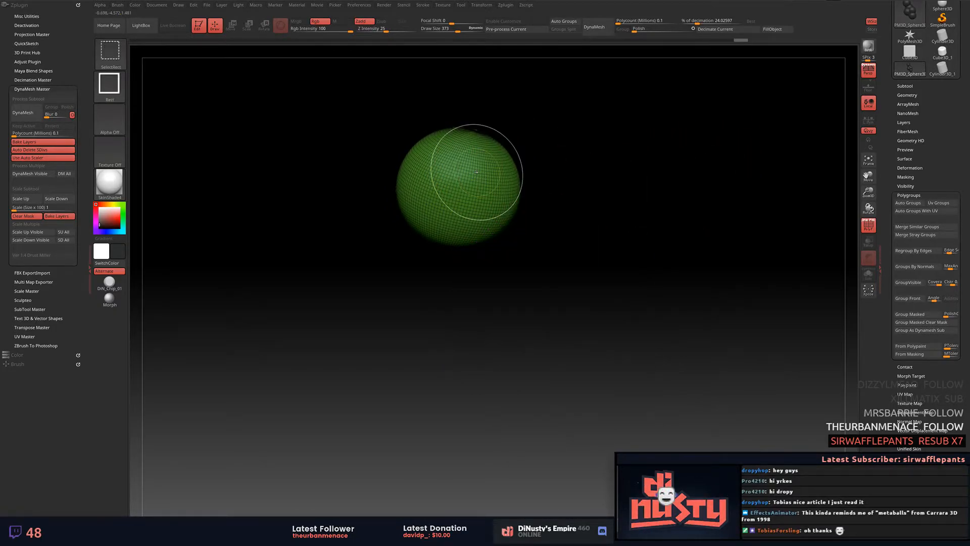
{"action": "left_click", "coordinate": [657, 194], "text": "ctrl+shift"}
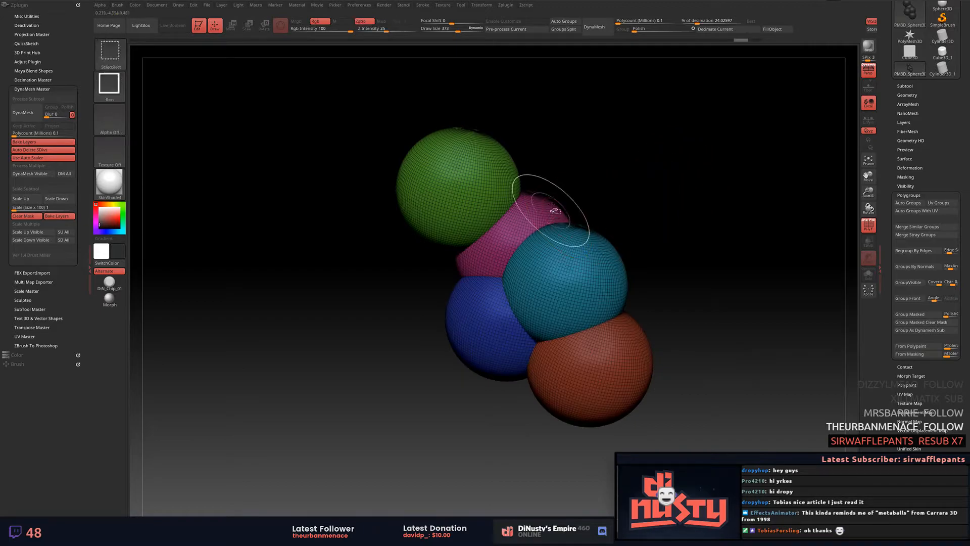
Isolate progressively smaller parts of the green sphere with rectangular selections and restore full visibility.
{"action": "left_click_drag", "start_coordinate": [331, 101], "coordinate": [502, 404], "text": "ctrl+shift"}
{"action": "left_click_drag", "start_coordinate": [676, 263], "coordinate": [699, 265]}
{"action": "left_click_drag", "start_coordinate": [359, 69], "coordinate": [607, 205], "text": "ctrl+shift"}
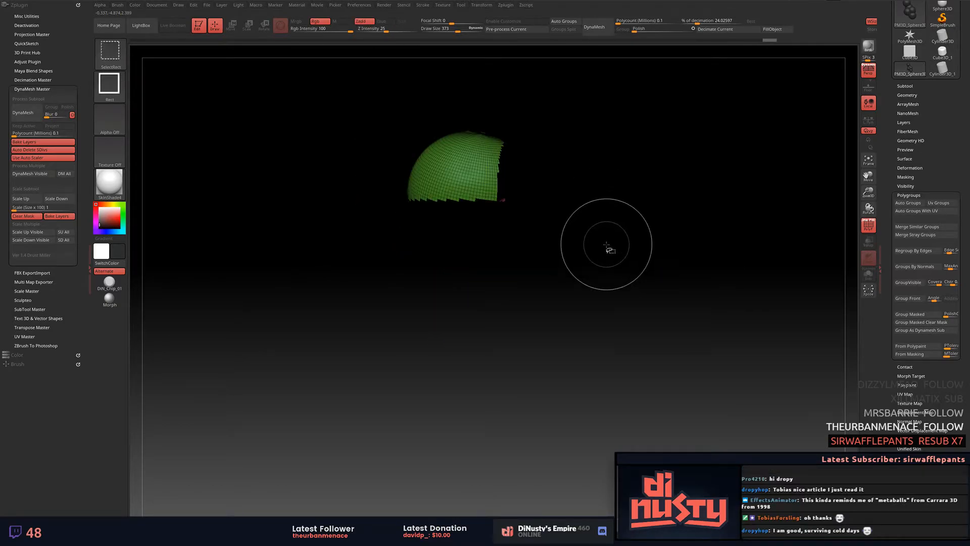
{"action": "left_click_drag", "start_coordinate": [606, 244], "coordinate": [635, 239]}
{"action": "left_click_drag", "start_coordinate": [386, 92], "coordinate": [571, 171], "text": "ctrl+shift"}
{"action": "left_click_drag", "start_coordinate": [720, 180], "coordinate": [702, 161]}
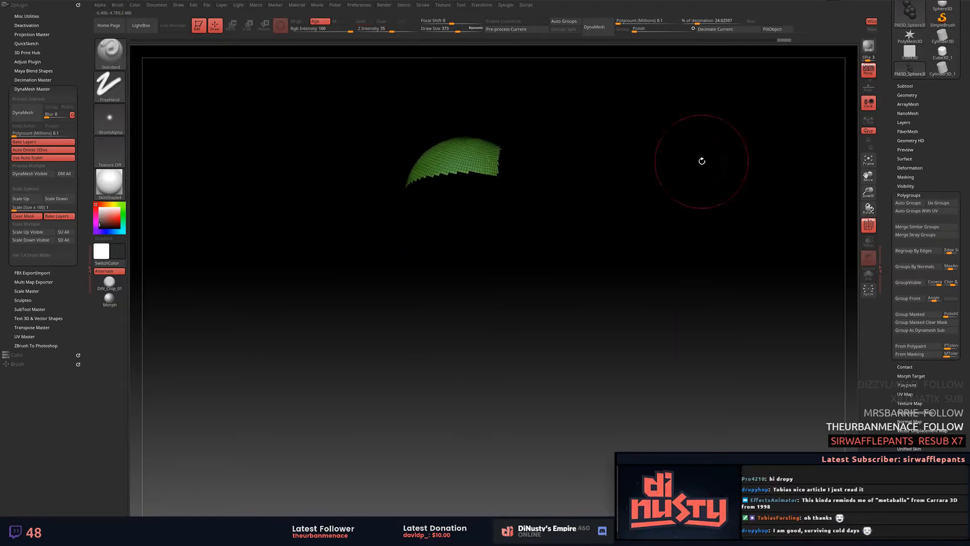
{"action": "left_click", "coordinate": [639, 106], "text": "ctrl+shift"}
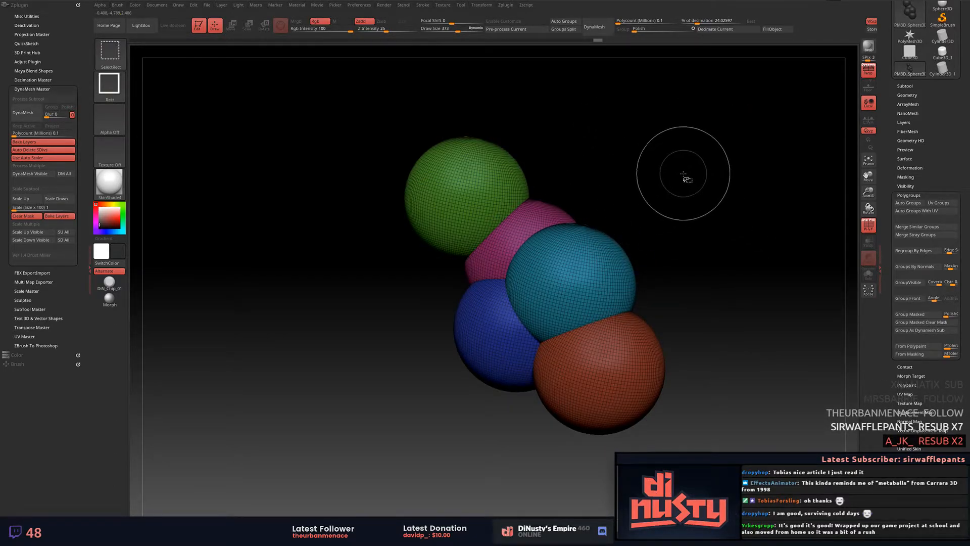
Isolate the green sphere's polygroup and invert the visibility to hide that sphere instead.
{"action": "left_click_drag", "start_coordinate": [693, 176], "coordinate": [718, 197]}
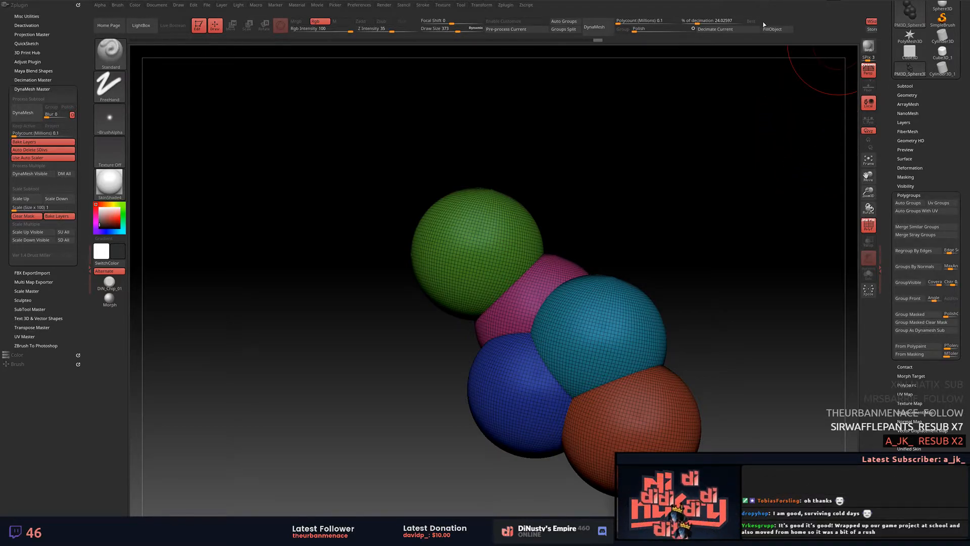
{"action": "left_click_drag", "start_coordinate": [714, 134], "coordinate": [694, 154]}
{"action": "left_click_drag", "start_coordinate": [749, 181], "coordinate": [751, 149], "text": "alt"}
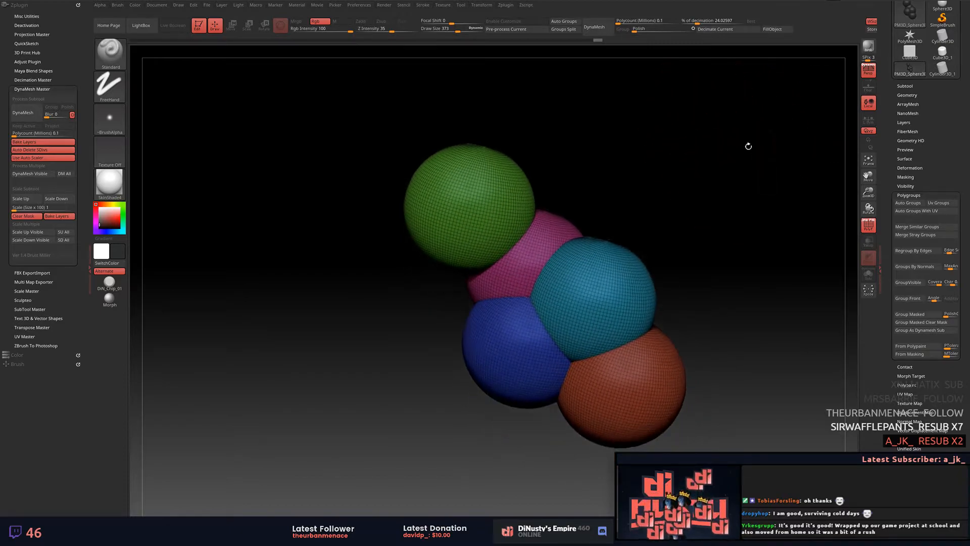
{"action": "left_click", "coordinate": [479, 191], "text": "ctrl+shift"}
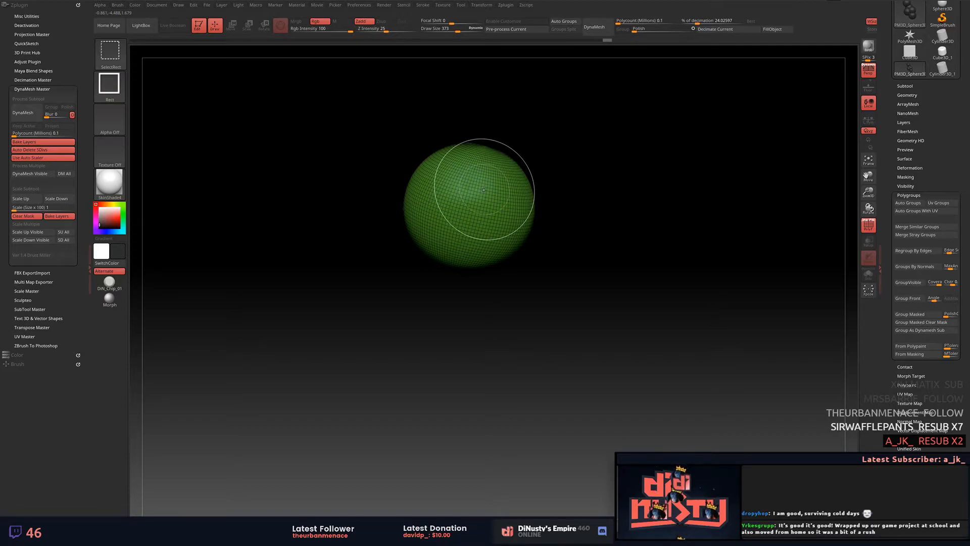
{"action": "left_click_drag", "start_coordinate": [723, 195], "coordinate": [678, 240]}
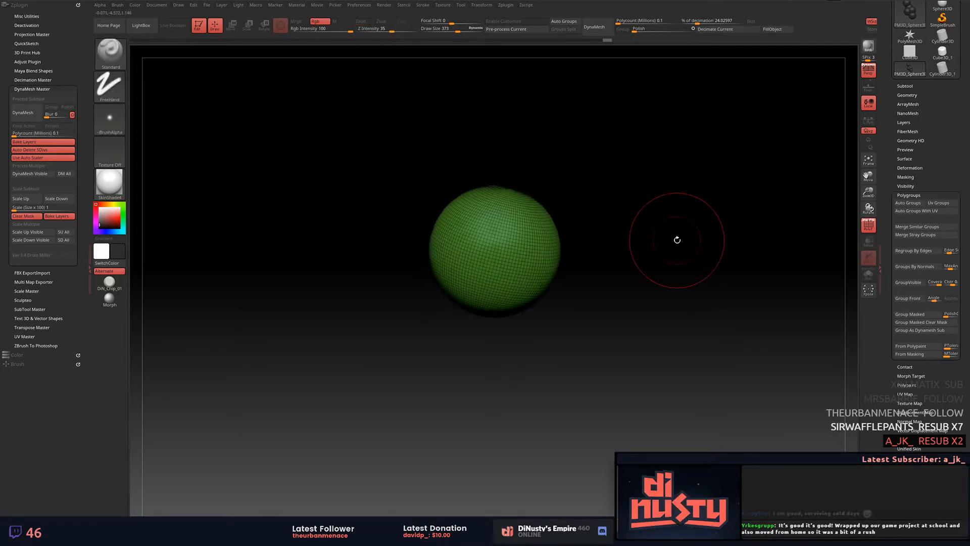
{"action": "left_click", "coordinate": [554, 245], "text": "ctrl+shift"}
{"action": "left_click_drag", "start_coordinate": [554, 245], "coordinate": [773, 199]}
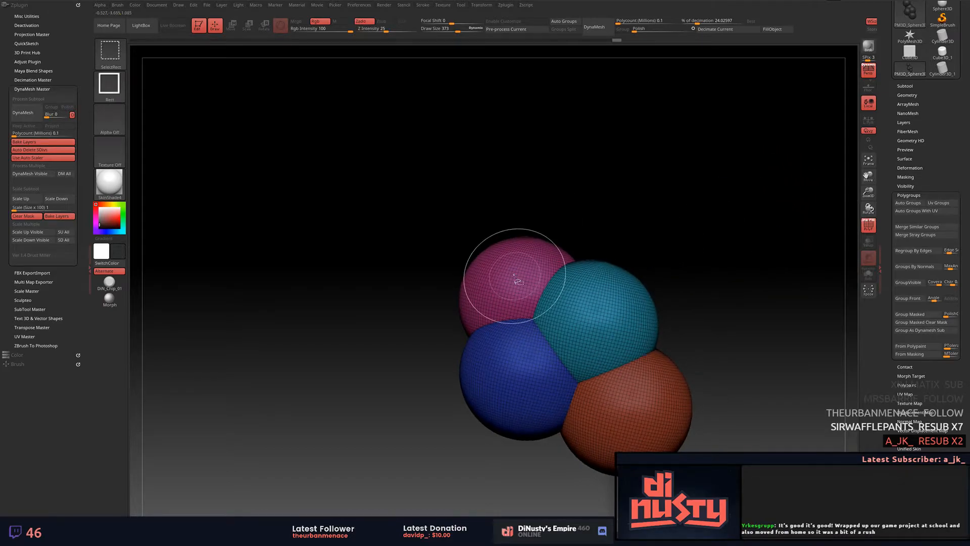
Hide further spheres by their polygroups and bring the whole cluster back into view.
{"action": "left_click", "coordinate": [498, 278], "text": "ctrl+shift"}
{"action": "left_click", "coordinate": [481, 362], "text": "ctrl+shift"}
{"action": "left_click", "coordinate": [623, 403], "text": "ctrl+shift"}
{"action": "left_click", "coordinate": [717, 389], "text": "ctrl+shift"}
Hide the pink sphere, combine the visible spheres into one polygroup with Group Visible, and unhide everything.
{"action": "left_click_drag", "start_coordinate": [773, 301], "coordinate": [747, 242]}
{"action": "left_click", "coordinate": [512, 293], "text": "ctrl+shift"}
{"action": "left_click", "coordinate": [776, 346], "text": "ctrl+shift"}
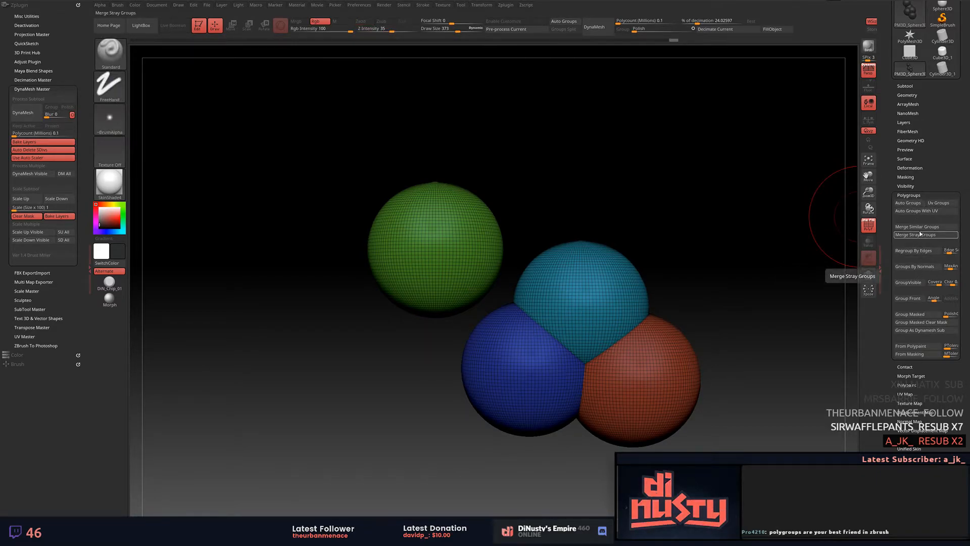
{"action": "left_click", "coordinate": [909, 282]}
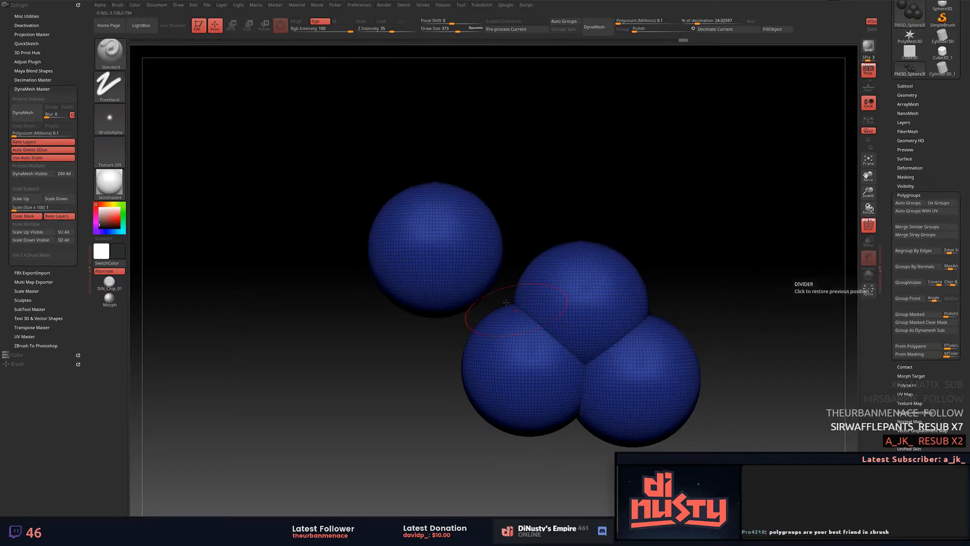
{"action": "left_click", "coordinate": [778, 245], "text": "ctrl+shift"}
{"action": "left_click_drag", "start_coordinate": [779, 249], "coordinate": [769, 283]}
{"action": "left_click_drag", "start_coordinate": [745, 214], "coordinate": [677, 227], "text": "alt"}
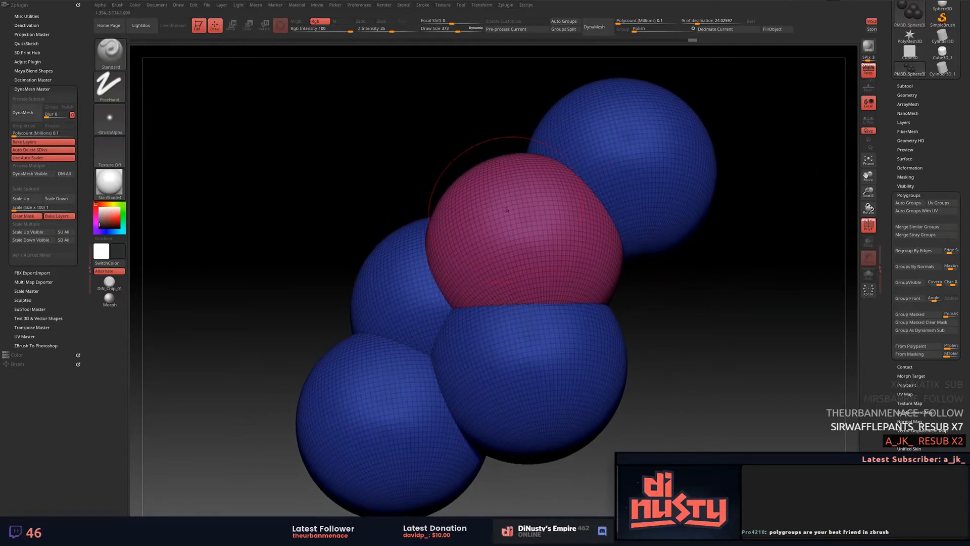
Turn on Group for DynaMesh and remesh the combined spheres so their polygroups are kept.
{"action": "left_click", "coordinate": [53, 108]}
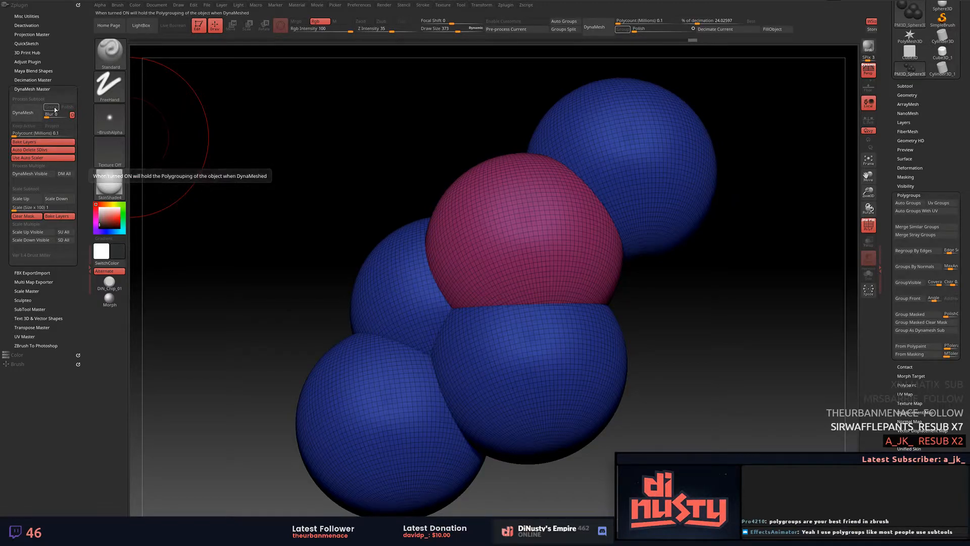
{"action": "left_click", "coordinate": [26, 113]}
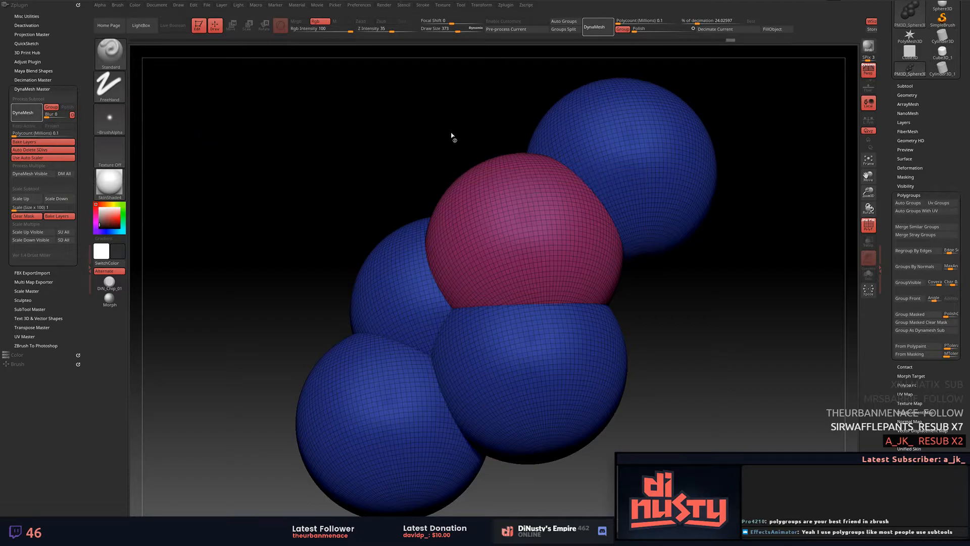
{"action": "left_click_drag", "start_coordinate": [458, 131], "coordinate": [459, 130]}
{"action": "left_click_drag", "start_coordinate": [391, 130], "coordinate": [461, 148], "text": "alt"}
Isolate the orange sphere by its polygroup in the remeshed cluster and bring the other spheres back.
{"action": "left_click", "coordinate": [503, 167], "text": "ctrl+shift"}
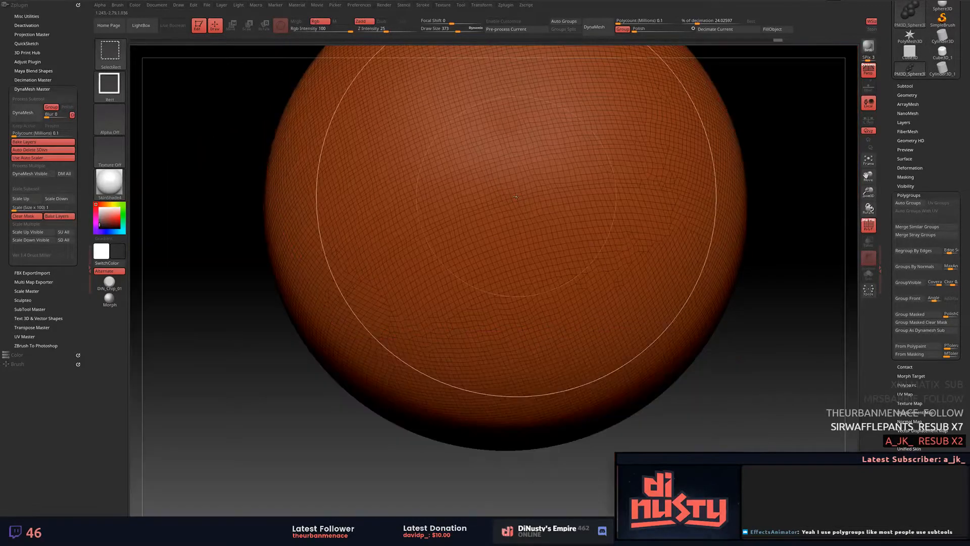
{"action": "key", "text": "ctrl+z"}
{"action": "key", "text": "f"}
{"action": "left_click_drag", "start_coordinate": [530, 167], "coordinate": [472, 169]}
{"action": "double_click", "coordinate": [586, 222], "text": "ctrl+shift"}
{"action": "mouse_move", "coordinate": [751, 286]}
{"action": "left_mouse_down"}
{"action": "mouse_move", "coordinate": [772, 284]}
{"action": "mouse_move", "coordinate": [765, 274]}
{"action": "left_mouse_up"}
{"action": "left_click", "coordinate": [765, 275], "text": "ctrl+shift"}
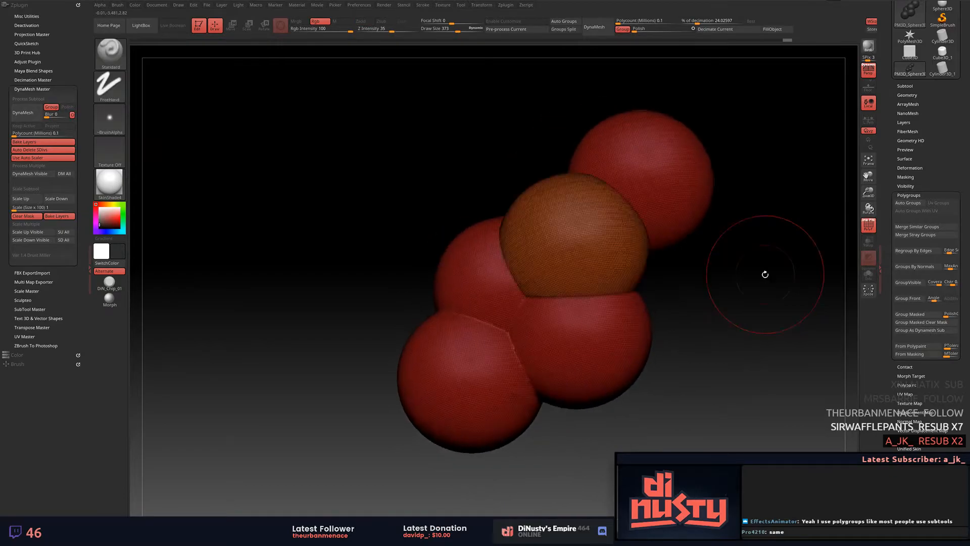
Inspect the seams between the remeshed spheres, isolate one polygroup, and restore full visibility.
{"action": "left_click_drag", "start_coordinate": [686, 260], "coordinate": [773, 231], "text": "alt"}
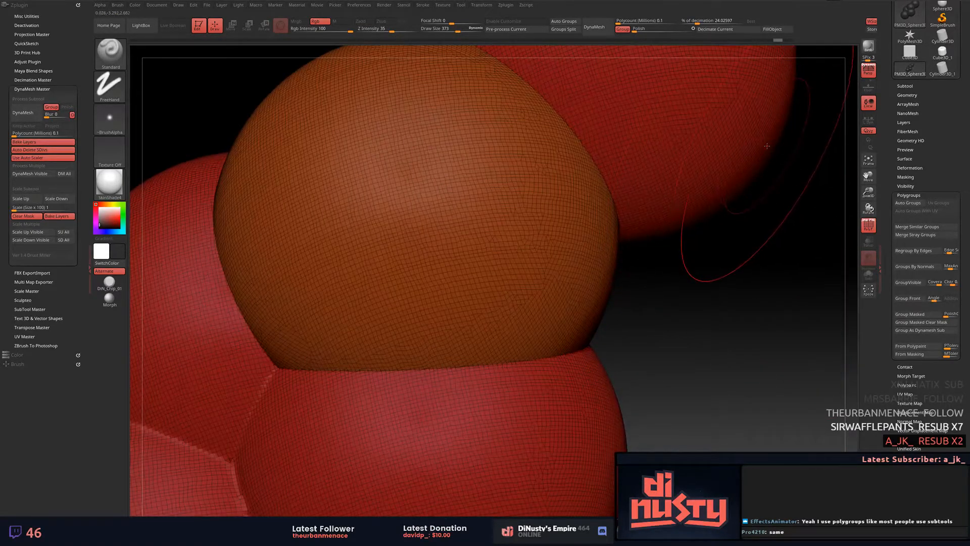
{"action": "key", "text": "ctrl"}
{"action": "mouse_move", "coordinate": [709, 288]}
{"action": "left_mouse_down", "text": "alt"}
{"action": "mouse_move", "coordinate": [676, 281]}
{"action": "mouse_move", "coordinate": [708, 275]}
{"action": "mouse_move", "coordinate": [620, 292]}
{"action": "left_mouse_up", "text": "alt"}
{"action": "left_click", "coordinate": [451, 299], "text": "ctrl+shift"}
{"action": "left_click", "coordinate": [668, 218], "text": "ctrl+shift"}
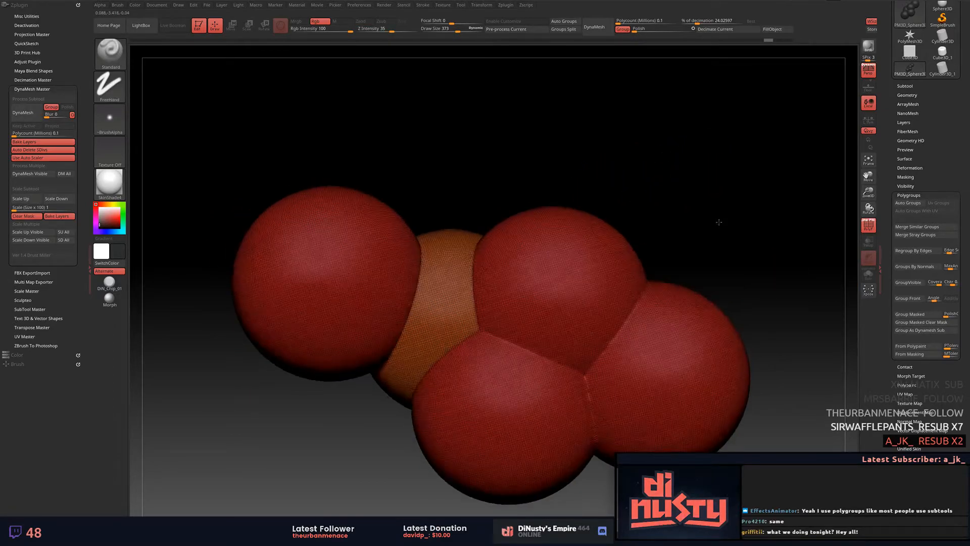
Undo the DynaMesh remesh, isolate the blue polygroup, and unhide the pink sphere again.
{"action": "key", "text": "shift+f"}
{"action": "left_click_drag", "start_coordinate": [726, 216], "coordinate": [768, 147]}
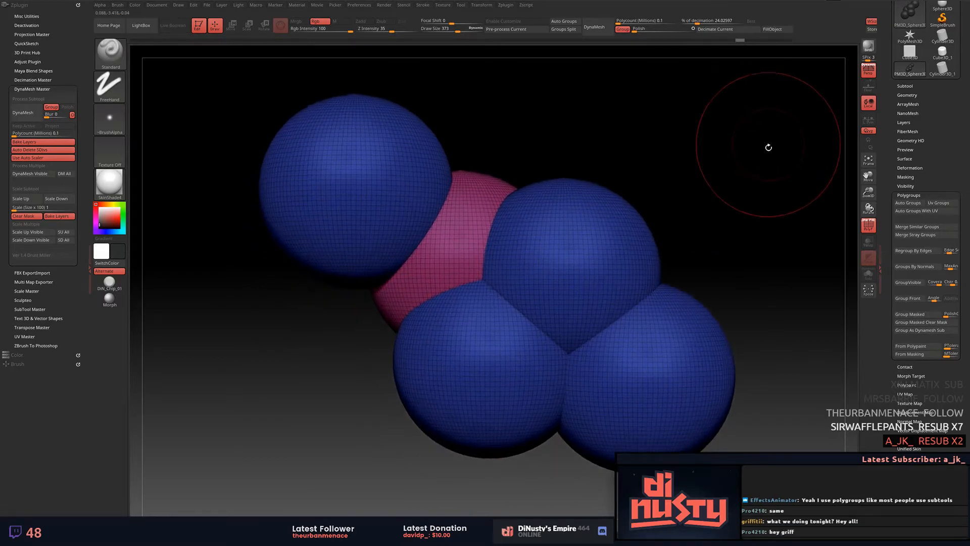
{"action": "left_click", "coordinate": [596, 253], "text": "ctrl+shift"}
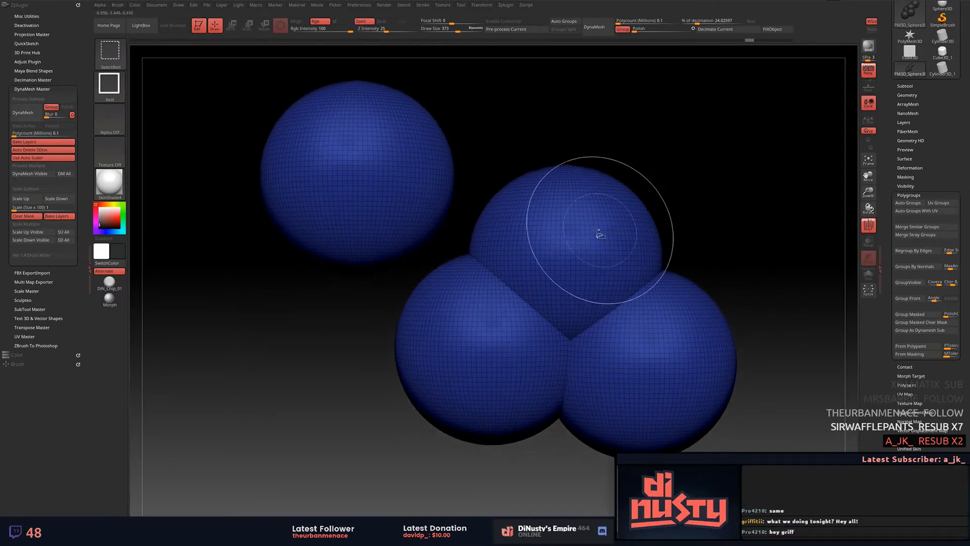
{"action": "left_click", "coordinate": [736, 204], "text": "ctrl+shift"}
{"action": "left_click_drag", "start_coordinate": [736, 204], "coordinate": [739, 206], "text": "ctrl+shift"}
{"action": "key", "text": "alt+Tab"}
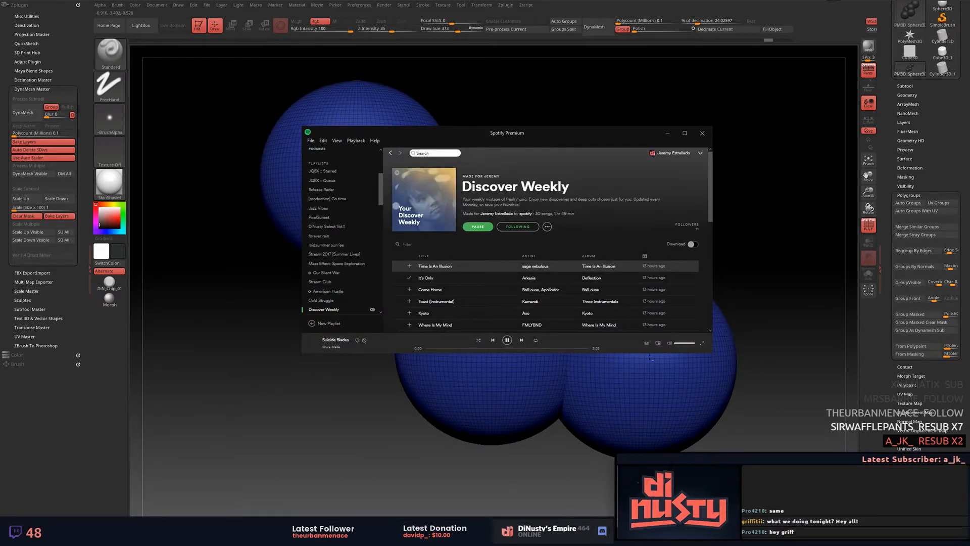
{"action": "key", "text": "alt+Tab"}
Give each sphere its own polygroup with Auto Groups.
{"action": "left_click_drag", "start_coordinate": [776, 203], "coordinate": [785, 214]}
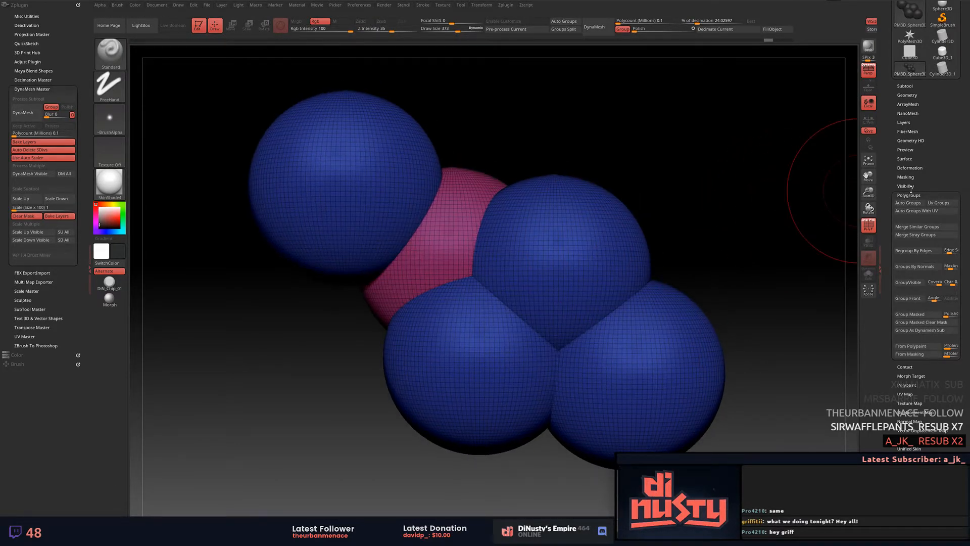
{"action": "left_click", "coordinate": [912, 205]}
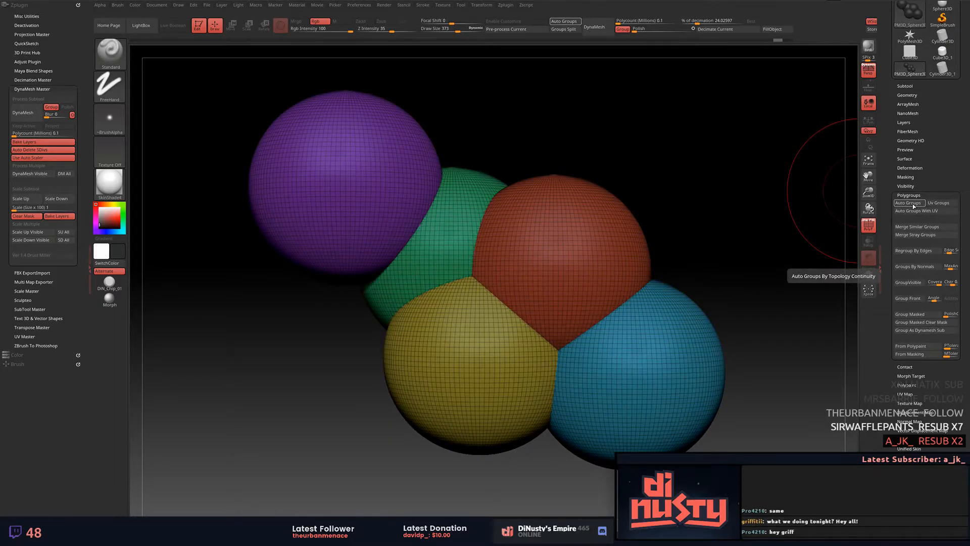
{"action": "left_click_drag", "start_coordinate": [748, 197], "coordinate": [713, 141]}
Split the sphere cluster into separate subtools by polygroup with Groups Split and accept the non-undoable operation.
{"action": "left_click", "coordinate": [904, 85]}
{"action": "left_click_drag", "start_coordinate": [781, 117], "coordinate": [700, 182]}
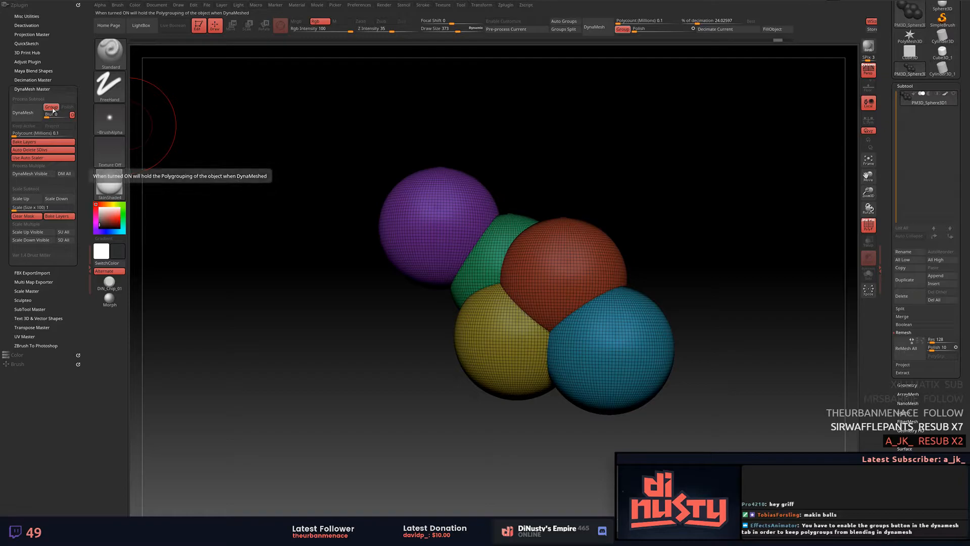
{"action": "left_click_drag", "start_coordinate": [601, 101], "coordinate": [542, 168]}
{"action": "mouse_move", "coordinate": [708, 242]}
{"action": "left_mouse_down"}
{"action": "mouse_move", "coordinate": [769, 234]}
{"action": "mouse_move", "coordinate": [784, 242]}
{"action": "mouse_move", "coordinate": [771, 268]}
{"action": "mouse_move", "coordinate": [711, 236]}
{"action": "left_mouse_up"}
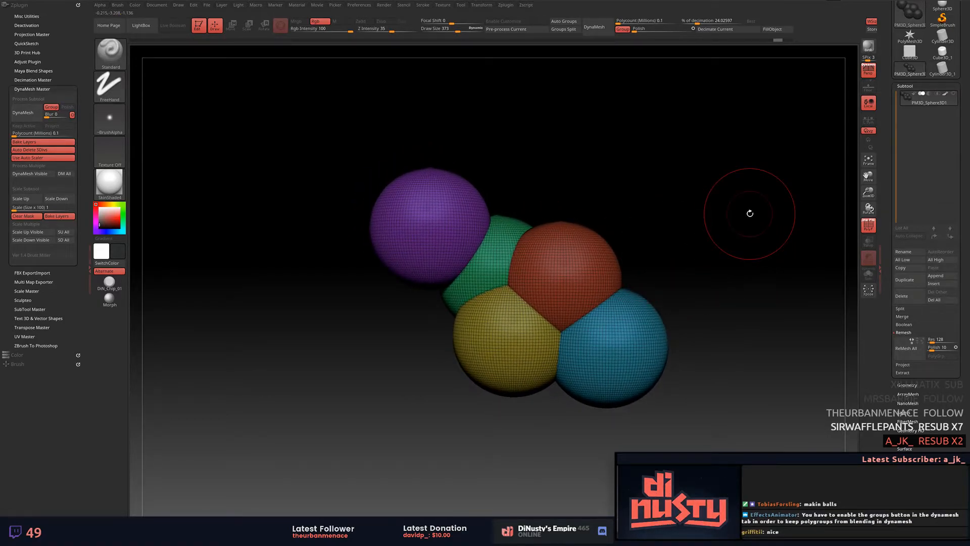
{"action": "mouse_move", "coordinate": [749, 214]}
{"action": "left_mouse_down"}
{"action": "mouse_move", "coordinate": [702, 227]}
{"action": "mouse_move", "coordinate": [651, 214]}
{"action": "mouse_move", "coordinate": [752, 224]}
{"action": "left_mouse_up"}
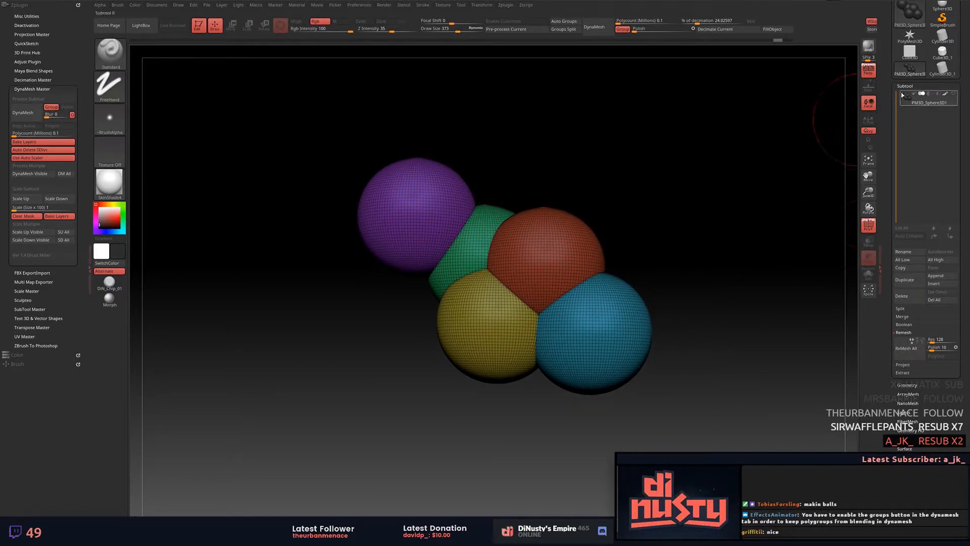
{"action": "left_click", "coordinate": [909, 86]}
{"action": "left_click", "coordinate": [909, 86]}
{"action": "left_click", "coordinate": [906, 309]}
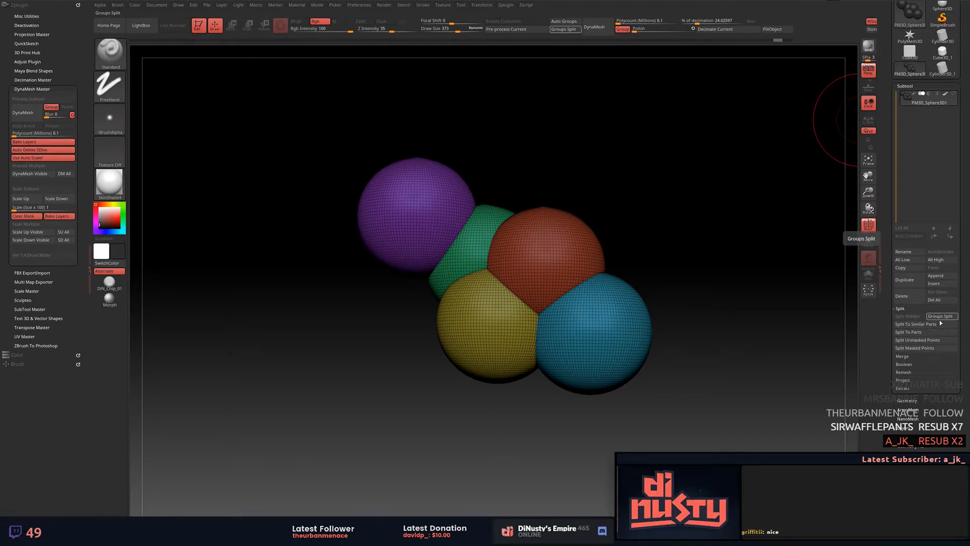
{"action": "left_click", "coordinate": [941, 317]}
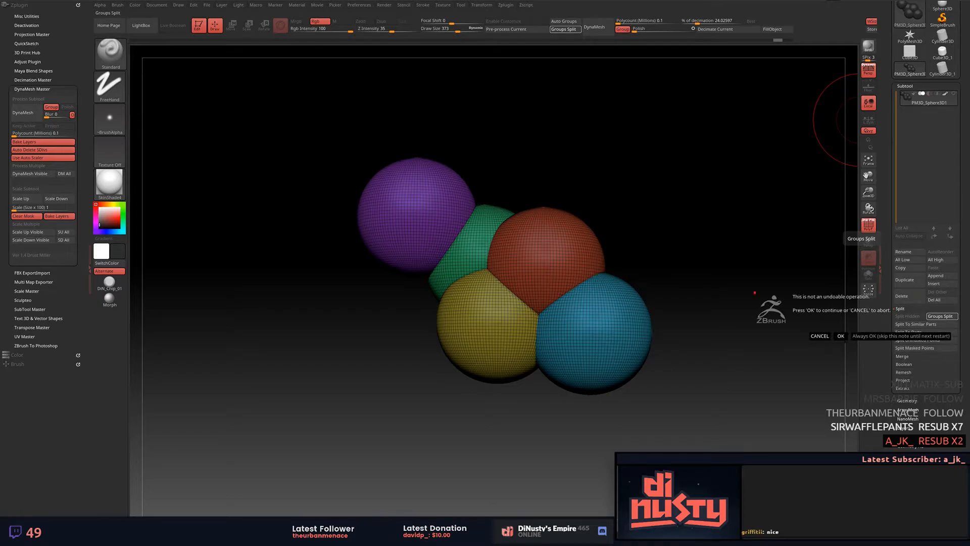
{"action": "left_click", "coordinate": [841, 336]}
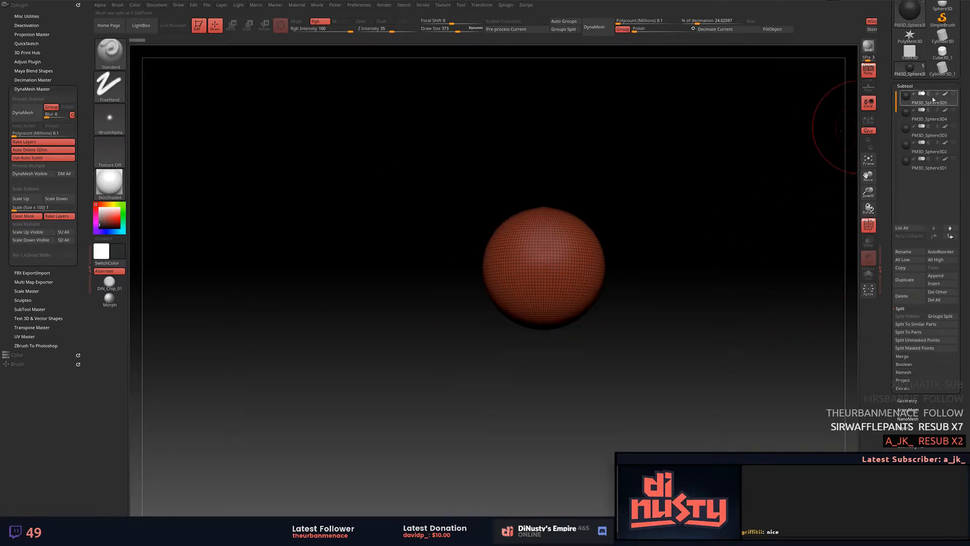
Make all the split subtools visible and switch the active subtool from one sphere to another in the viewport.
{"action": "left_click", "coordinate": [953, 94]}
{"action": "left_click", "coordinate": [610, 334], "text": "alt"}
{"action": "left_click", "coordinate": [485, 342], "text": "alt"}
{"action": "left_click", "coordinate": [467, 253], "text": "alt"}
{"action": "left_click", "coordinate": [439, 212], "text": "alt"}
{"action": "left_click", "coordinate": [543, 247], "text": "alt"}
{"action": "left_click", "coordinate": [589, 328], "text": "alt"}
{"action": "left_click", "coordinate": [473, 307], "text": "alt"}
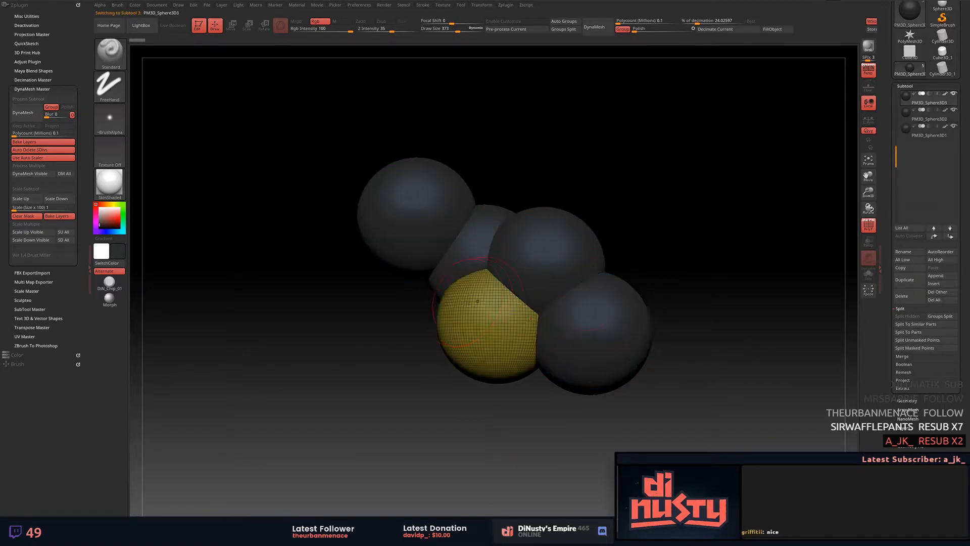
Alternate the active subtool between the red sphere and the neighbouring light-blue sphere, ending on the red one.
{"action": "left_click", "coordinate": [601, 252], "text": "alt"}
{"action": "left_click", "coordinate": [611, 273], "text": "alt"}
{"action": "left_click", "coordinate": [602, 252], "text": "alt"}
{"action": "left_click", "coordinate": [610, 273], "text": "alt"}
{"action": "left_click", "coordinate": [571, 255], "text": "alt"}
{"action": "left_click", "coordinate": [627, 301], "text": "alt"}
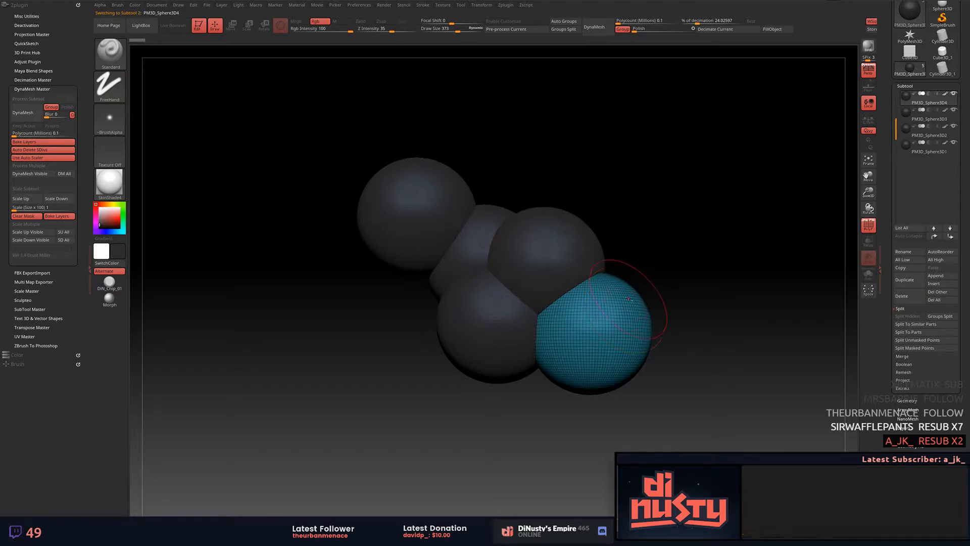
{"action": "left_click", "coordinate": [565, 244], "text": "alt"}
{"action": "left_click", "coordinate": [603, 298], "text": "alt"}
{"action": "left_click", "coordinate": [576, 251], "text": "alt"}
{"action": "left_click_drag", "start_coordinate": [704, 260], "coordinate": [723, 248], "text": "alt"}
{"action": "left_click_drag", "start_coordinate": [808, 152], "coordinate": [823, 171]}
{"action": "left_click_drag", "start_coordinate": [689, 167], "coordinate": [732, 177]}
{"action": "key", "text": "shift+f"}
{"action": "key", "text": "shift+f"}
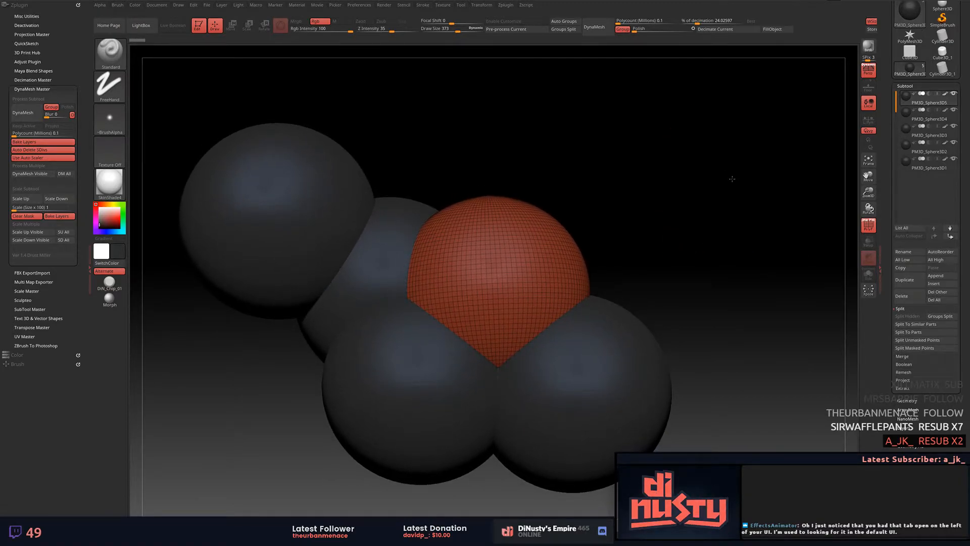
{"action": "mouse_move", "coordinate": [732, 179]}
{"action": "left_mouse_down"}
{"action": "mouse_move", "coordinate": [737, 190]}
{"action": "mouse_move", "coordinate": [745, 132]}
{"action": "left_mouse_up"}
{"action": "key", "text": "w"}
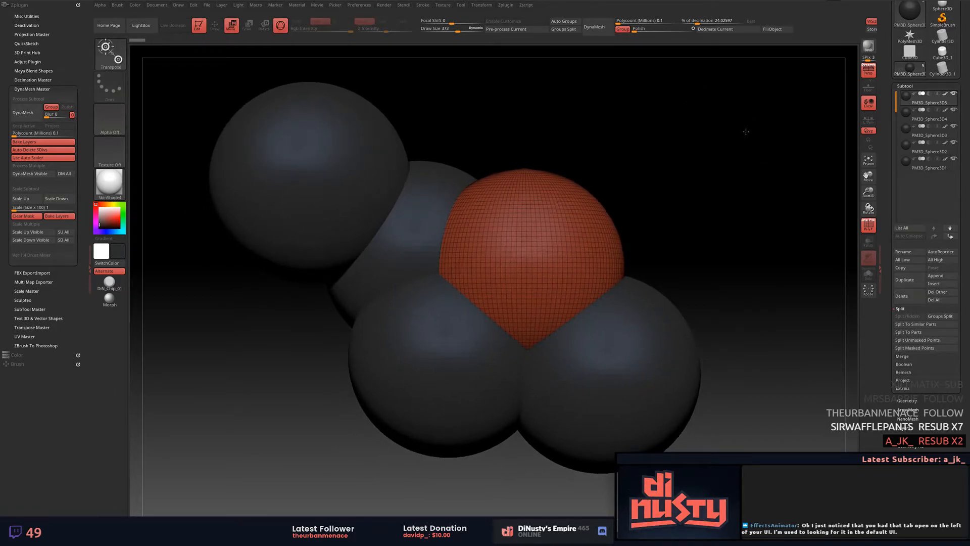
{"action": "left_click_drag", "start_coordinate": [672, 119], "coordinate": [674, 148]}
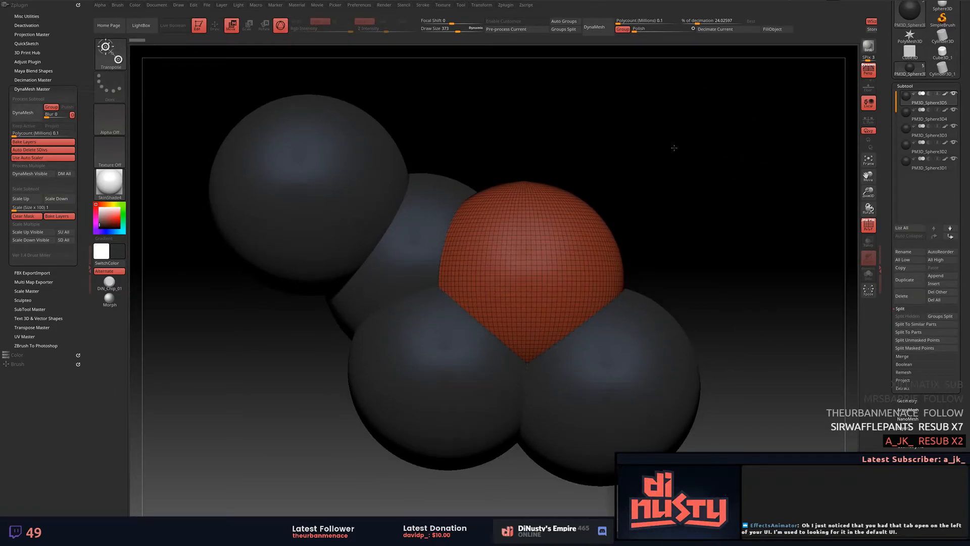
{"action": "key", "text": "q"}
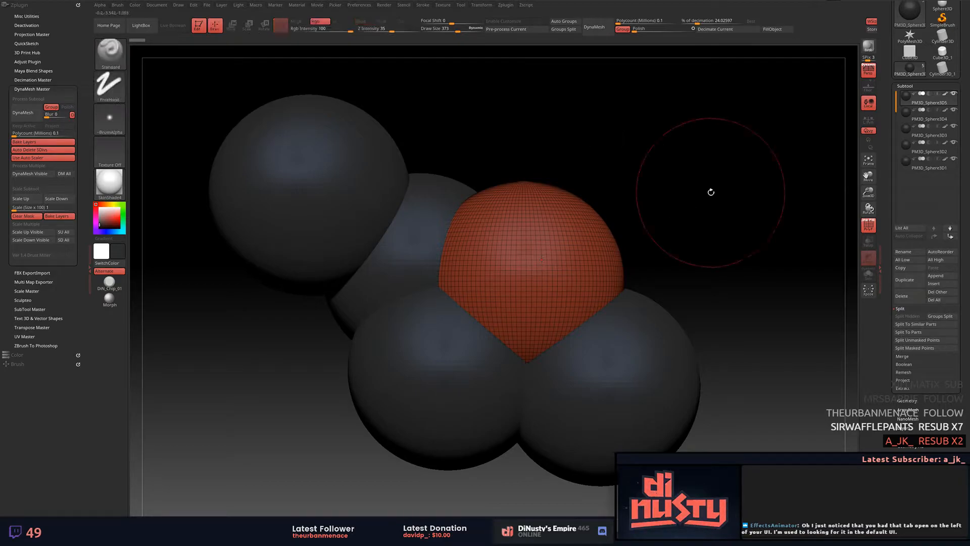
Move the red sphere up and away from the rest of the cluster with the transform gizmo.
{"action": "key", "text": "w"}
{"action": "mouse_move", "coordinate": [662, 232]}
{"action": "left_mouse_down", "text": "alt"}
{"action": "mouse_move", "coordinate": [526, 210]}
{"action": "mouse_move", "coordinate": [555, 154]}
{"action": "mouse_move", "coordinate": [535, 101]}
{"action": "left_mouse_up", "text": "alt"}
{"action": "mouse_move", "coordinate": [617, 216]}
{"action": "left_mouse_down"}
{"action": "mouse_move", "coordinate": [574, 186]}
{"action": "mouse_move", "coordinate": [624, 214]}
{"action": "left_mouse_up"}
{"action": "left_click_drag", "start_coordinate": [548, 235], "coordinate": [576, 254], "text": "alt"}
{"action": "left_click_drag", "start_coordinate": [513, 373], "coordinate": [524, 235], "text": "alt"}
{"action": "left_click_drag", "start_coordinate": [615, 211], "coordinate": [608, 254], "text": "alt"}
{"action": "left_click_drag", "start_coordinate": [536, 258], "coordinate": [531, 250], "text": "alt"}
{"action": "left_click_drag", "start_coordinate": [626, 231], "coordinate": [638, 258], "text": "alt"}
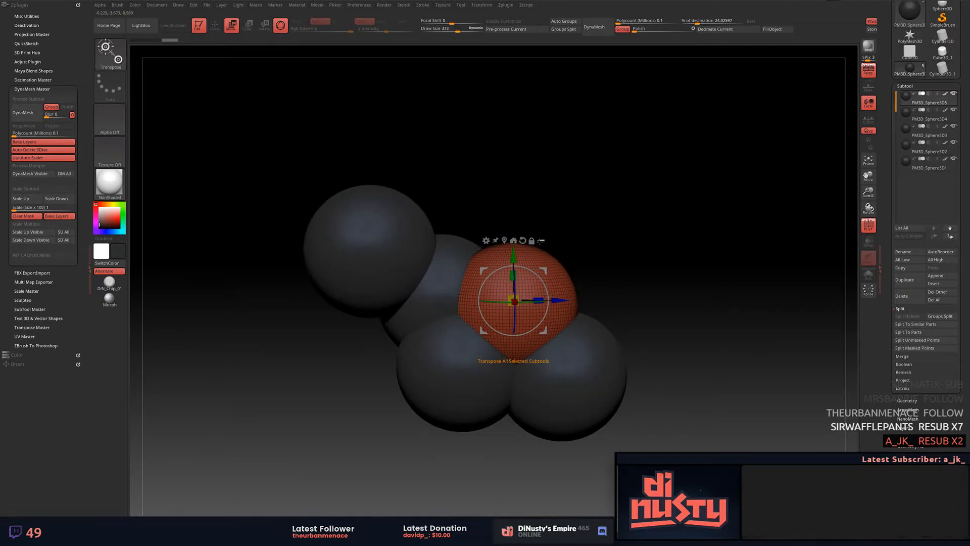
{"action": "left_click_drag", "start_coordinate": [545, 270], "coordinate": [666, 198]}
{"action": "left_click_drag", "start_coordinate": [708, 215], "coordinate": [646, 240], "text": "alt"}
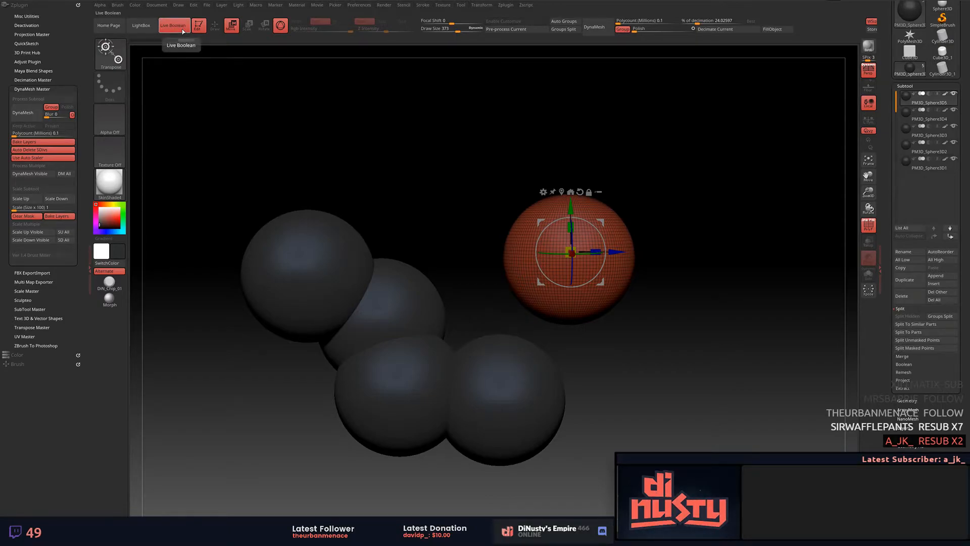
Turn on Live Boolean and set the PM3D_Sphere3D4 subtool to subtraction.
{"action": "left_click", "coordinate": [929, 110]}
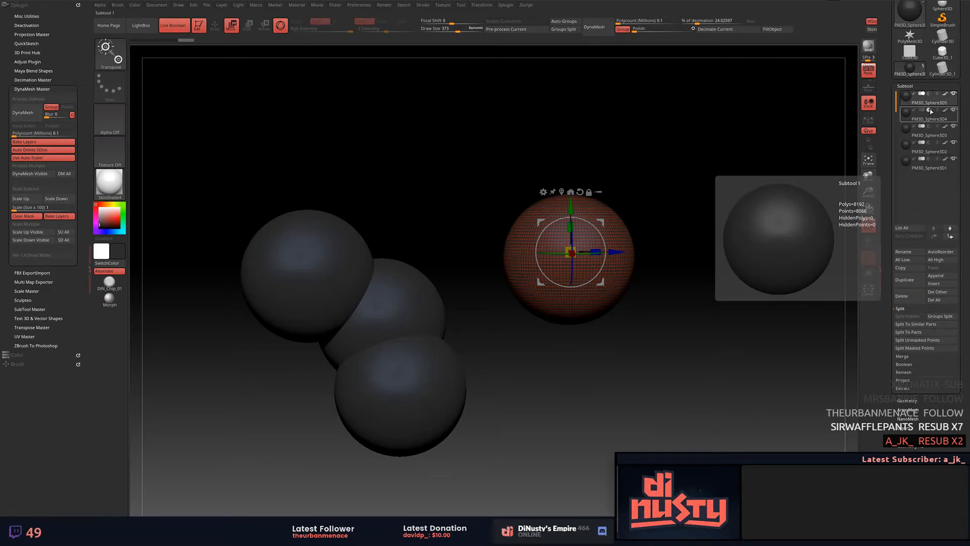
{"action": "left_click_drag", "start_coordinate": [690, 155], "coordinate": [747, 148], "text": "alt"}
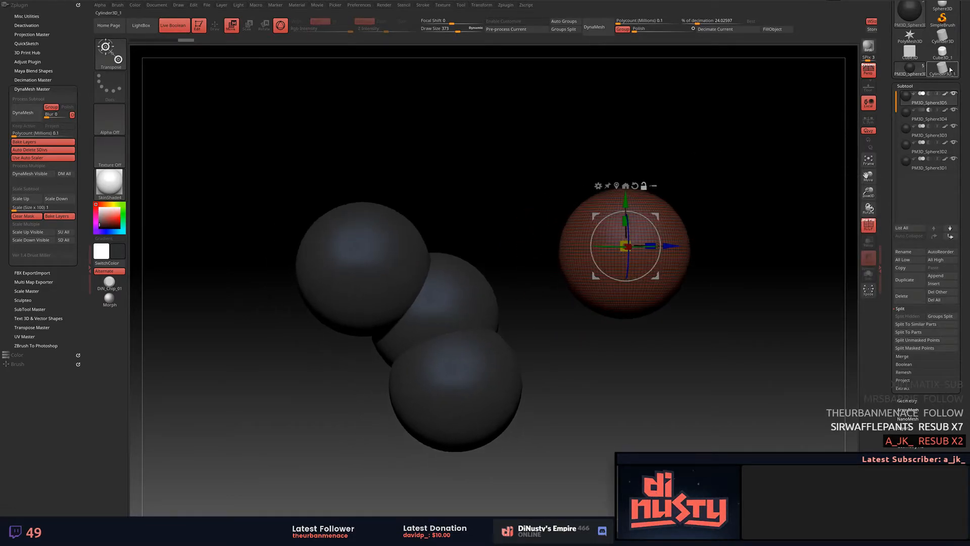
{"action": "left_click", "coordinate": [923, 110]}
{"action": "left_click", "coordinate": [929, 110]}
Hide the polyframe and move the detached sphere so the subtracting sphere cuts into it.
{"action": "left_click_drag", "start_coordinate": [692, 202], "coordinate": [644, 296], "text": "alt"}
{"action": "left_click_drag", "start_coordinate": [692, 278], "coordinate": [706, 223]}
{"action": "key", "text": "shift+f"}
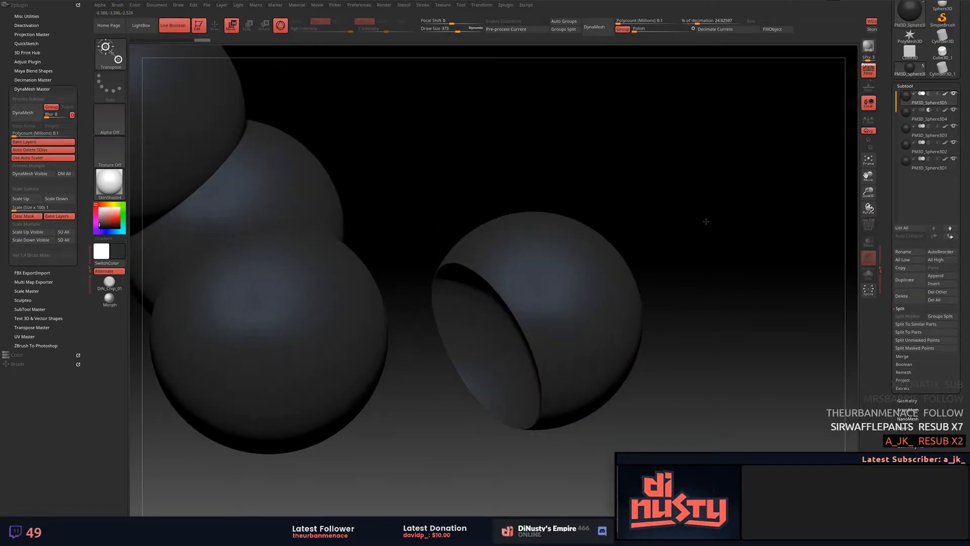
{"action": "left_click_drag", "start_coordinate": [566, 281], "coordinate": [621, 344]}
{"action": "left_click_drag", "start_coordinate": [702, 297], "coordinate": [667, 263], "text": "alt"}
Select the subtracting PM3D_Sphere3D4 subtool with the polyframe shown, and choose the Move brush with draw size 335.
{"action": "left_click", "coordinate": [909, 114]}
{"action": "key", "text": "shift+f"}
{"action": "mouse_move", "coordinate": [734, 176]}
{"action": "left_mouse_down"}
{"action": "mouse_move", "coordinate": [712, 187]}
{"action": "mouse_move", "coordinate": [748, 173]}
{"action": "mouse_move", "coordinate": [738, 178]}
{"action": "left_mouse_up"}
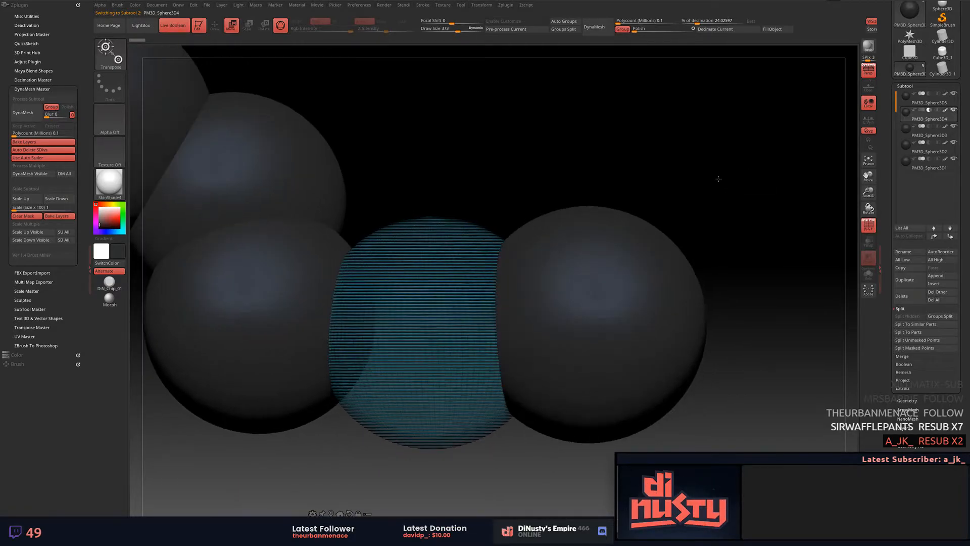
{"action": "key", "text": "b"}
{"action": "key", "text": "m"}
{"action": "key", "text": "v"}
{"action": "key", "text": "space"}
{"action": "left_click_drag", "start_coordinate": [600, 115], "coordinate": [608, 115]}
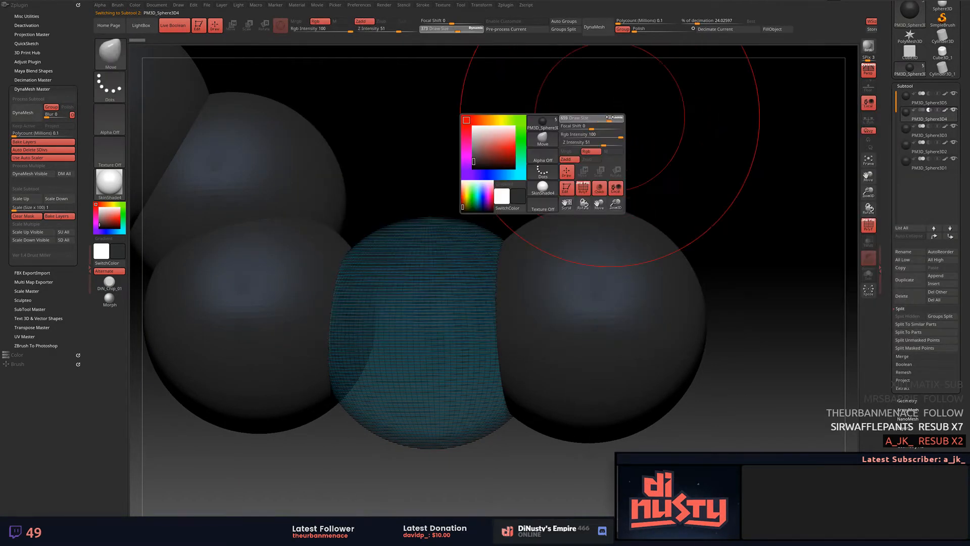
{"action": "key", "text": "space"}
{"action": "mouse_move", "coordinate": [581, 246]}
{"action": "left_mouse_down"}
{"action": "mouse_move", "coordinate": [570, 247]}
{"action": "mouse_move", "coordinate": [518, 324]}
{"action": "left_mouse_up"}
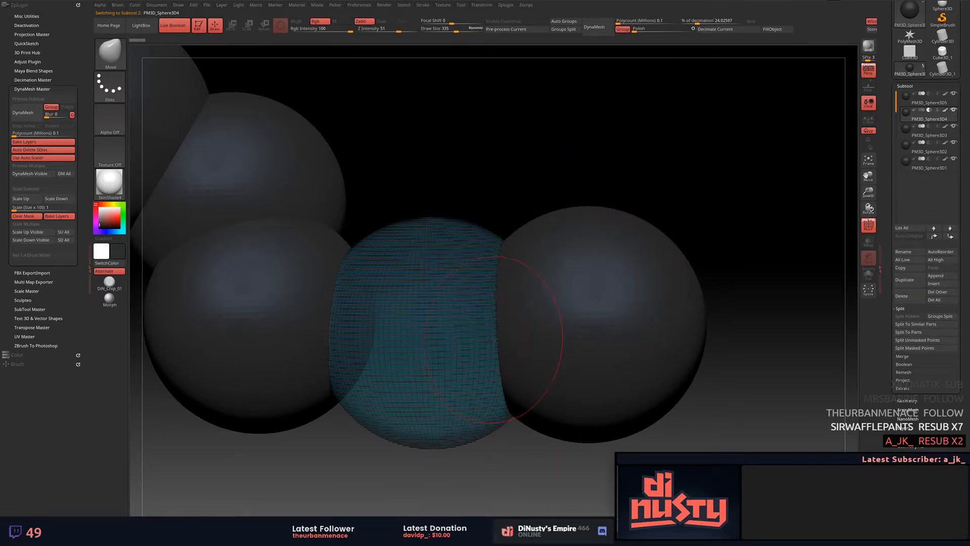
{"action": "mouse_move", "coordinate": [490, 240]}
{"action": "left_mouse_down"}
{"action": "mouse_move", "coordinate": [600, 168]}
{"action": "mouse_move", "coordinate": [656, 197]}
{"action": "left_mouse_up"}
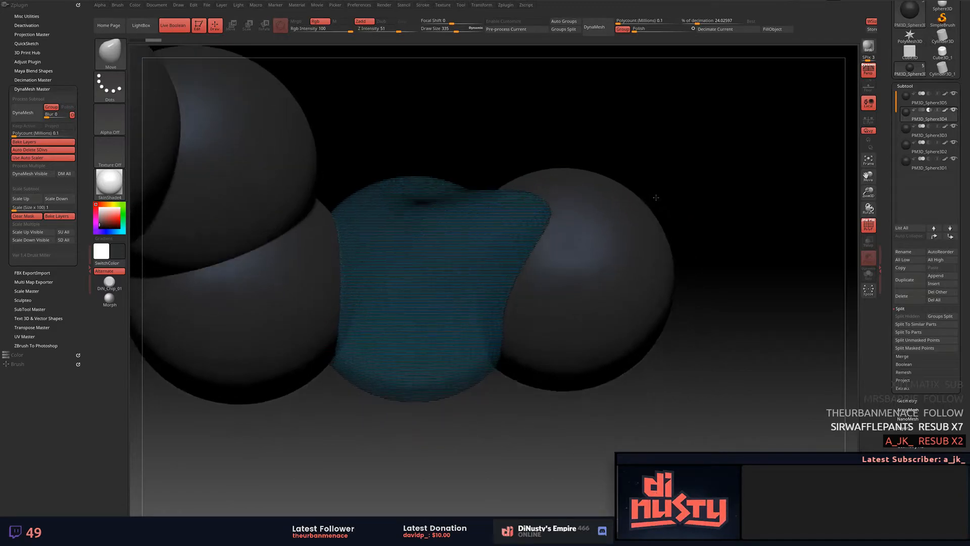
{"action": "key", "text": "ctrl+z"}
Pull the side and lower edge of the subtracting sphere into the neighbouring sphere with the Move brush.
{"action": "left_click_drag", "start_coordinate": [695, 147], "coordinate": [544, 236]}
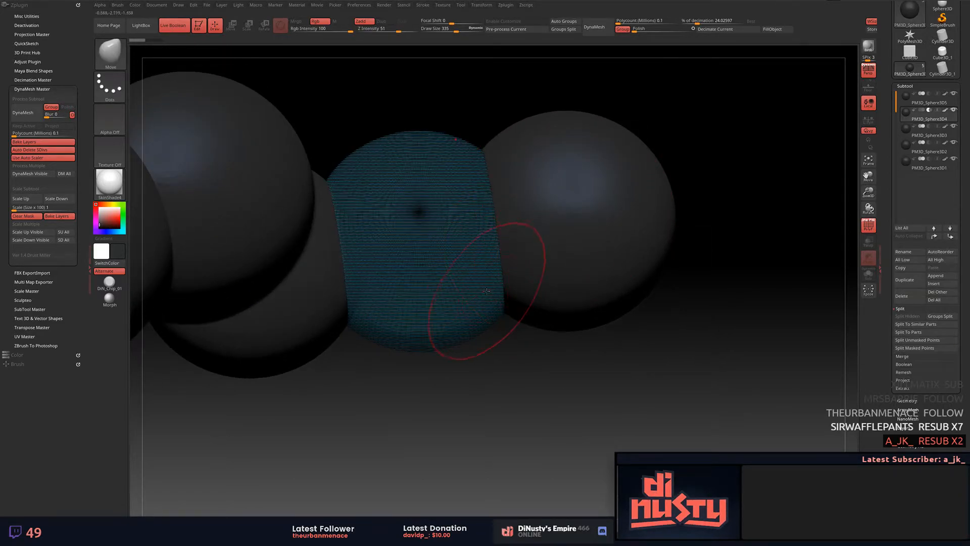
{"action": "mouse_move", "coordinate": [493, 312]}
{"action": "left_mouse_down"}
{"action": "mouse_move", "coordinate": [651, 366]}
{"action": "mouse_move", "coordinate": [628, 369]}
{"action": "left_mouse_up"}
{"action": "left_click_drag", "start_coordinate": [514, 339], "coordinate": [539, 349]}
{"action": "left_click_drag", "start_coordinate": [610, 362], "coordinate": [624, 279]}
{"action": "left_click_drag", "start_coordinate": [470, 391], "coordinate": [520, 423]}
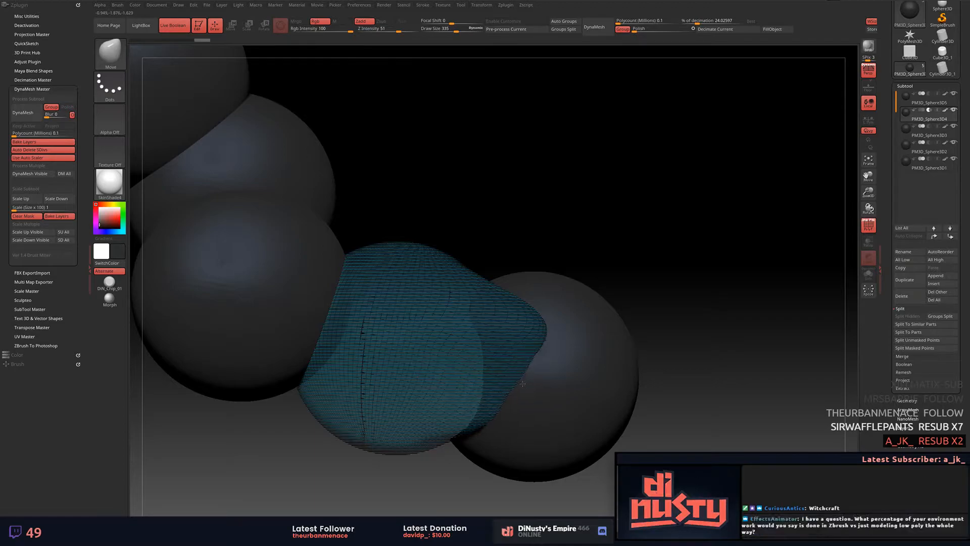
Extend the subtracting shape deeper through the sphere while checking the boolean cut with the polyframe hidden.
{"action": "key", "text": "shift+f"}
{"action": "mouse_move", "coordinate": [762, 232]}
{"action": "left_mouse_down"}
{"action": "mouse_move", "coordinate": [754, 264]}
{"action": "mouse_move", "coordinate": [765, 267]}
{"action": "mouse_move", "coordinate": [740, 269]}
{"action": "left_mouse_up"}
{"action": "mouse_move", "coordinate": [529, 343]}
{"action": "left_mouse_down"}
{"action": "mouse_move", "coordinate": [601, 386]}
{"action": "mouse_move", "coordinate": [641, 385]}
{"action": "left_mouse_up"}
{"action": "left_click_drag", "start_coordinate": [716, 352], "coordinate": [659, 337]}
{"action": "left_click_drag", "start_coordinate": [562, 302], "coordinate": [581, 298]}
{"action": "mouse_move", "coordinate": [719, 275]}
{"action": "left_mouse_down"}
{"action": "mouse_move", "coordinate": [728, 273]}
{"action": "mouse_move", "coordinate": [690, 257]}
{"action": "mouse_move", "coordinate": [748, 303]}
{"action": "left_mouse_up"}
{"action": "key", "text": "shift+f"}
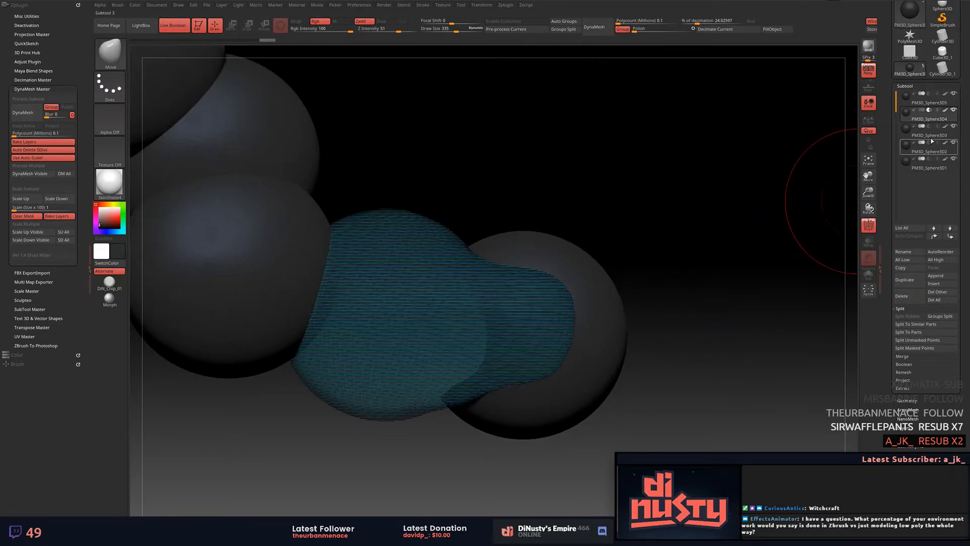
Isolate the subtracting sphere and pull small mirrored bumps from its front with the Move brush at draw size 111.
{"action": "left_click", "coordinate": [953, 109]}
{"action": "mouse_move", "coordinate": [739, 169]}
{"action": "left_mouse_down"}
{"action": "mouse_move", "coordinate": [705, 170]}
{"action": "mouse_move", "coordinate": [696, 182]}
{"action": "mouse_move", "coordinate": [707, 176]}
{"action": "left_mouse_up"}
{"action": "left_click", "coordinate": [954, 110], "text": "shift"}
{"action": "left_click", "coordinate": [954, 111], "text": "shift"}
{"action": "key", "text": "space"}
{"action": "mouse_move", "coordinate": [525, 336]}
{"action": "left_mouse_down"}
{"action": "mouse_move", "coordinate": [485, 321]}
{"action": "mouse_move", "coordinate": [517, 312]}
{"action": "mouse_move", "coordinate": [491, 322]}
{"action": "mouse_move", "coordinate": [501, 321]}
{"action": "left_mouse_up"}
{"action": "key", "text": "ctrl+z"}
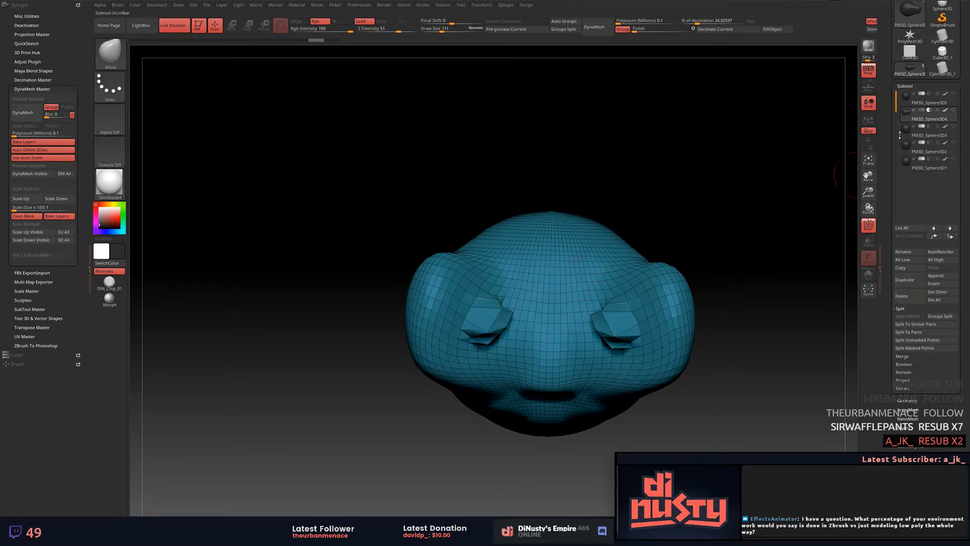
Divide the subtracting sphere once, then smooth the bumps and sculpt additional mirrored forms on its front with the Move brush.
{"action": "left_click", "coordinate": [907, 400]}
{"action": "left_click", "coordinate": [913, 154]}
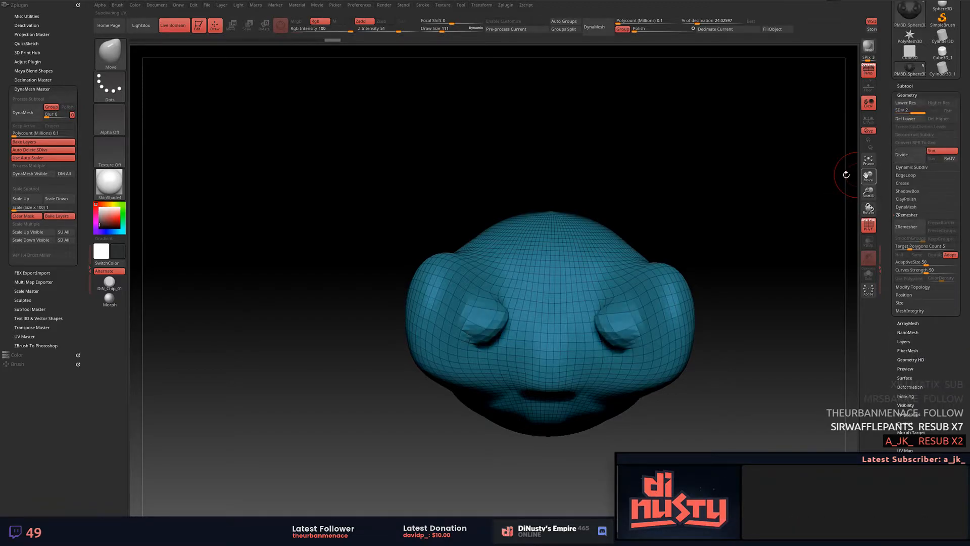
{"action": "mouse_move", "coordinate": [470, 321]}
{"action": "left_mouse_down", "text": "shift"}
{"action": "mouse_move", "coordinate": [461, 312]}
{"action": "mouse_move", "coordinate": [523, 327]}
{"action": "left_mouse_up", "text": "shift"}
{"action": "mouse_move", "coordinate": [531, 361]}
{"action": "left_mouse_down"}
{"action": "mouse_move", "coordinate": [532, 379]}
{"action": "mouse_move", "coordinate": [544, 361]}
{"action": "left_mouse_up"}
{"action": "key", "text": "ctrl+z"}
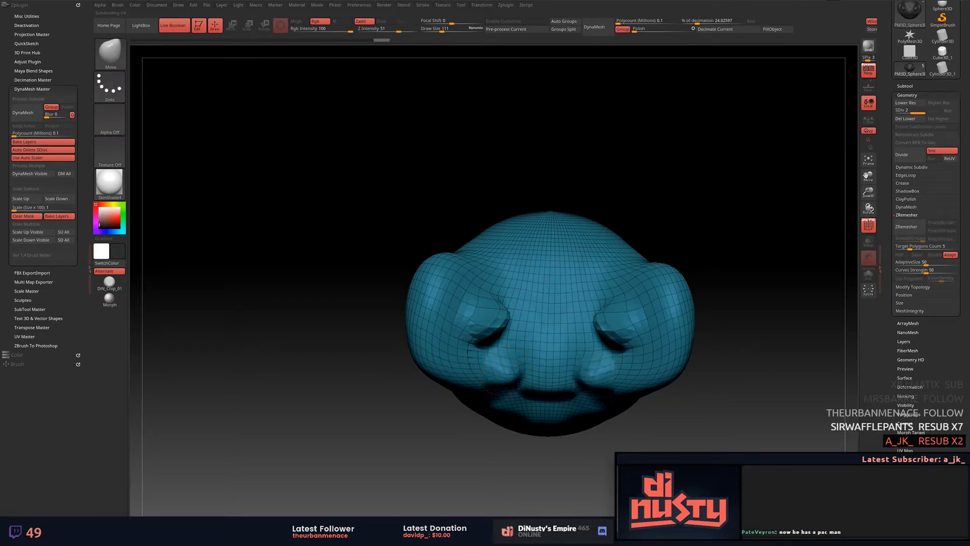
{"action": "left_click_drag", "start_coordinate": [524, 283], "coordinate": [551, 273]}
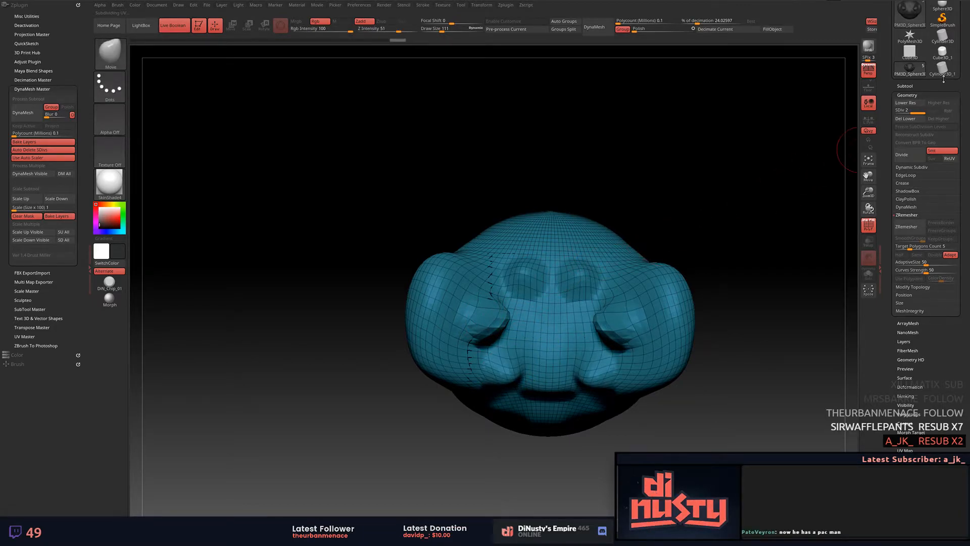
Show all subtools again and hide the polyframe to inspect the sculpted boolean cut in the detached sphere.
{"action": "left_click", "coordinate": [908, 86]}
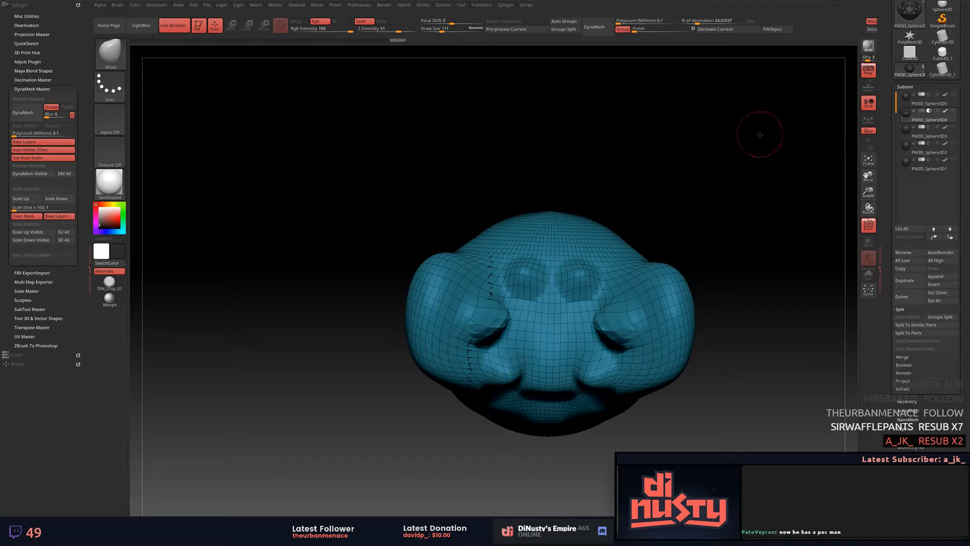
{"action": "left_click_drag", "start_coordinate": [760, 134], "coordinate": [832, 130]}
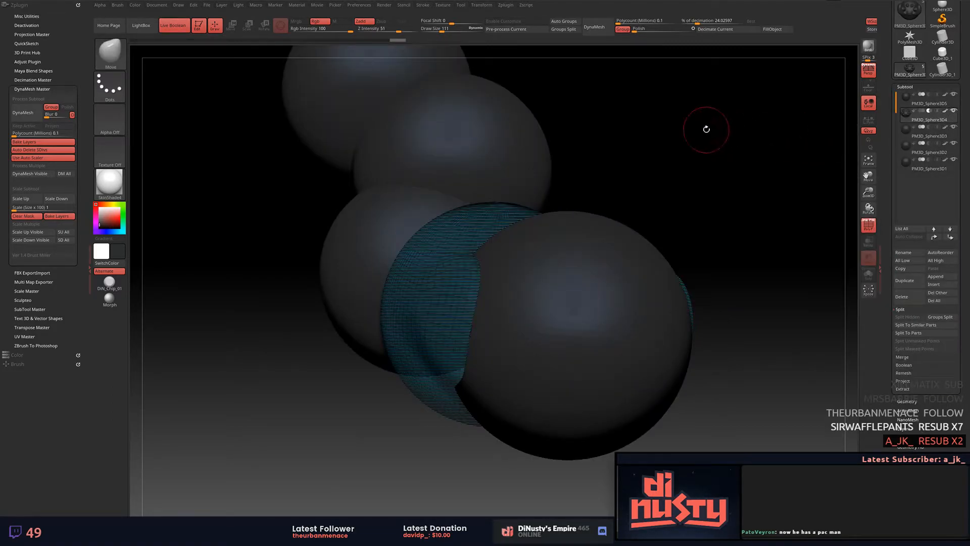
{"action": "mouse_move", "coordinate": [704, 126]}
{"action": "left_mouse_down"}
{"action": "mouse_move", "coordinate": [721, 132]}
{"action": "mouse_move", "coordinate": [721, 158]}
{"action": "mouse_move", "coordinate": [721, 111]}
{"action": "mouse_move", "coordinate": [745, 106]}
{"action": "mouse_move", "coordinate": [665, 155]}
{"action": "mouse_move", "coordinate": [659, 146]}
{"action": "mouse_move", "coordinate": [730, 111]}
{"action": "mouse_move", "coordinate": [706, 101]}
{"action": "mouse_move", "coordinate": [750, 94]}
{"action": "mouse_move", "coordinate": [750, 103]}
{"action": "mouse_move", "coordinate": [717, 108]}
{"action": "left_mouse_up"}
{"action": "key", "text": "shift+f"}
{"action": "key", "text": "shift+f"}
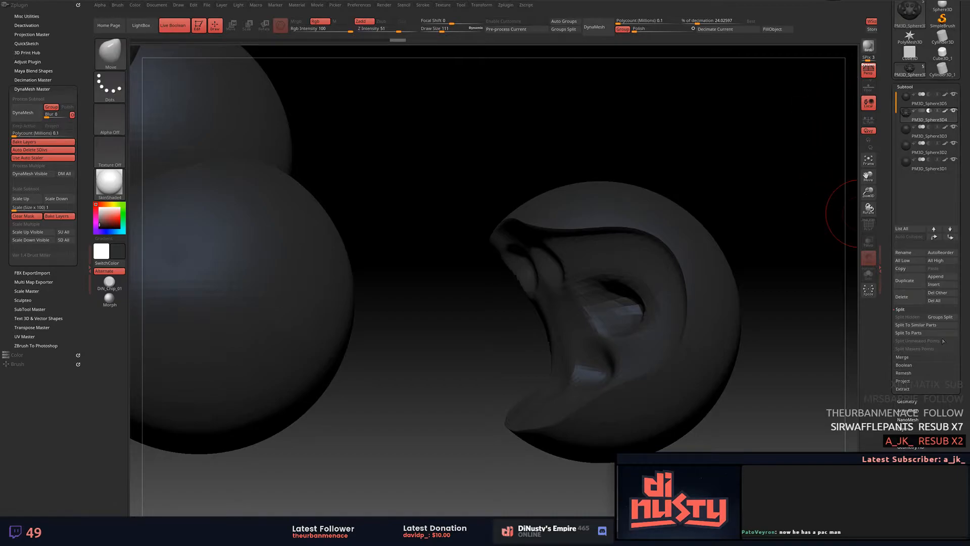
Collapse the Subtool section and look through the tool's Initialize options.
{"action": "left_click", "coordinate": [905, 87]}
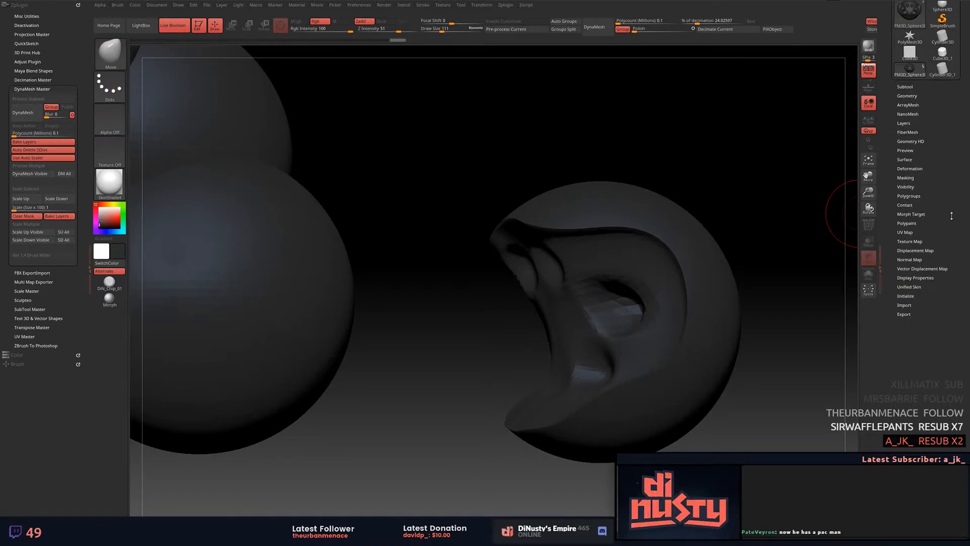
{"action": "left_click", "coordinate": [905, 297]}
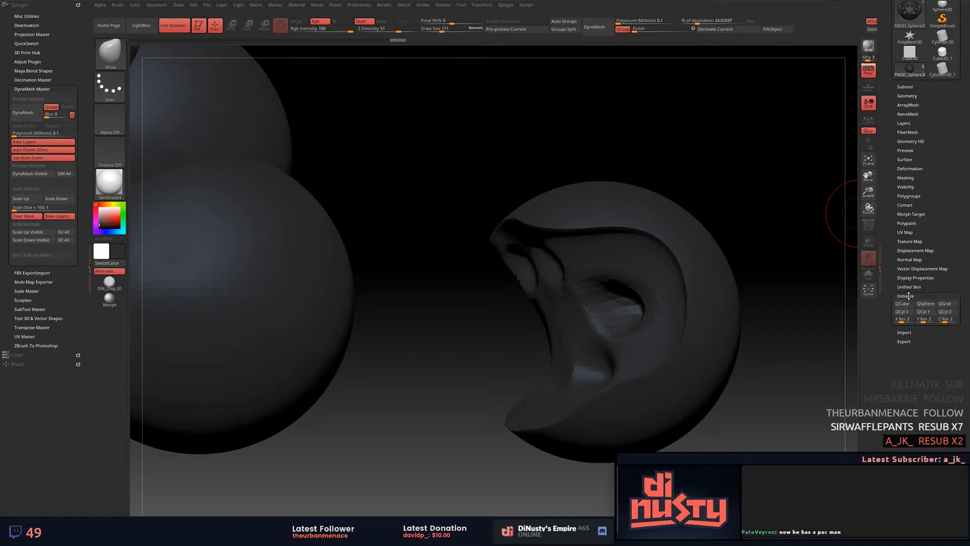
{"action": "left_click", "coordinate": [908, 296]}
{"action": "left_click_drag", "start_coordinate": [747, 166], "coordinate": [726, 165]}
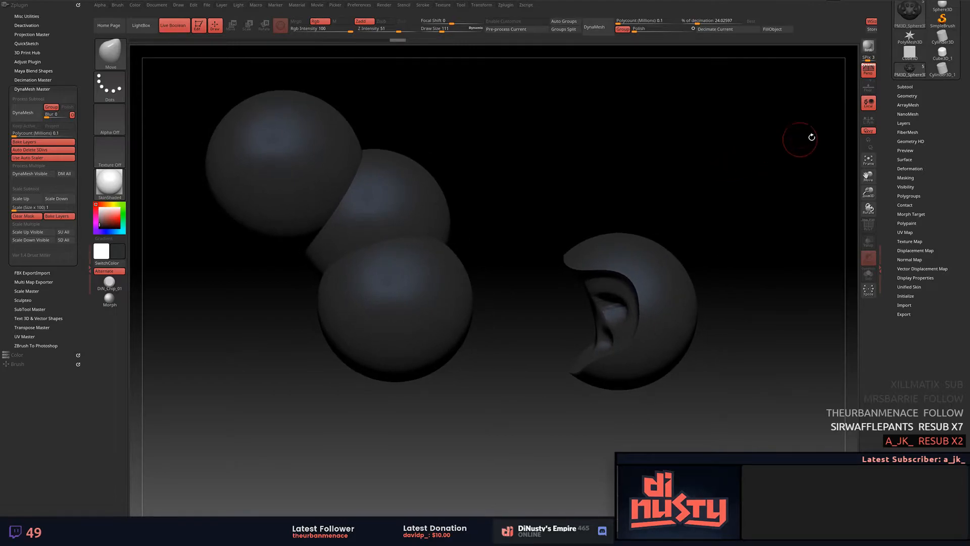
Reposition and rotate the subtracting sphere with the gizmo to change where it cuts into the detached sphere.
{"action": "key", "text": "w"}
{"action": "left_click_drag", "start_coordinate": [474, 447], "coordinate": [572, 289], "text": "alt"}
{"action": "left_click_drag", "start_coordinate": [773, 286], "coordinate": [819, 292]}
{"action": "left_click_drag", "start_coordinate": [572, 287], "coordinate": [572, 225]}
{"action": "left_click_drag", "start_coordinate": [671, 188], "coordinate": [718, 190]}
{"action": "key", "text": "e"}
{"action": "left_click_drag", "start_coordinate": [480, 239], "coordinate": [591, 172]}
{"action": "key", "text": "w"}
{"action": "key", "text": "q"}
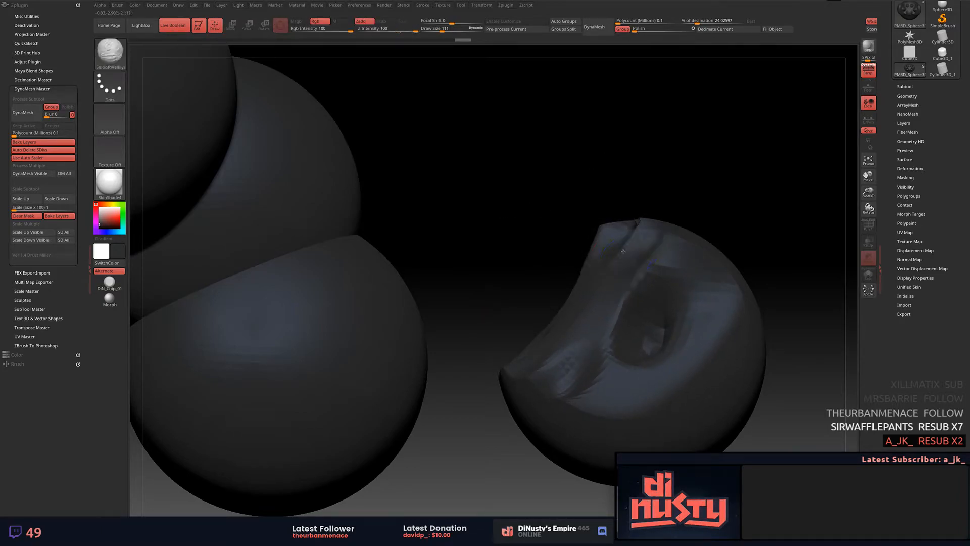
Move the subtracting sphere farther out of the detached sphere with the gizmo, then show the subtool list again.
{"action": "right_click_drag", "start_coordinate": [705, 360], "coordinate": [567, 417]}
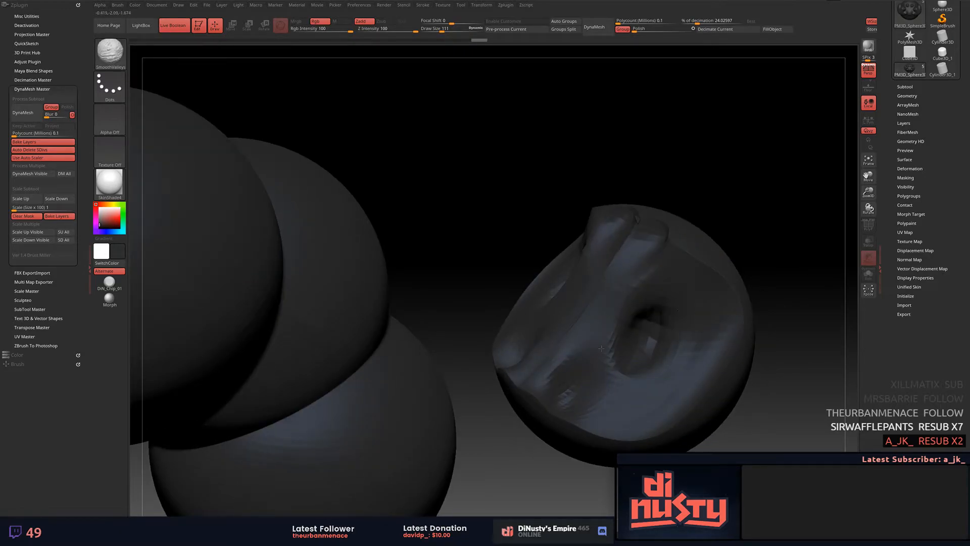
{"action": "left_click_drag", "start_coordinate": [801, 266], "coordinate": [593, 295]}
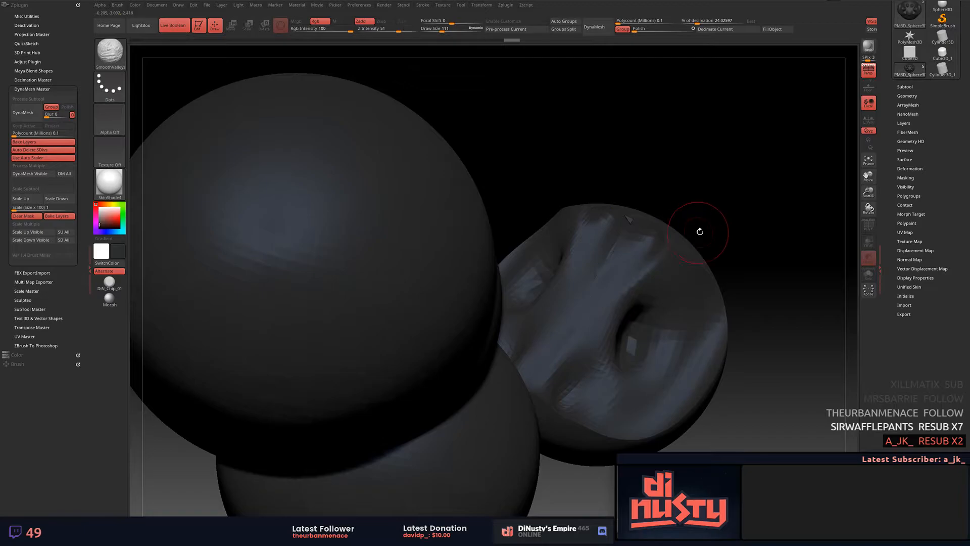
{"action": "left_click_drag", "start_coordinate": [748, 232], "coordinate": [682, 217]}
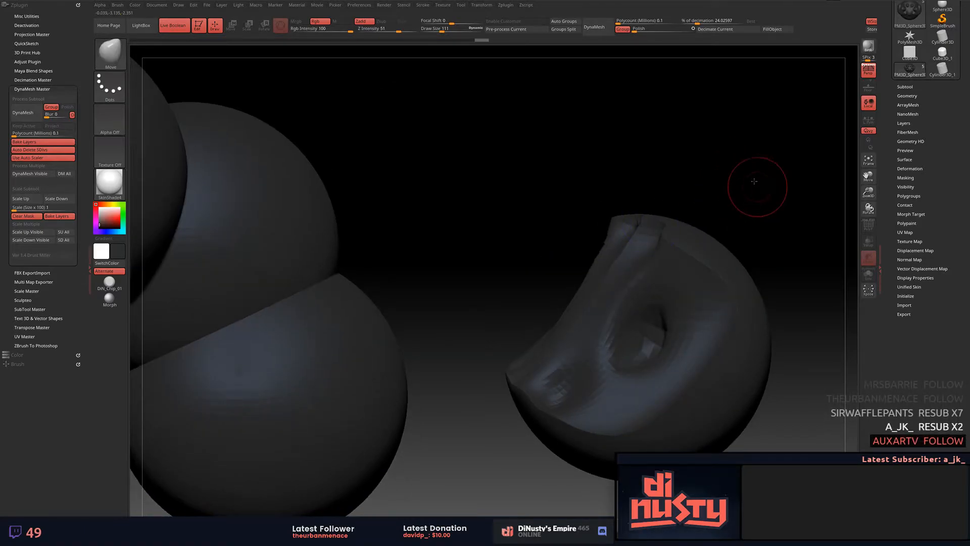
{"action": "left_click_drag", "start_coordinate": [755, 182], "coordinate": [747, 166]}
{"action": "key", "text": "w"}
{"action": "left_click_drag", "start_coordinate": [536, 234], "coordinate": [616, 138]}
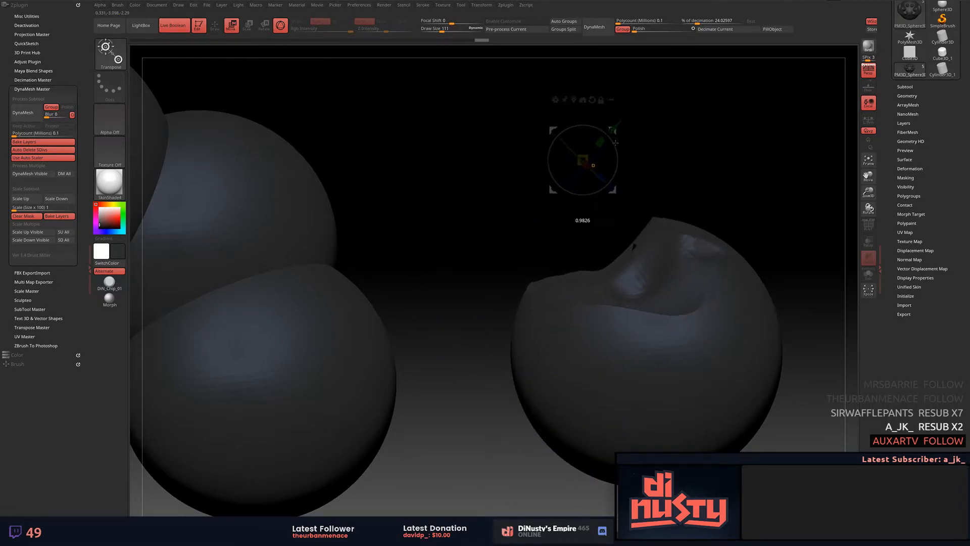
{"action": "key", "text": "q"}
{"action": "key", "text": "f"}
{"action": "left_click_drag", "start_coordinate": [682, 97], "coordinate": [736, 162]}
{"action": "left_click", "coordinate": [918, 87]}
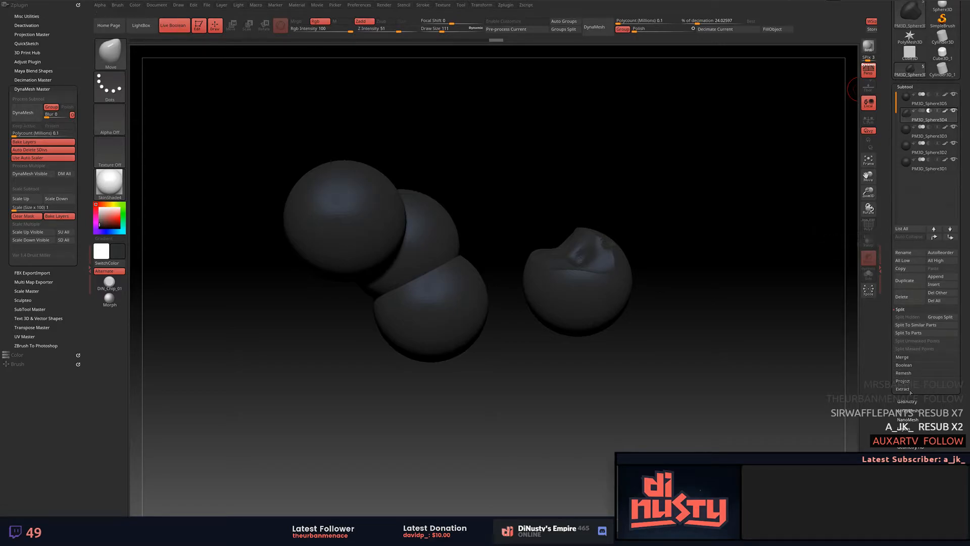
{"action": "mouse_move", "coordinate": [842, 143]}
{"action": "left_mouse_down"}
{"action": "mouse_move", "coordinate": [702, 172]}
{"action": "mouse_move", "coordinate": [695, 158]}
{"action": "mouse_move", "coordinate": [716, 161]}
{"action": "left_mouse_up"}
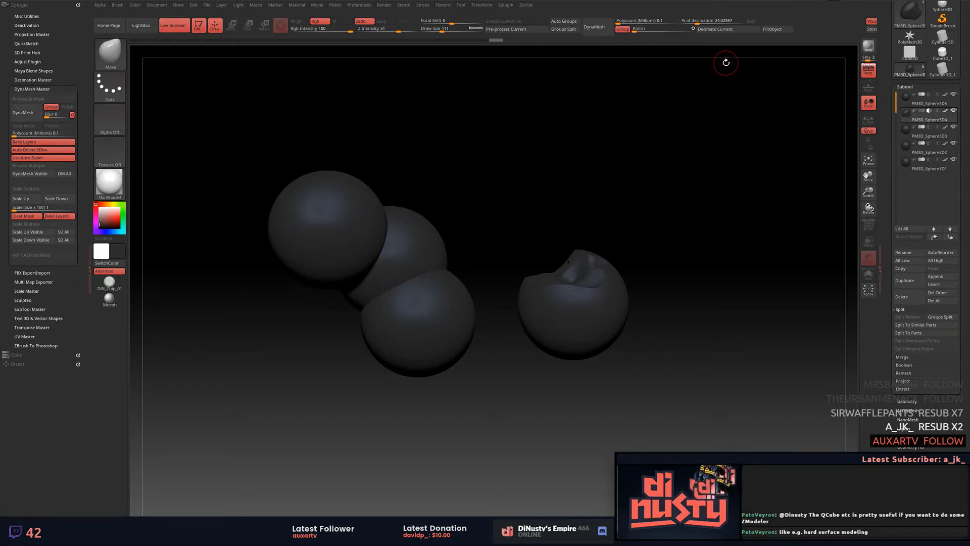
{"action": "left_click_drag", "start_coordinate": [690, 178], "coordinate": [708, 158]}
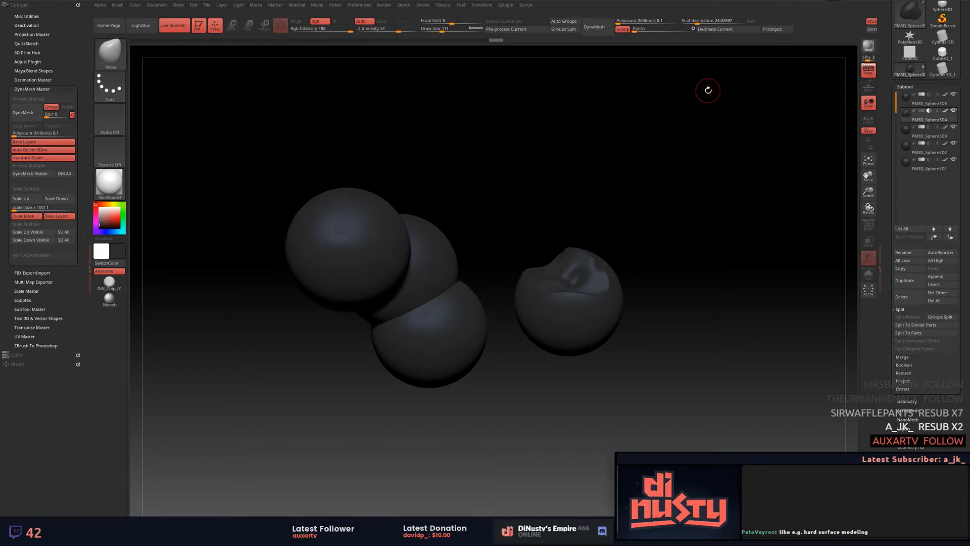
{"action": "left_click_drag", "start_coordinate": [723, 145], "coordinate": [717, 138]}
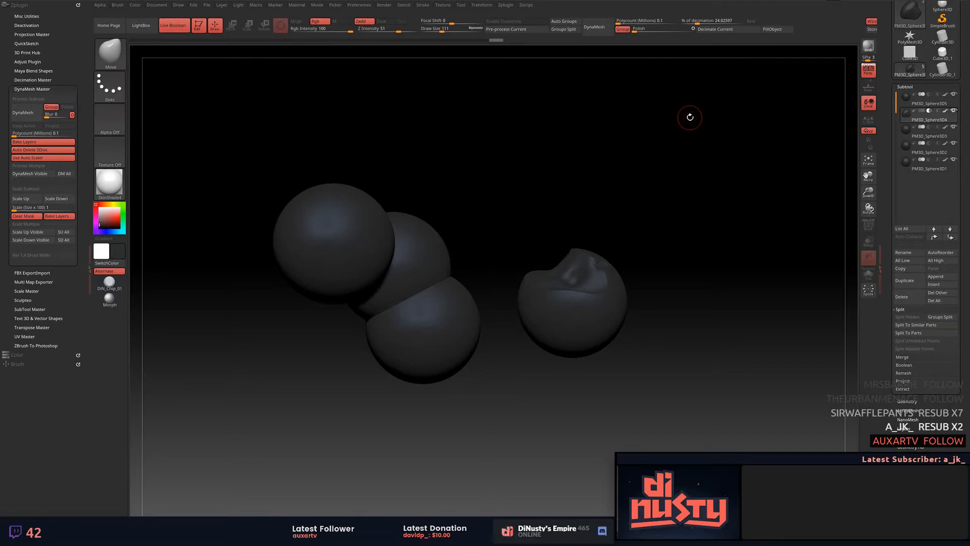
{"action": "left_click_drag", "start_coordinate": [675, 169], "coordinate": [641, 163]}
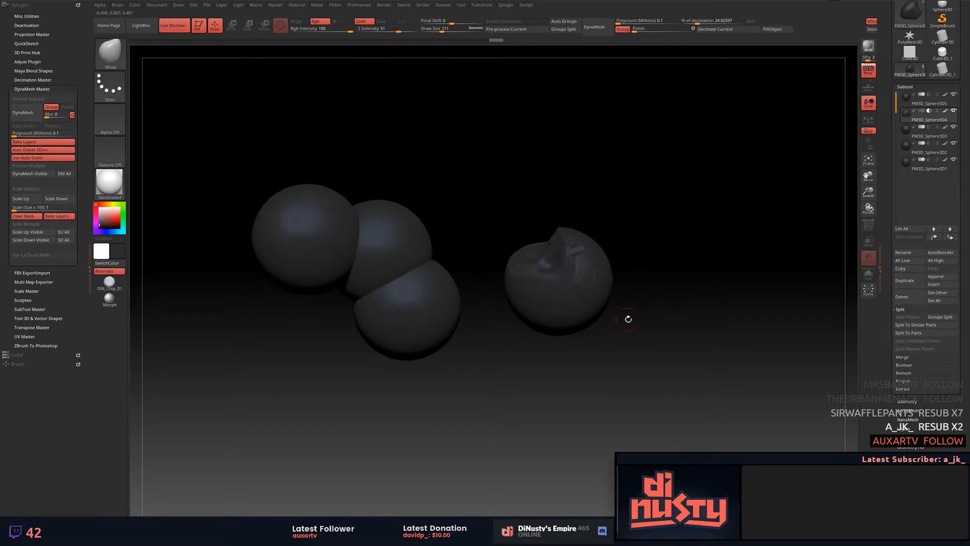
{"action": "left_click_drag", "start_coordinate": [688, 314], "coordinate": [762, 274]}
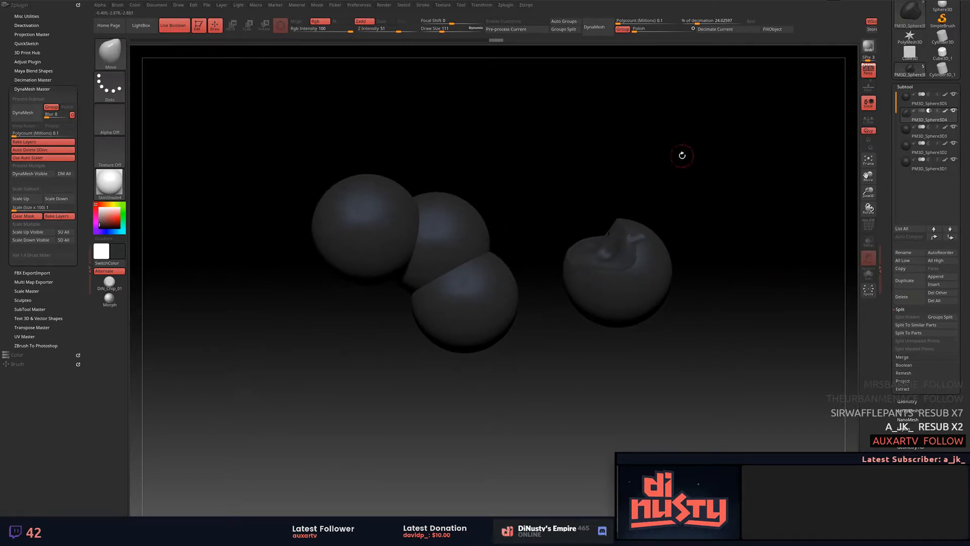
{"action": "mouse_move", "coordinate": [907, 100]}
{"action": "mouse_move", "coordinate": [761, 152]}
{"action": "left_mouse_down", "text": "alt"}
{"action": "mouse_move", "coordinate": [750, 122]}
{"action": "mouse_move", "coordinate": [770, 153]}
{"action": "left_mouse_up", "text": "alt"}
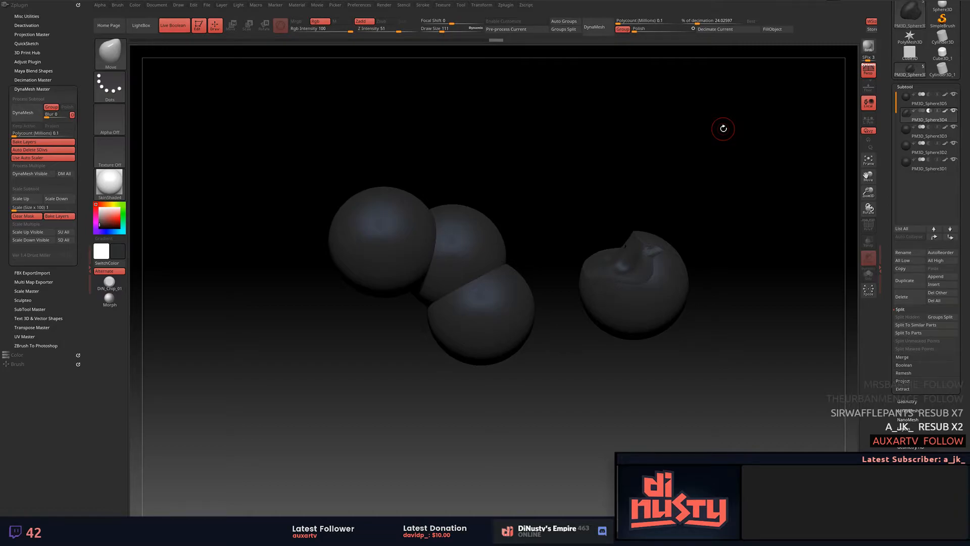
{"action": "left_click_drag", "start_coordinate": [725, 145], "coordinate": [765, 148]}
Make PM3D_Sphere3D1 the active subtool directly from the model.
{"action": "left_click", "coordinate": [484, 244], "text": "alt"}
{"action": "left_click_drag", "start_coordinate": [583, 206], "coordinate": [706, 138]}
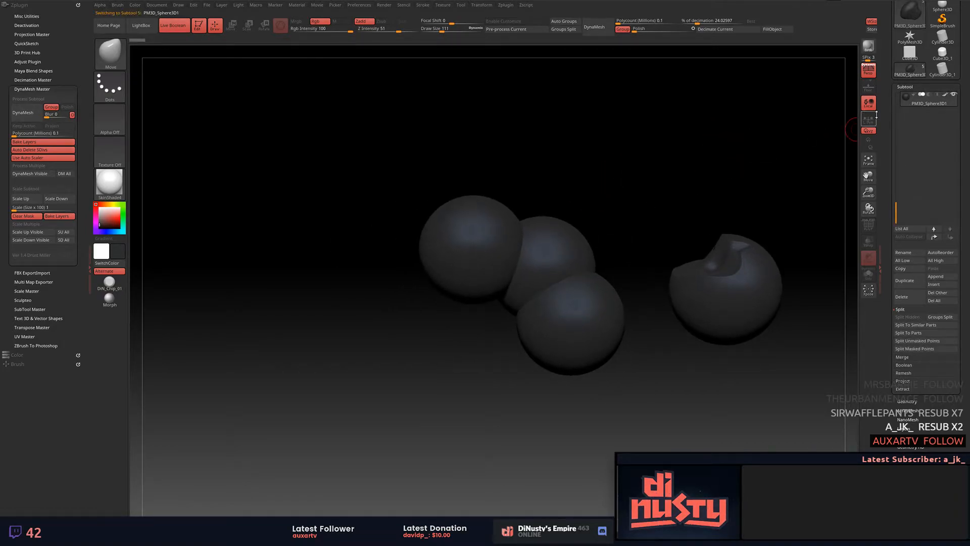
{"action": "left_click_drag", "start_coordinate": [771, 105], "coordinate": [790, 160]}
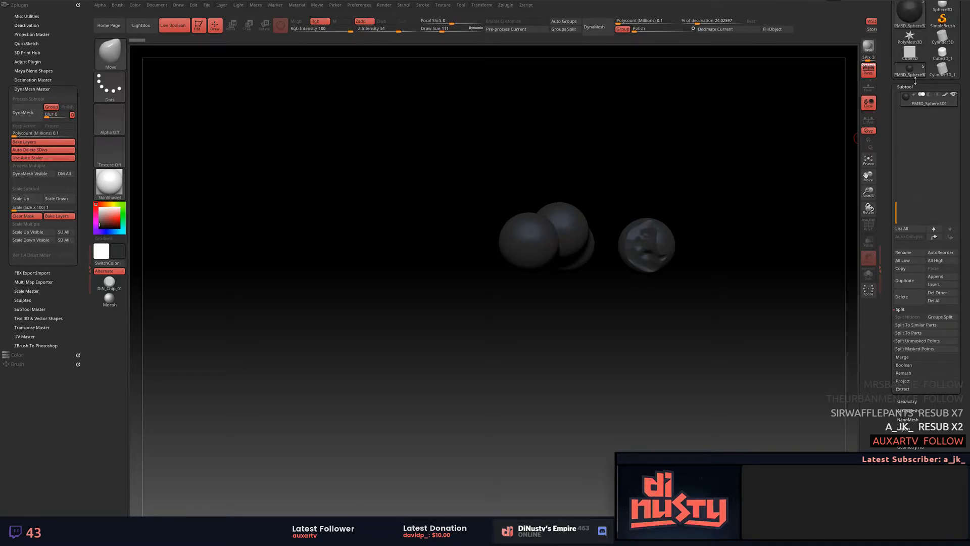
{"action": "left_click_drag", "start_coordinate": [723, 171], "coordinate": [717, 143]}
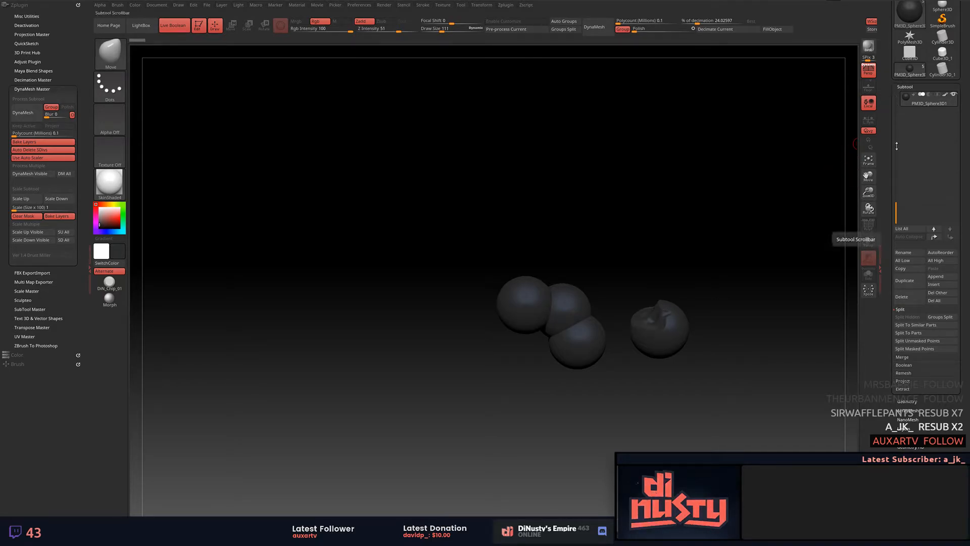
Switch to the Cube3D tool, show its polyframe, and open the Unified Skin settings.
{"action": "left_click", "coordinate": [910, 53]}
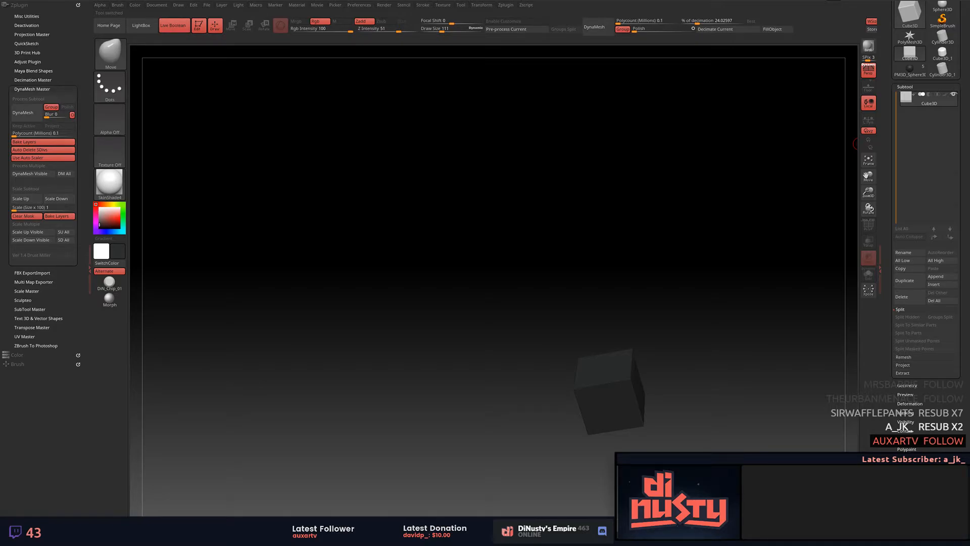
{"action": "left_click", "coordinate": [909, 485]}
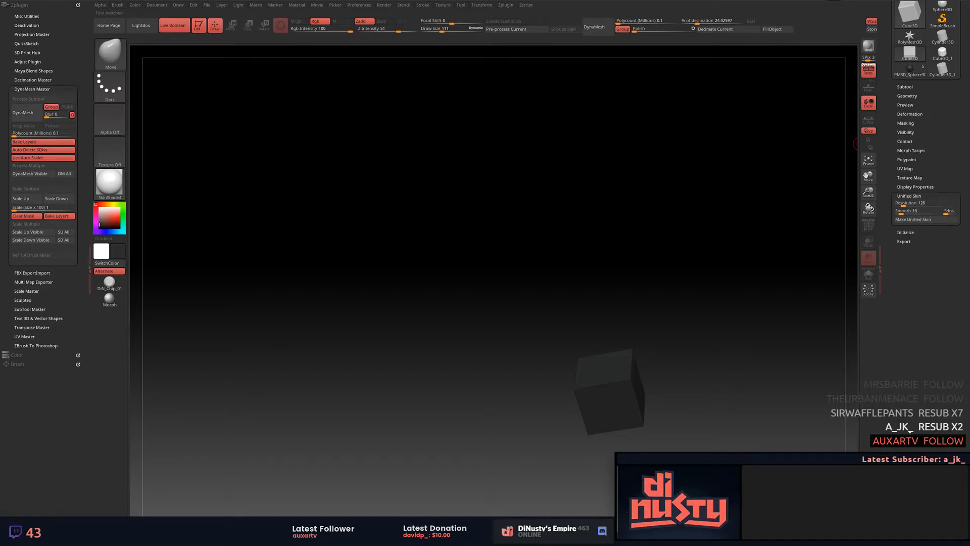
{"action": "mouse_move", "coordinate": [765, 326]}
{"action": "left_mouse_down"}
{"action": "mouse_move", "coordinate": [726, 344]}
{"action": "mouse_move", "coordinate": [711, 264]}
{"action": "mouse_move", "coordinate": [746, 288]}
{"action": "left_mouse_up"}
{"action": "key", "text": "shift+f"}
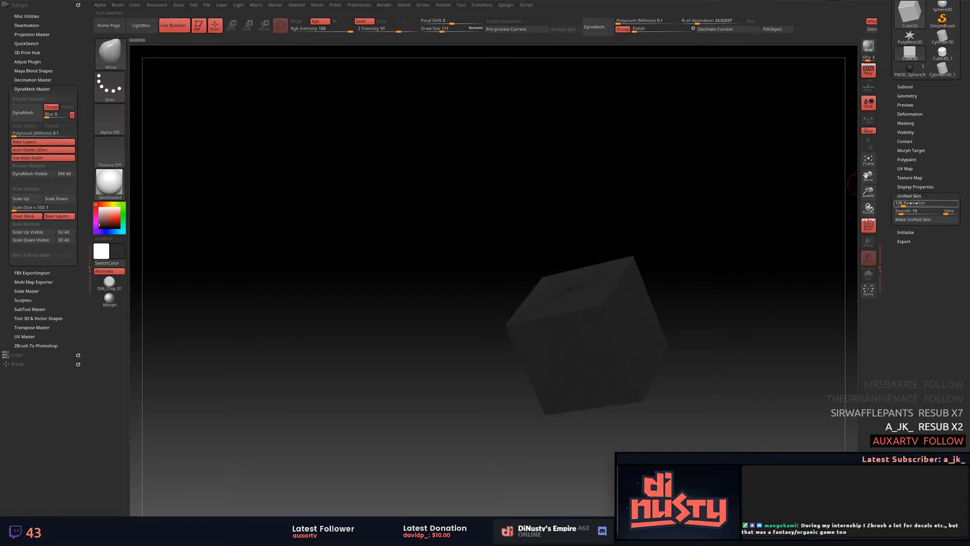
{"action": "left_click", "coordinate": [900, 203]}
{"action": "scroll", "coordinate": [891, 182], "scroll_direction": "up", "scroll_amount": 3}
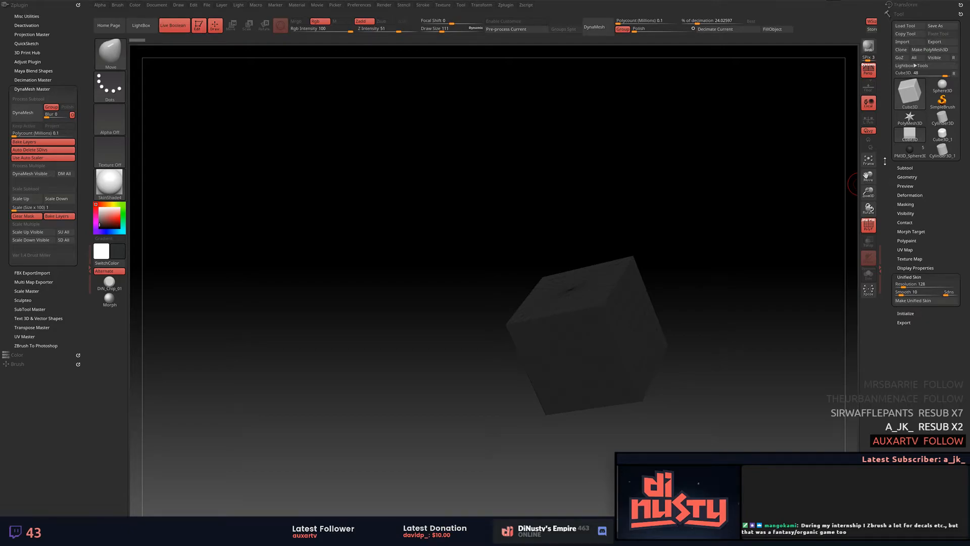
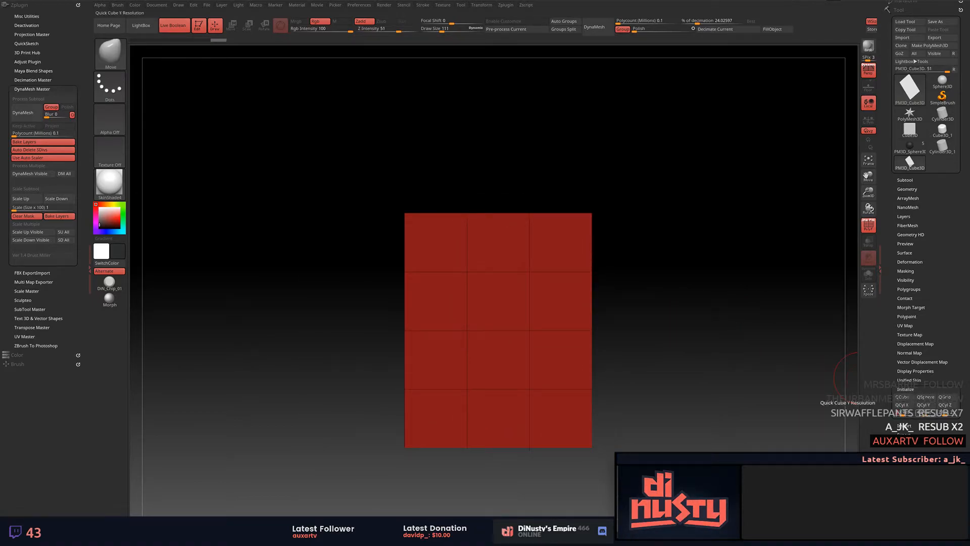
Initialize the PM3D_Cube3D tool as a flat QGrid with three by three divisions and inspect it from an angle.
{"action": "left_click", "coordinate": [923, 405]}
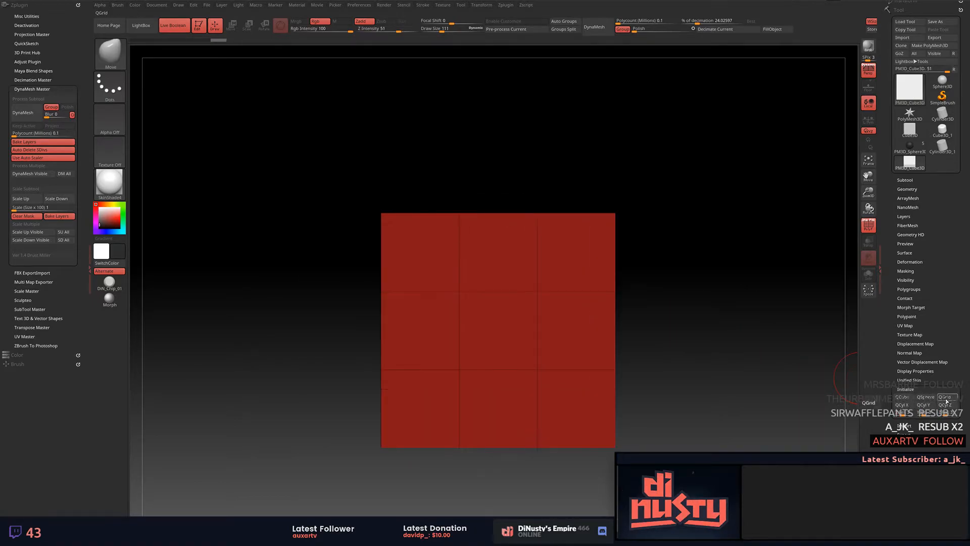
{"action": "left_click_drag", "start_coordinate": [749, 316], "coordinate": [721, 291]}
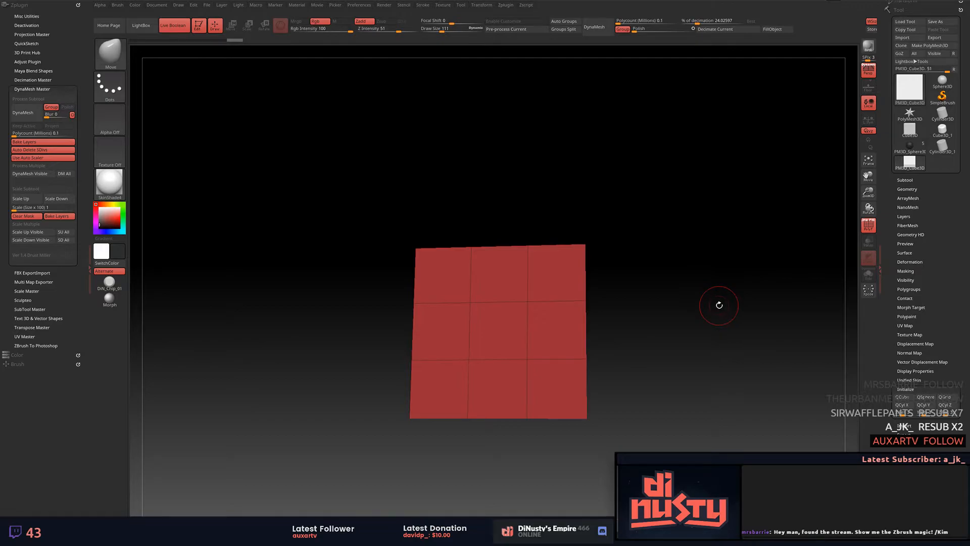
{"action": "left_click_drag", "start_coordinate": [719, 304], "coordinate": [726, 233], "text": "alt"}
{"action": "left_click_drag", "start_coordinate": [726, 200], "coordinate": [702, 191], "text": "alt"}
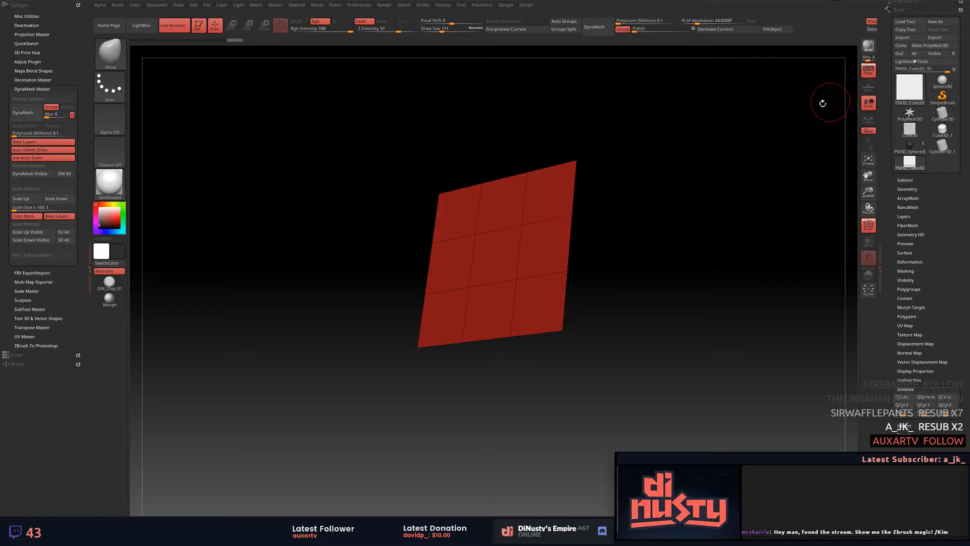
Look through the Config and Interface preferences and dock the Preferences palette in the side tray.
{"action": "key", "text": "ctrl"}
{"action": "key", "text": "ctrl"}
{"action": "key", "text": "ctrl"}
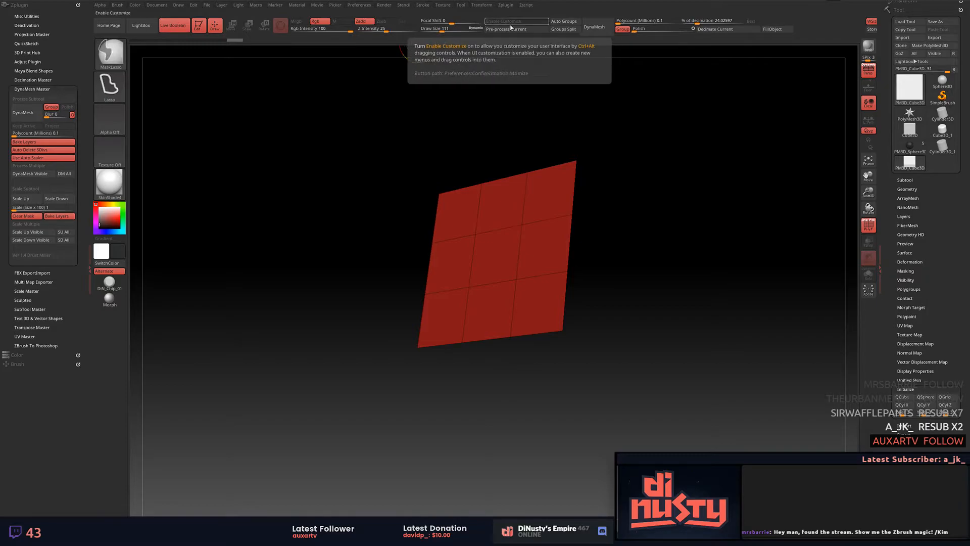
{"action": "left_click", "coordinate": [403, 5]}
{"action": "mouse_move", "coordinate": [368, 6]}
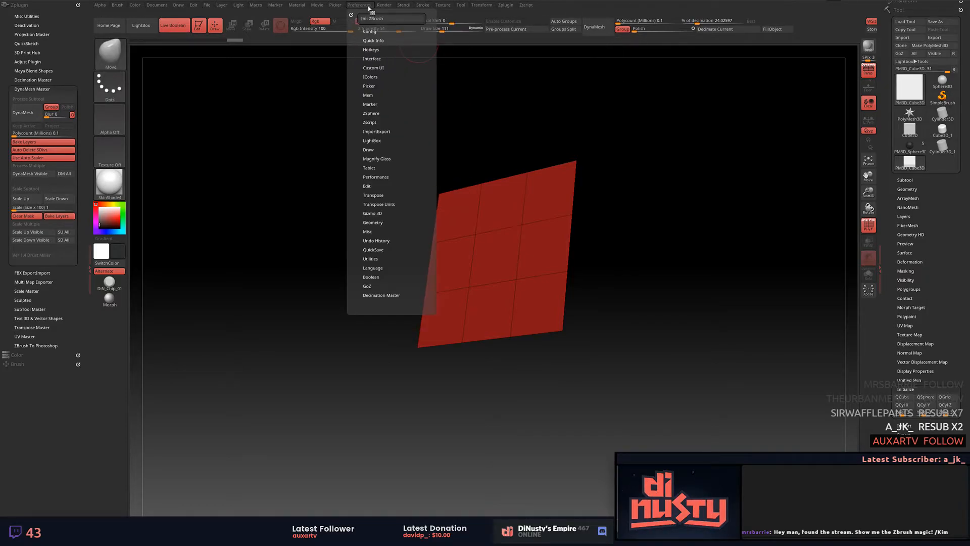
{"action": "left_click", "coordinate": [376, 31]}
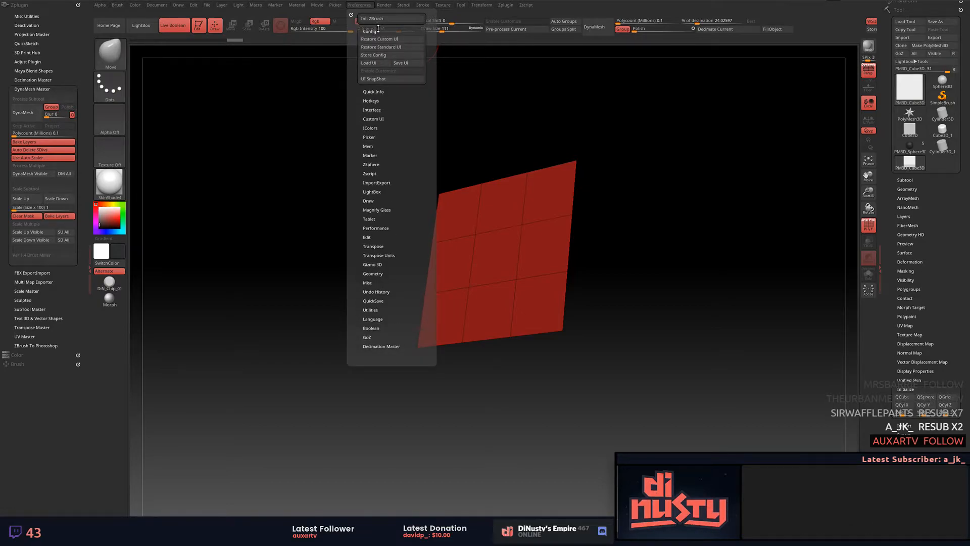
{"action": "left_click", "coordinate": [378, 31]}
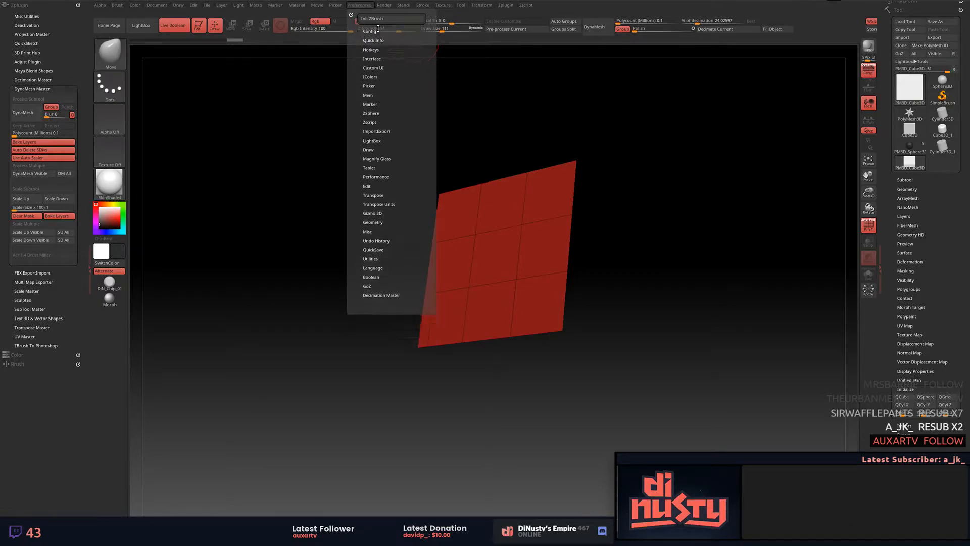
{"action": "left_click", "coordinate": [378, 58]}
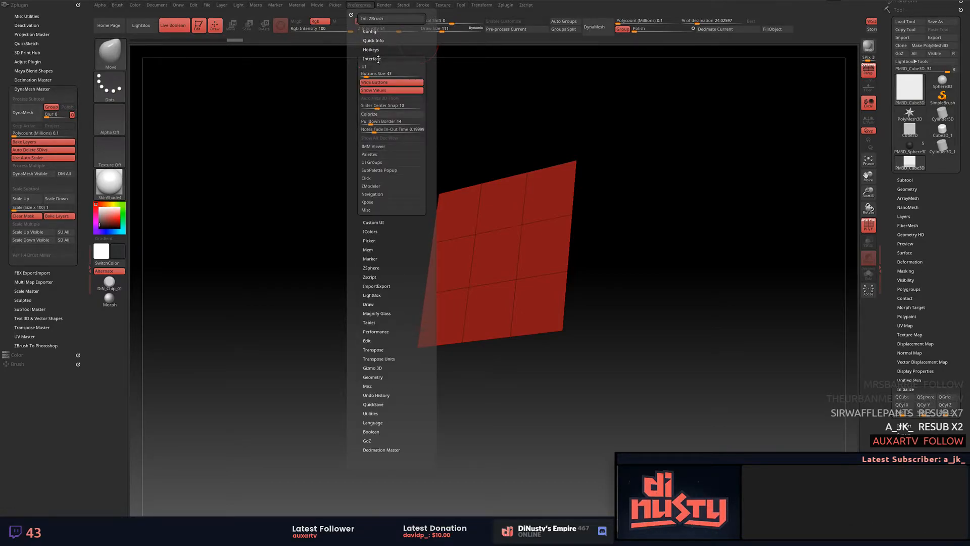
{"action": "left_click", "coordinate": [354, 7]}
{"action": "left_click_drag", "start_coordinate": [351, 15], "coordinate": [44, 16]}
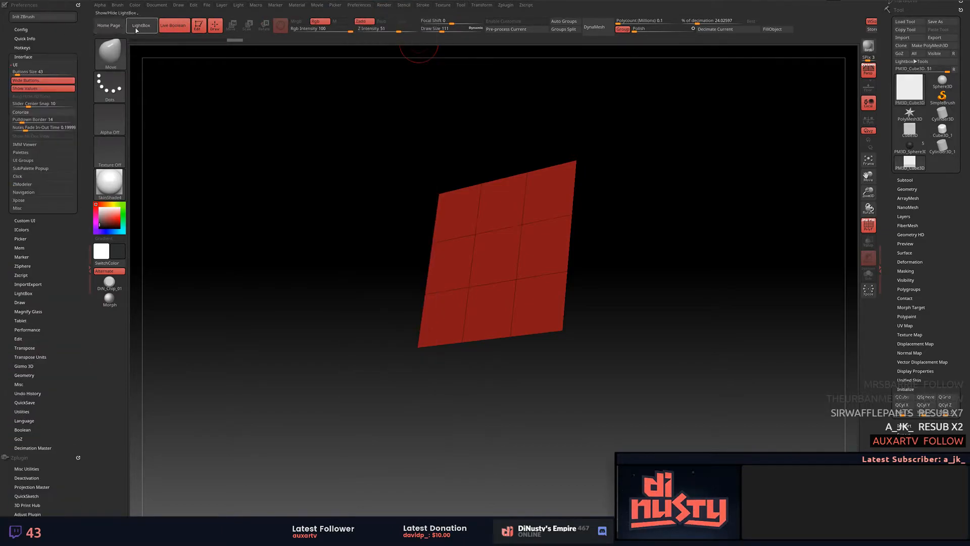
Show the Config section of the docked Preferences palette and turn on Enable Customize.
{"action": "left_click", "coordinate": [32, 28]}
{"action": "left_click", "coordinate": [32, 28]}
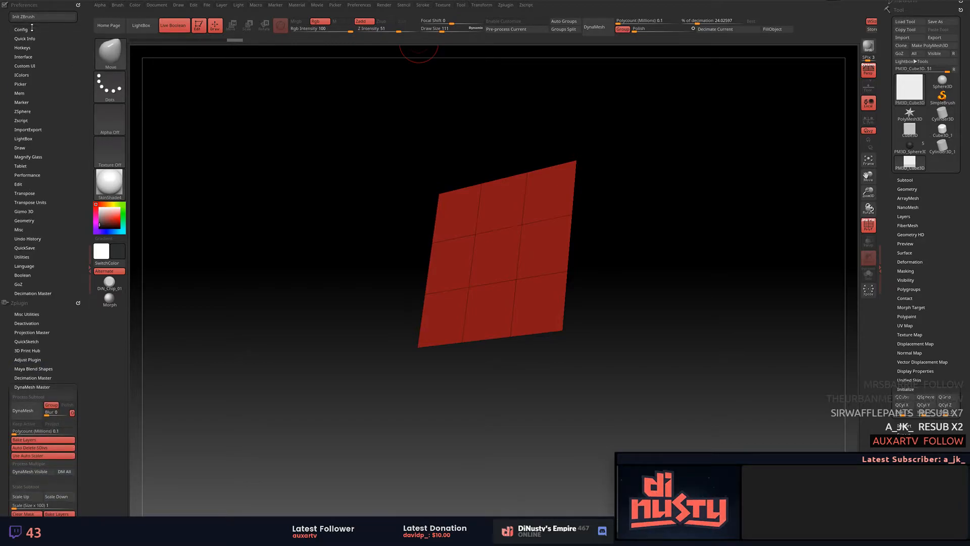
{"action": "left_click", "coordinate": [31, 29]}
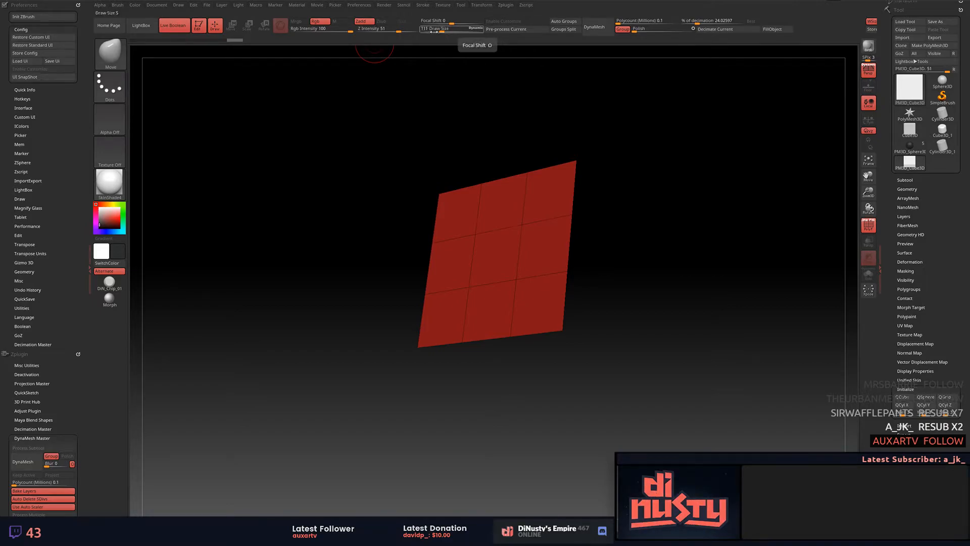
{"action": "left_click", "coordinate": [48, 71]}
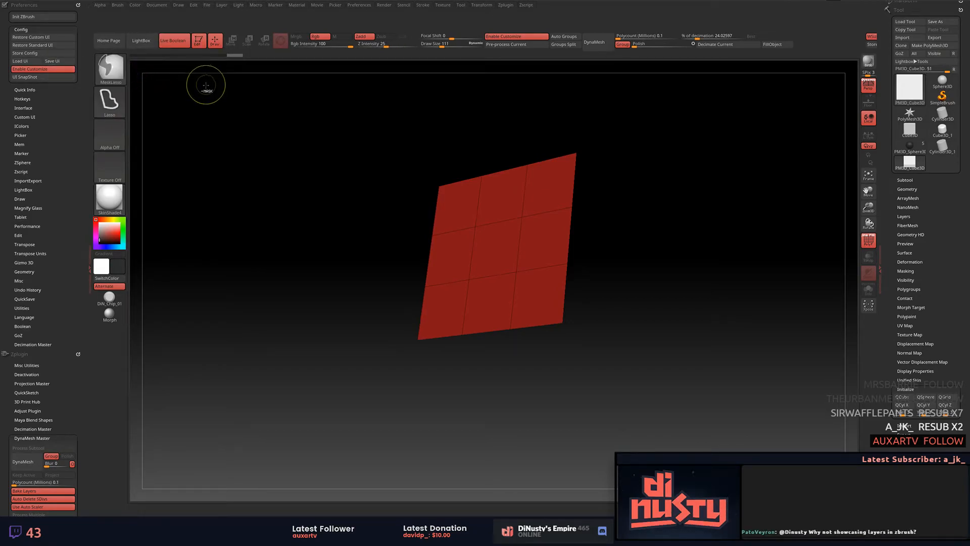
{"action": "key", "text": "ctrl"}
{"action": "mouse_move", "coordinate": [645, 137]}
{"action": "left_mouse_down"}
{"action": "mouse_move", "coordinate": [611, 147]}
{"action": "mouse_move", "coordinate": [634, 74]}
{"action": "left_mouse_up"}
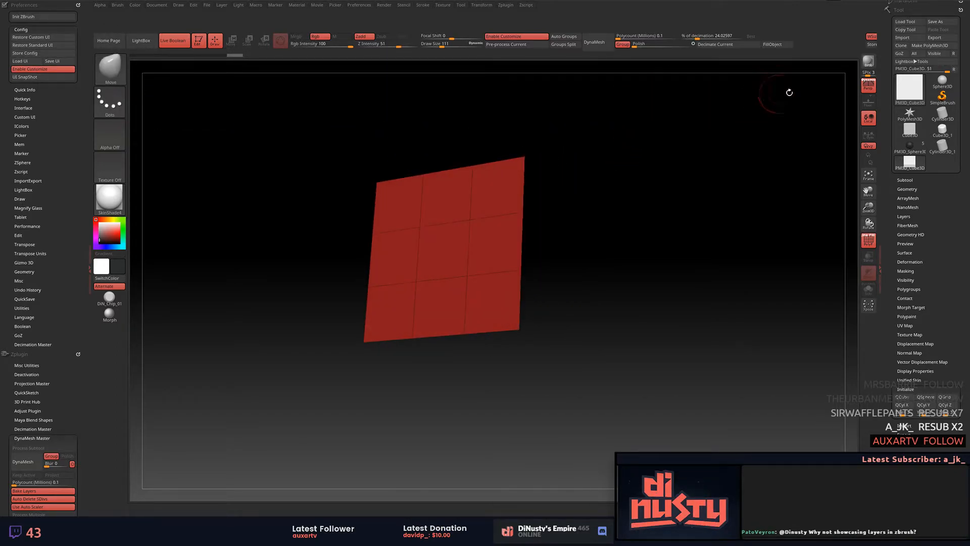
{"action": "left_click_drag", "start_coordinate": [779, 132], "coordinate": [795, 115], "text": "alt"}
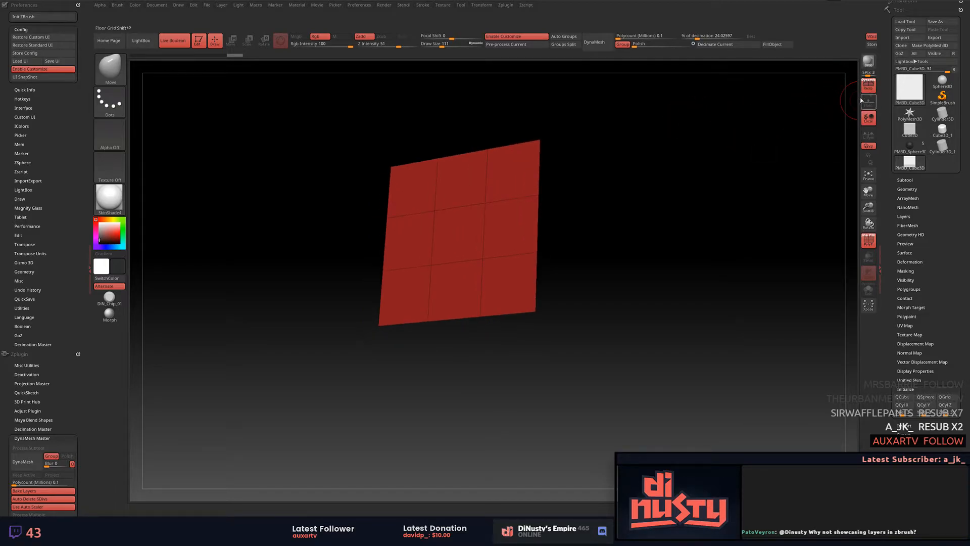
{"action": "left_click_drag", "start_coordinate": [679, 147], "coordinate": [693, 130], "text": "alt"}
{"action": "left_click", "coordinate": [116, 80]}
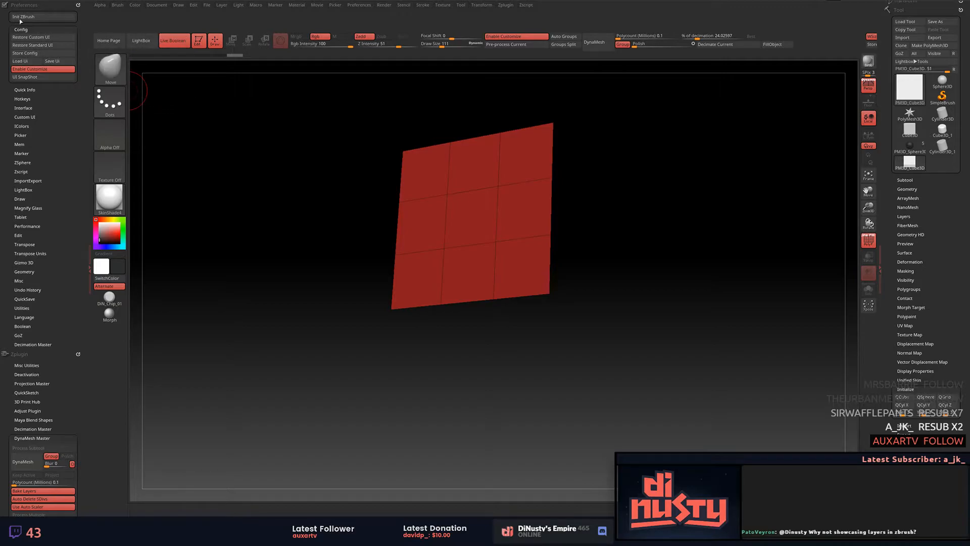
Collapse the DynaMesh Master section of the docked Zplugin palette, then show the Preferences Config options again.
{"action": "left_click", "coordinate": [30, 5]}
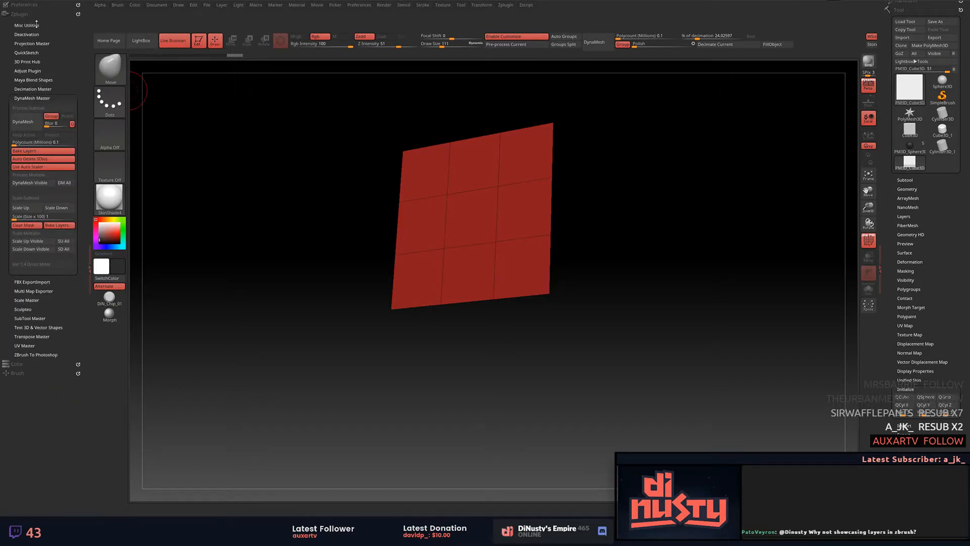
{"action": "left_click", "coordinate": [34, 98]}
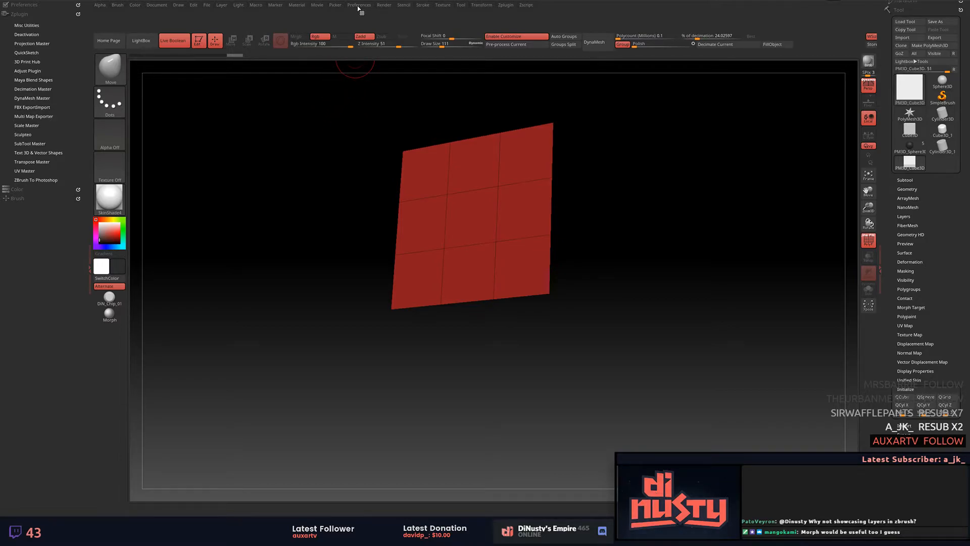
{"action": "left_click_drag", "start_coordinate": [717, 171], "coordinate": [688, 211]}
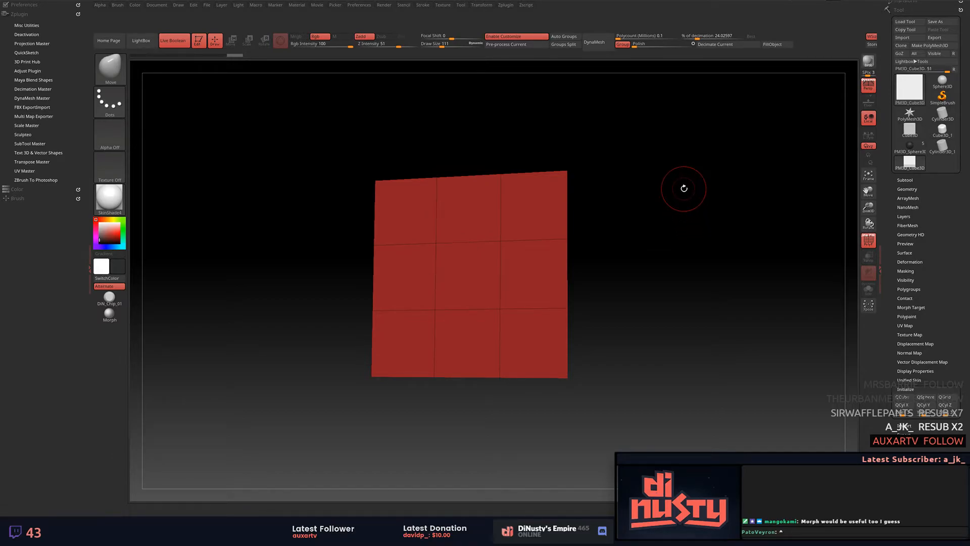
{"action": "left_click_drag", "start_coordinate": [683, 189], "coordinate": [726, 189]}
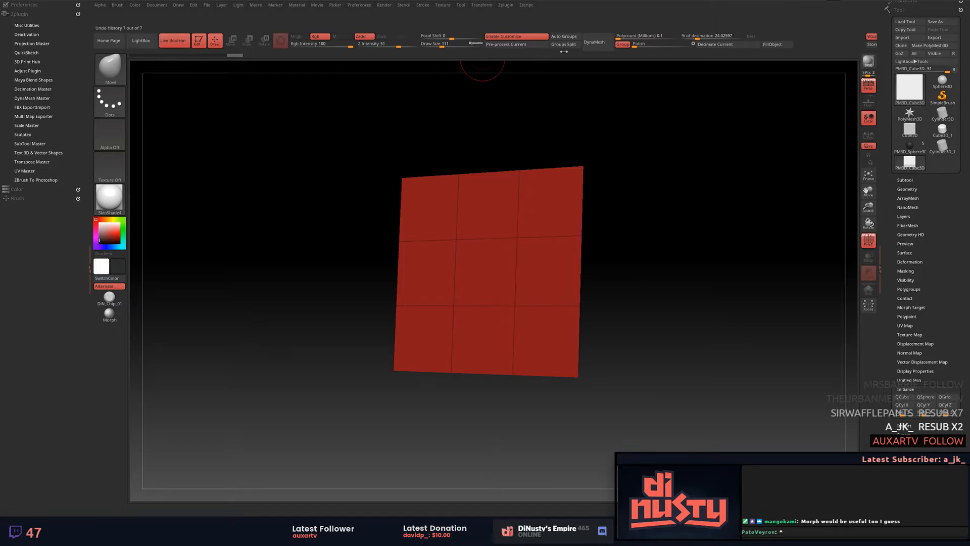
{"action": "left_click", "coordinate": [198, 5]}
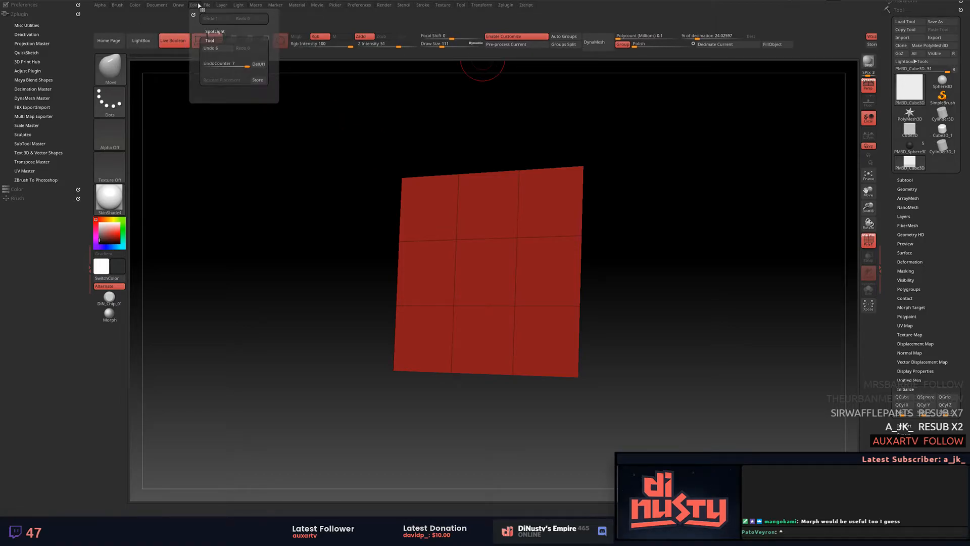
{"action": "left_click", "coordinate": [24, 4]}
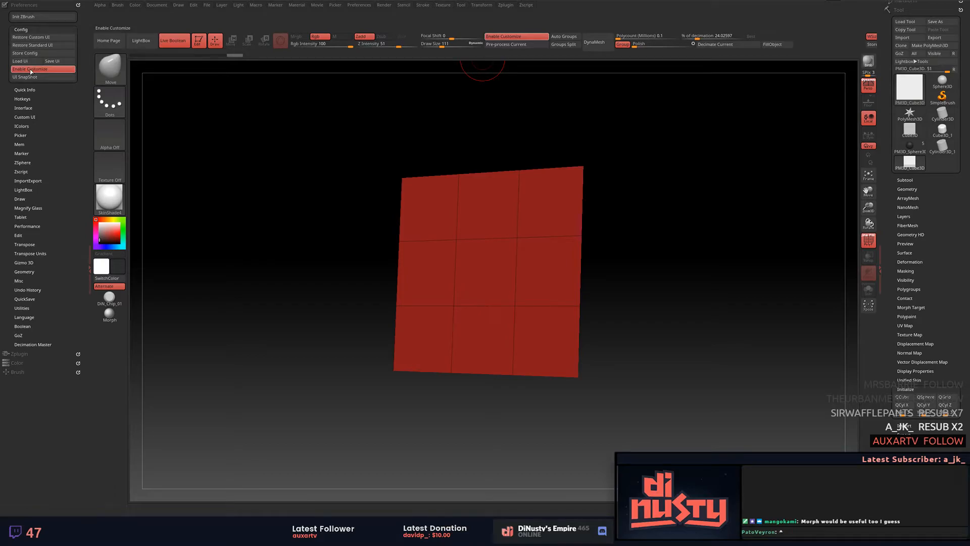
{"action": "left_click", "coordinate": [373, 5]}
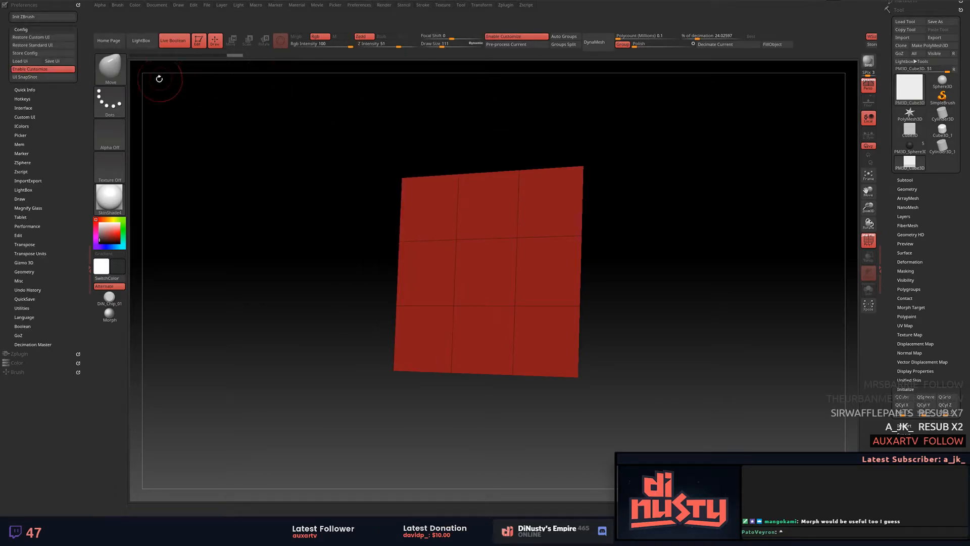
Browse the material library and preview the Green Metallic material.
{"action": "key", "text": "ctrl"}
{"action": "left_click", "coordinate": [112, 199]}
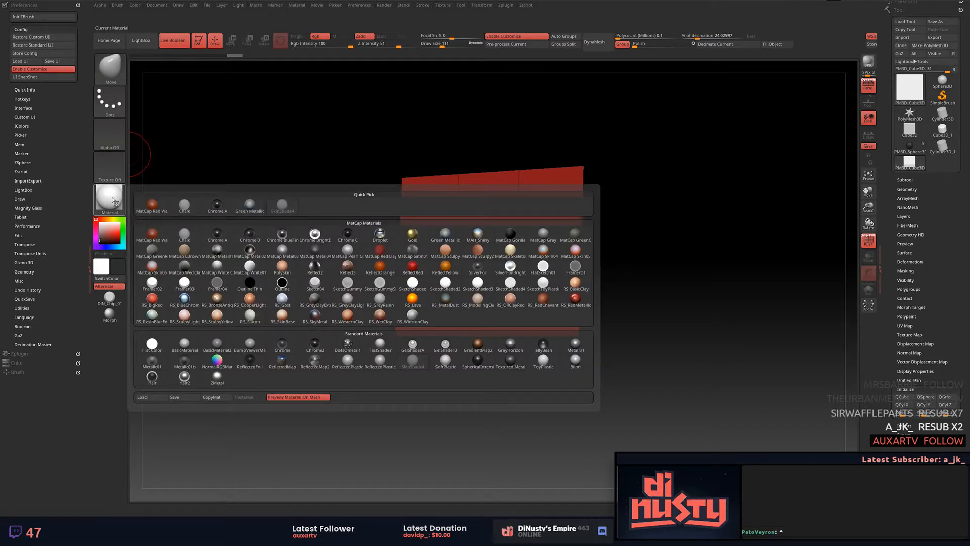
{"action": "mouse_move", "coordinate": [252, 211]}
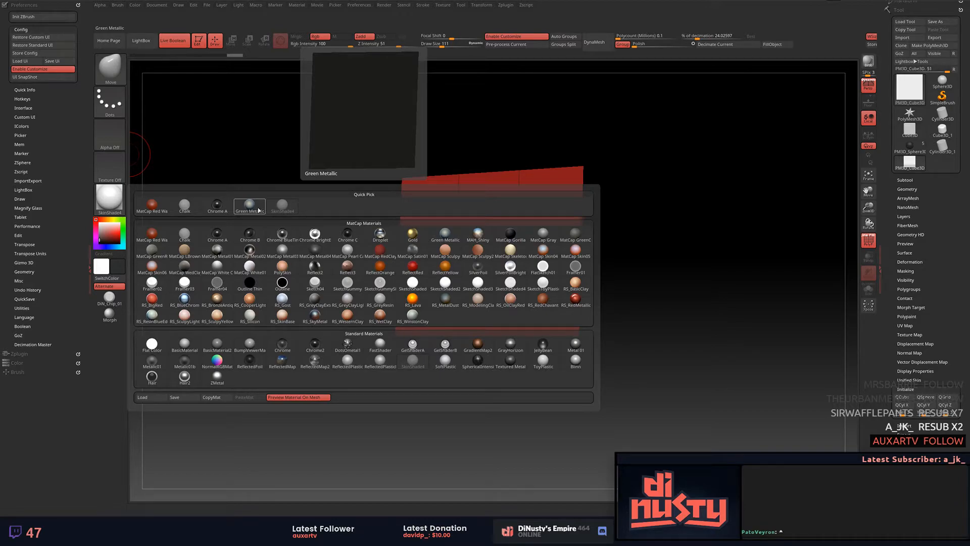
{"action": "key", "text": "ctrl"}
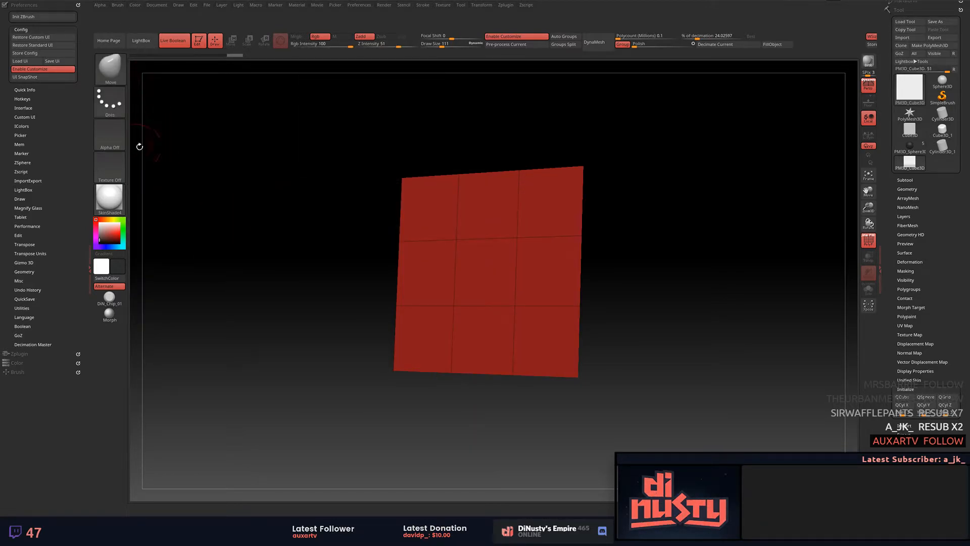
Add Green Metallic and MatCap Red Wax from a docked Material palette to the shelf below the Morph brush, then turn off Enable Customize.
{"action": "left_click", "coordinate": [299, 5]}
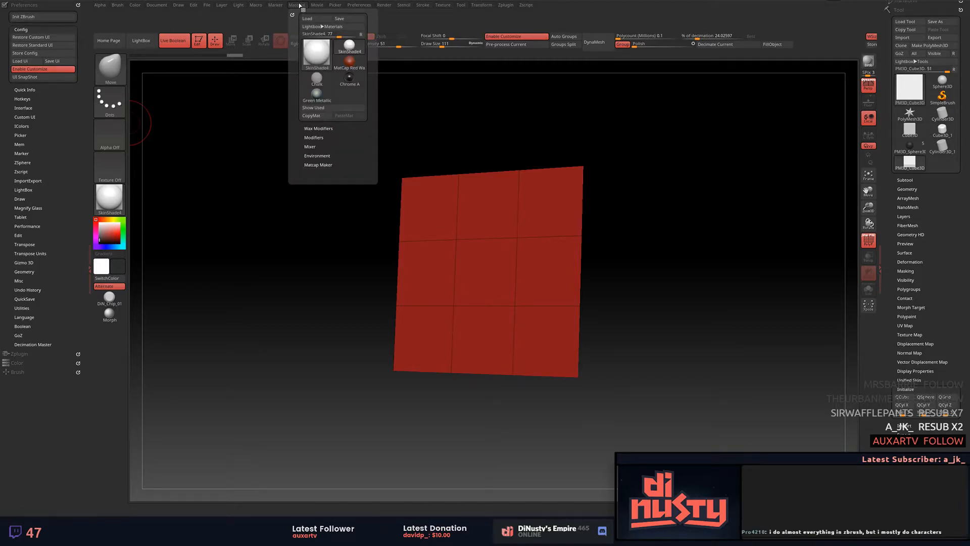
{"action": "left_click_drag", "start_coordinate": [291, 14], "coordinate": [31, 21]}
{"action": "left_click_drag", "start_coordinate": [31, 98], "coordinate": [109, 333], "text": "ctrl+alt"}
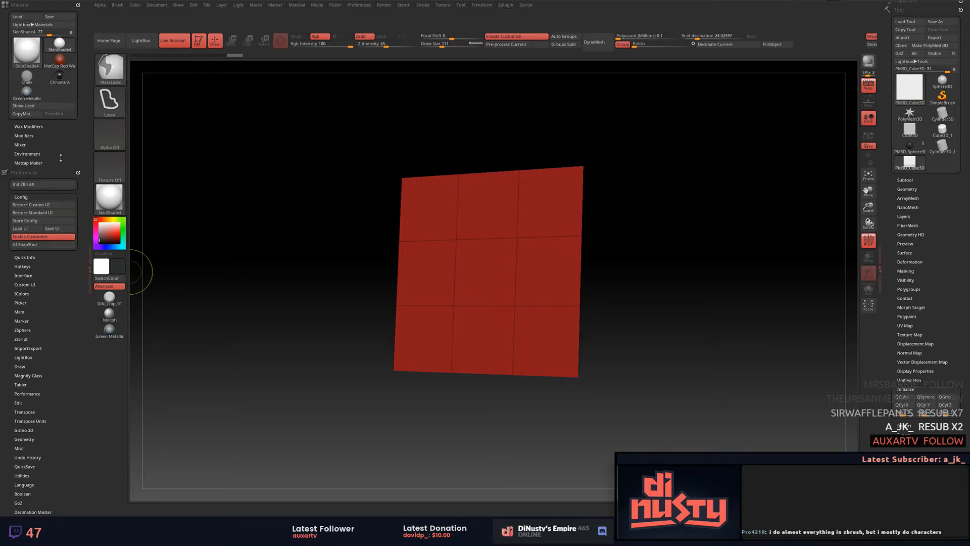
{"action": "left_click_drag", "start_coordinate": [59, 60], "coordinate": [109, 349], "text": "ctrl+alt"}
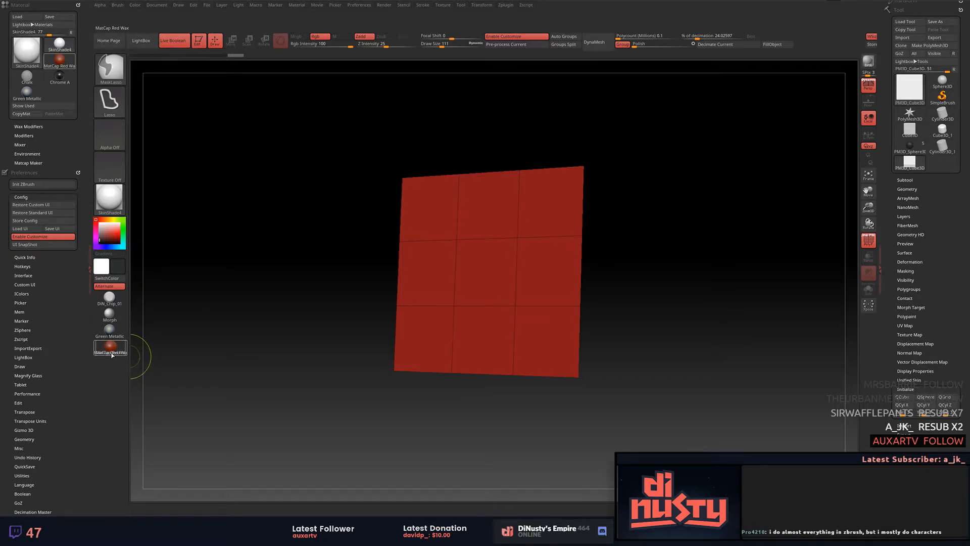
{"action": "left_click", "coordinate": [515, 37]}
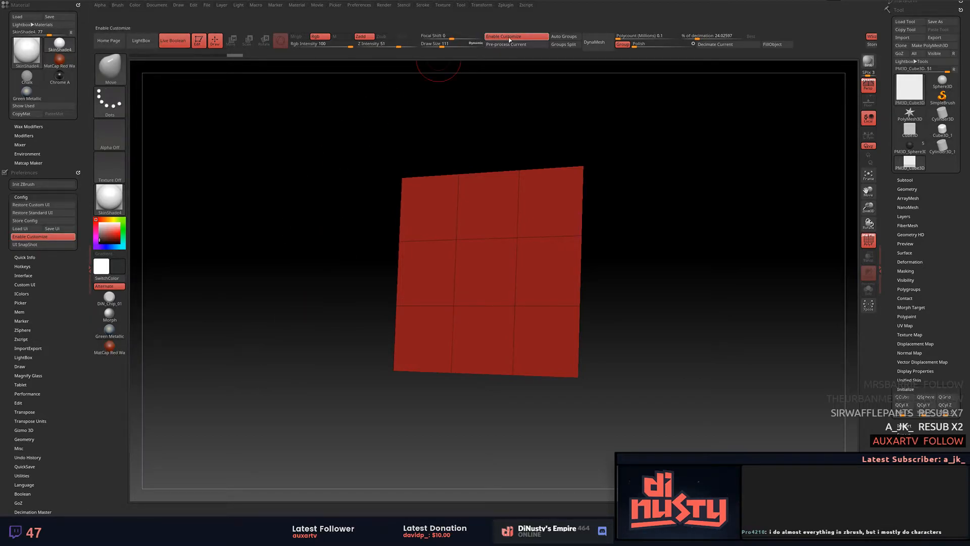
{"action": "left_click", "coordinate": [355, 5]}
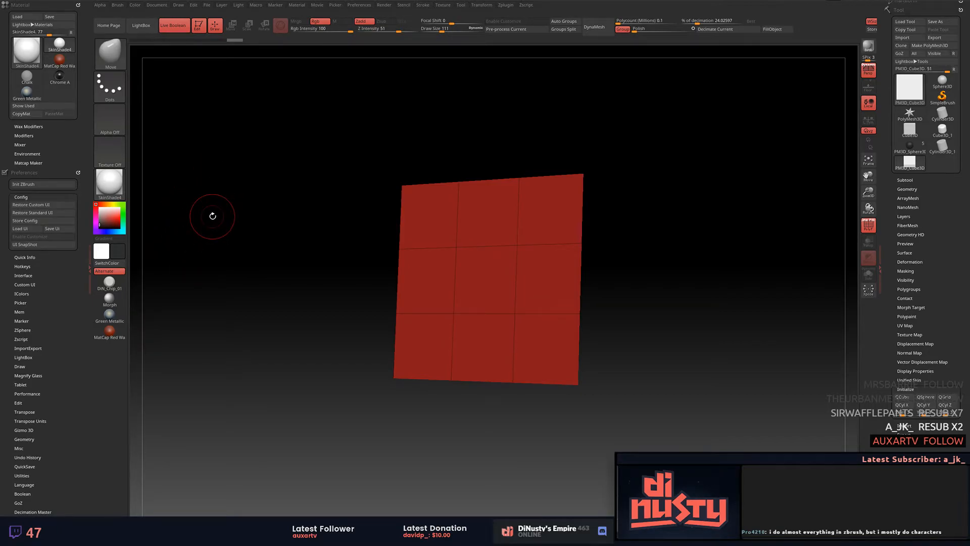
{"action": "left_click_drag", "start_coordinate": [240, 243], "coordinate": [324, 238]}
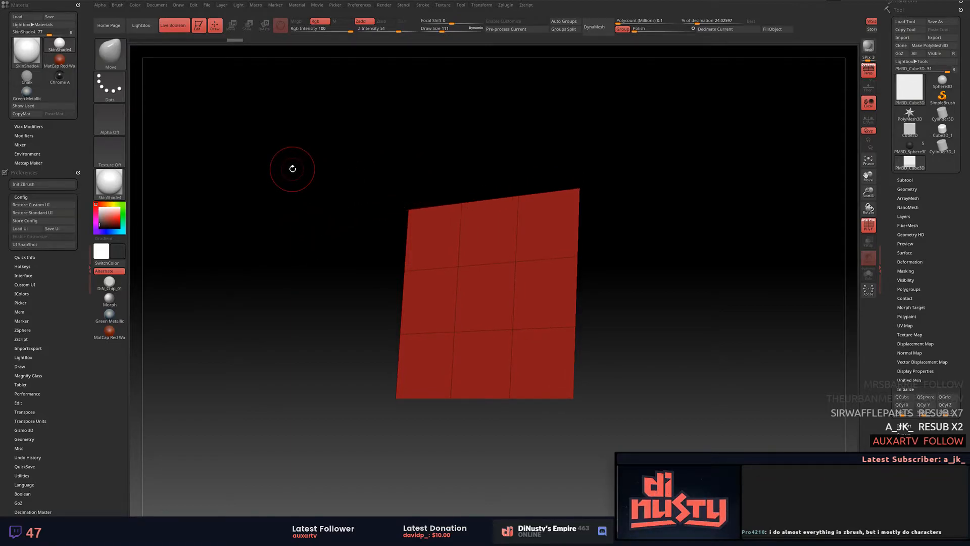
{"action": "mouse_move", "coordinate": [301, 197]}
{"action": "left_mouse_down"}
{"action": "mouse_move", "coordinate": [302, 215]}
{"action": "mouse_move", "coordinate": [302, 205]}
{"action": "left_mouse_up"}
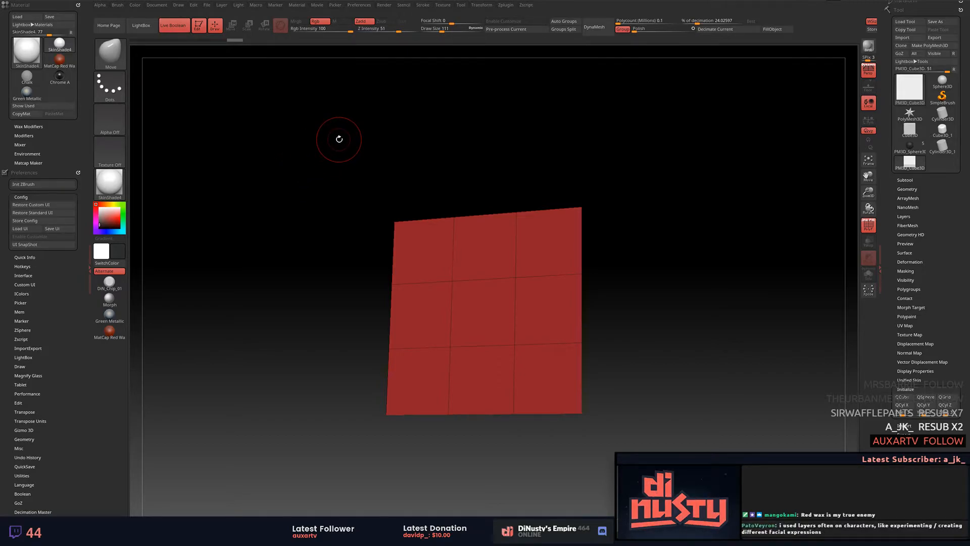
{"action": "left_click_drag", "start_coordinate": [342, 146], "coordinate": [299, 212]}
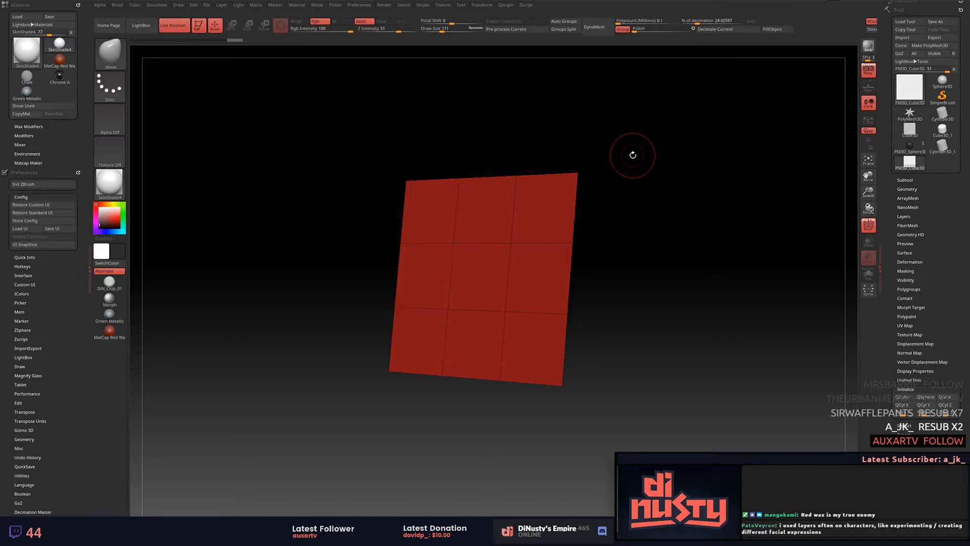
{"action": "left_click_drag", "start_coordinate": [645, 173], "coordinate": [675, 155]}
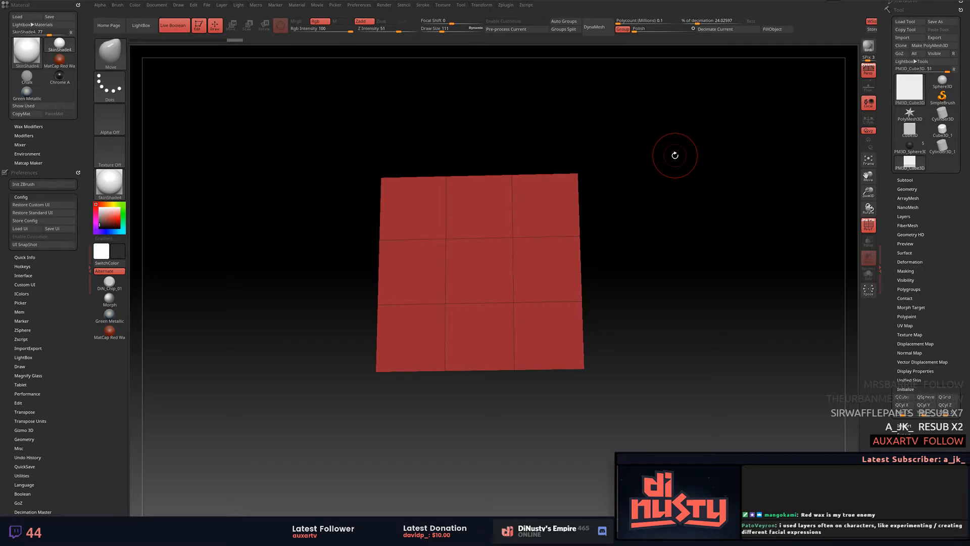
{"action": "left_click_drag", "start_coordinate": [516, 117], "coordinate": [509, 120]}
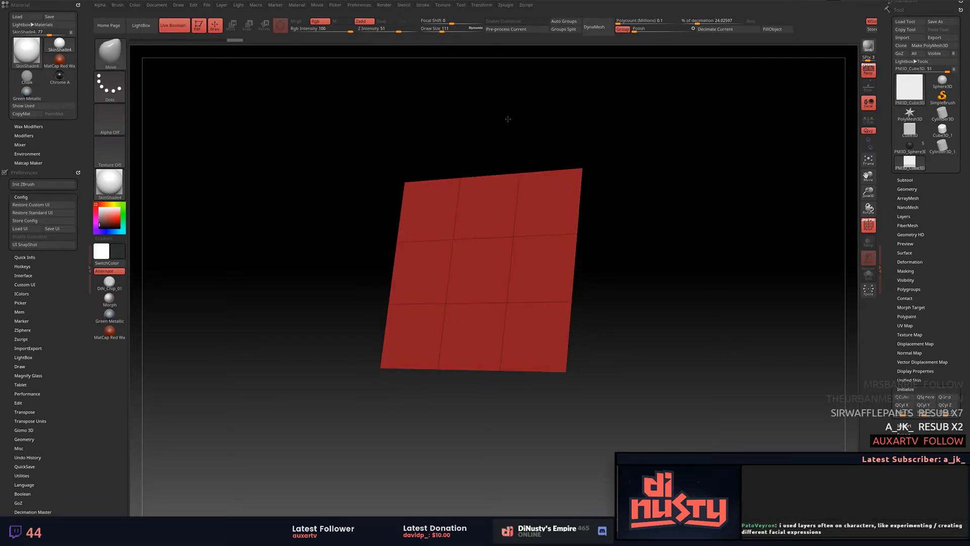
{"action": "left_click_drag", "start_coordinate": [621, 134], "coordinate": [676, 143], "text": "alt"}
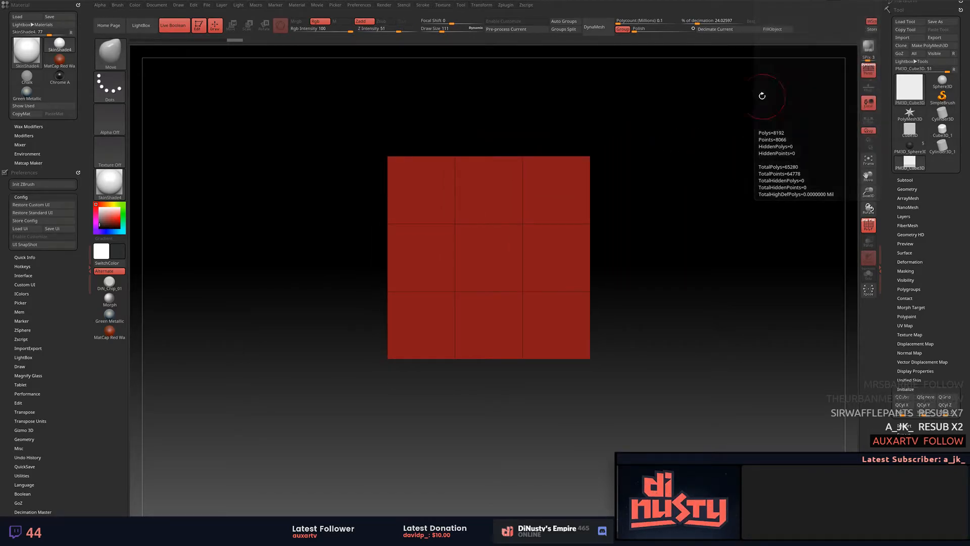
{"action": "left_click_drag", "start_coordinate": [753, 178], "coordinate": [740, 162]}
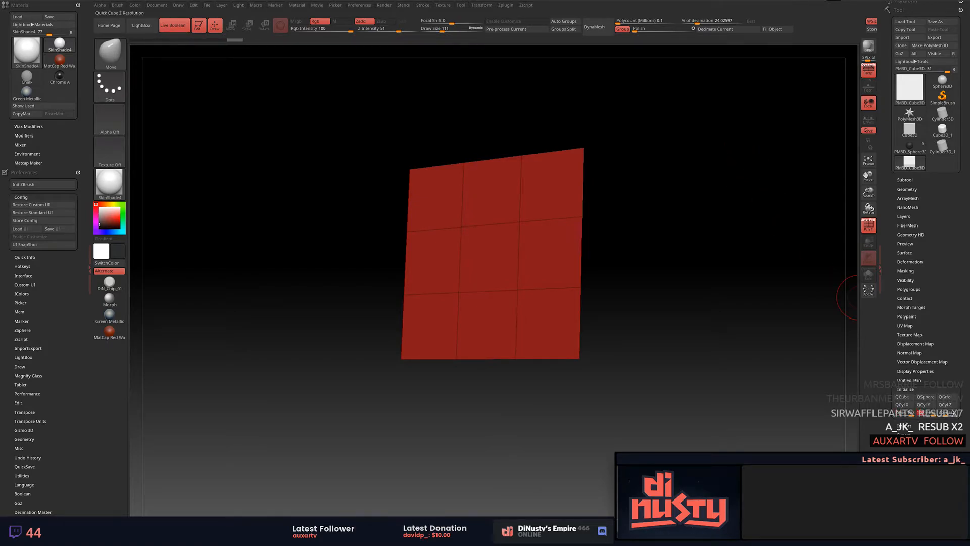
Initialize the PM3D_Cube3D tool as a QGrid plane again and hide its polyframe.
{"action": "left_click", "coordinate": [950, 400]}
{"action": "left_click_drag", "start_coordinate": [677, 289], "coordinate": [719, 288]}
{"action": "key", "text": "shift+f"}
Undo a short trial Move stroke on the plane, then pull a rounded bump out near its center with the Move brush.
{"action": "left_click_drag", "start_coordinate": [471, 191], "coordinate": [480, 191]}
{"action": "key", "text": "ctrl+z"}
{"action": "mouse_move", "coordinate": [513, 229]}
{"action": "left_mouse_down", "text": "alt"}
{"action": "mouse_move", "coordinate": [643, 214]}
{"action": "mouse_move", "coordinate": [544, 224]}
{"action": "left_mouse_up", "text": "alt"}
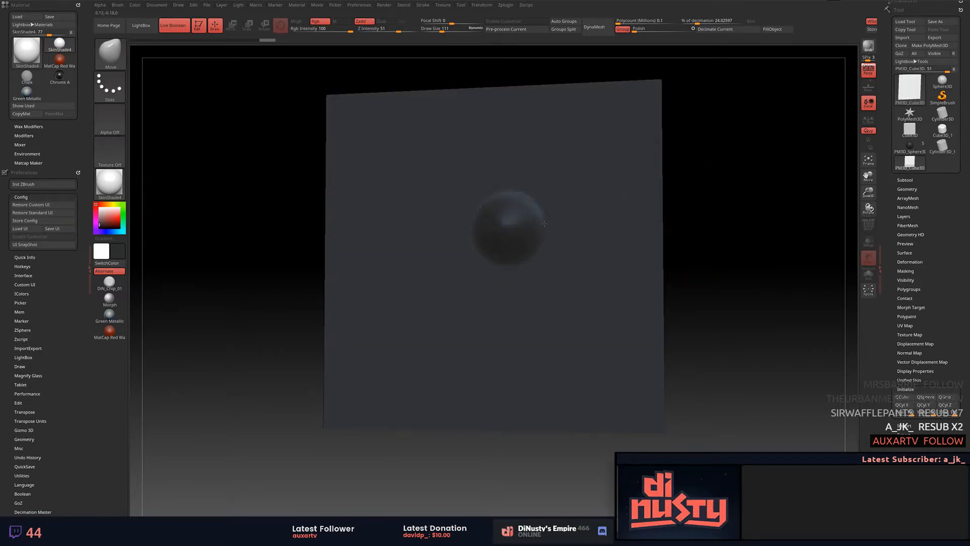
Pull more bumps out around the plane's center with the Move brush, smooth over them, and undo the last smoothing stroke.
{"action": "left_click_drag", "start_coordinate": [571, 281], "coordinate": [602, 277], "text": "alt"}
{"action": "mouse_move", "coordinate": [557, 243]}
{"action": "left_mouse_down"}
{"action": "mouse_move", "coordinate": [556, 197]}
{"action": "mouse_move", "coordinate": [455, 147]}
{"action": "mouse_move", "coordinate": [478, 275]}
{"action": "left_mouse_up"}
{"action": "mouse_move", "coordinate": [719, 277]}
{"action": "left_mouse_down"}
{"action": "mouse_move", "coordinate": [778, 253]}
{"action": "mouse_move", "coordinate": [727, 268]}
{"action": "left_mouse_up"}
{"action": "mouse_move", "coordinate": [470, 184]}
{"action": "left_mouse_down", "text": "shift"}
{"action": "mouse_move", "coordinate": [525, 274]}
{"action": "mouse_move", "coordinate": [591, 308]}
{"action": "mouse_move", "coordinate": [444, 313]}
{"action": "mouse_move", "coordinate": [569, 186]}
{"action": "left_mouse_up", "text": "shift"}
{"action": "mouse_move", "coordinate": [766, 281]}
{"action": "left_mouse_down"}
{"action": "mouse_move", "coordinate": [747, 273]}
{"action": "mouse_move", "coordinate": [791, 297]}
{"action": "left_mouse_up"}
{"action": "left_click_drag", "start_coordinate": [689, 247], "coordinate": [773, 273]}
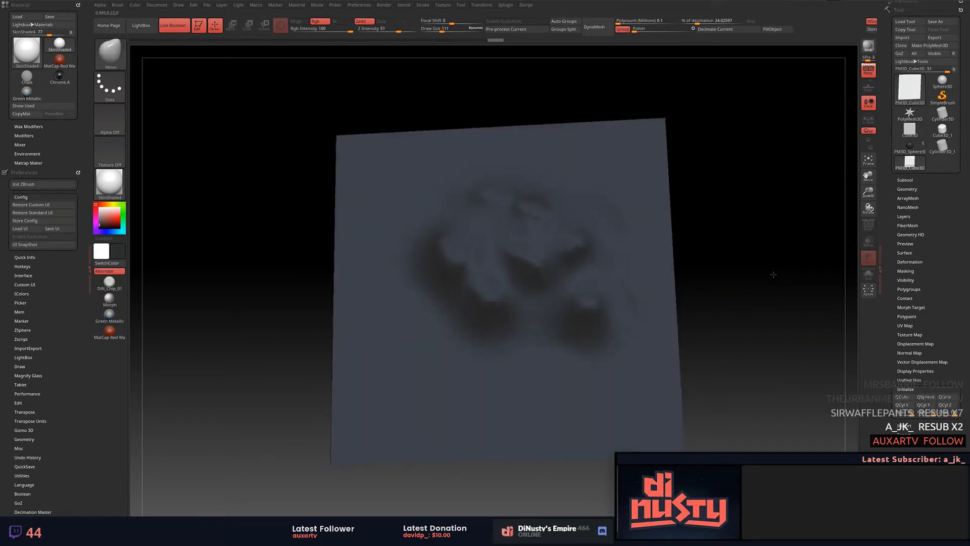
{"action": "key", "text": "ctrl+z"}
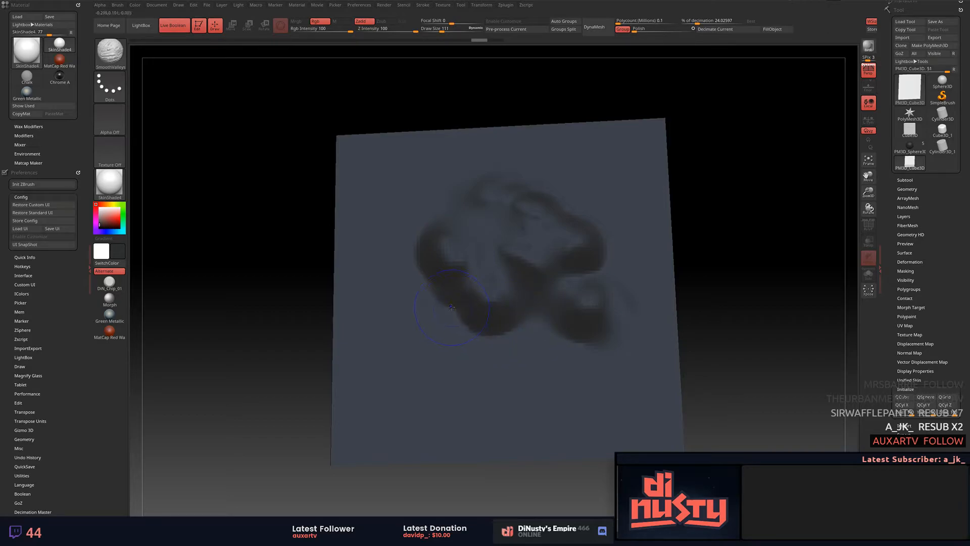
Soften the bumps and ridges in the middle of the plane with the SmoothValleys brush.
{"action": "mouse_move", "coordinate": [743, 254]}
{"action": "left_mouse_down"}
{"action": "mouse_move", "coordinate": [732, 258]}
{"action": "mouse_move", "coordinate": [736, 274]}
{"action": "mouse_move", "coordinate": [722, 247]}
{"action": "left_mouse_up"}
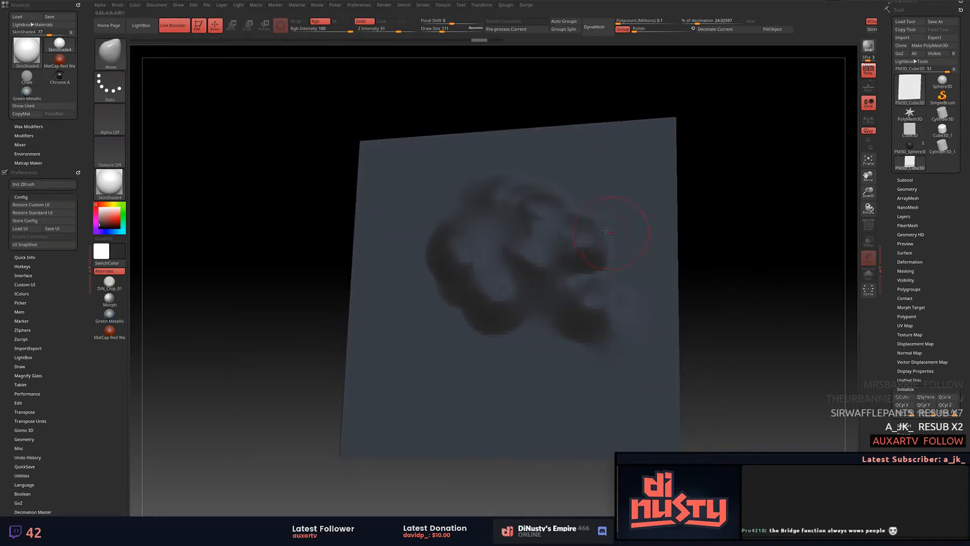
{"action": "key", "text": "shift"}
{"action": "left_click_drag", "start_coordinate": [611, 246], "coordinate": [527, 313], "text": "shift"}
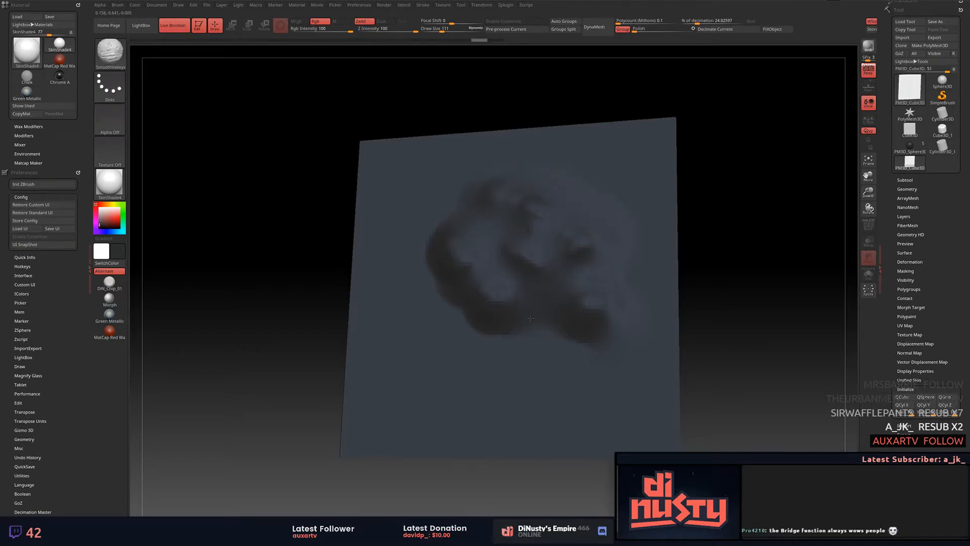
{"action": "left_click_drag", "start_coordinate": [438, 274], "coordinate": [462, 207], "text": "shift"}
{"action": "mouse_move", "coordinate": [757, 271]}
{"action": "left_mouse_down"}
{"action": "mouse_move", "coordinate": [752, 313]}
{"action": "mouse_move", "coordinate": [774, 274]}
{"action": "left_mouse_up"}
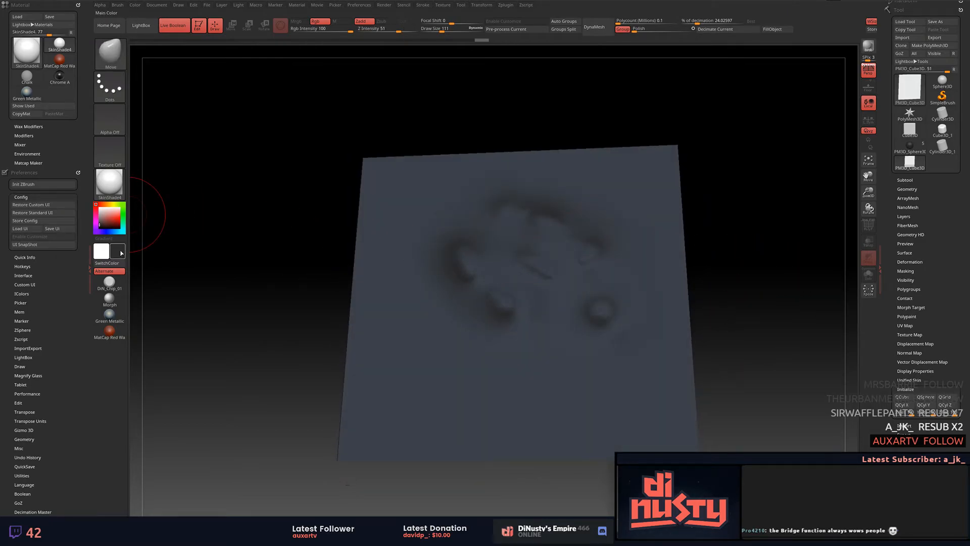
Swap the main and secondary colors and try gray, pink and white as the plane's display color.
{"action": "left_click", "coordinate": [107, 263]}
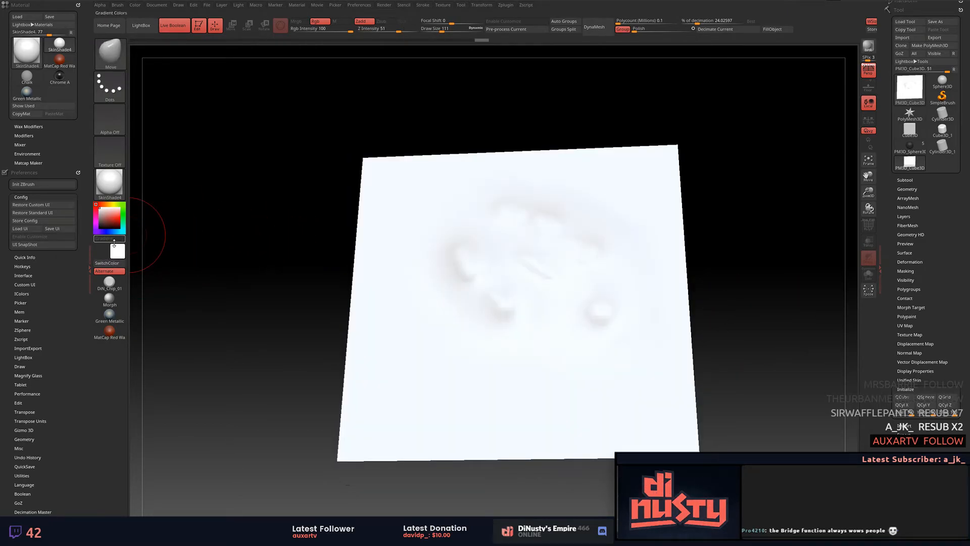
{"action": "left_click", "coordinate": [112, 250]}
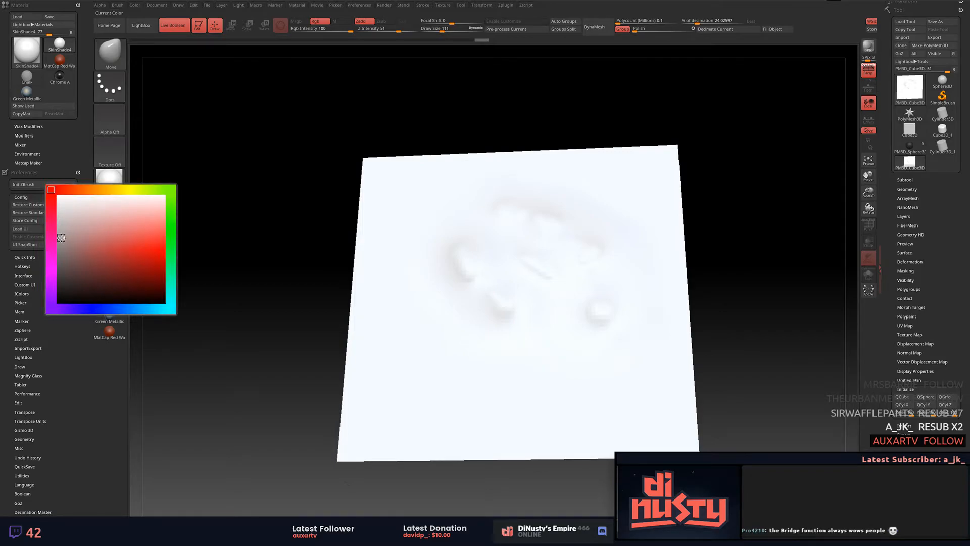
{"action": "left_click", "coordinate": [62, 237]}
{"action": "key", "text": "v"}
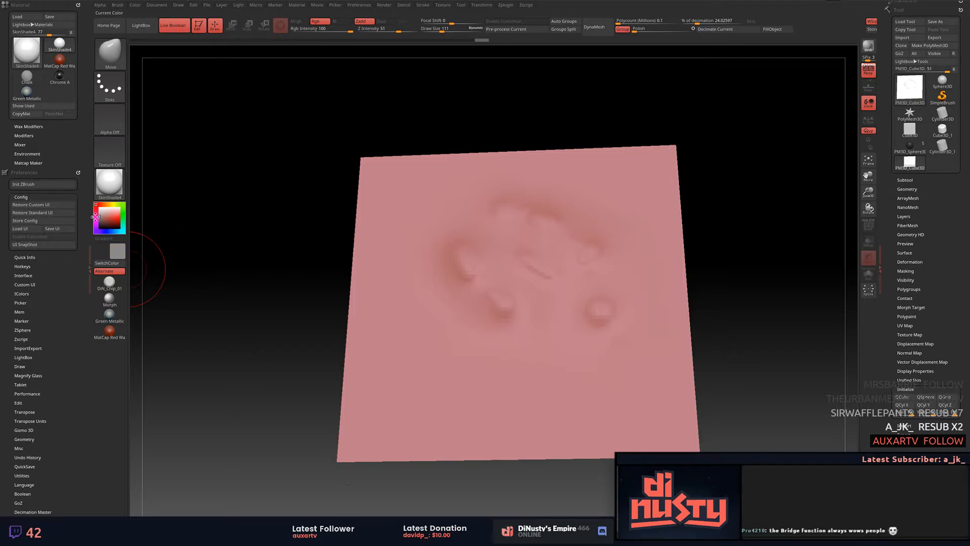
{"action": "left_click", "coordinate": [100, 217]}
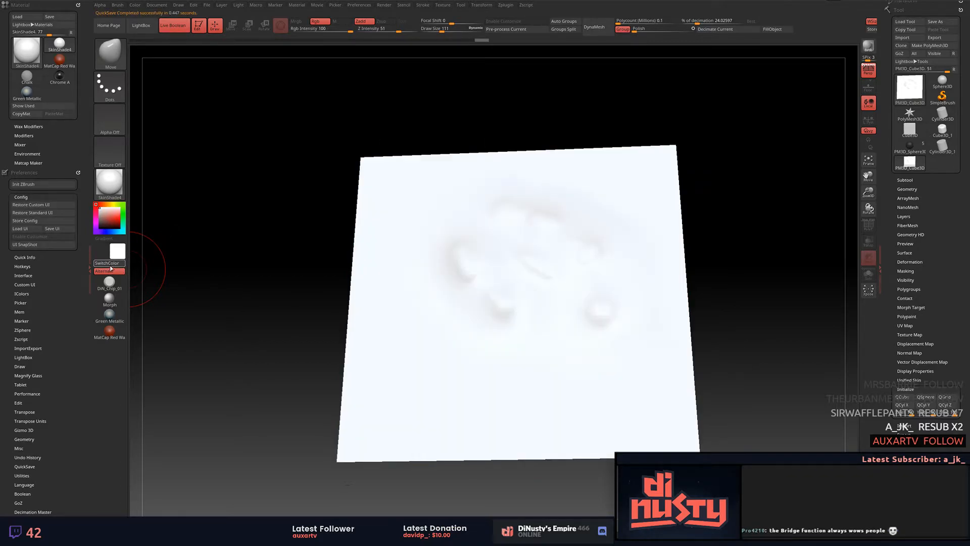
Preview MatCap Red Wax on the plane, apply Green Metallic instead, and set the main color to gray.
{"action": "left_click", "coordinate": [58, 64]}
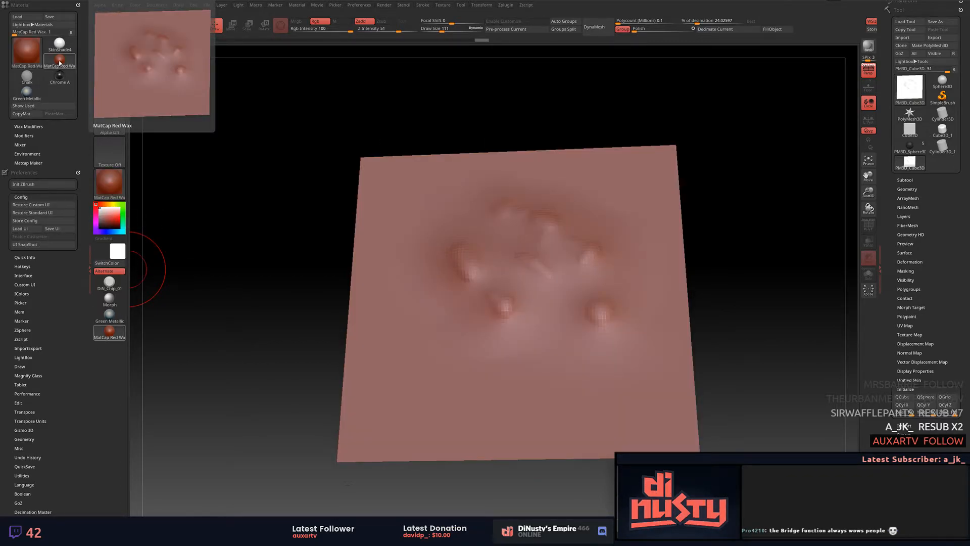
{"action": "left_click", "coordinate": [27, 91]}
{"action": "left_click_drag", "start_coordinate": [258, 222], "coordinate": [294, 217]}
{"action": "left_click", "coordinate": [99, 214]}
{"action": "left_click", "coordinate": [94, 214]}
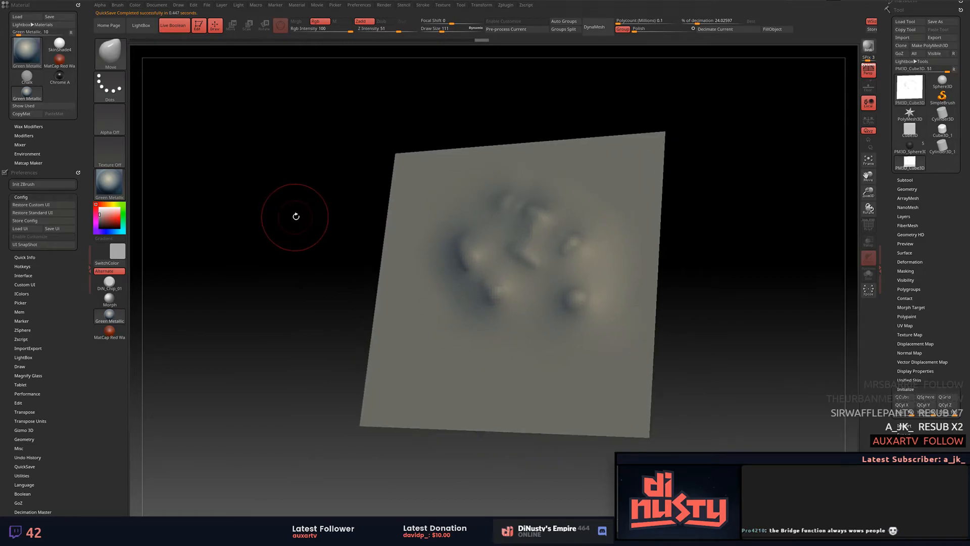
{"action": "left_click_drag", "start_coordinate": [736, 235], "coordinate": [748, 294]}
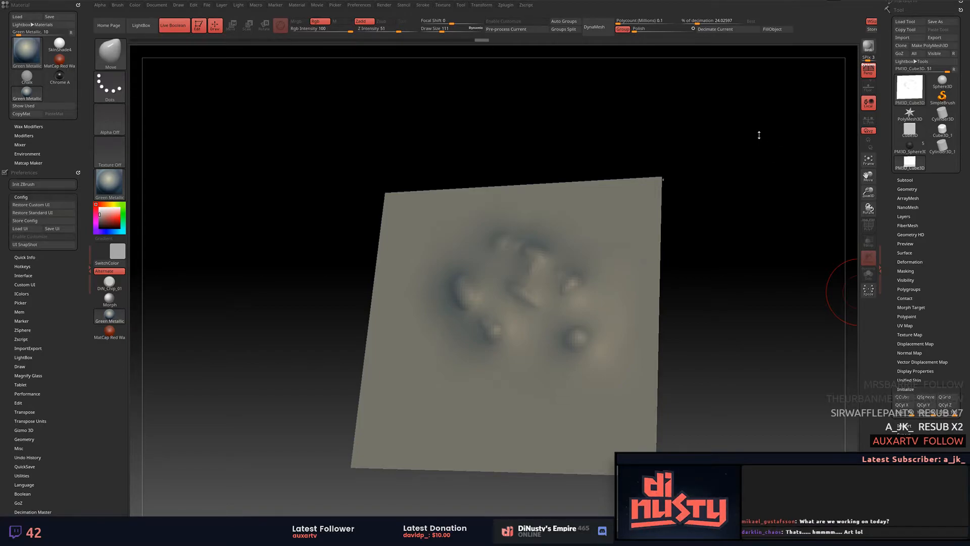
Switch to Modo, decline the available update, and change to the Model layout.
{"action": "key", "text": "alt+Tab"}
{"action": "mouse_move", "coordinate": [769, 210]}
{"action": "left_mouse_down"}
{"action": "mouse_move", "coordinate": [768, 229]}
{"action": "mouse_move", "coordinate": [727, 191]}
{"action": "mouse_move", "coordinate": [740, 160]}
{"action": "mouse_move", "coordinate": [763, 216]}
{"action": "left_mouse_up"}
{"action": "key", "text": "alt+Tab"}
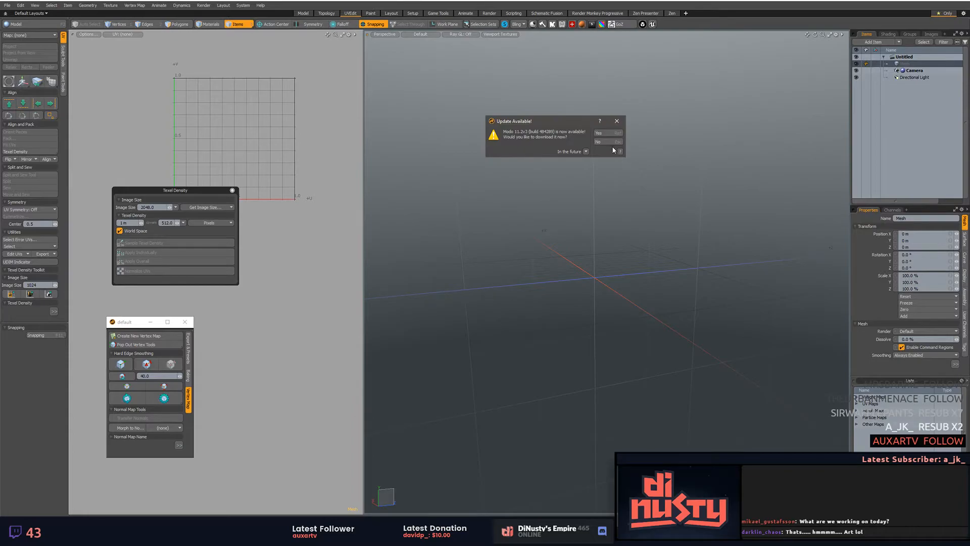
{"action": "left_click", "coordinate": [612, 142]}
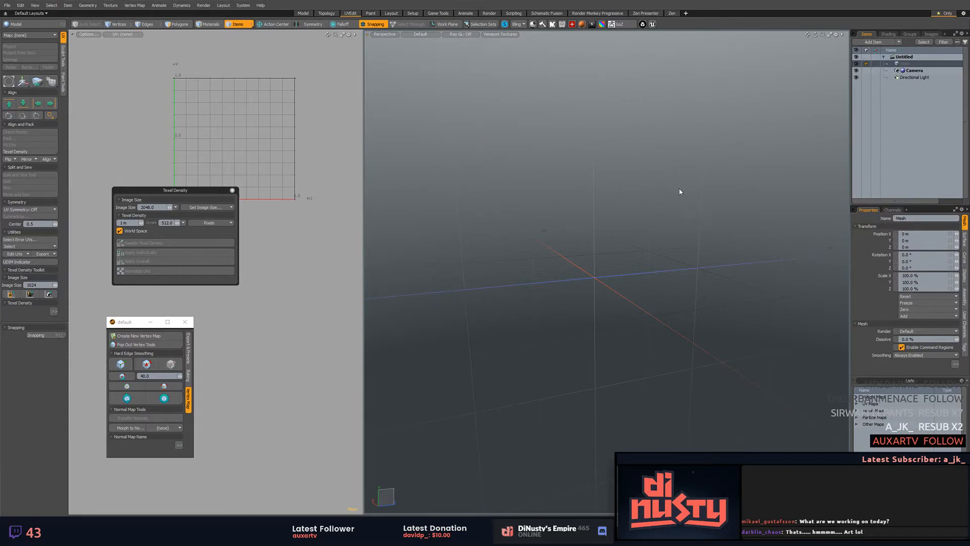
{"action": "left_click", "coordinate": [678, 189]}
{"action": "key", "text": "ctrl+space"}
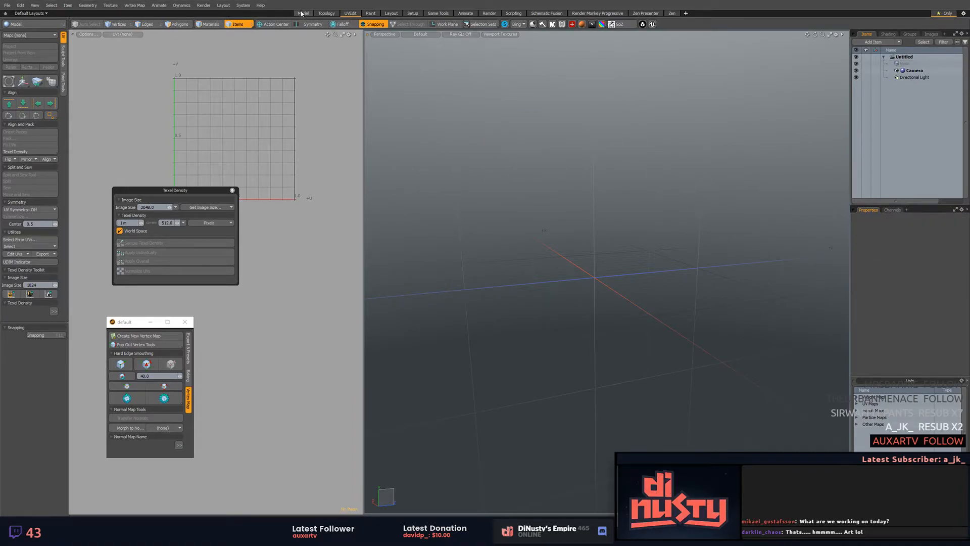
{"action": "left_click", "coordinate": [302, 13]}
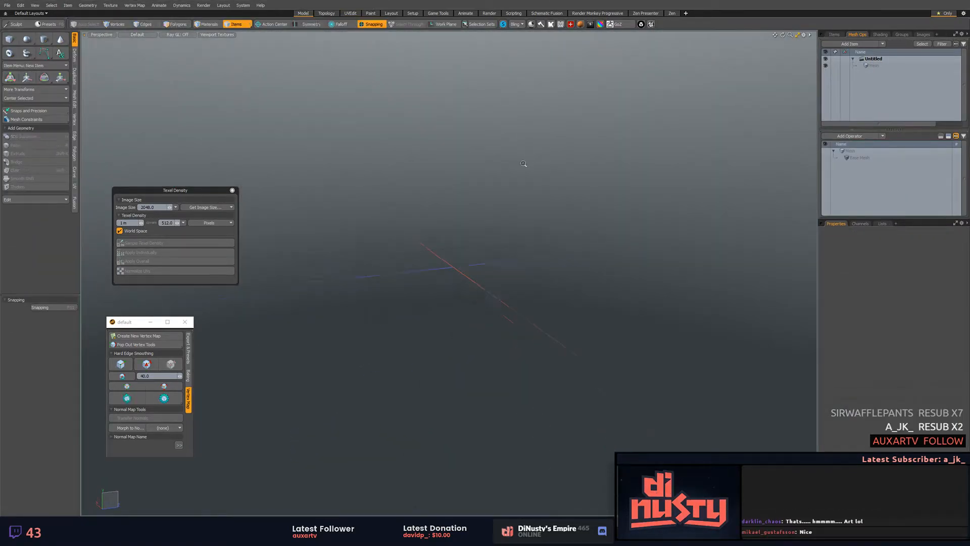
Add a unit cube and stretch it along one axis into an elongated block.
{"action": "left_click_drag", "start_coordinate": [524, 164], "coordinate": [536, 219], "text": "alt"}
{"action": "left_click", "coordinate": [10, 40], "text": "ctrl"}
{"action": "key", "text": "r"}
{"action": "key", "text": "3"}
{"action": "key", "text": "r"}
{"action": "left_click_drag", "start_coordinate": [507, 279], "coordinate": [630, 254]}
Bevel one long upper edge of the block by about 203 mm with Round Level 2.
{"action": "key", "text": "2"}
{"action": "left_click", "coordinate": [547, 236]}
{"action": "key", "text": "b"}
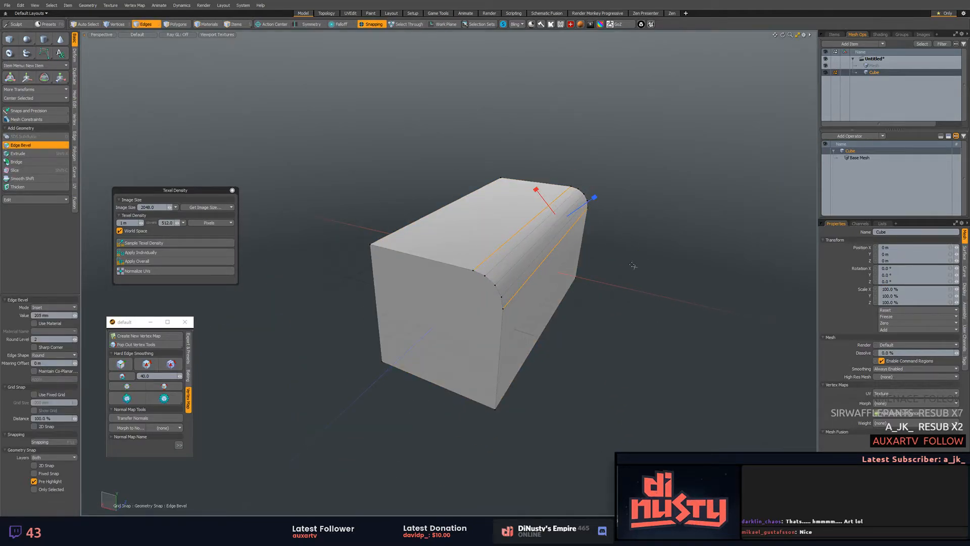
Undo a trial move of the block, then paste a copy of it and move the copy up and behind the original.
{"action": "key", "text": "3"}
{"action": "key", "text": "shift+c"}
{"action": "key", "text": "w"}
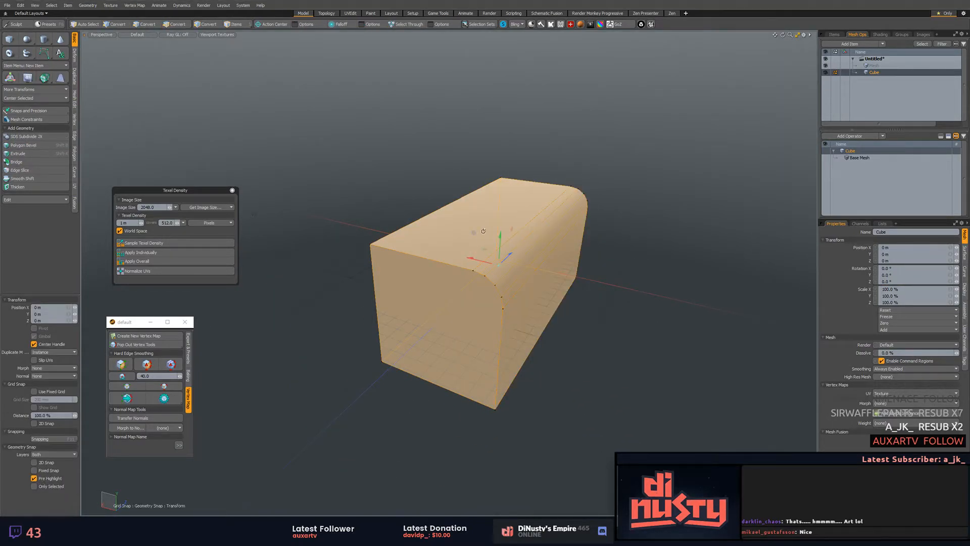
{"action": "left_click_drag", "start_coordinate": [474, 234], "coordinate": [437, 131]}
{"action": "key", "text": "ctrl+z"}
{"action": "key", "text": "ctrl+c"}
{"action": "key", "text": "ctrl+v"}
{"action": "left_click_drag", "start_coordinate": [474, 233], "coordinate": [430, 141]}
Place another copy of the block beside the raised one, so the two form an upper row behind the original.
{"action": "left_click_drag", "start_coordinate": [501, 156], "coordinate": [425, 160], "text": "alt"}
{"action": "left_click_drag", "start_coordinate": [506, 179], "coordinate": [619, 175]}
{"action": "left_click_drag", "start_coordinate": [619, 176], "coordinate": [463, 222], "text": "alt"}
{"action": "key", "text": "q"}
{"action": "key", "text": "w"}
{"action": "key", "text": "q"}
{"action": "key", "text": "Escape"}
Select the end faces of all three blocks, convert the selection to edges, and bevel them by 100 mm with Round Level 2.
{"action": "left_click", "coordinate": [464, 165]}
{"action": "left_click", "coordinate": [479, 164], "text": "shift"}
{"action": "left_click", "coordinate": [455, 241], "text": "shift"}
{"action": "left_click", "coordinate": [574, 199], "text": "shift"}
{"action": "left_click_drag", "start_coordinate": [323, 206], "coordinate": [571, 238], "text": "alt"}
{"action": "left_click", "coordinate": [575, 244], "text": "shift"}
{"action": "left_click", "coordinate": [400, 187], "text": "shift"}
{"action": "left_click_drag", "start_coordinate": [649, 227], "coordinate": [609, 227], "text": "alt"}
{"action": "key", "text": "alt+2"}
{"action": "key", "text": "b"}
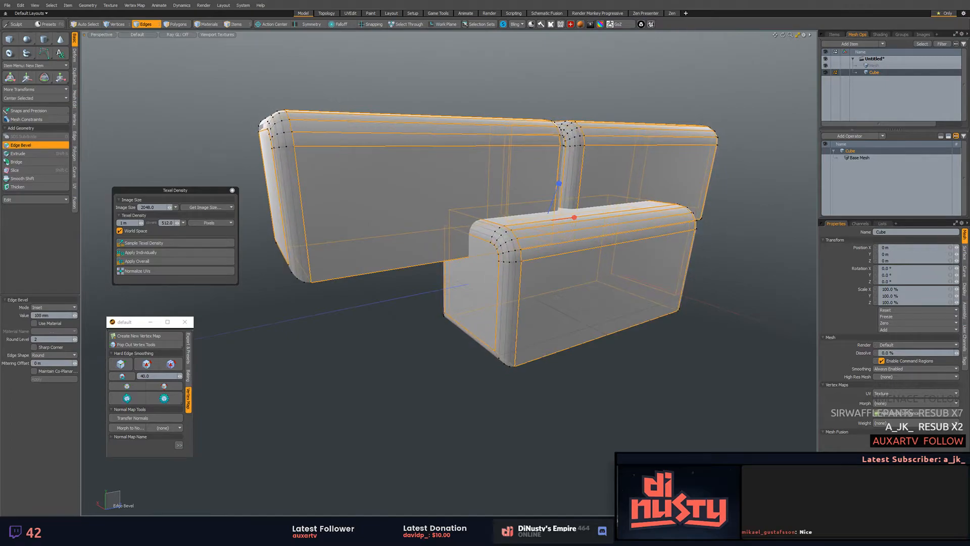
{"action": "key", "text": "q"}
{"action": "left_click", "coordinate": [686, 346]}
Select all connected polygons of the three beveled blocks.
{"action": "left_click_drag", "start_coordinate": [687, 346], "coordinate": [561, 302], "text": "alt"}
{"action": "scroll", "coordinate": [525, 371], "scroll_direction": "down", "scroll_amount": 2}
{"action": "key", "text": "3"}
{"action": "double_click", "coordinate": [560, 302]}
{"action": "double_click", "coordinate": [493, 222], "text": "shift"}
{"action": "left_click_drag", "start_coordinate": [534, 218], "coordinate": [586, 132], "text": "alt"}
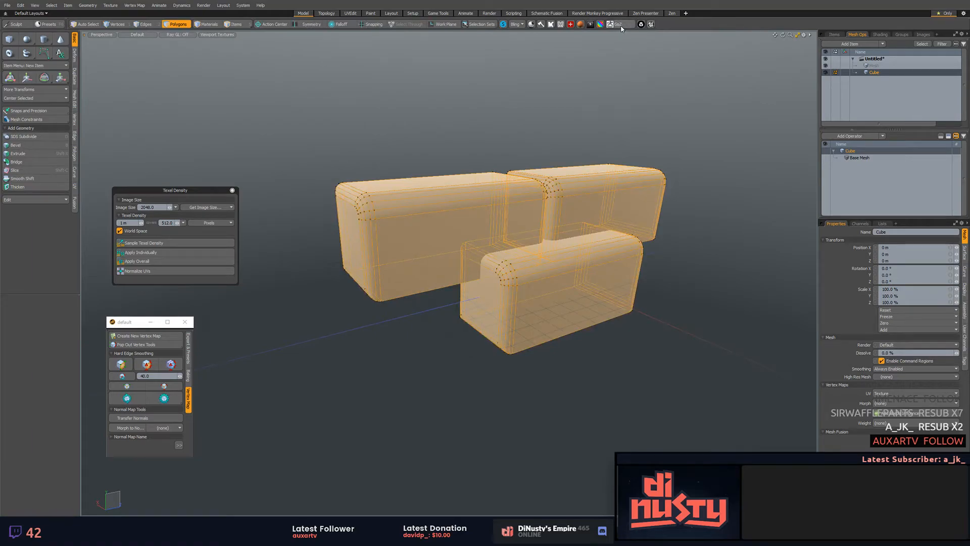
Locate the GoZ export in ZBrush, send the blocks from Modo with GoZ replacing the existing Cube file, and return to Modo.
{"action": "key", "text": "alt+Tab"}
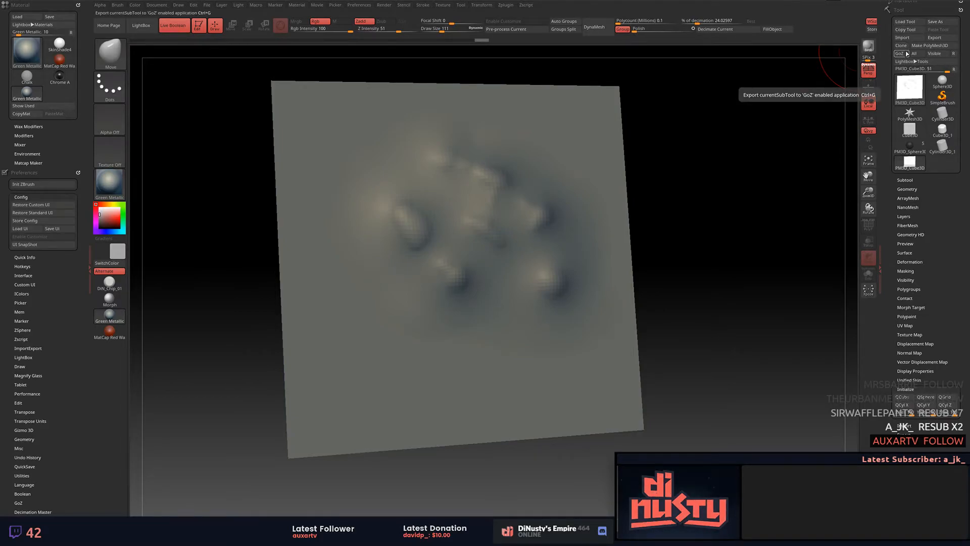
{"action": "key", "text": "alt+Tab"}
{"action": "left_click_drag", "start_coordinate": [738, 123], "coordinate": [619, 117], "text": "alt"}
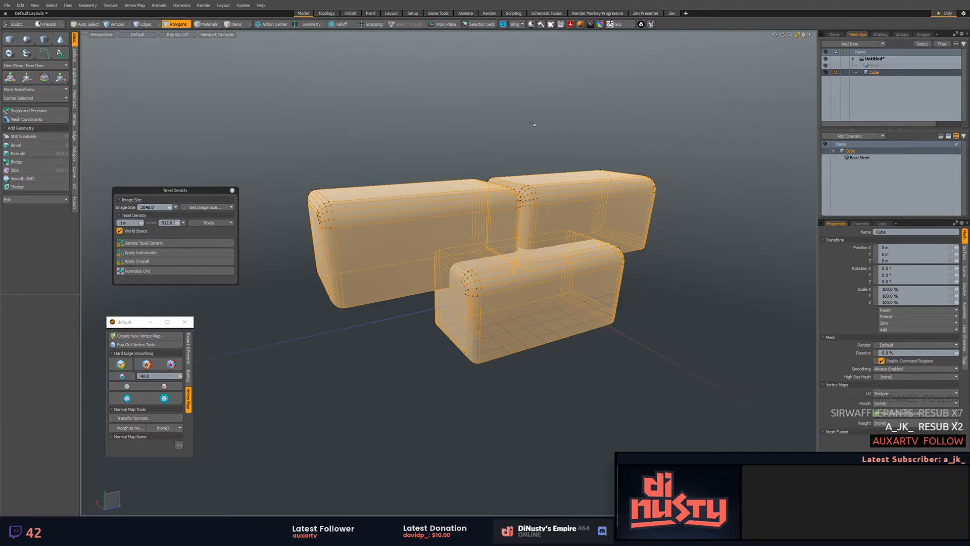
{"action": "left_click", "coordinate": [624, 26]}
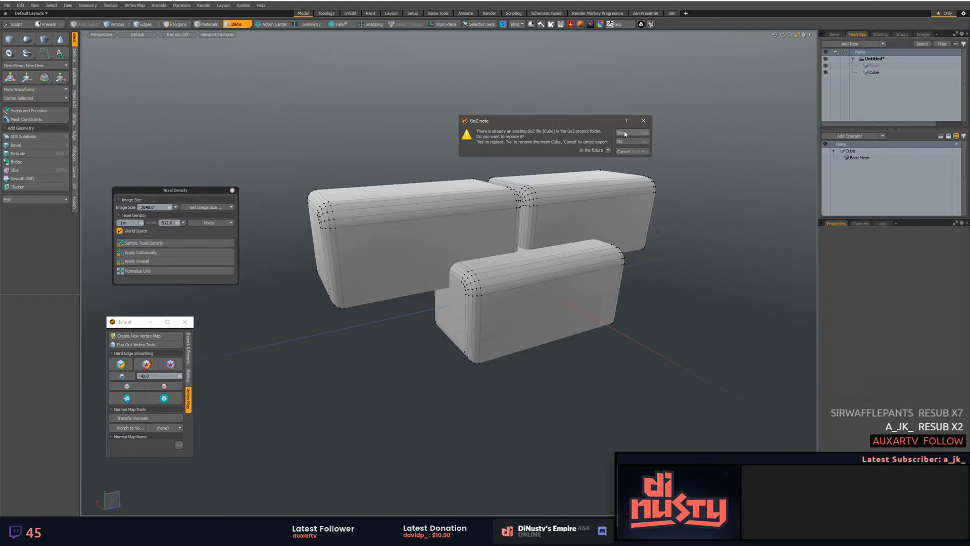
{"action": "left_click", "coordinate": [625, 133]}
{"action": "left_click_drag", "start_coordinate": [616, 150], "coordinate": [673, 323]}
{"action": "key", "text": "alt+Tab"}
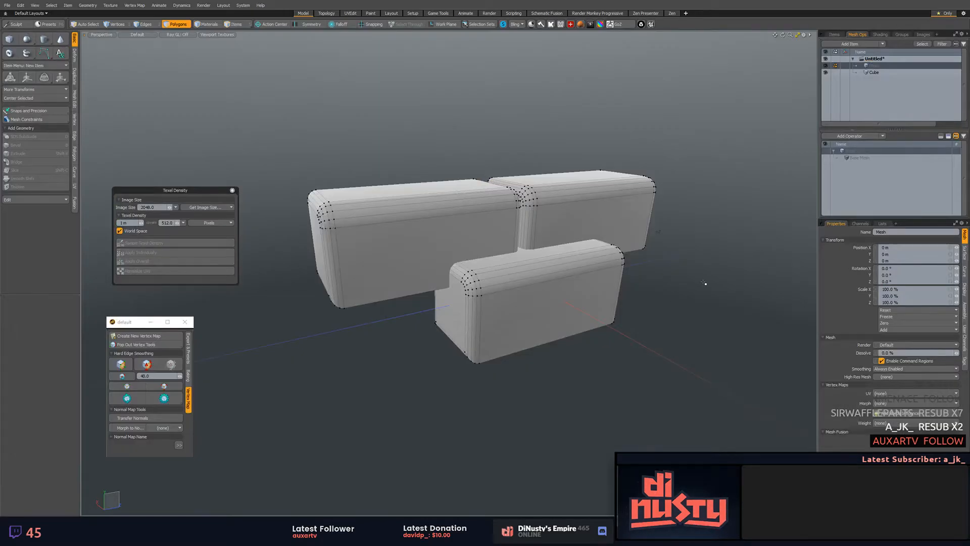
Select the flat, many-sided end faces of all three blocks.
{"action": "left_click_drag", "start_coordinate": [703, 284], "coordinate": [455, 217], "text": "alt"}
{"action": "left_click", "coordinate": [446, 208]}
{"action": "left_click", "coordinate": [514, 283], "text": "shift"}
{"action": "left_click_drag", "start_coordinate": [514, 283], "coordinate": [409, 298], "text": "alt"}
{"action": "left_click", "coordinate": [465, 328], "text": "shift"}
{"action": "left_click", "coordinate": [598, 275], "text": "shift"}
{"action": "left_click_drag", "start_coordinate": [598, 275], "coordinate": [629, 315], "text": "alt"}
{"action": "left_click", "coordinate": [453, 240], "text": "shift"}
{"action": "left_click_drag", "start_coordinate": [458, 227], "coordinate": [518, 210], "text": "alt"}
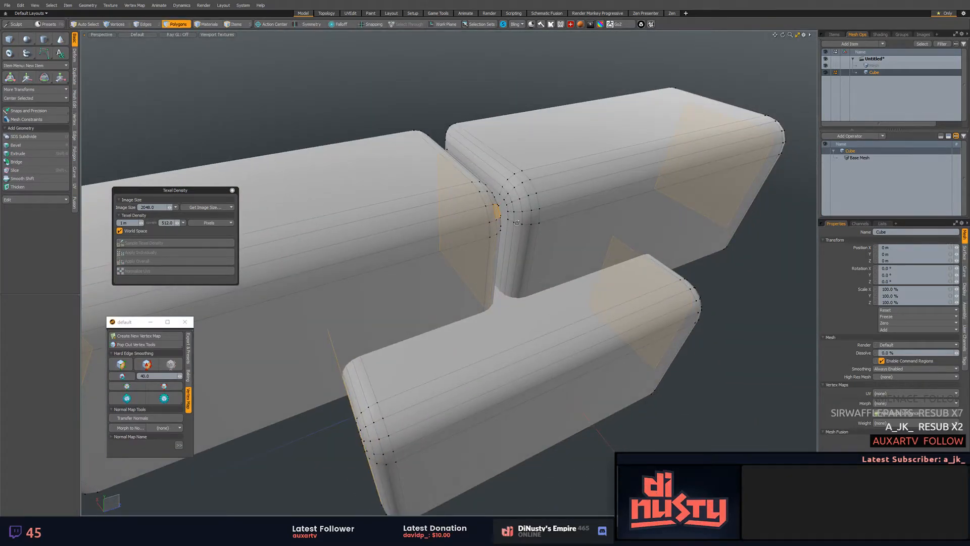
{"action": "left_click", "coordinate": [502, 214], "text": "shift"}
Triangulate the selected end faces and send the blocks to ZBrush with GoZ again.
{"action": "left_click_drag", "start_coordinate": [555, 249], "coordinate": [607, 214], "text": "alt+shift"}
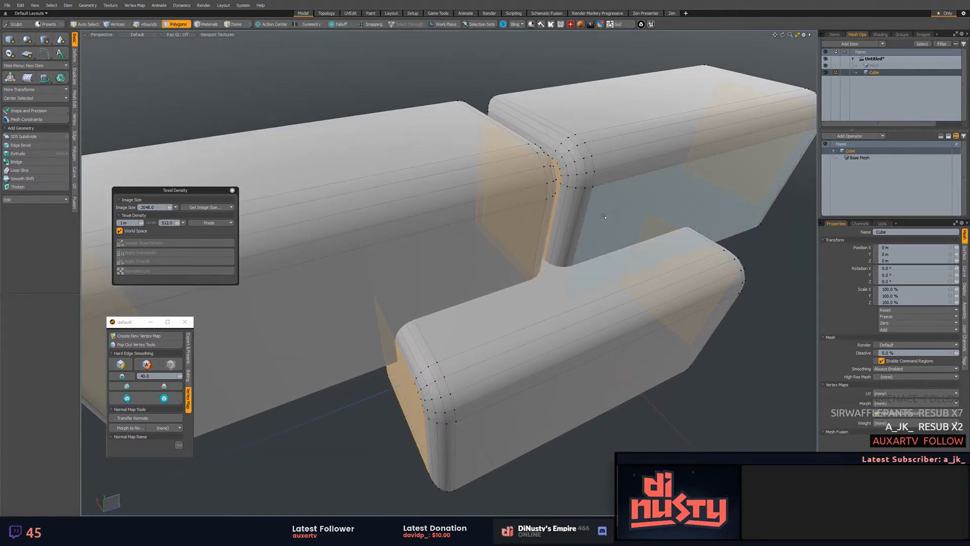
{"action": "left_click_drag", "start_coordinate": [687, 274], "coordinate": [566, 274], "text": "ctrl+alt"}
{"action": "left_click_drag", "start_coordinate": [566, 274], "coordinate": [596, 265], "text": "alt"}
{"action": "left_click_drag", "start_coordinate": [410, 232], "coordinate": [511, 205], "text": "alt"}
{"action": "key", "text": "1"}
{"action": "left_click_drag", "start_coordinate": [511, 204], "coordinate": [547, 207], "text": "alt"}
{"action": "left_click_drag", "start_coordinate": [606, 207], "coordinate": [473, 171], "text": "ctrl+alt"}
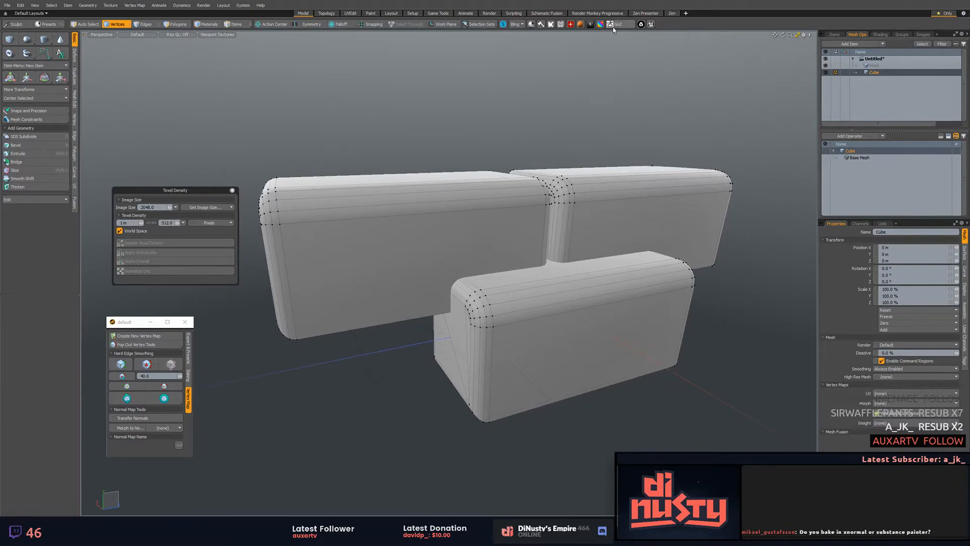
{"action": "left_click", "coordinate": [614, 28]}
Examine the transferred blocks in ZBrush from several angles with and without the polyframe, and locate the GoZ export option.
{"action": "left_click_drag", "start_coordinate": [459, 128], "coordinate": [657, 149]}
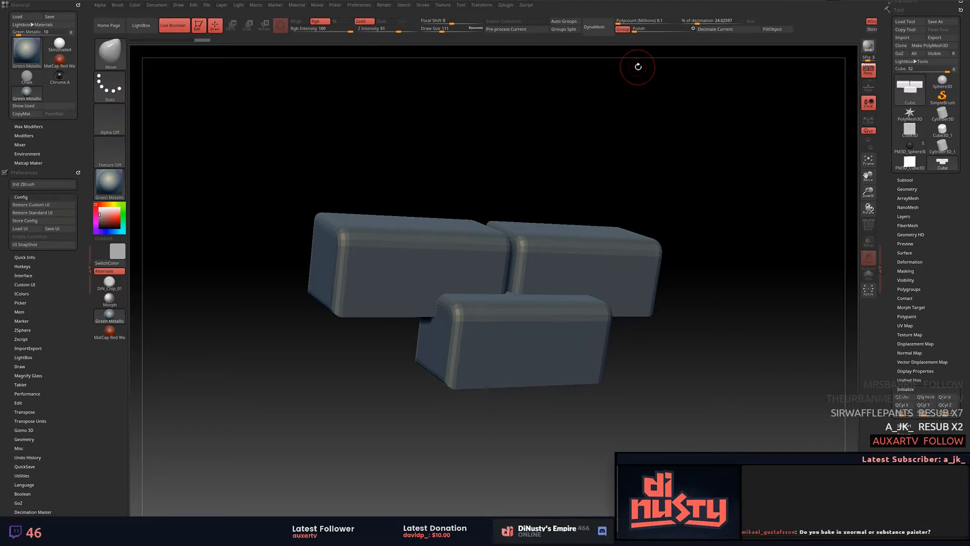
{"action": "left_click_drag", "start_coordinate": [660, 91], "coordinate": [714, 156]}
{"action": "key", "text": "shift+f"}
{"action": "key", "text": "shift+f"}
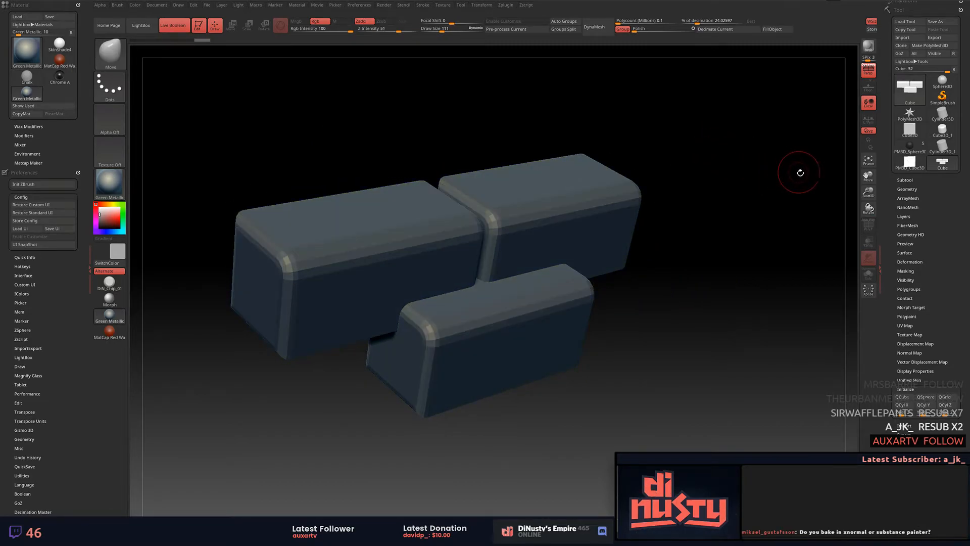
{"action": "left_click_drag", "start_coordinate": [797, 171], "coordinate": [805, 163]}
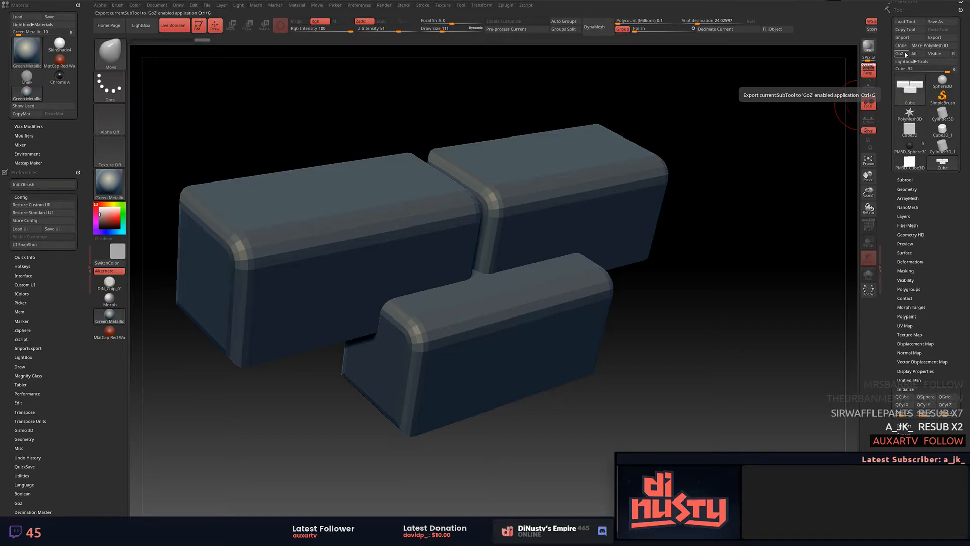
{"action": "left_click_drag", "start_coordinate": [707, 141], "coordinate": [784, 131]}
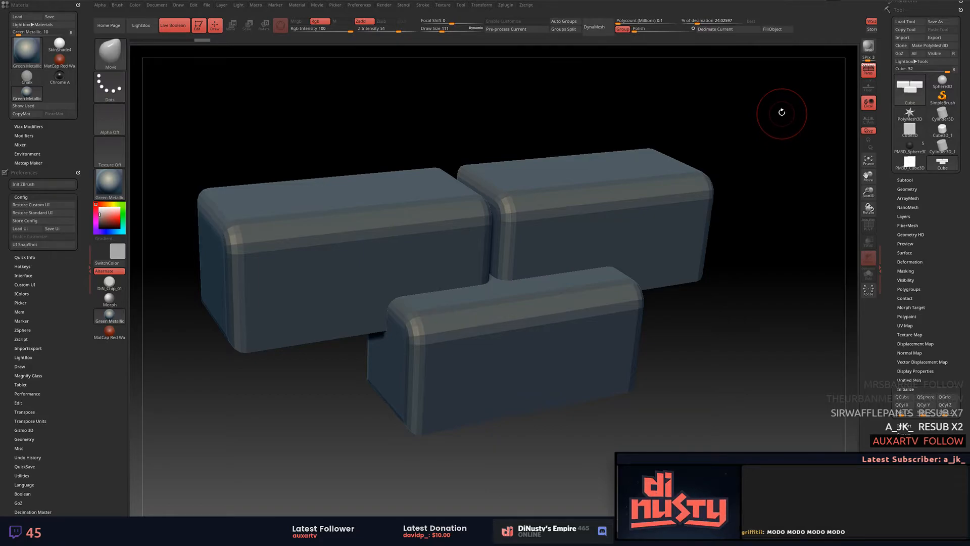
Undo twice to bring back the earlier pillar-on-base mesh in the Cube tool, and check it with the polyframe.
{"action": "key", "text": "ctrl+z"}
{"action": "key", "text": "ctrl+z"}
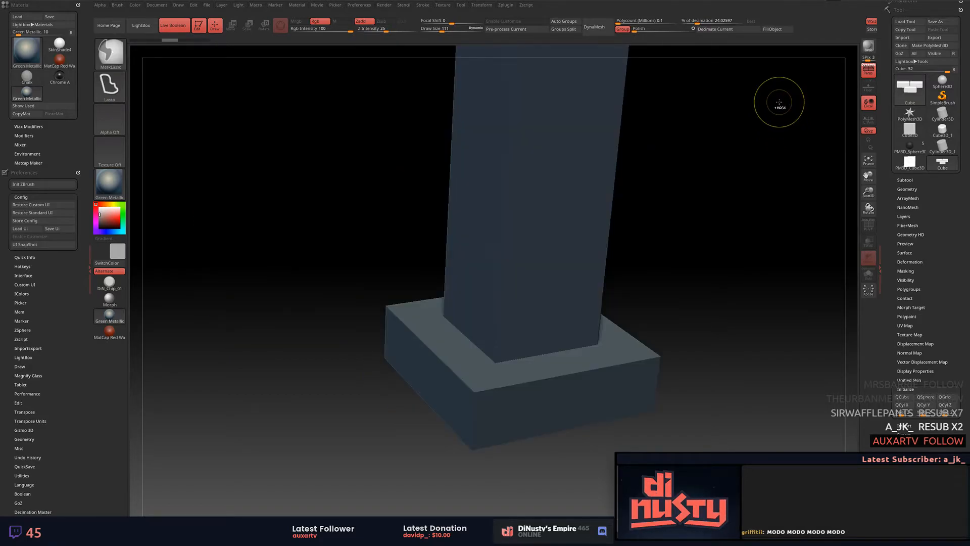
{"action": "left_click_drag", "start_coordinate": [776, 104], "coordinate": [728, 124], "text": "shift"}
{"action": "key", "text": "shift+f"}
{"action": "mouse_move", "coordinate": [719, 163]}
{"action": "left_mouse_down"}
{"action": "mouse_move", "coordinate": [747, 94]}
{"action": "mouse_move", "coordinate": [708, 163]}
{"action": "mouse_move", "coordinate": [727, 173]}
{"action": "mouse_move", "coordinate": [705, 196]}
{"action": "left_mouse_up"}
{"action": "key", "text": "shift+f"}
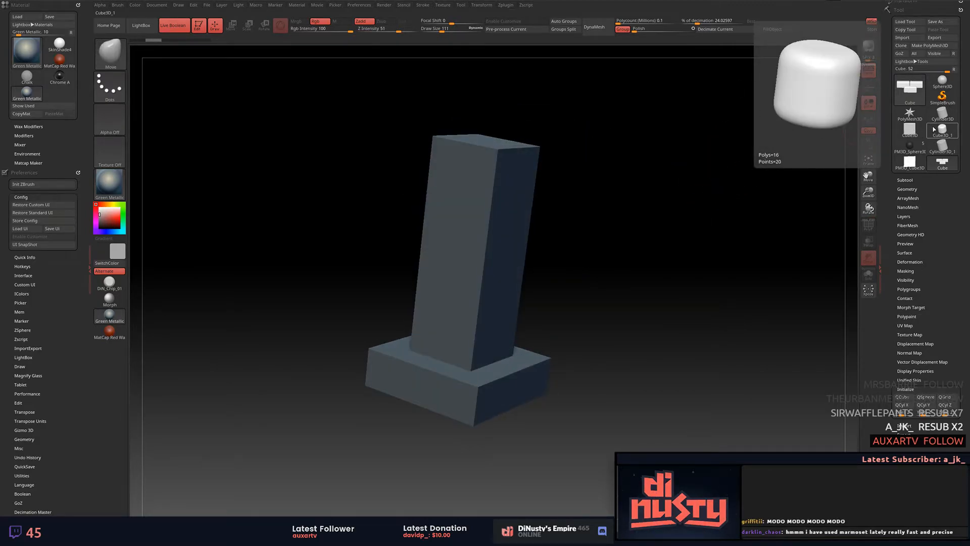
Check the subtool list of the restored pillar mesh and view the pillar from another angle.
{"action": "left_click", "coordinate": [907, 180]}
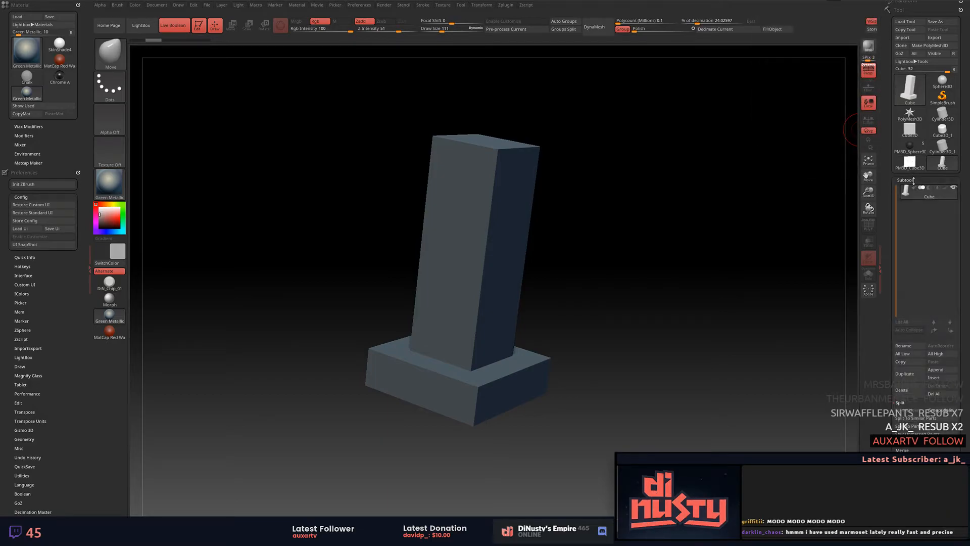
{"action": "left_click", "coordinate": [907, 180]}
{"action": "left_click_drag", "start_coordinate": [768, 126], "coordinate": [598, 143]}
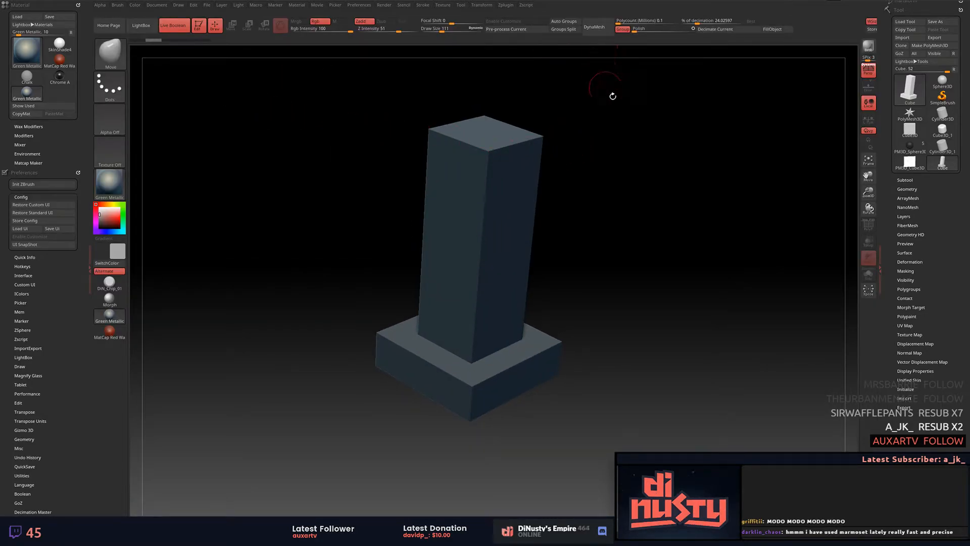
Examine the pillar-on-base mesh from a tilted angle with the polyframe on and off.
{"action": "mouse_move", "coordinate": [686, 184]}
{"action": "left_mouse_down", "text": "alt"}
{"action": "mouse_move", "coordinate": [611, 169]}
{"action": "mouse_move", "coordinate": [665, 173]}
{"action": "mouse_move", "coordinate": [643, 210]}
{"action": "mouse_move", "coordinate": [638, 180]}
{"action": "left_mouse_up", "text": "alt"}
{"action": "key", "text": "shift+f"}
{"action": "key", "text": "shift+f"}
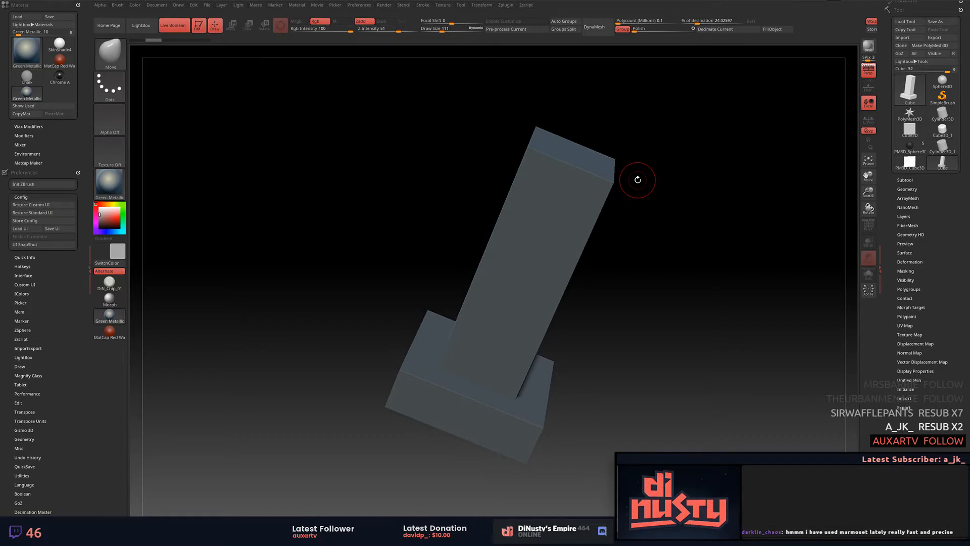
Switch to Modo, send the three rounded blocks to ZBrush with GoZ, and show their polyframe.
{"action": "key", "text": "alt+Tab"}
{"action": "left_click_drag", "start_coordinate": [591, 83], "coordinate": [580, 101], "text": "alt"}
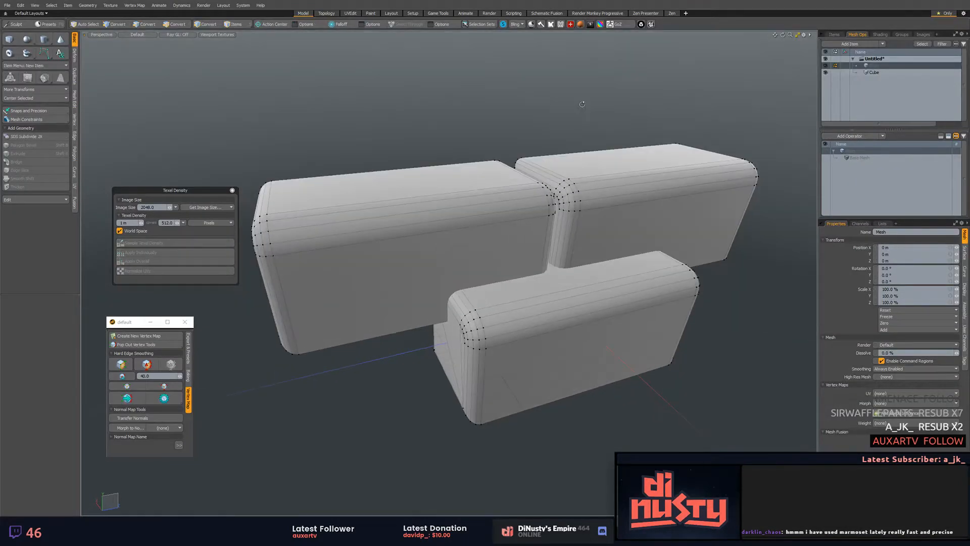
{"action": "left_click", "coordinate": [618, 25]}
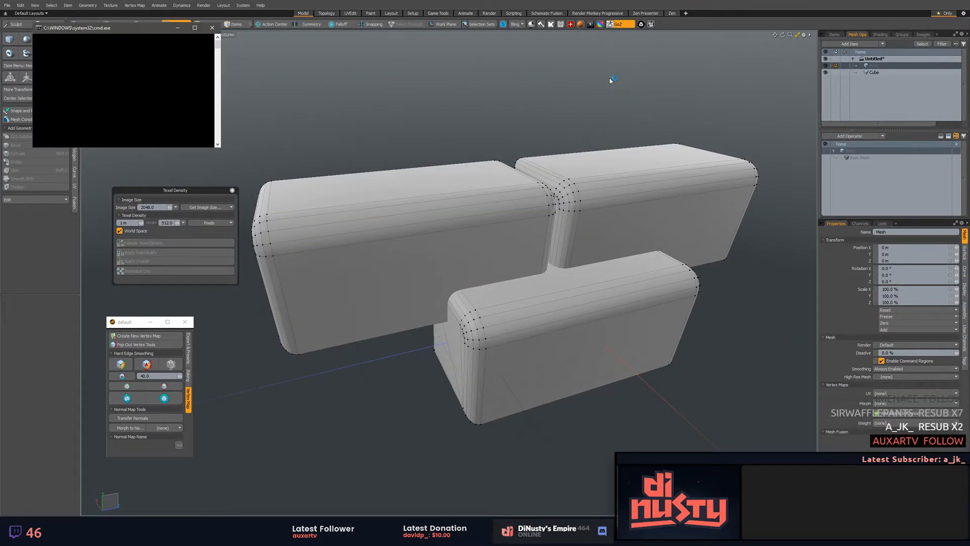
{"action": "left_click", "coordinate": [643, 143]}
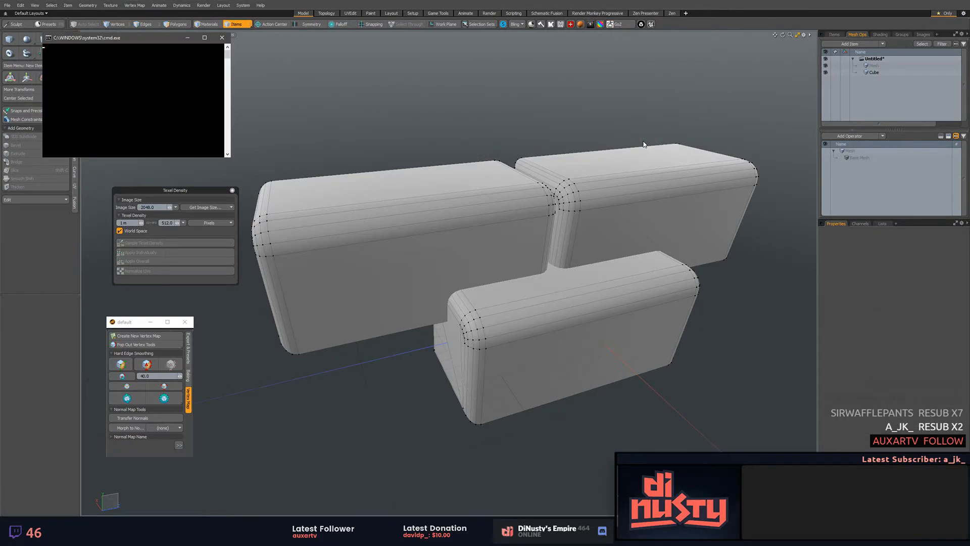
{"action": "left_click_drag", "start_coordinate": [643, 144], "coordinate": [674, 143]}
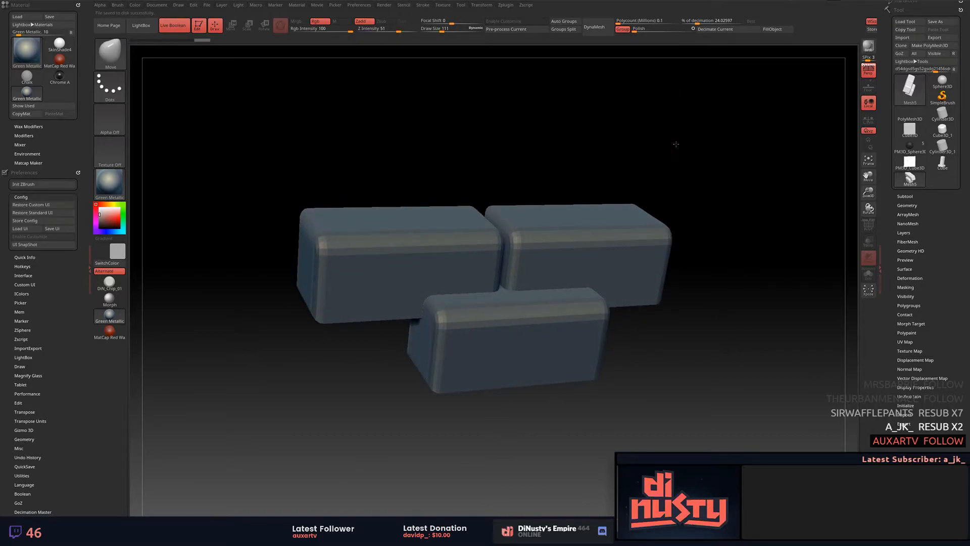
{"action": "key", "text": "shift+f"}
{"action": "left_click_drag", "start_coordinate": [736, 255], "coordinate": [732, 253], "text": "alt"}
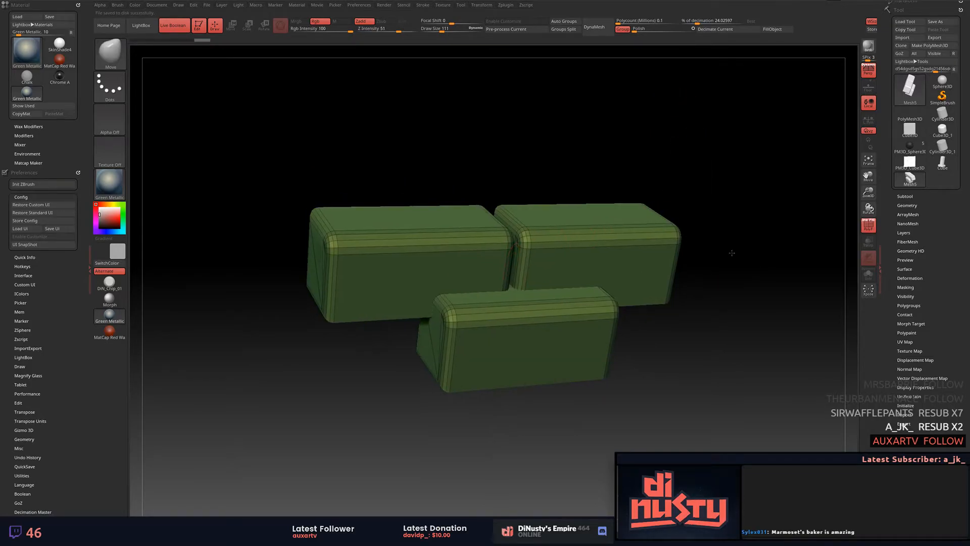
Give each of the three blocks its own polygroup with Auto Groups.
{"action": "left_click", "coordinate": [905, 196]}
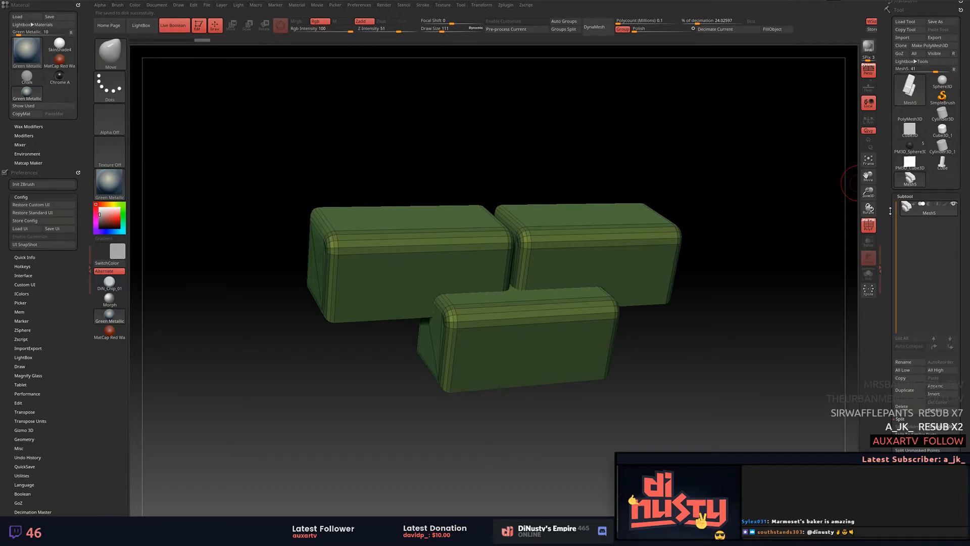
{"action": "left_click_drag", "start_coordinate": [885, 188], "coordinate": [892, 118]}
{"action": "left_click_drag", "start_coordinate": [912, 382], "coordinate": [912, 372]}
{"action": "left_click", "coordinate": [909, 350]}
{"action": "left_click", "coordinate": [917, 107]}
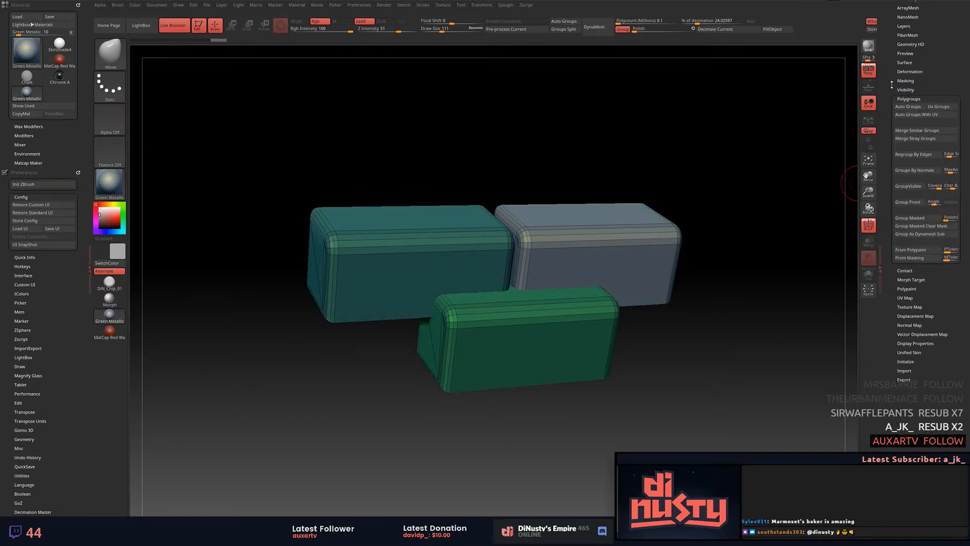
Separate the blocks into individual subtools with Groups Split and accept the non-undoable operation.
{"action": "left_click_drag", "start_coordinate": [889, 78], "coordinate": [893, 202]}
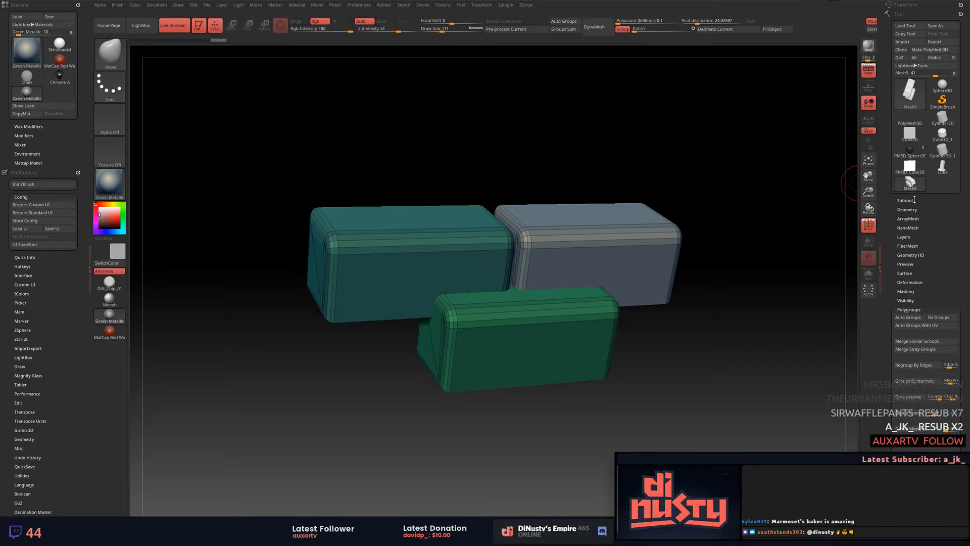
{"action": "left_click", "coordinate": [908, 200]}
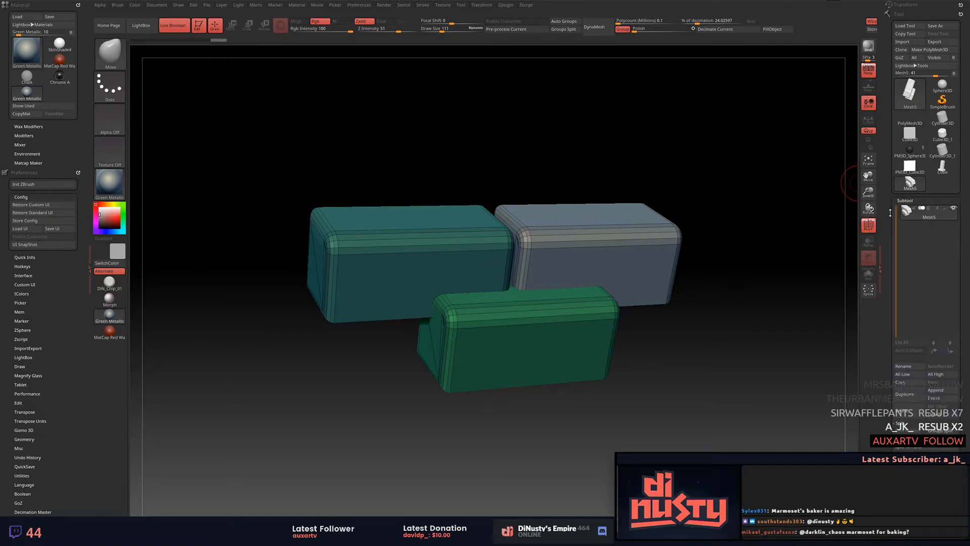
{"action": "left_click_drag", "start_coordinate": [889, 211], "coordinate": [885, 162]}
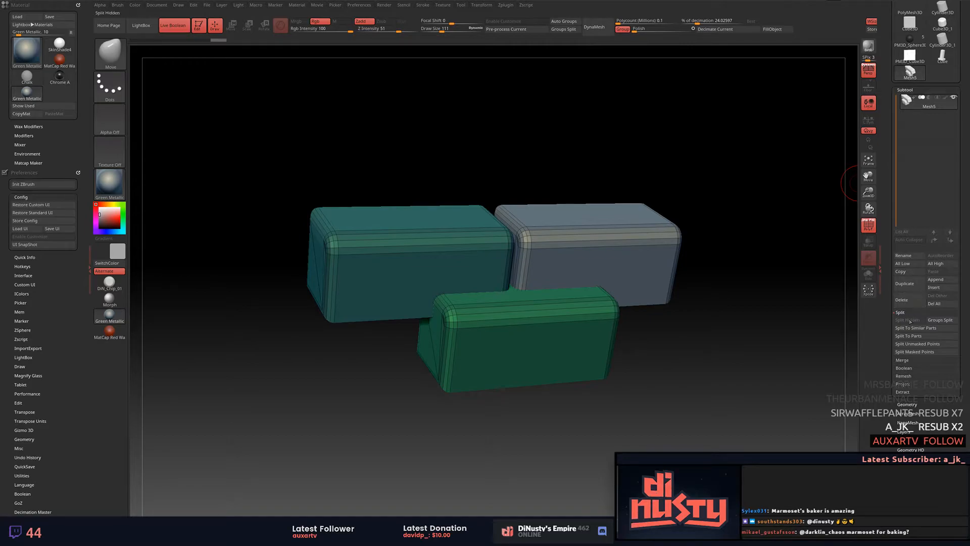
{"action": "left_click", "coordinate": [941, 320]}
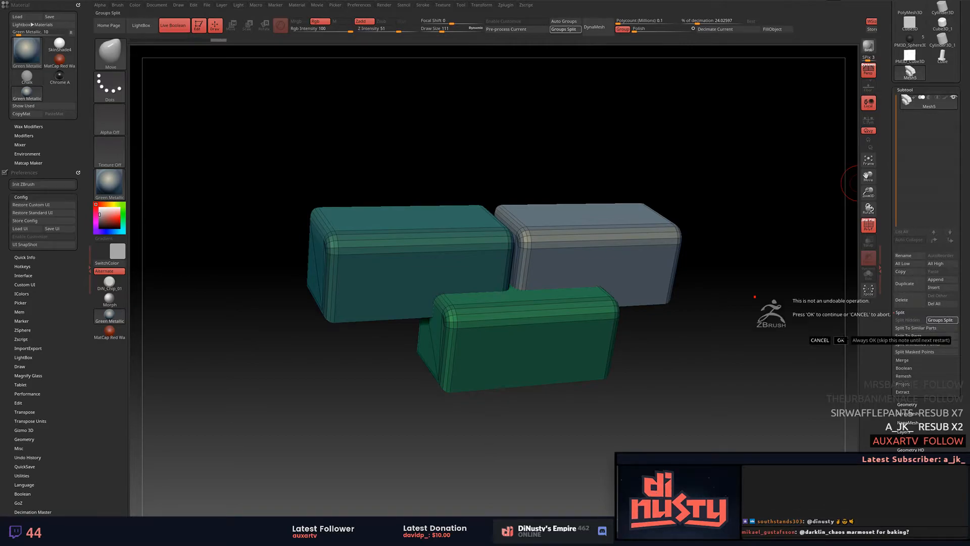
{"action": "left_click", "coordinate": [841, 340]}
Make each of the three split blocks the active subtool in turn, from the list and directly on the model, ending on Mesh5.
{"action": "left_click", "coordinate": [911, 120]}
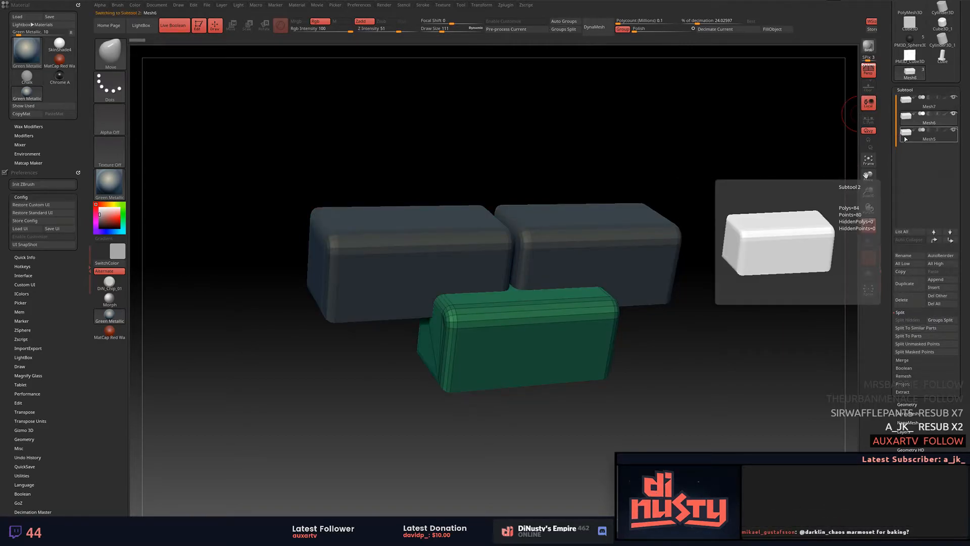
{"action": "left_click", "coordinate": [905, 138]}
{"action": "left_click", "coordinate": [470, 248], "text": "alt"}
{"action": "left_click", "coordinate": [553, 255], "text": "alt"}
{"action": "left_click", "coordinate": [467, 255], "text": "alt"}
{"action": "left_click", "coordinate": [472, 319], "text": "alt"}
{"action": "left_click", "coordinate": [434, 268], "text": "alt"}
{"action": "left_click", "coordinate": [535, 247], "text": "alt"}
{"action": "left_click", "coordinate": [467, 255], "text": "alt"}
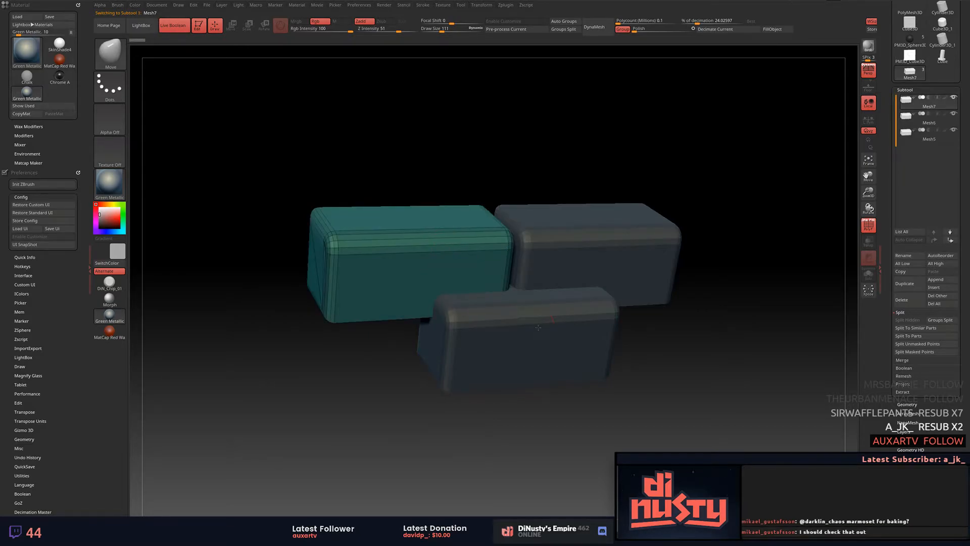
{"action": "left_click", "coordinate": [531, 317], "text": "alt"}
{"action": "key", "text": "b"}
{"action": "key", "text": "s"}
{"action": "left_click", "coordinate": [580, 276], "text": "alt"}
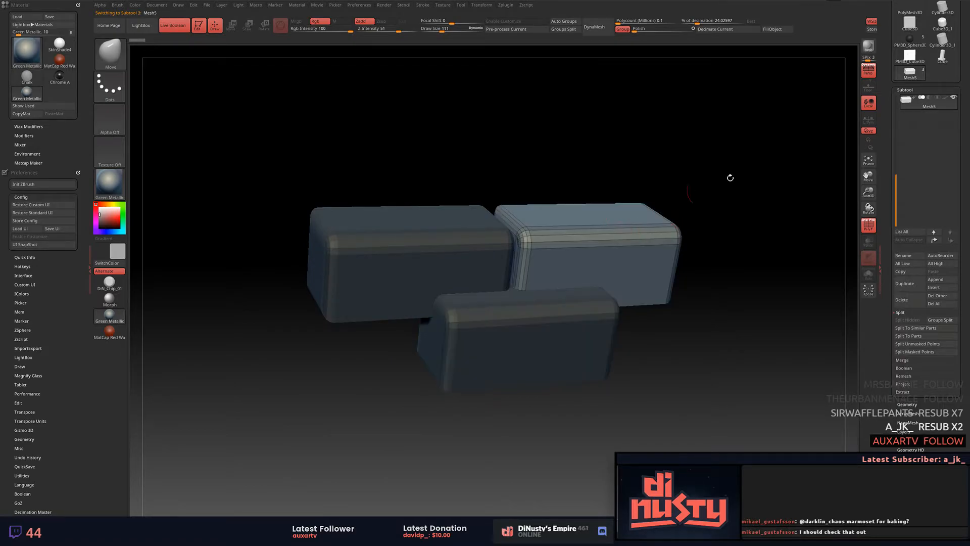
Hide every block except the active one, and change the active block through the quick subtool picker.
{"action": "left_click", "coordinate": [953, 97]}
{"action": "left_click_drag", "start_coordinate": [702, 163], "coordinate": [698, 180], "text": "alt"}
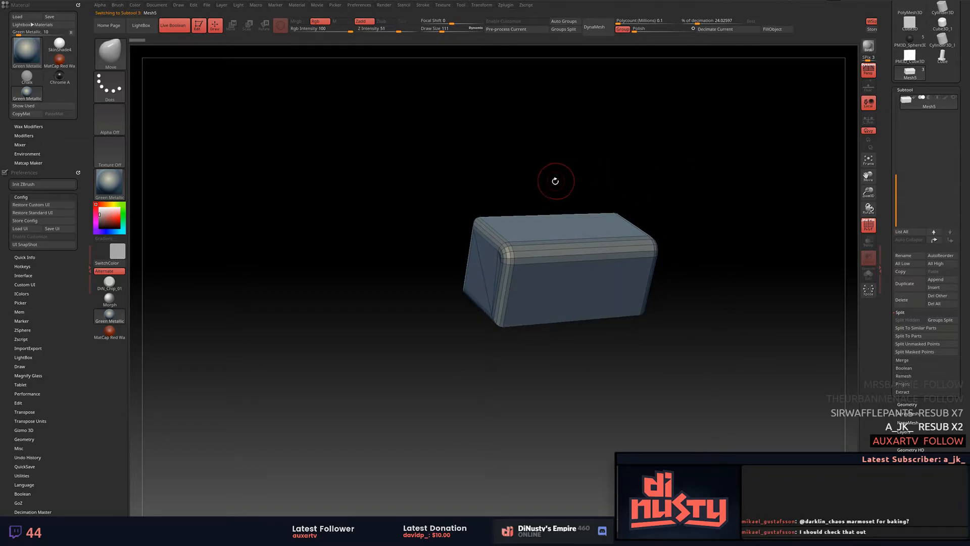
{"action": "key", "text": "n"}
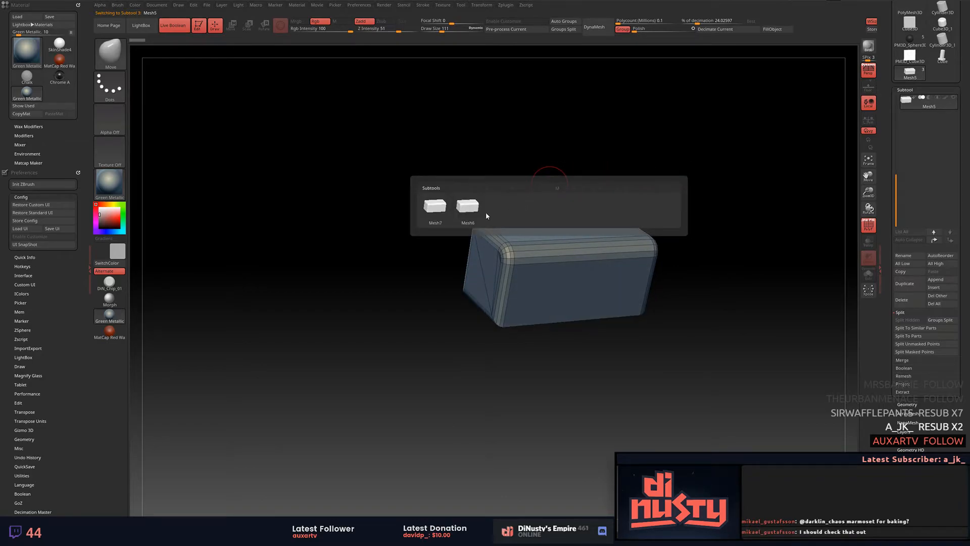
{"action": "left_click", "coordinate": [444, 214]}
{"action": "key", "text": "n"}
{"action": "left_click", "coordinate": [363, 255]}
{"action": "key", "text": "n"}
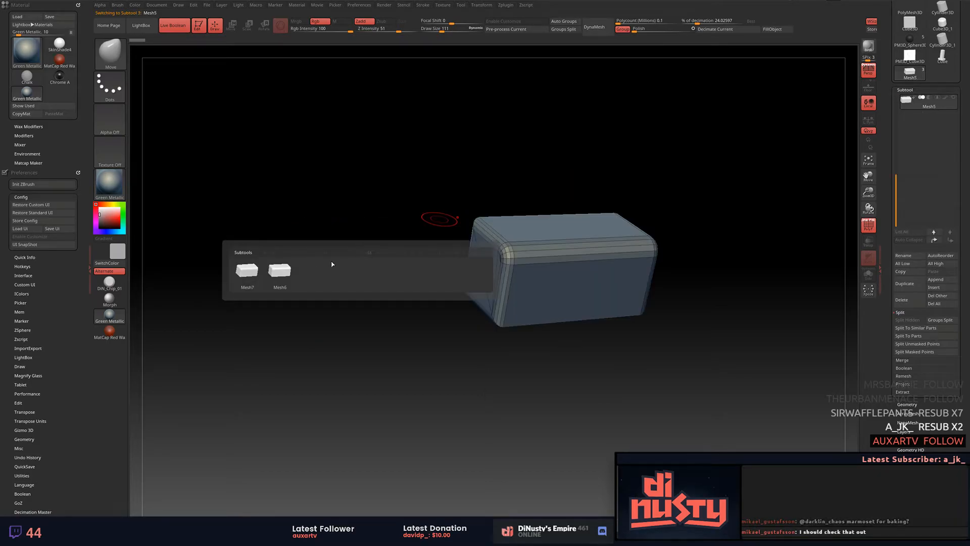
{"action": "left_click", "coordinate": [248, 273]}
{"action": "key", "text": "n"}
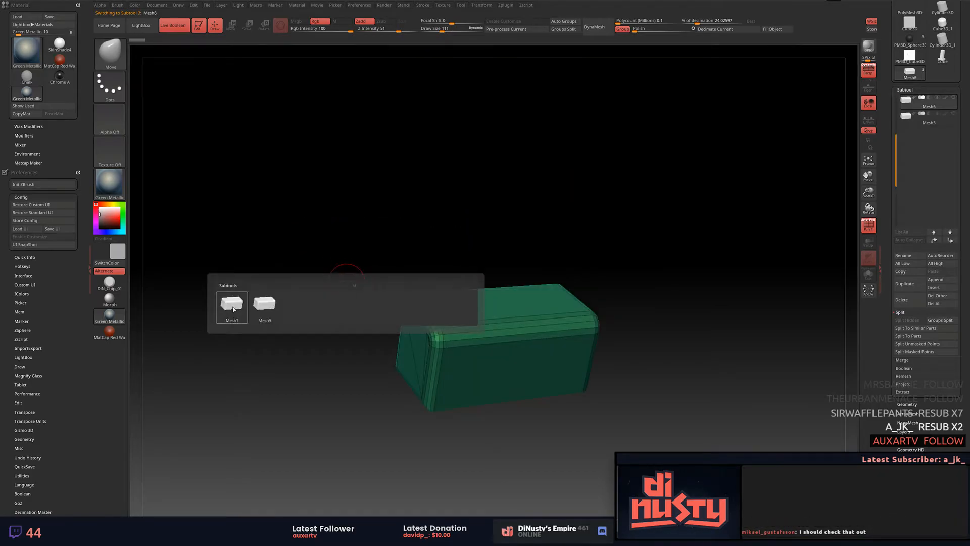
{"action": "left_click_drag", "start_coordinate": [627, 152], "coordinate": [711, 175]}
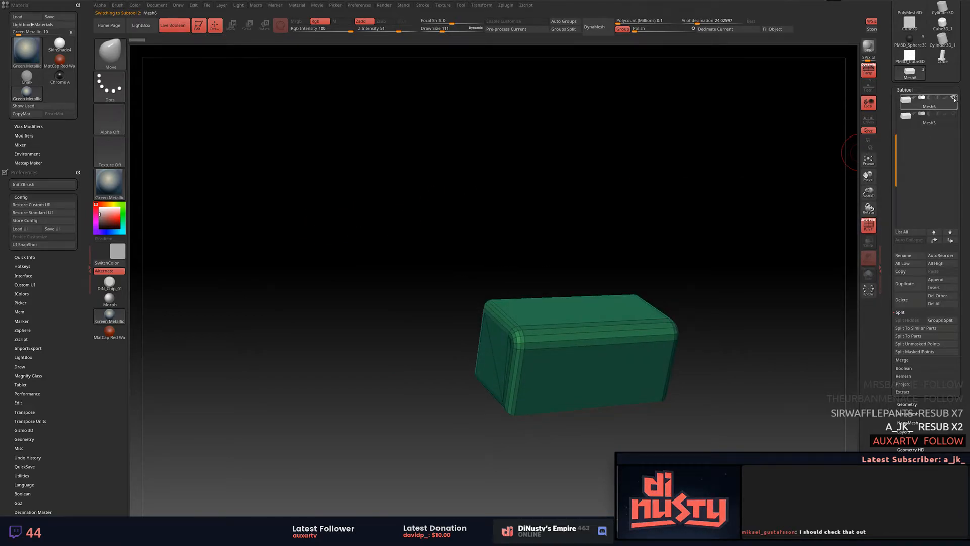
Activate Mesh7, unhide all the blocks, and select the front block Mesh6 in a straight front view.
{"action": "left_click", "coordinate": [895, 97]}
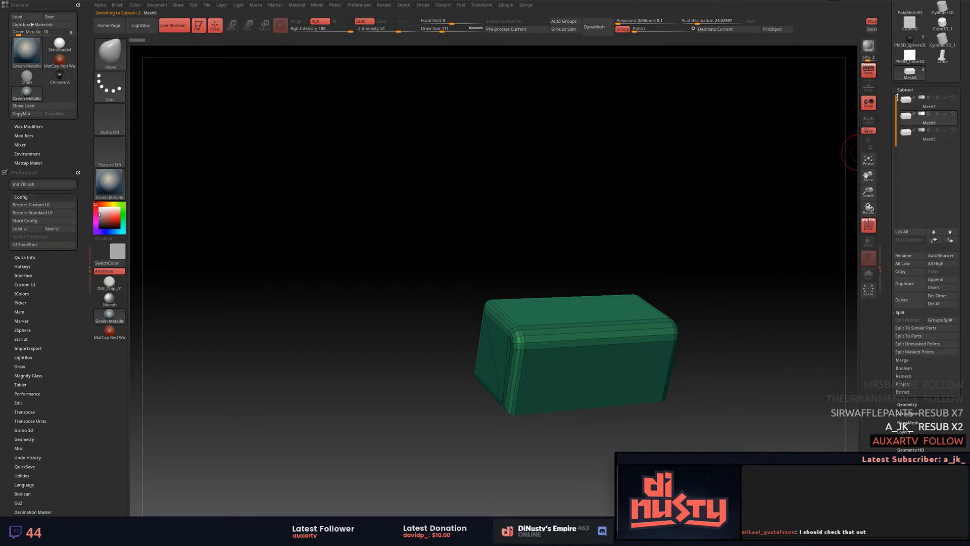
{"action": "left_click", "coordinate": [953, 99]}
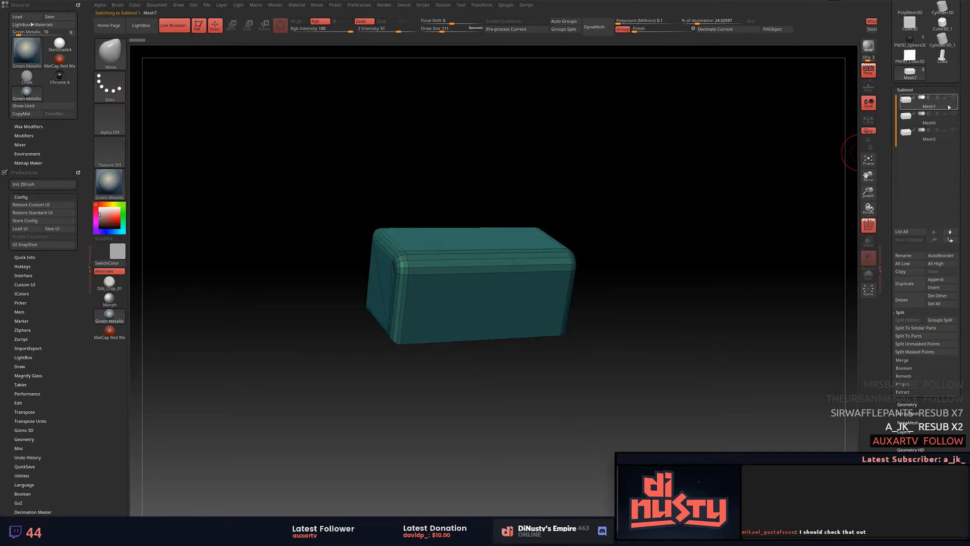
{"action": "left_click", "coordinate": [953, 99]}
{"action": "left_click_drag", "start_coordinate": [723, 112], "coordinate": [682, 152]}
{"action": "left_click", "coordinate": [642, 268], "text": "alt"}
{"action": "left_click", "coordinate": [606, 354], "text": "alt"}
{"action": "left_click_drag", "start_coordinate": [770, 273], "coordinate": [728, 112]}
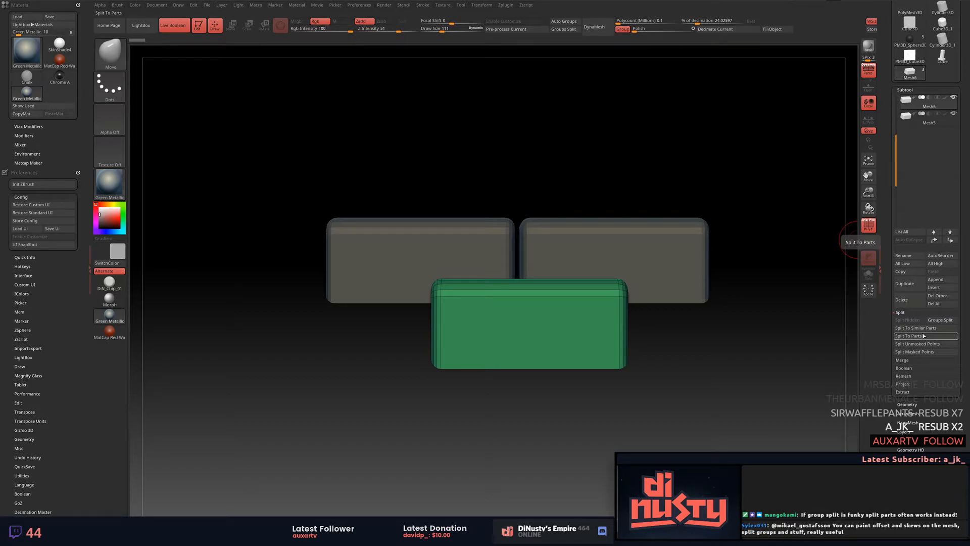
Read the Split To Parts help, and send the unsplit blocks from Modo to ZBrush with GoZ again.
{"action": "key", "text": "ctrl"}
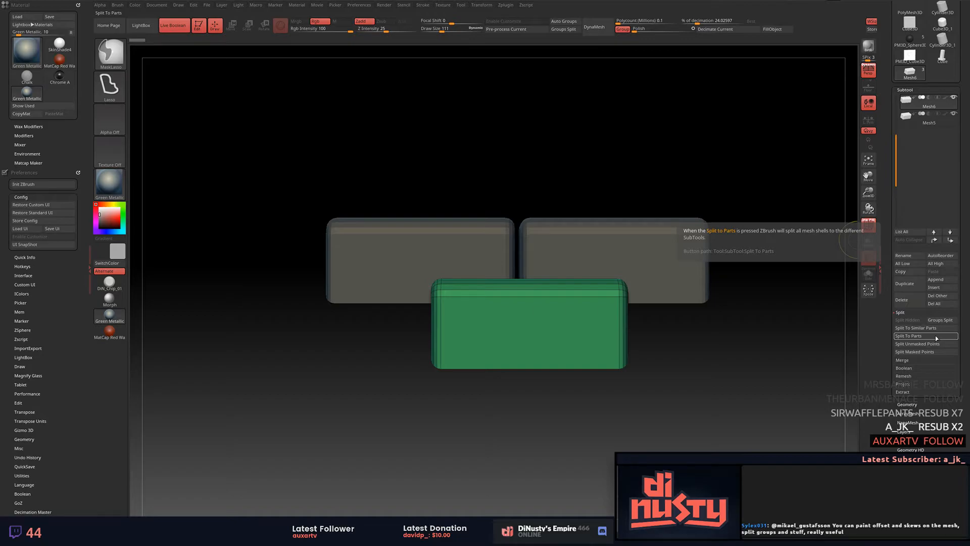
{"action": "left_click_drag", "start_coordinate": [762, 331], "coordinate": [772, 350], "text": "alt"}
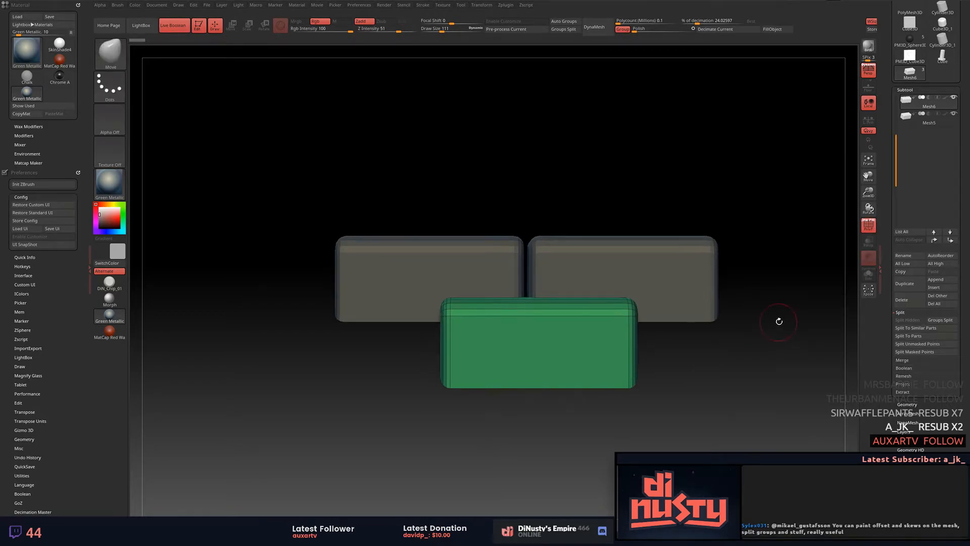
{"action": "left_click", "coordinate": [917, 61]}
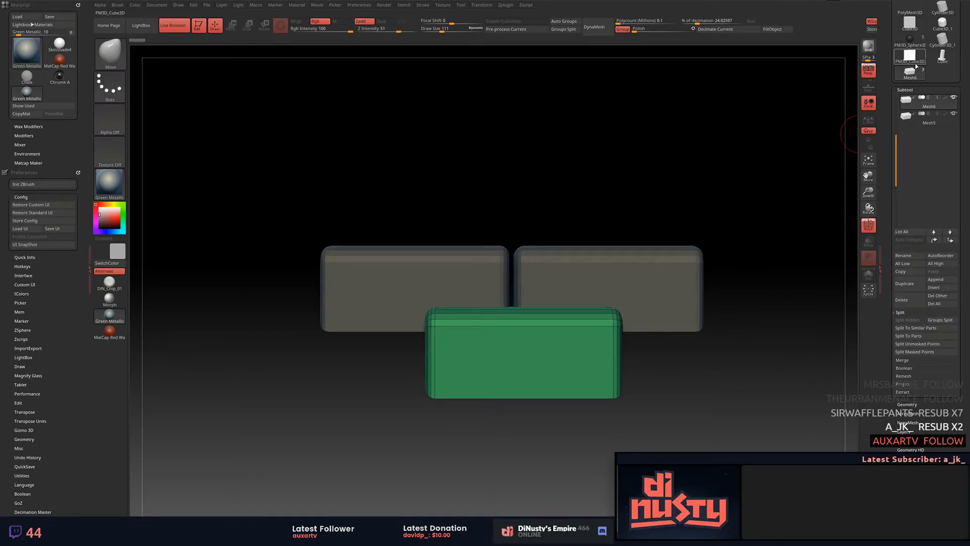
{"action": "left_click", "coordinate": [942, 58]}
{"action": "key", "text": "alt+Tab"}
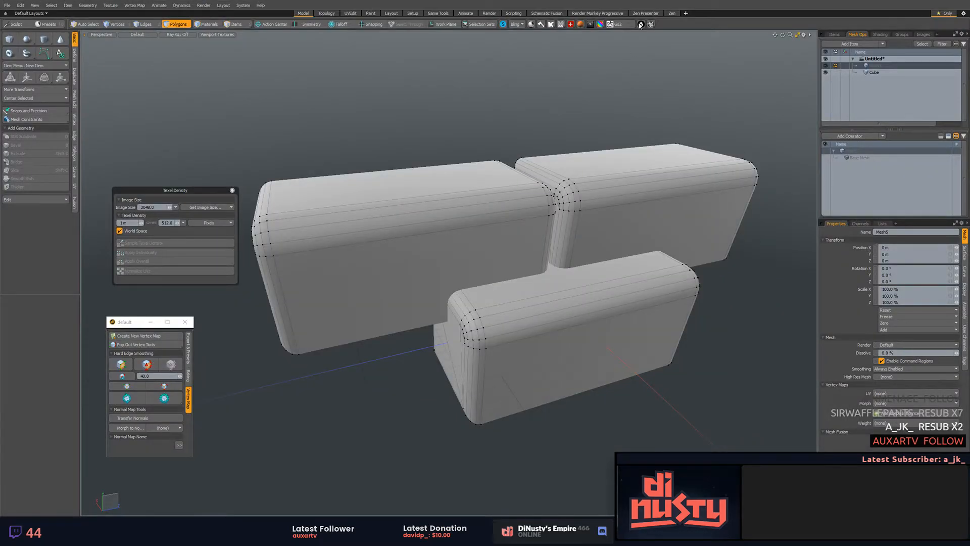
{"action": "left_click", "coordinate": [620, 24]}
{"action": "left_click_drag", "start_coordinate": [631, 181], "coordinate": [748, 206]}
Divide the resent mesh into one subtool per shell with Split To Parts and accept the non-undoable operation.
{"action": "left_click", "coordinate": [933, 337]}
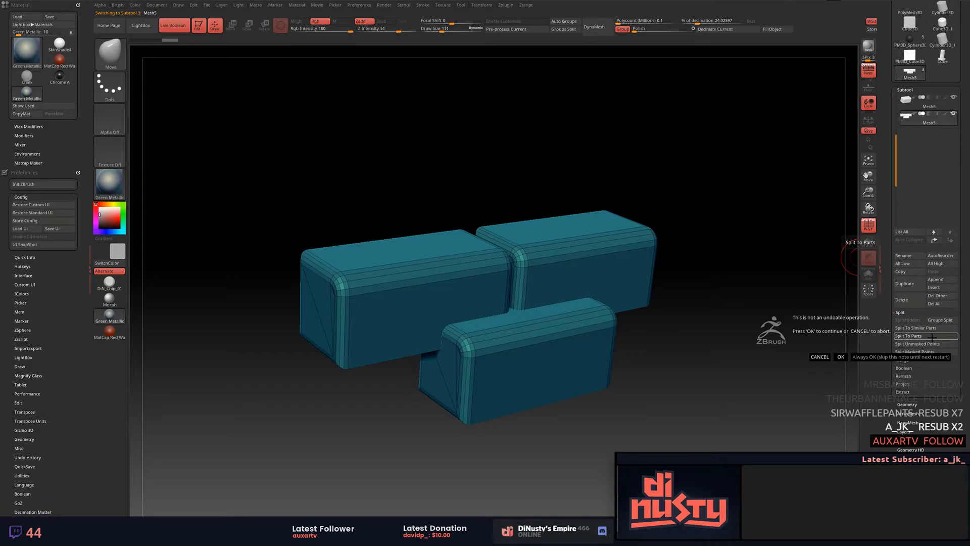
{"action": "left_click", "coordinate": [840, 356]}
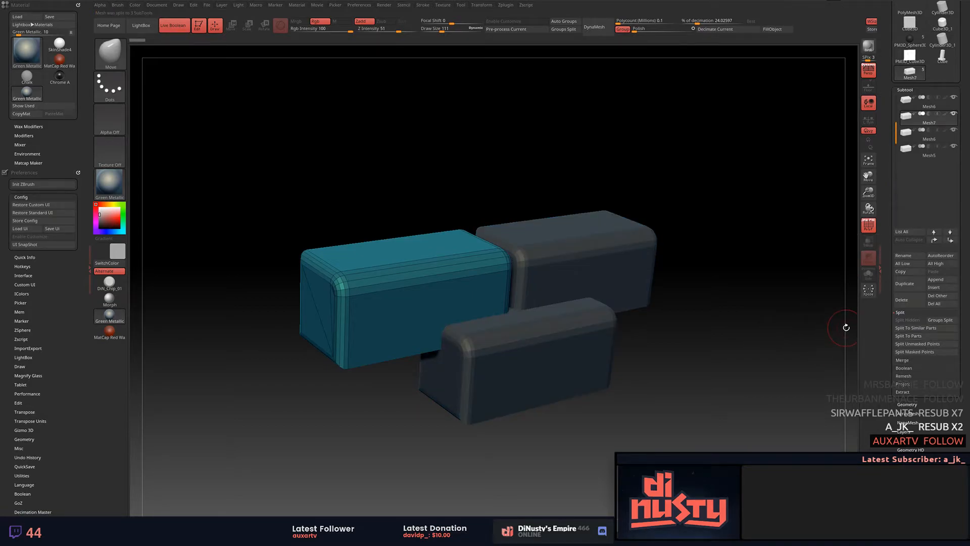
{"action": "left_click_drag", "start_coordinate": [896, 114], "coordinate": [901, 88]}
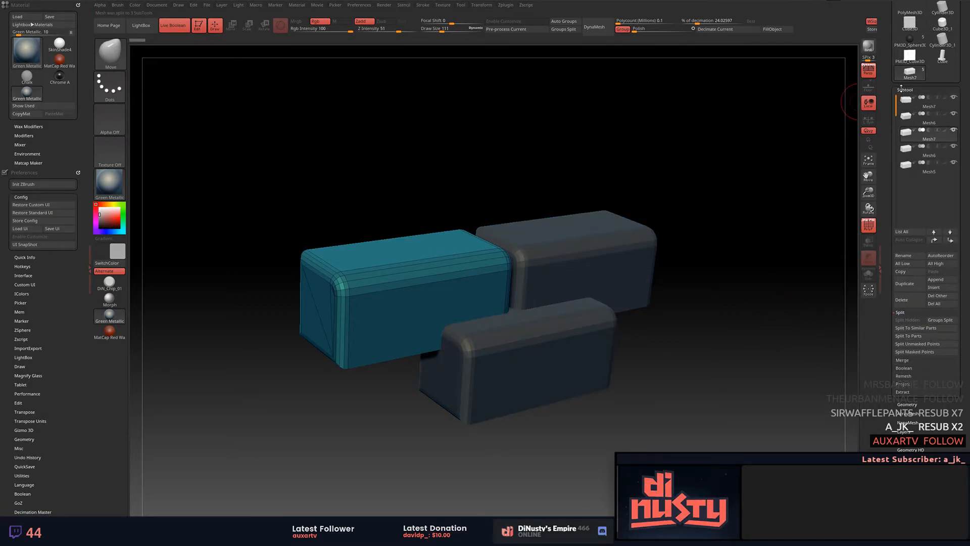
Go through the old and new block subtools in the list and compare them on the model, ending on the first Mesh7.
{"action": "left_click", "coordinate": [904, 149]}
{"action": "left_click", "coordinate": [902, 124]}
{"action": "left_click", "coordinate": [904, 101]}
{"action": "left_click", "coordinate": [905, 118]}
{"action": "left_click", "coordinate": [905, 101]}
{"action": "left_click_drag", "start_coordinate": [783, 155], "coordinate": [744, 151]}
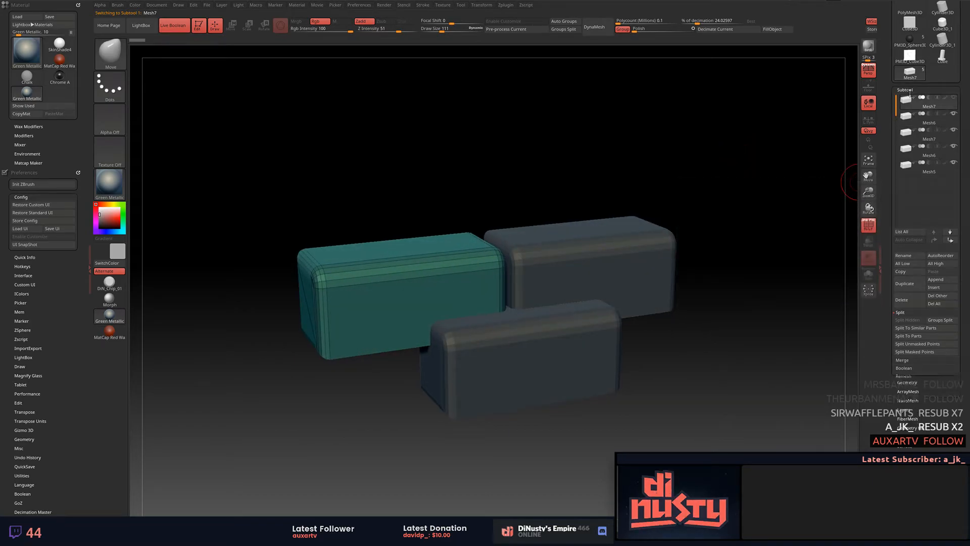
{"action": "left_click", "coordinate": [907, 89]}
{"action": "left_click", "coordinate": [908, 89]}
{"action": "mouse_move", "coordinate": [748, 161]}
{"action": "left_mouse_down"}
{"action": "mouse_move", "coordinate": [736, 152]}
{"action": "mouse_move", "coordinate": [732, 165]}
{"action": "mouse_move", "coordinate": [740, 153]}
{"action": "left_mouse_up"}
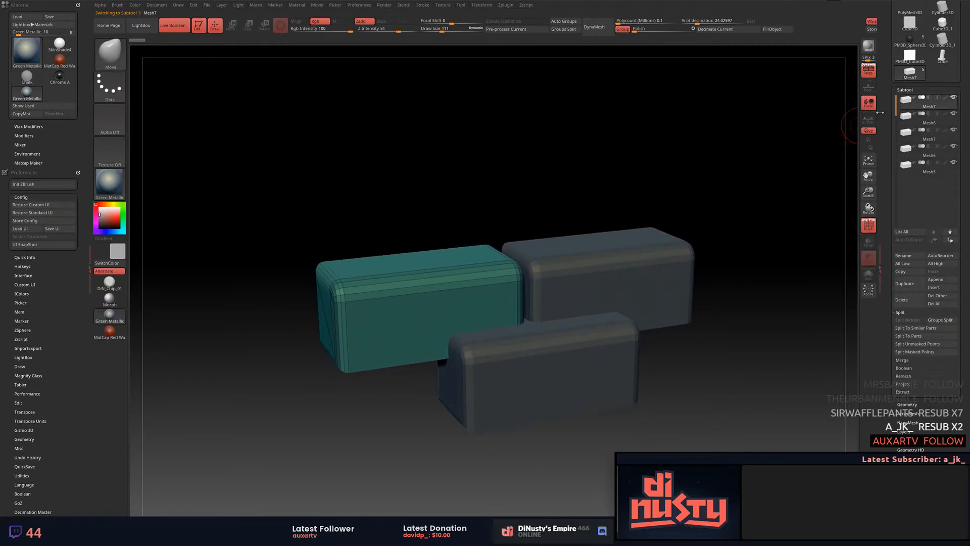
{"action": "mouse_move", "coordinate": [669, 184]}
{"action": "left_mouse_down", "text": "alt"}
{"action": "mouse_move", "coordinate": [721, 180]}
{"action": "mouse_move", "coordinate": [637, 188]}
{"action": "left_mouse_up", "text": "alt"}
{"action": "key", "text": "w"}
{"action": "key", "text": "q"}
{"action": "left_click_drag", "start_coordinate": [623, 238], "coordinate": [653, 248]}
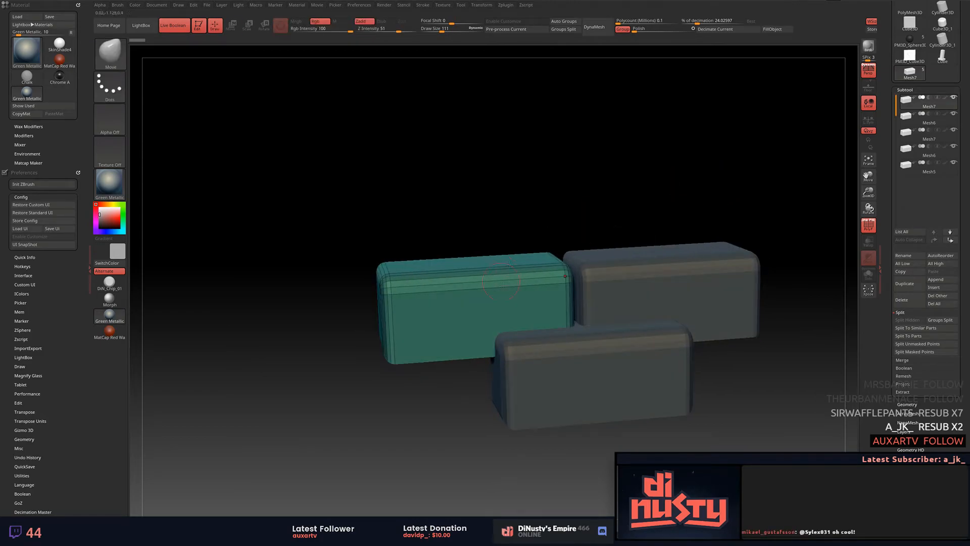
{"action": "left_click_drag", "start_coordinate": [537, 239], "coordinate": [578, 225]}
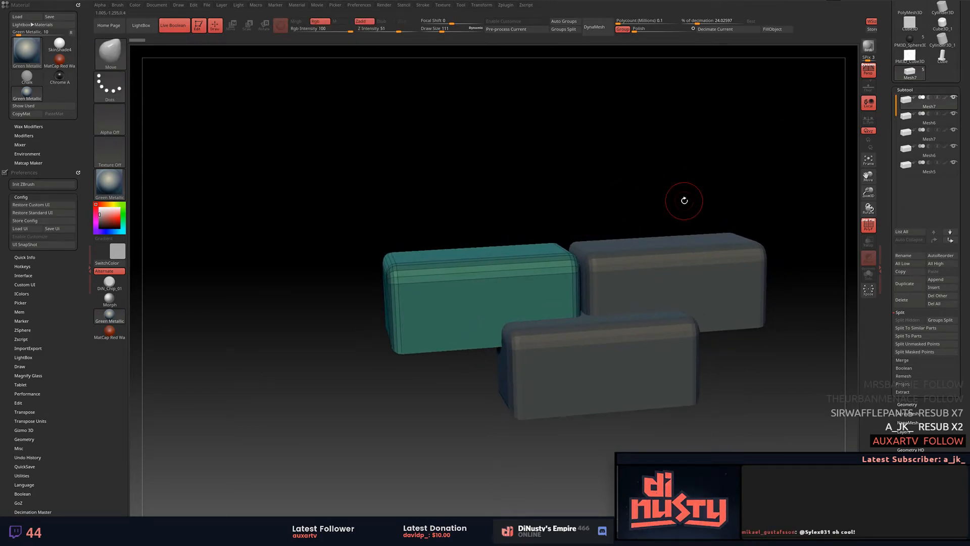
Switch to Modo, select the whole rear left block, move it up above the other two, and resend the mesh to ZBrush with GoZ.
{"action": "key", "text": "alt+Tab"}
{"action": "key", "text": "5"}
{"action": "left_click", "coordinate": [499, 184]}
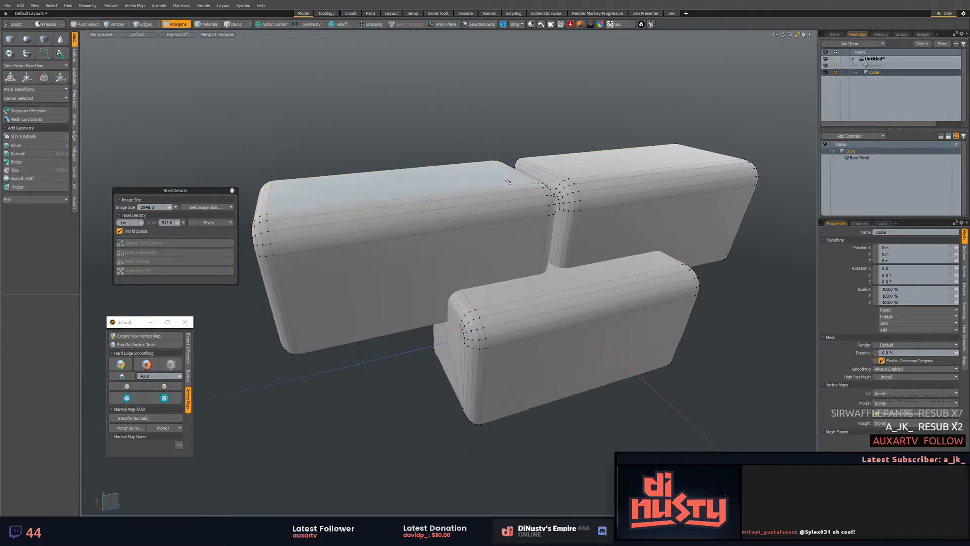
{"action": "key", "text": "3"}
{"action": "double_click", "coordinate": [508, 184]}
{"action": "key", "text": "w"}
{"action": "left_click_drag", "start_coordinate": [518, 212], "coordinate": [486, 197], "text": "alt"}
{"action": "left_click_drag", "start_coordinate": [442, 234], "coordinate": [575, 104]}
{"action": "left_click_drag", "start_coordinate": [625, 104], "coordinate": [678, 148], "text": "alt+shift"}
{"action": "left_click", "coordinate": [611, 24]}
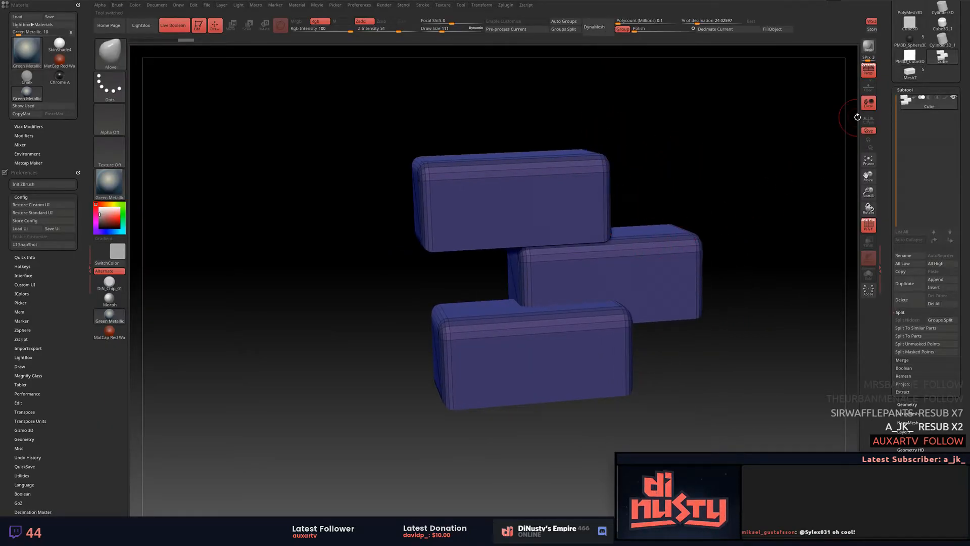
Divide the resent Cube into one subtool per block with Split To Parts, and select the lowest front block.
{"action": "left_click_drag", "start_coordinate": [825, 148], "coordinate": [856, 139]}
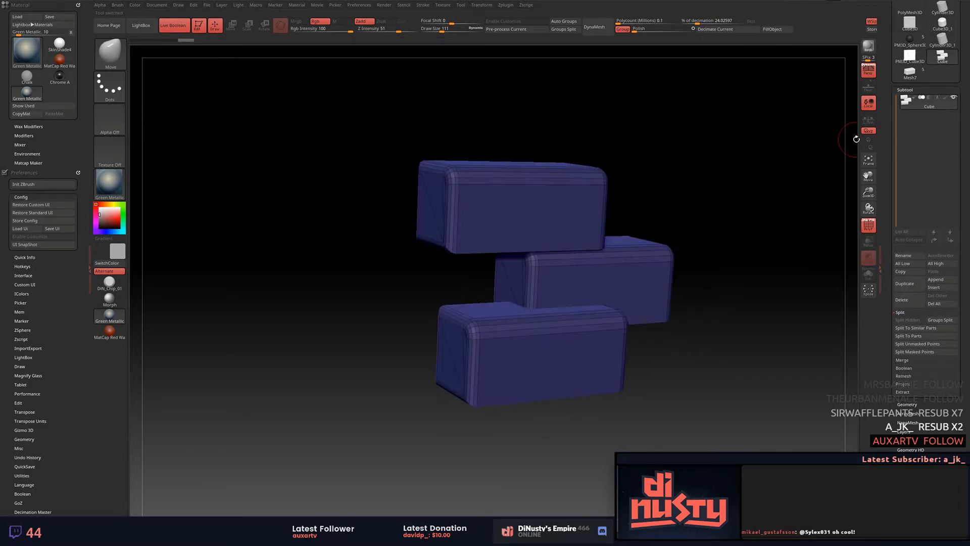
{"action": "left_click", "coordinate": [932, 342]}
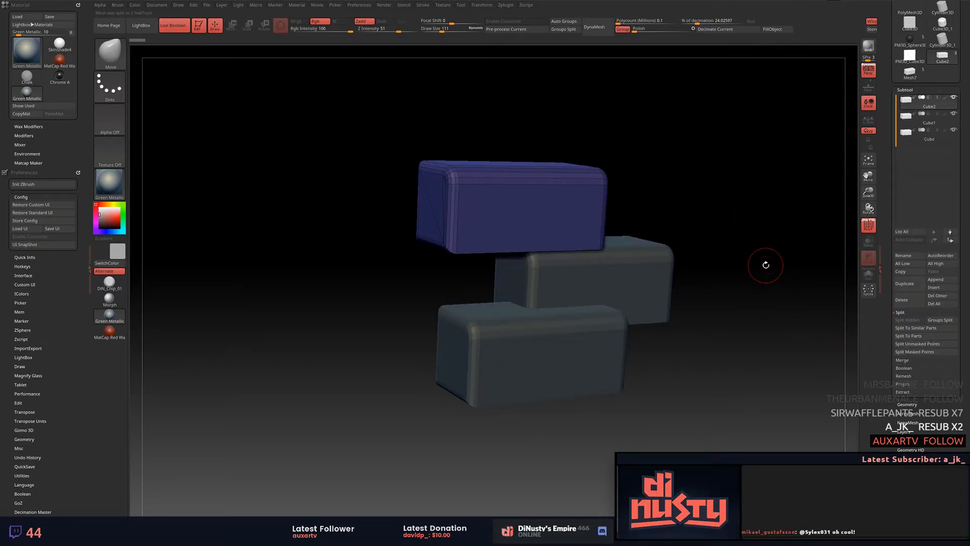
{"action": "left_click_drag", "start_coordinate": [766, 265], "coordinate": [722, 267]}
{"action": "left_click", "coordinate": [642, 283], "text": "alt"}
{"action": "left_click", "coordinate": [575, 349], "text": "alt"}
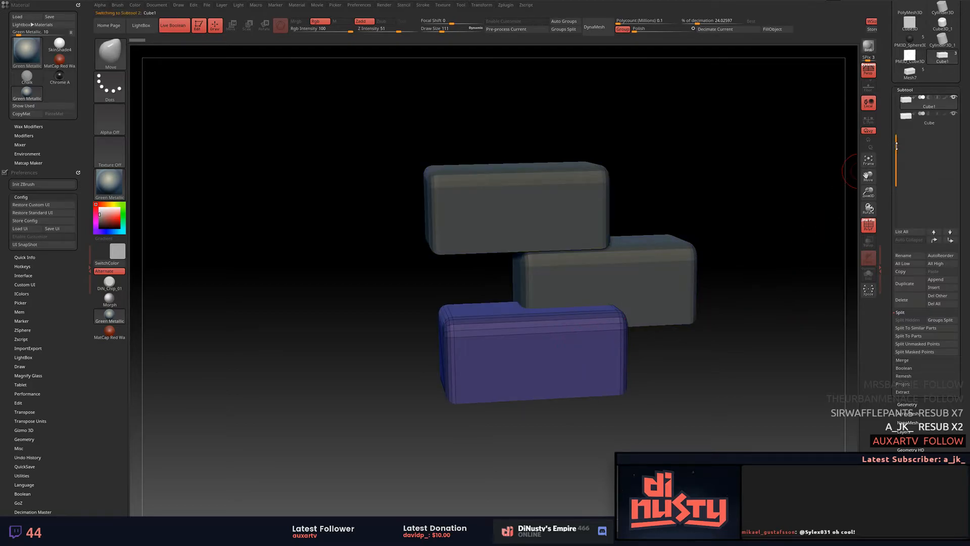
{"action": "left_click_drag", "start_coordinate": [808, 178], "coordinate": [751, 187]}
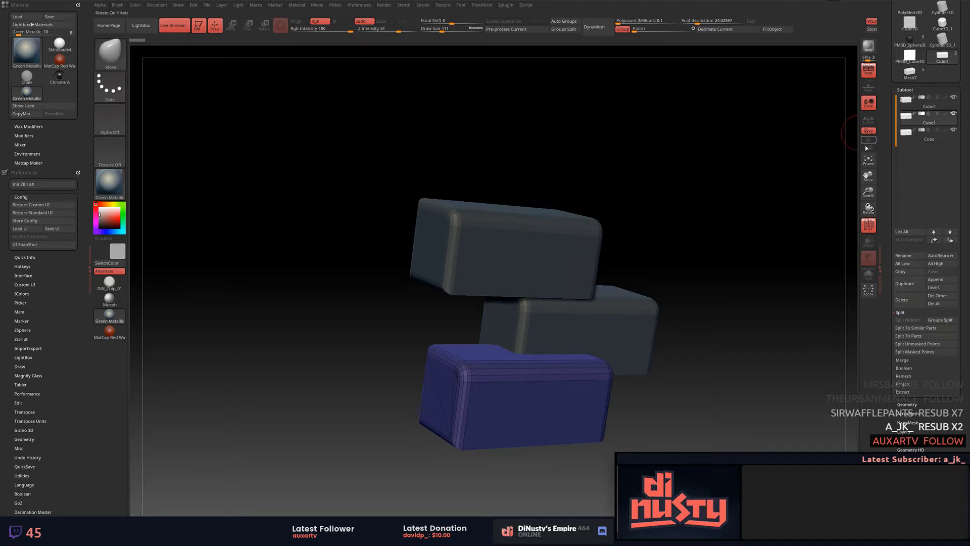
{"action": "left_click_drag", "start_coordinate": [756, 130], "coordinate": [706, 116]}
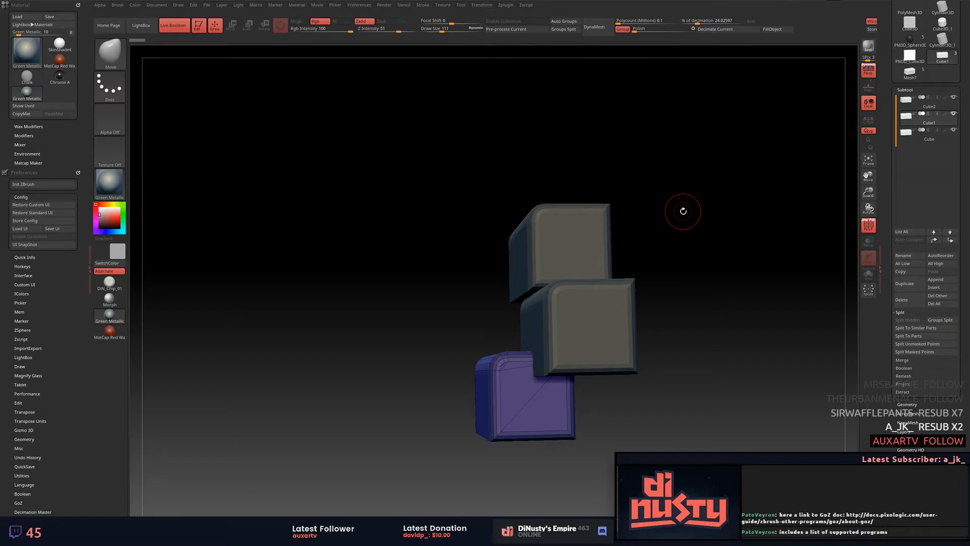
Switch to Spotify, skip to the following track, and return to ZBrush.
{"action": "left_click_drag", "start_coordinate": [680, 147], "coordinate": [724, 184]}
{"action": "key", "text": "alt+Tab"}
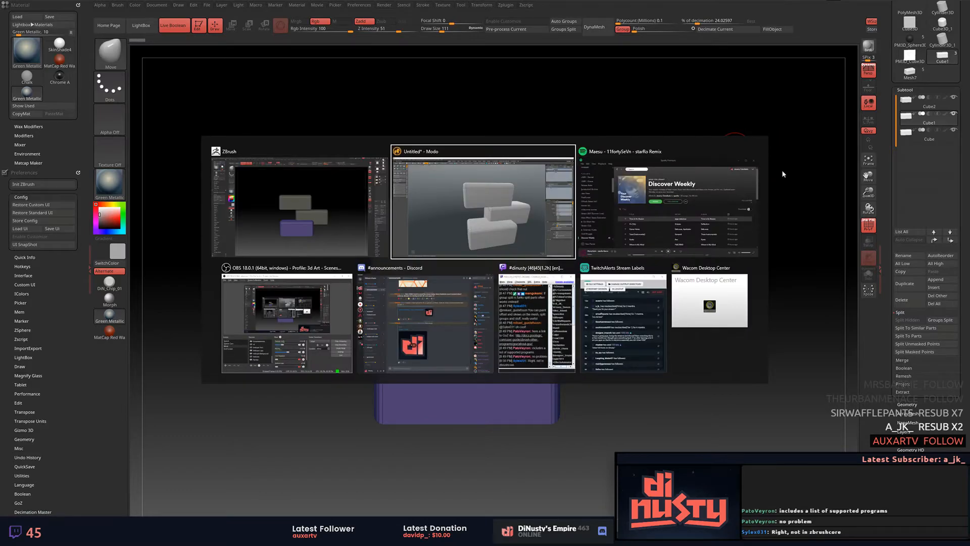
{"action": "left_click", "coordinate": [699, 200]}
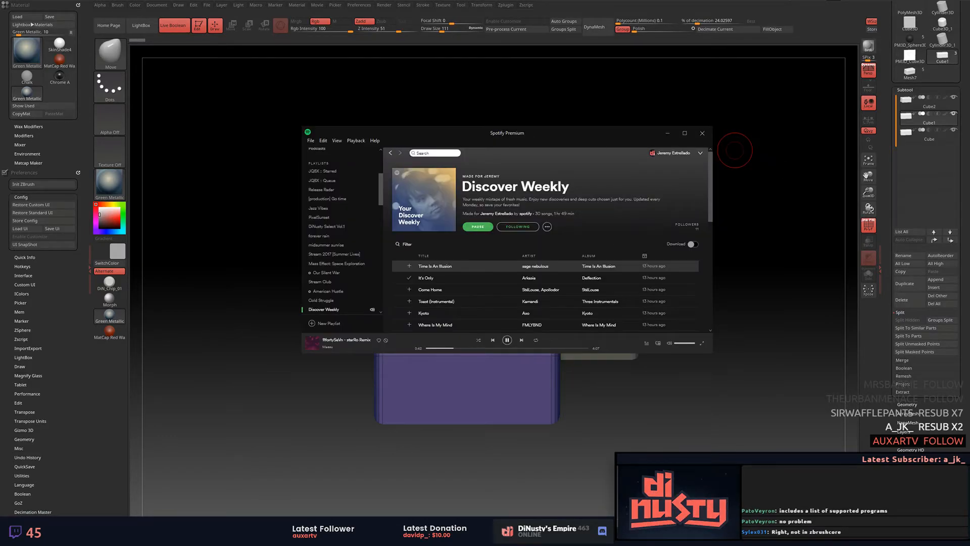
{"action": "left_click", "coordinate": [520, 343]}
{"action": "left_click", "coordinate": [696, 396]}
Switch the active subtool back and forth among the three blocks in a straight front view, ending on the middle block.
{"action": "left_click_drag", "start_coordinate": [695, 396], "coordinate": [574, 335]}
{"action": "left_click", "coordinate": [573, 334], "text": "alt"}
{"action": "left_click_drag", "start_coordinate": [657, 203], "coordinate": [700, 256]}
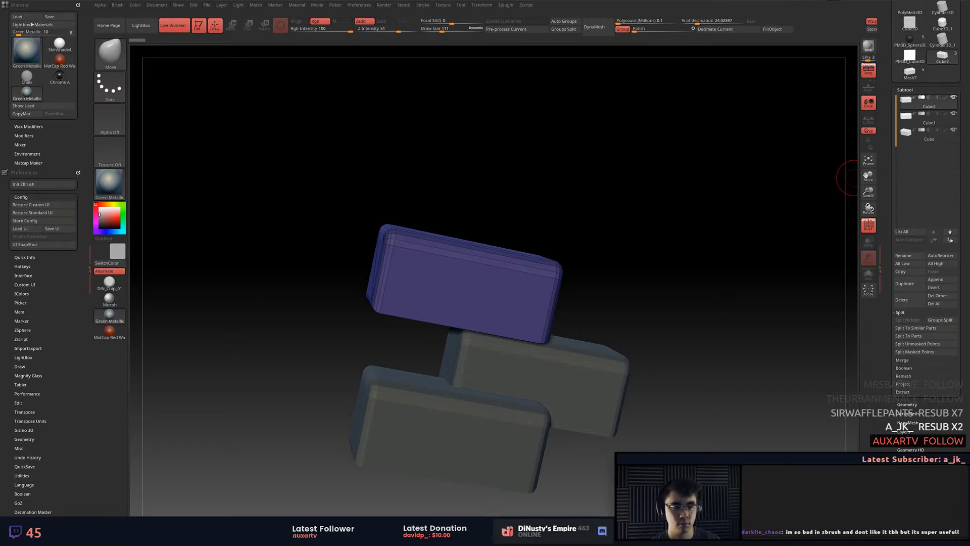
{"action": "left_click_drag", "start_coordinate": [689, 206], "coordinate": [682, 130], "text": "shift"}
{"action": "left_click", "coordinate": [615, 308], "text": "alt"}
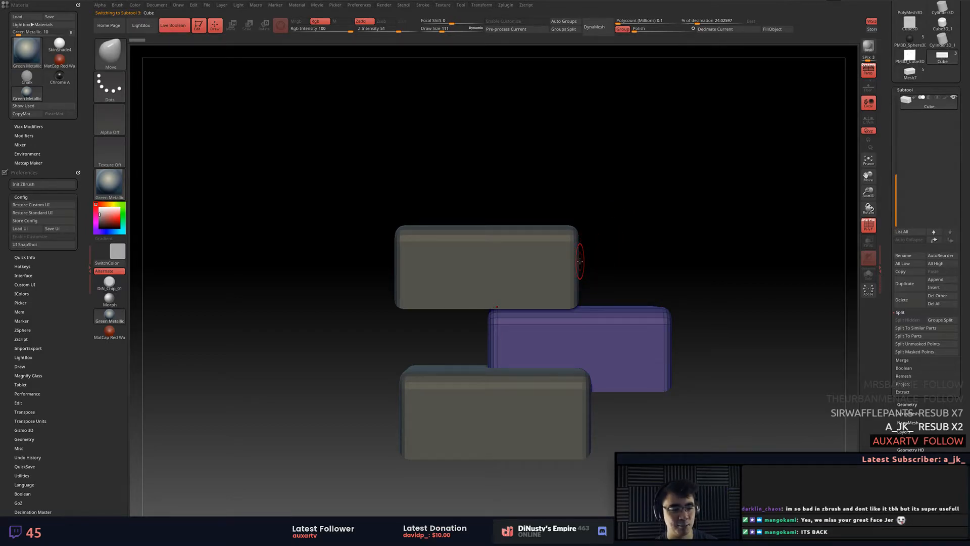
{"action": "left_click", "coordinate": [563, 271], "text": "alt"}
{"action": "left_click", "coordinate": [603, 348], "text": "alt"}
{"action": "left_click", "coordinate": [541, 406], "text": "alt"}
{"action": "left_click", "coordinate": [606, 351], "text": "alt"}
{"action": "left_click", "coordinate": [541, 278], "text": "alt"}
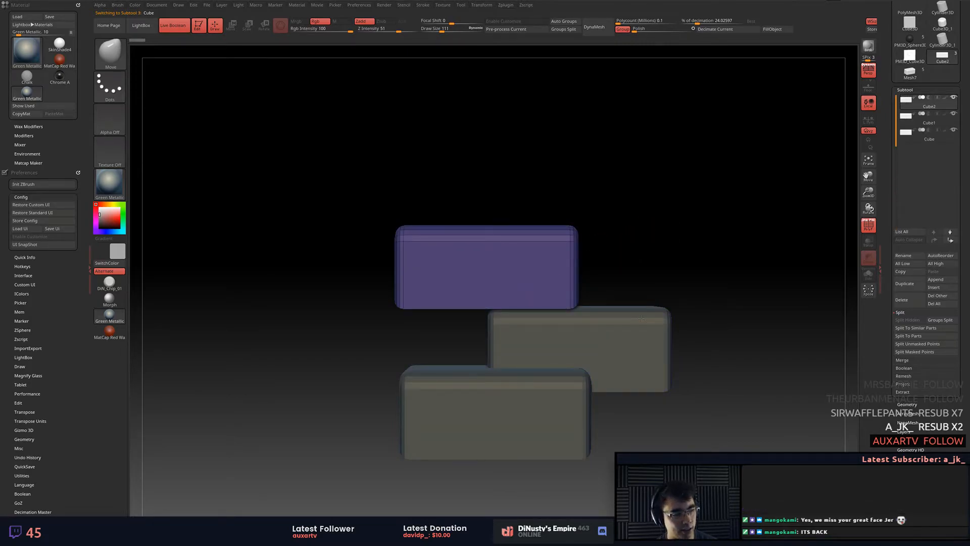
{"action": "left_click", "coordinate": [642, 319], "text": "alt"}
{"action": "left_click_drag", "start_coordinate": [637, 276], "coordinate": [627, 258]}
{"action": "left_click_drag", "start_coordinate": [686, 250], "coordinate": [705, 163]}
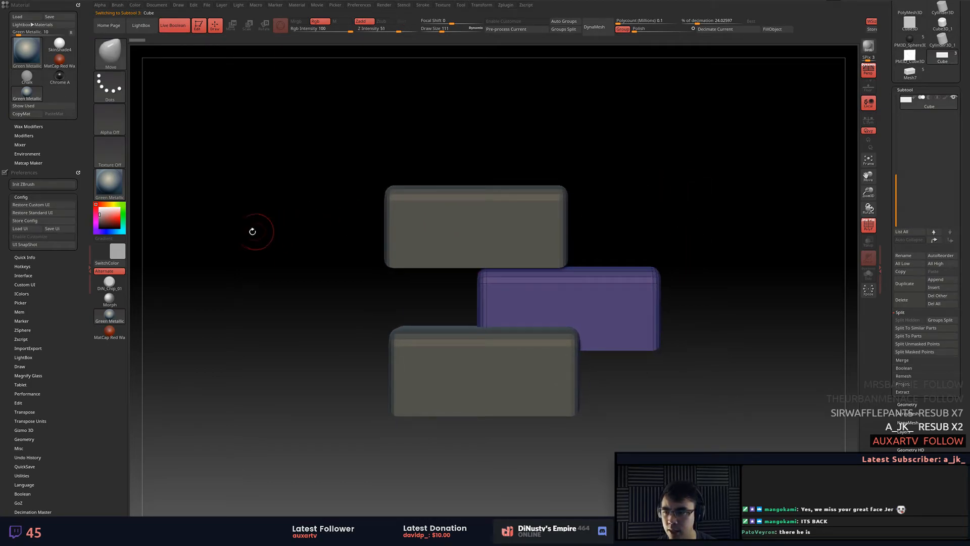
{"action": "left_click_drag", "start_coordinate": [82, 287], "coordinate": [85, 214]}
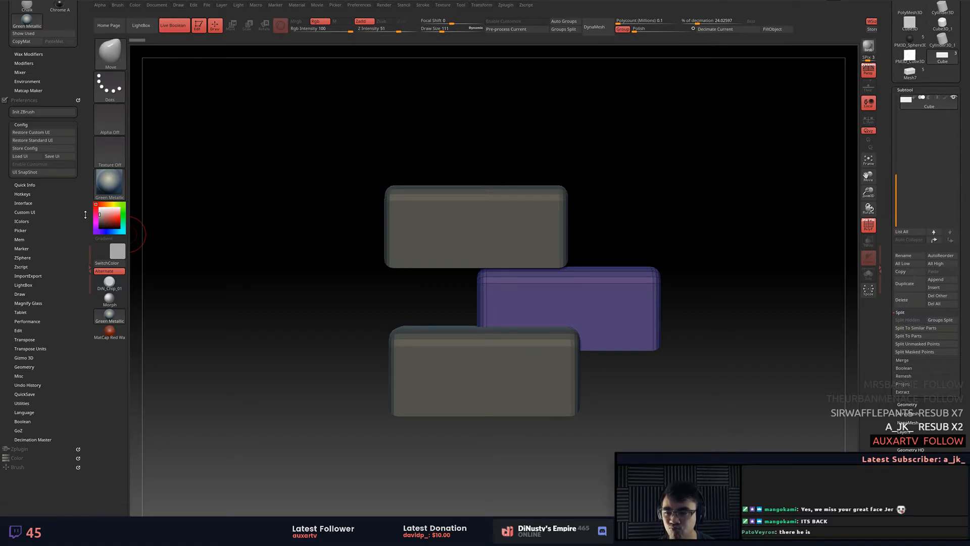
{"action": "left_click_drag", "start_coordinate": [86, 214], "coordinate": [91, 246]}
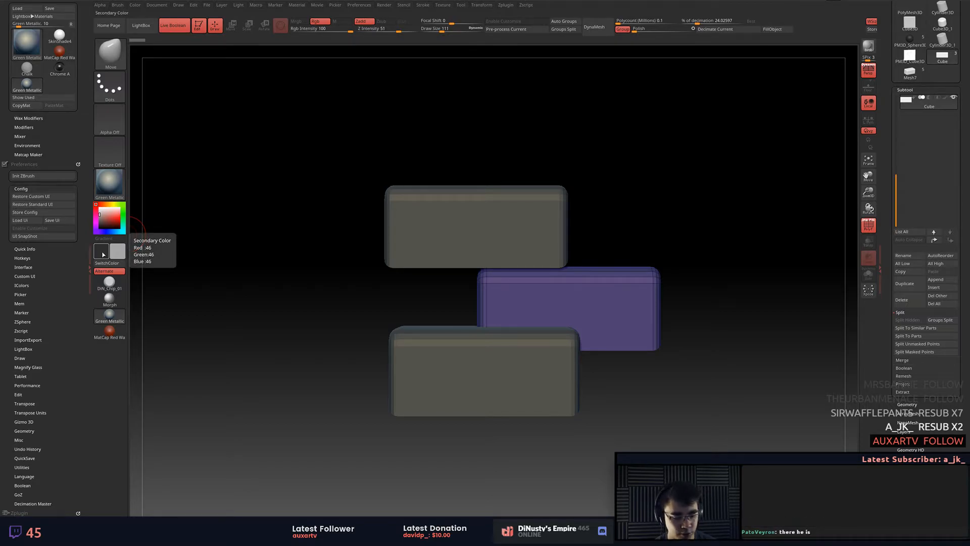
{"action": "mouse_move", "coordinate": [278, 232]}
{"action": "left_mouse_down"}
{"action": "mouse_move", "coordinate": [271, 249]}
{"action": "mouse_move", "coordinate": [284, 247]}
{"action": "left_mouse_up"}
Open the Temple Main project from the Unity project launcher.
{"action": "key", "text": "alt+Tab"}
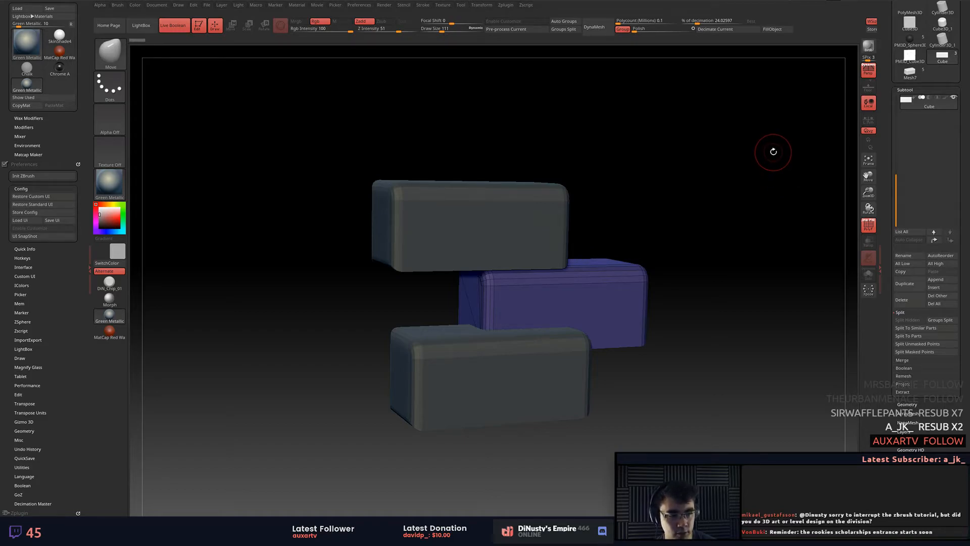
{"action": "left_click_drag", "start_coordinate": [769, 147], "coordinate": [763, 145]}
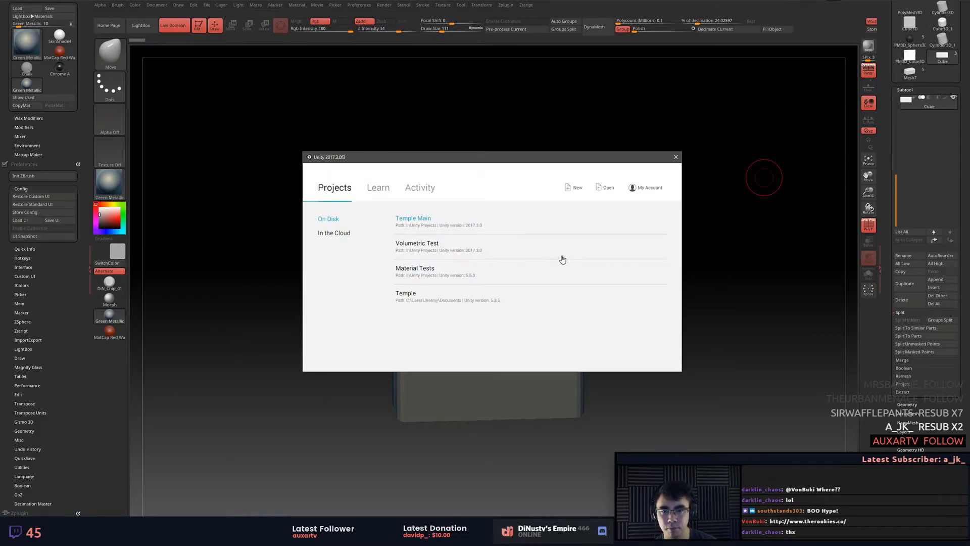
{"action": "left_click", "coordinate": [497, 220]}
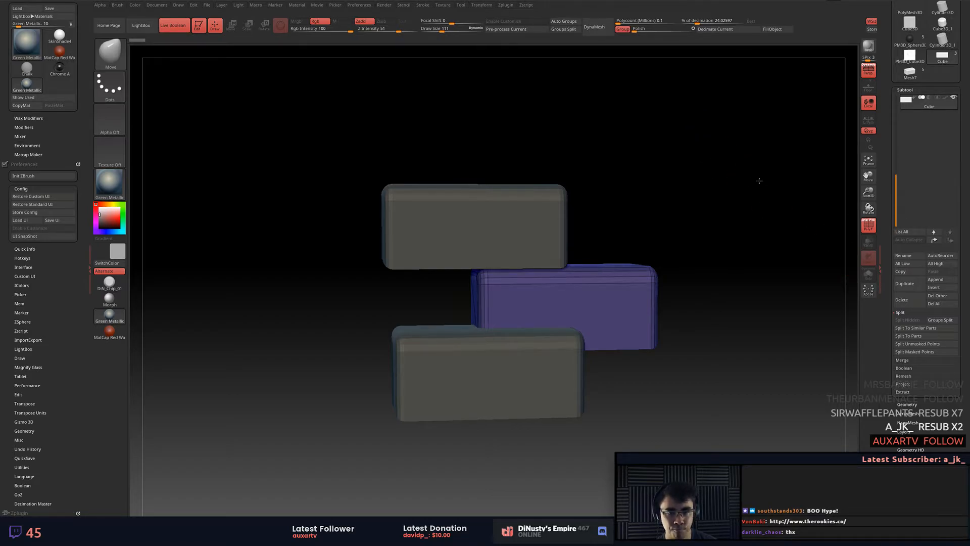
Look over the stacked blocks, check on the loading Unity editor, and return to ZBrush.
{"action": "left_click_drag", "start_coordinate": [732, 216], "coordinate": [705, 203]}
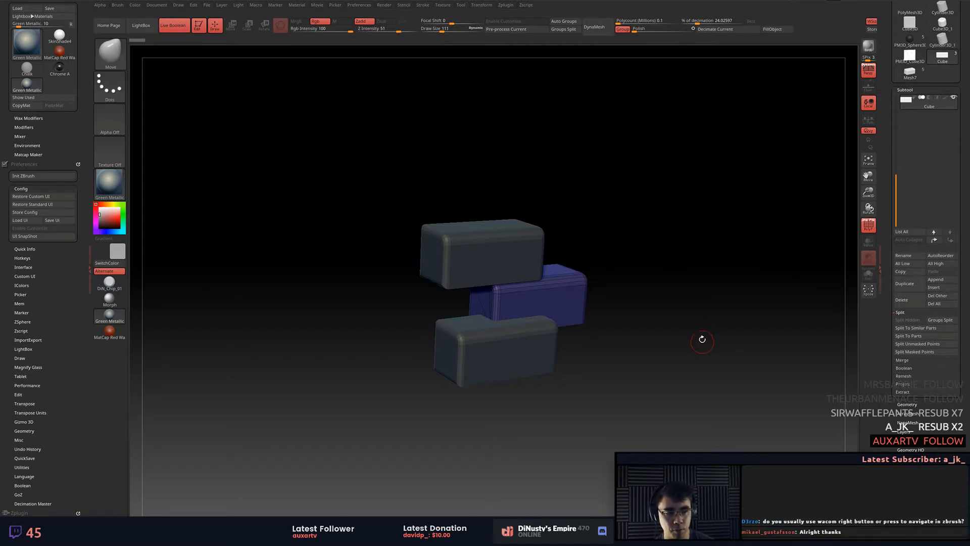
{"action": "left_click_drag", "start_coordinate": [708, 319], "coordinate": [808, 311]}
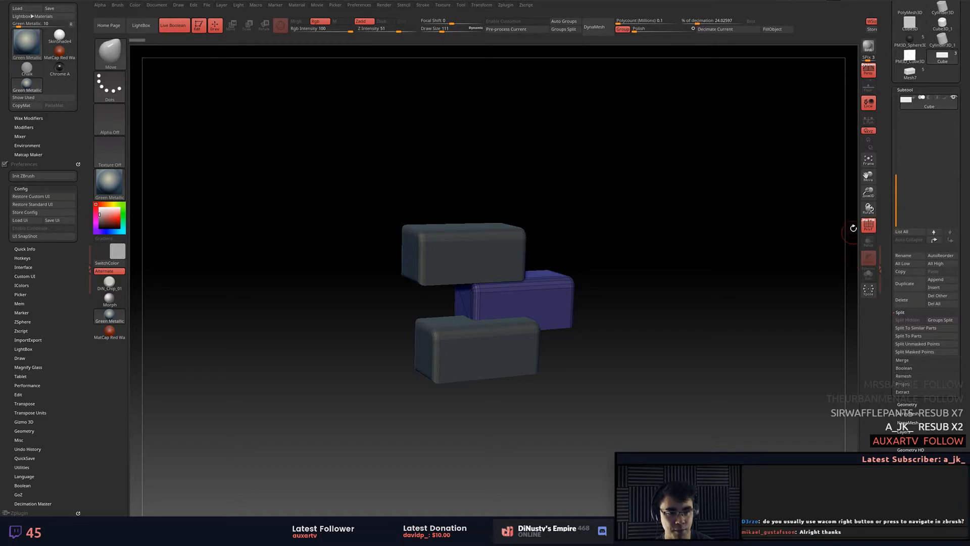
{"action": "left_click_drag", "start_coordinate": [786, 229], "coordinate": [734, 267], "text": "alt"}
{"action": "key", "text": "alt+Tab"}
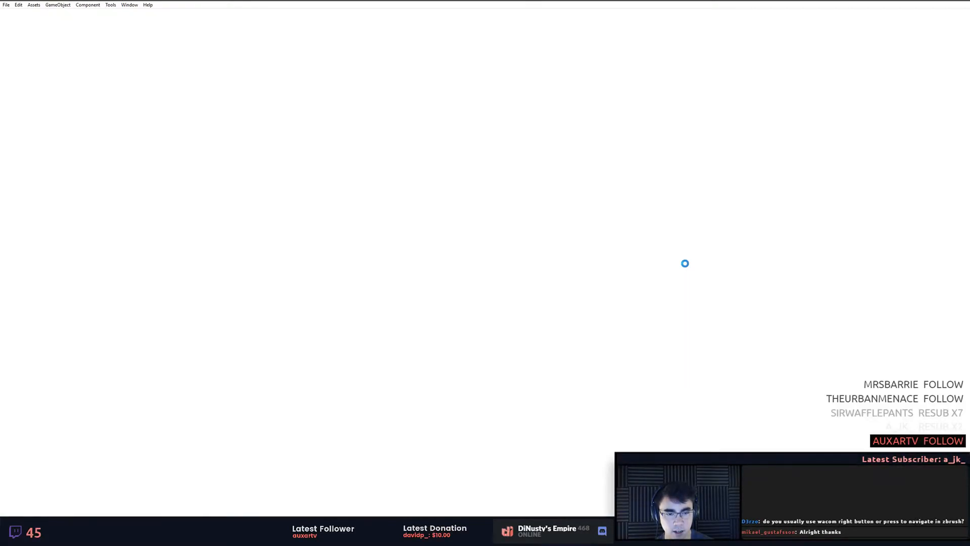
{"action": "key", "text": "alt+Tab"}
{"action": "key", "text": "alt+Tab"}
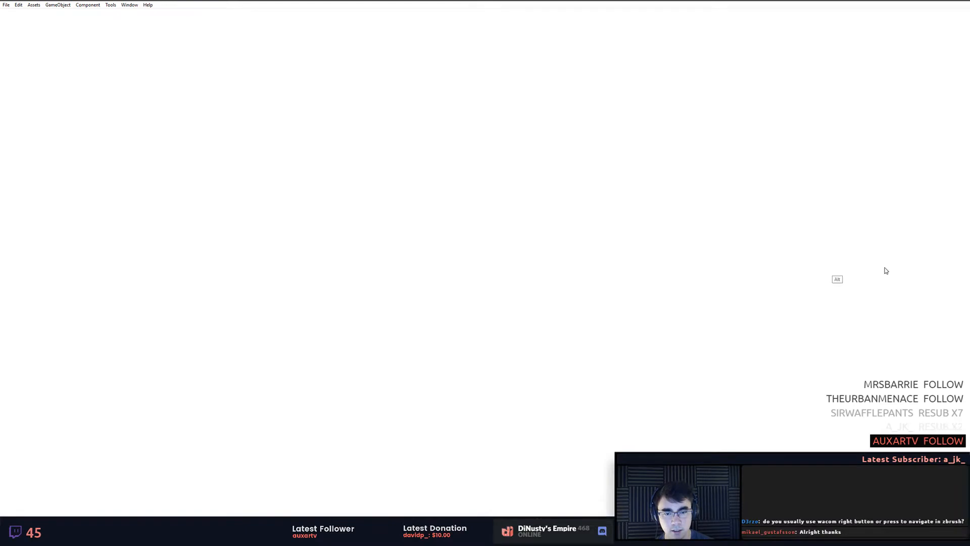
{"action": "key", "text": "alt+Tab"}
Examine the middle block's bevelled corner up close, demonstrating view navigation over both the mesh and the empty canvas.
{"action": "mouse_move", "coordinate": [698, 246]}
{"action": "left_mouse_down", "text": "alt"}
{"action": "mouse_move", "coordinate": [773, 232]}
{"action": "mouse_move", "coordinate": [738, 186]}
{"action": "mouse_move", "coordinate": [846, 196]}
{"action": "left_mouse_up", "text": "alt"}
{"action": "mouse_move", "coordinate": [770, 196]}
{"action": "left_mouse_down", "text": "alt"}
{"action": "mouse_move", "coordinate": [832, 173]}
{"action": "mouse_move", "coordinate": [839, 152]}
{"action": "left_mouse_up", "text": "alt"}
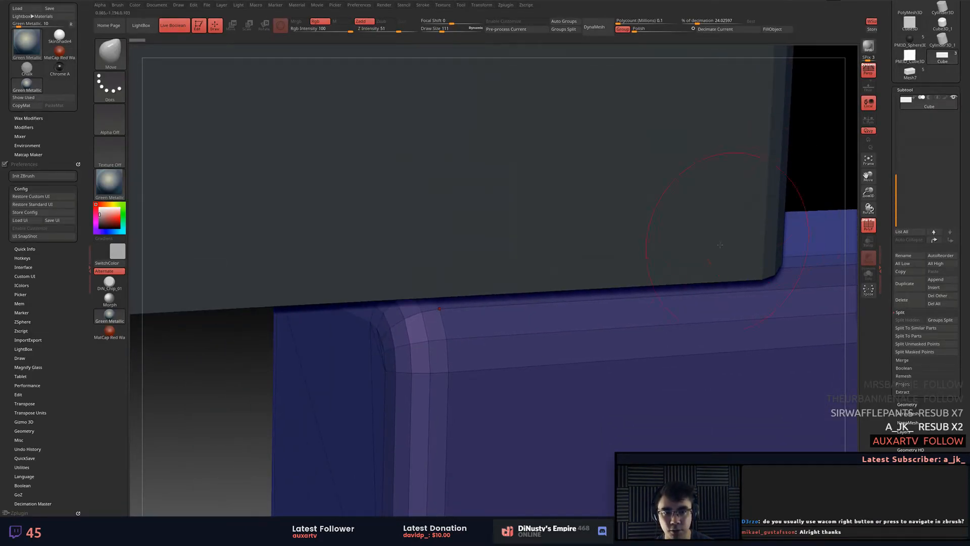
{"action": "right_click_drag", "start_coordinate": [585, 302], "coordinate": [572, 214], "text": "alt"}
{"action": "mouse_move", "coordinate": [571, 264]}
{"action": "right_mouse_down"}
{"action": "mouse_move", "coordinate": [551, 257]}
{"action": "mouse_move", "coordinate": [573, 266]}
{"action": "right_mouse_up"}
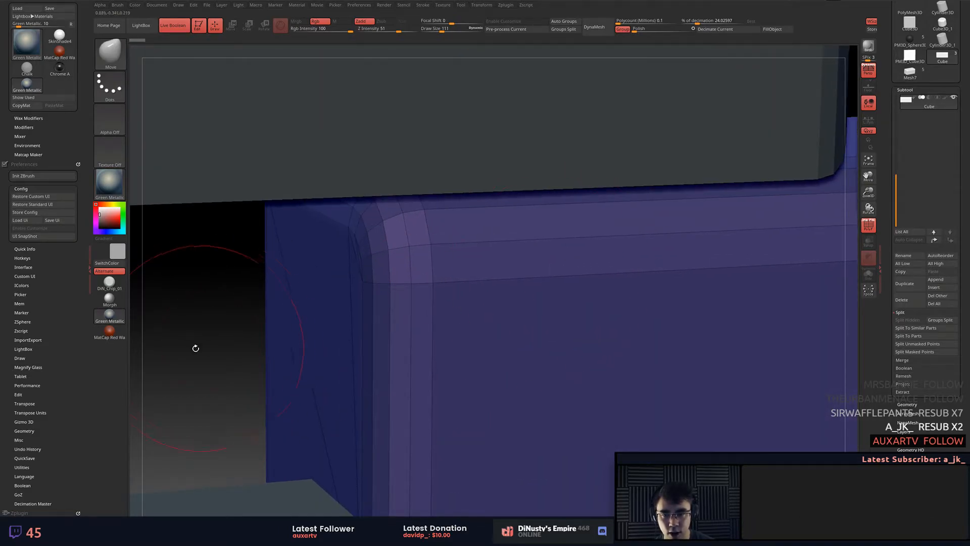
{"action": "right_click_drag", "start_coordinate": [201, 348], "coordinate": [223, 324]}
{"action": "right_click", "coordinate": [221, 326]}
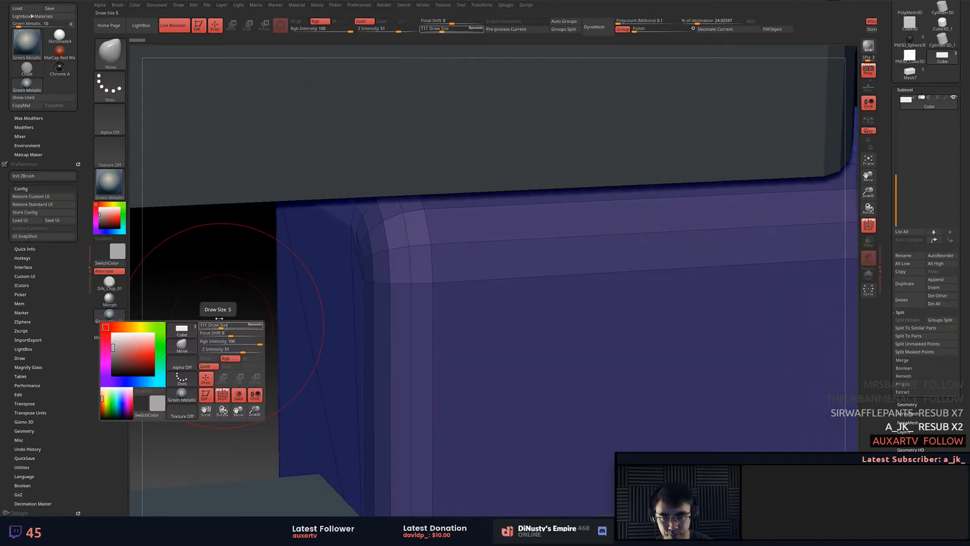
{"action": "right_click_drag", "start_coordinate": [219, 290], "coordinate": [223, 284]}
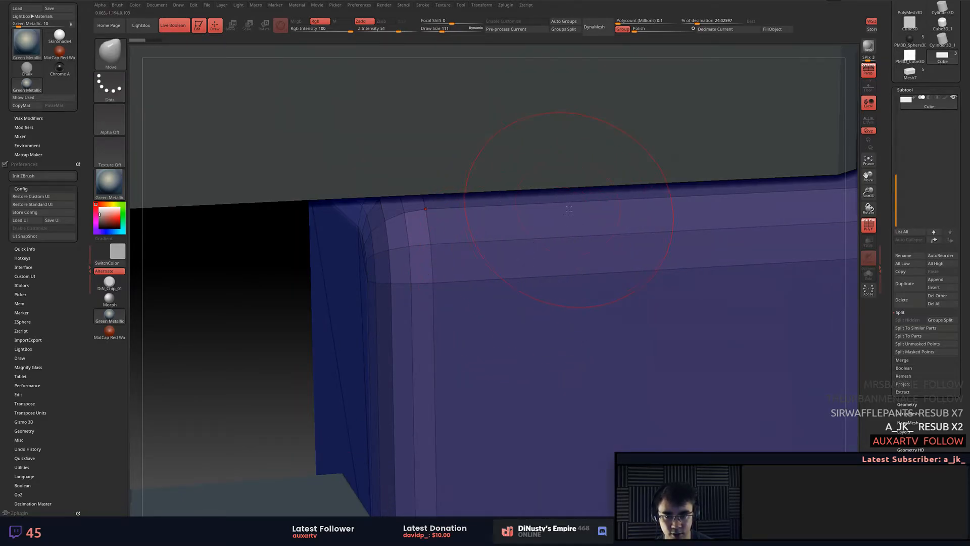
{"action": "right_click_drag", "start_coordinate": [548, 300], "coordinate": [512, 329]}
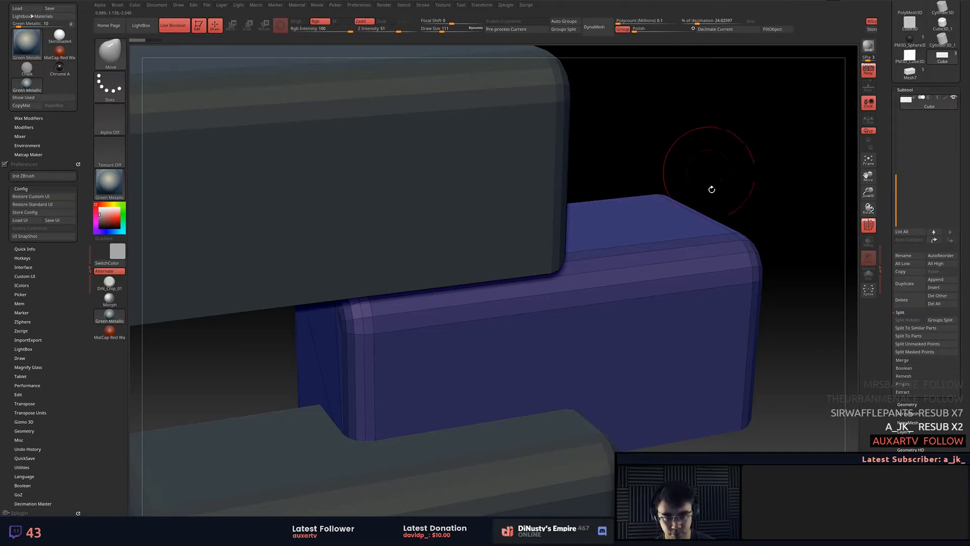
Demonstrate framing, orbiting, panning and zooming around the stack, including a close view of the middle block's far corner.
{"action": "key", "text": "f"}
{"action": "right_click_drag", "start_coordinate": [591, 256], "coordinate": [636, 257]}
{"action": "right_click_drag", "start_coordinate": [636, 258], "coordinate": [594, 195]}
{"action": "mouse_move", "coordinate": [755, 198]}
{"action": "right_mouse_down", "text": "alt"}
{"action": "mouse_move", "coordinate": [736, 168]}
{"action": "mouse_move", "coordinate": [737, 196]}
{"action": "right_mouse_up", "text": "alt"}
{"action": "right_click_drag", "start_coordinate": [736, 196], "coordinate": [705, 135]}
{"action": "right_click_drag", "start_coordinate": [712, 263], "coordinate": [734, 202], "text": "alt"}
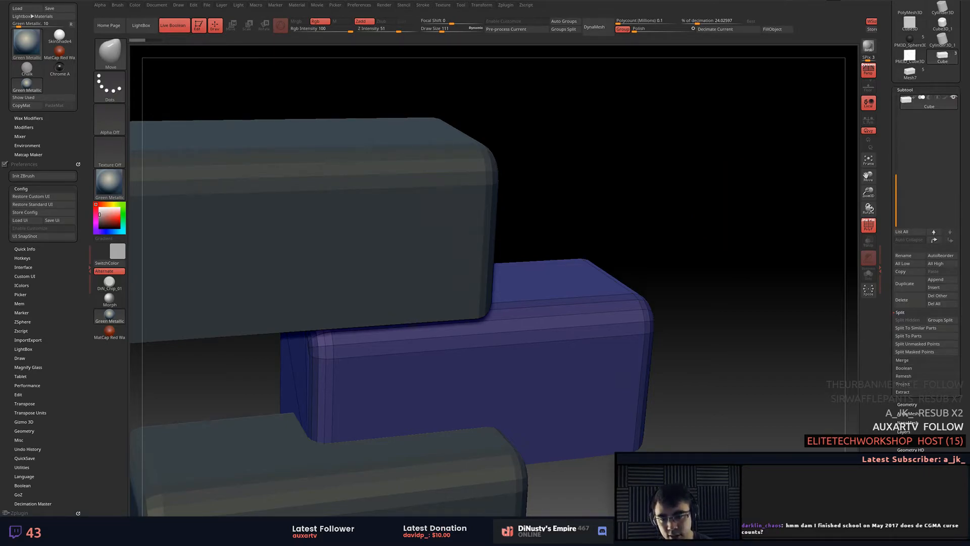
{"action": "right_click_drag", "start_coordinate": [699, 212], "coordinate": [779, 181], "text": "alt"}
{"action": "right_click_drag", "start_coordinate": [669, 204], "coordinate": [673, 183], "text": "ctrl"}
{"action": "left_click_drag", "start_coordinate": [674, 183], "coordinate": [603, 165], "text": "alt"}
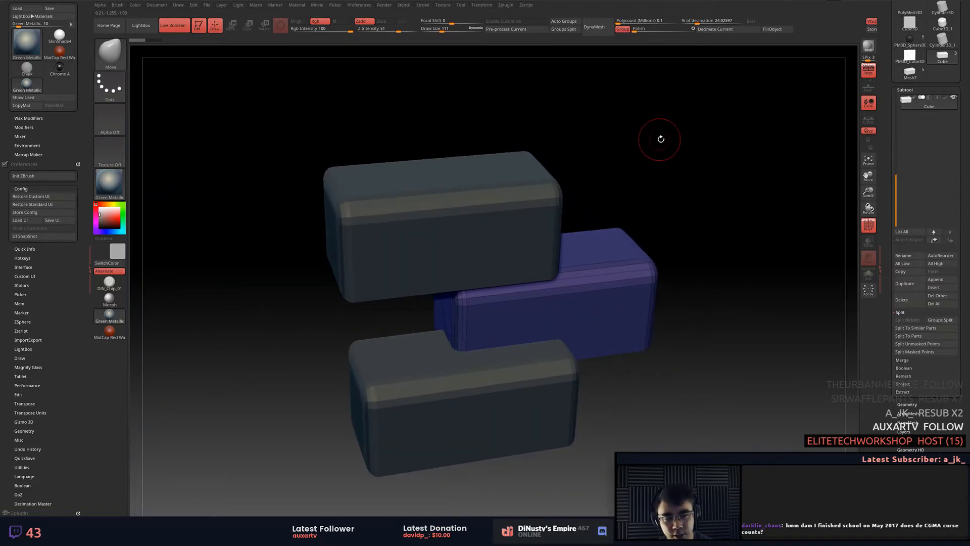
{"action": "mouse_move", "coordinate": [684, 145]}
{"action": "left_mouse_down"}
{"action": "mouse_move", "coordinate": [671, 141]}
{"action": "mouse_move", "coordinate": [673, 169]}
{"action": "mouse_move", "coordinate": [686, 134]}
{"action": "left_mouse_up"}
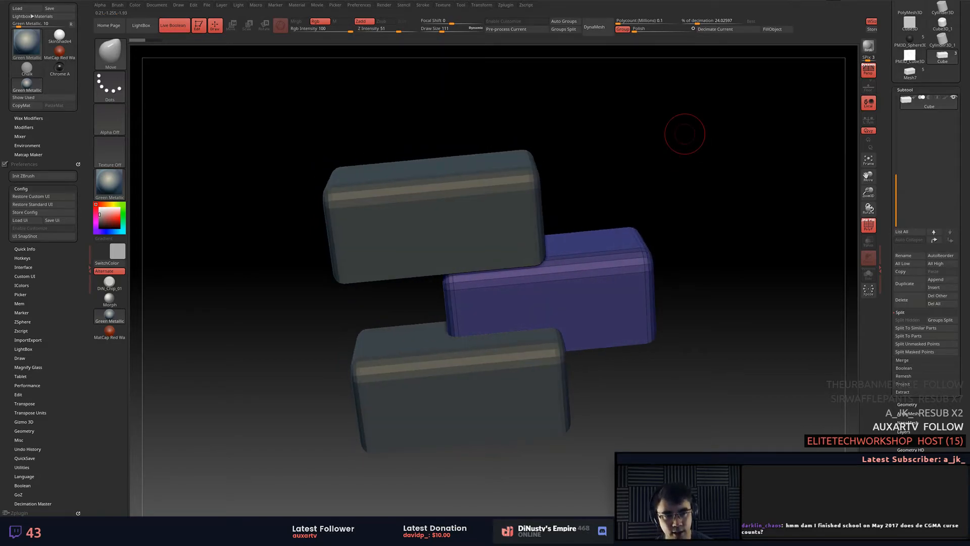
{"action": "left_click_drag", "start_coordinate": [684, 183], "coordinate": [887, 248], "text": "alt"}
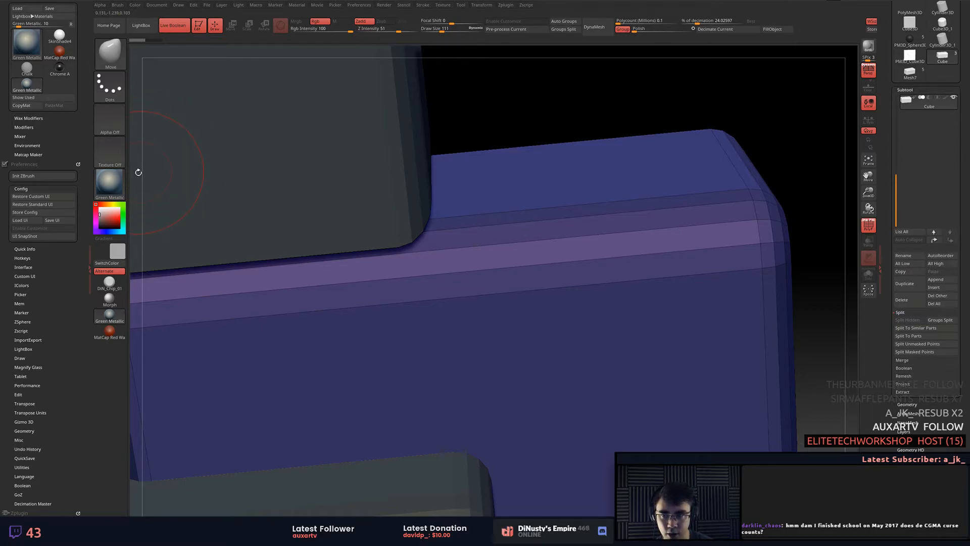
{"action": "left_click_drag", "start_coordinate": [835, 153], "coordinate": [598, 181]}
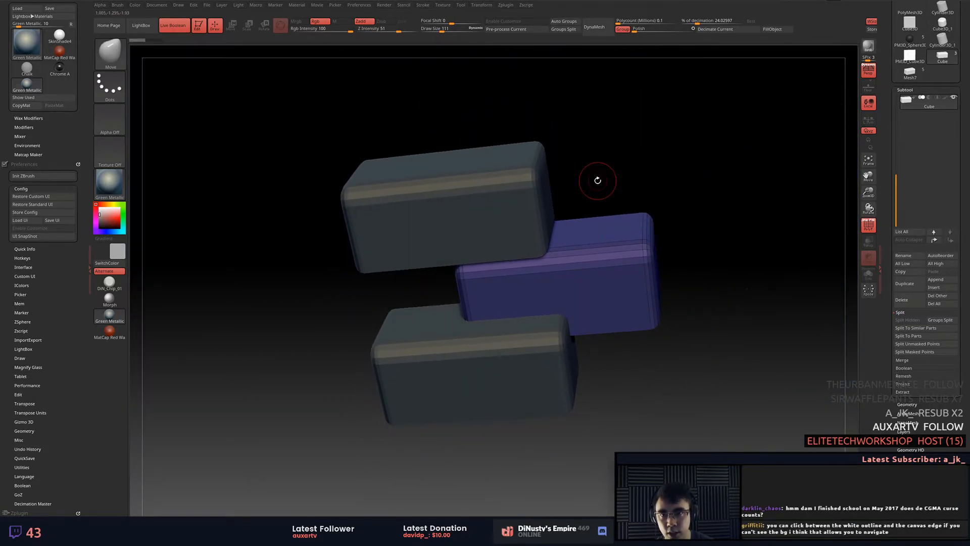
Create a new document from the Document options, answer its dialog, and clear the canvas.
{"action": "left_click", "coordinate": [157, 6]}
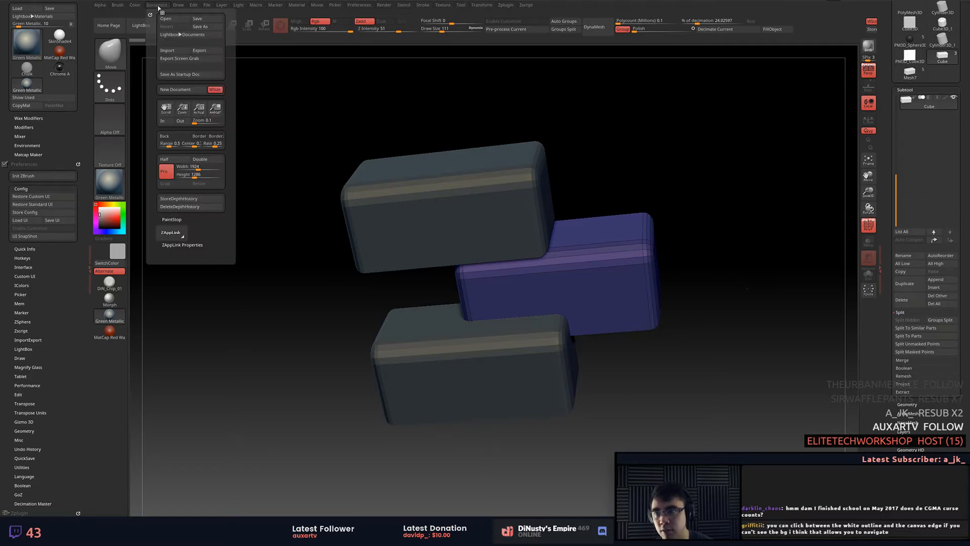
{"action": "left_click", "coordinate": [195, 90]}
{"action": "left_click", "coordinate": [504, 289]}
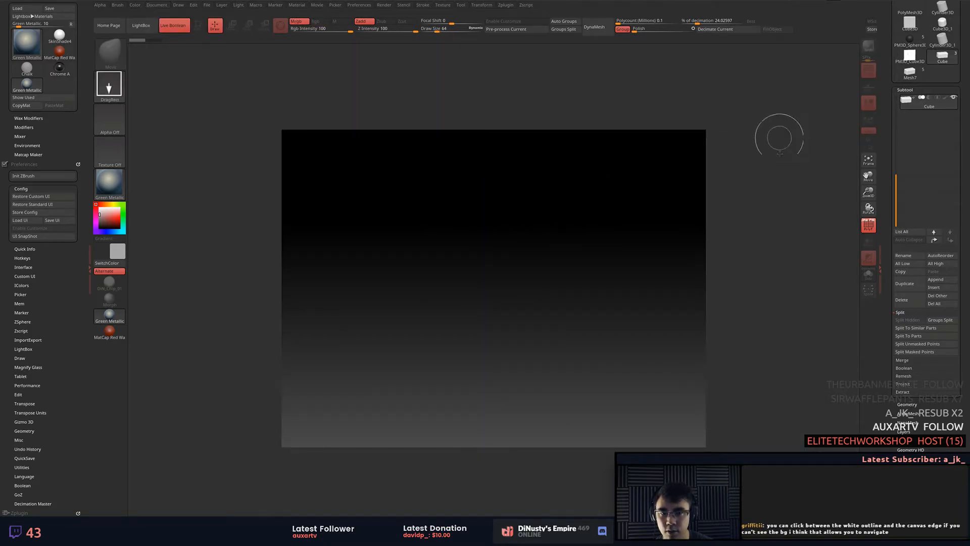
{"action": "key", "text": "ctrl+n"}
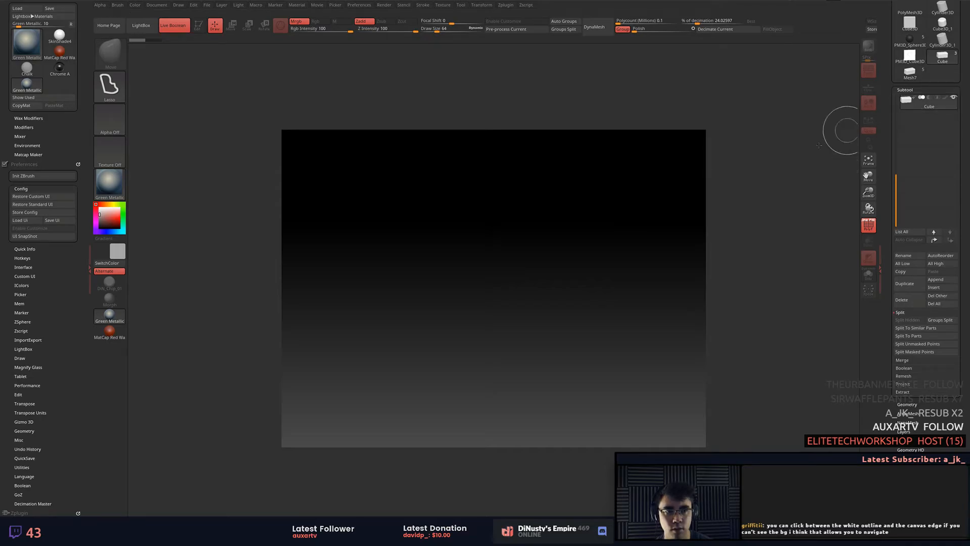
Return the Cube tool to Edit and Draw mode, and frame the three blocks from the front within the smaller canvas.
{"action": "key", "text": "t"}
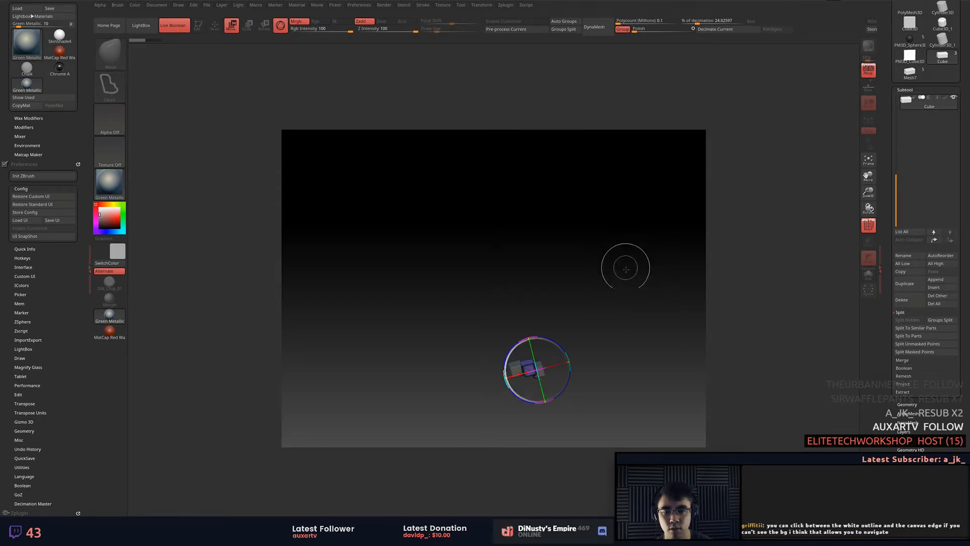
{"action": "key", "text": "q"}
{"action": "mouse_move", "coordinate": [627, 269]}
{"action": "left_mouse_down"}
{"action": "mouse_move", "coordinate": [618, 275]}
{"action": "mouse_move", "coordinate": [654, 255]}
{"action": "mouse_move", "coordinate": [620, 192]}
{"action": "left_mouse_up"}
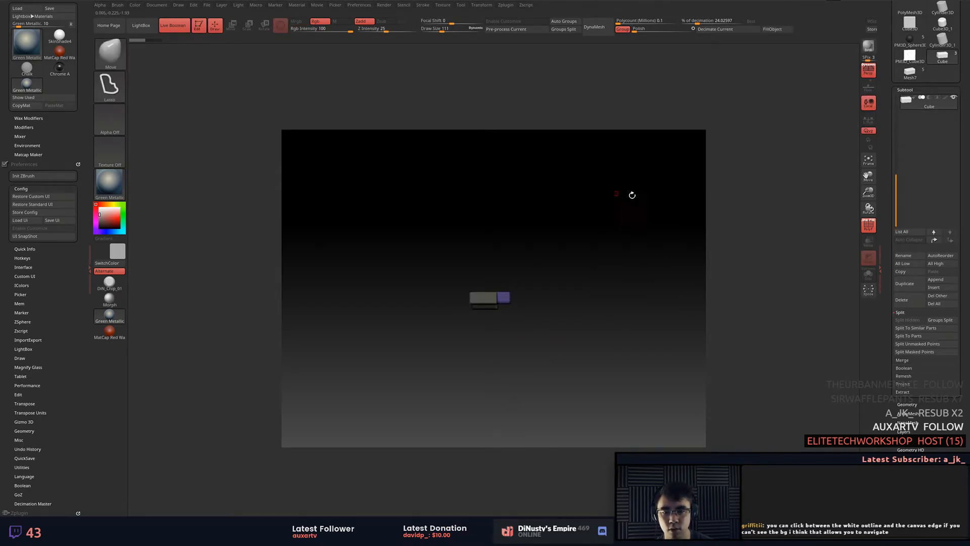
{"action": "key", "text": "f"}
{"action": "left_click_drag", "start_coordinate": [749, 197], "coordinate": [766, 147], "text": "alt"}
{"action": "left_click_drag", "start_coordinate": [757, 188], "coordinate": [847, 134], "text": "alt"}
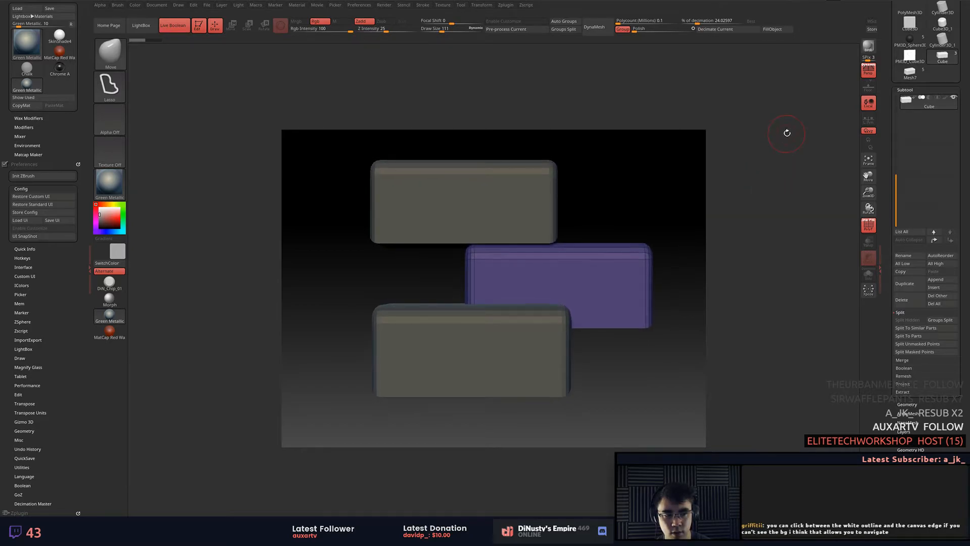
{"action": "left_click_drag", "start_coordinate": [779, 133], "coordinate": [800, 159], "text": "alt"}
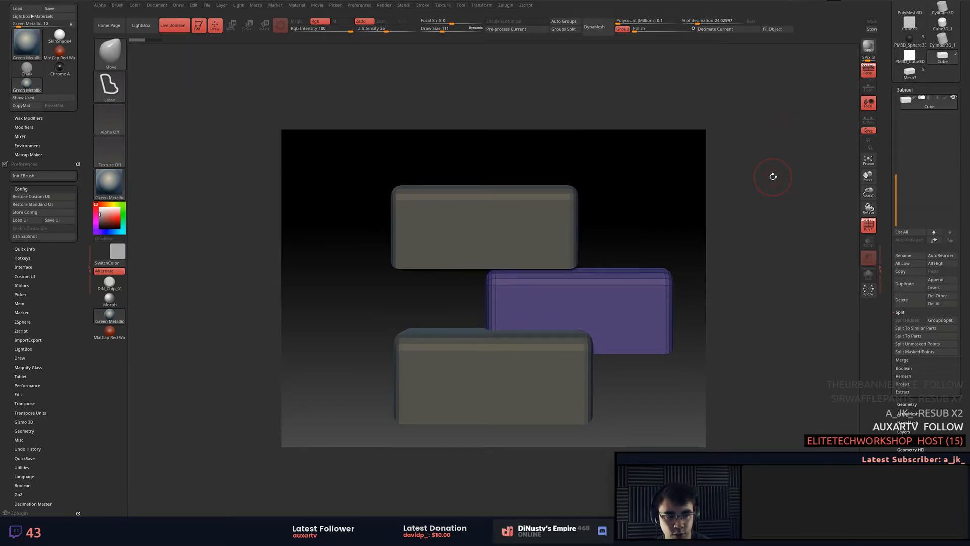
Examine the three staggered rounded blocks close up, from an angle and from the front.
{"action": "left_click_drag", "start_coordinate": [728, 198], "coordinate": [832, 99], "text": "alt"}
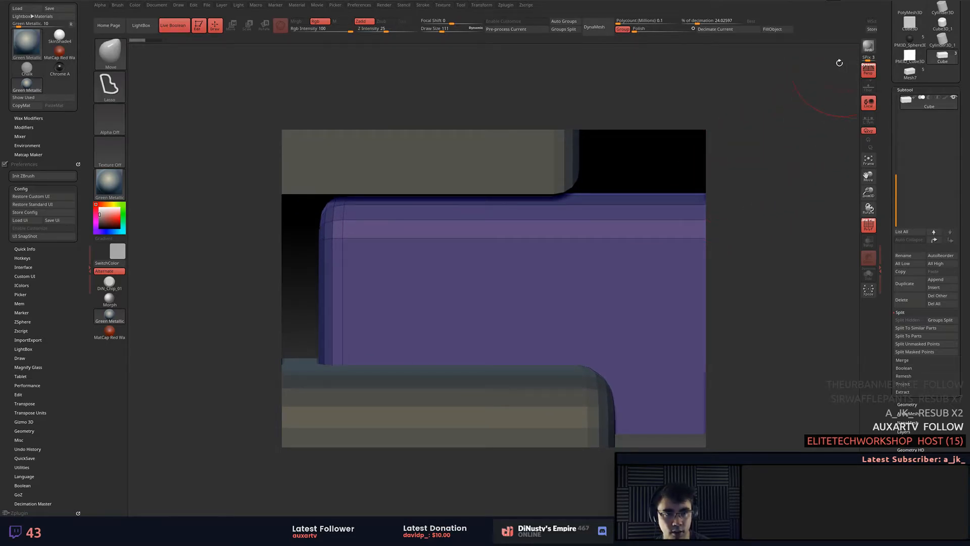
{"action": "mouse_move", "coordinate": [750, 147]}
{"action": "left_mouse_down", "text": "alt"}
{"action": "mouse_move", "coordinate": [729, 156]}
{"action": "mouse_move", "coordinate": [667, 243]}
{"action": "mouse_move", "coordinate": [495, 271]}
{"action": "mouse_move", "coordinate": [584, 267]}
{"action": "mouse_move", "coordinate": [533, 218]}
{"action": "mouse_move", "coordinate": [527, 303]}
{"action": "mouse_move", "coordinate": [537, 221]}
{"action": "mouse_move", "coordinate": [498, 223]}
{"action": "mouse_move", "coordinate": [513, 204]}
{"action": "left_mouse_up", "text": "alt"}
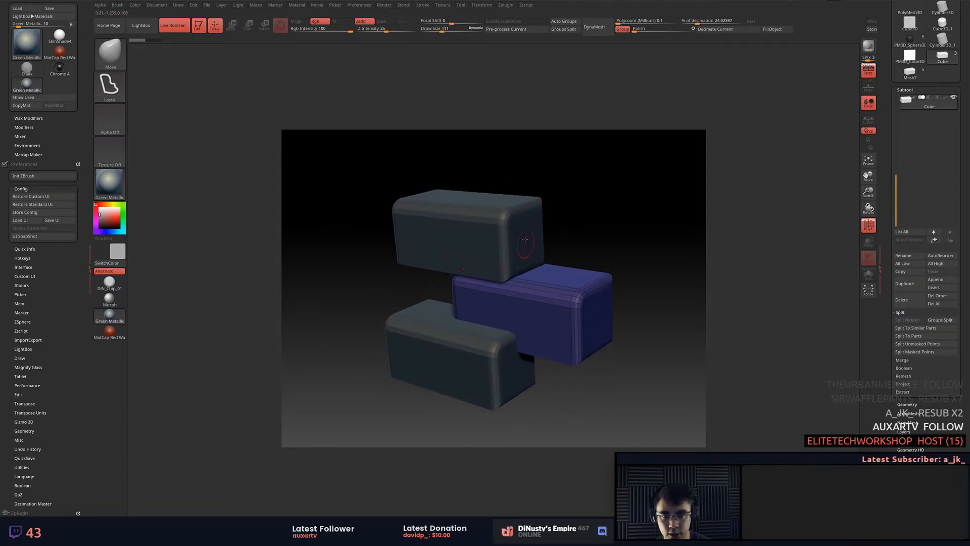
{"action": "mouse_move", "coordinate": [585, 212]}
{"action": "left_mouse_down"}
{"action": "mouse_move", "coordinate": [638, 206]}
{"action": "mouse_move", "coordinate": [621, 163]}
{"action": "left_mouse_up"}
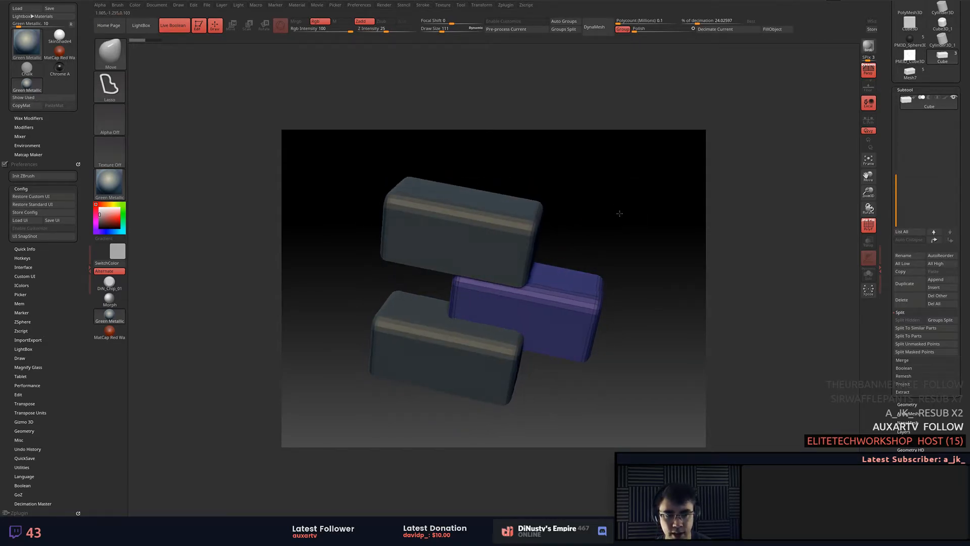
{"action": "mouse_move", "coordinate": [613, 205]}
{"action": "left_mouse_down"}
{"action": "mouse_move", "coordinate": [664, 158]}
{"action": "mouse_move", "coordinate": [574, 164]}
{"action": "mouse_move", "coordinate": [653, 191]}
{"action": "mouse_move", "coordinate": [623, 200]}
{"action": "left_mouse_up"}
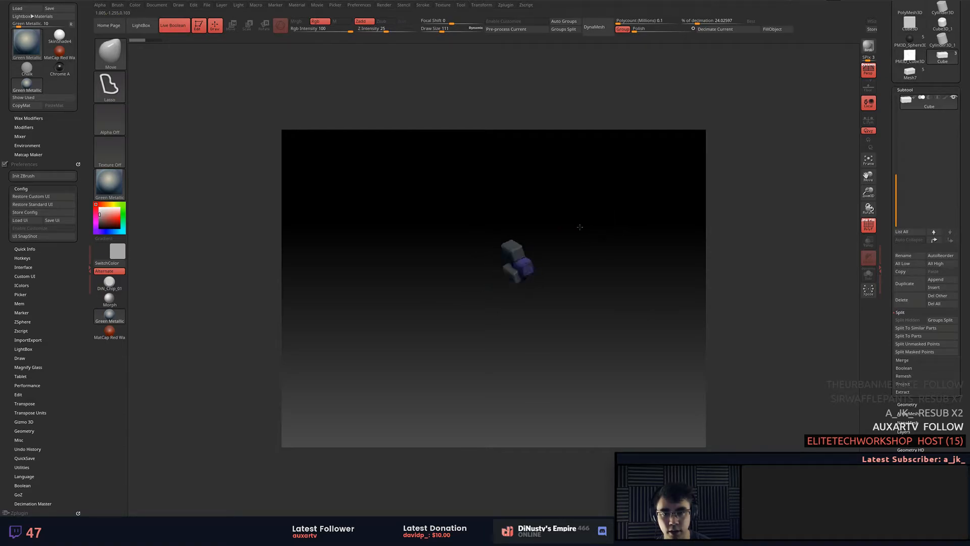
{"action": "left_click_drag", "start_coordinate": [561, 215], "coordinate": [816, 187], "text": "alt"}
{"action": "left_click_drag", "start_coordinate": [661, 181], "coordinate": [548, 203], "text": "alt"}
{"action": "left_click_drag", "start_coordinate": [699, 187], "coordinate": [693, 223], "text": "alt"}
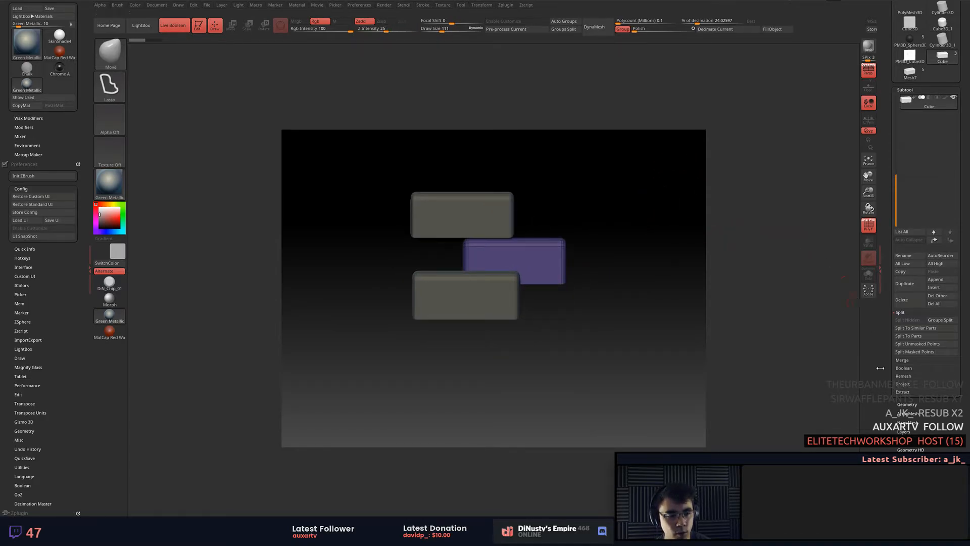
Switch to the PM3D_Cube3D mesh and frame it squarely from the front with the polyframe hidden.
{"action": "left_click", "coordinate": [912, 403]}
{"action": "left_click_drag", "start_coordinate": [883, 344], "coordinate": [884, 390]}
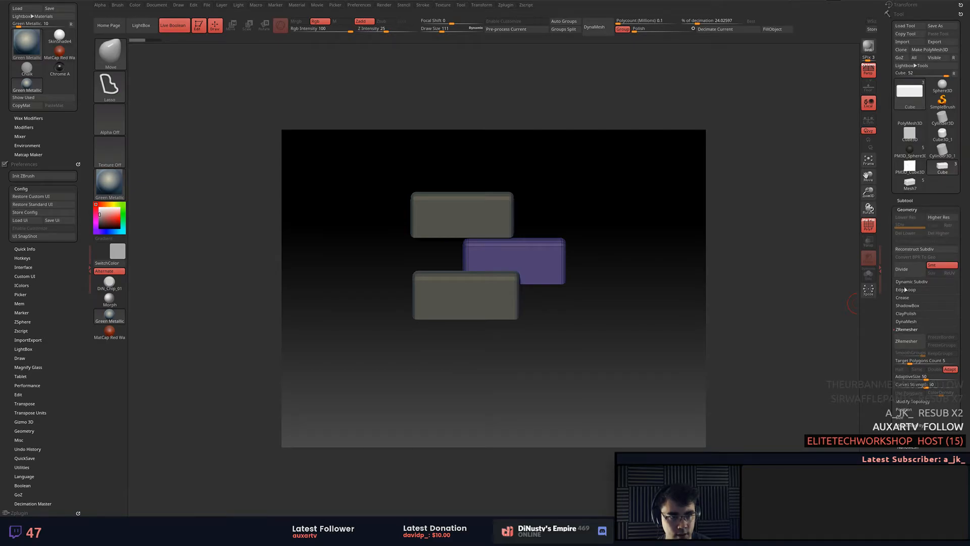
{"action": "left_click", "coordinate": [941, 123]}
{"action": "left_click", "coordinate": [914, 172]}
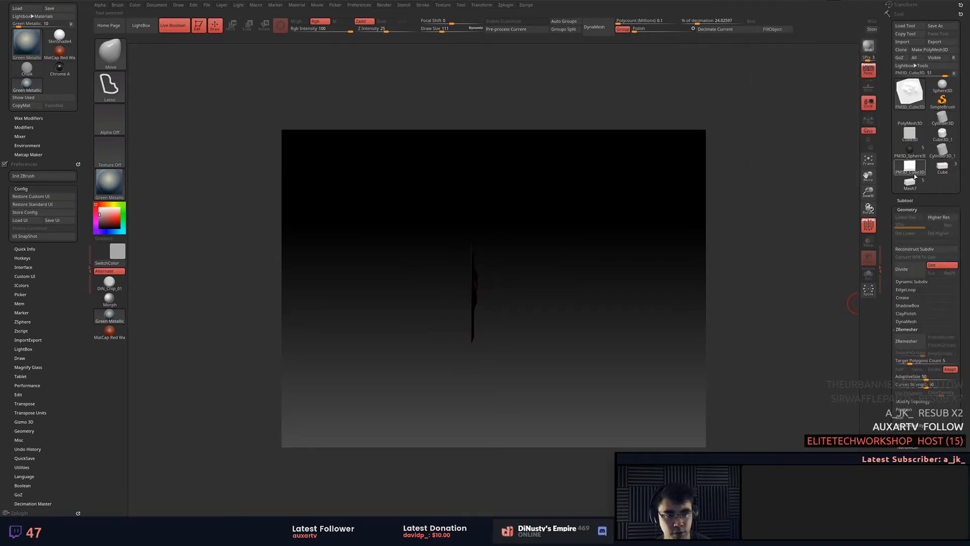
{"action": "left_click_drag", "start_coordinate": [725, 301], "coordinate": [770, 296], "text": "shift"}
{"action": "key", "text": "shift+f"}
{"action": "key", "text": "f"}
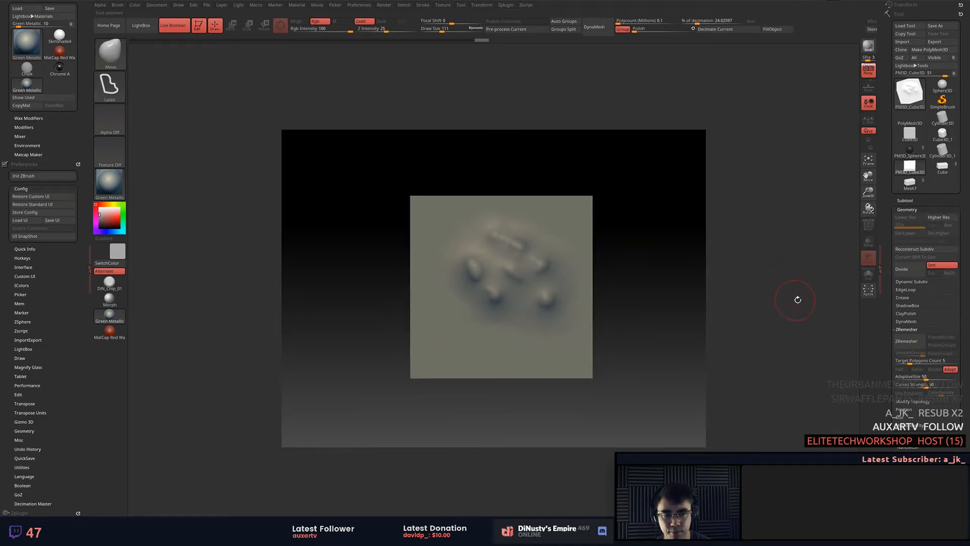
Reinitialize the sculpted plane as a clean QGrid mesh with a resolution of 2 and show its polyframe.
{"action": "left_click", "coordinate": [907, 209]}
{"action": "left_click", "coordinate": [911, 399]}
{"action": "left_click", "coordinate": [913, 399]}
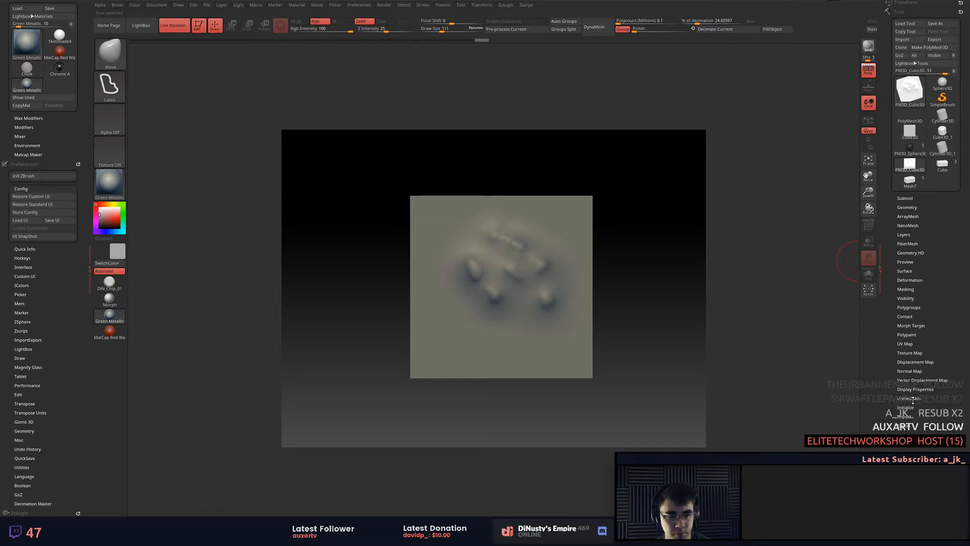
{"action": "left_click", "coordinate": [907, 407]}
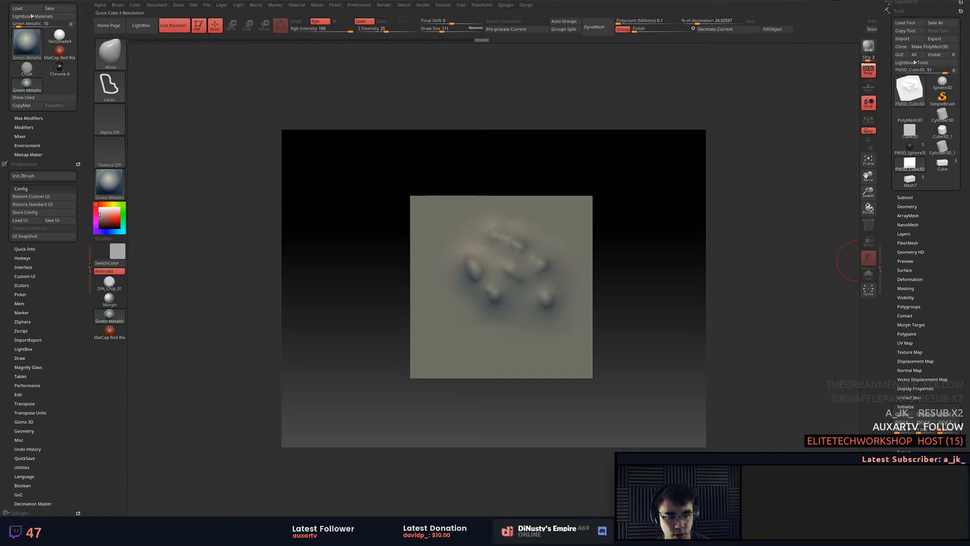
{"action": "left_click", "coordinate": [948, 421]}
{"action": "key", "text": "shift+f"}
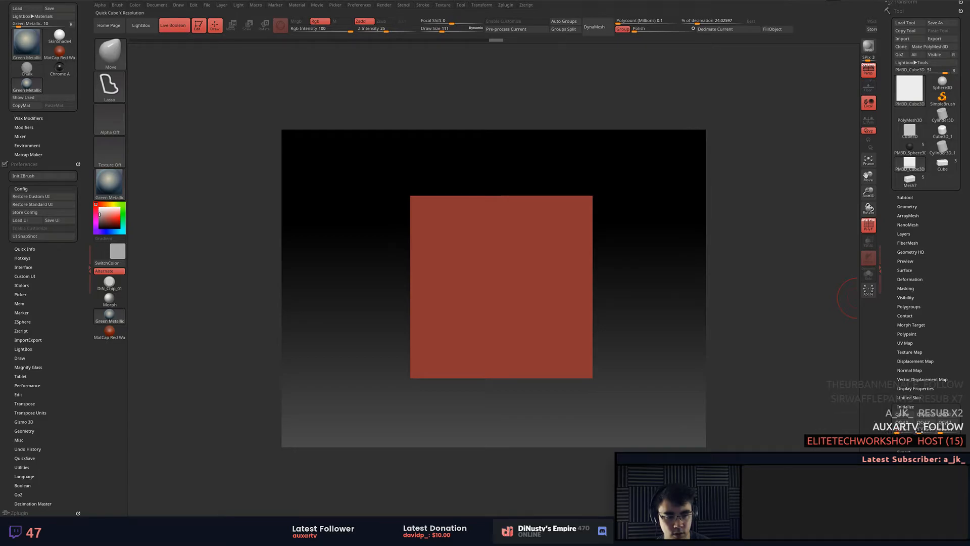
{"action": "left_click", "coordinate": [945, 431]}
{"action": "type", "text": "2"}
{"action": "left_click", "coordinate": [946, 414]}
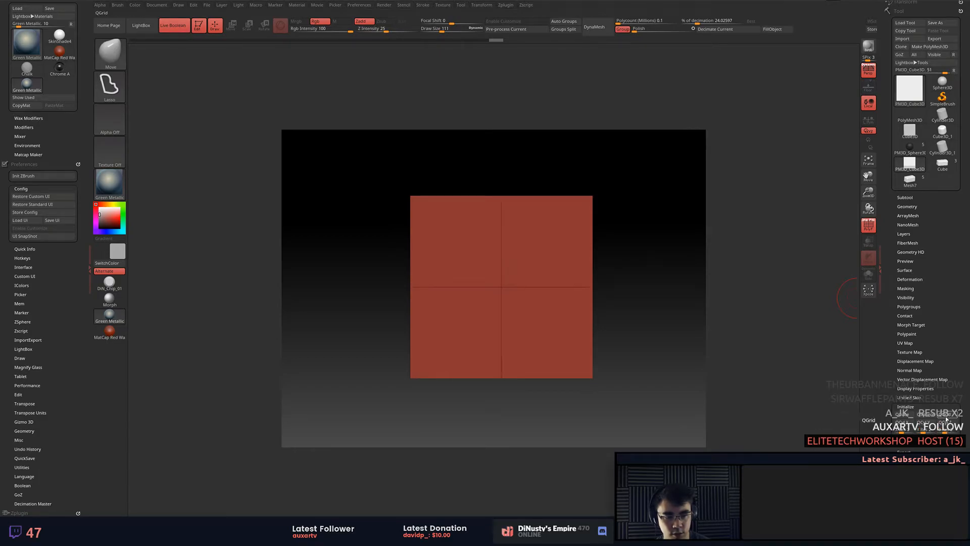
Append a Sphere3D to the plane as a new subtool.
{"action": "left_click_drag", "start_coordinate": [679, 334], "coordinate": [722, 330], "text": "alt"}
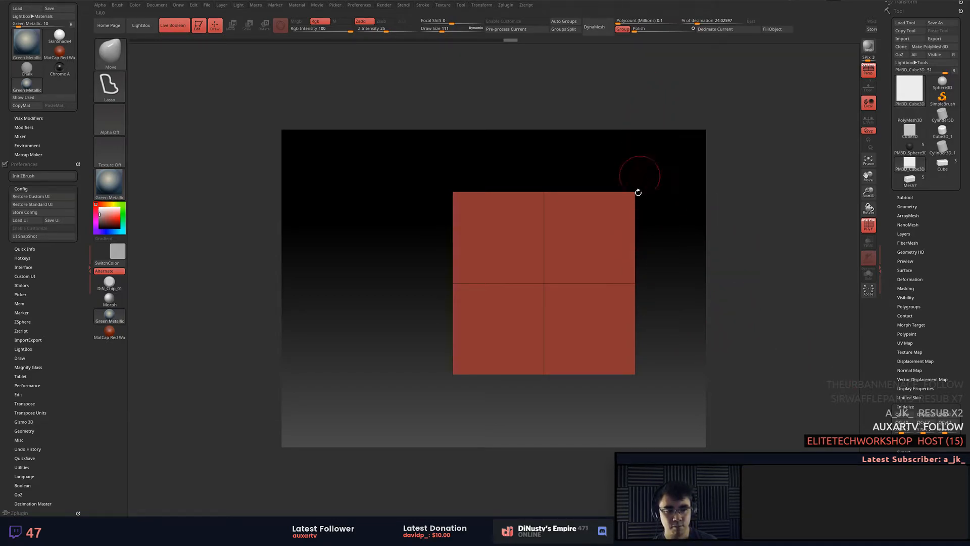
{"action": "key", "text": "f"}
{"action": "left_click_drag", "start_coordinate": [650, 262], "coordinate": [711, 232], "text": "alt"}
{"action": "key", "text": "shift+f"}
{"action": "key", "text": "shift+f"}
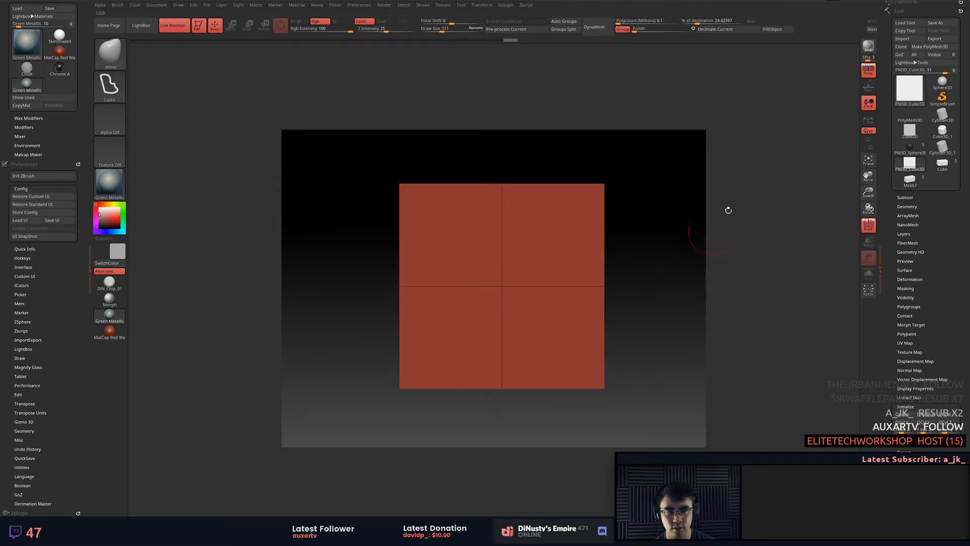
{"action": "left_click", "coordinate": [904, 198]}
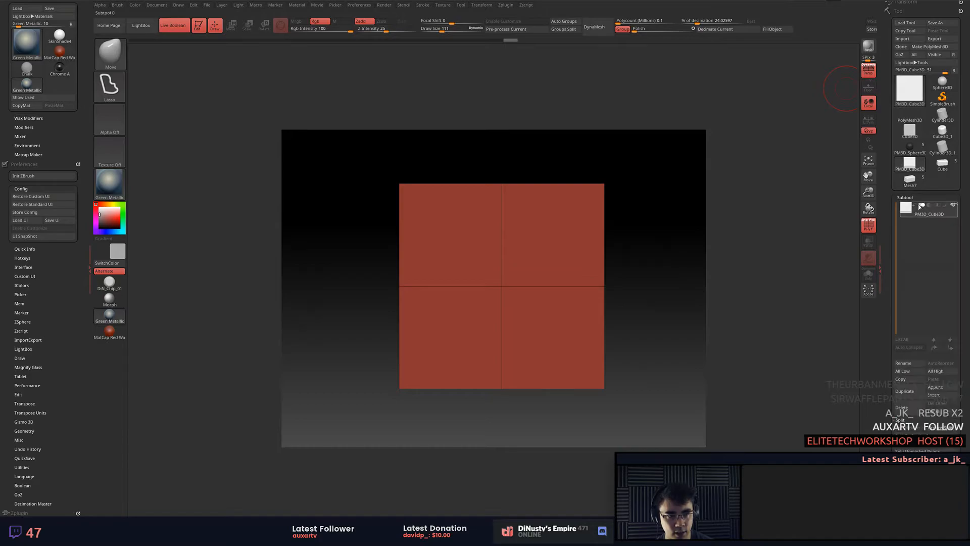
{"action": "left_click", "coordinate": [942, 388]}
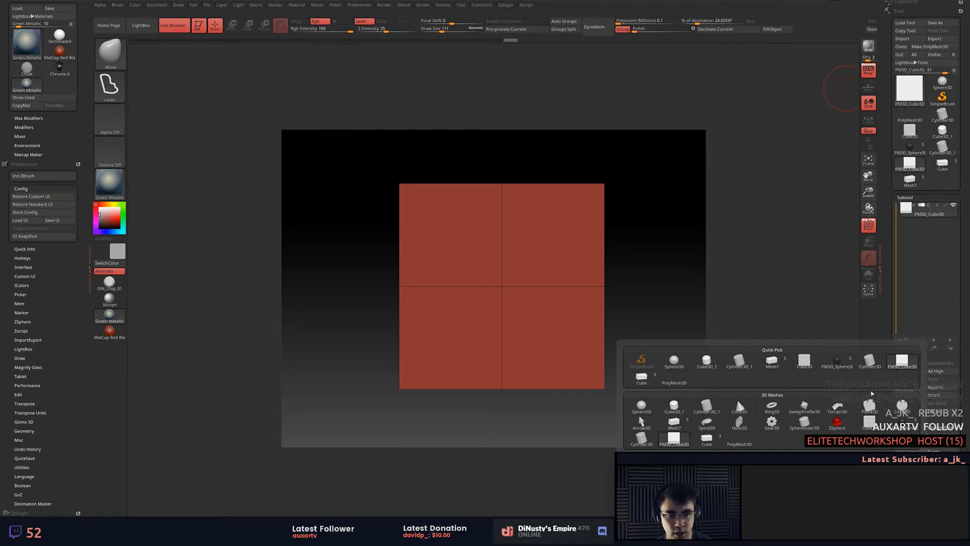
{"action": "mouse_move", "coordinate": [881, 406]}
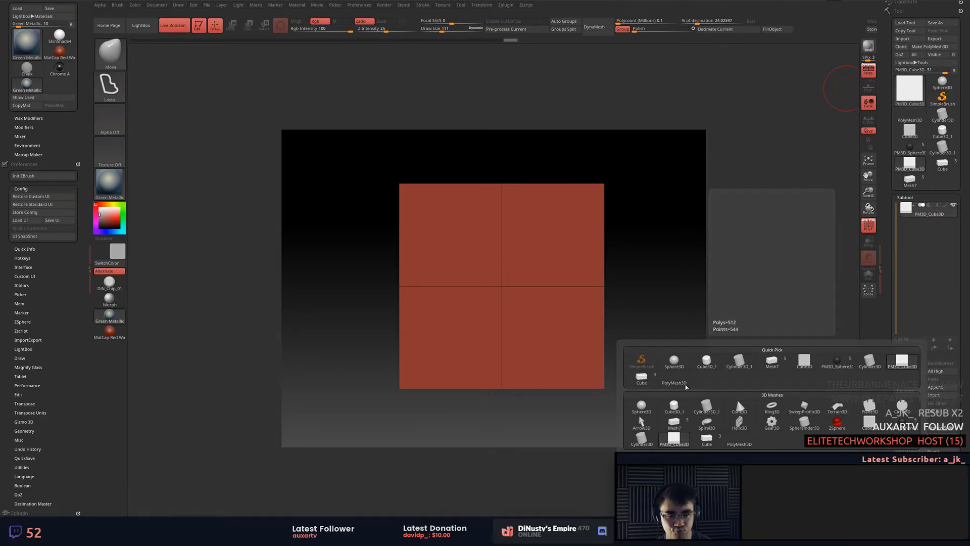
{"action": "mouse_move", "coordinate": [678, 375]}
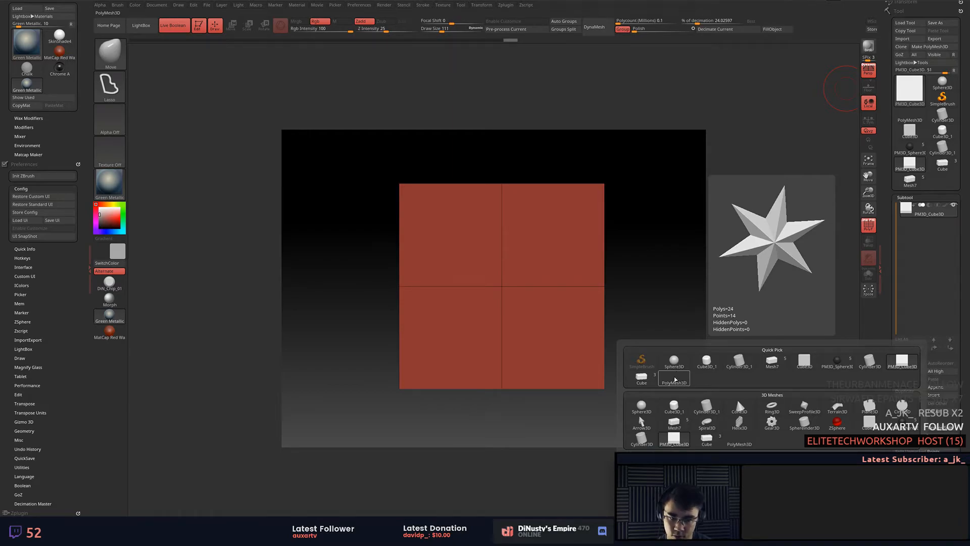
{"action": "left_click", "coordinate": [674, 360]}
Make the sphere the active subtool and scale it down uniformly to about a quarter of the plane's width.
{"action": "key", "text": "w"}
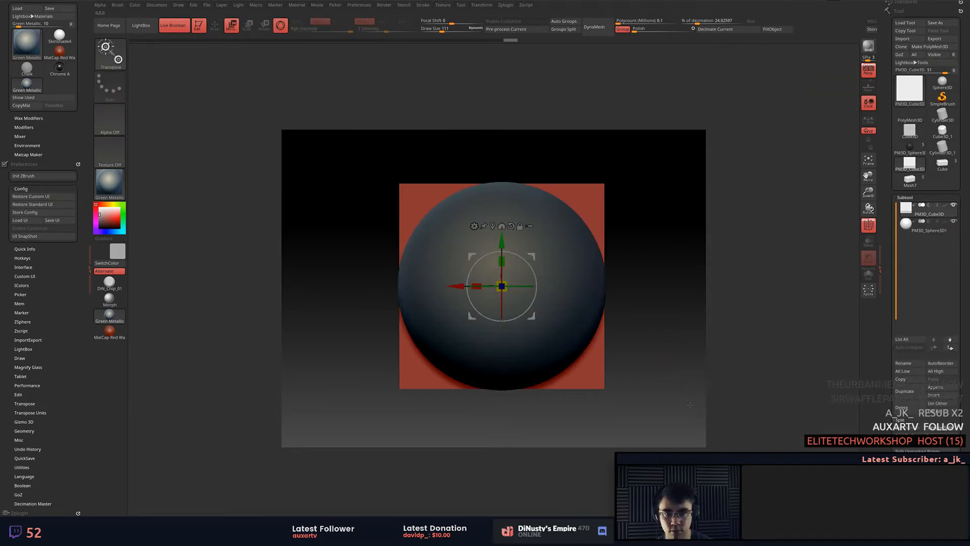
{"action": "left_click_drag", "start_coordinate": [502, 286], "coordinate": [439, 237]}
{"action": "left_click", "coordinate": [543, 240], "text": "alt"}
{"action": "left_click_drag", "start_coordinate": [647, 175], "coordinate": [694, 216]}
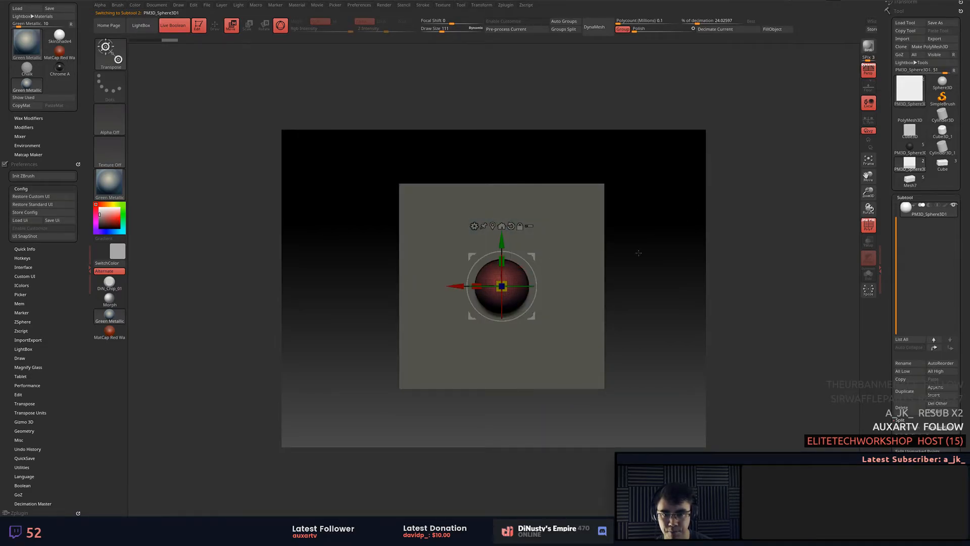
Shift the sphere sideways with the Offset deformation until it is centred on the plane's left edge.
{"action": "left_click_drag", "start_coordinate": [630, 256], "coordinate": [646, 242], "text": "alt"}
{"action": "left_click", "coordinate": [906, 197]}
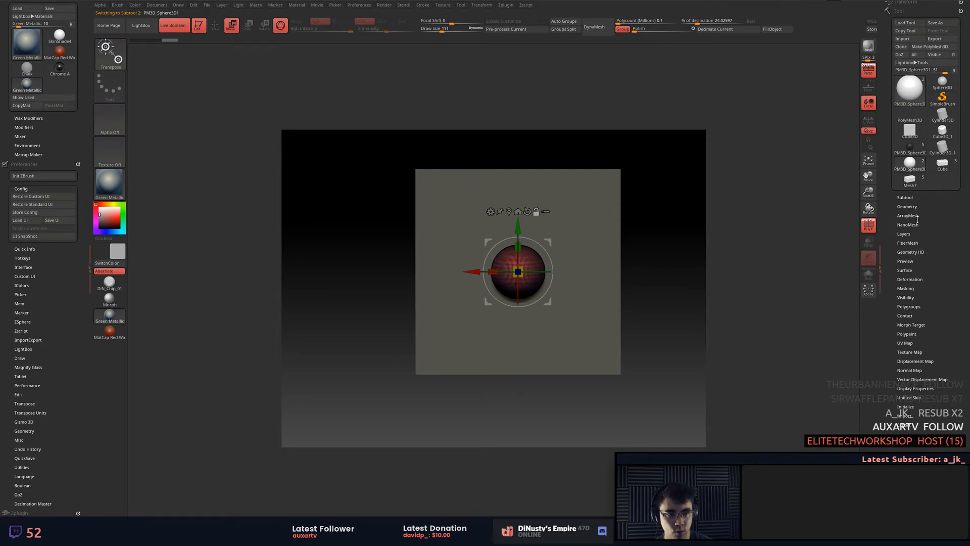
{"action": "left_click", "coordinate": [916, 279]}
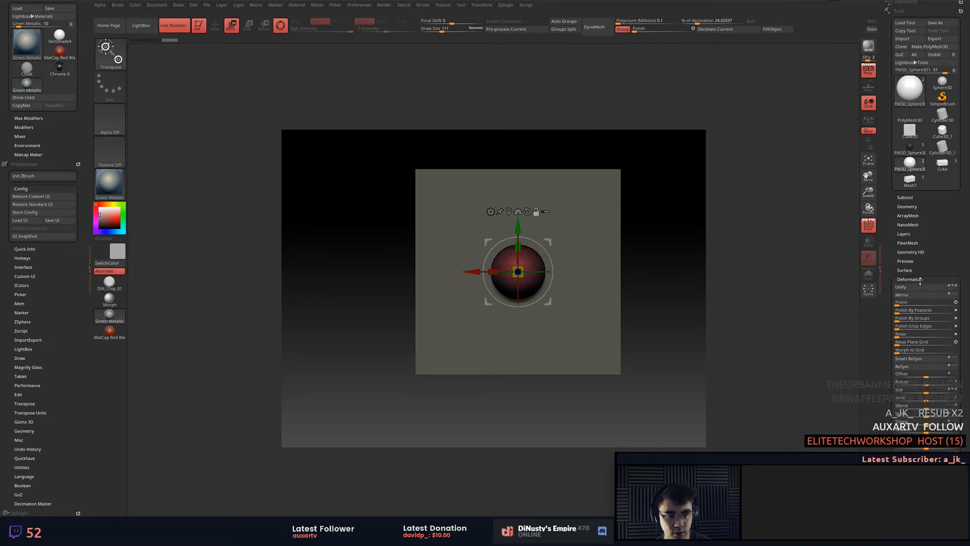
{"action": "left_click", "coordinate": [913, 197]}
{"action": "left_click_drag", "start_coordinate": [890, 205], "coordinate": [889, 143]}
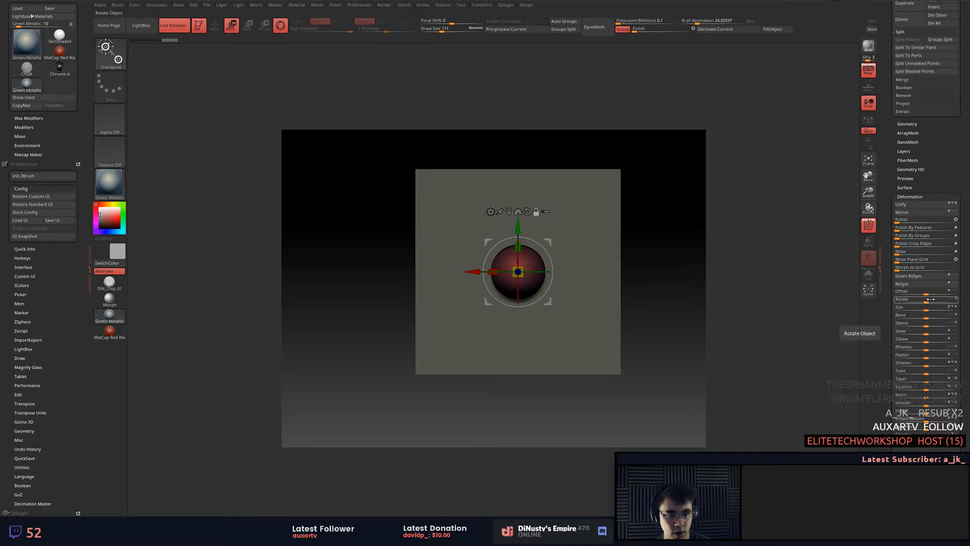
{"action": "left_click_drag", "start_coordinate": [926, 294], "coordinate": [875, 293]}
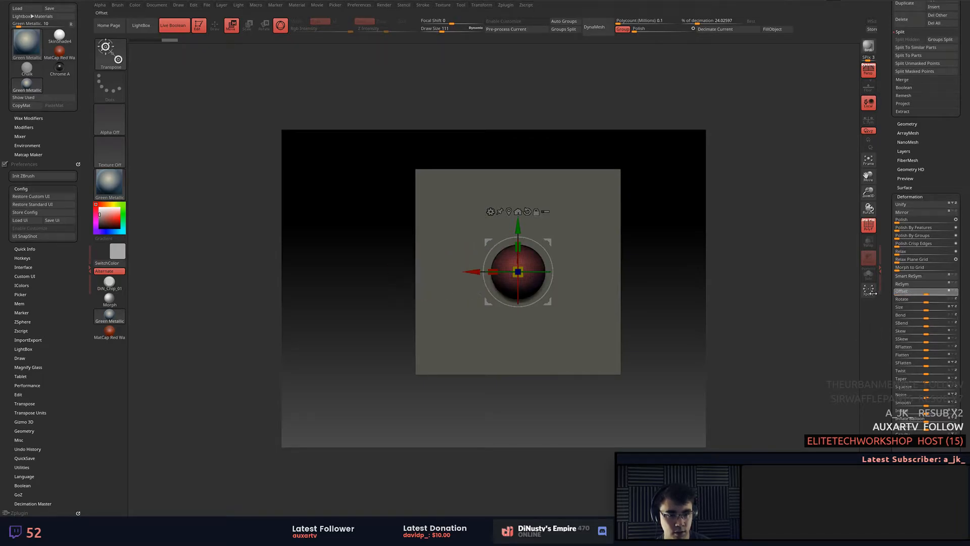
{"action": "left_click", "coordinate": [922, 294]}
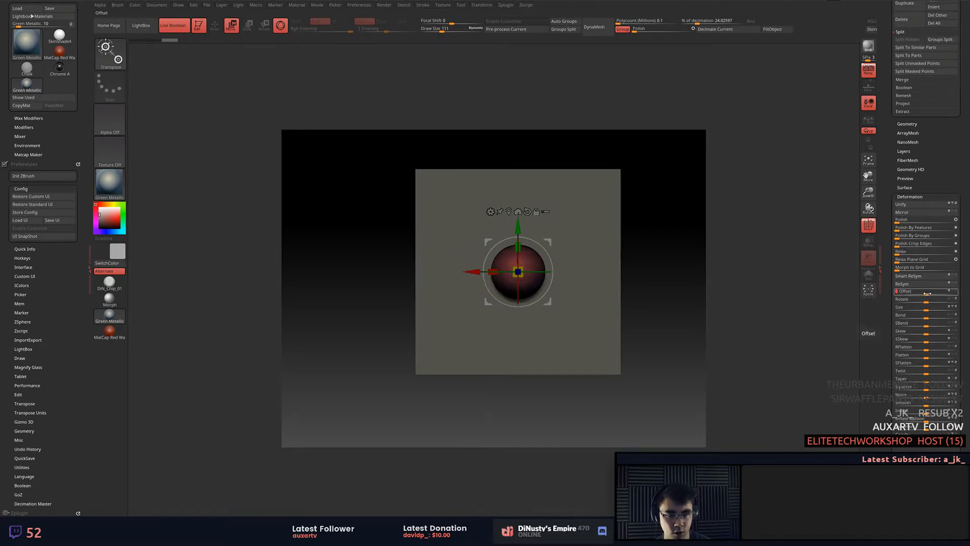
{"action": "left_click_drag", "start_coordinate": [923, 294], "coordinate": [894, 295]}
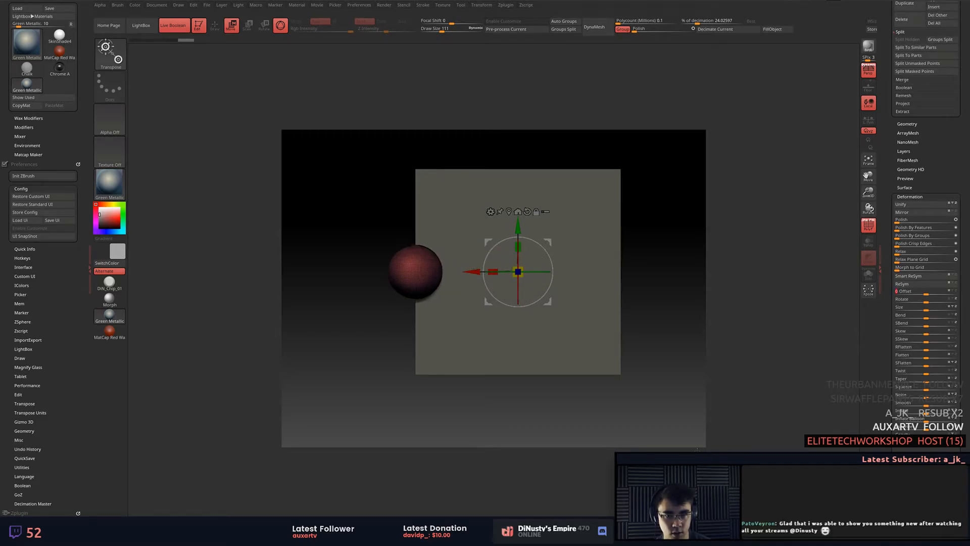
Duplicate the sphere and move the copy onto the plane's right edge with the Offset deformation.
{"action": "left_click_drag", "start_coordinate": [736, 302], "coordinate": [760, 312], "text": "alt"}
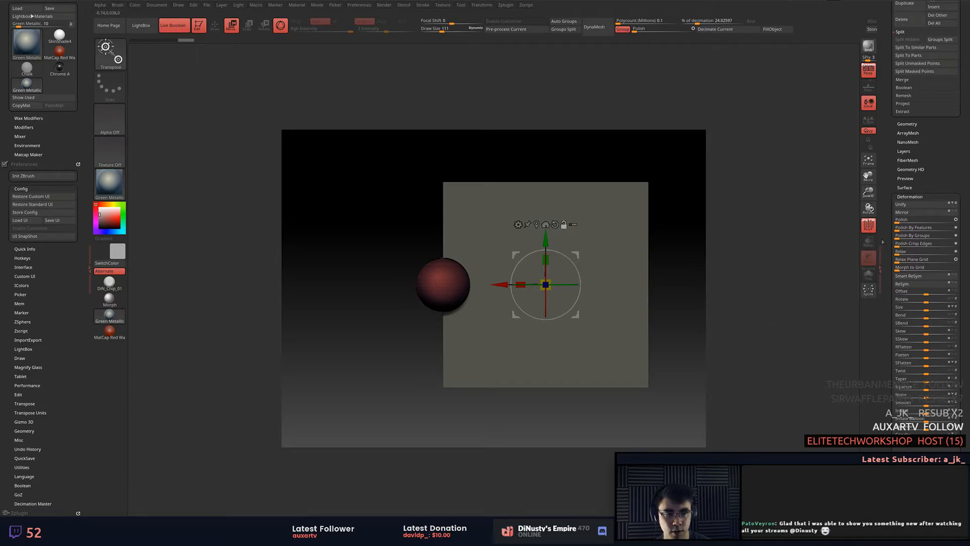
{"action": "left_click_drag", "start_coordinate": [886, 105], "coordinate": [888, 195]}
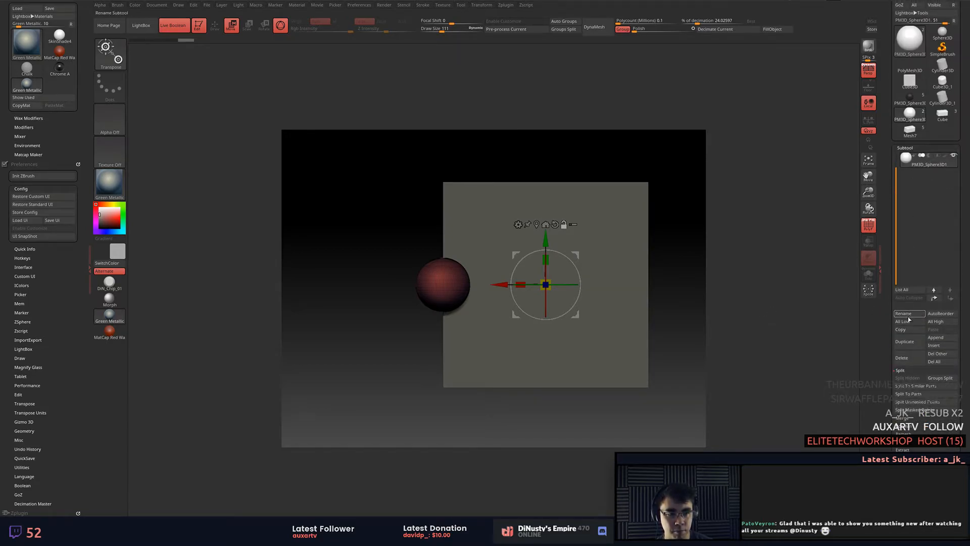
{"action": "left_click", "coordinate": [904, 342]}
{"action": "left_click_drag", "start_coordinate": [889, 254], "coordinate": [883, 159]}
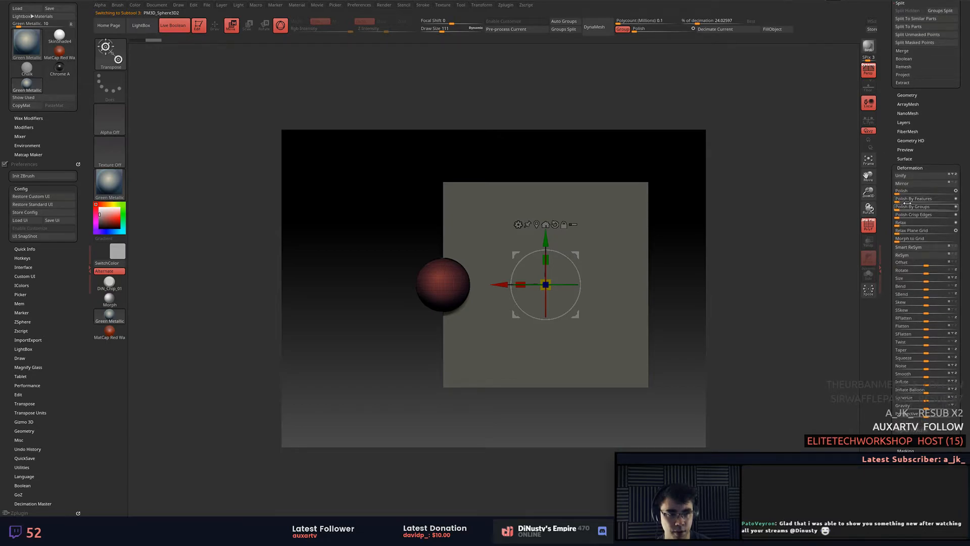
{"action": "left_click_drag", "start_coordinate": [926, 264], "coordinate": [961, 261]}
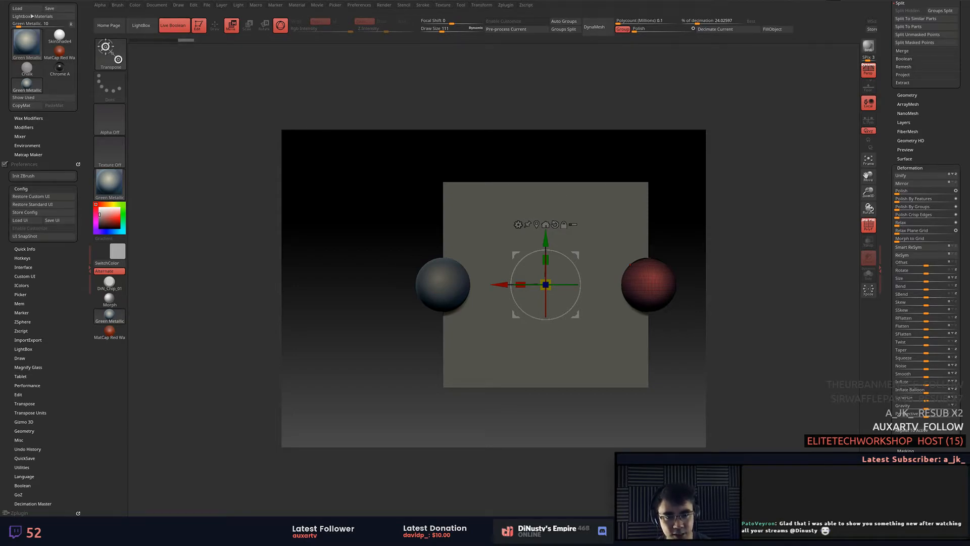
Return to draw mode, hide the polyframe and turn off perspective for the front view of both spheres.
{"action": "key", "text": "q"}
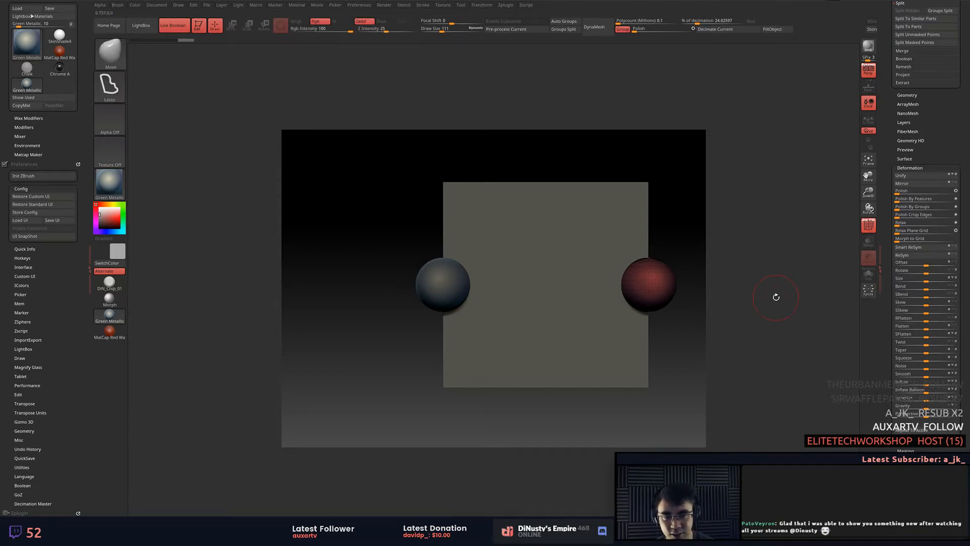
{"action": "left_click_drag", "start_coordinate": [788, 232], "coordinate": [385, 283]}
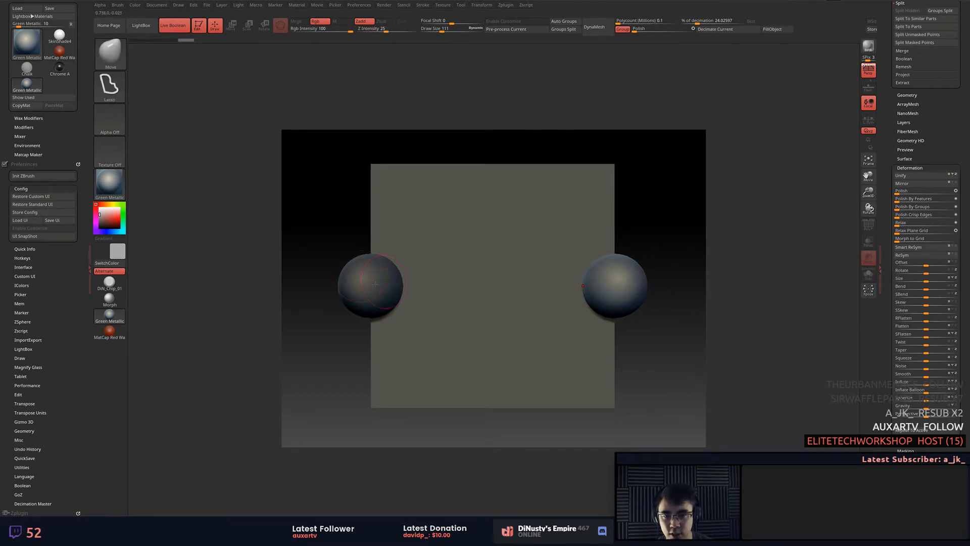
{"action": "left_click_drag", "start_coordinate": [703, 295], "coordinate": [786, 321], "text": "alt"}
{"action": "key", "text": "p"}
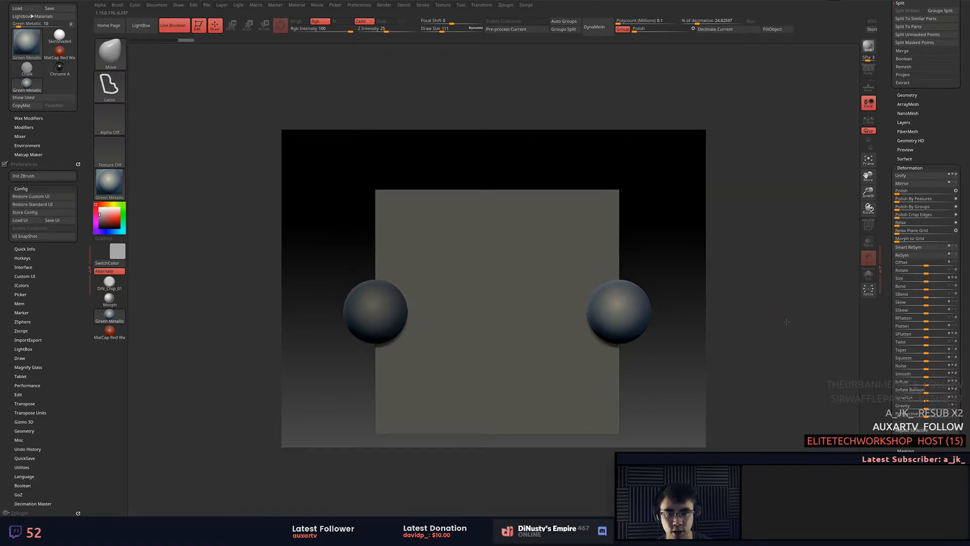
Make the left sphere active, then move and copy it into a staggered vertical column of five spheres along the plane's left edge.
{"action": "left_click", "coordinate": [908, 96]}
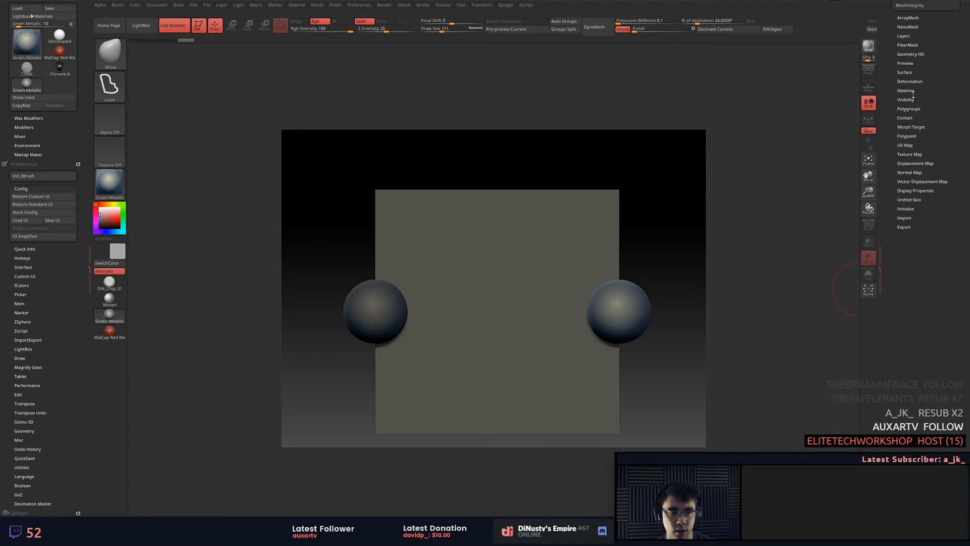
{"action": "left_click_drag", "start_coordinate": [891, 95], "coordinate": [892, 213]}
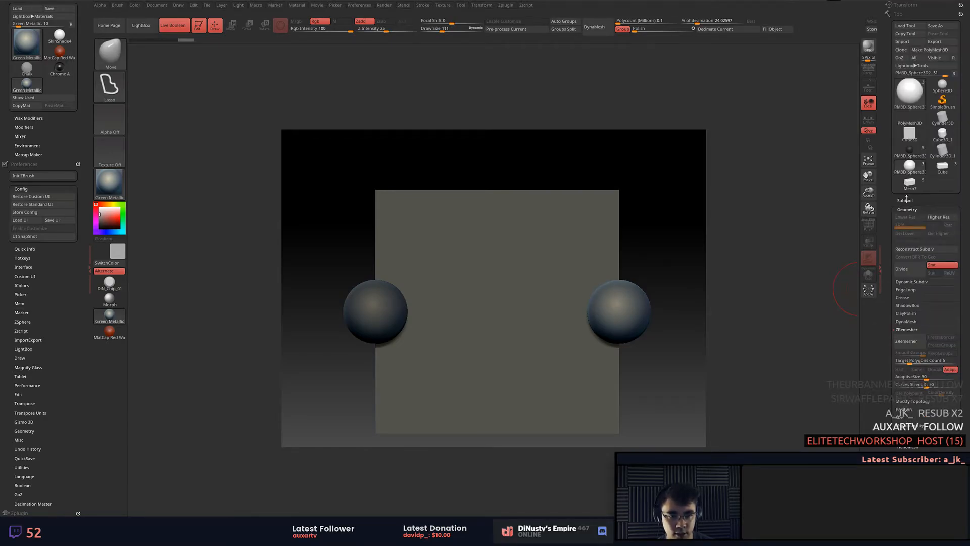
{"action": "left_click", "coordinate": [908, 199]}
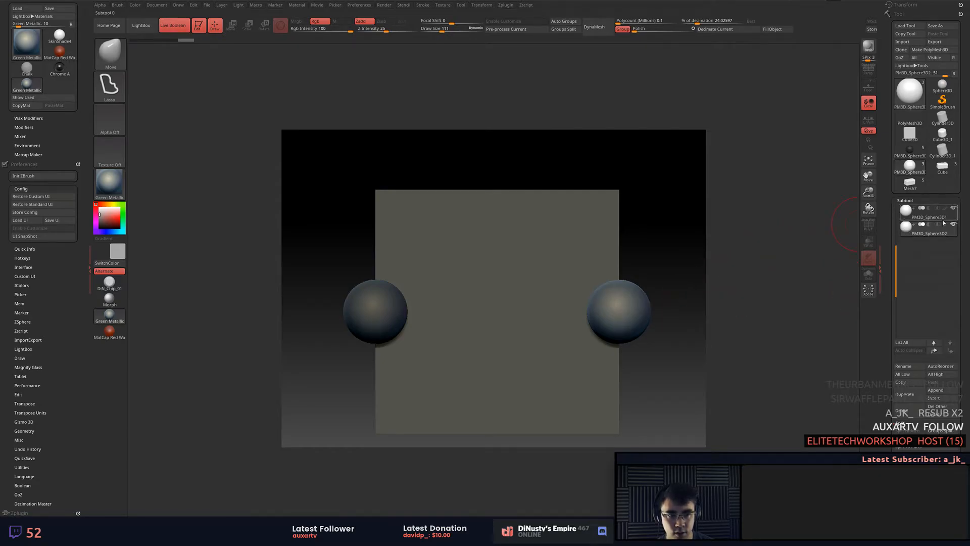
{"action": "key", "text": "Up"}
{"action": "left_click_drag", "start_coordinate": [714, 264], "coordinate": [771, 258], "text": "alt"}
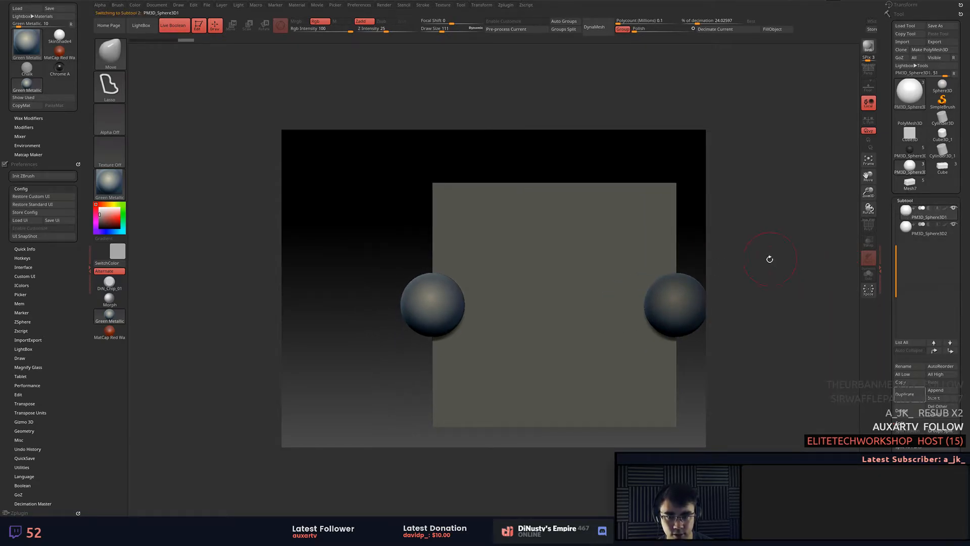
{"action": "key", "text": "w"}
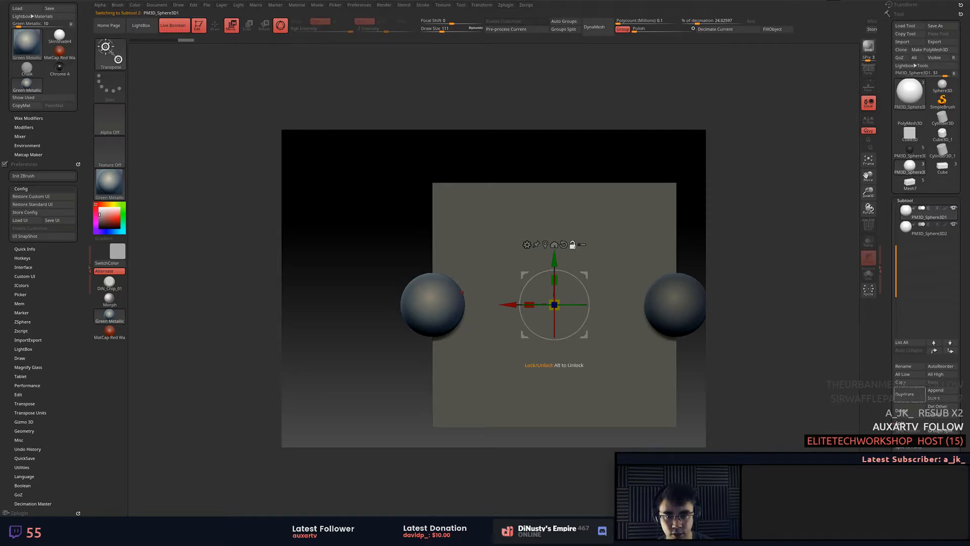
{"action": "left_click_drag", "start_coordinate": [433, 284], "coordinate": [455, 179], "text": "alt"}
{"action": "mouse_move", "coordinate": [419, 211]}
{"action": "left_mouse_down", "text": "ctrl"}
{"action": "mouse_move", "coordinate": [448, 242]}
{"action": "mouse_move", "coordinate": [441, 366]}
{"action": "mouse_move", "coordinate": [459, 402]}
{"action": "mouse_move", "coordinate": [450, 424]}
{"action": "mouse_move", "coordinate": [431, 424]}
{"action": "left_mouse_up", "text": "ctrl"}
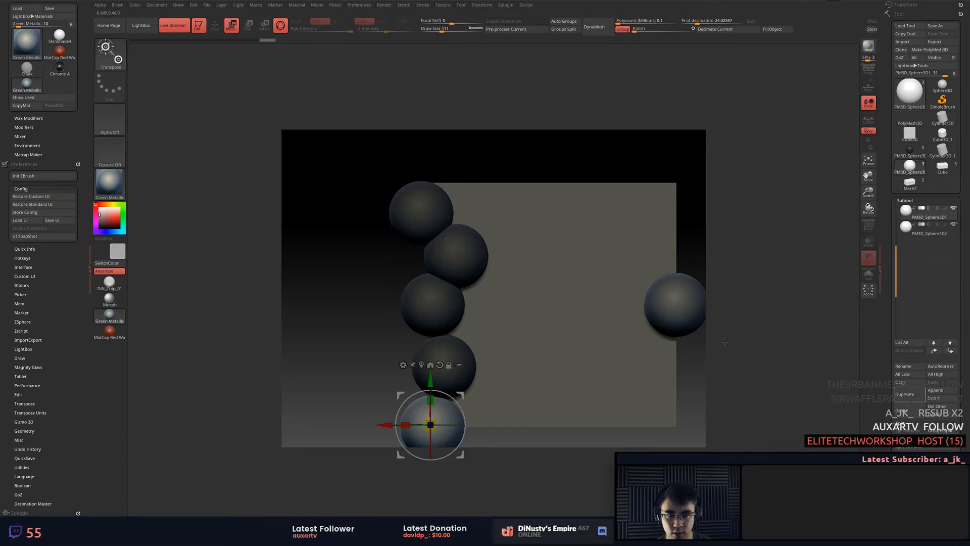
{"action": "left_click_drag", "start_coordinate": [725, 344], "coordinate": [722, 376], "text": "ctrl"}
Delete the subtool of the single sphere on the plane's right edge.
{"action": "left_click_drag", "start_coordinate": [774, 362], "coordinate": [731, 343], "text": "alt"}
{"action": "left_click", "coordinate": [643, 293], "text": "alt"}
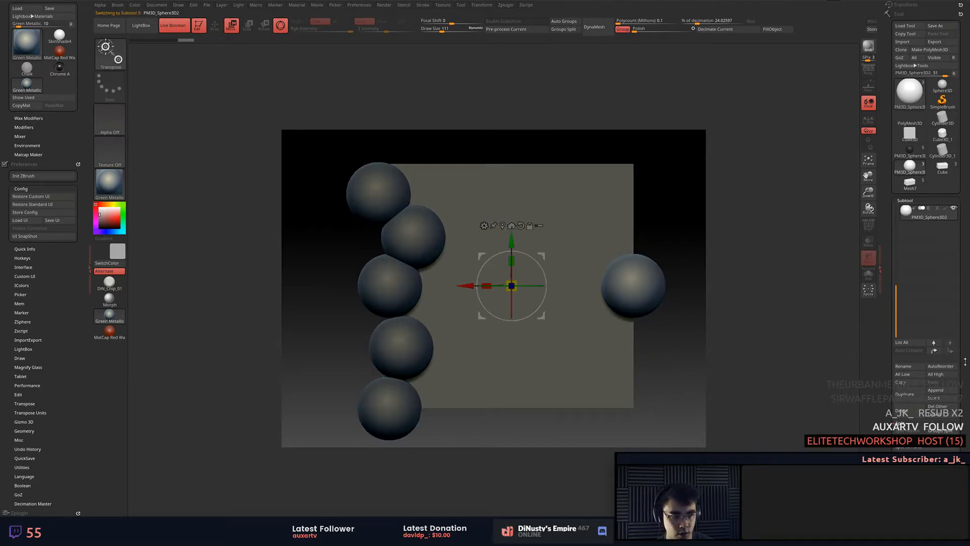
{"action": "left_click", "coordinate": [901, 410]}
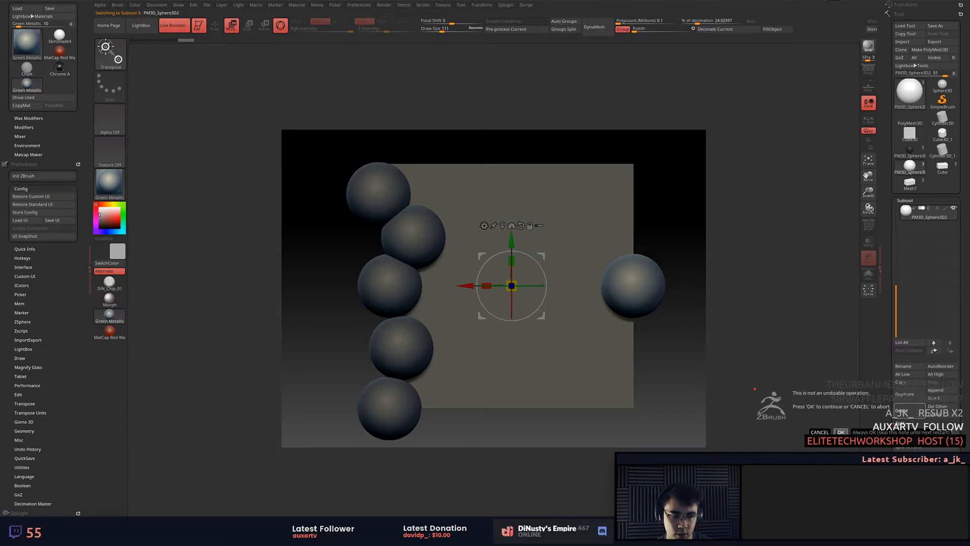
{"action": "left_click", "coordinate": [840, 432]}
Duplicate the five-sphere column and shift the copy onto the plane's right edge with the Offset deformation.
{"action": "left_click_drag", "start_coordinate": [748, 271], "coordinate": [800, 313], "text": "alt"}
{"action": "scroll", "coordinate": [916, 209], "scroll_direction": "up", "scroll_amount": 2}
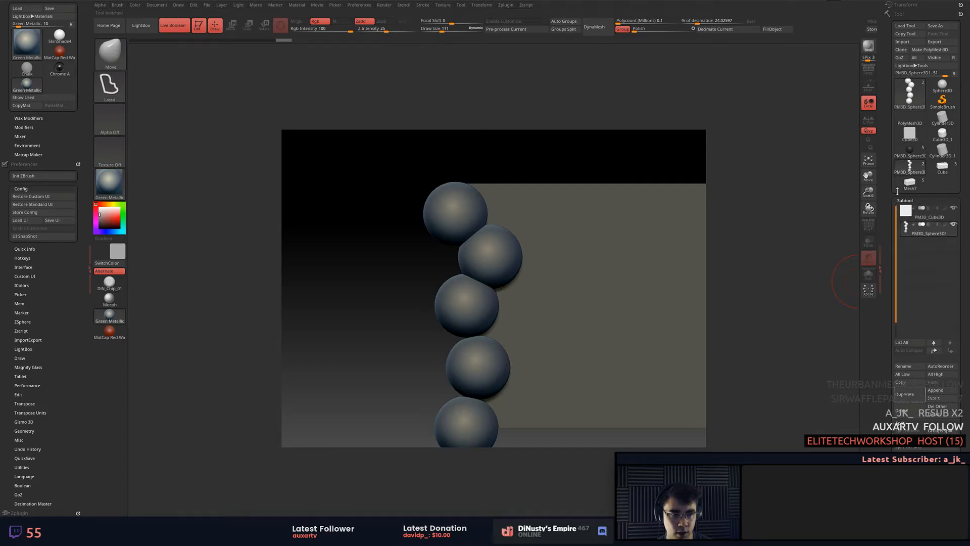
{"action": "left_click", "coordinate": [922, 399]}
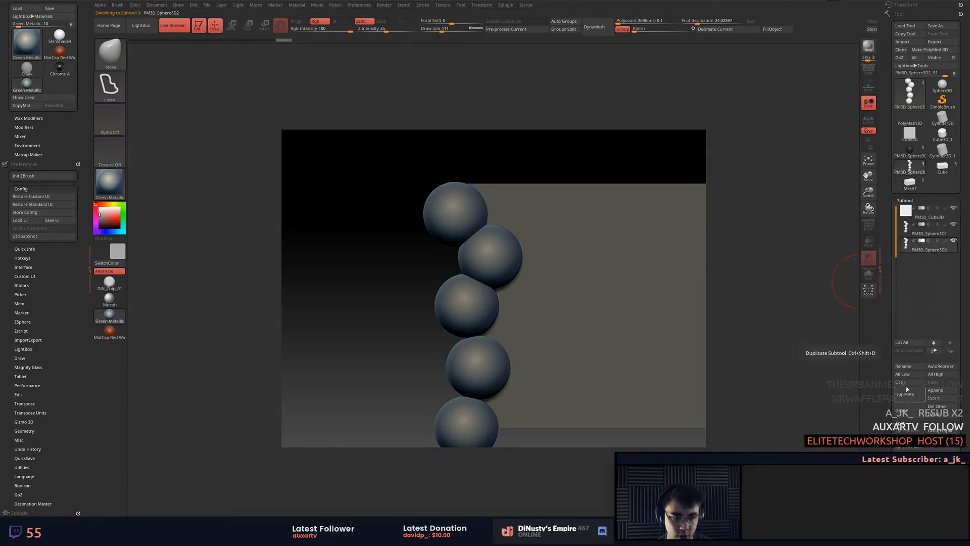
{"action": "scroll", "coordinate": [897, 260], "scroll_direction": "down", "scroll_amount": 5}
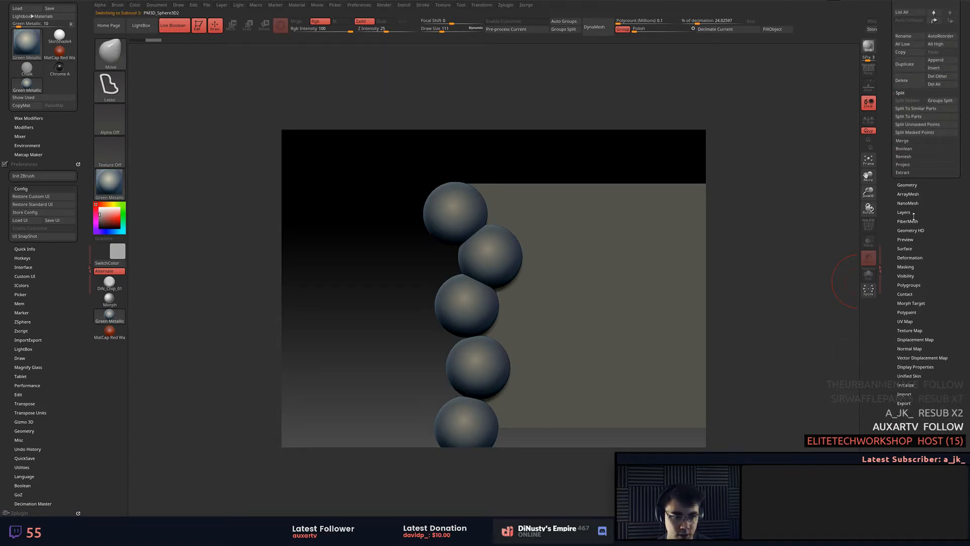
{"action": "left_click", "coordinate": [915, 257]}
{"action": "left_click_drag", "start_coordinate": [897, 182], "coordinate": [896, 266]}
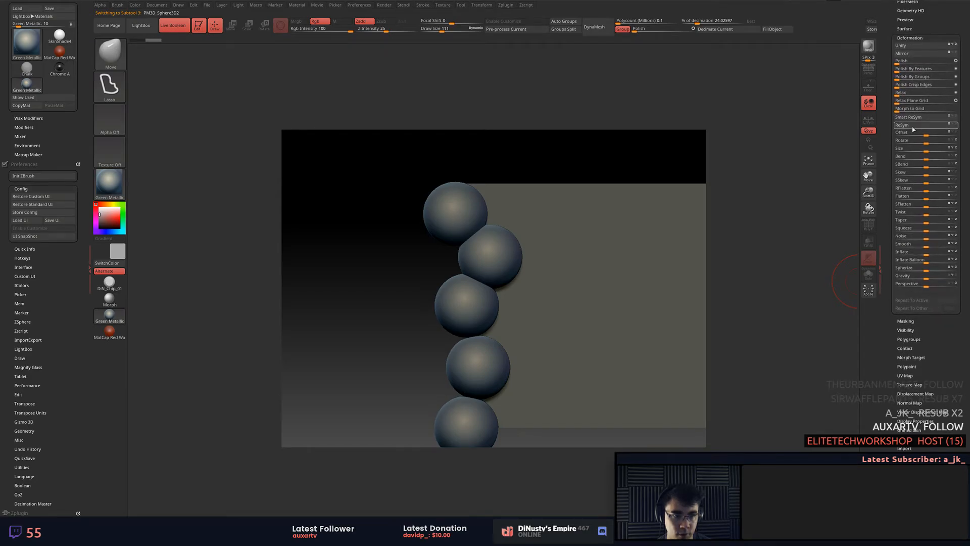
{"action": "left_click_drag", "start_coordinate": [924, 133], "coordinate": [951, 132]}
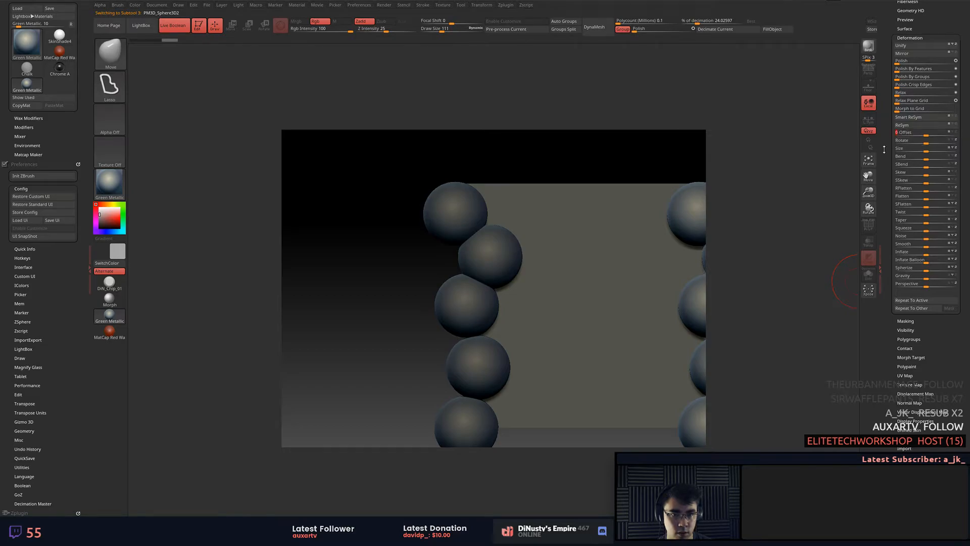
{"action": "left_click_drag", "start_coordinate": [633, 161], "coordinate": [525, 166], "text": "alt"}
{"action": "left_click_drag", "start_coordinate": [683, 169], "coordinate": [719, 155], "text": "alt"}
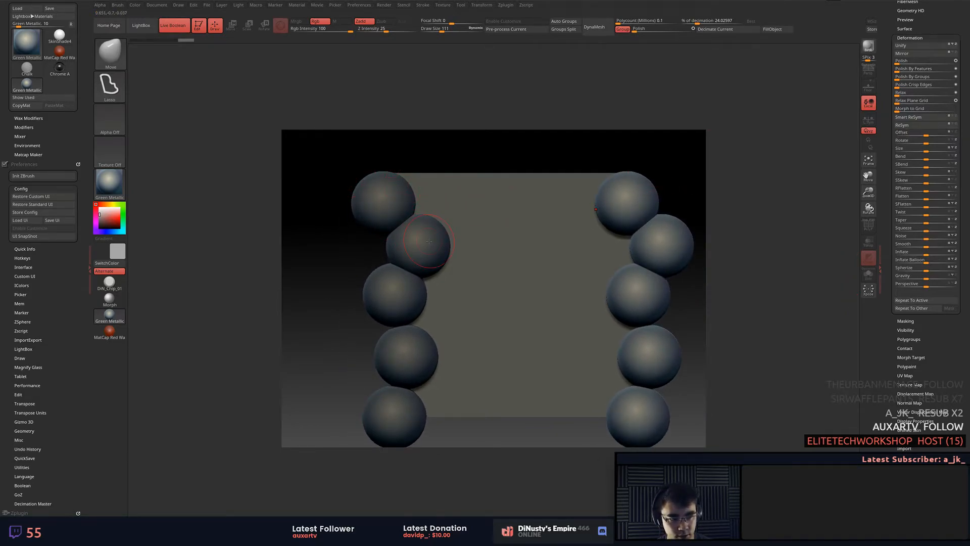
{"action": "left_click_drag", "start_coordinate": [482, 167], "coordinate": [478, 184], "text": "alt"}
{"action": "left_click_drag", "start_coordinate": [663, 251], "coordinate": [653, 216], "text": "alt"}
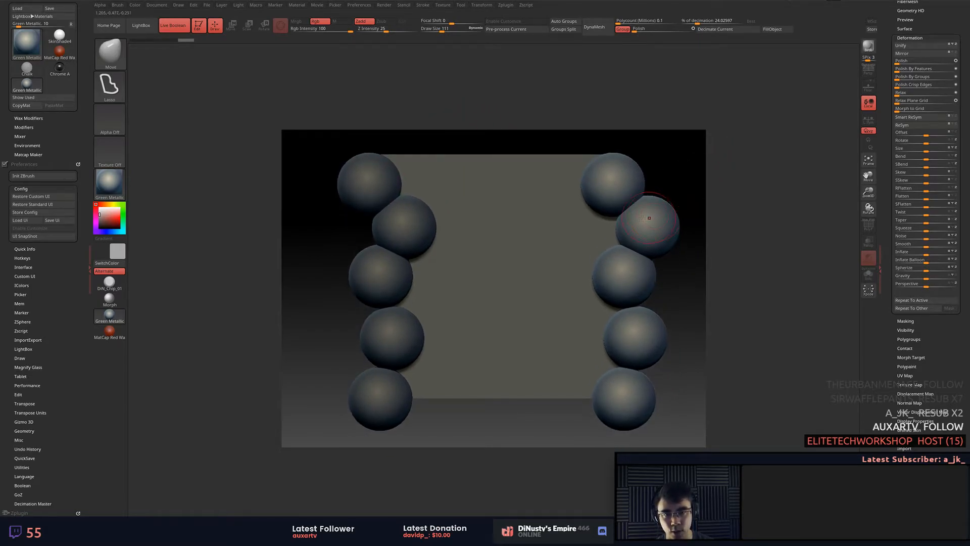
{"action": "left_click_drag", "start_coordinate": [828, 185], "coordinate": [802, 197], "text": "alt"}
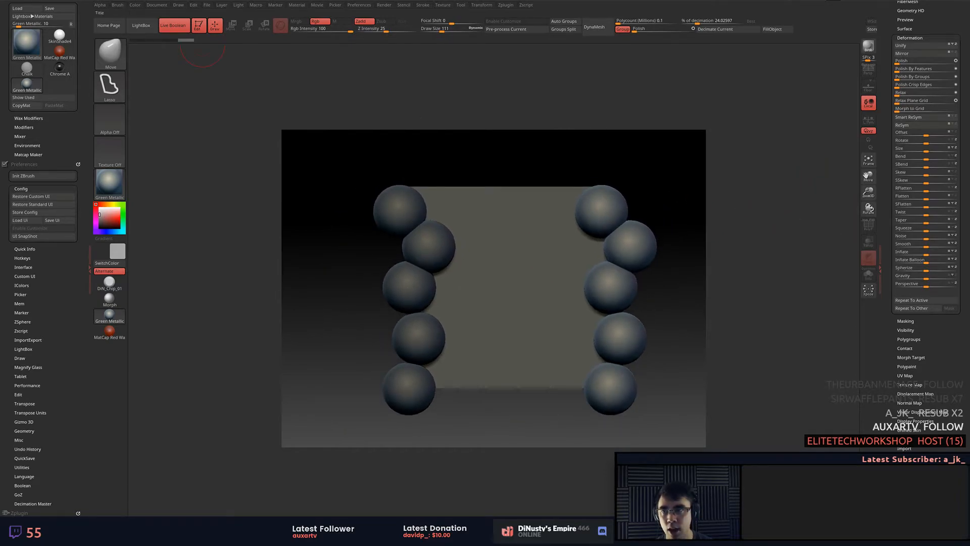
Start a new document and resize it to 2048 wide and 2048 high with Constrain Proportions off.
{"action": "left_click", "coordinate": [153, 6]}
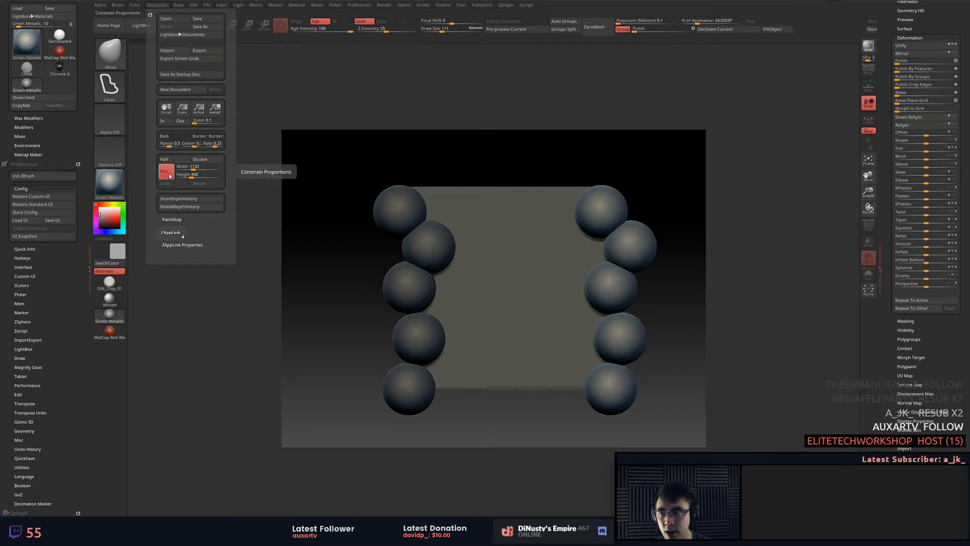
{"action": "left_click", "coordinate": [175, 90]}
{"action": "left_click", "coordinate": [506, 289]}
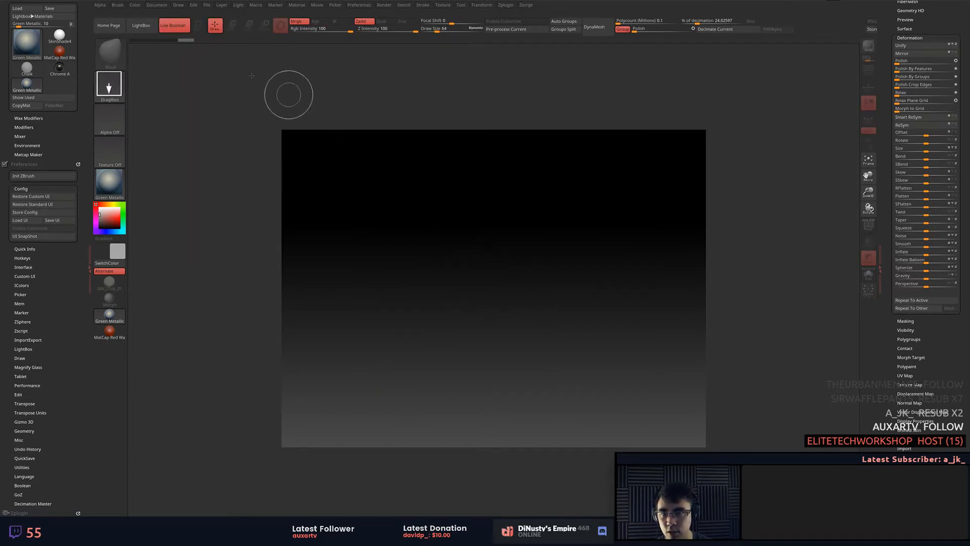
{"action": "left_click", "coordinate": [157, 6]}
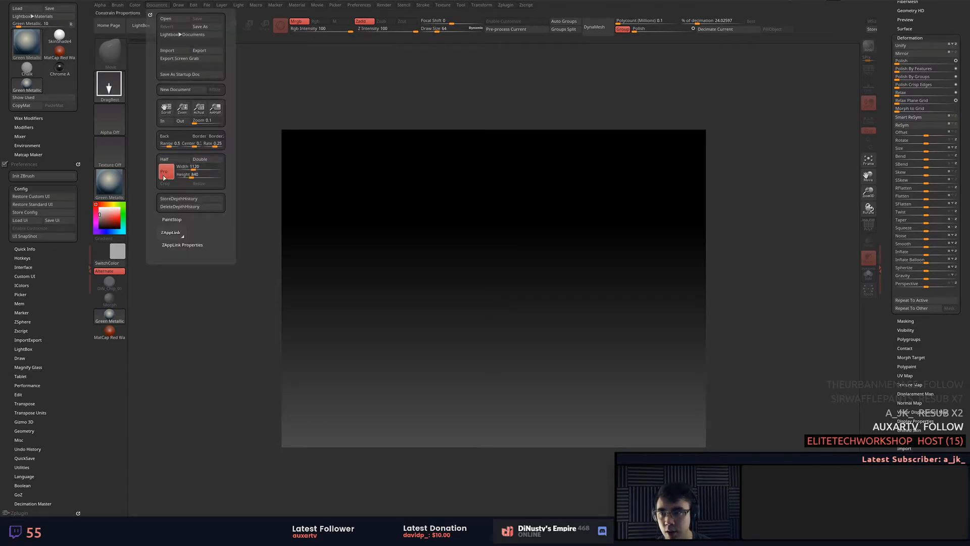
{"action": "left_click", "coordinate": [178, 168]}
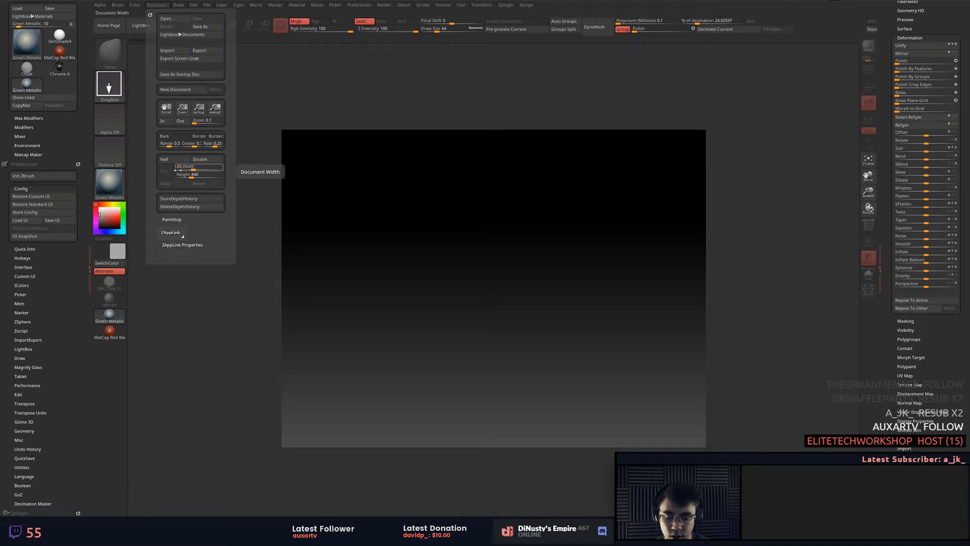
{"action": "left_click", "coordinate": [181, 174]}
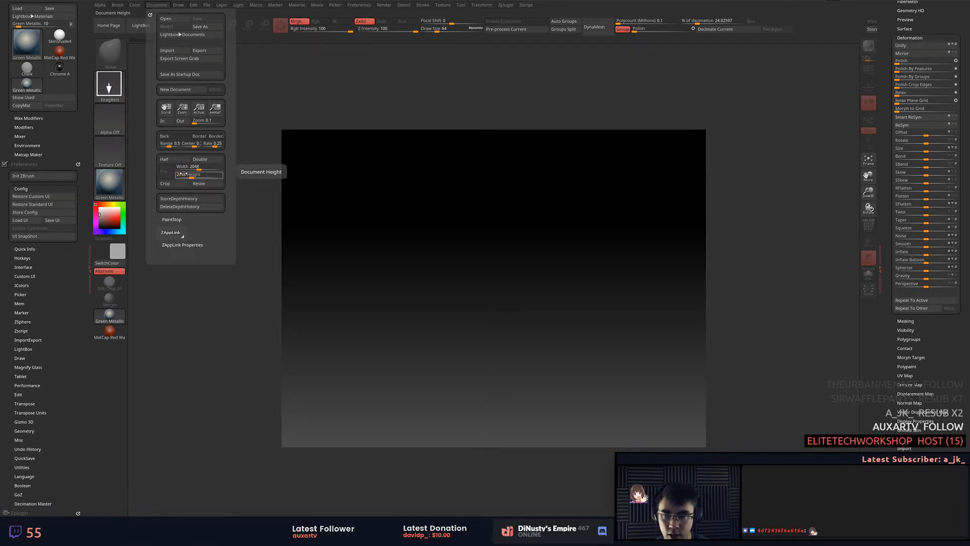
{"action": "type", "text": "2048"}
{"action": "key", "text": "Return"}
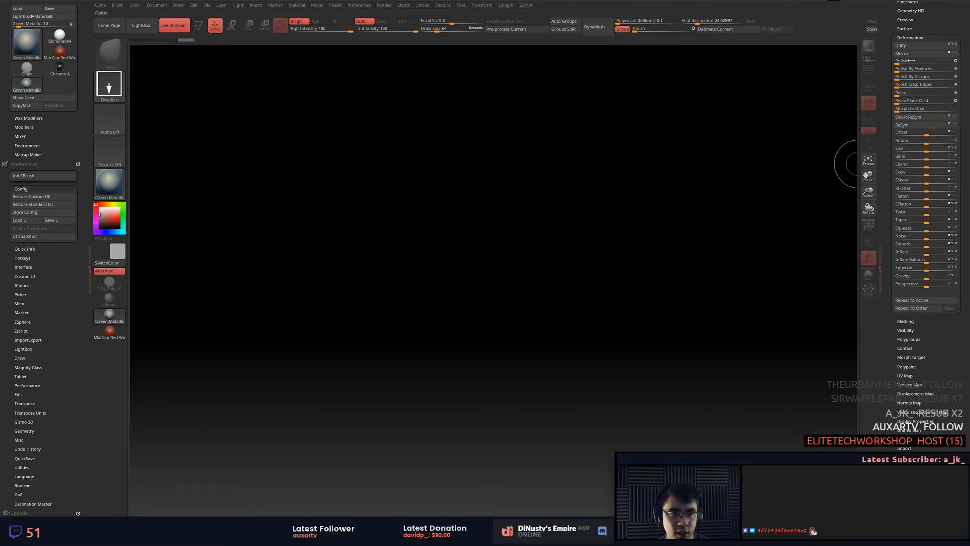
Draw the plane and sphere columns onto the new canvas, enter Edit mode and frame the model.
{"action": "left_click_drag", "start_coordinate": [890, 19], "coordinate": [889, 66]}
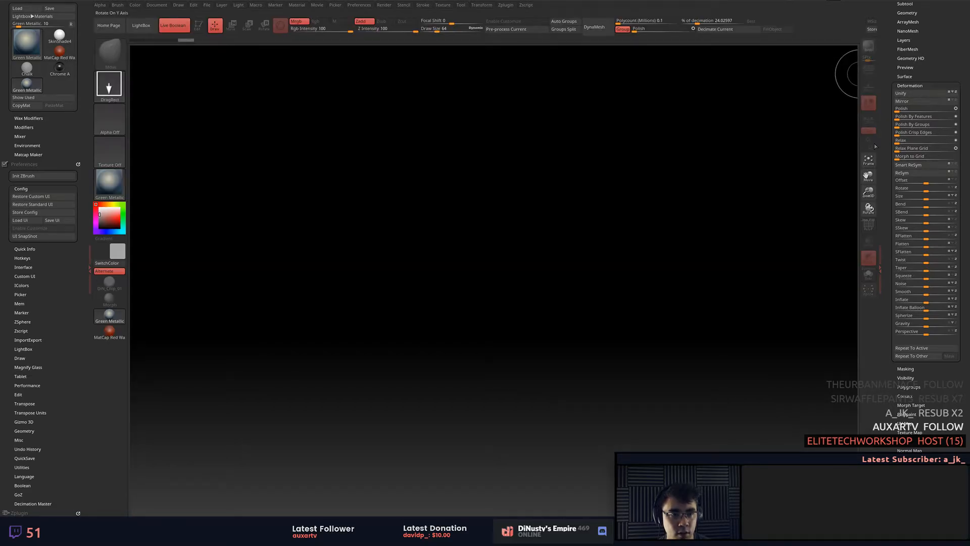
{"action": "left_click_drag", "start_coordinate": [497, 316], "coordinate": [531, 457]}
{"action": "key", "text": "t"}
{"action": "key", "text": "f"}
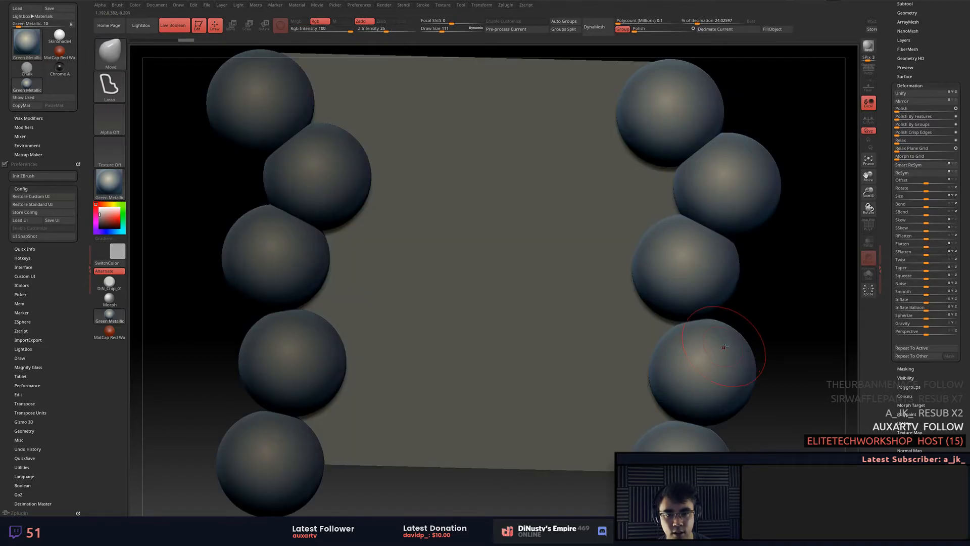
Spread the subtools apart with Xpose and bring them back together.
{"action": "left_click", "coordinate": [867, 292]}
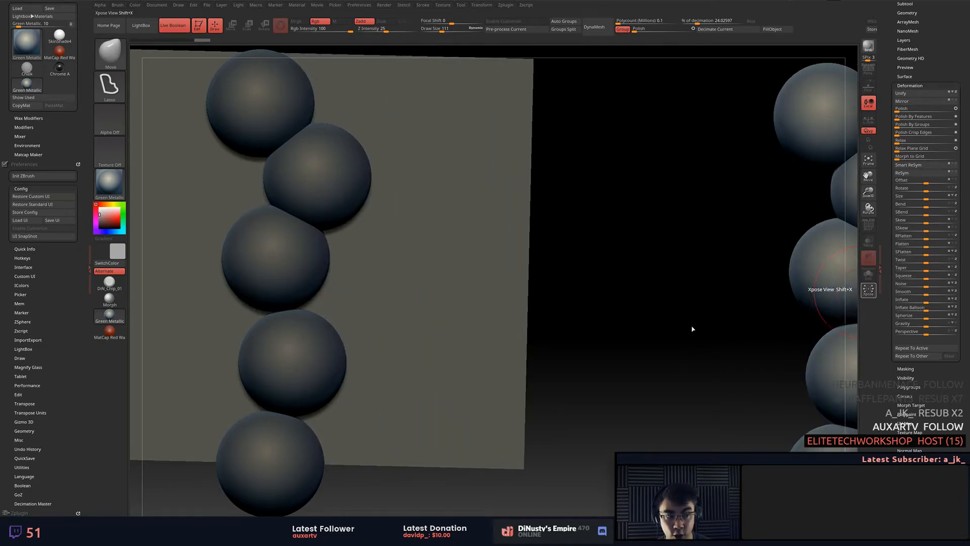
{"action": "left_click_drag", "start_coordinate": [780, 329], "coordinate": [790, 314]}
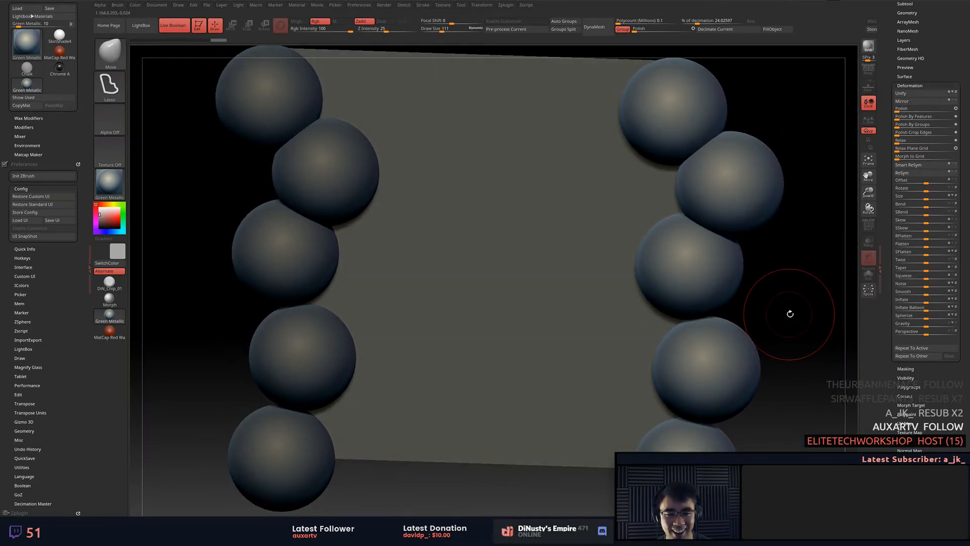
{"action": "key", "text": "f"}
{"action": "key", "text": "f"}
Turn off Live Boolean and align the view straight to the front of the plane and both sphere columns.
{"action": "left_click_drag", "start_coordinate": [621, 273], "coordinate": [727, 241], "text": "alt"}
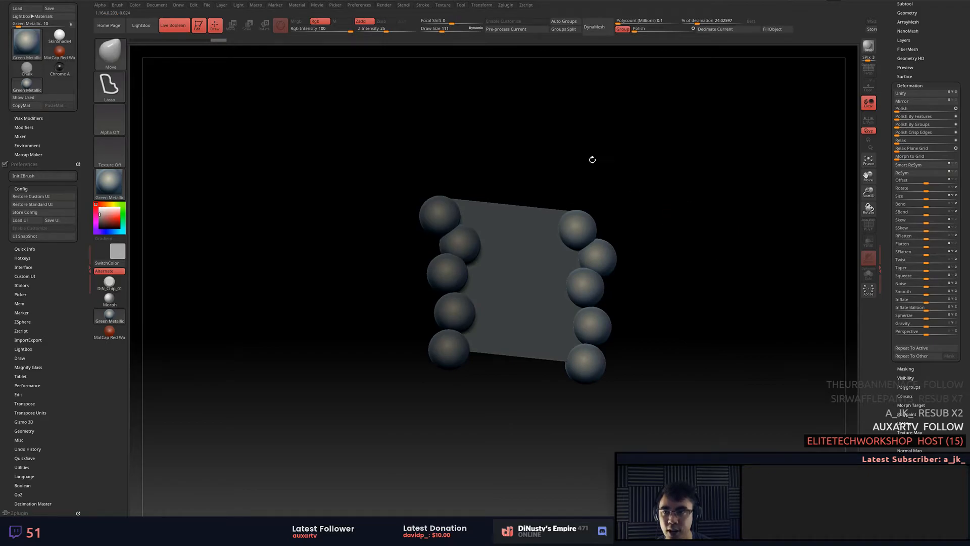
{"action": "left_click", "coordinate": [175, 23]}
{"action": "left_click_drag", "start_coordinate": [693, 147], "coordinate": [616, 161]}
{"action": "mouse_move", "coordinate": [615, 162]}
{"action": "left_mouse_down"}
{"action": "mouse_move", "coordinate": [589, 162]}
{"action": "mouse_move", "coordinate": [618, 149]}
{"action": "left_mouse_up"}
{"action": "left_click_drag", "start_coordinate": [618, 149], "coordinate": [701, 147], "text": "alt"}
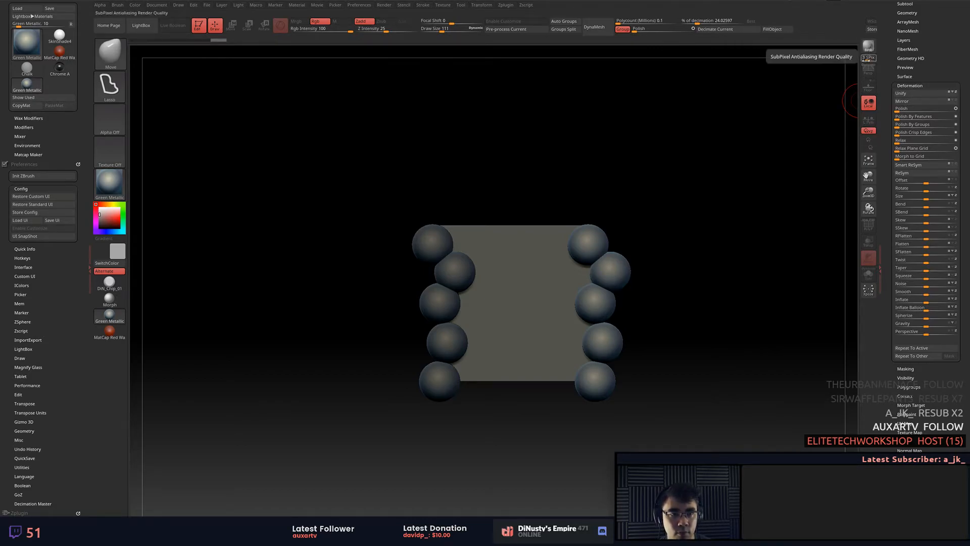
{"action": "left_click_drag", "start_coordinate": [848, 155], "coordinate": [847, 153], "text": "alt"}
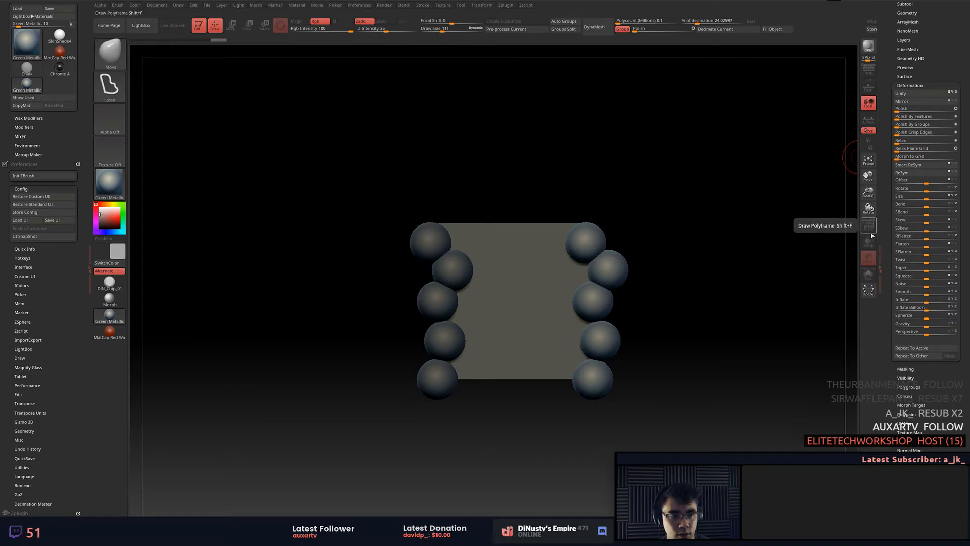
{"action": "left_click", "coordinate": [881, 270]}
{"action": "left_click", "coordinate": [964, 131]}
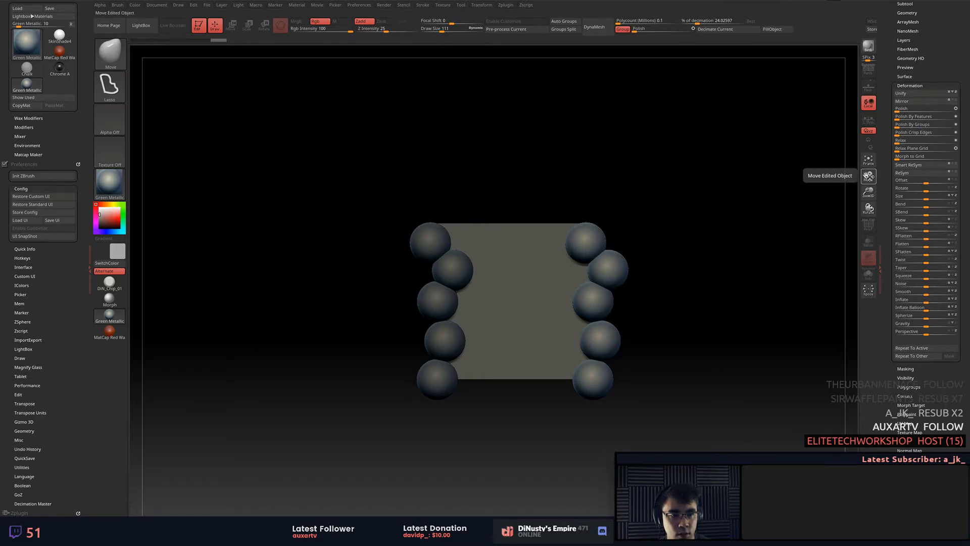
{"action": "left_click", "coordinate": [869, 176]}
{"action": "left_click_drag", "start_coordinate": [869, 176], "coordinate": [870, 203]}
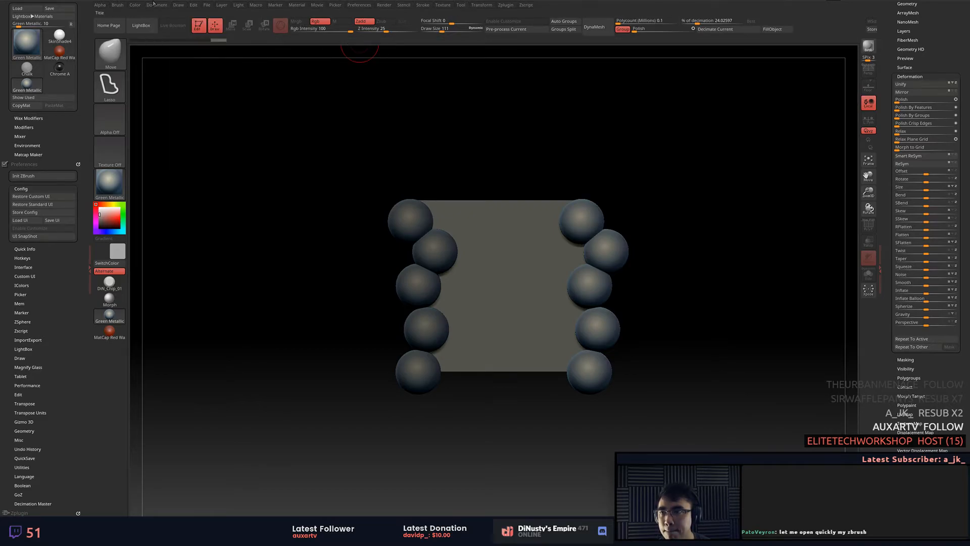
{"action": "left_click_drag", "start_coordinate": [837, 165], "coordinate": [821, 227], "text": "alt"}
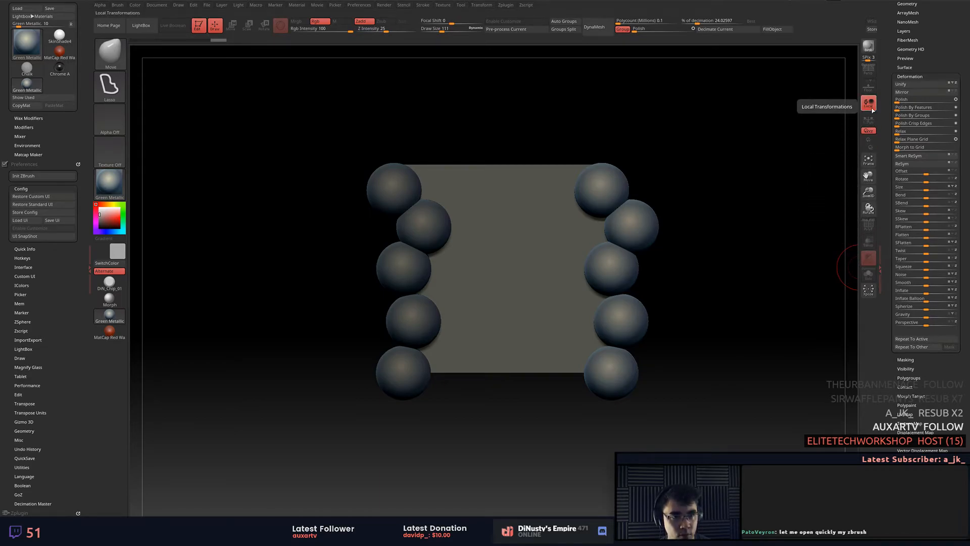
{"action": "left_click", "coordinate": [900, 76]}
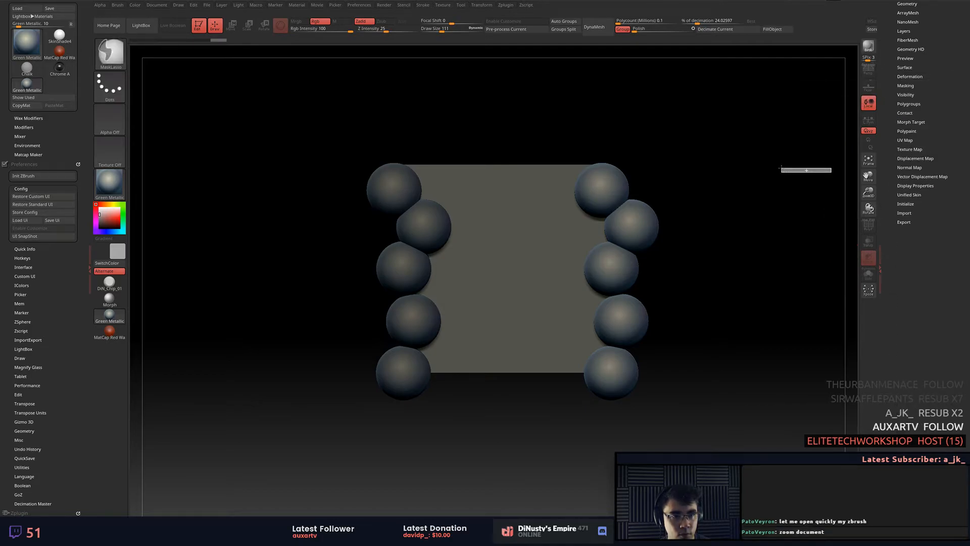
{"action": "left_click_drag", "start_coordinate": [794, 219], "coordinate": [771, 223], "text": "alt"}
{"action": "key", "text": "f"}
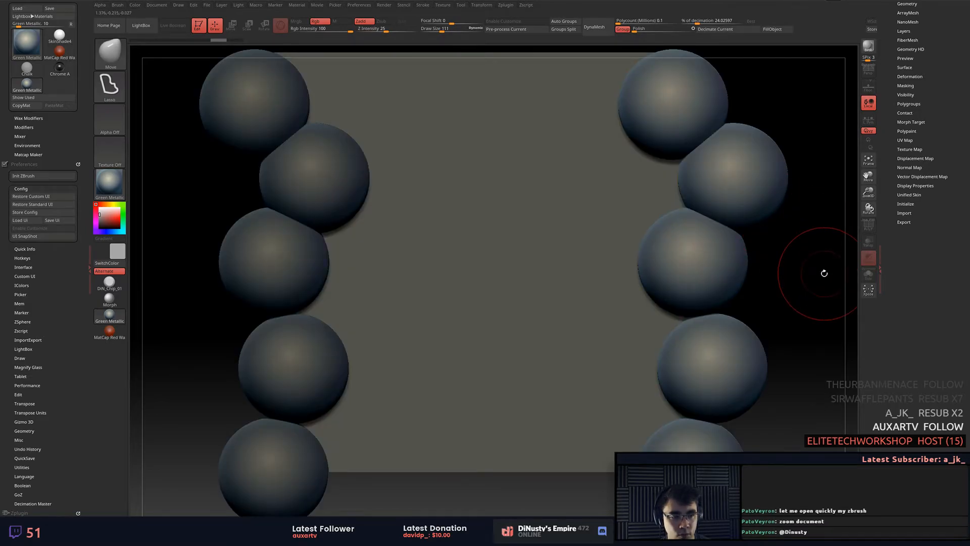
{"action": "left_click_drag", "start_coordinate": [824, 273], "coordinate": [797, 265], "text": "alt"}
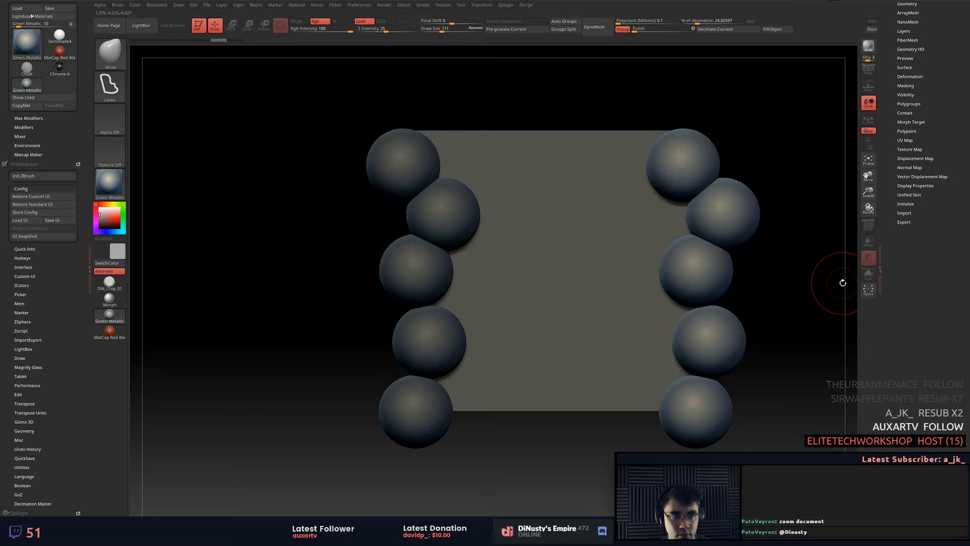
Enable interface customization and dock the Document palette in the tray above the Material palette.
{"action": "left_click_drag", "start_coordinate": [888, 135], "coordinate": [892, 205]}
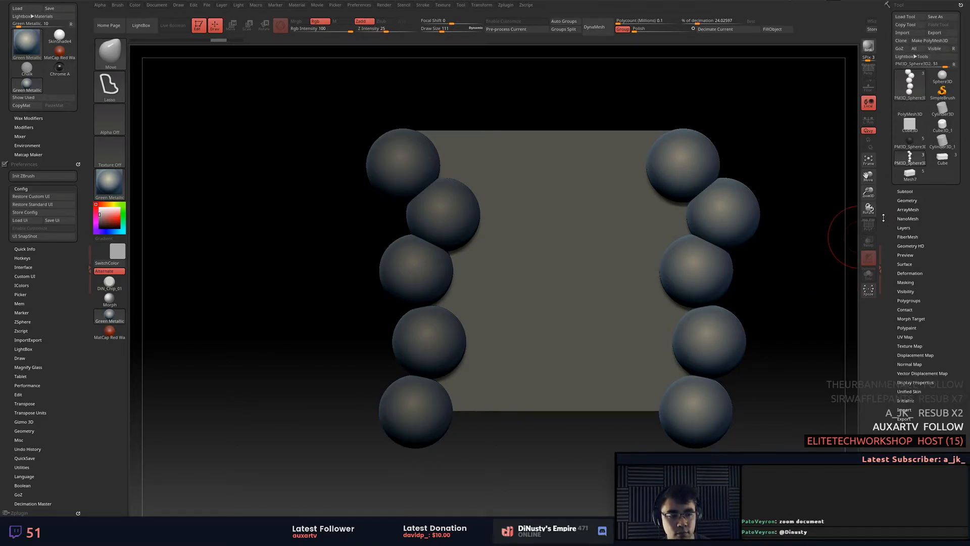
{"action": "left_click", "coordinate": [155, 5]}
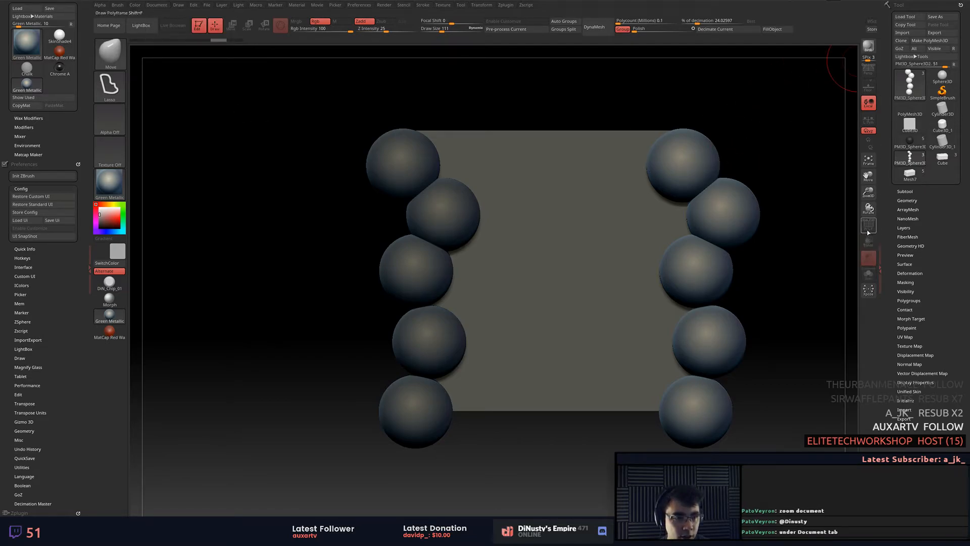
{"action": "key", "text": "ctrl"}
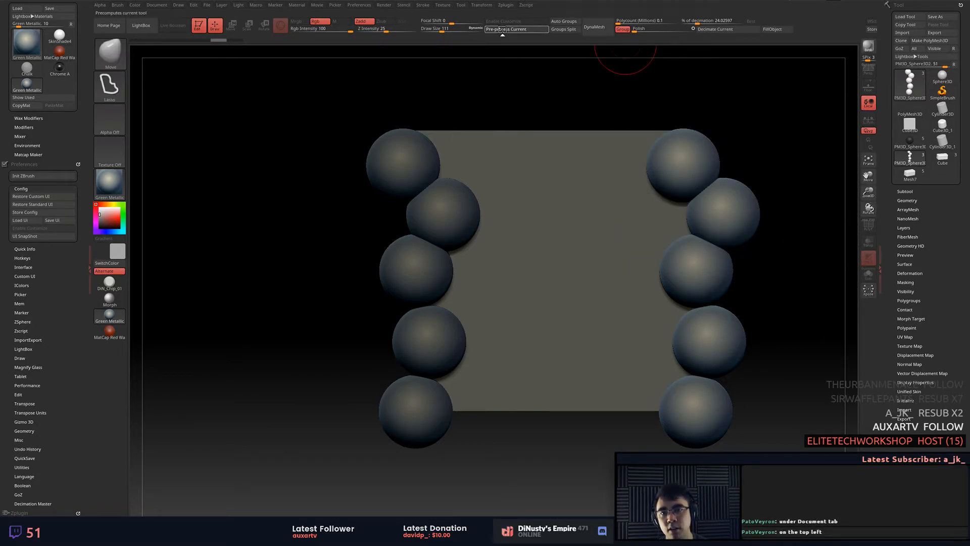
{"action": "left_click_drag", "start_coordinate": [519, 81], "coordinate": [509, 92]}
{"action": "left_click", "coordinate": [516, 21]}
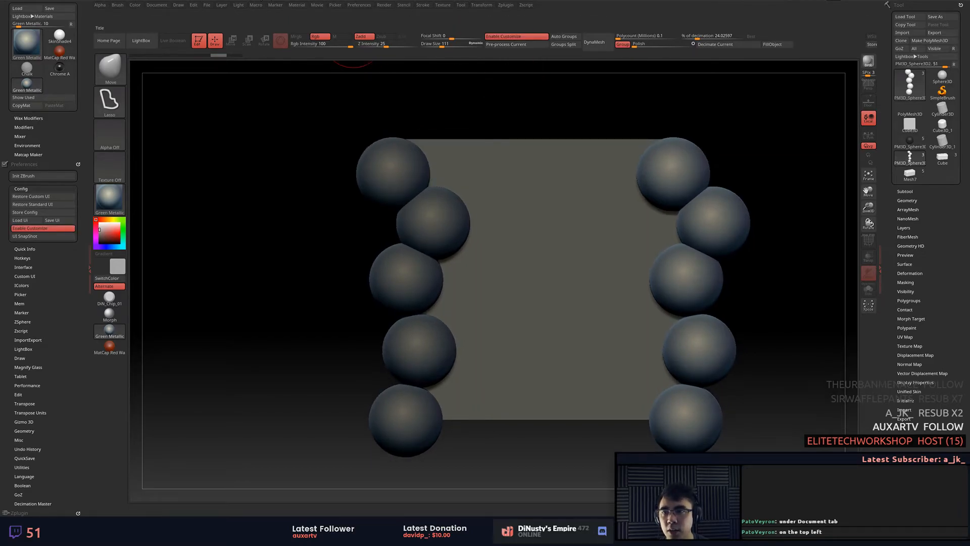
{"action": "left_click", "coordinate": [161, 6]}
{"action": "mouse_move", "coordinate": [158, 6]}
{"action": "left_click_drag", "start_coordinate": [149, 15], "coordinate": [64, 27]}
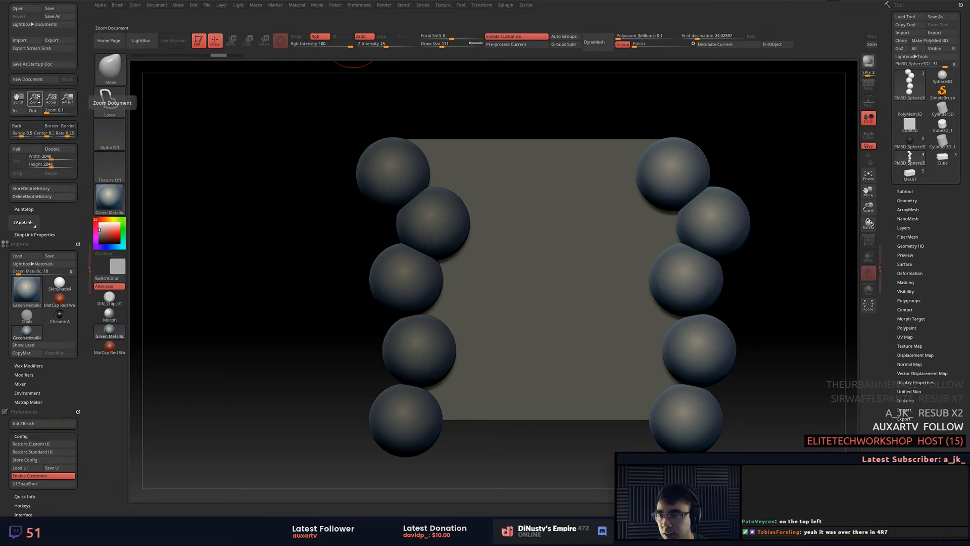
Add the Zoom Document and Actual controls to the custom shelf, and zoom out to show the whole square canvas.
{"action": "key", "text": "ctrl"}
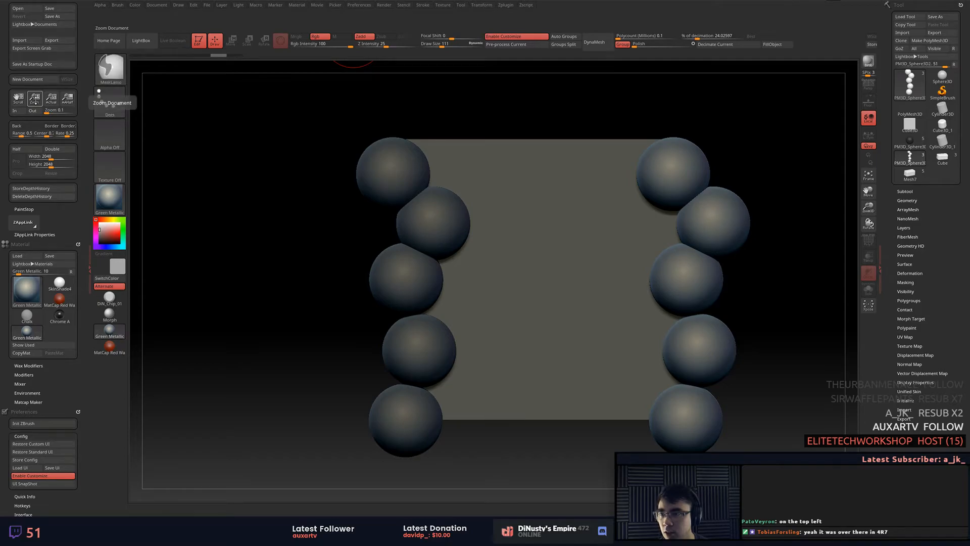
{"action": "left_click_drag", "start_coordinate": [812, 53], "coordinate": [801, 41], "text": "ctrl+alt"}
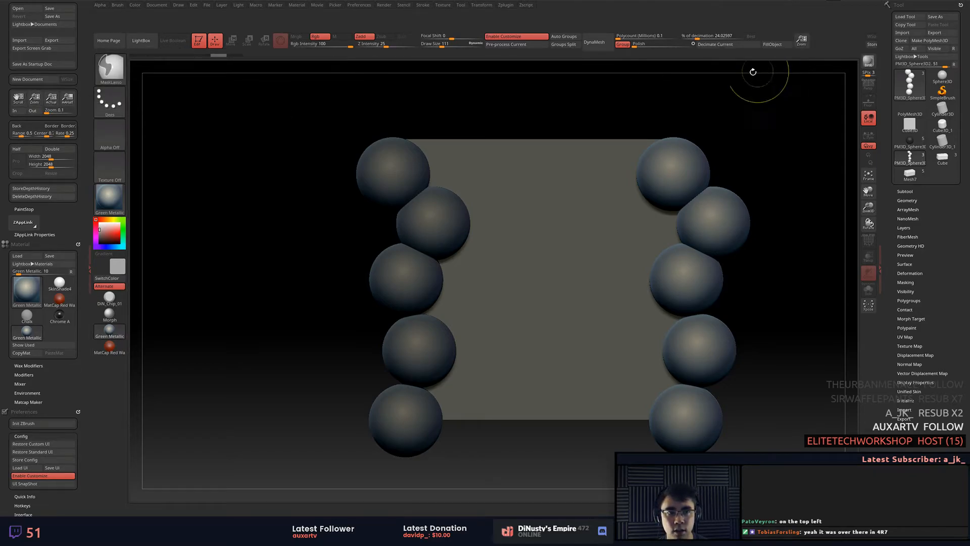
{"action": "left_click_drag", "start_coordinate": [52, 101], "coordinate": [647, 169], "text": "ctrl+alt"}
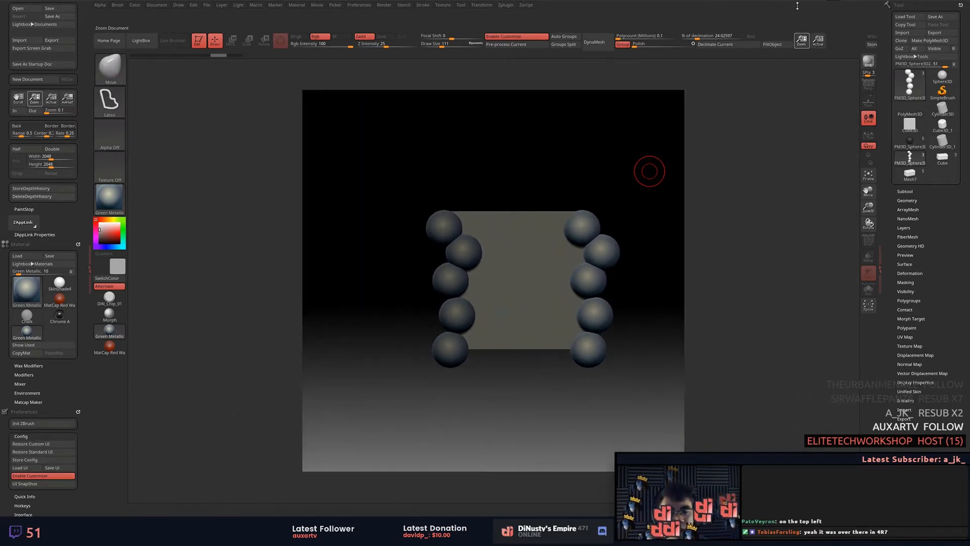
{"action": "left_click_drag", "start_coordinate": [741, 171], "coordinate": [752, 155], "text": "alt"}
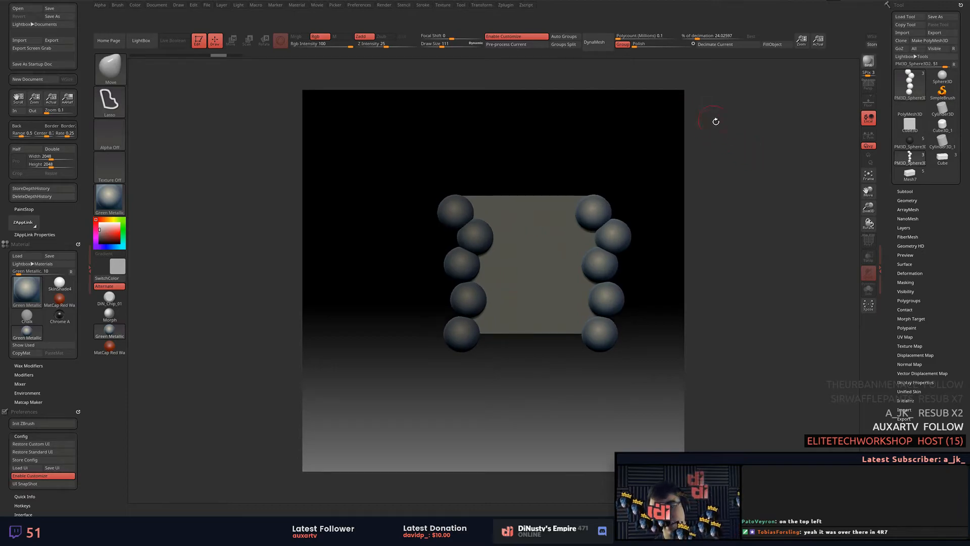
{"action": "mouse_move", "coordinate": [804, 40]}
{"action": "left_mouse_down"}
{"action": "mouse_move", "coordinate": [804, 67]}
{"action": "mouse_move", "coordinate": [809, 19]}
{"action": "mouse_move", "coordinate": [812, 44]}
{"action": "mouse_move", "coordinate": [812, 28]}
{"action": "left_mouse_up"}
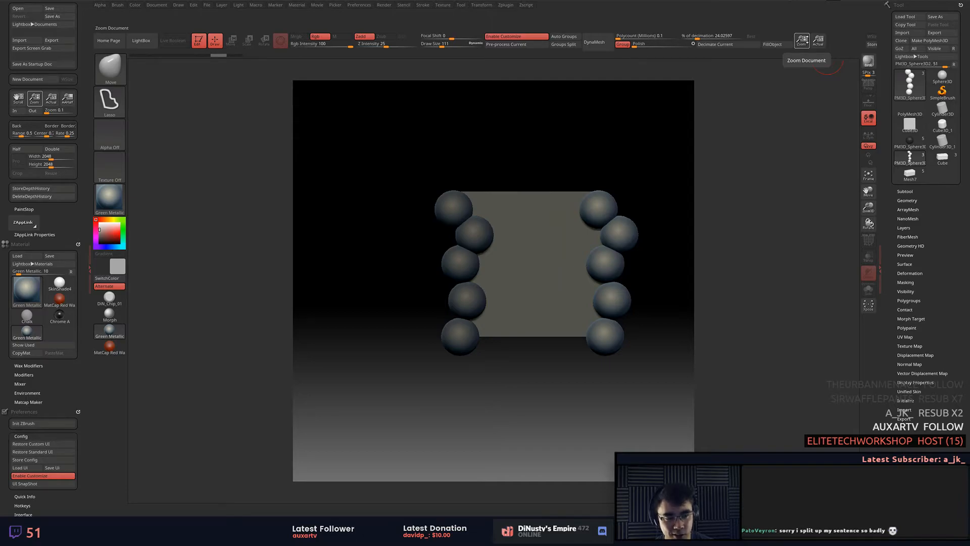
{"action": "left_click_drag", "start_coordinate": [803, 43], "coordinate": [817, 28]}
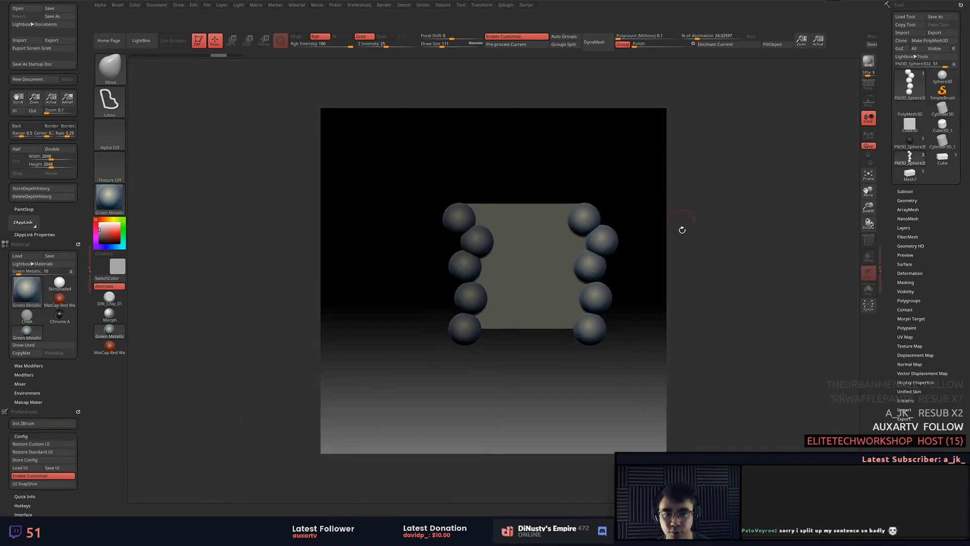
{"action": "mouse_move", "coordinate": [801, 44]}
{"action": "left_mouse_down"}
{"action": "mouse_move", "coordinate": [798, 13]}
{"action": "mouse_move", "coordinate": [798, 58]}
{"action": "mouse_move", "coordinate": [799, 42]}
{"action": "left_mouse_up"}
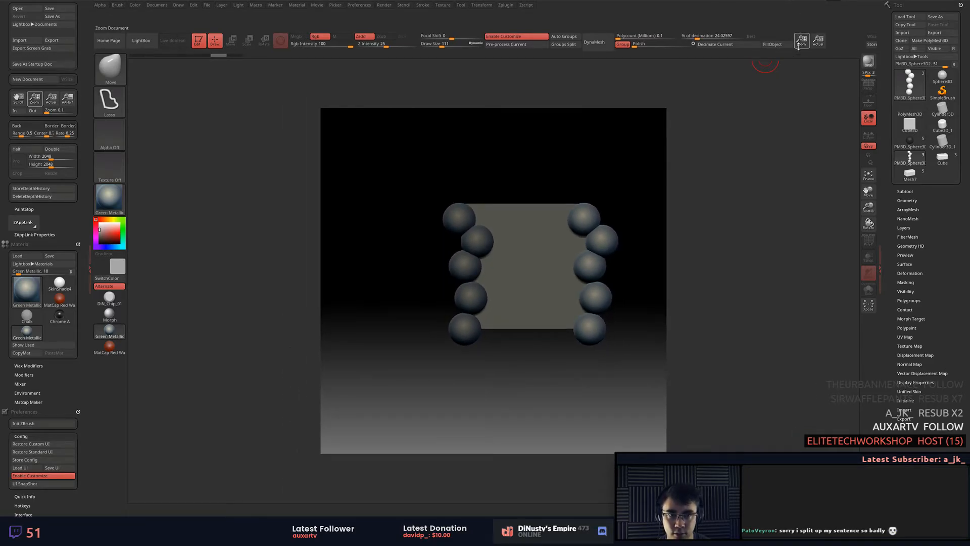
Select the flat plane subtool and frame it so the plane fills the square document.
{"action": "left_click", "coordinate": [924, 193]}
{"action": "left_click", "coordinate": [920, 204]}
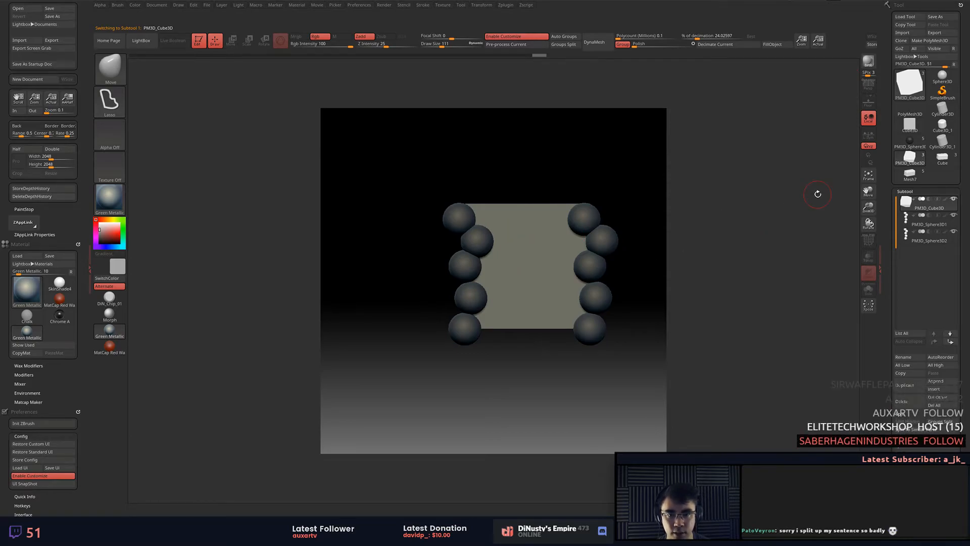
{"action": "key", "text": "f"}
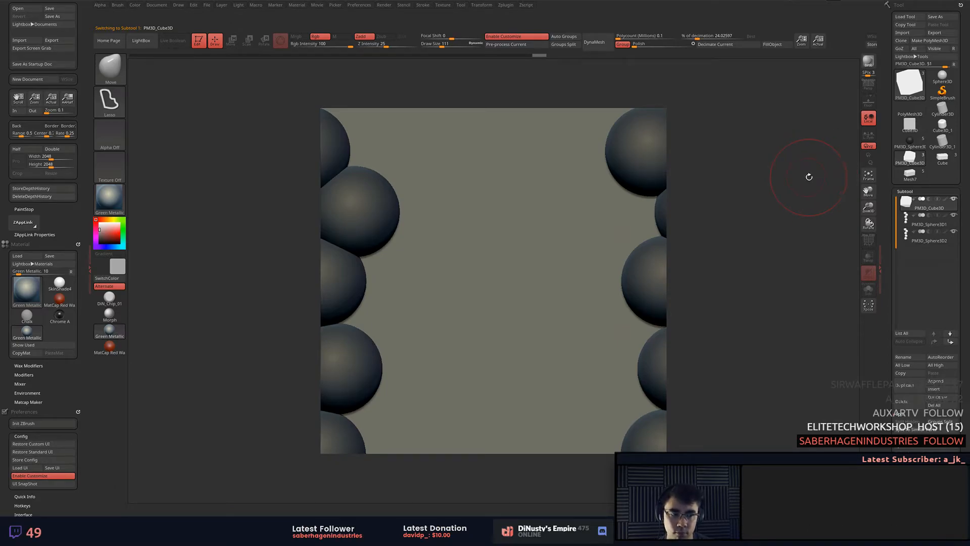
Grab the tiling document as a new alpha and inspect its enlarged preview.
{"action": "left_click", "coordinate": [118, 143]}
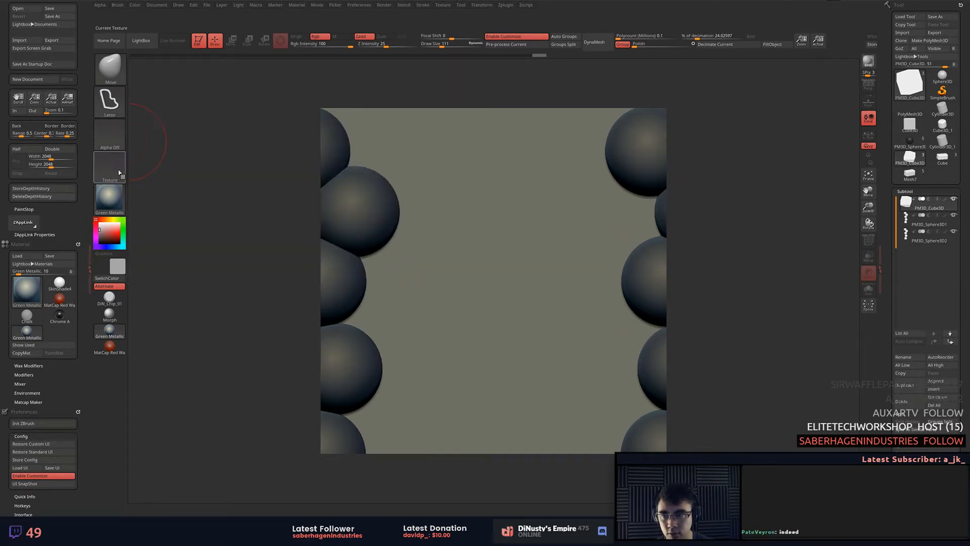
{"action": "left_click", "coordinate": [119, 172]}
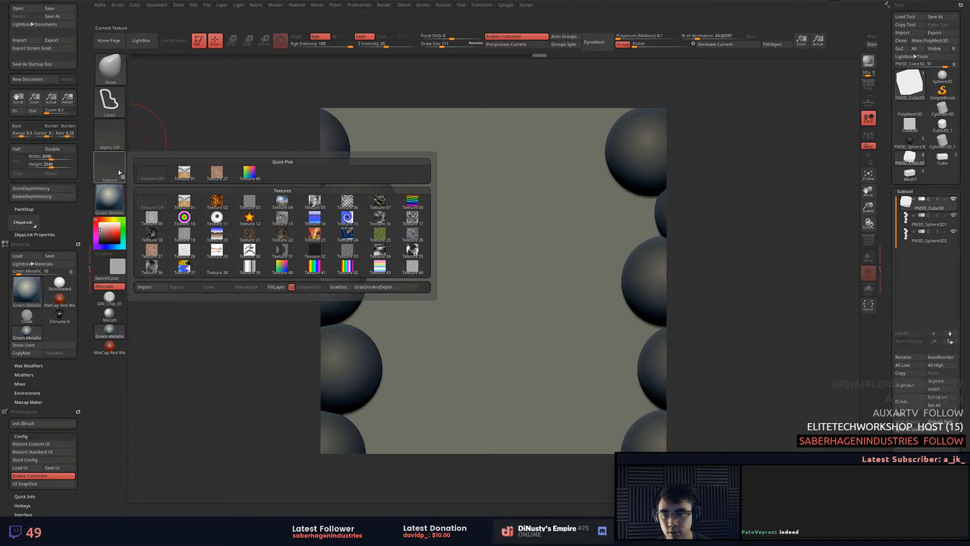
{"action": "left_click", "coordinate": [112, 144]}
{"action": "left_click", "coordinate": [112, 141]}
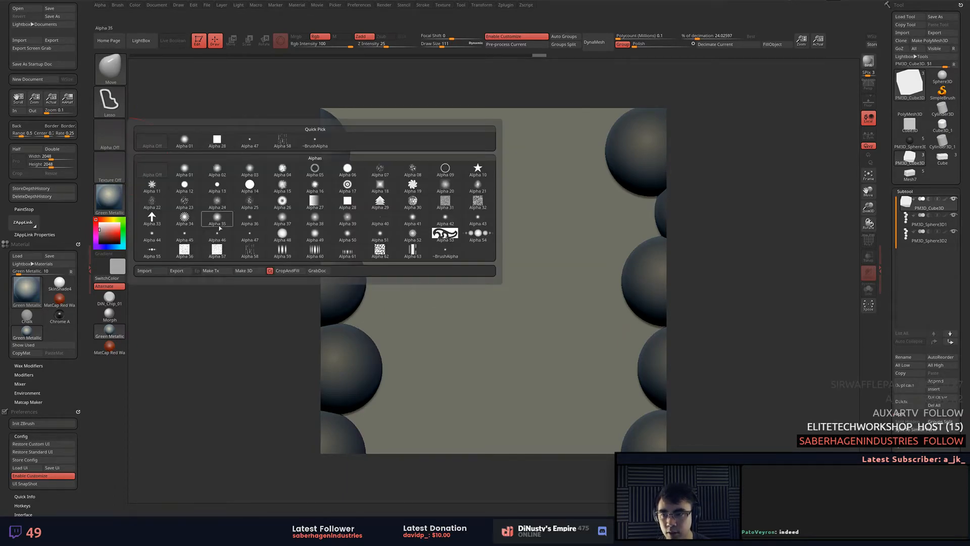
{"action": "left_click", "coordinate": [318, 271]}
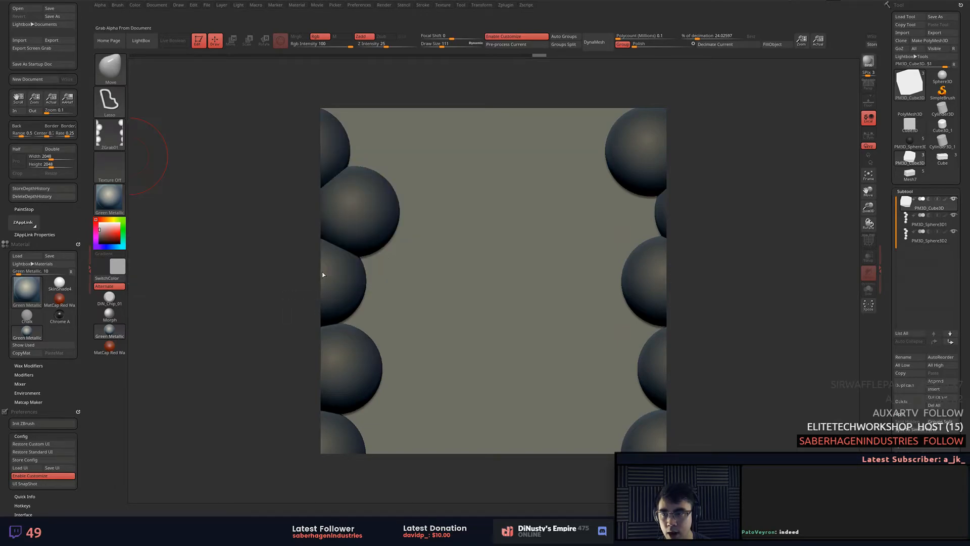
{"action": "mouse_move", "coordinate": [121, 137]}
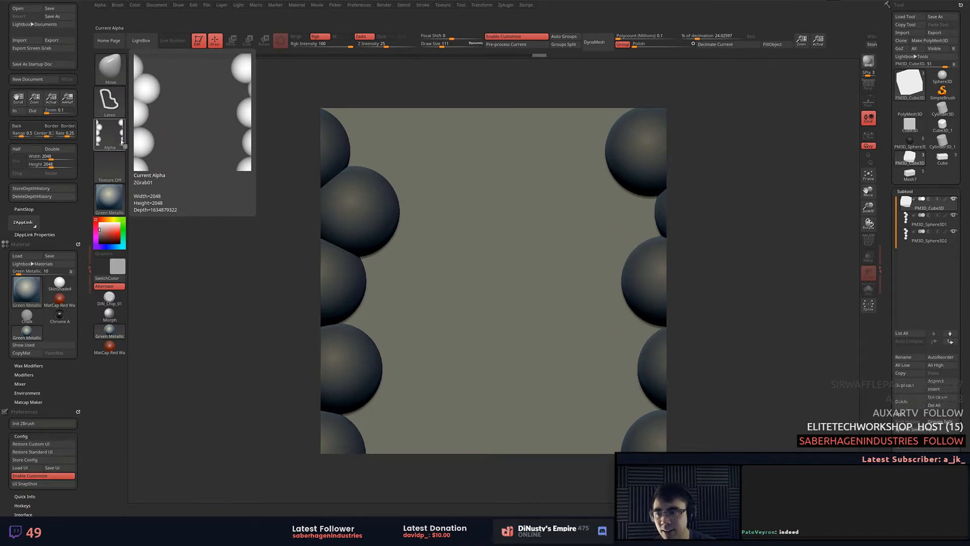
{"action": "mouse_move", "coordinate": [120, 170]}
{"action": "left_click", "coordinate": [120, 170]}
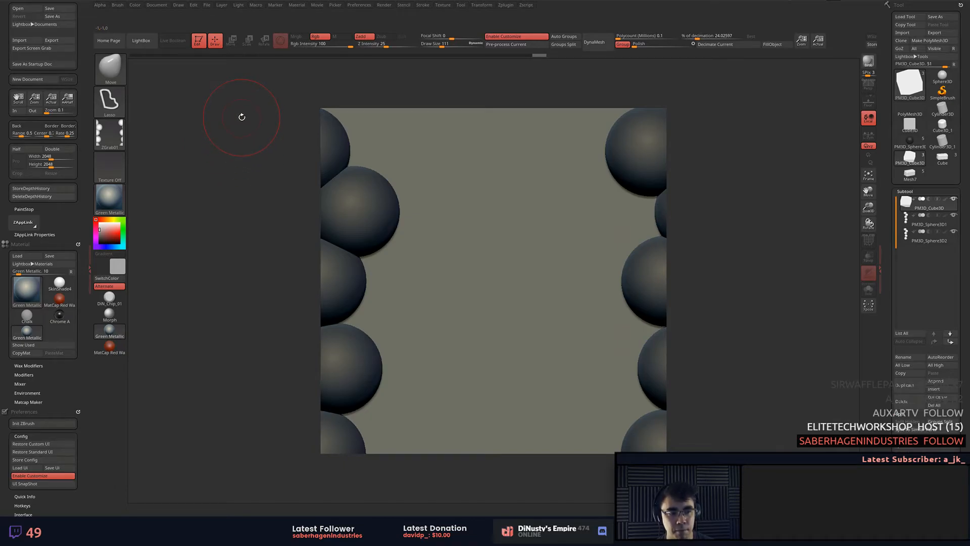
Remove the extra Green Metallic and MatCap Red Wax materials from the custom interface, and turn off interface customization.
{"action": "mouse_move", "coordinate": [216, 123]}
{"action": "left_mouse_down"}
{"action": "mouse_move", "coordinate": [245, 186]}
{"action": "mouse_move", "coordinate": [249, 158]}
{"action": "mouse_move", "coordinate": [259, 182]}
{"action": "left_mouse_up"}
{"action": "key", "text": "f"}
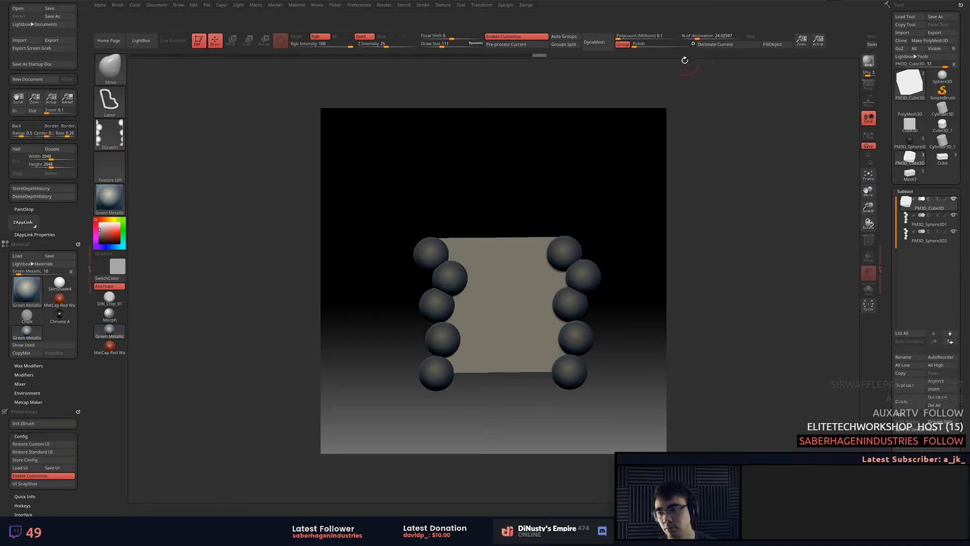
{"action": "left_click_drag", "start_coordinate": [116, 331], "coordinate": [179, 333], "text": "ctrl+alt"}
{"action": "left_click_drag", "start_coordinate": [116, 348], "coordinate": [181, 330], "text": "ctrl+alt"}
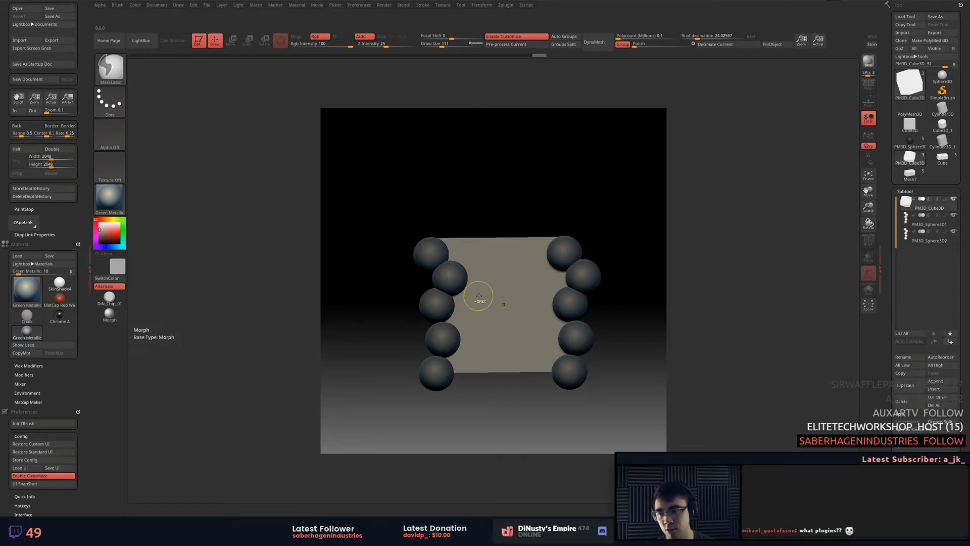
{"action": "left_click", "coordinate": [522, 36]}
Store the customized interface as the startup configuration.
{"action": "left_click", "coordinate": [359, 5]}
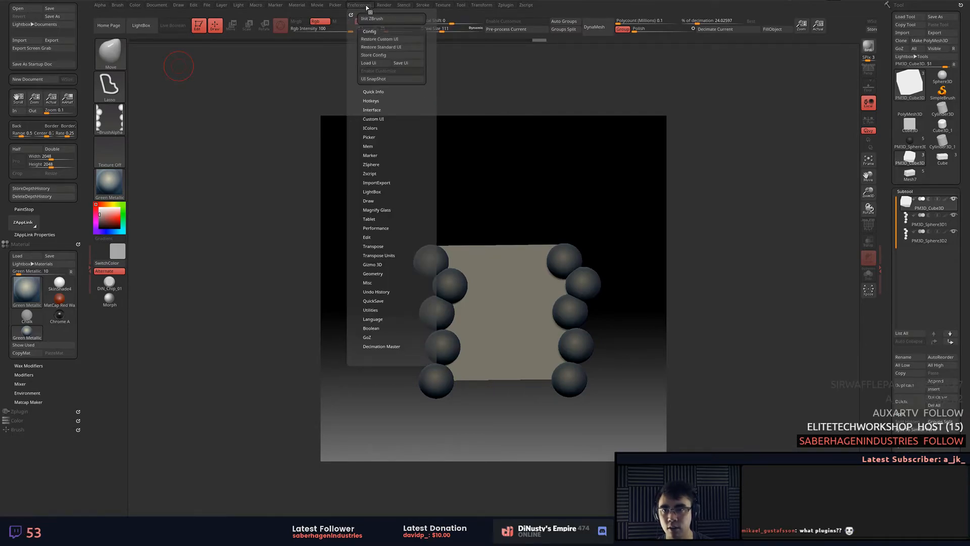
{"action": "mouse_move", "coordinate": [378, 5]}
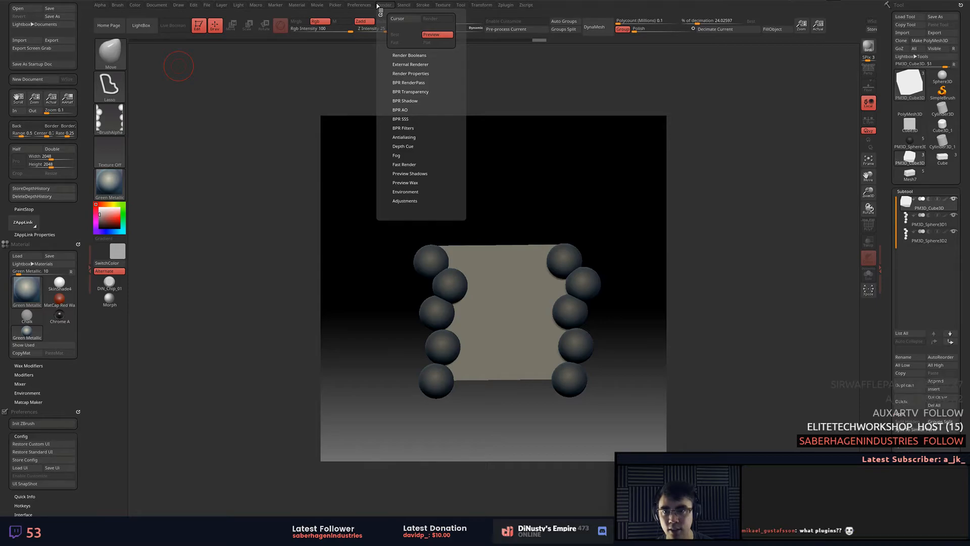
{"action": "mouse_move", "coordinate": [481, 5]}
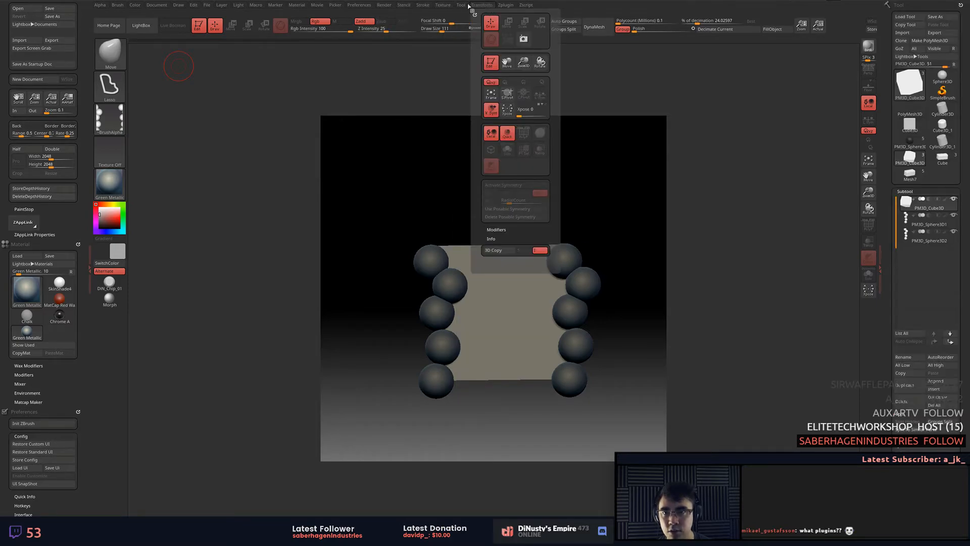
{"action": "left_click", "coordinate": [374, 55]}
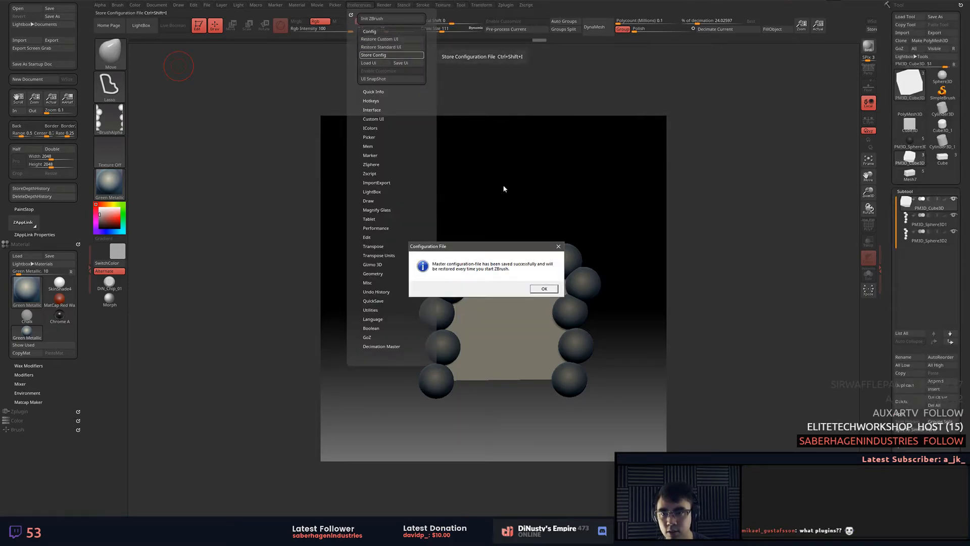
{"action": "left_click", "coordinate": [535, 292]}
Time out the offending chat user for 10 minutes.
{"action": "left_click_drag", "start_coordinate": [721, 227], "coordinate": [717, 194]}
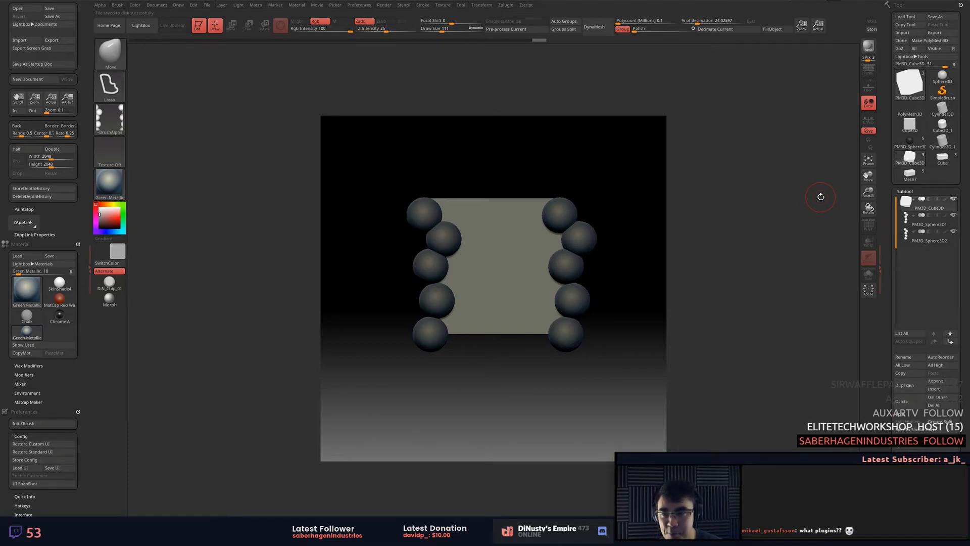
{"action": "left_click_drag", "start_coordinate": [84, 139], "coordinate": [84, 151]}
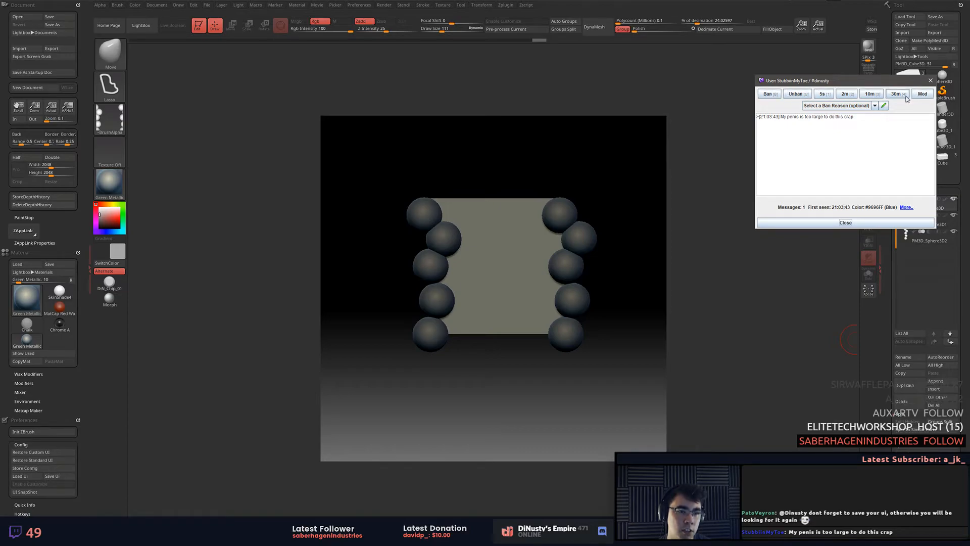
{"action": "left_click", "coordinate": [870, 94]}
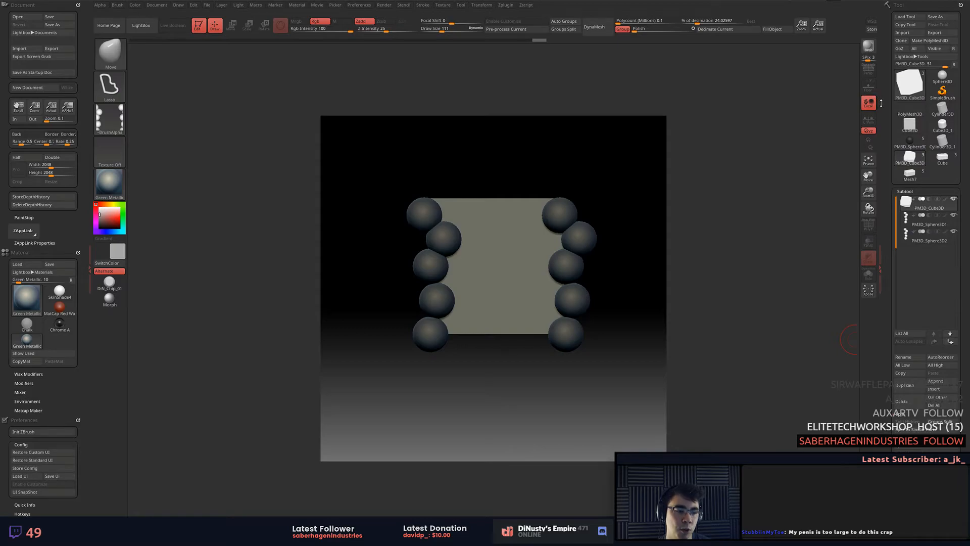
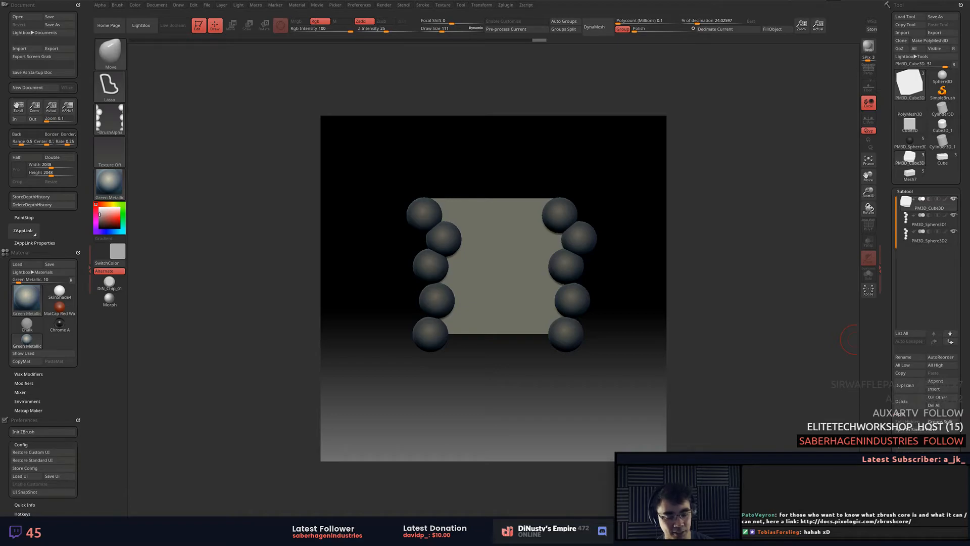
Switch to Unity, look across the temple scene, and select and frame the large tree blockout for closer viewing.
{"action": "key", "text": "alt+Tab"}
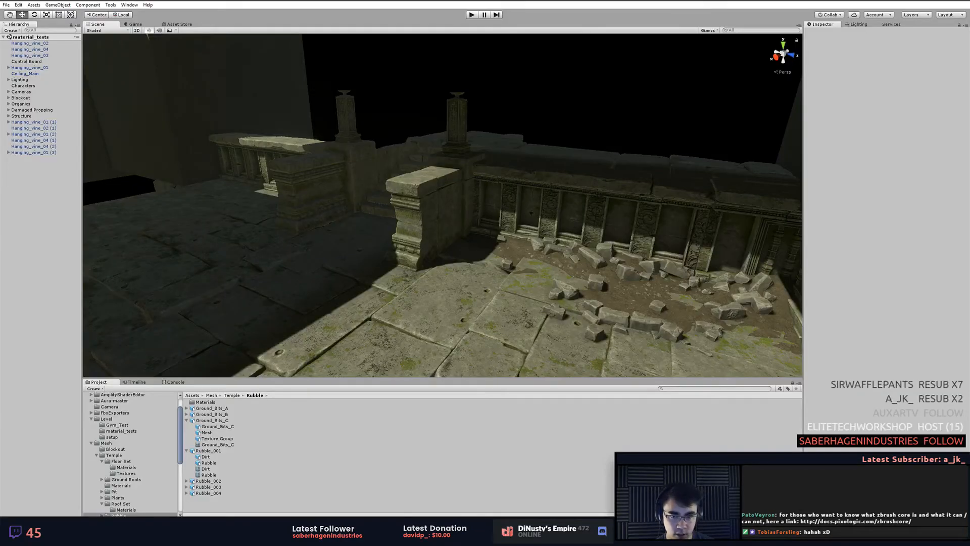
{"action": "left_click_drag", "start_coordinate": [603, 69], "coordinate": [589, 219], "text": "alt"}
{"action": "middle_click_drag", "start_coordinate": [590, 220], "coordinate": [452, 209]}
{"action": "scroll", "coordinate": [450, 208], "scroll_direction": "down", "scroll_amount": 6}
{"action": "left_click_drag", "start_coordinate": [448, 207], "coordinate": [585, 160], "text": "alt"}
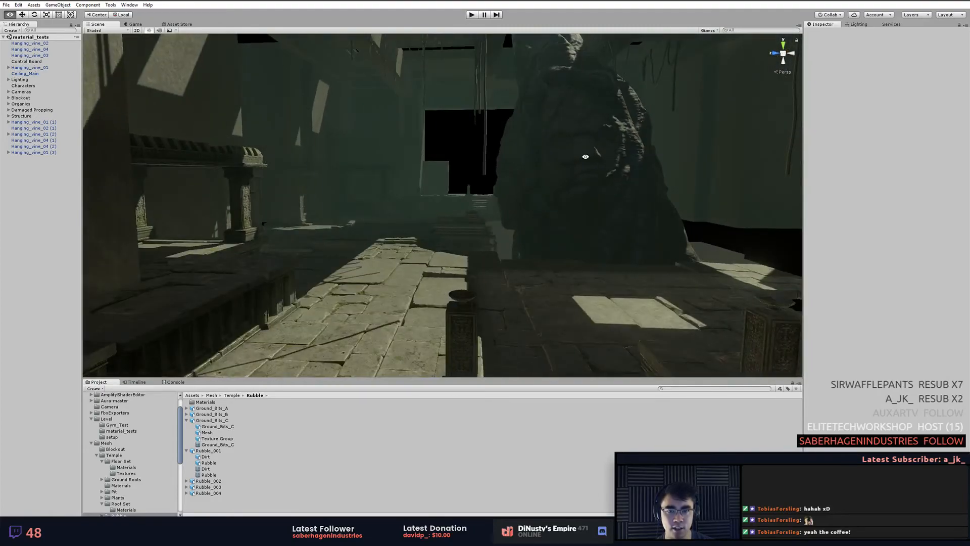
{"action": "left_click", "coordinate": [577, 140]}
{"action": "key", "text": "f"}
{"action": "right_click_drag", "start_coordinate": [425, 199], "coordinate": [808, 277], "text": "alt"}
{"action": "scroll", "coordinate": [420, 253], "scroll_direction": "up", "scroll_amount": 4}
{"action": "left_click_drag", "start_coordinate": [420, 253], "coordinate": [614, 81], "text": "alt"}
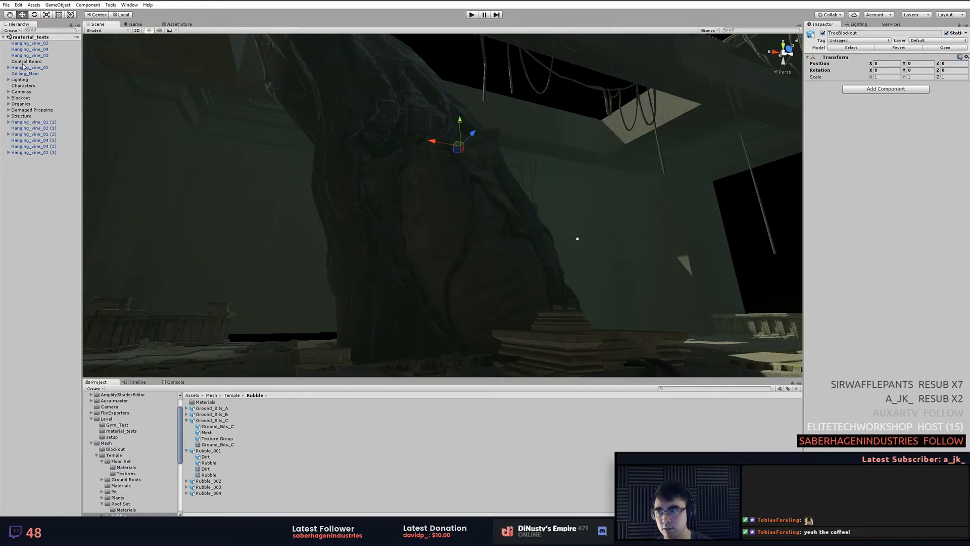
Expand the Lighting group, select the Directional Light, and adjust its X and Y rotation to redirect the sunlight onto the tree.
{"action": "left_click", "coordinate": [20, 79]}
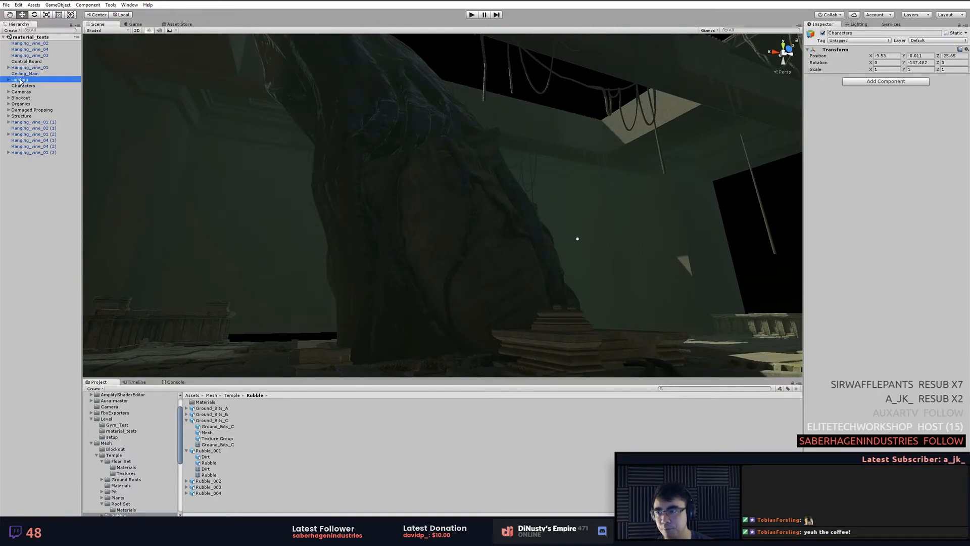
{"action": "left_click", "coordinate": [8, 80]}
{"action": "left_click", "coordinate": [28, 86]}
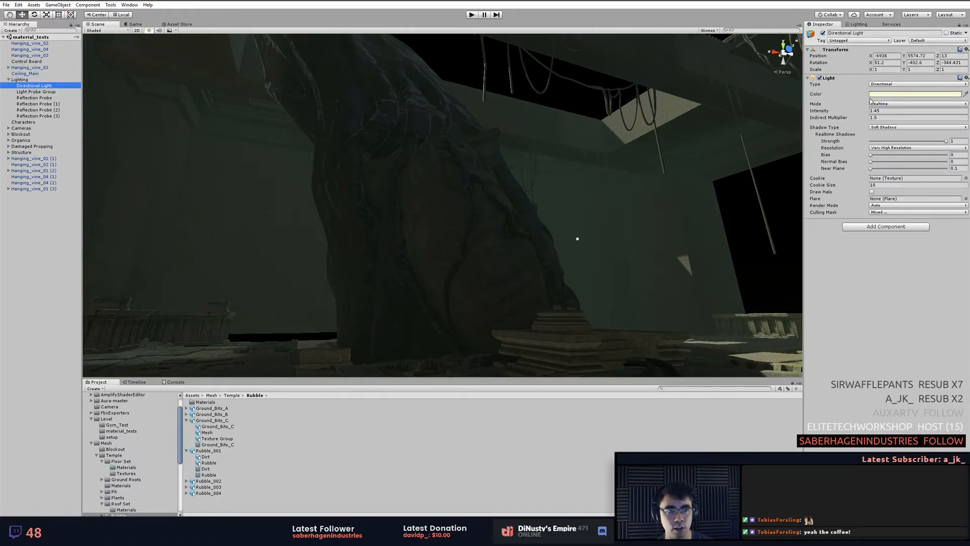
{"action": "left_click_drag", "start_coordinate": [874, 63], "coordinate": [844, 154]}
{"action": "left_click", "coordinate": [894, 63]}
{"action": "left_click_drag", "start_coordinate": [905, 65], "coordinate": [902, 103]}
Orbit around the relit tree, select its Tree mesh object, and locate the source mesh in the project assets.
{"action": "left_click_drag", "start_coordinate": [445, 208], "coordinate": [427, 240], "text": "alt"}
{"action": "left_click_drag", "start_coordinate": [487, 225], "coordinate": [530, 109], "text": "alt"}
{"action": "left_click", "coordinate": [468, 216]}
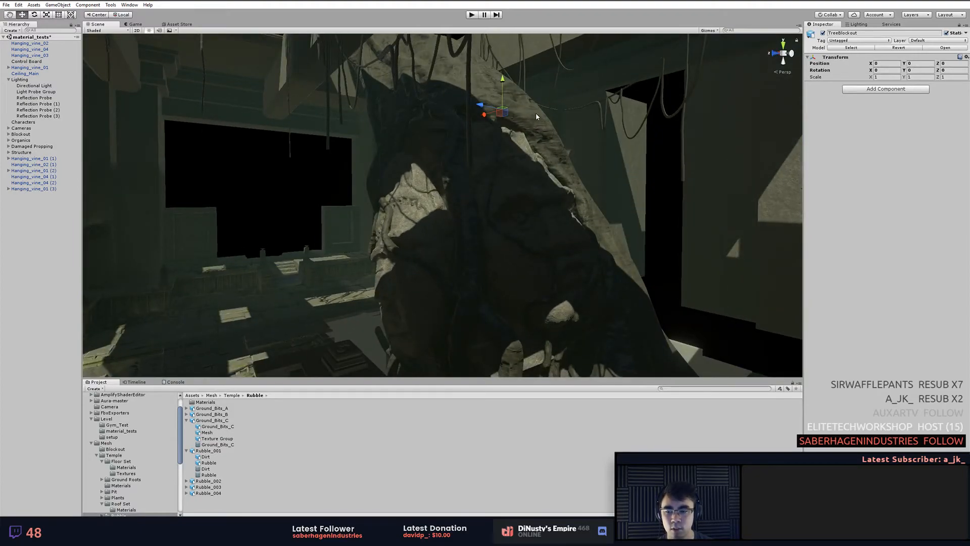
{"action": "left_click", "coordinate": [535, 116]}
{"action": "left_click", "coordinate": [878, 92]}
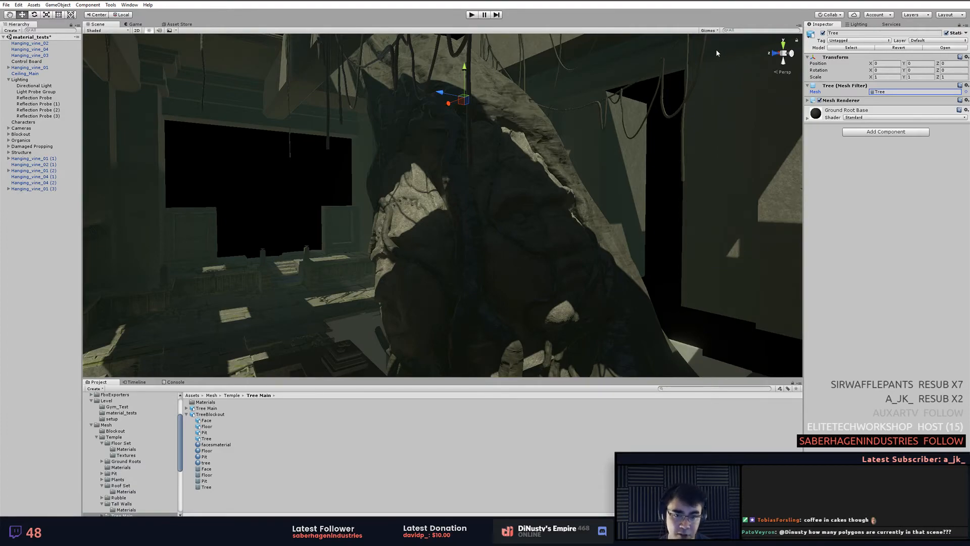
Set the scene display to Shaded Wireframe and examine the polygon density across the tree and temple floor.
{"action": "left_click_drag", "start_coordinate": [671, 139], "coordinate": [653, 129], "text": "alt"}
{"action": "left_click_drag", "start_coordinate": [369, 135], "coordinate": [368, 163], "text": "alt"}
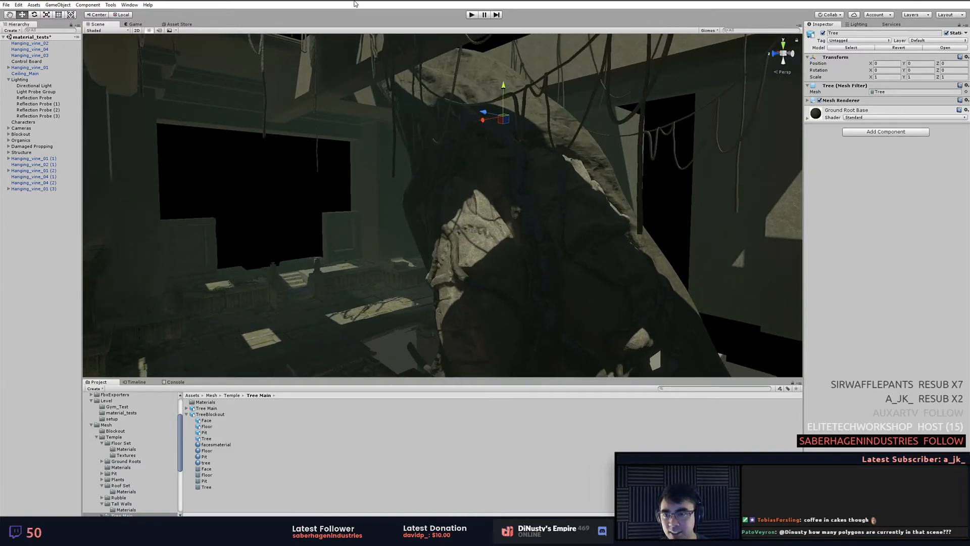
{"action": "middle_click_drag", "start_coordinate": [539, 160], "coordinate": [519, 127]}
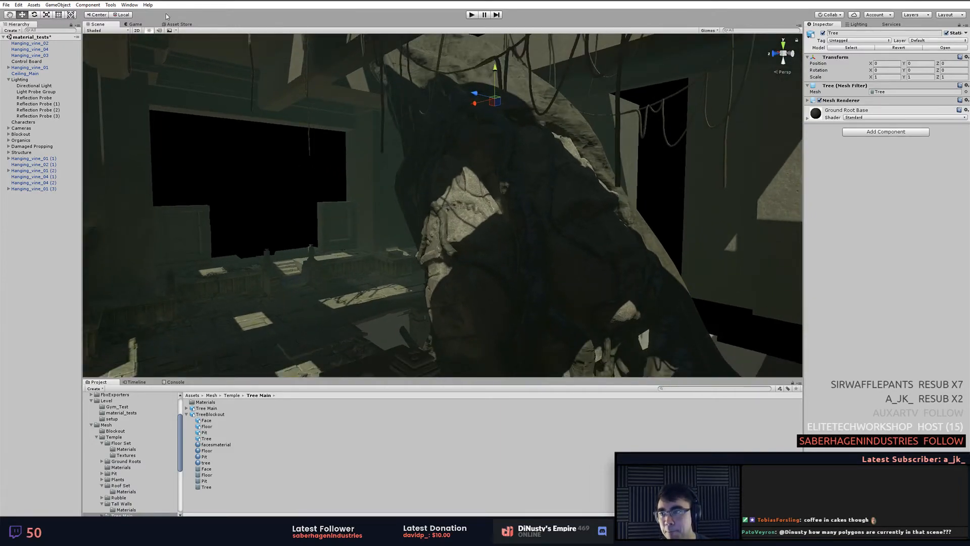
{"action": "left_click", "coordinate": [93, 31]}
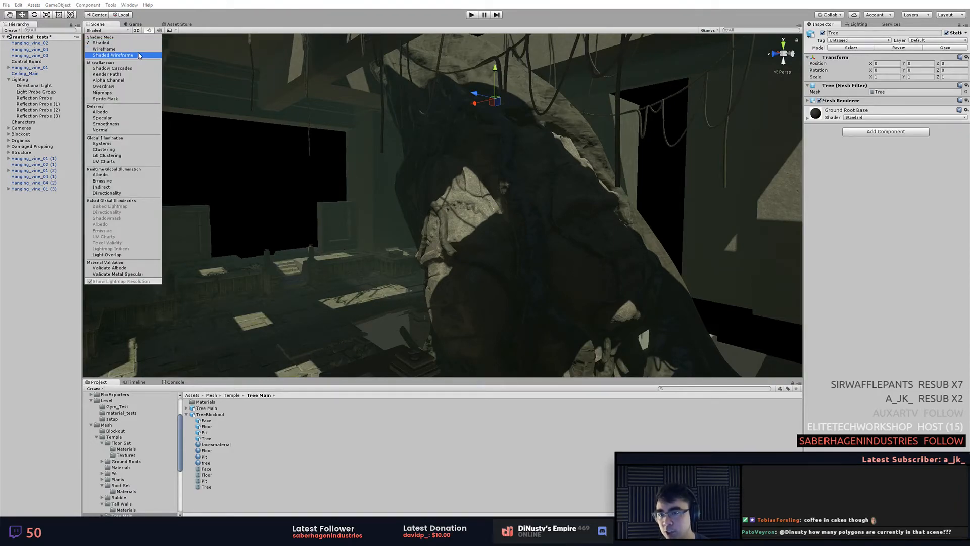
{"action": "left_click", "coordinate": [323, 146]}
{"action": "left_click_drag", "start_coordinate": [339, 154], "coordinate": [365, 168], "text": "alt"}
{"action": "middle_click_drag", "start_coordinate": [366, 168], "coordinate": [461, 97]}
{"action": "left_click_drag", "start_coordinate": [461, 98], "coordinate": [494, 340], "text": "alt"}
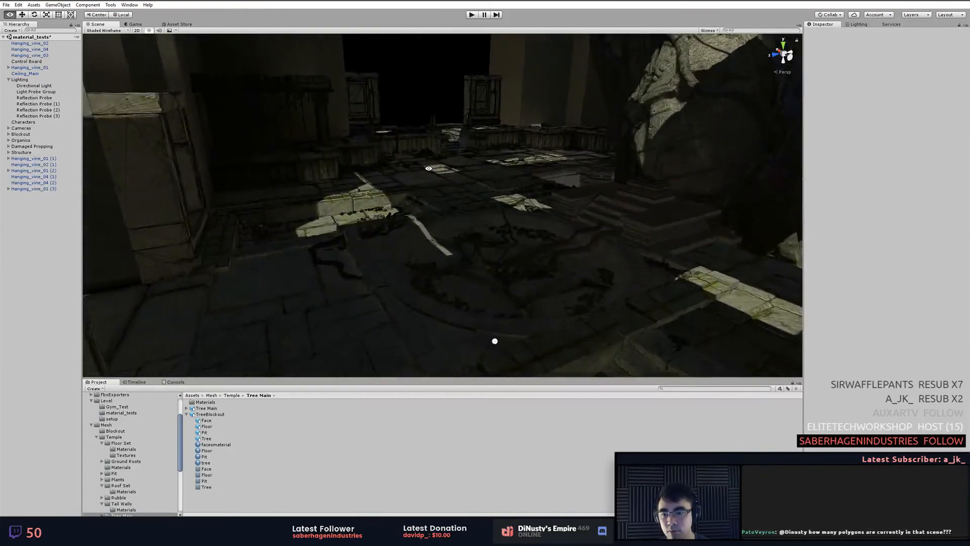
{"action": "middle_click_drag", "start_coordinate": [494, 340], "coordinate": [455, 181]}
{"action": "left_click_drag", "start_coordinate": [456, 181], "coordinate": [505, 171], "text": "alt"}
{"action": "scroll", "coordinate": [543, 199], "scroll_direction": "up", "scroll_amount": 3}
{"action": "left_click_drag", "start_coordinate": [543, 200], "coordinate": [601, 273], "text": "alt"}
{"action": "right_click_drag", "start_coordinate": [465, 278], "coordinate": [551, 213], "text": "alt"}
{"action": "left_click_drag", "start_coordinate": [551, 212], "coordinate": [353, 157], "text": "alt"}
Try the Wireframe draw mode and check the scene effects options, returning the display to Shaded Wireframe.
{"action": "left_click", "coordinate": [106, 30]}
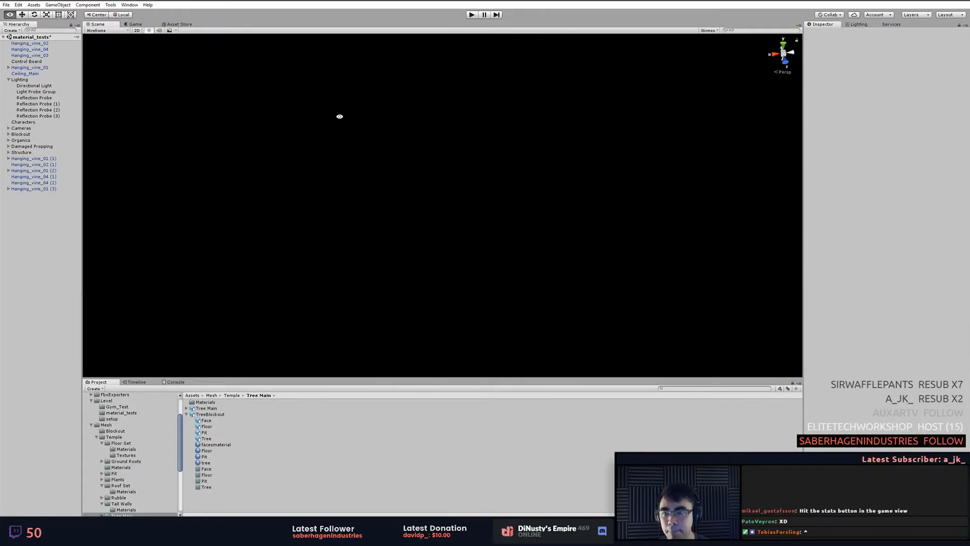
{"action": "left_click", "coordinate": [112, 30]}
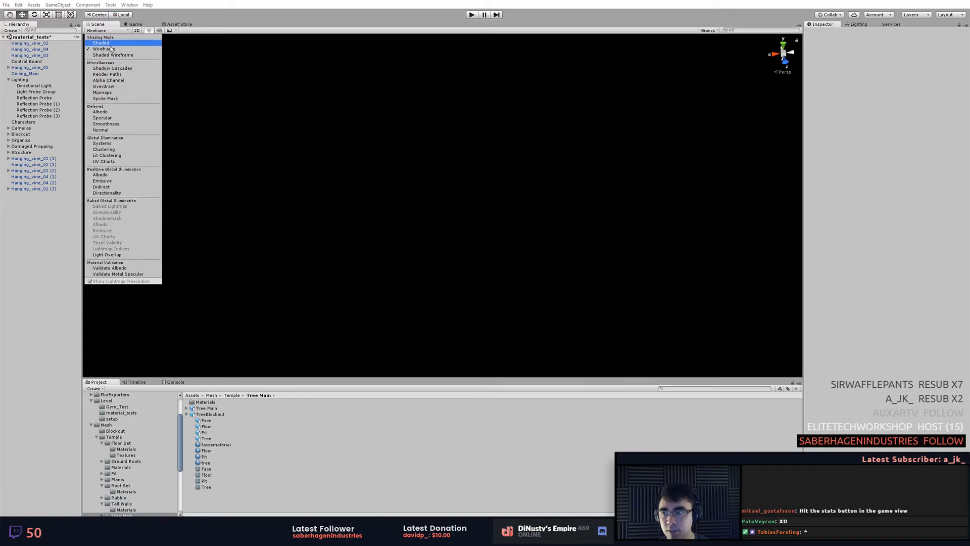
{"action": "left_click", "coordinate": [171, 31]}
{"action": "left_click", "coordinate": [175, 31]}
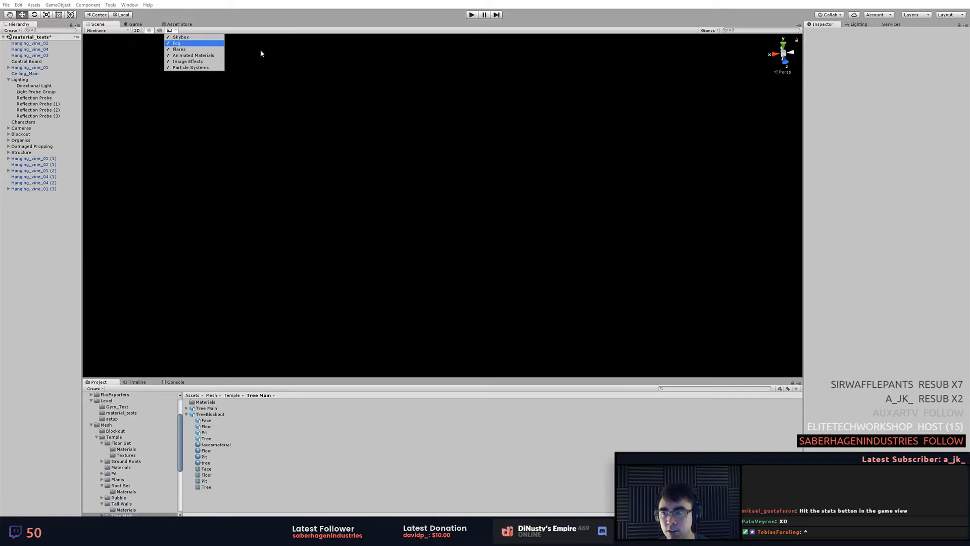
{"action": "left_click", "coordinate": [108, 31]}
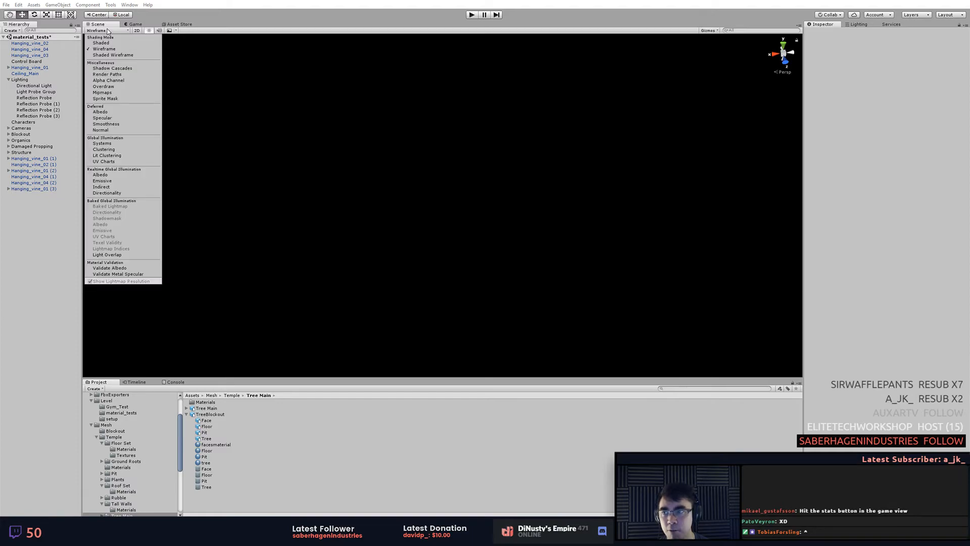
{"action": "left_click", "coordinate": [116, 56]}
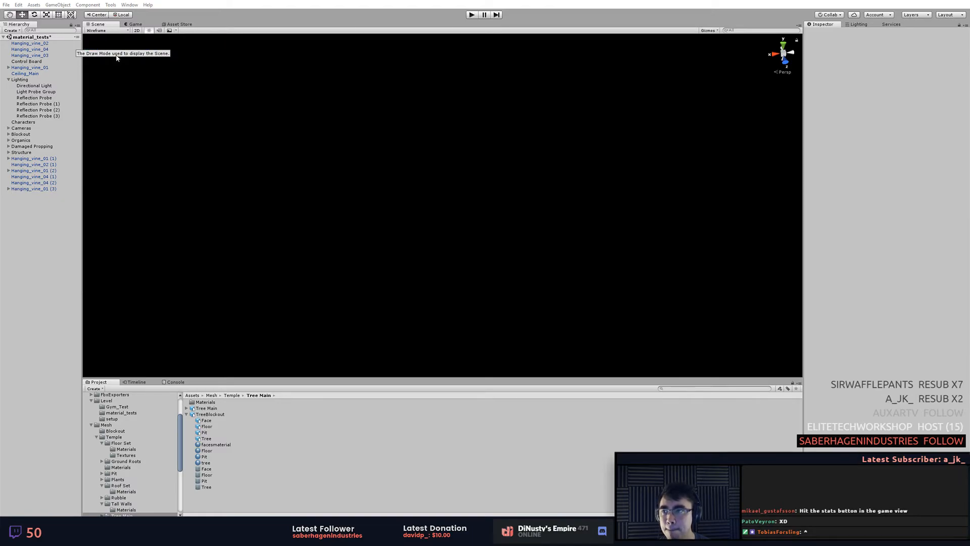
{"action": "left_click", "coordinate": [111, 31]}
{"action": "left_click", "coordinate": [114, 56]}
{"action": "mouse_move", "coordinate": [411, 175]}
{"action": "left_mouse_down", "text": "alt"}
{"action": "mouse_move", "coordinate": [480, 179]}
{"action": "mouse_move", "coordinate": [363, 181]}
{"action": "mouse_move", "coordinate": [449, 171]}
{"action": "left_mouse_up", "text": "alt"}
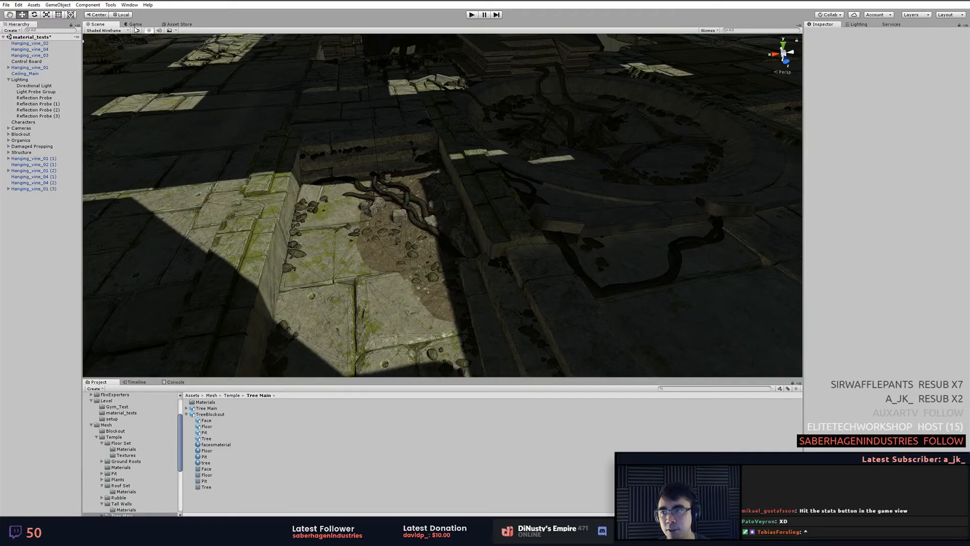
Show the rendering statistics in the Game view to check the scene's polygon count, and return to the Scene view.
{"action": "key", "text": "ctrl+2"}
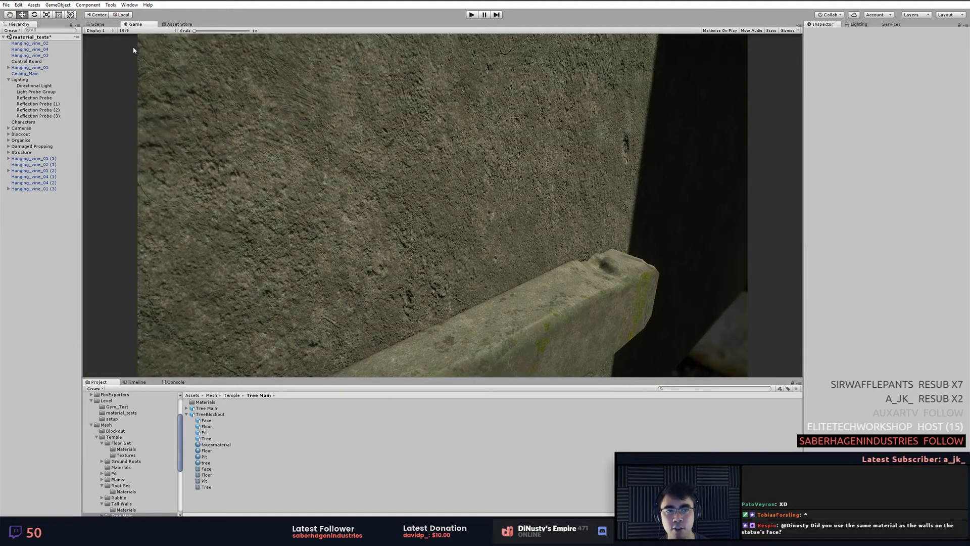
{"action": "left_click", "coordinate": [772, 31]}
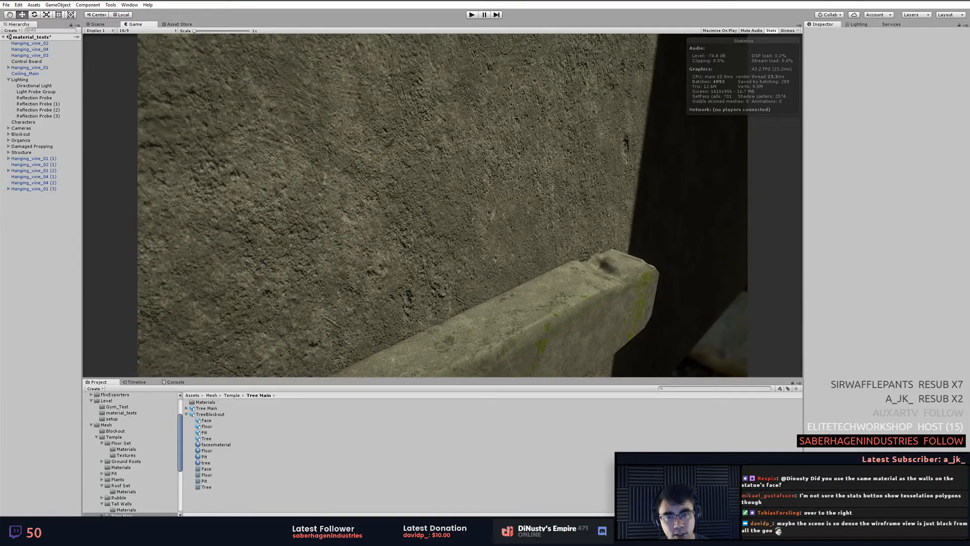
{"action": "left_click", "coordinate": [97, 24]}
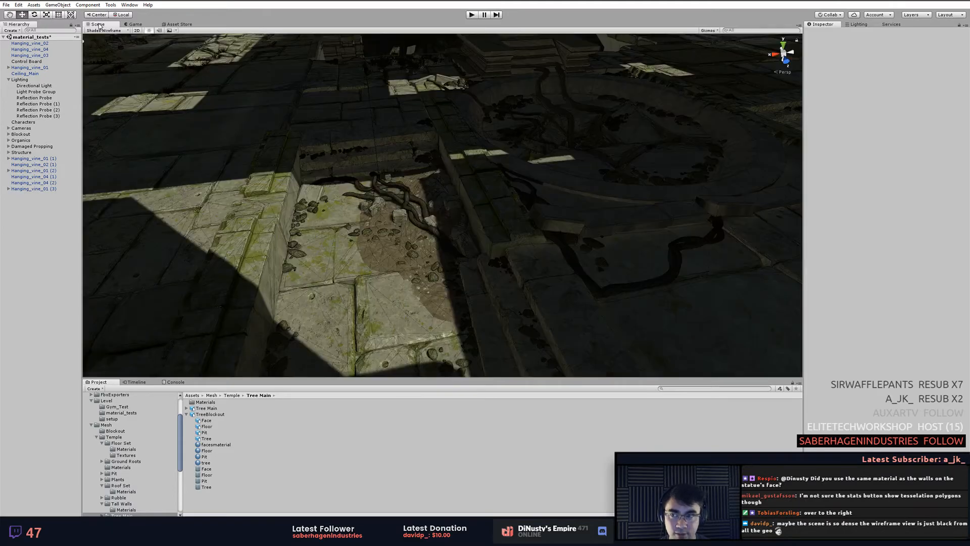
{"action": "left_click_drag", "start_coordinate": [568, 185], "coordinate": [401, 180], "text": "alt"}
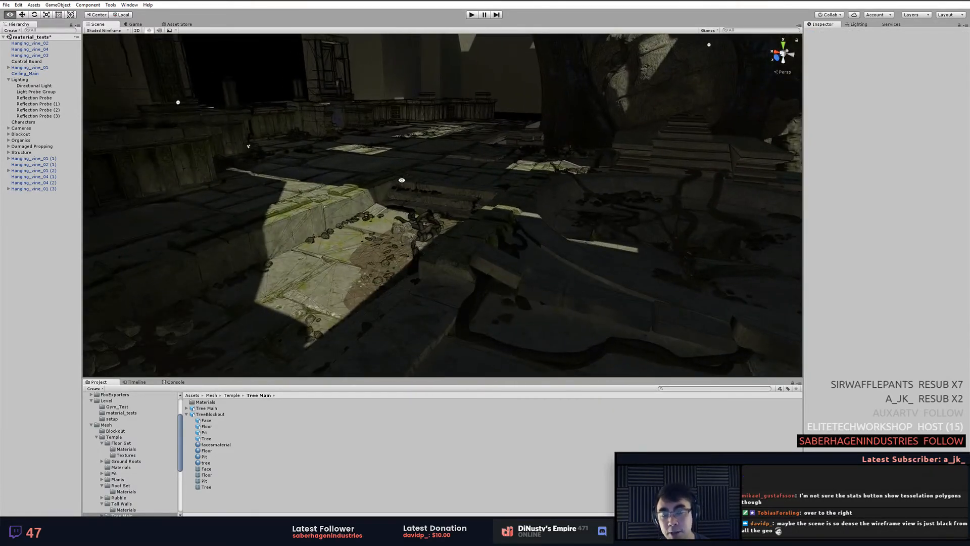
Switch to Spotify, open the Discover Weekly playlist radio, play the track "where r u", and return to Unity.
{"action": "left_click", "coordinate": [505, 535]}
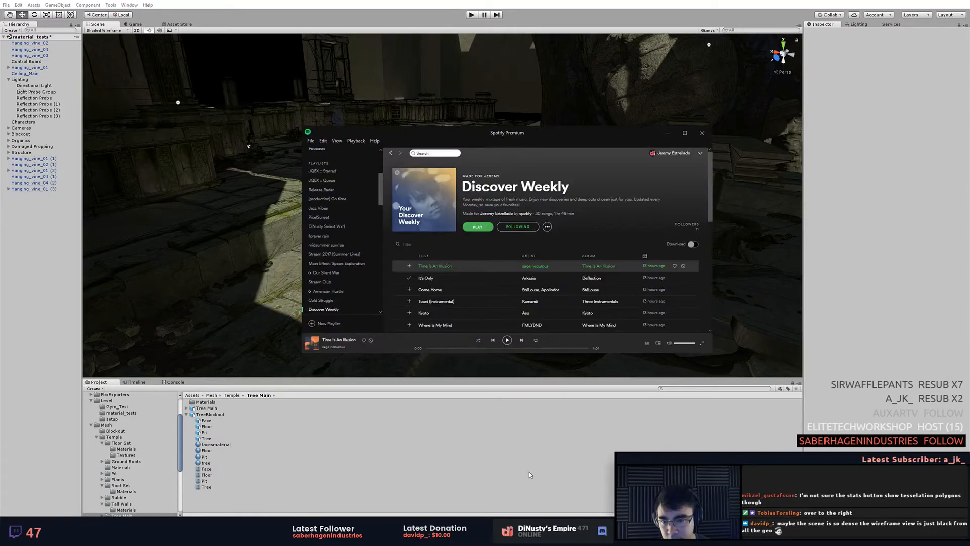
{"action": "left_click", "coordinate": [547, 227]}
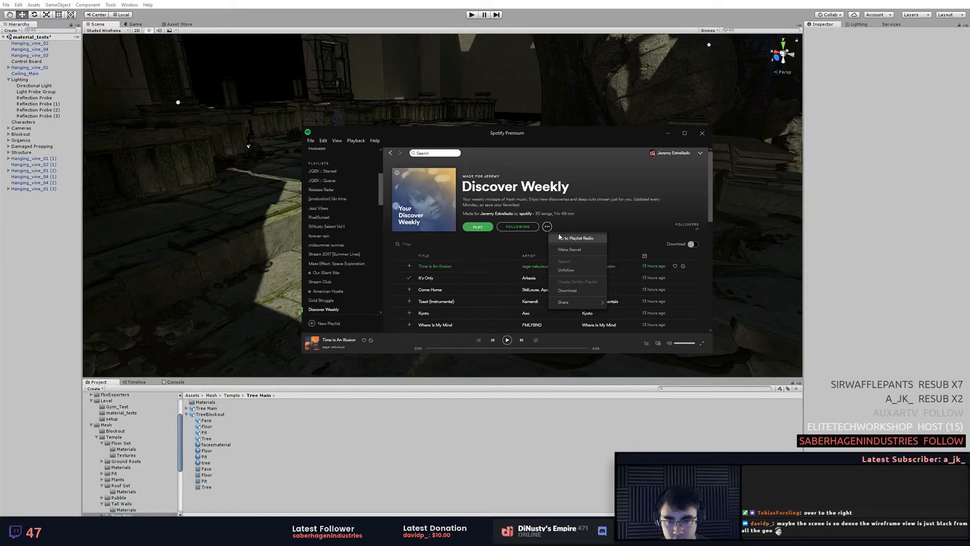
{"action": "left_click", "coordinate": [559, 237]}
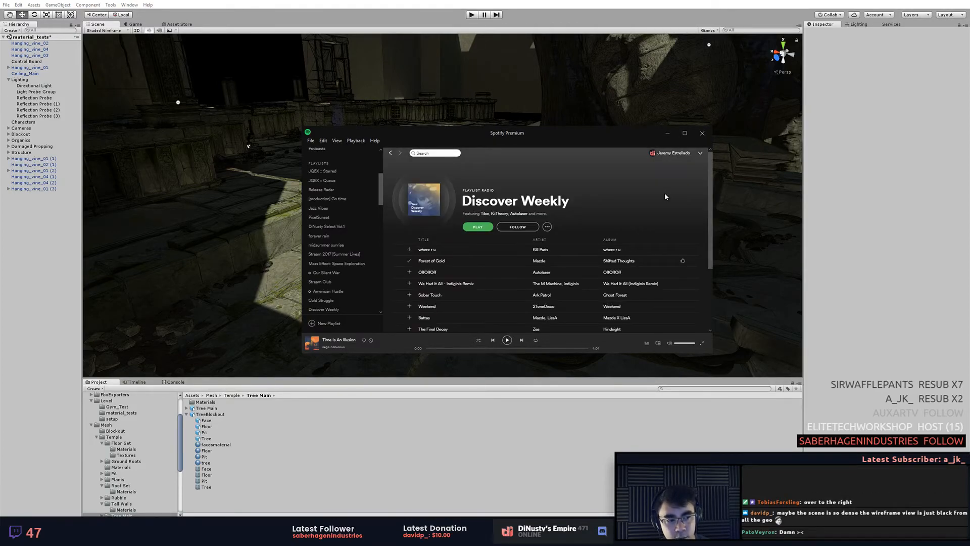
{"action": "double_click", "coordinate": [444, 250]}
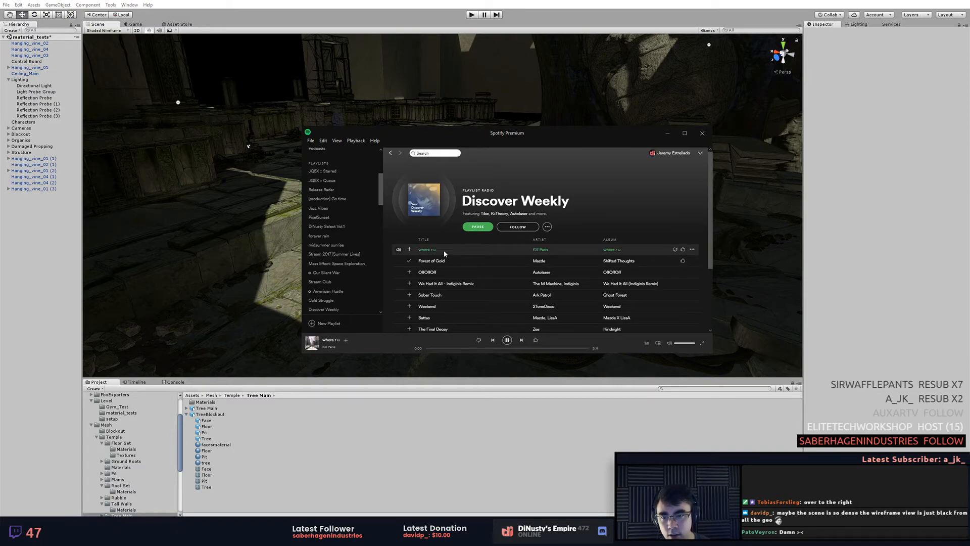
{"action": "left_click", "coordinate": [258, 100]}
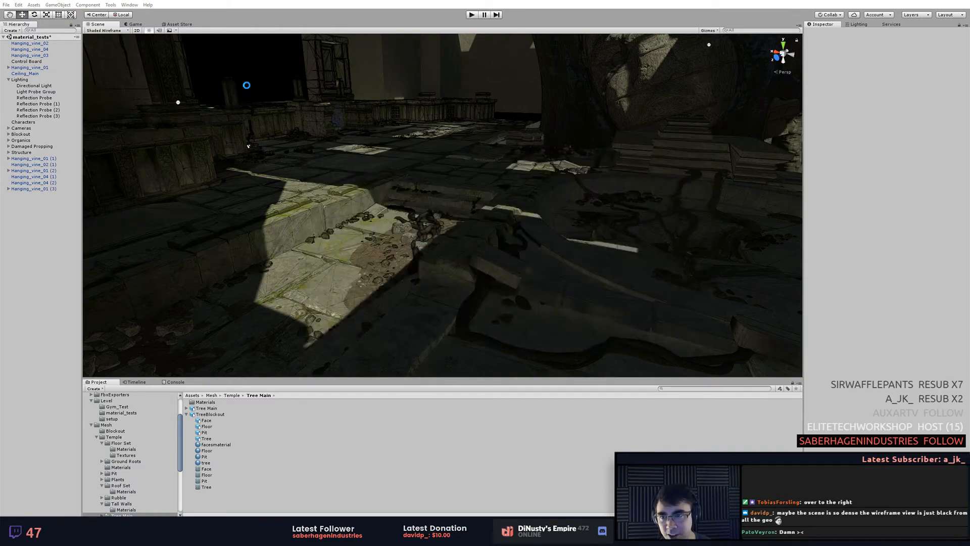
Set the scene display back to Shaded and bring the tree and statue face into view.
{"action": "left_click", "coordinate": [105, 29]}
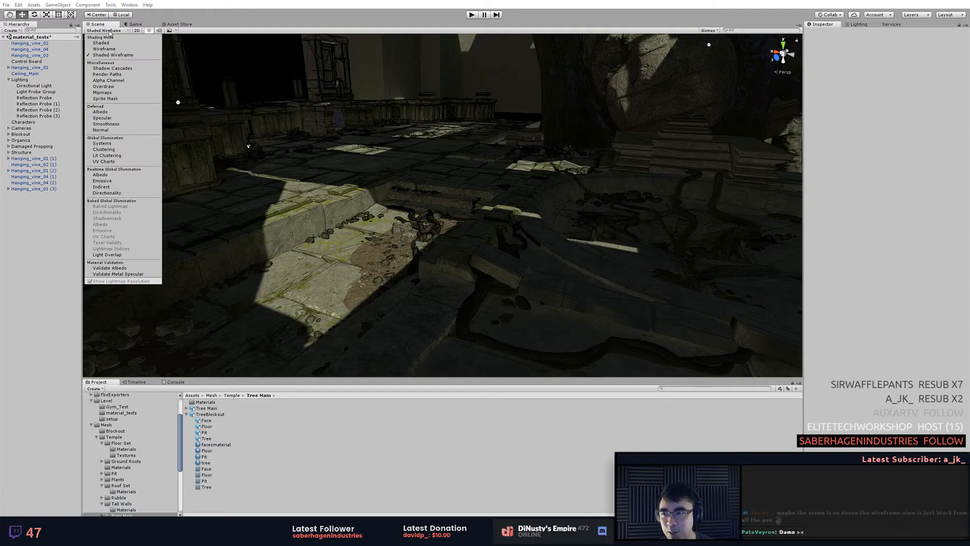
{"action": "left_click", "coordinate": [101, 38]}
{"action": "left_click_drag", "start_coordinate": [352, 172], "coordinate": [303, 139], "text": "alt"}
{"action": "middle_click_drag", "start_coordinate": [303, 138], "coordinate": [406, 160], "text": "alt"}
{"action": "left_click_drag", "start_coordinate": [406, 160], "coordinate": [508, 150], "text": "alt"}
{"action": "left_click", "coordinate": [485, 200]}
{"action": "left_click_drag", "start_coordinate": [448, 83], "coordinate": [457, 83]}
{"action": "key", "text": "ctrl+z"}
Select the statue's Face object, locate its source mesh, and show the TreeBlockout model file in Explorer.
{"action": "left_click_drag", "start_coordinate": [486, 134], "coordinate": [499, 157], "text": "alt"}
{"action": "left_click", "coordinate": [442, 127]}
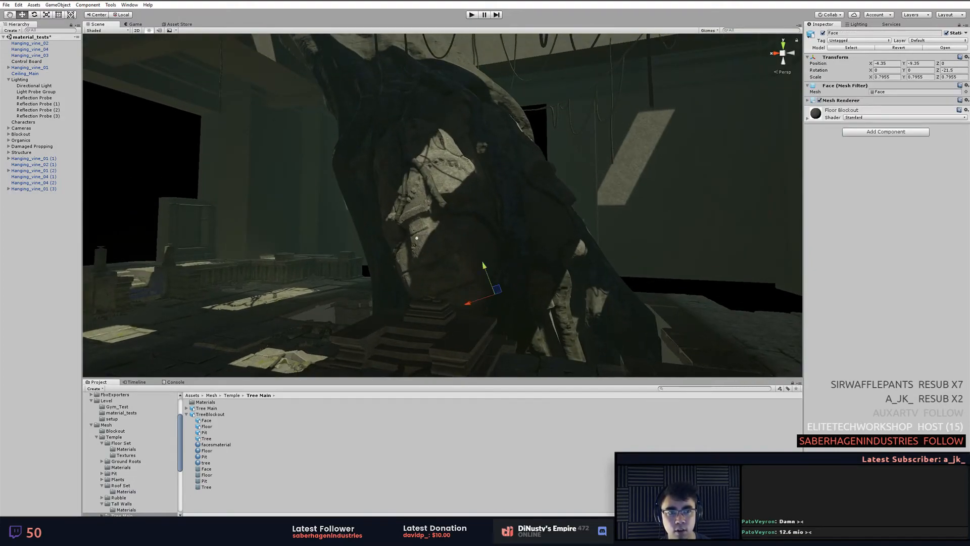
{"action": "left_click", "coordinate": [887, 92]}
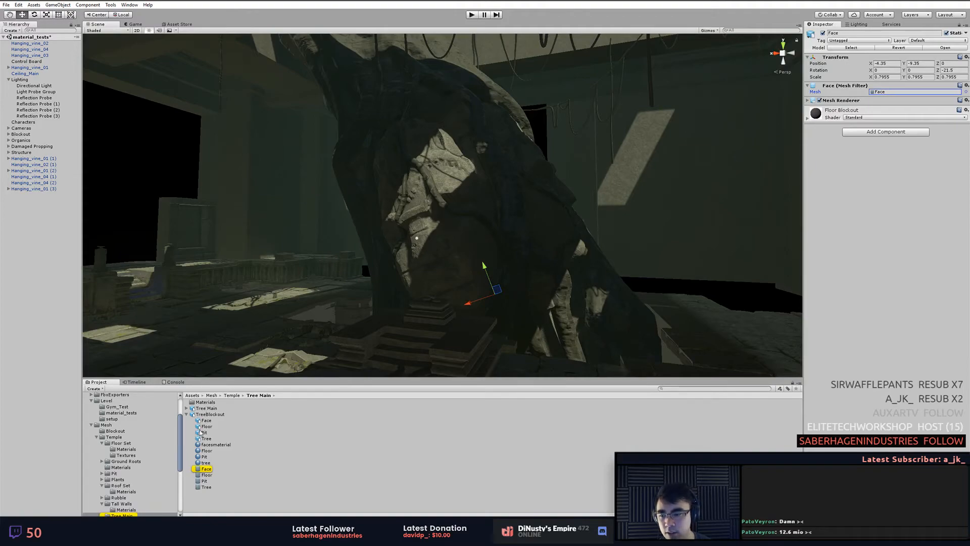
{"action": "right_click", "coordinate": [221, 415]}
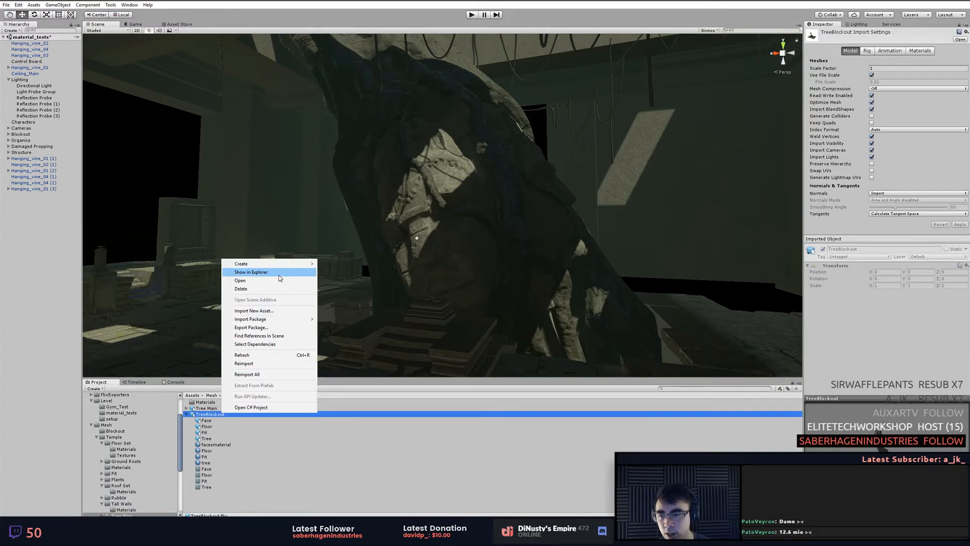
{"action": "left_click", "coordinate": [279, 274]}
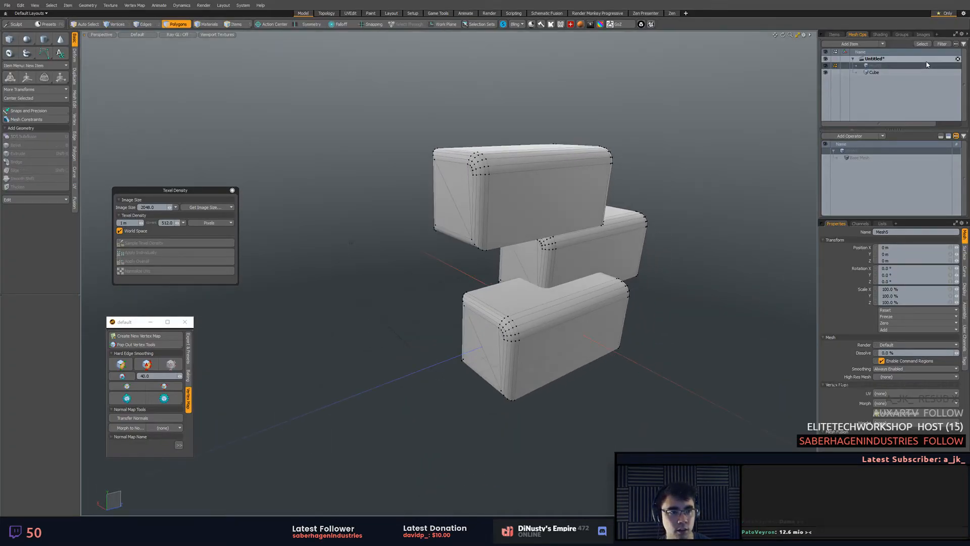
In Modo, close the untitled scene containing the three rounded boxes.
{"action": "left_click", "coordinate": [924, 59]}
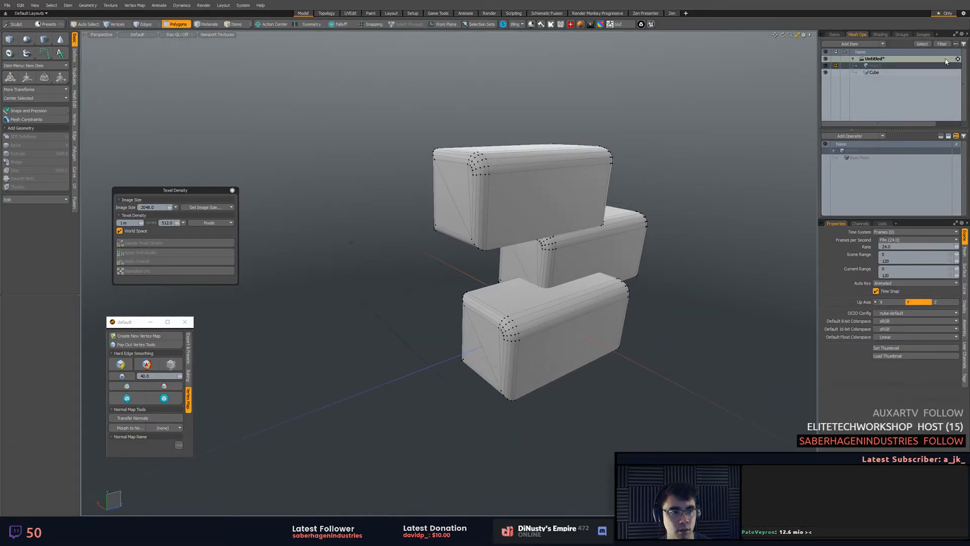
{"action": "left_click", "coordinate": [957, 59]}
{"action": "left_click", "coordinate": [604, 143]}
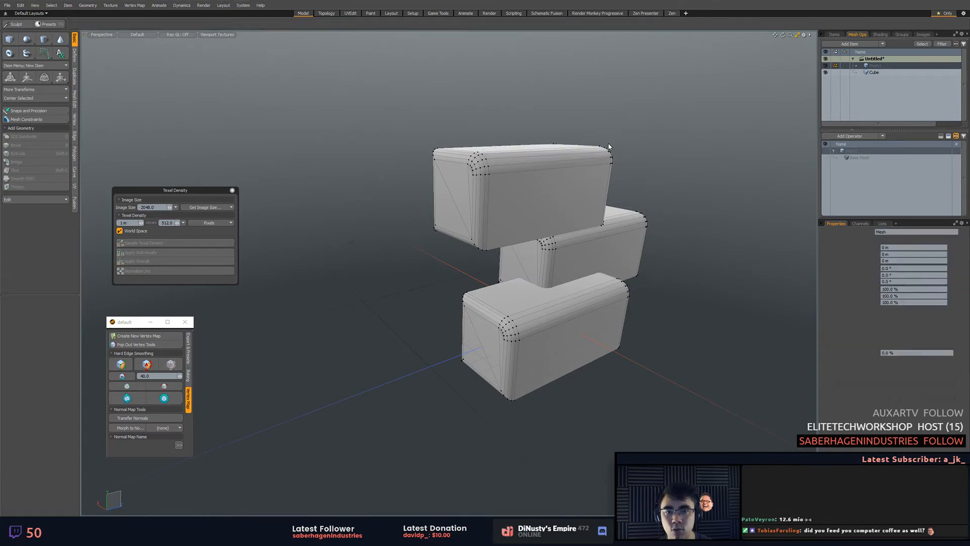
Load the TreeBlockout FBX from the Tree Main folder into Modo, accepting the default load options.
{"action": "key", "text": "alt+Tab"}
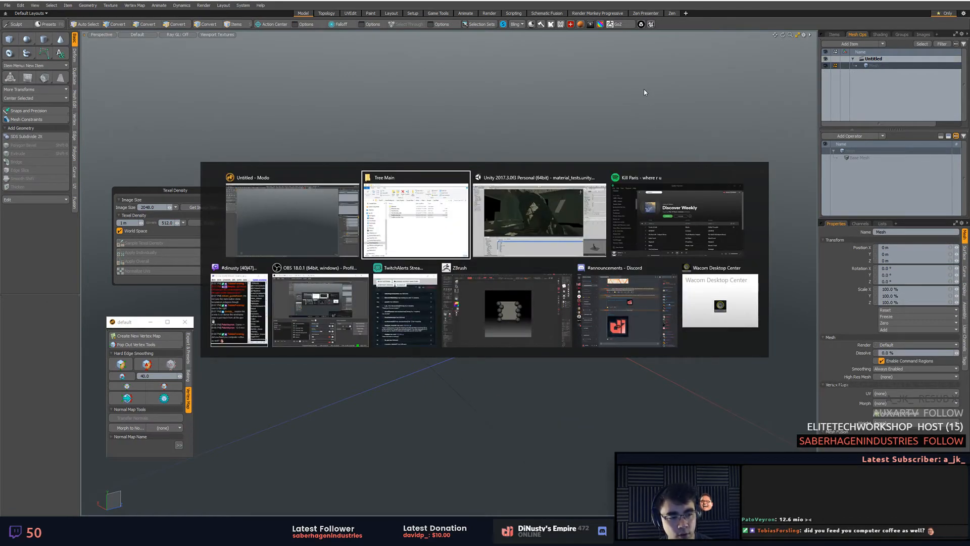
{"action": "key", "text": "alt+Tab"}
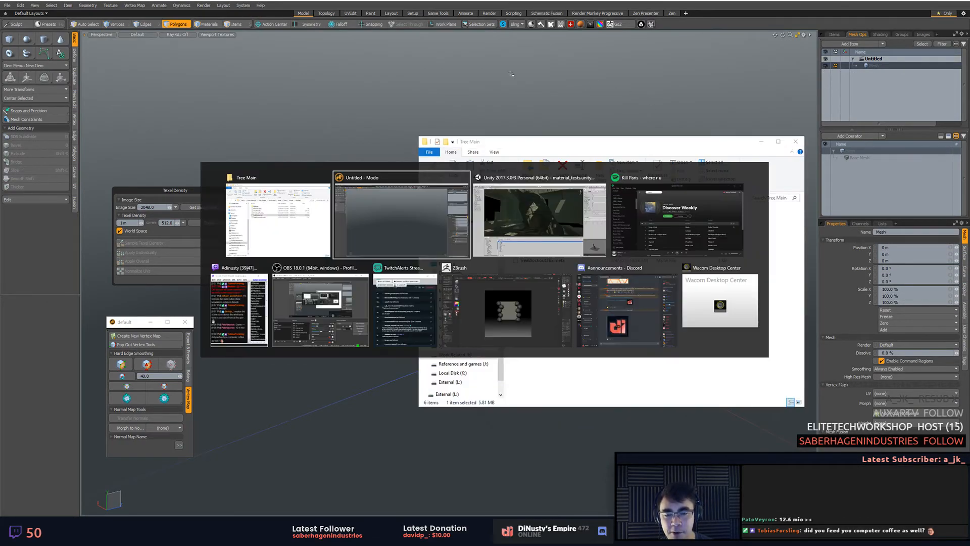
{"action": "left_click", "coordinate": [505, 202]}
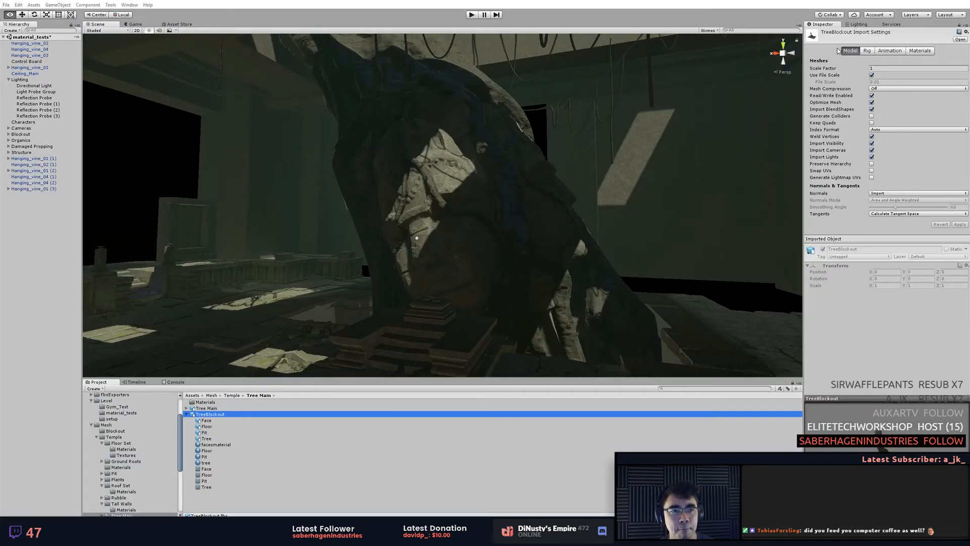
{"action": "key", "text": "alt+Tab"}
{"action": "key", "text": "alt+Tab"}
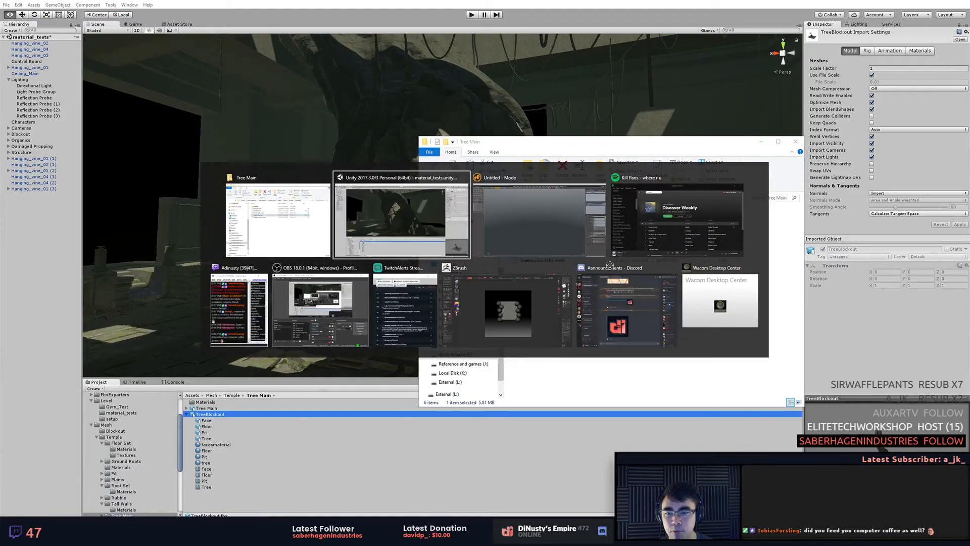
{"action": "left_click", "coordinate": [511, 226]}
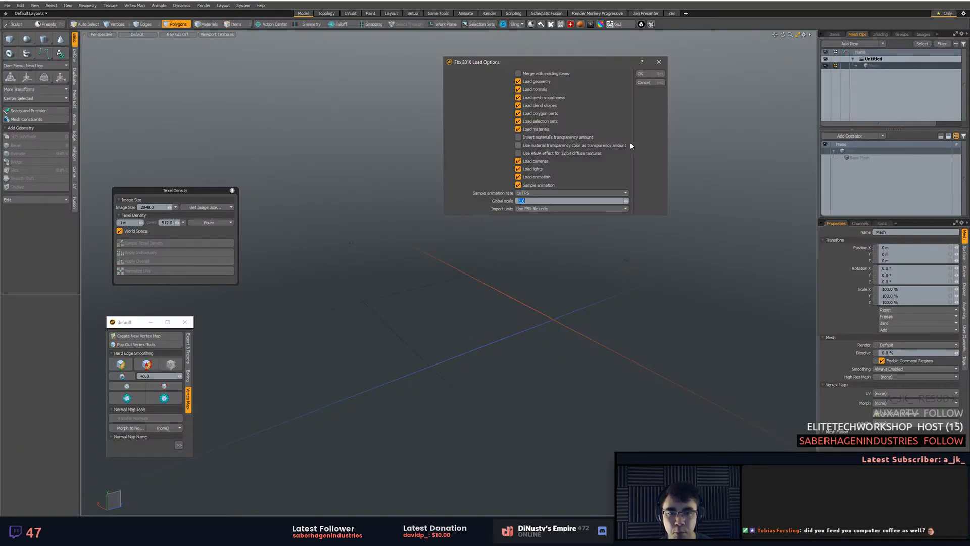
{"action": "left_click", "coordinate": [640, 74]}
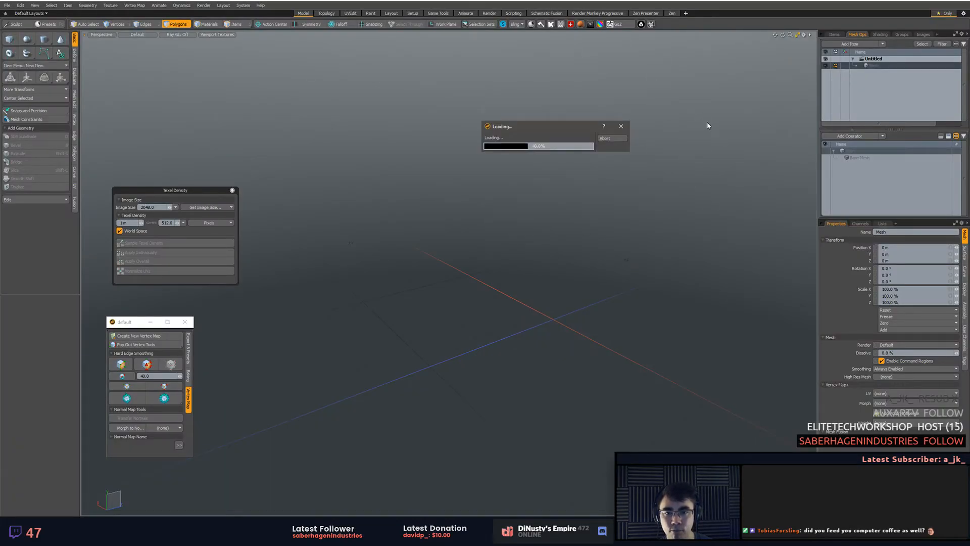
Select all connected polygons of the front stone head and its pillar in the Face mesh.
{"action": "key", "text": "a"}
{"action": "left_click_drag", "start_coordinate": [630, 182], "coordinate": [632, 213], "text": "alt"}
{"action": "key", "text": "ctrl+3"}
{"action": "left_click", "coordinate": [553, 233]}
{"action": "scroll", "coordinate": [553, 232], "scroll_direction": "up", "scroll_amount": 4}
{"action": "left_click", "coordinate": [457, 248]}
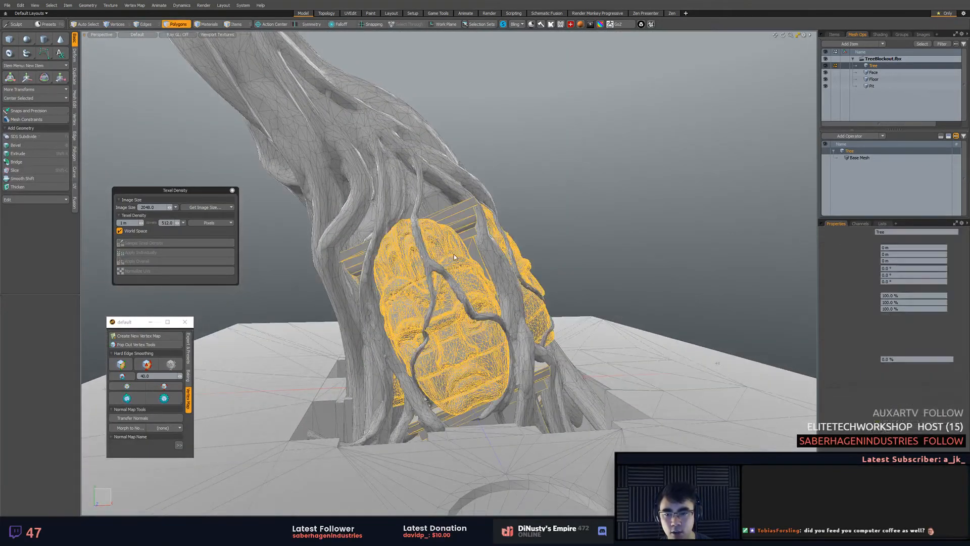
{"action": "double_click", "coordinate": [458, 247]}
{"action": "scroll", "coordinate": [457, 247], "scroll_direction": "down", "scroll_amount": 3}
{"action": "left_click_drag", "start_coordinate": [457, 247], "coordinate": [586, 254], "text": "alt+shift"}
{"action": "double_click", "coordinate": [505, 226], "text": "shift"}
{"action": "double_click", "coordinate": [477, 252], "text": "shift"}
{"action": "double_click", "coordinate": [481, 256]}
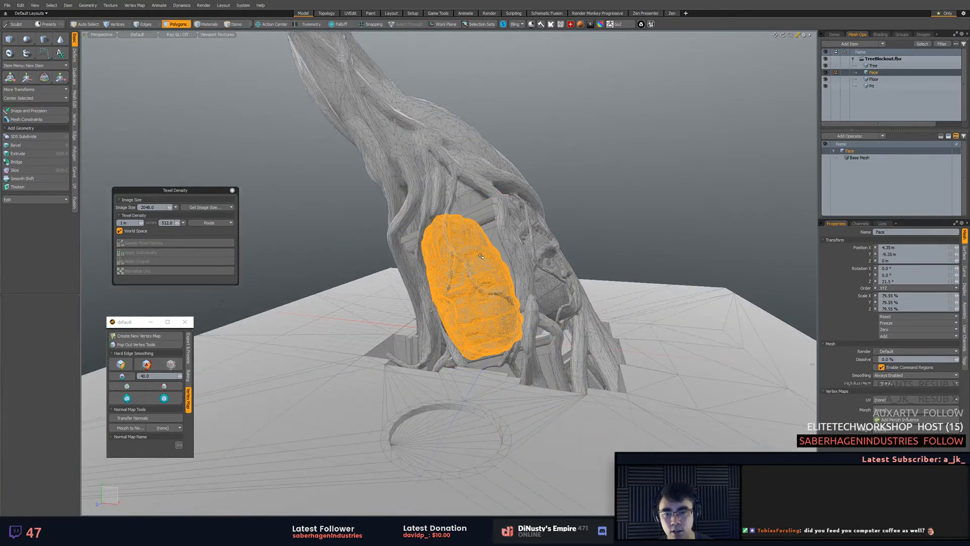
{"action": "double_click", "coordinate": [486, 214], "text": "shift"}
Cut the selected head and pillar out of the Face mesh and paste them into a new scene.
{"action": "scroll", "coordinate": [600, 215], "scroll_direction": "down", "scroll_amount": 4}
{"action": "left_click_drag", "start_coordinate": [598, 232], "coordinate": [521, 235], "text": "alt"}
{"action": "key", "text": "w"}
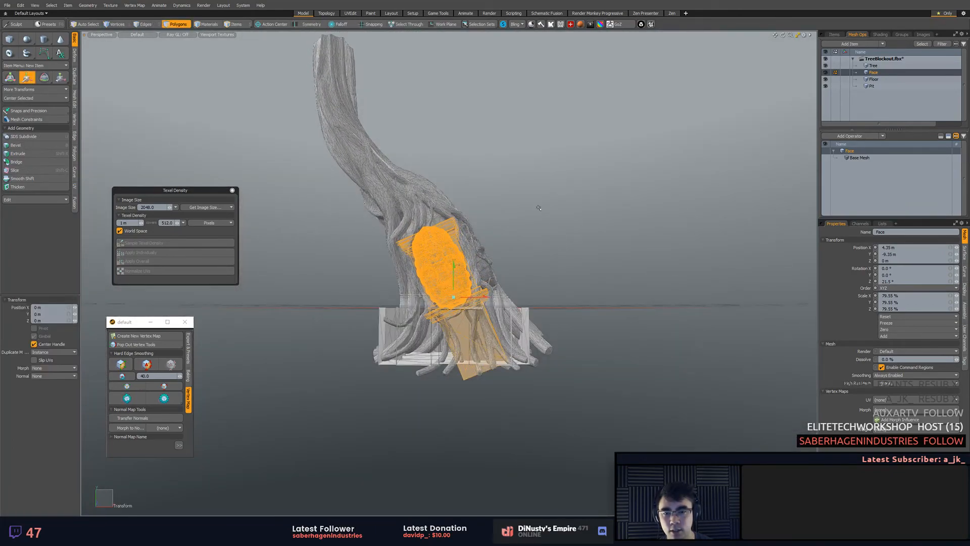
{"action": "key", "text": "e"}
{"action": "left_click_drag", "start_coordinate": [482, 268], "coordinate": [607, 148]}
{"action": "key", "text": "ctrl+x"}
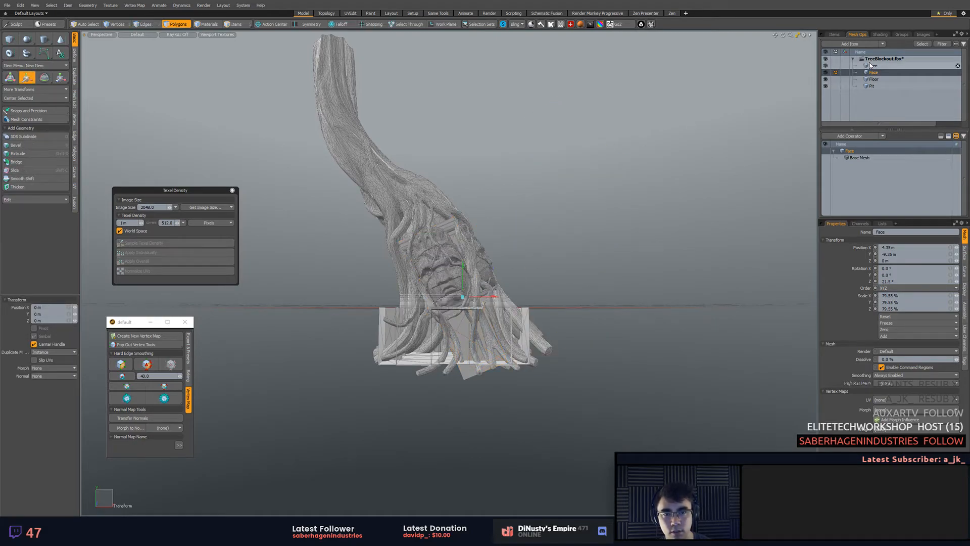
{"action": "key", "text": "ctrl+n"}
{"action": "key", "text": "ctrl+v"}
Rotate the pasted head and pillar upright and facing forward, working in the orthographic views.
{"action": "key", "text": "a"}
{"action": "key", "text": "KP_1"}
{"action": "key", "text": "KP_2"}
{"action": "left_click_drag", "start_coordinate": [621, 168], "coordinate": [584, 187], "text": "ctrl+alt"}
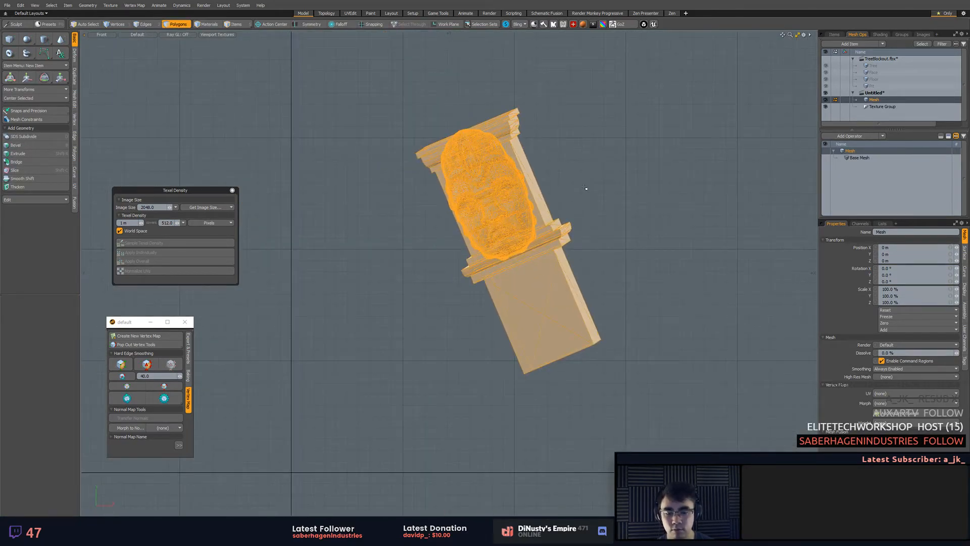
{"action": "key", "text": "KP_1"}
{"action": "key", "text": "e"}
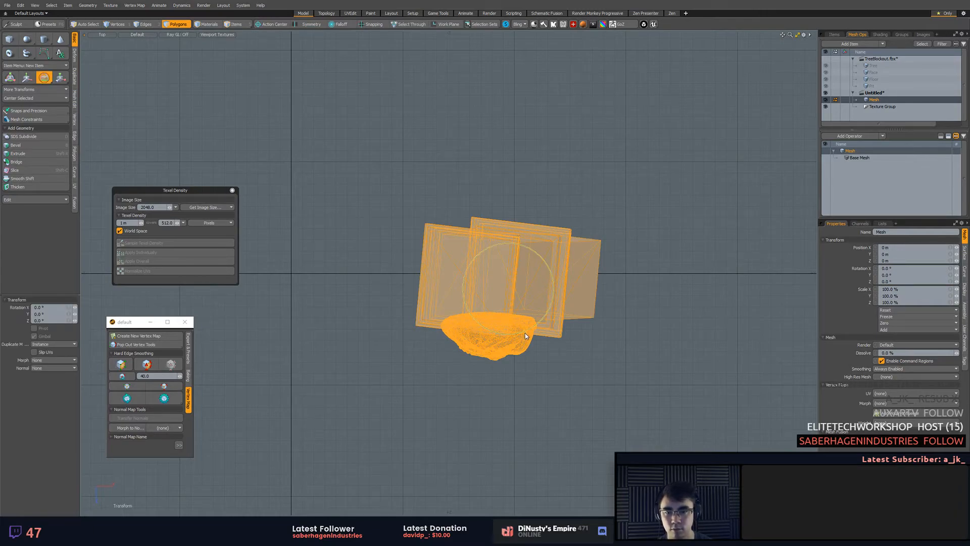
{"action": "mouse_move", "coordinate": [526, 332]}
{"action": "left_mouse_down"}
{"action": "mouse_move", "coordinate": [538, 324]}
{"action": "mouse_move", "coordinate": [531, 329]}
{"action": "left_mouse_up"}
{"action": "left_click_drag", "start_coordinate": [504, 297], "coordinate": [537, 297]}
{"action": "left_click_drag", "start_coordinate": [503, 342], "coordinate": [622, 257]}
Center the head and pillar on the scene origin and undo the stray move.
{"action": "key", "text": "KP_Decimal"}
{"action": "key", "text": "w"}
{"action": "left_click", "coordinate": [36, 98]}
{"action": "left_click", "coordinate": [37, 104]}
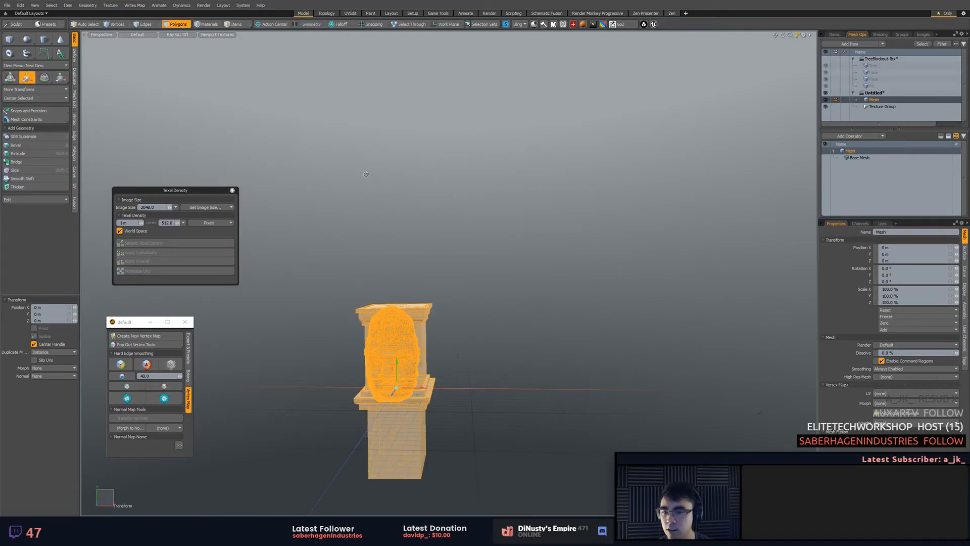
{"action": "left_click_drag", "start_coordinate": [339, 168], "coordinate": [426, 129], "text": "alt+shift"}
{"action": "key", "text": "shift+a"}
{"action": "left_click_drag", "start_coordinate": [601, 207], "coordinate": [574, 196], "text": "alt"}
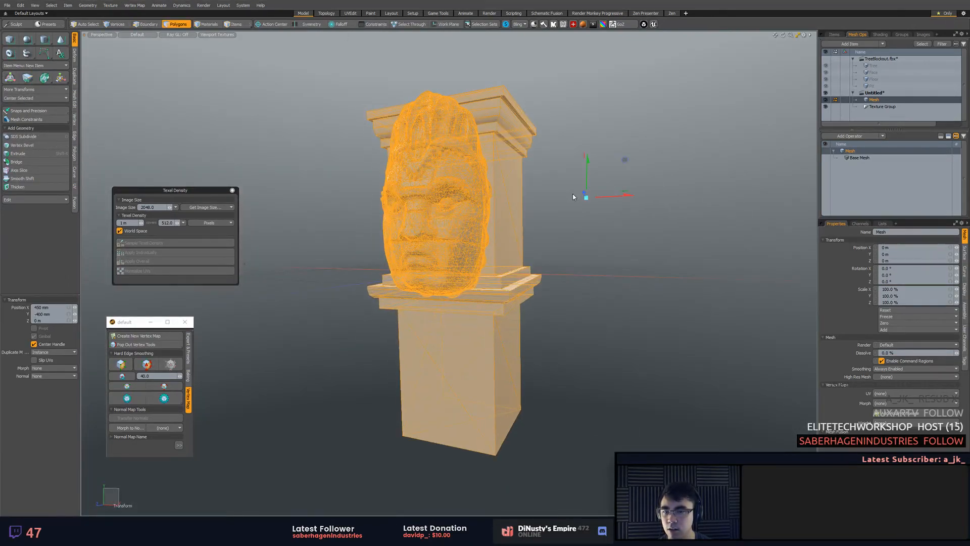
{"action": "key", "text": "ctrl+z"}
Hide the wireframe overlay in the viewport and deselect the mesh's polygons.
{"action": "key", "text": "ctrl+3"}
{"action": "left_click", "coordinate": [587, 214]}
{"action": "key", "text": "ctrl+3"}
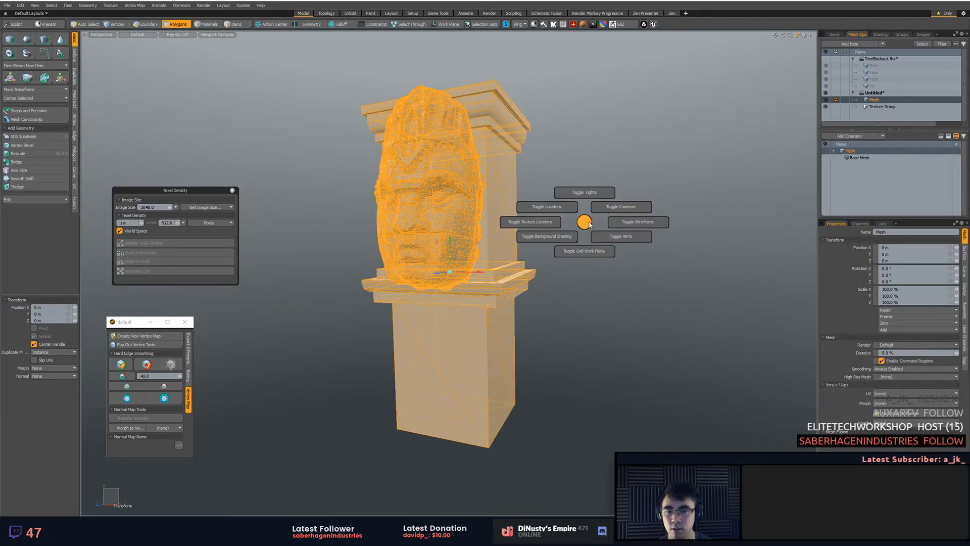
{"action": "left_click", "coordinate": [612, 222]}
{"action": "left_click", "coordinate": [610, 220]}
{"action": "key", "text": "q"}
{"action": "left_click", "coordinate": [605, 248]}
{"action": "left_click_drag", "start_coordinate": [605, 248], "coordinate": [723, 235], "text": "alt"}
{"action": "left_click_drag", "start_coordinate": [664, 236], "coordinate": [708, 229], "text": "alt+shift"}
Rotate the mesh slightly in the side view to correct the pillar's remaining lean.
{"action": "key", "text": "KP_2"}
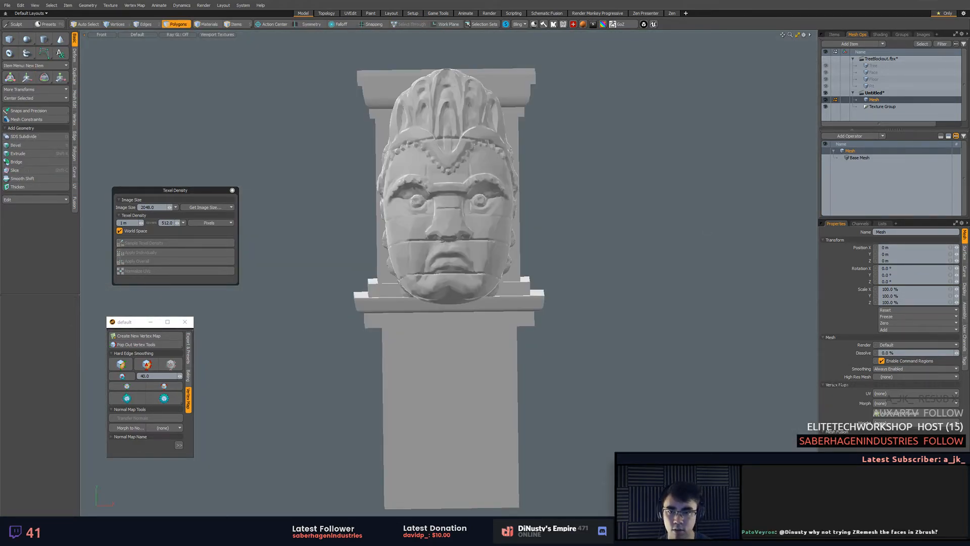
{"action": "key", "text": "KP_3"}
{"action": "key", "text": "e"}
{"action": "left_click_drag", "start_coordinate": [414, 246], "coordinate": [410, 247]}
{"action": "key", "text": "space"}
Center the straightened mesh on the scene origin again, checking it from the top.
{"action": "left_click_drag", "start_coordinate": [542, 238], "coordinate": [603, 251], "text": "alt+shift"}
{"action": "key", "text": "KP_7"}
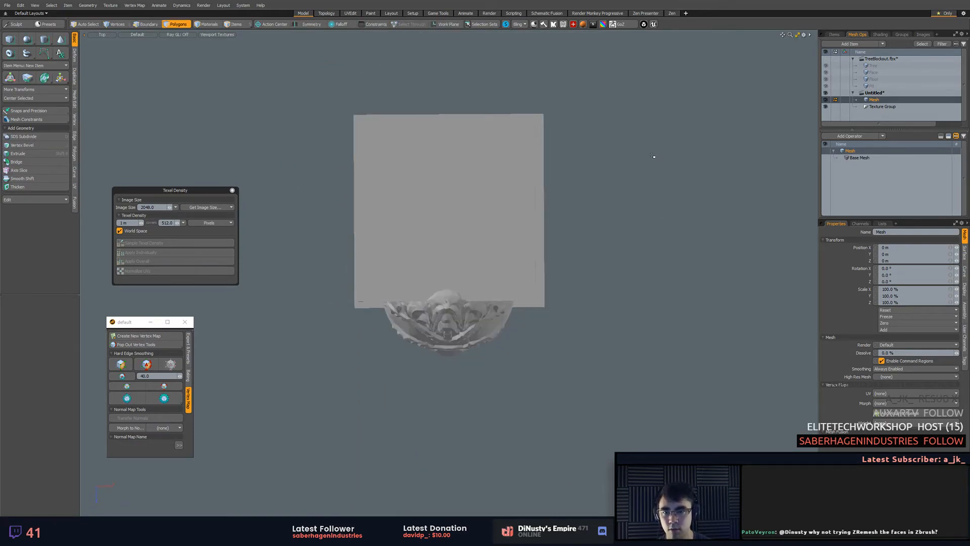
{"action": "left_click_drag", "start_coordinate": [658, 240], "coordinate": [590, 250], "text": "ctrl+alt"}
{"action": "key", "text": "w"}
{"action": "left_click", "coordinate": [56, 99]}
{"action": "left_click", "coordinate": [61, 104]}
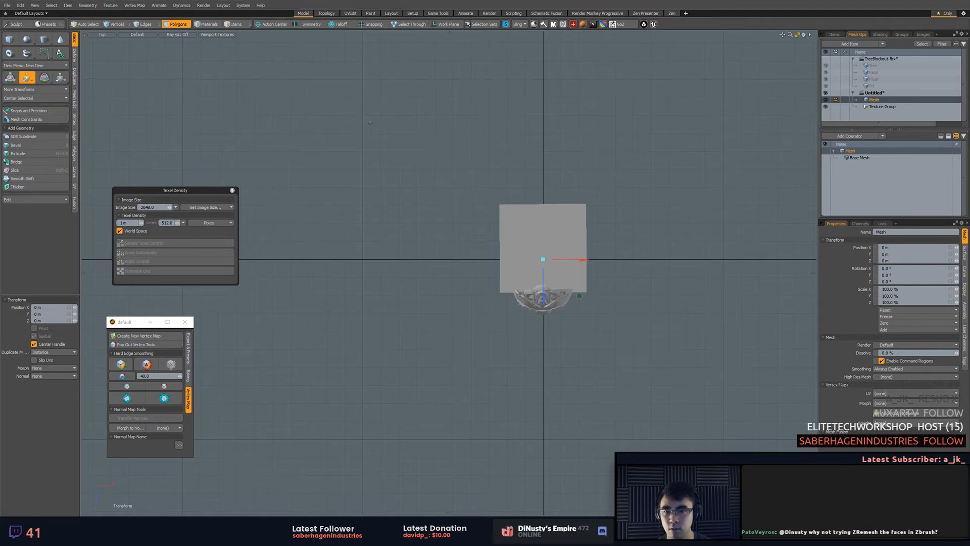
Rotate the mesh -0.5° about Y to square it to the grid and fine-tune its tilt in the front view.
{"action": "key", "text": "e"}
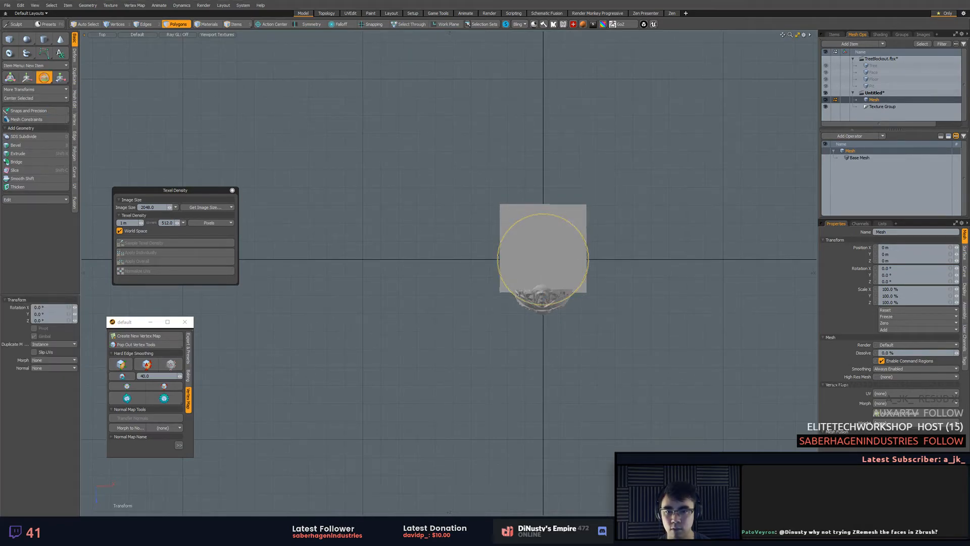
{"action": "key", "text": "KP_1"}
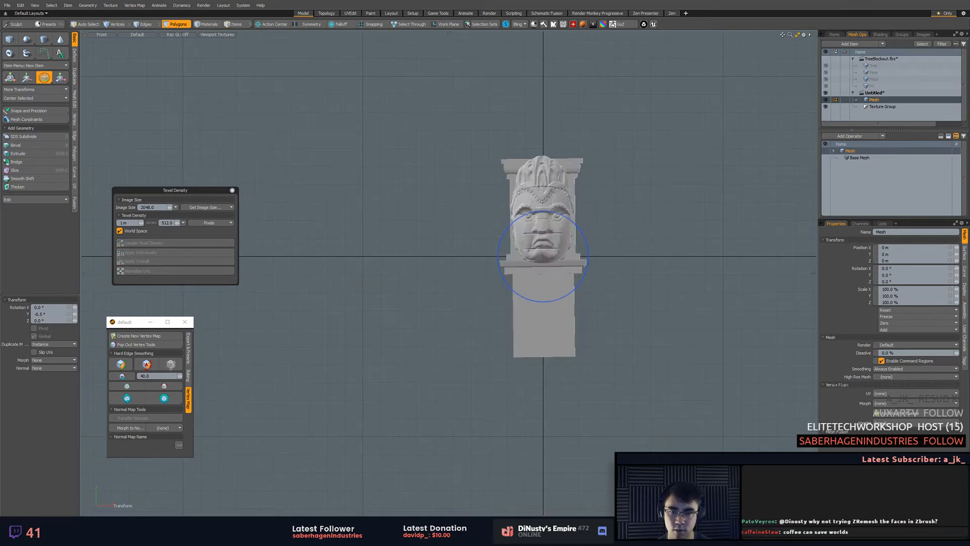
{"action": "scroll", "coordinate": [544, 231], "scroll_direction": "up", "scroll_amount": 3}
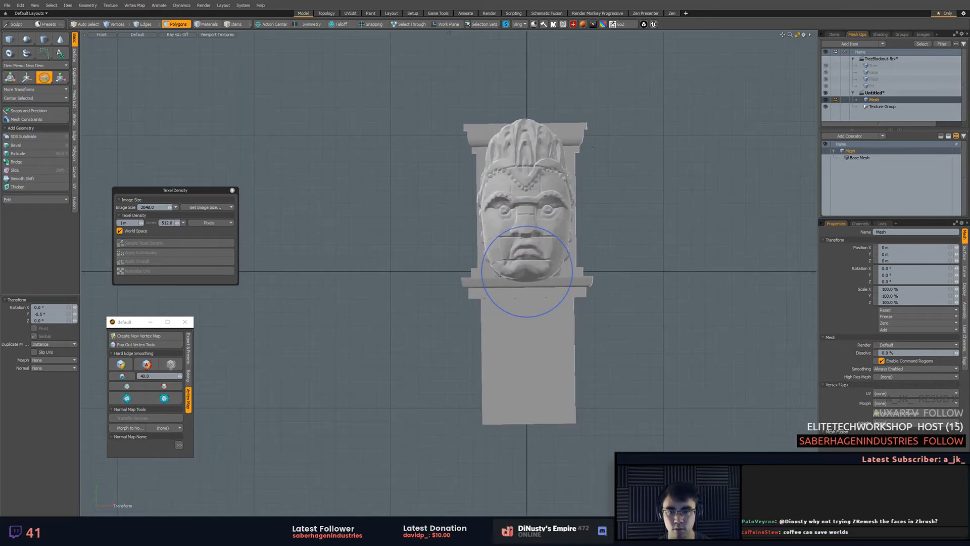
{"action": "left_click_drag", "start_coordinate": [545, 229], "coordinate": [546, 229]}
{"action": "key", "text": "w"}
{"action": "left_click", "coordinate": [658, 193]}
{"action": "left_click_drag", "start_coordinate": [670, 194], "coordinate": [685, 205]}
{"action": "key", "text": "space"}
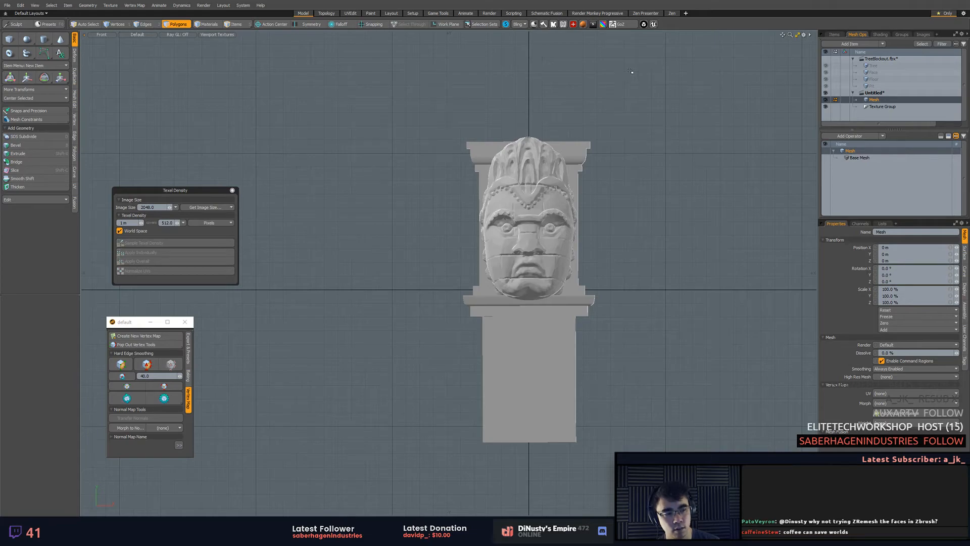
Inspect the head and pillar from several angles and select the connected polygons of both pieces.
{"action": "left_click_drag", "start_coordinate": [636, 243], "coordinate": [585, 280], "text": "alt+shift"}
{"action": "key", "text": "KP_Decimal"}
{"action": "scroll", "coordinate": [546, 212], "scroll_direction": "up", "scroll_amount": 5}
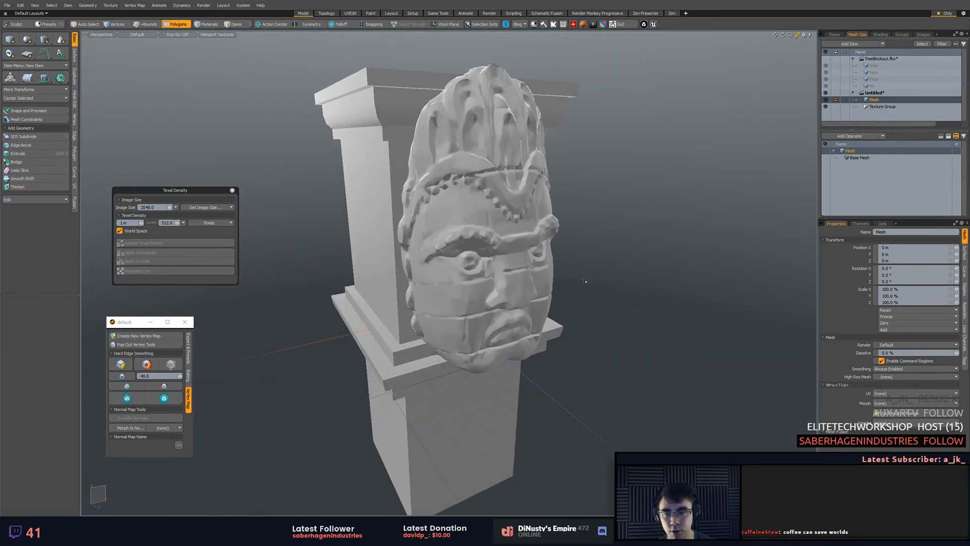
{"action": "double_click", "coordinate": [515, 252]}
{"action": "left_click_drag", "start_coordinate": [515, 252], "coordinate": [561, 298], "text": "alt"}
{"action": "scroll", "coordinate": [584, 246], "scroll_direction": "up", "scroll_amount": 2}
{"action": "left_click", "coordinate": [582, 261]}
{"action": "left_click_drag", "start_coordinate": [505, 273], "coordinate": [675, 263], "text": "alt"}
{"action": "double_click", "coordinate": [520, 267]}
{"action": "left_click", "coordinate": [671, 260]}
{"action": "double_click", "coordinate": [397, 224]}
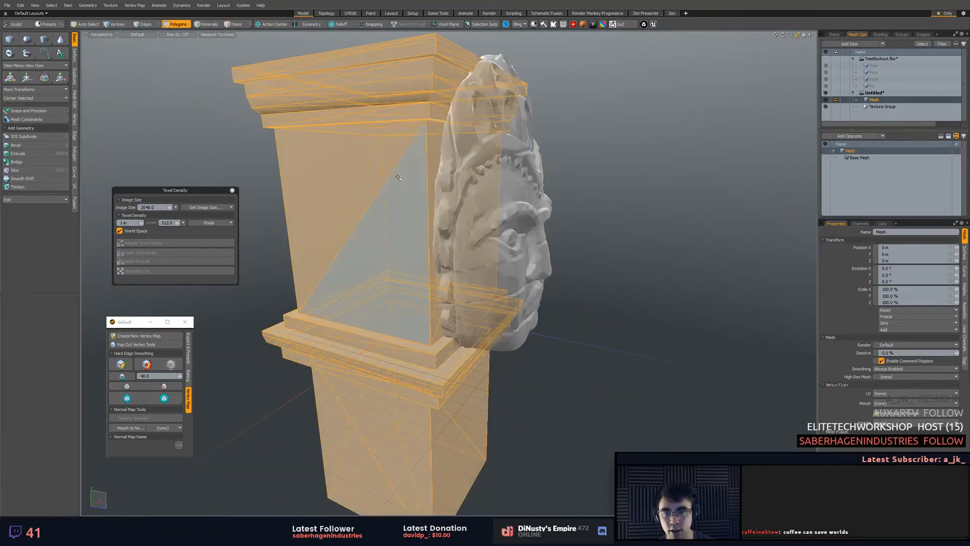
{"action": "double_click", "coordinate": [500, 202], "text": "shift"}
{"action": "scroll", "coordinate": [611, 183], "scroll_direction": "down", "scroll_amount": 2}
{"action": "mouse_move", "coordinate": [611, 184]}
{"action": "left_mouse_down", "text": "alt"}
{"action": "mouse_move", "coordinate": [673, 273]}
{"action": "mouse_move", "coordinate": [604, 170]}
{"action": "left_mouse_up", "text": "alt"}
Switch to ZBrush, choose the Sphere3D tool, start a new document without saving, and draw an editable sphere framed in it.
{"action": "key", "text": "alt+Tab"}
{"action": "key", "text": "alt+Tab"}
{"action": "key", "text": "alt+Tab"}
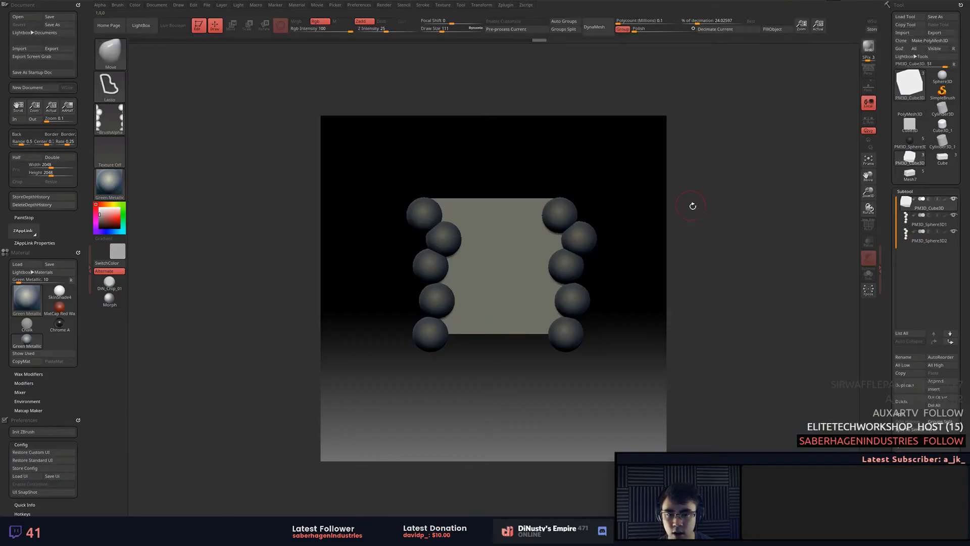
{"action": "left_click_drag", "start_coordinate": [693, 205], "coordinate": [732, 202]}
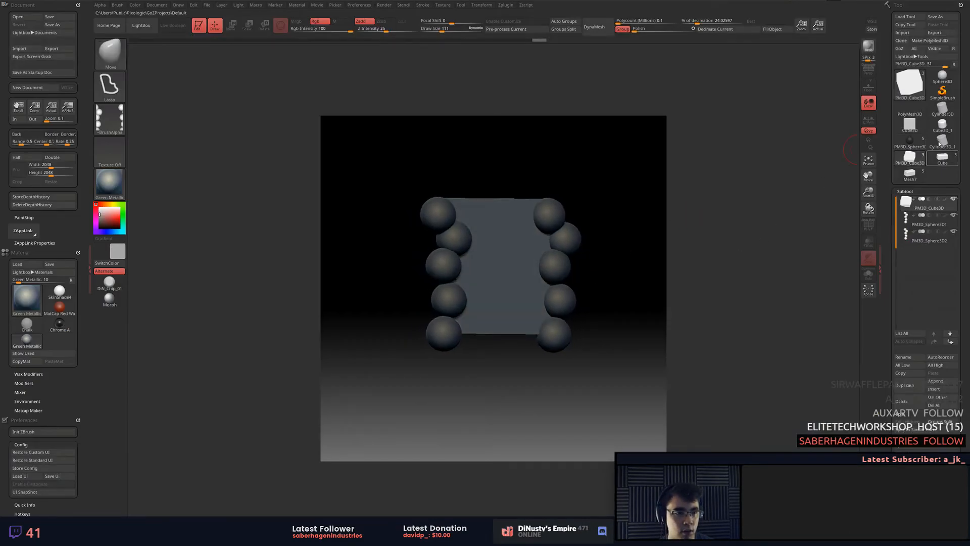
{"action": "left_click", "coordinate": [942, 77]}
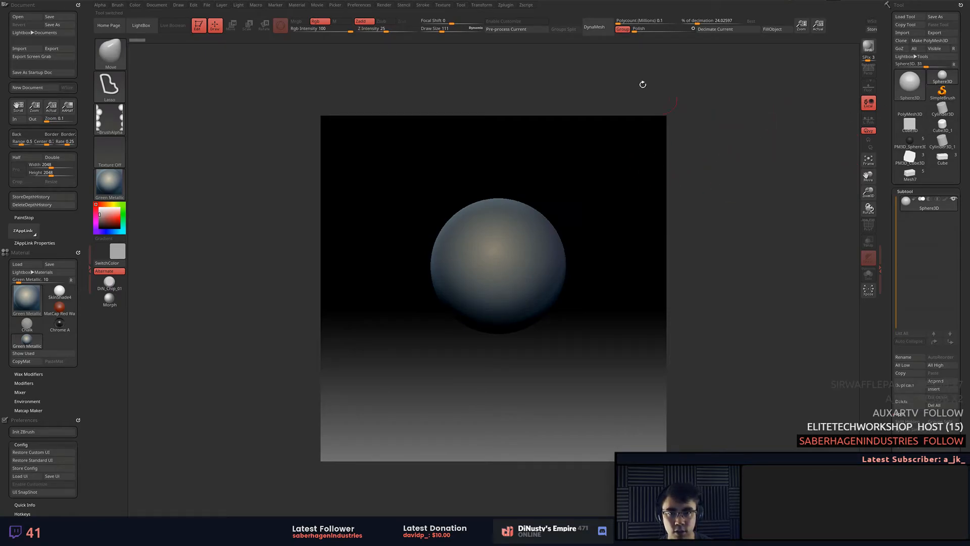
{"action": "left_click", "coordinate": [154, 6]}
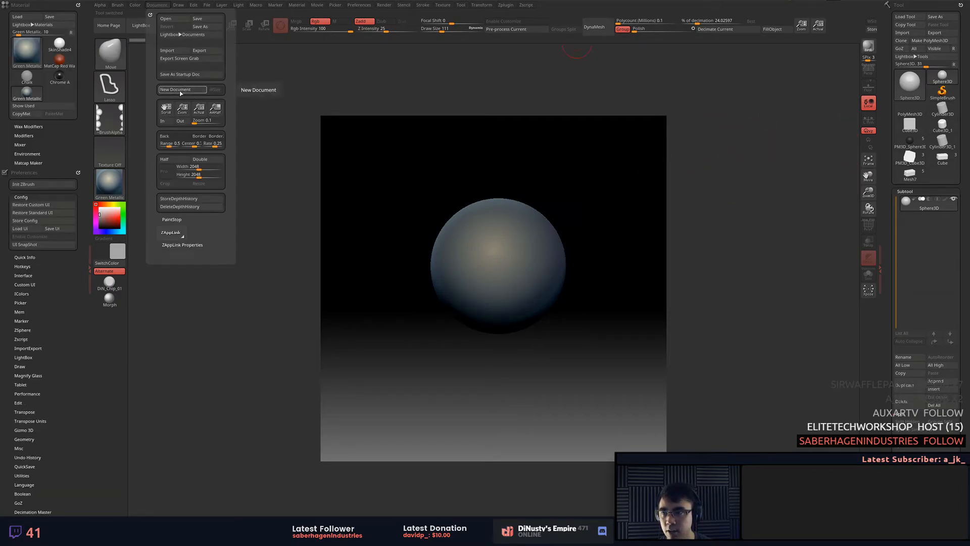
{"action": "left_click", "coordinate": [204, 91]}
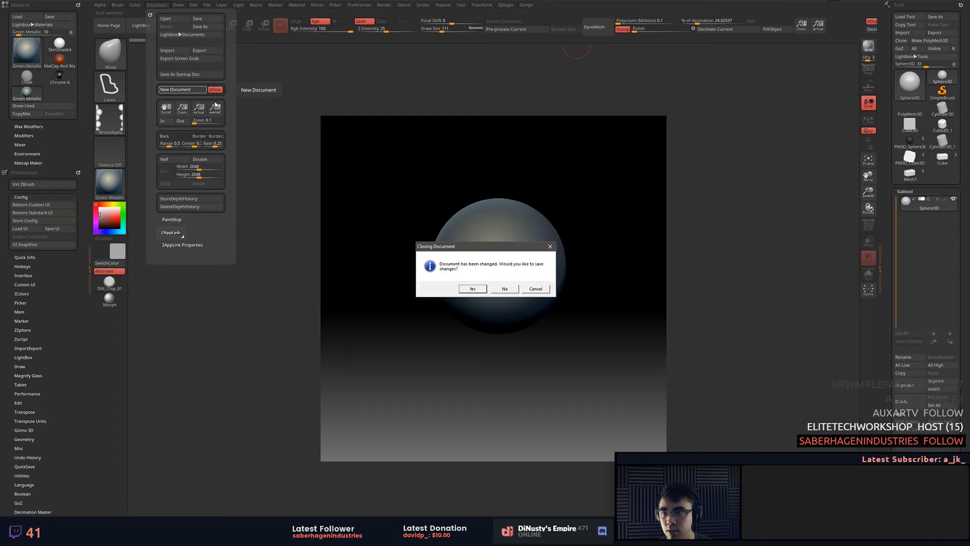
{"action": "left_click", "coordinate": [498, 292]}
{"action": "left_click_drag", "start_coordinate": [478, 279], "coordinate": [496, 426]}
{"action": "key", "text": "t"}
{"action": "key", "text": "f"}
{"action": "key", "text": "f"}
Send the head and pillar mesh from Modo to ZBrush with GoZ and display its polyframe.
{"action": "key", "text": "alt+Tab"}
{"action": "left_click", "coordinate": [617, 23]}
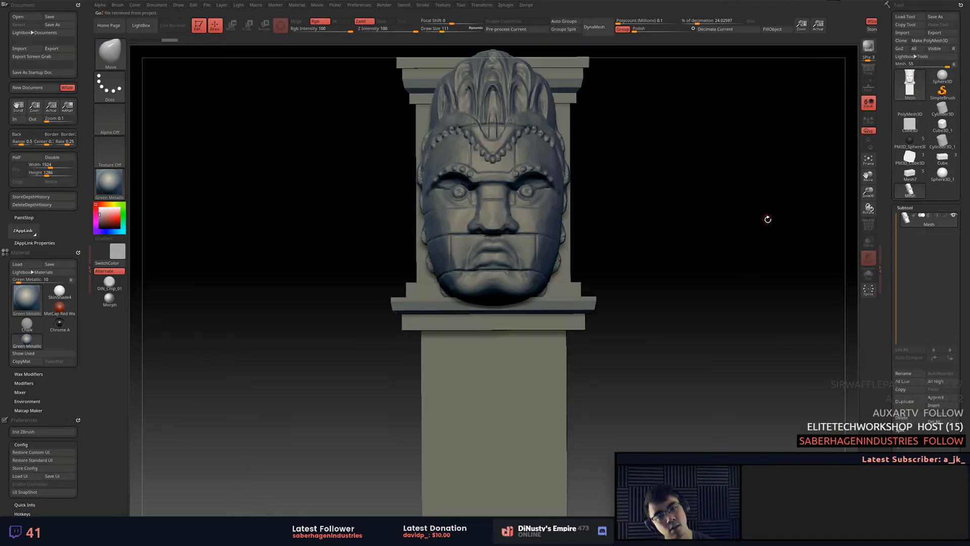
{"action": "mouse_move", "coordinate": [767, 219]}
{"action": "left_mouse_down"}
{"action": "mouse_move", "coordinate": [794, 226]}
{"action": "mouse_move", "coordinate": [710, 244]}
{"action": "left_mouse_up"}
{"action": "key", "text": "shift+f"}
{"action": "key", "text": "shift+f"}
{"action": "left_click_drag", "start_coordinate": [769, 223], "coordinate": [722, 213], "text": "alt"}
{"action": "key", "text": "shift+f"}
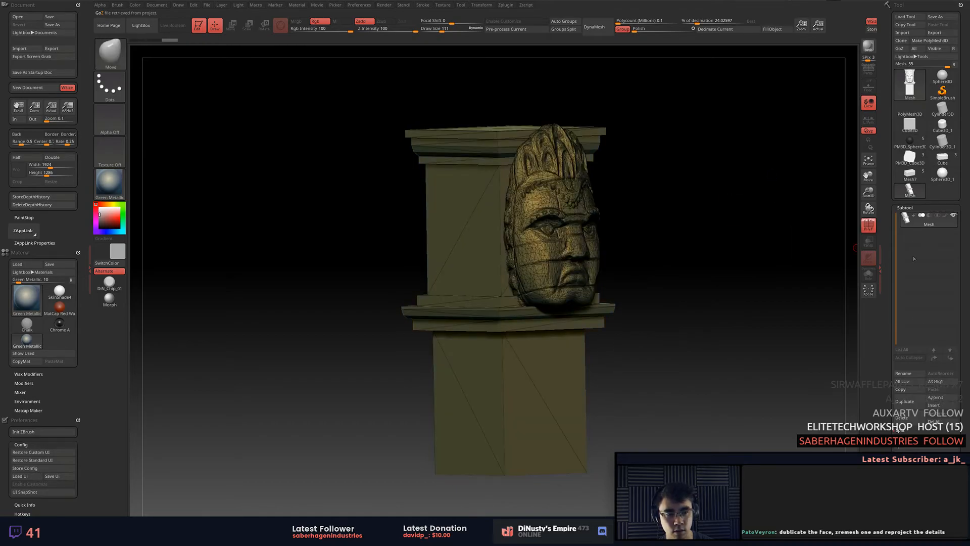
Split the imported mesh into separate head and pillar subtools and make the head active.
{"action": "left_click", "coordinate": [921, 210]}
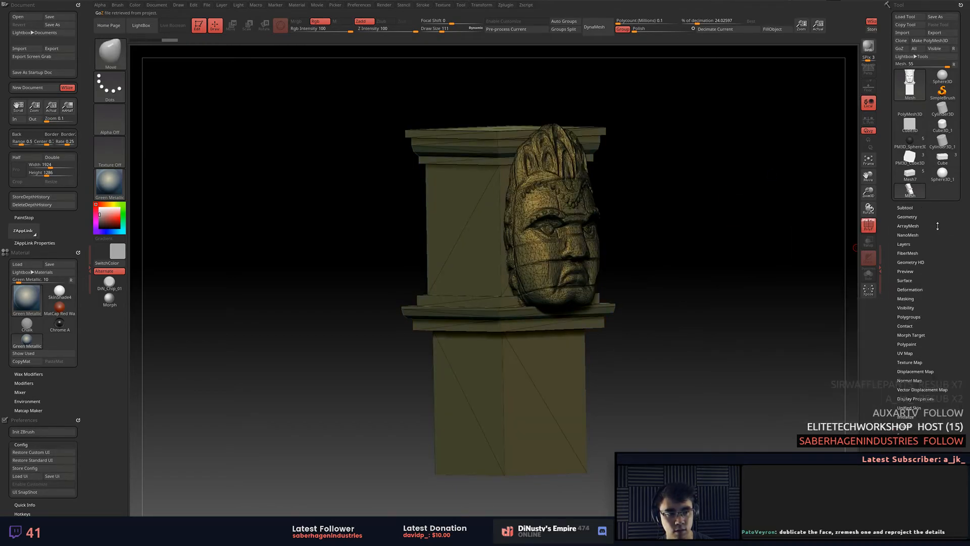
{"action": "left_click", "coordinate": [918, 207]}
{"action": "left_click", "coordinate": [925, 455]}
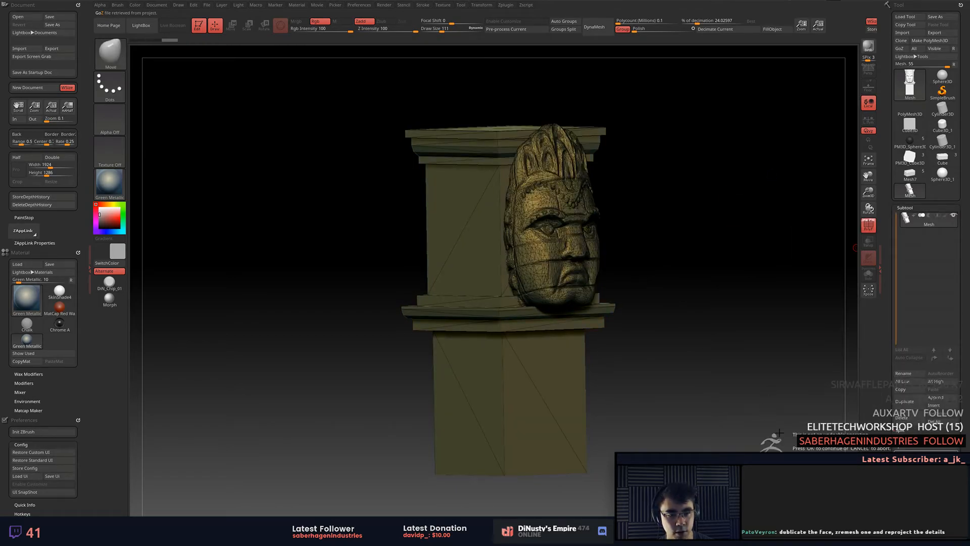
{"action": "left_click", "coordinate": [780, 463]}
{"action": "left_click", "coordinate": [912, 234]}
{"action": "left_click", "coordinate": [910, 219]}
Examine the head's triangulated topology up close and turn the polyframe off to check its shaded surface.
{"action": "left_click_drag", "start_coordinate": [795, 251], "coordinate": [670, 229], "text": "shift"}
{"action": "left_click_drag", "start_coordinate": [743, 227], "coordinate": [787, 251], "text": "alt"}
{"action": "left_click_drag", "start_coordinate": [301, 86], "coordinate": [348, 138]}
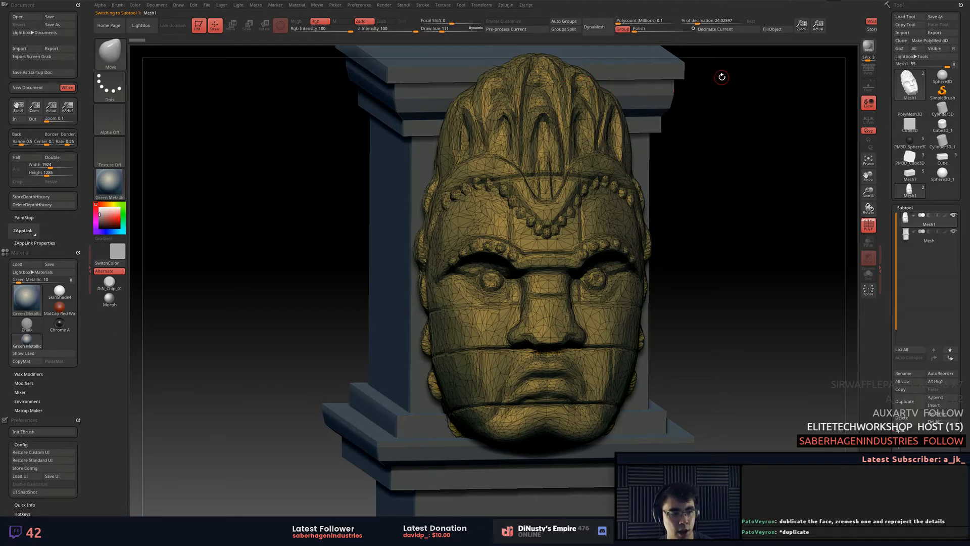
{"action": "left_click_drag", "start_coordinate": [752, 181], "coordinate": [779, 180], "text": "alt"}
{"action": "key", "text": "shift+f"}
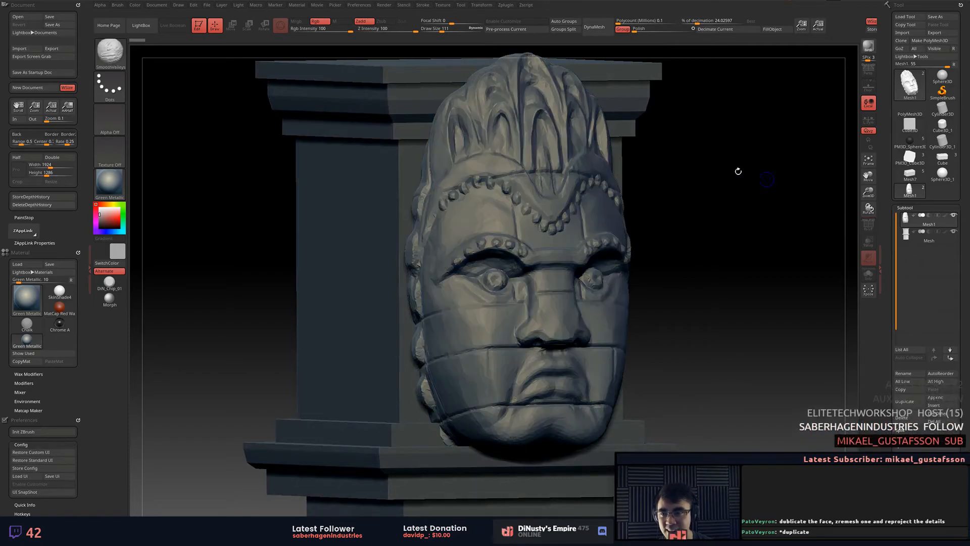
Display the head's polyframe and collapse the docked Document, Material and Preferences palettes.
{"action": "key", "text": "shift+f"}
{"action": "left_click", "coordinate": [31, 4]}
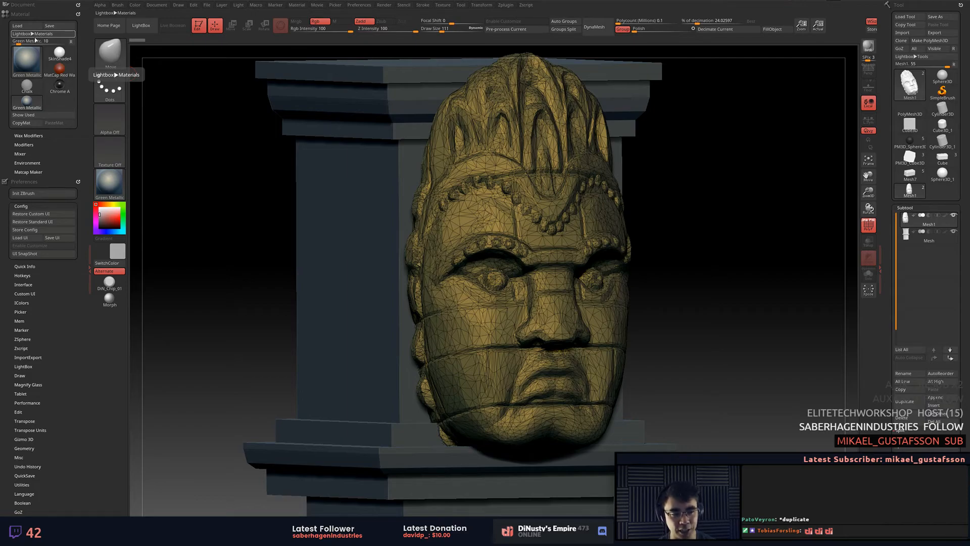
{"action": "left_click", "coordinate": [40, 13]}
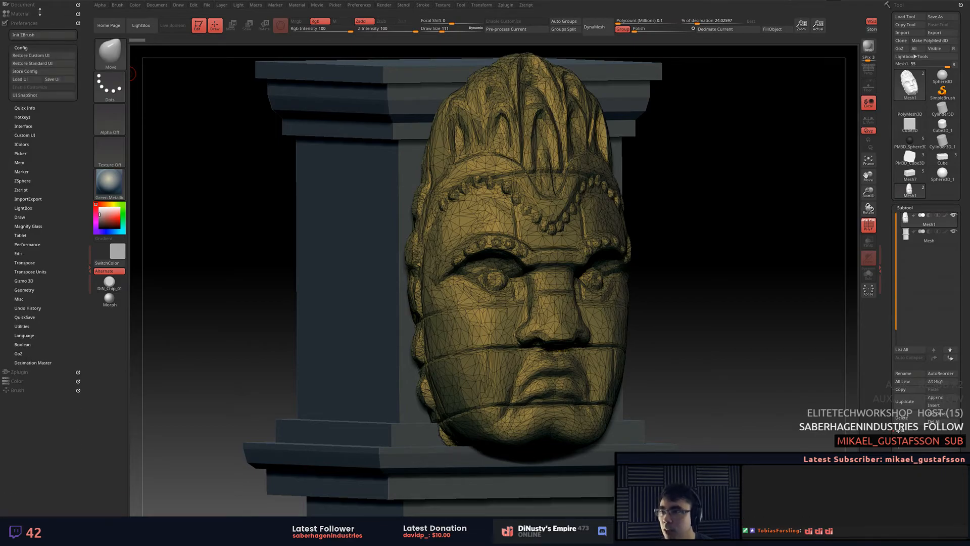
{"action": "left_click", "coordinate": [40, 22]}
Dock the Zplugin palette and expand its DynaMesh Master section.
{"action": "left_click", "coordinate": [135, 5]}
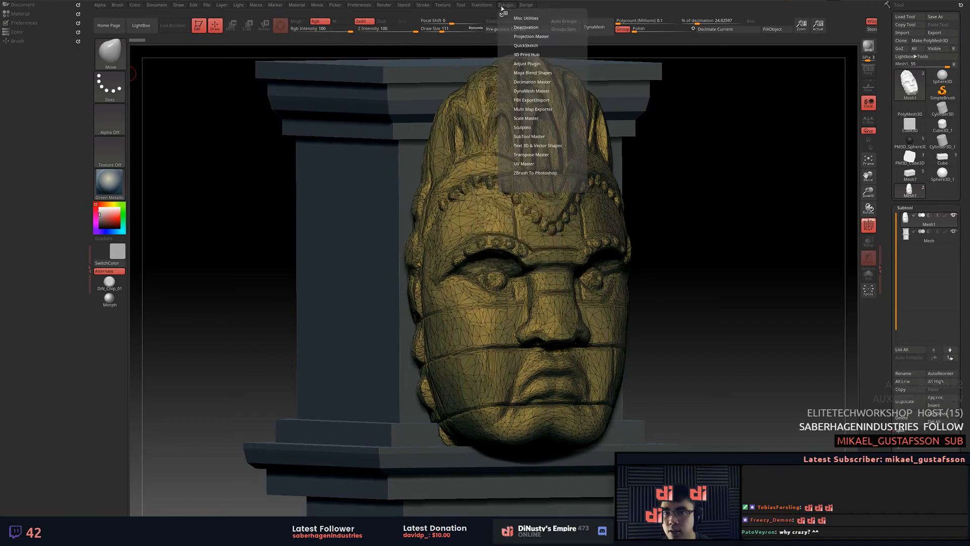
{"action": "left_click", "coordinate": [502, 14]}
{"action": "left_click", "coordinate": [20, 32]}
{"action": "left_click", "coordinate": [38, 108]}
{"action": "left_click", "coordinate": [39, 116]}
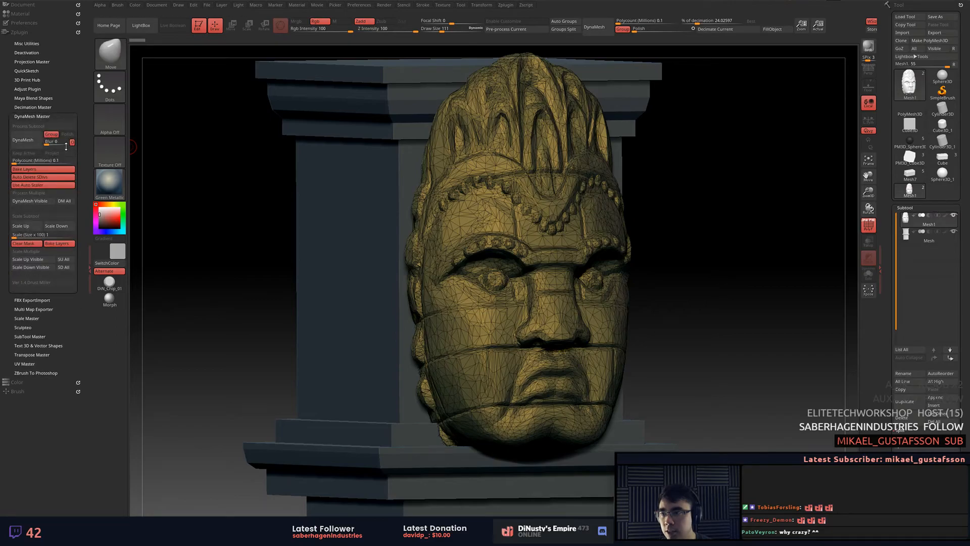
Remesh the head with DynaMesh Master, with Group off and the polycount set to 1 million.
{"action": "left_click", "coordinate": [51, 134]}
{"action": "left_click", "coordinate": [23, 161]}
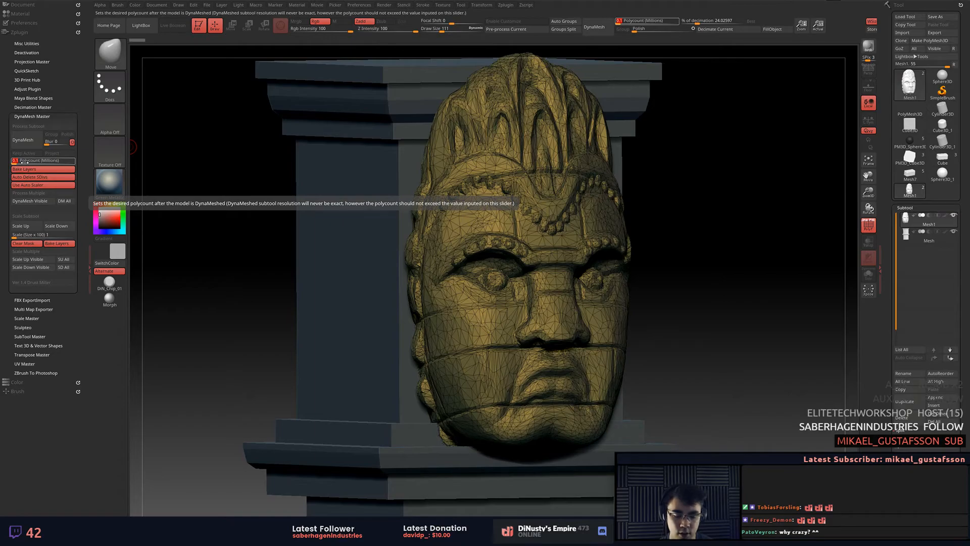
{"action": "type", "text": "1"}
{"action": "key", "text": "Return"}
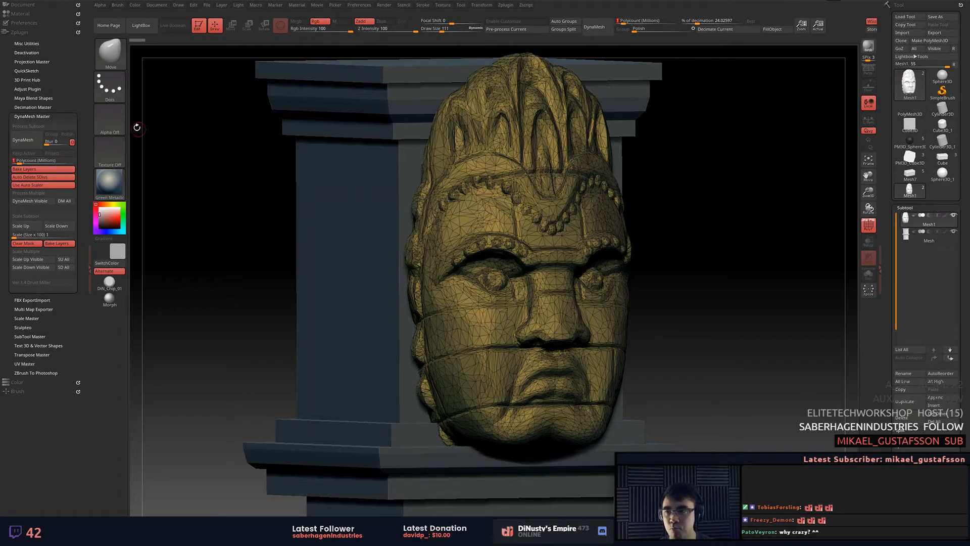
{"action": "left_click", "coordinate": [25, 140]}
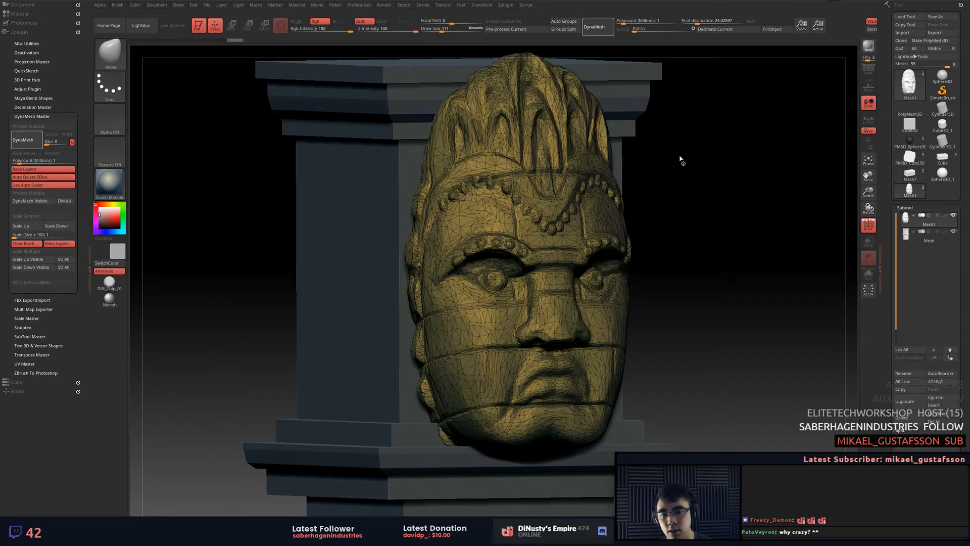
Smooth the seams around the head's cheeks, chin and sides with a large brush, draw size 638.
{"action": "left_click_drag", "start_coordinate": [689, 159], "coordinate": [746, 177], "text": "shift"}
{"action": "key", "text": "space"}
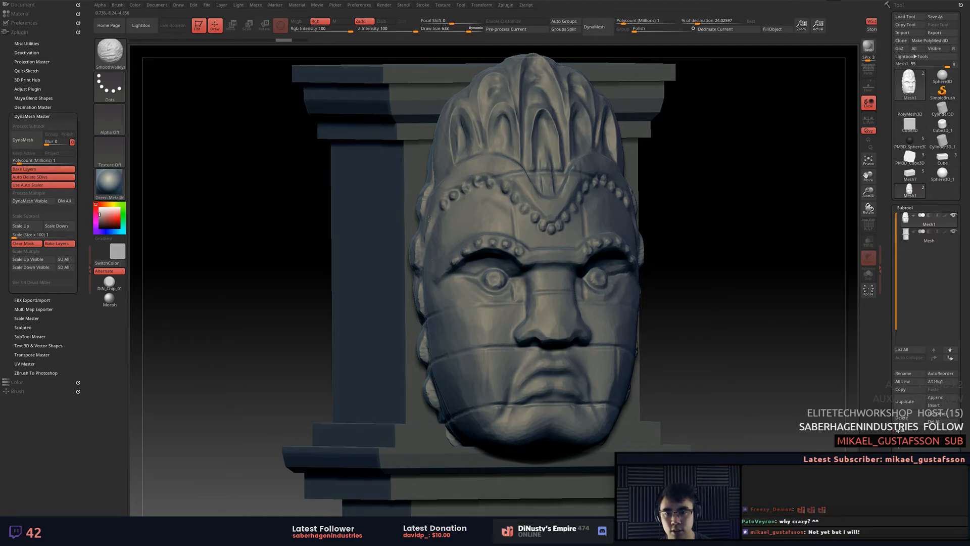
{"action": "left_click_drag", "start_coordinate": [637, 398], "coordinate": [581, 436]}
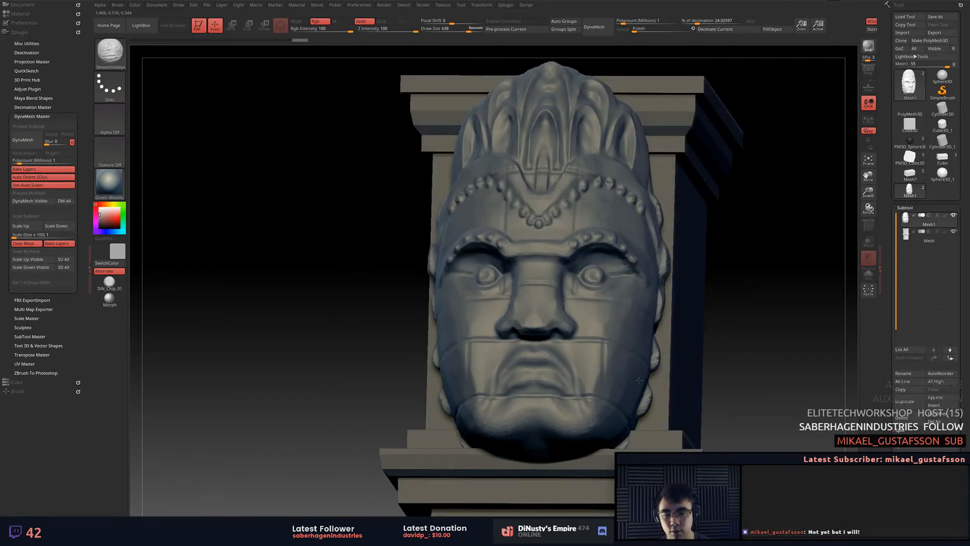
{"action": "left_click_drag", "start_coordinate": [601, 332], "coordinate": [690, 326]}
{"action": "left_click_drag", "start_coordinate": [677, 143], "coordinate": [583, 224]}
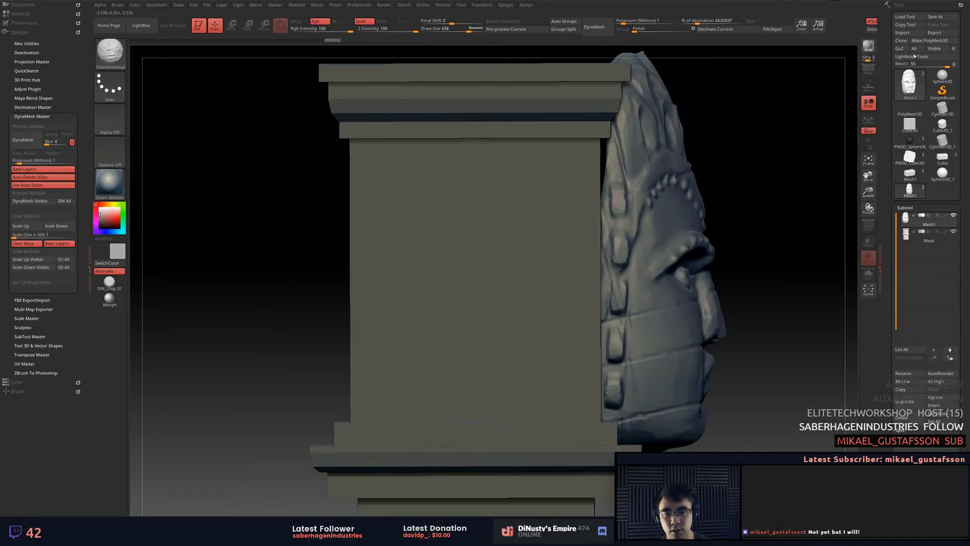
{"action": "left_click_drag", "start_coordinate": [764, 295], "coordinate": [754, 296]}
{"action": "mouse_move", "coordinate": [825, 270]}
{"action": "left_mouse_down"}
{"action": "mouse_move", "coordinate": [657, 273]}
{"action": "mouse_move", "coordinate": [682, 272]}
{"action": "left_mouse_up"}
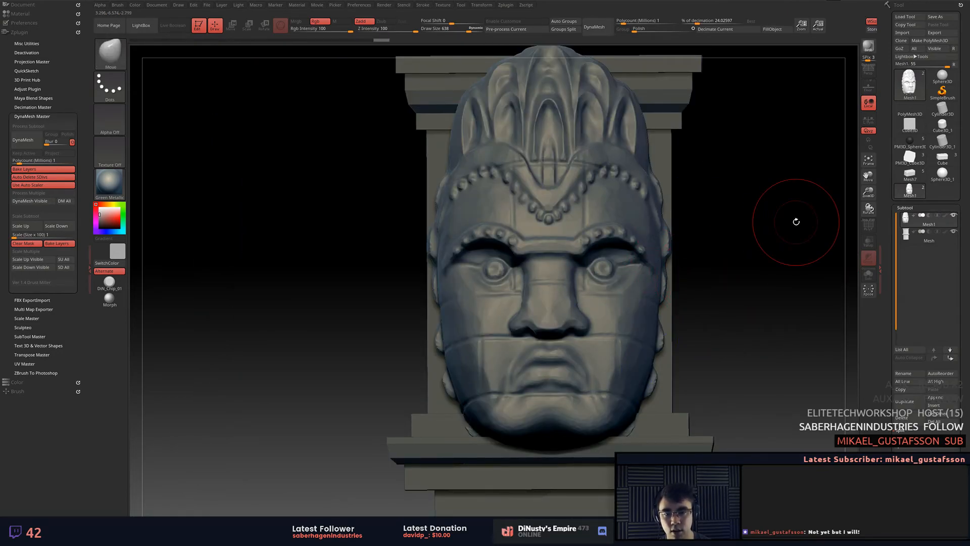
{"action": "mouse_move", "coordinate": [796, 222]}
{"action": "left_mouse_down"}
{"action": "mouse_move", "coordinate": [707, 228]}
{"action": "mouse_move", "coordinate": [793, 222]}
{"action": "left_mouse_up"}
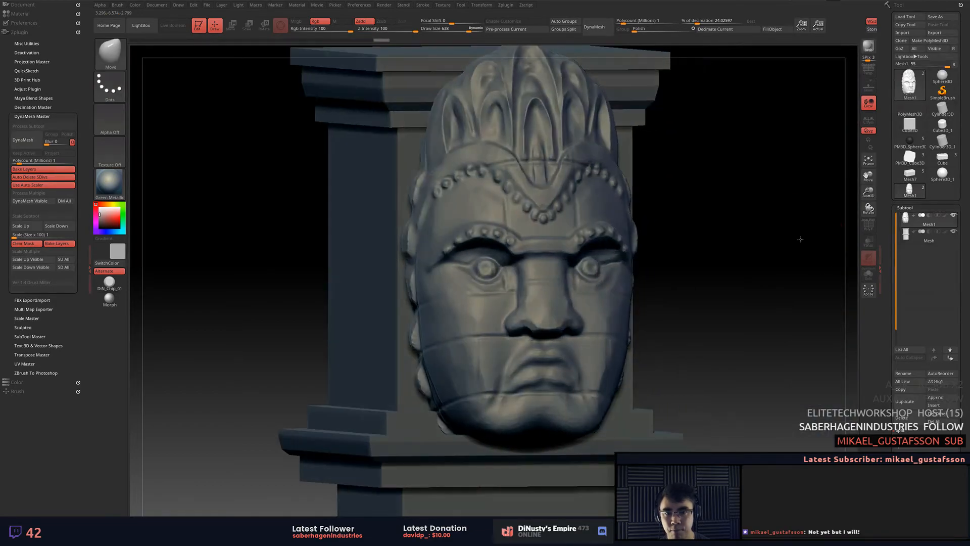
Set the DynaMesh blur to 2, remesh the head at 1 million polygons, and check its surface up close.
{"action": "left_click", "coordinate": [49, 143]}
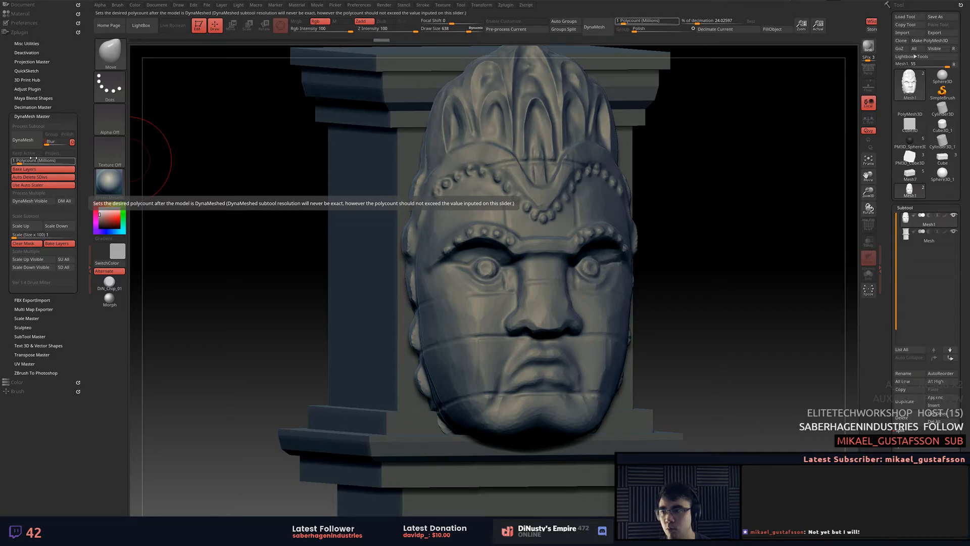
{"action": "type", "text": "2"}
{"action": "key", "text": "Return"}
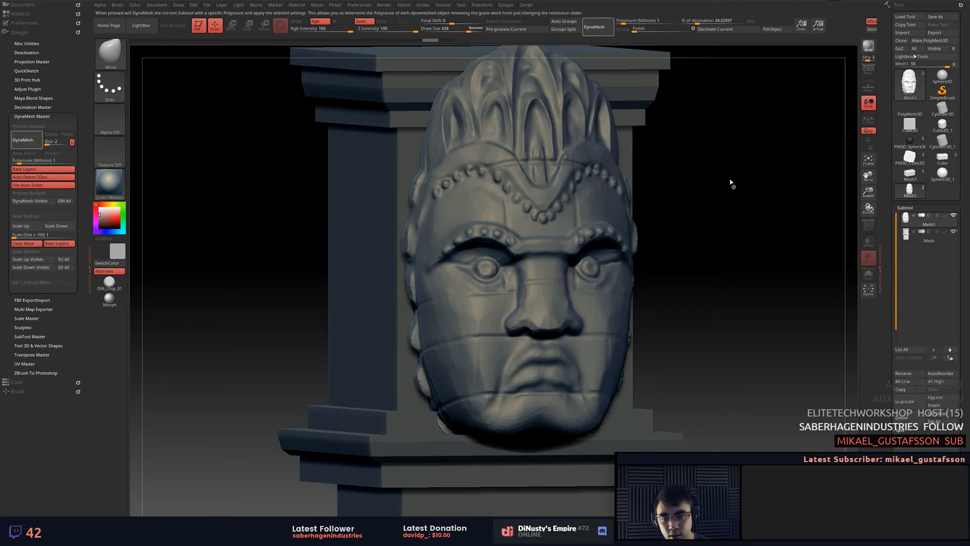
{"action": "mouse_move", "coordinate": [715, 211]}
{"action": "left_mouse_down"}
{"action": "mouse_move", "coordinate": [722, 227]}
{"action": "mouse_move", "coordinate": [875, 277]}
{"action": "left_mouse_up"}
{"action": "key", "text": "shift+f"}
{"action": "key", "text": "f"}
{"action": "key", "text": "shift+f"}
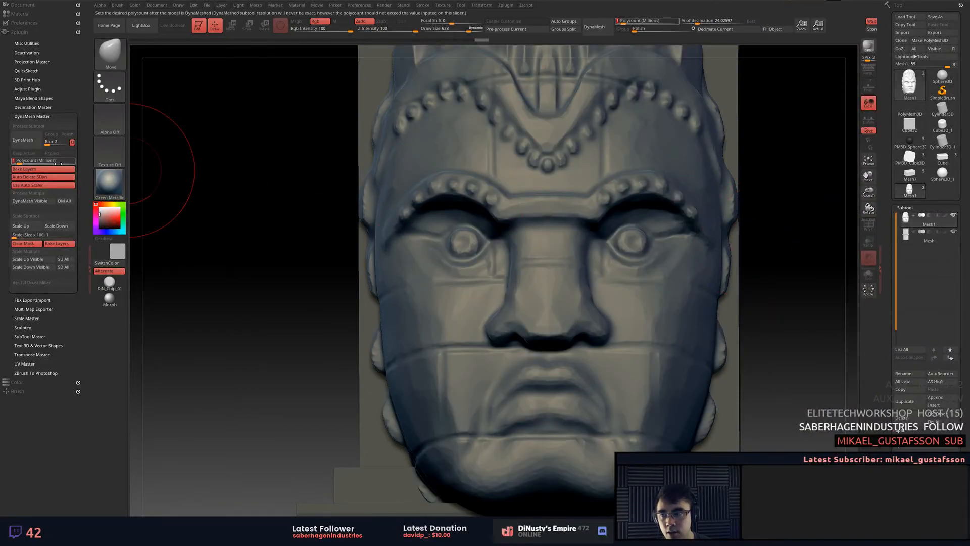
Remesh the head with DynaMesh at a polycount of 0.5 million and check its shading and polyframe density.
{"action": "key", "text": "Return"}
{"action": "left_click", "coordinate": [23, 140]}
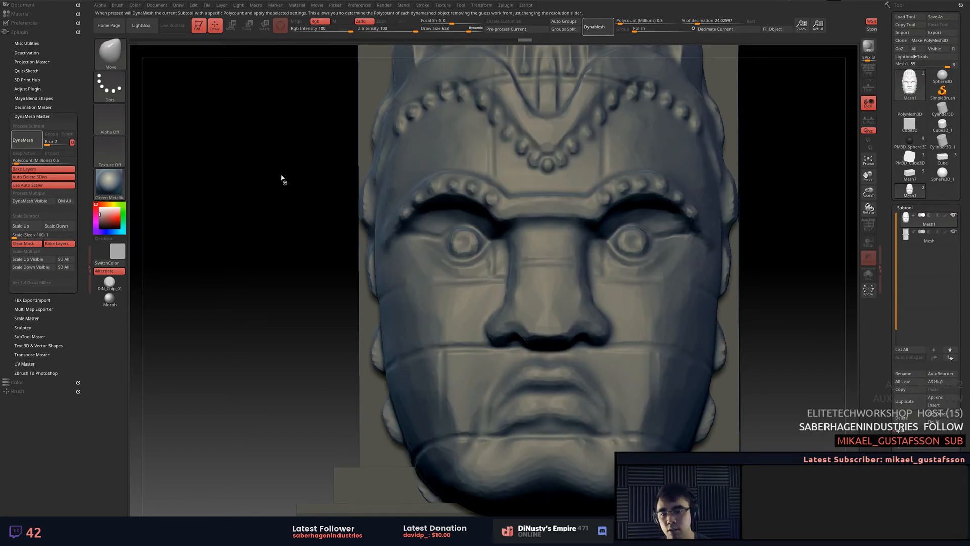
{"action": "right_click_drag", "start_coordinate": [253, 190], "coordinate": [269, 217]}
{"action": "left_click", "coordinate": [268, 217], "text": "alt"}
{"action": "left_click", "coordinate": [546, 217], "text": "alt"}
{"action": "mouse_move", "coordinate": [796, 195]}
{"action": "right_mouse_down", "text": "ctrl"}
{"action": "mouse_move", "coordinate": [745, 218]}
{"action": "mouse_move", "coordinate": [757, 210]}
{"action": "mouse_move", "coordinate": [730, 212]}
{"action": "mouse_move", "coordinate": [802, 212]}
{"action": "mouse_move", "coordinate": [715, 210]}
{"action": "mouse_move", "coordinate": [697, 195]}
{"action": "mouse_move", "coordinate": [716, 202]}
{"action": "mouse_move", "coordinate": [739, 240]}
{"action": "mouse_move", "coordinate": [695, 223]}
{"action": "mouse_move", "coordinate": [764, 250]}
{"action": "mouse_move", "coordinate": [734, 210]}
{"action": "mouse_move", "coordinate": [746, 195]}
{"action": "mouse_move", "coordinate": [778, 200]}
{"action": "right_mouse_up", "text": "ctrl"}
{"action": "key", "text": "shift+f"}
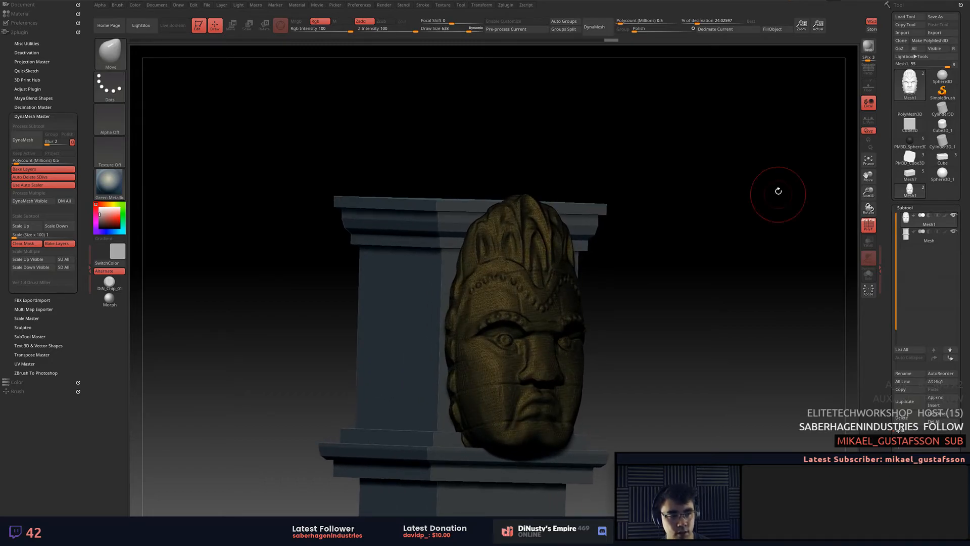
{"action": "right_click_drag", "start_coordinate": [775, 141], "coordinate": [766, 128]}
{"action": "key", "text": "shift+f"}
{"action": "right_click_drag", "start_coordinate": [776, 188], "coordinate": [768, 220], "text": "alt"}
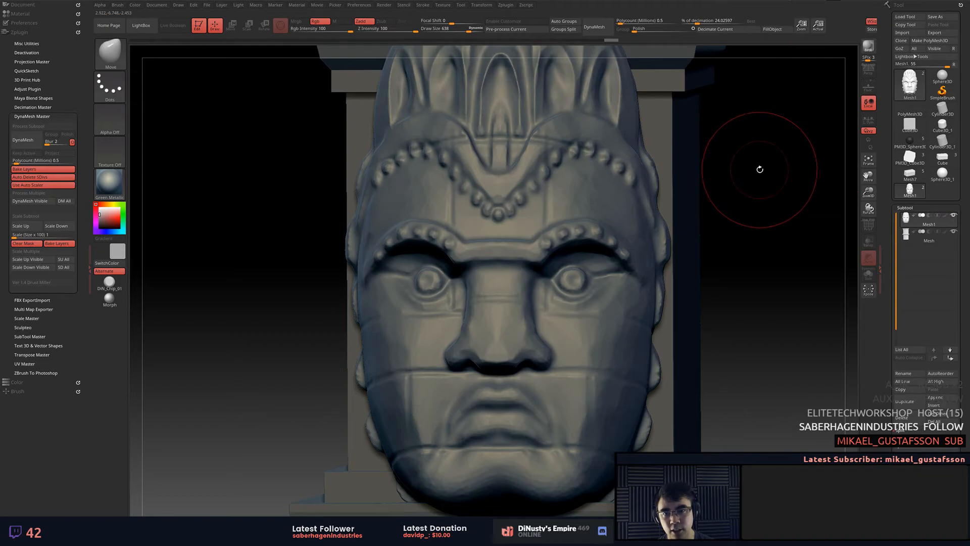
{"action": "key", "text": "shift+f"}
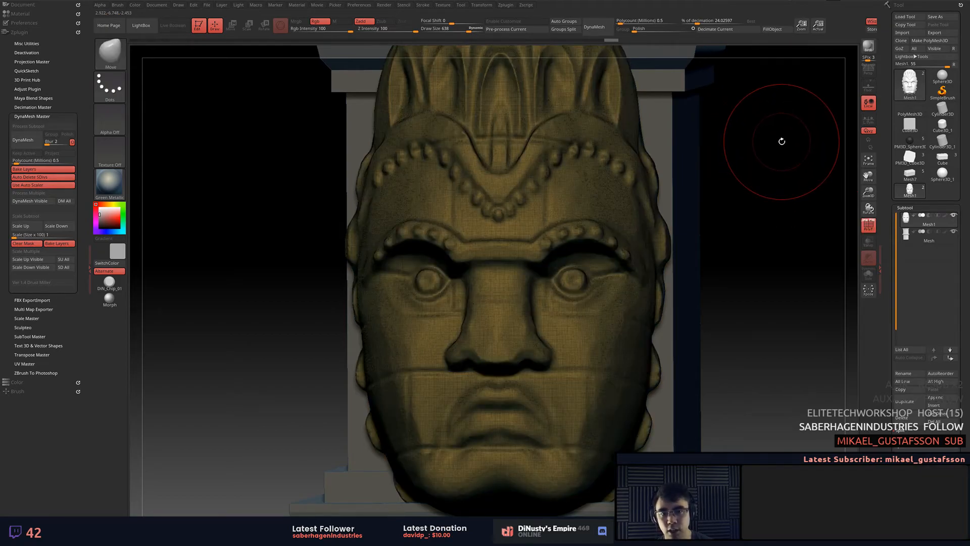
{"action": "right_click_drag", "start_coordinate": [783, 156], "coordinate": [780, 162]}
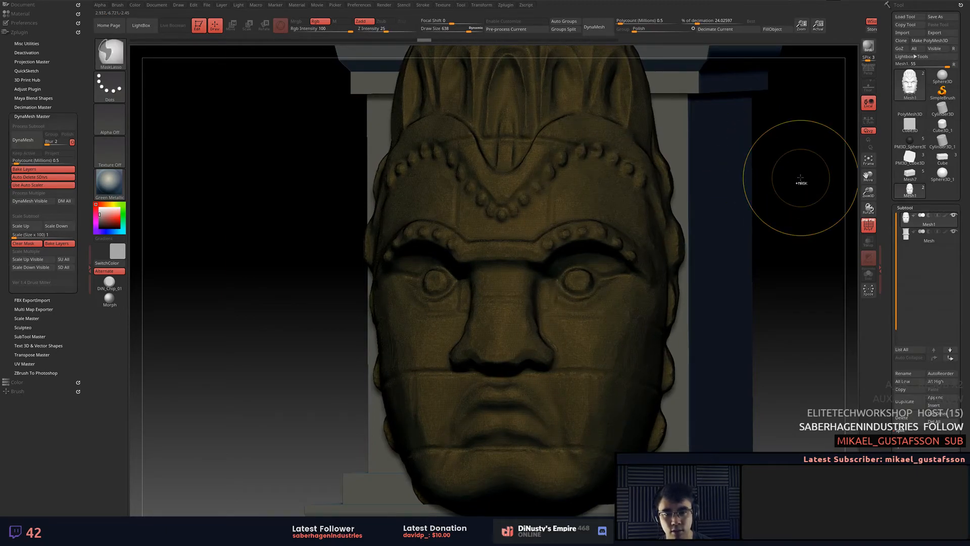
Compare the original triangulated head with the remeshed version through the undo history, returning to the latest state.
{"action": "key", "text": "ctrl+z"}
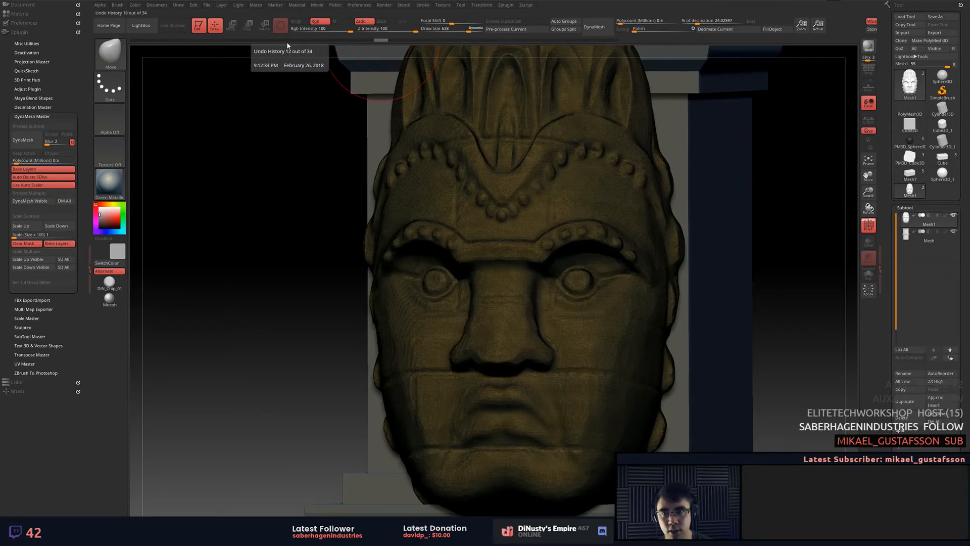
{"action": "left_click", "coordinate": [367, 40]}
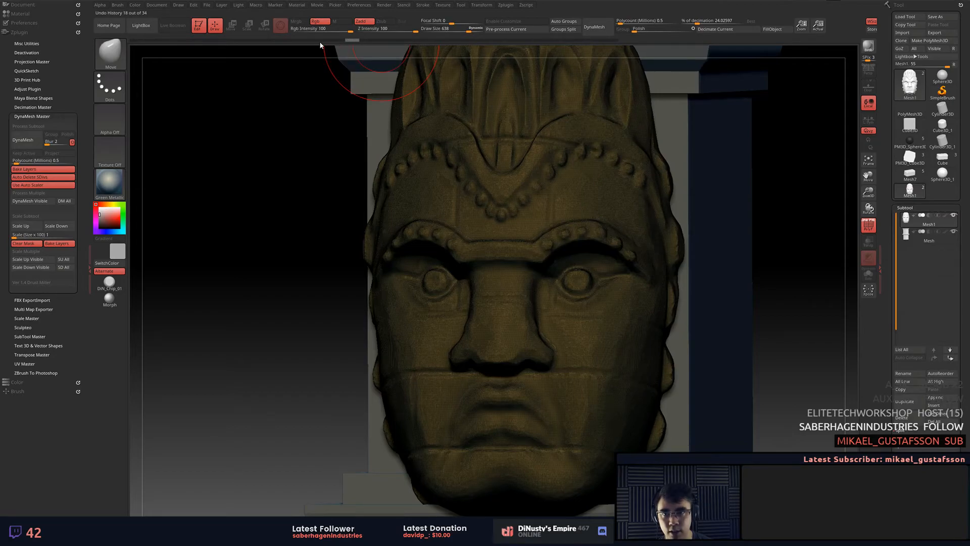
{"action": "mouse_move", "coordinate": [275, 46]}
{"action": "left_mouse_down"}
{"action": "mouse_move", "coordinate": [208, 40]}
{"action": "mouse_move", "coordinate": [238, 41]}
{"action": "mouse_move", "coordinate": [223, 41]}
{"action": "left_mouse_up"}
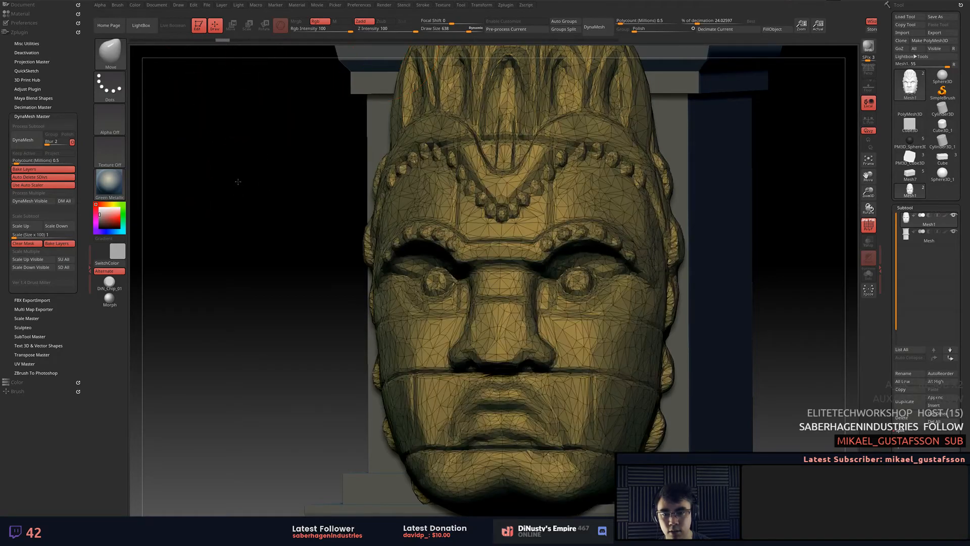
{"action": "left_click_drag", "start_coordinate": [236, 180], "coordinate": [246, 181]}
{"action": "left_click_drag", "start_coordinate": [745, 241], "coordinate": [738, 155], "text": "alt"}
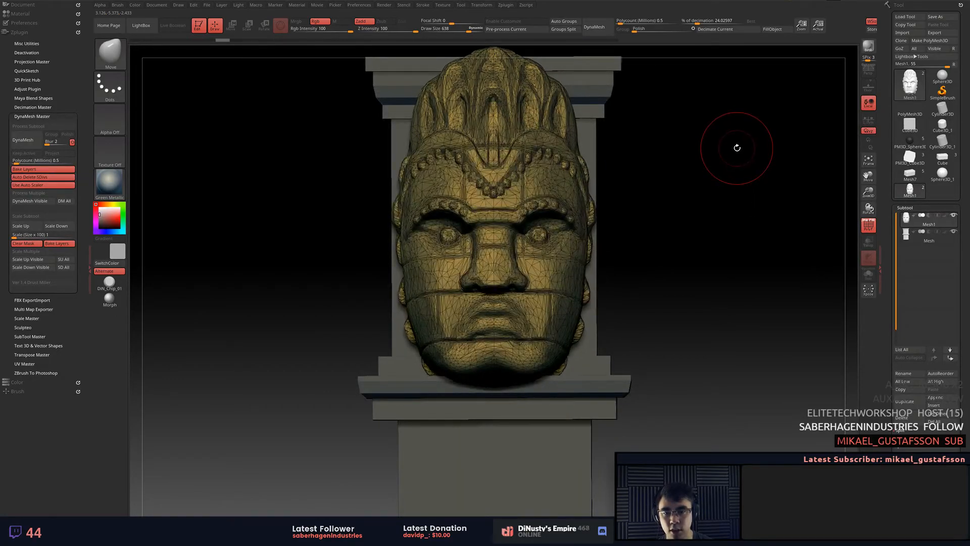
{"action": "left_click_drag", "start_coordinate": [225, 41], "coordinate": [650, 49]}
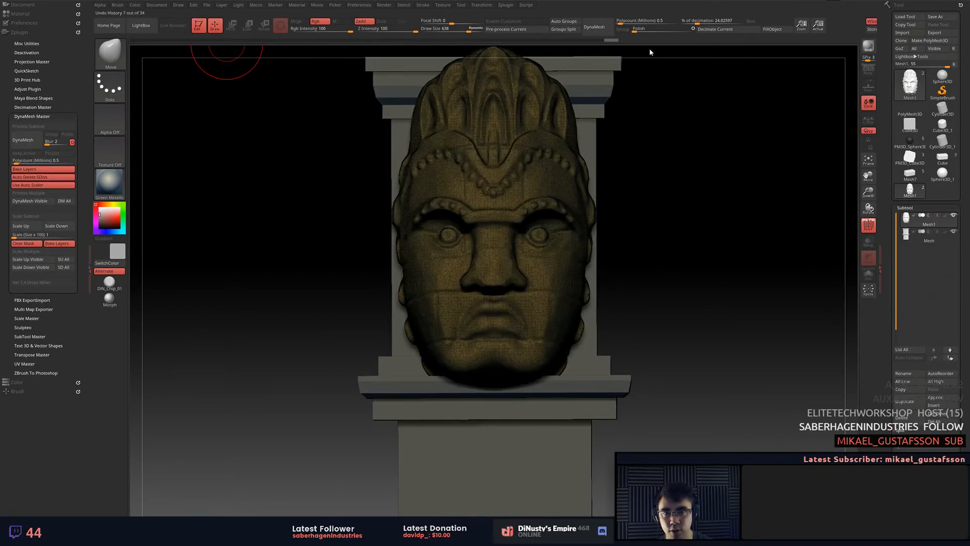
Turn off the polyframe and smooth the seam lines across the cheeks and nose with a smaller brush.
{"action": "left_click_drag", "start_coordinate": [699, 190], "coordinate": [734, 265], "text": "alt"}
{"action": "key", "text": "shift+f"}
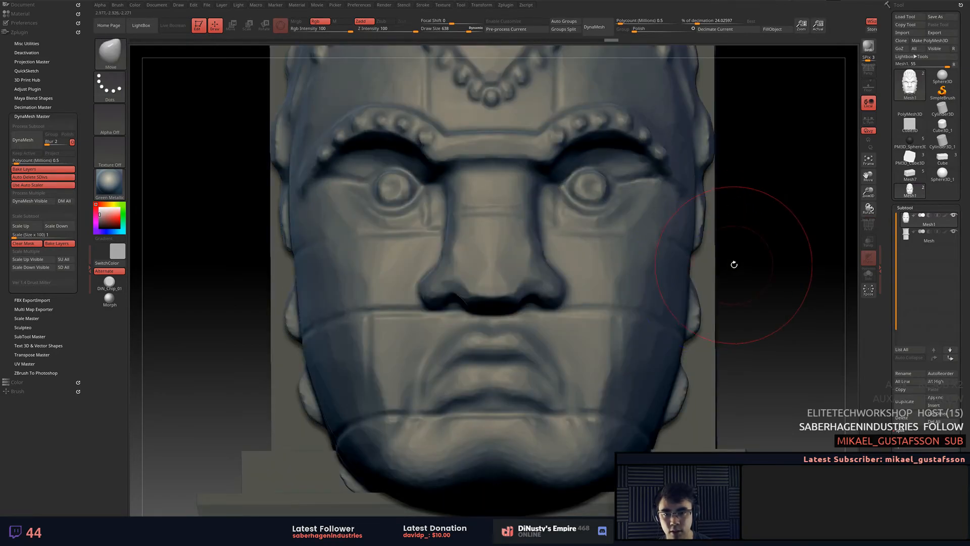
{"action": "key", "text": "space"}
{"action": "left_click_drag", "start_coordinate": [403, 313], "coordinate": [390, 313]}
{"action": "key", "text": "shift"}
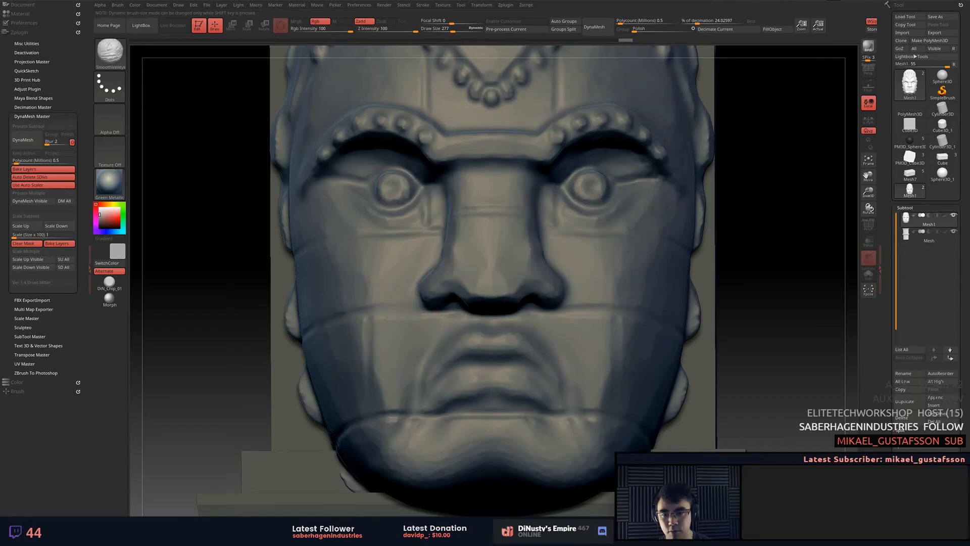
{"action": "right_click_drag", "start_coordinate": [378, 334], "coordinate": [249, 331]}
{"action": "right_click_drag", "start_coordinate": [342, 318], "coordinate": [526, 363], "text": "shift"}
{"action": "right_click_drag", "start_coordinate": [621, 327], "coordinate": [611, 240]}
{"action": "left_click_drag", "start_coordinate": [473, 222], "coordinate": [440, 242], "text": "shift"}
Smooth the seam lines on the forehead below the headdress, undoing one misplaced stroke.
{"action": "mouse_move", "coordinate": [445, 256]}
{"action": "right_mouse_down", "text": "alt"}
{"action": "mouse_move", "coordinate": [509, 281]}
{"action": "mouse_move", "coordinate": [545, 136]}
{"action": "mouse_move", "coordinate": [467, 153]}
{"action": "mouse_move", "coordinate": [545, 149]}
{"action": "right_mouse_up", "text": "alt"}
{"action": "mouse_move", "coordinate": [545, 149]}
{"action": "right_mouse_down", "text": "shift"}
{"action": "mouse_move", "coordinate": [615, 144]}
{"action": "mouse_move", "coordinate": [619, 226]}
{"action": "mouse_move", "coordinate": [617, 192]}
{"action": "right_mouse_up", "text": "shift"}
{"action": "left_click_drag", "start_coordinate": [623, 194], "coordinate": [555, 189], "text": "shift"}
{"action": "key", "text": "ctrl+z"}
{"action": "key", "text": "shift"}
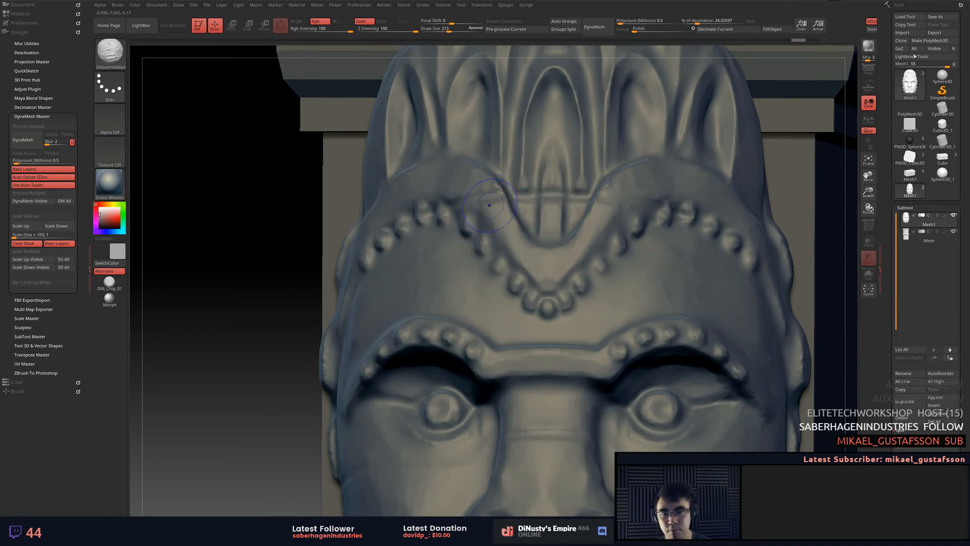
{"action": "left_click_drag", "start_coordinate": [471, 202], "coordinate": [468, 200], "text": "shift"}
Smooth the seams across the chin, jaw and both cheeks with the brush at draw size 264.
{"action": "right_click_drag", "start_coordinate": [515, 303], "coordinate": [525, 222], "text": "ctrl"}
{"action": "mouse_move", "coordinate": [551, 323]}
{"action": "right_mouse_down", "text": "alt"}
{"action": "mouse_move", "coordinate": [551, 240]}
{"action": "mouse_move", "coordinate": [566, 311]}
{"action": "mouse_move", "coordinate": [641, 316]}
{"action": "right_mouse_up", "text": "alt"}
{"action": "key", "text": "space"}
{"action": "left_click", "coordinate": [500, 386]}
{"action": "key", "text": "shift"}
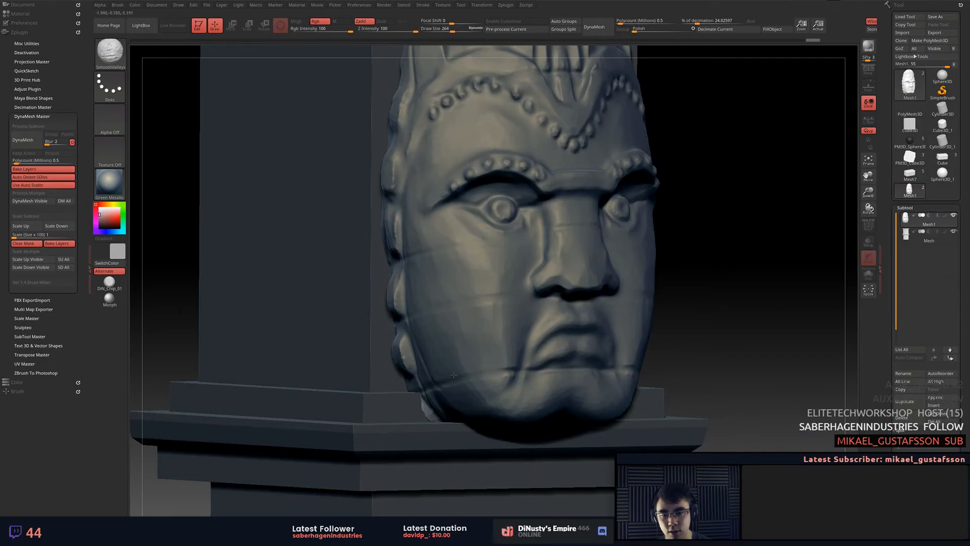
{"action": "mouse_move", "coordinate": [463, 364]}
{"action": "left_mouse_down", "text": "shift"}
{"action": "mouse_move", "coordinate": [509, 377]}
{"action": "mouse_move", "coordinate": [507, 364]}
{"action": "left_mouse_up", "text": "shift"}
{"action": "right_click_drag", "start_coordinate": [506, 364], "coordinate": [472, 365]}
{"action": "left_click_drag", "start_coordinate": [533, 371], "coordinate": [590, 361], "text": "shift"}
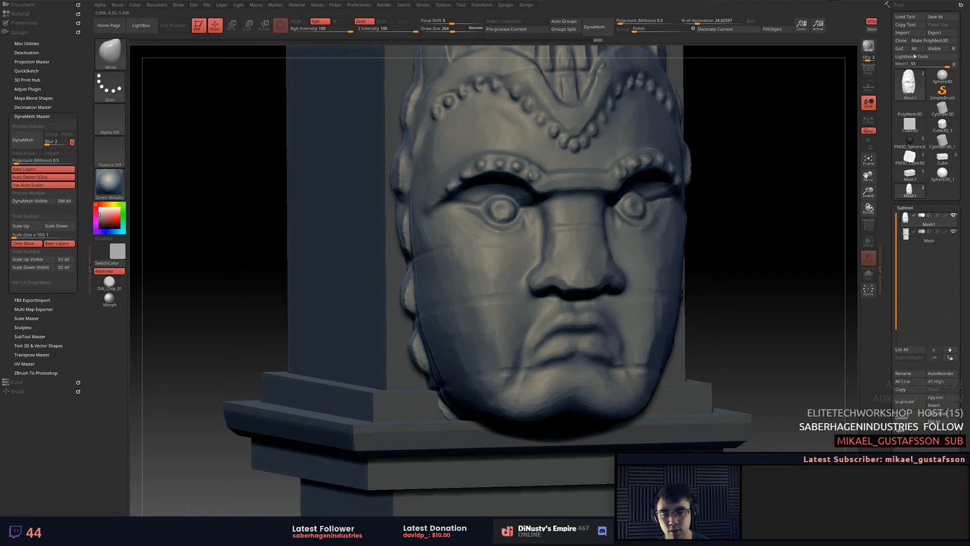
{"action": "right_click_drag", "start_coordinate": [590, 361], "coordinate": [540, 361]}
{"action": "left_click_drag", "start_coordinate": [624, 365], "coordinate": [645, 367], "text": "shift"}
{"action": "right_click_drag", "start_coordinate": [686, 361], "coordinate": [654, 377]}
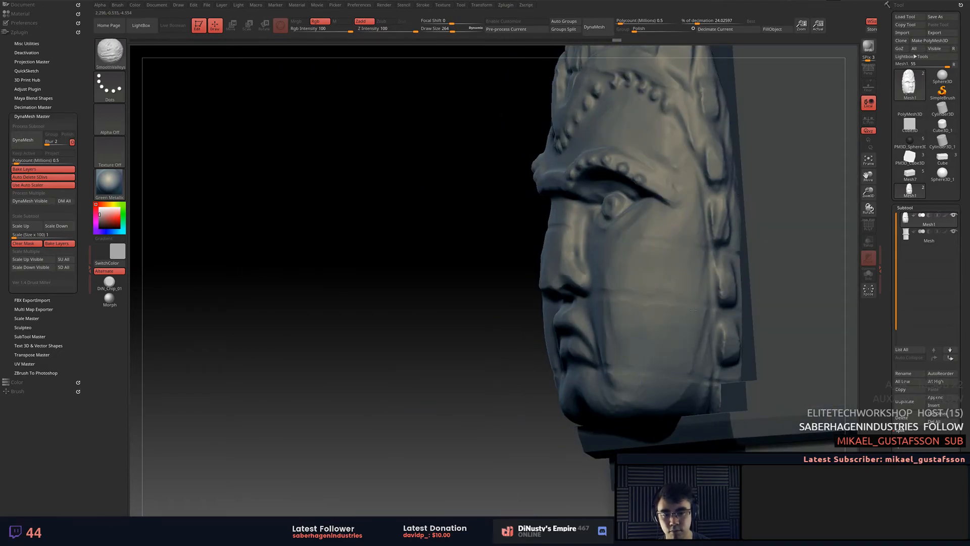
{"action": "left_click_drag", "start_coordinate": [674, 259], "coordinate": [670, 268], "text": "shift"}
Review the smoothed head on its pillar from the front and save the project as face.
{"action": "right_click_drag", "start_coordinate": [671, 268], "coordinate": [657, 203], "text": "ctrl"}
{"action": "mouse_move", "coordinate": [657, 202]}
{"action": "right_mouse_down"}
{"action": "mouse_move", "coordinate": [698, 197]}
{"action": "mouse_move", "coordinate": [657, 192]}
{"action": "mouse_move", "coordinate": [637, 252]}
{"action": "mouse_move", "coordinate": [652, 229]}
{"action": "right_mouse_up"}
{"action": "right_click_drag", "start_coordinate": [778, 324], "coordinate": [742, 280], "text": "alt"}
{"action": "right_click_drag", "start_coordinate": [742, 280], "coordinate": [749, 231], "text": "ctrl"}
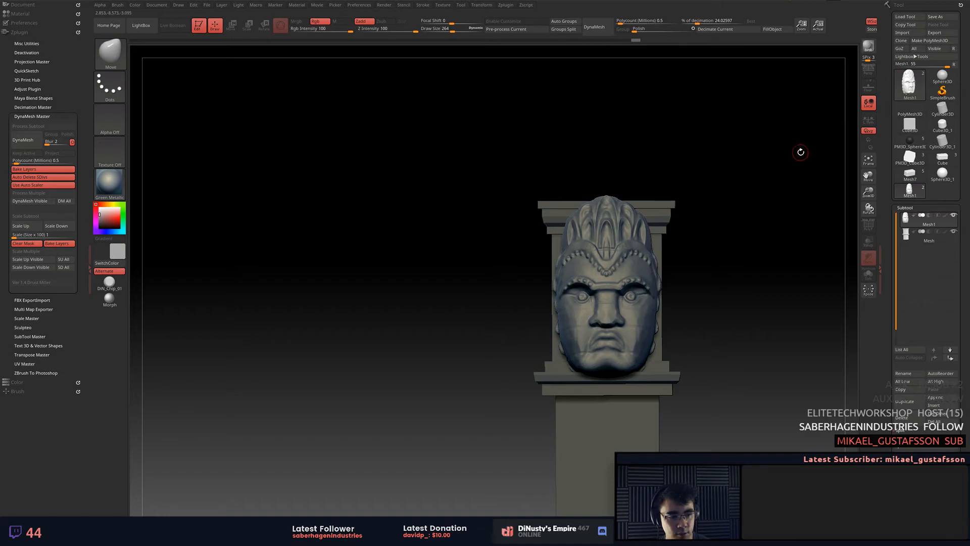
{"action": "right_click_drag", "start_coordinate": [767, 285], "coordinate": [770, 255], "text": "alt"}
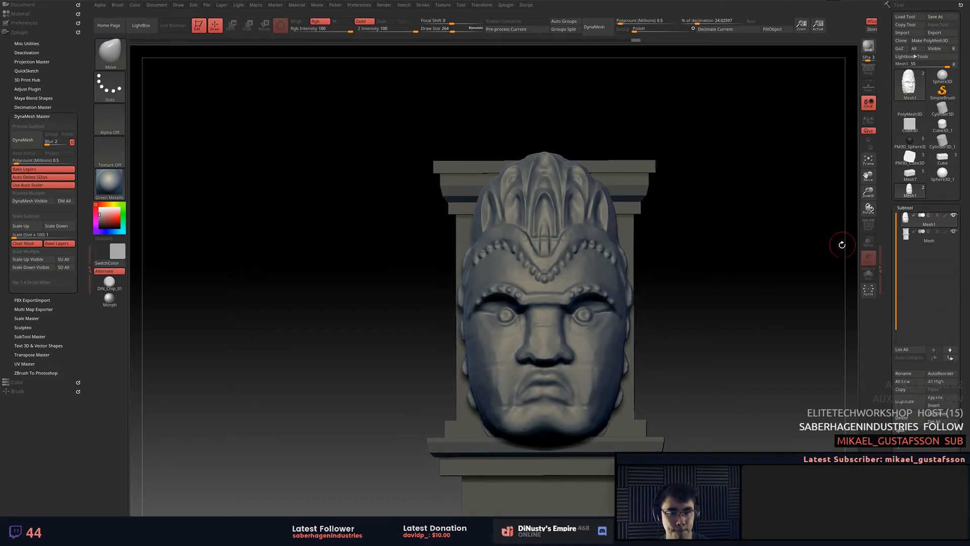
{"action": "right_click_drag", "start_coordinate": [808, 287], "coordinate": [816, 269], "text": "alt"}
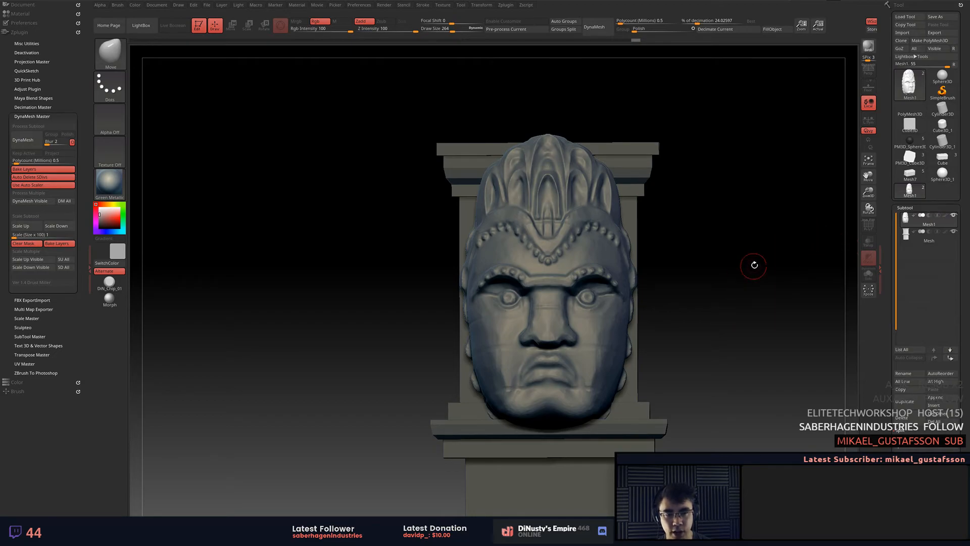
{"action": "key", "text": "ctrl+s"}
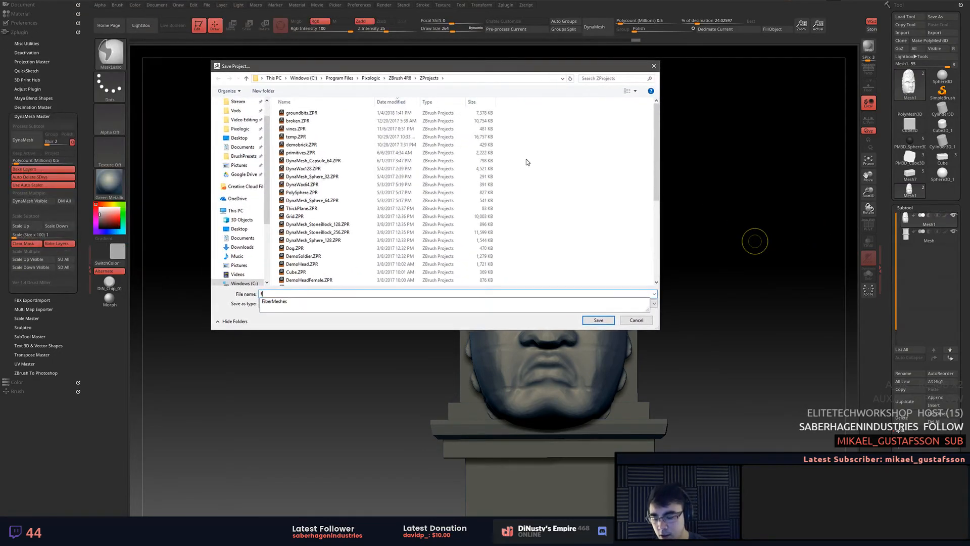
{"action": "type", "text": "face"}
{"action": "key", "text": "Return"}
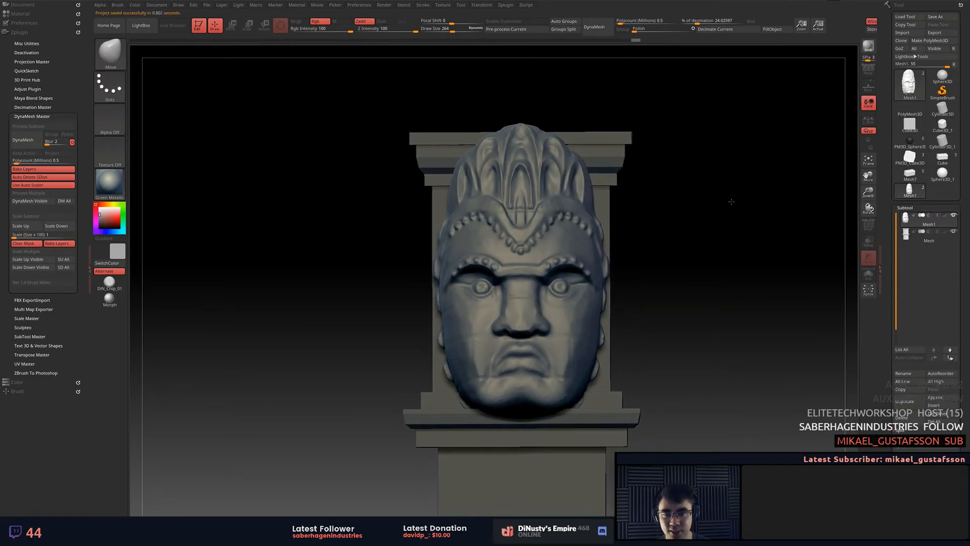
Select the Move brush, set the draw size to 1000, and nudge the head's shape from the side.
{"action": "left_click_drag", "start_coordinate": [735, 201], "coordinate": [705, 190]}
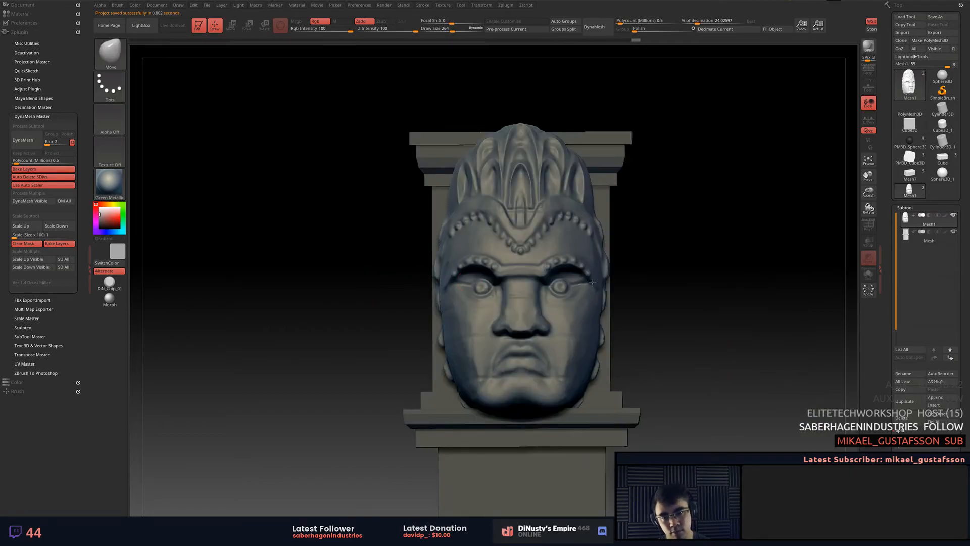
{"action": "key", "text": "w"}
{"action": "key", "text": "q"}
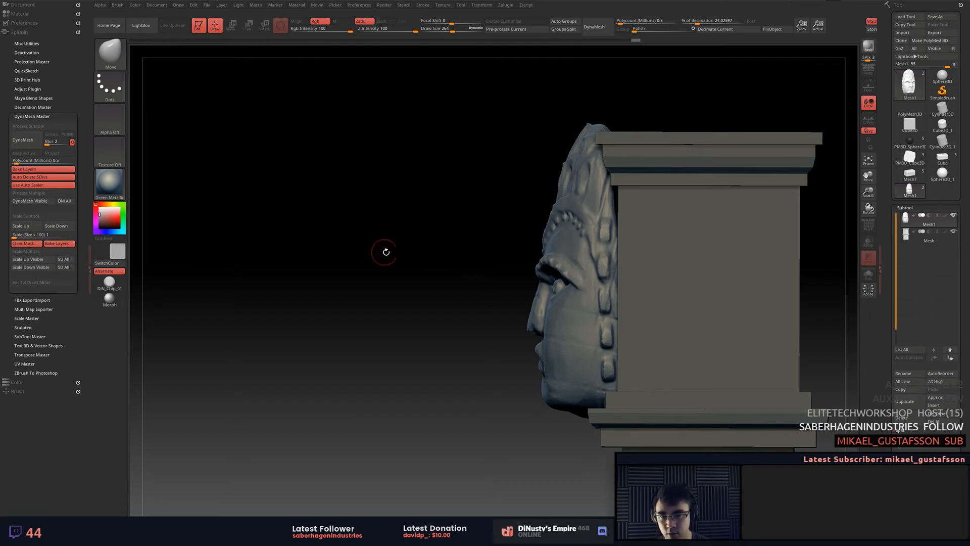
{"action": "key", "text": "b"}
{"action": "key", "text": "m"}
{"action": "key", "text": "v"}
{"action": "key", "text": "space"}
{"action": "mouse_move", "coordinate": [445, 240]}
{"action": "left_mouse_down"}
{"action": "mouse_move", "coordinate": [494, 241]}
{"action": "mouse_move", "coordinate": [437, 226]}
{"action": "left_mouse_up"}
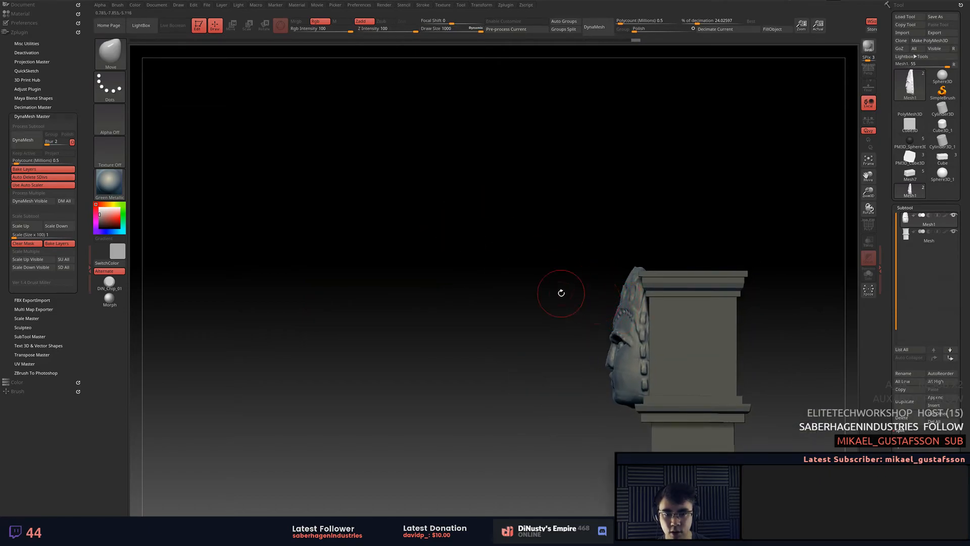
{"action": "left_click_drag", "start_coordinate": [541, 298], "coordinate": [572, 299], "text": "alt"}
{"action": "left_click_drag", "start_coordinate": [604, 271], "coordinate": [539, 285]}
Turn off dynamic brush sizing in the docked Draw settings and set the draw size to 232.
{"action": "key", "text": "space"}
{"action": "key", "text": "space"}
{"action": "left_click", "coordinate": [525, 284]}
{"action": "key", "text": "space"}
{"action": "left_click", "coordinate": [518, 282]}
{"action": "mouse_move", "coordinate": [518, 282]}
{"action": "left_mouse_down"}
{"action": "mouse_move", "coordinate": [492, 283]}
{"action": "mouse_move", "coordinate": [539, 289]}
{"action": "left_mouse_up"}
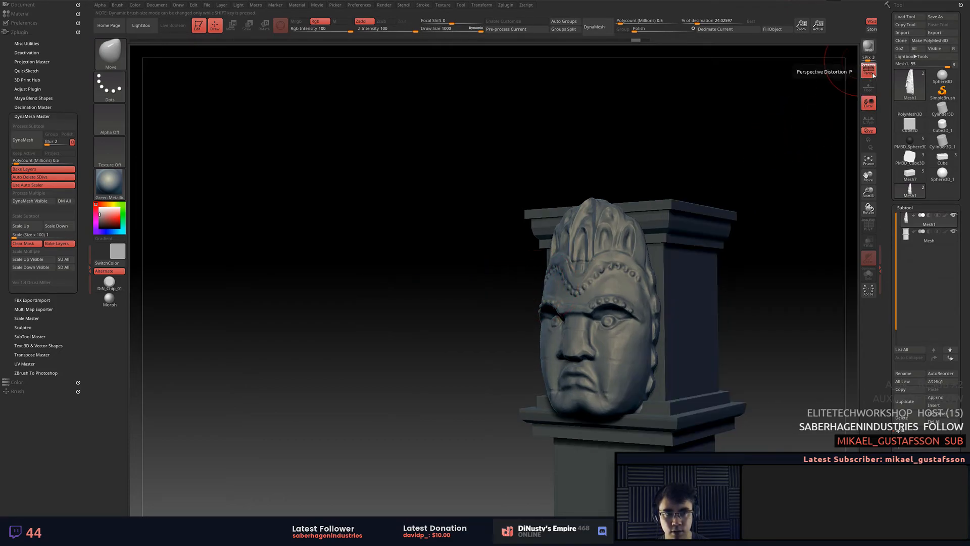
{"action": "left_click_drag", "start_coordinate": [704, 123], "coordinate": [567, 101], "text": "alt"}
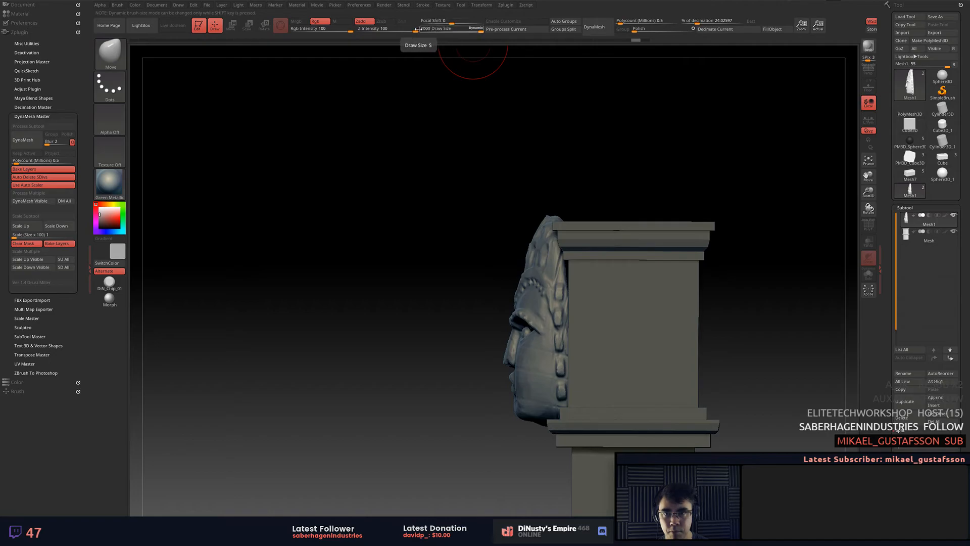
{"action": "left_click", "coordinate": [479, 30]}
{"action": "left_click", "coordinate": [479, 30]}
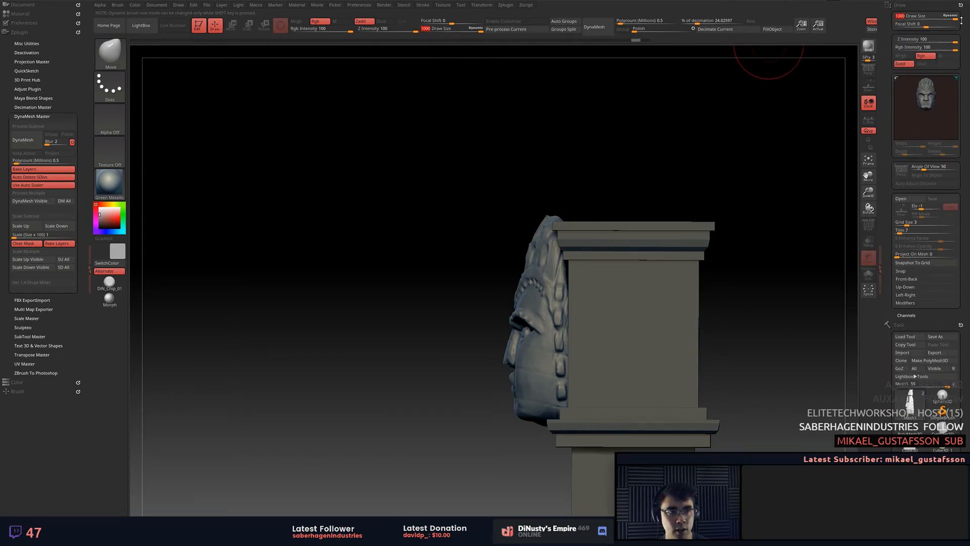
{"action": "key", "text": "ctrl"}
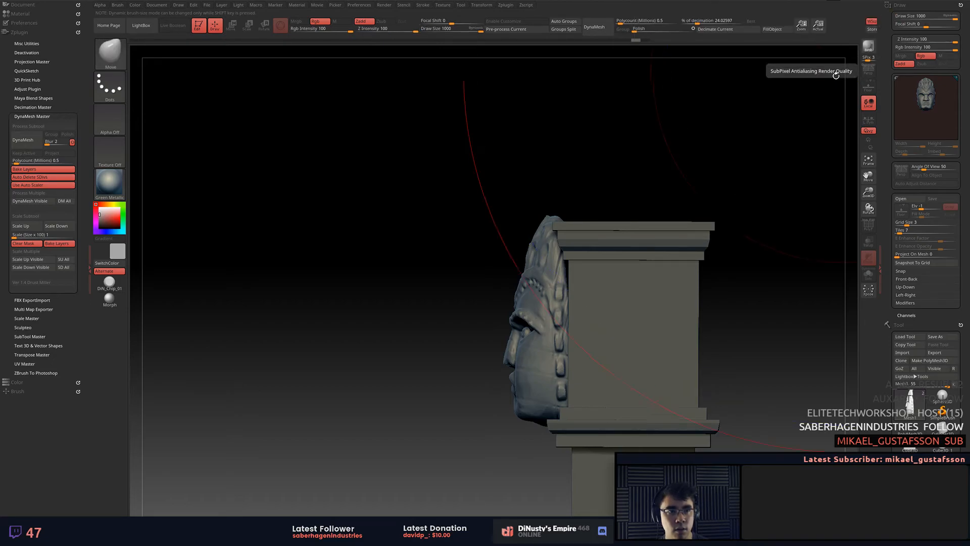
{"action": "key", "text": "space"}
{"action": "left_click_drag", "start_coordinate": [635, 159], "coordinate": [606, 159]}
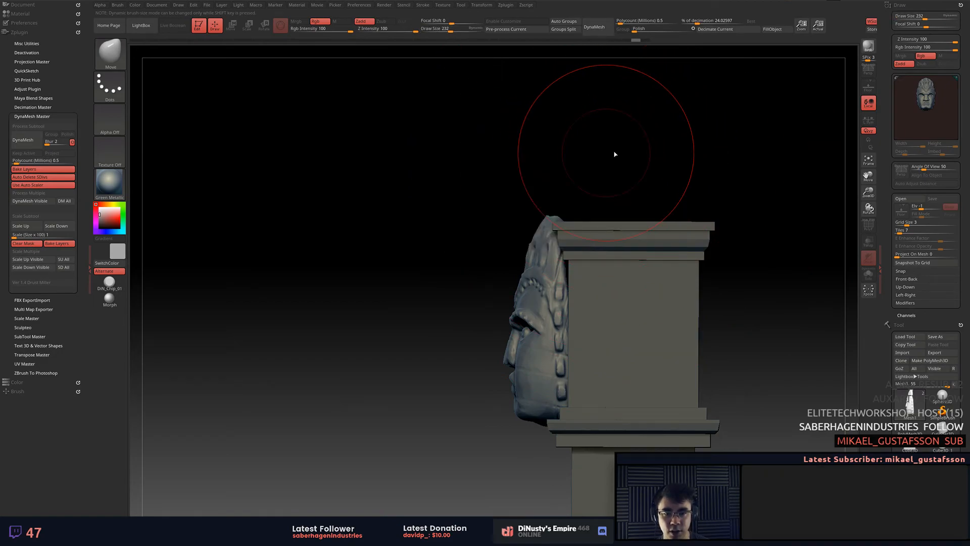
Move the sides of the headdress and cheeks slightly outward from the front view with the Move brush.
{"action": "left_click_drag", "start_coordinate": [437, 205], "coordinate": [474, 207], "text": "shift"}
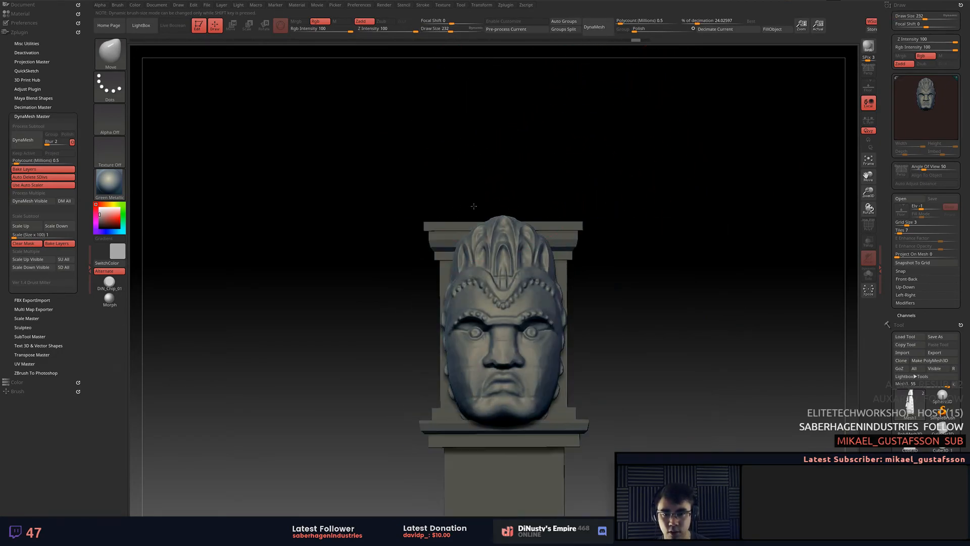
{"action": "left_click_drag", "start_coordinate": [532, 272], "coordinate": [544, 271]}
{"action": "left_click_drag", "start_coordinate": [555, 349], "coordinate": [563, 345]}
{"action": "left_click_drag", "start_coordinate": [558, 289], "coordinate": [558, 297]}
{"action": "left_click_drag", "start_coordinate": [634, 293], "coordinate": [601, 295], "text": "shift"}
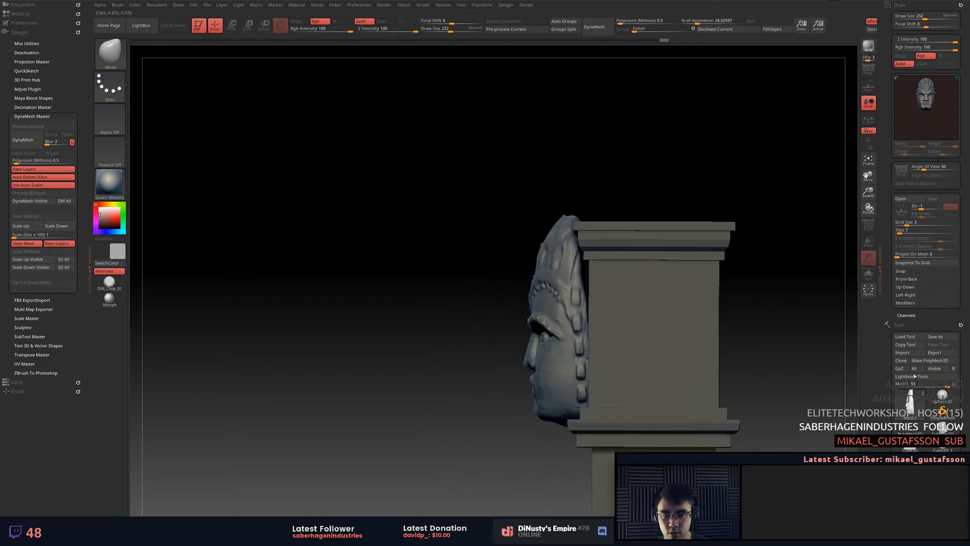
Try reshaping the head's profile with the Move brush at draw size 358, undoing the strokes.
{"action": "mouse_move", "coordinate": [481, 190]}
{"action": "left_mouse_down"}
{"action": "mouse_move", "coordinate": [534, 206]}
{"action": "mouse_move", "coordinate": [525, 224]}
{"action": "left_mouse_up"}
{"action": "key", "text": "space"}
{"action": "left_click_drag", "start_coordinate": [658, 237], "coordinate": [676, 240]}
{"action": "key", "text": "ctrl+z"}
{"action": "left_click_drag", "start_coordinate": [501, 283], "coordinate": [500, 273]}
{"action": "key", "text": "ctrl+z"}
Rotate the head by about 6.4 degrees in side view so its top tilts away from the pillar.
{"action": "left_click_drag", "start_coordinate": [628, 273], "coordinate": [609, 247], "text": "shift"}
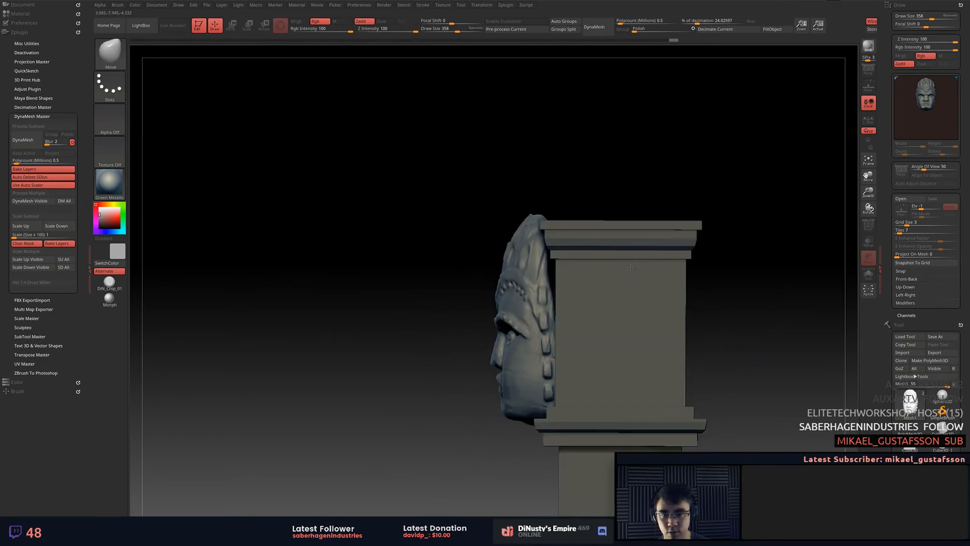
{"action": "key", "text": "e"}
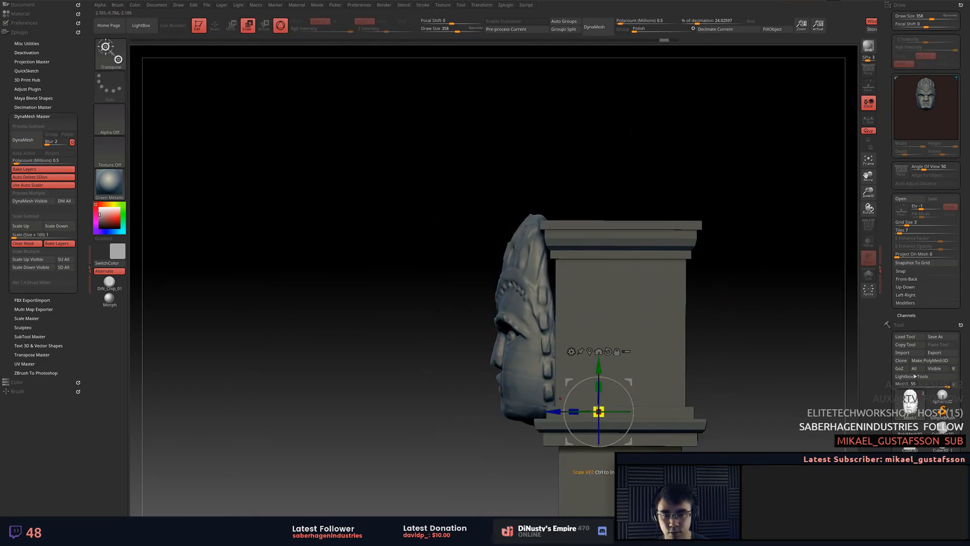
{"action": "left_click_drag", "start_coordinate": [569, 382], "coordinate": [524, 376], "text": "alt"}
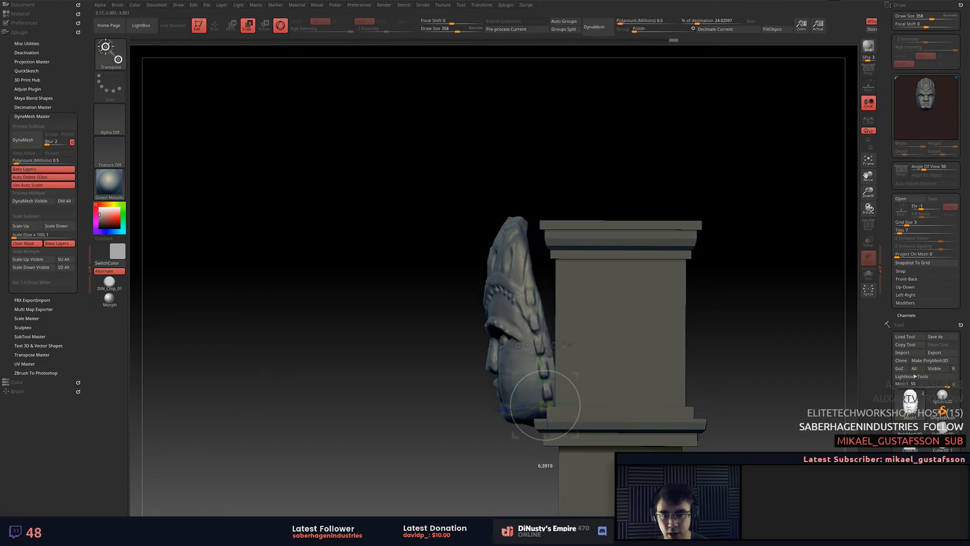
{"action": "key", "text": "q"}
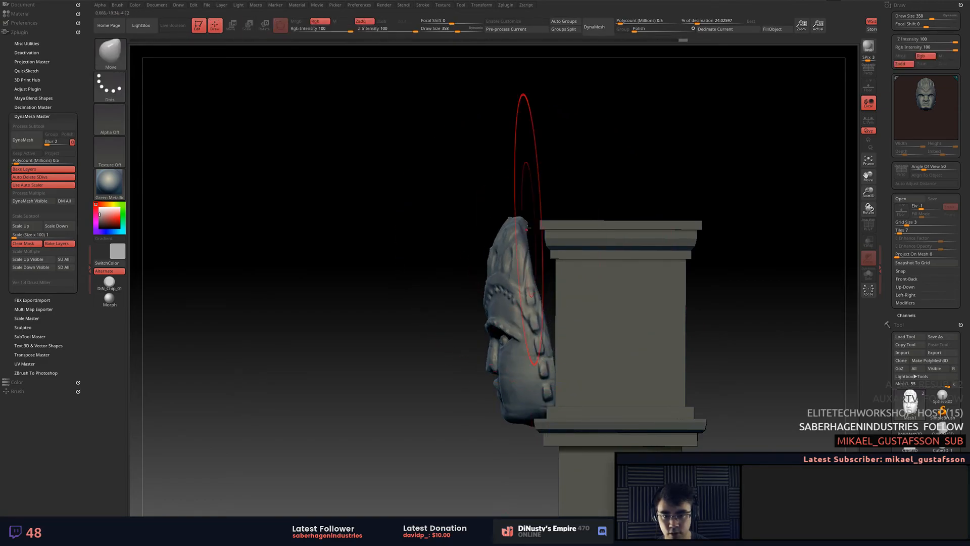
Pull the back edge of the headdress and temples toward the pillar with the Move brush at draw size 128.
{"action": "mouse_move", "coordinate": [529, 247]}
{"action": "left_mouse_down"}
{"action": "mouse_move", "coordinate": [544, 249]}
{"action": "mouse_move", "coordinate": [527, 247]}
{"action": "mouse_move", "coordinate": [539, 236]}
{"action": "left_mouse_up"}
{"action": "key", "text": "ctrl+z"}
{"action": "key", "text": "space"}
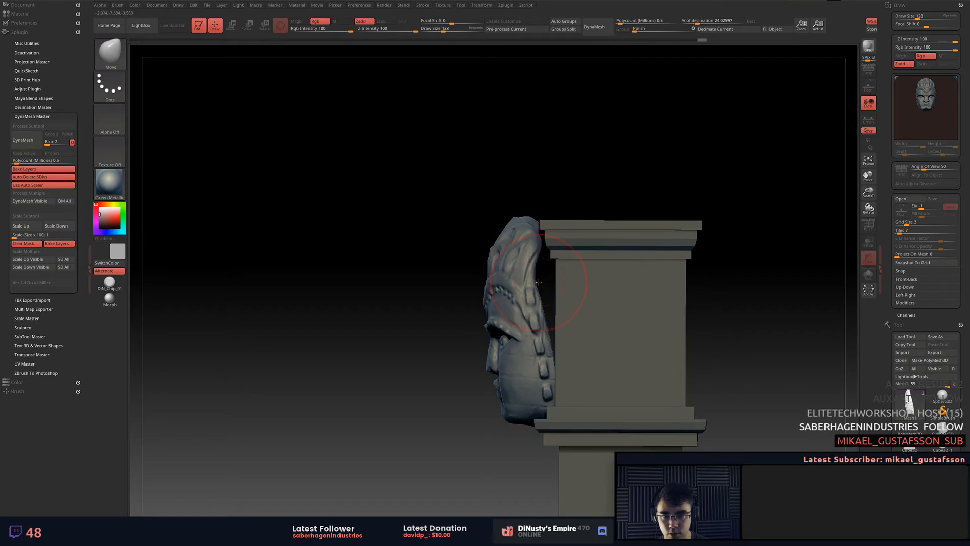
{"action": "mouse_move", "coordinate": [540, 277]}
{"action": "left_mouse_down"}
{"action": "mouse_move", "coordinate": [552, 344]}
{"action": "mouse_move", "coordinate": [556, 335]}
{"action": "left_mouse_up"}
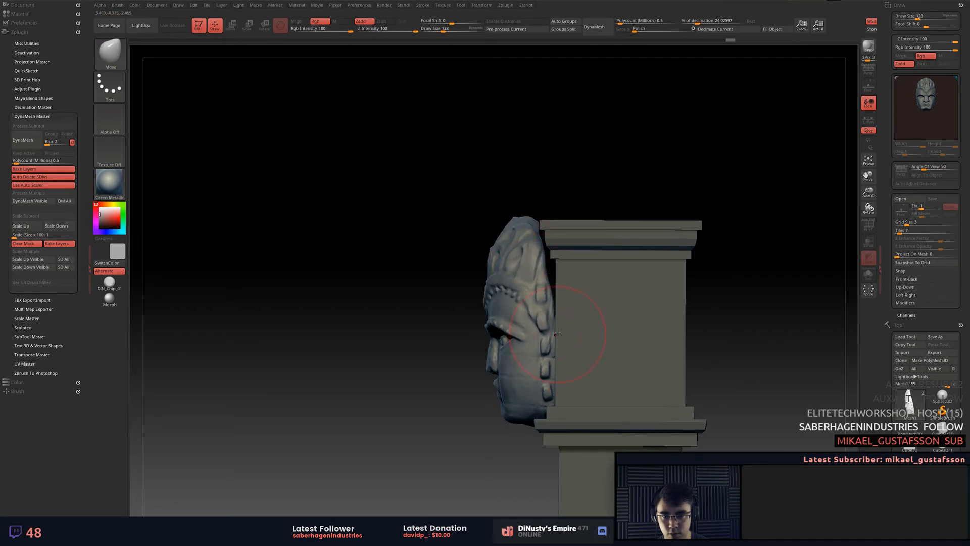
{"action": "mouse_move", "coordinate": [549, 289]}
{"action": "left_mouse_down"}
{"action": "mouse_move", "coordinate": [544, 233]}
{"action": "mouse_move", "coordinate": [552, 254]}
{"action": "left_mouse_up"}
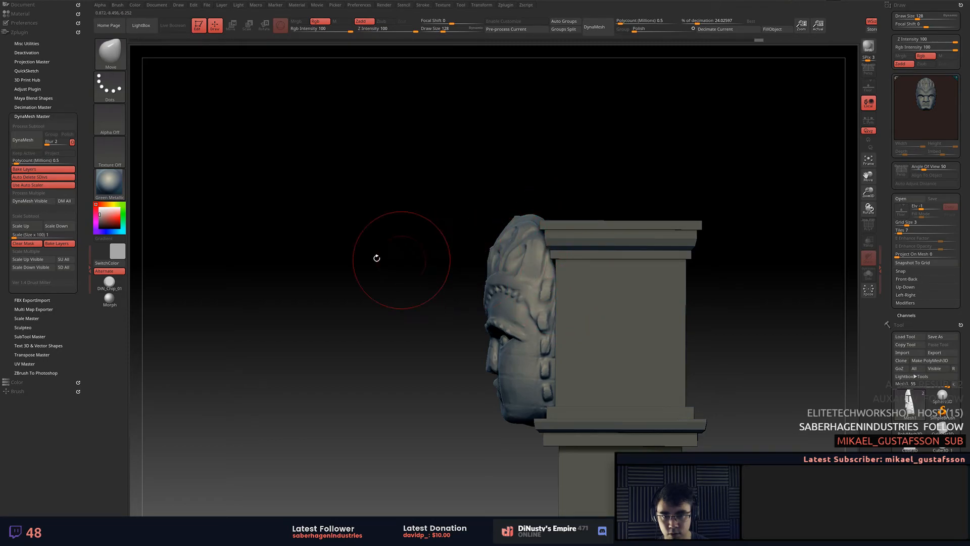
Adjust the jaw outline from the front with a smaller Move brush, undoing the last stroke.
{"action": "left_click_drag", "start_coordinate": [392, 258], "coordinate": [515, 253], "text": "shift"}
{"action": "left_click_drag", "start_coordinate": [641, 257], "coordinate": [668, 250], "text": "alt"}
{"action": "key", "text": "space"}
{"action": "left_click_drag", "start_coordinate": [658, 341], "coordinate": [610, 342]}
{"action": "key", "text": "space"}
{"action": "mouse_move", "coordinate": [576, 374]}
{"action": "left_mouse_down"}
{"action": "mouse_move", "coordinate": [524, 410]}
{"action": "mouse_move", "coordinate": [567, 391]}
{"action": "left_mouse_up"}
{"action": "key", "text": "space"}
{"action": "key", "text": "space"}
{"action": "key", "text": "ctrl+z"}
Pull the nose forward and lift the area beneath the eyes with the Move brush at draw size 128.
{"action": "right_click_drag", "start_coordinate": [565, 391], "coordinate": [650, 374]}
{"action": "right_click_drag", "start_coordinate": [474, 392], "coordinate": [672, 340]}
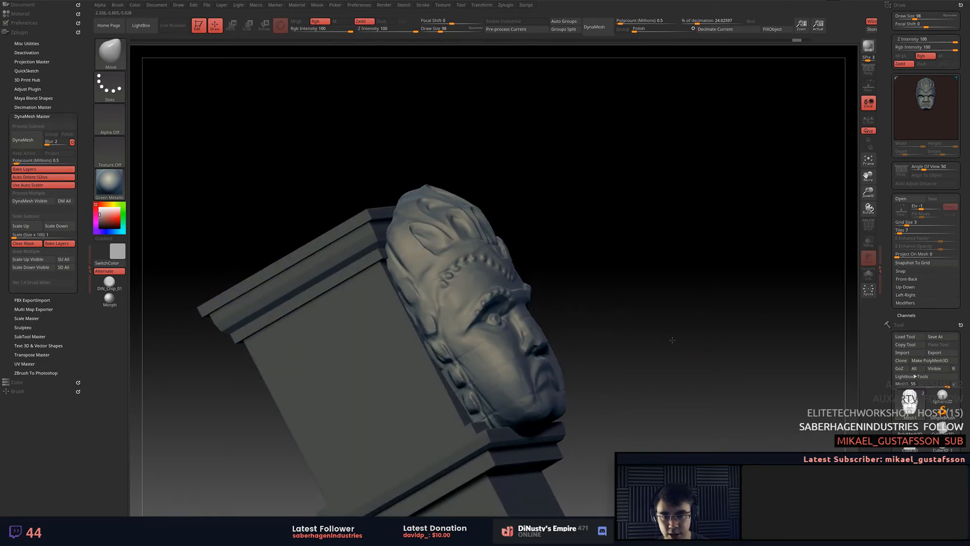
{"action": "key", "text": "s"}
{"action": "left_click", "coordinate": [540, 329]}
{"action": "left_click_drag", "start_coordinate": [542, 330], "coordinate": [556, 326]}
{"action": "right_click_drag", "start_coordinate": [606, 335], "coordinate": [678, 327]}
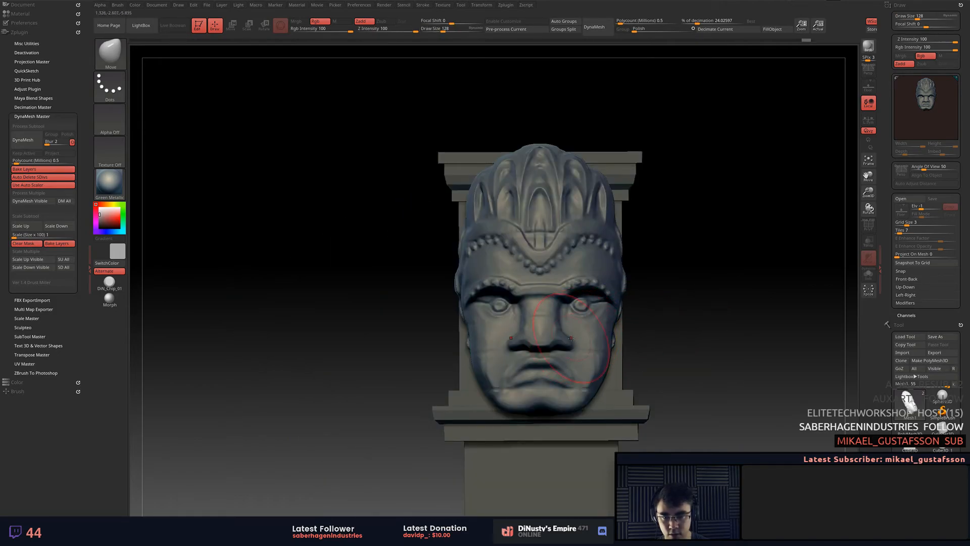
{"action": "left_click_drag", "start_coordinate": [563, 305], "coordinate": [555, 293]}
Reshape the mouth area, lower the chin, and push the rear of the jaw outward with the Move brush.
{"action": "key", "text": "space"}
{"action": "left_click", "coordinate": [565, 354]}
{"action": "left_click_drag", "start_coordinate": [570, 344], "coordinate": [541, 360]}
{"action": "left_click_drag", "start_coordinate": [541, 402], "coordinate": [542, 407]}
{"action": "left_click_drag", "start_coordinate": [725, 391], "coordinate": [607, 393]}
{"action": "left_click_drag", "start_coordinate": [498, 385], "coordinate": [725, 270]}
{"action": "key", "text": "bracketright"}
{"action": "left_click_drag", "start_coordinate": [489, 337], "coordinate": [483, 340]}
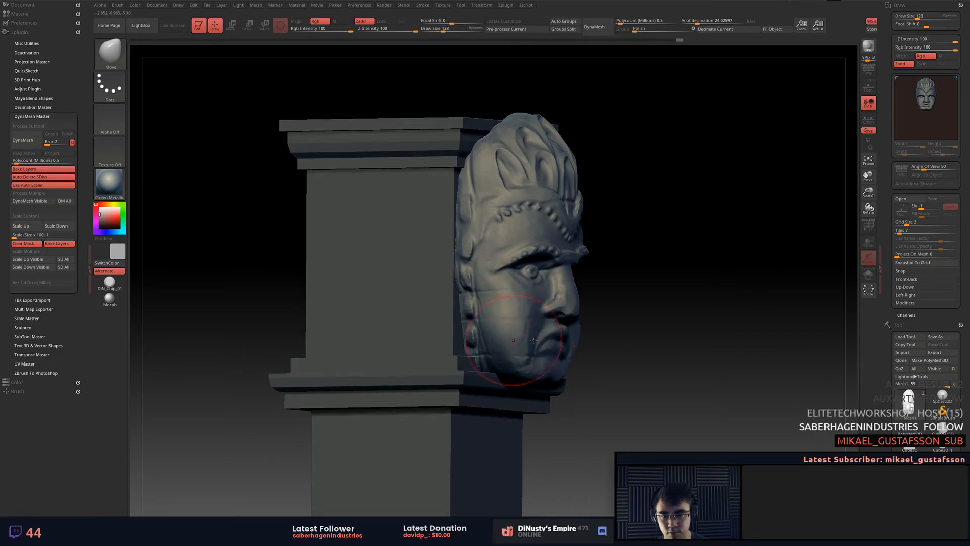
Adjust the cheeks and lower face with the Move brush at draw size 102, undoing the last stroke.
{"action": "left_click_drag", "start_coordinate": [719, 336], "coordinate": [643, 341], "text": "shift"}
{"action": "left_click_drag", "start_coordinate": [494, 301], "coordinate": [500, 301]}
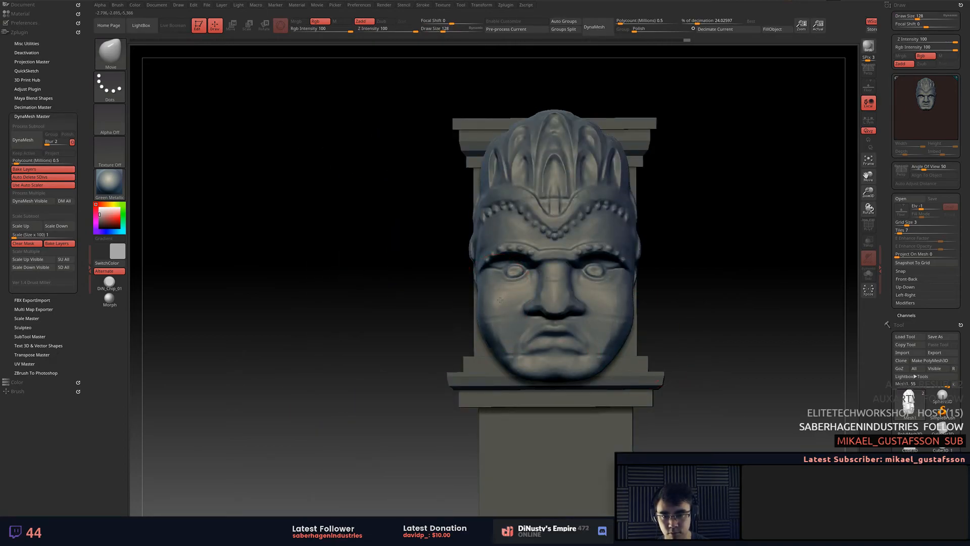
{"action": "mouse_move", "coordinate": [699, 315]}
{"action": "left_mouse_down"}
{"action": "mouse_move", "coordinate": [682, 297]}
{"action": "mouse_move", "coordinate": [617, 287]}
{"action": "left_mouse_up"}
{"action": "key", "text": "space"}
{"action": "key", "text": "space"}
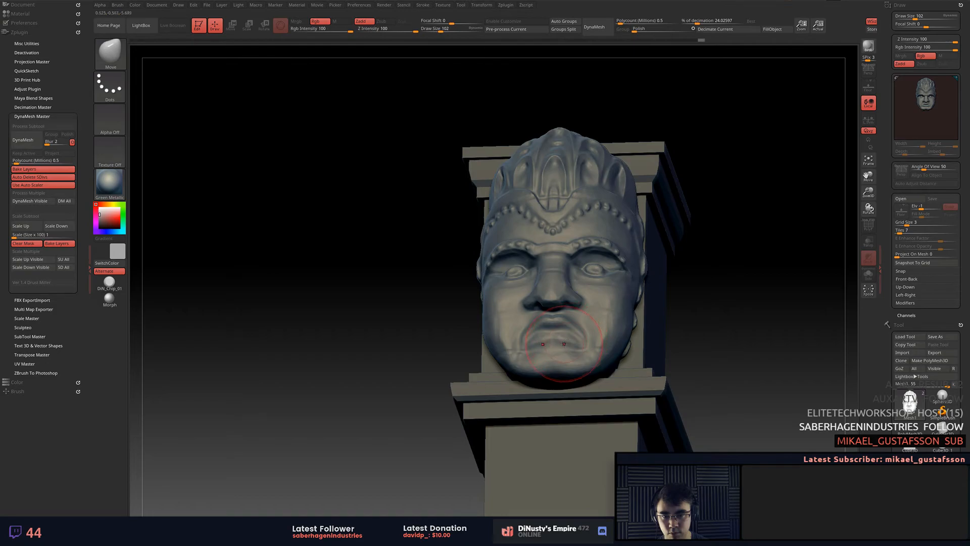
{"action": "mouse_move", "coordinate": [548, 380]}
{"action": "left_mouse_down"}
{"action": "mouse_move", "coordinate": [589, 369]}
{"action": "mouse_move", "coordinate": [583, 348]}
{"action": "left_mouse_up"}
{"action": "right_click_drag", "start_coordinate": [586, 348], "coordinate": [719, 344], "text": "shift"}
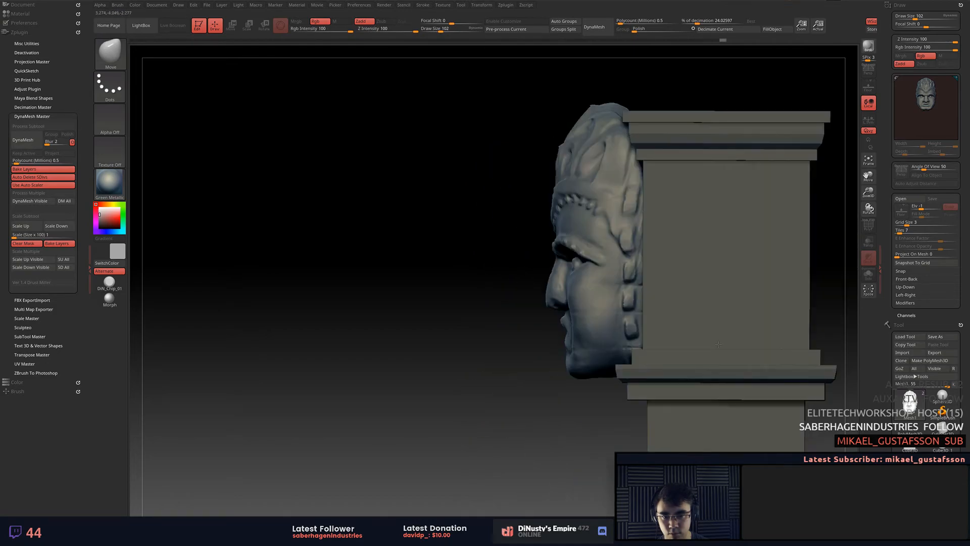
{"action": "key", "text": "ctrl+z"}
Reshape the chin and underside of the jaw in profile with the Move brush at draw size 168.
{"action": "key", "text": "s"}
{"action": "left_click_drag", "start_coordinate": [571, 378], "coordinate": [581, 377]}
{"action": "left_click_drag", "start_coordinate": [582, 375], "coordinate": [603, 372]}
{"action": "left_click_drag", "start_coordinate": [573, 343], "coordinate": [727, 373]}
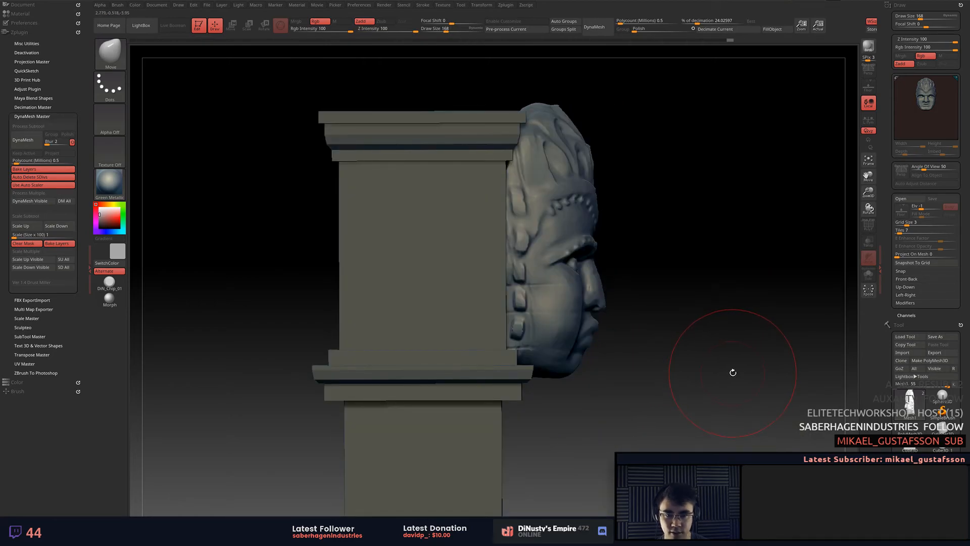
Pull the top of the headdress up and forward, checking the head's silhouette from the front and side.
{"action": "mouse_move", "coordinate": [560, 111]}
{"action": "left_mouse_down"}
{"action": "mouse_move", "coordinate": [603, 108]}
{"action": "mouse_move", "coordinate": [586, 104]}
{"action": "left_mouse_up"}
{"action": "left_click_drag", "start_coordinate": [676, 138], "coordinate": [652, 136], "text": "shift"}
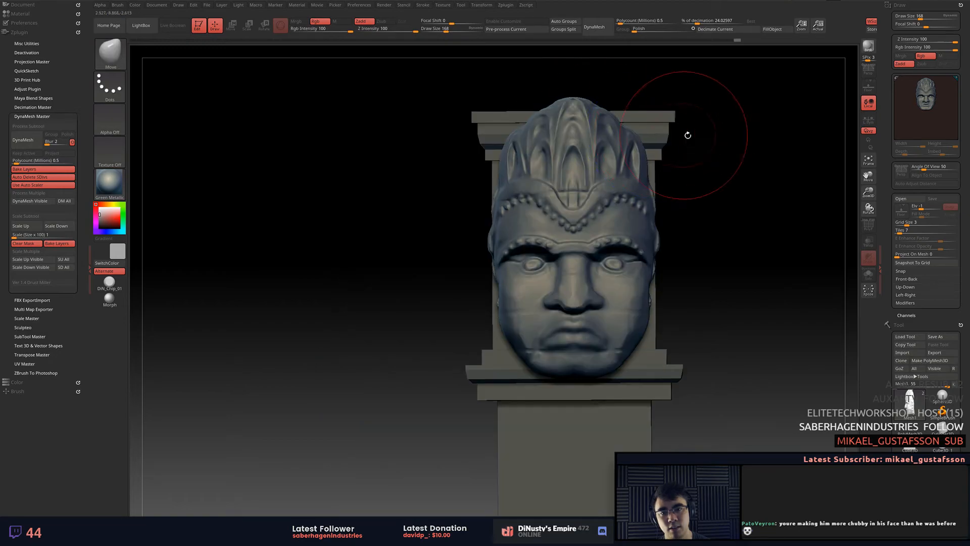
{"action": "left_click_drag", "start_coordinate": [766, 152], "coordinate": [737, 157]}
{"action": "mouse_move", "coordinate": [502, 216]}
{"action": "left_mouse_down"}
{"action": "mouse_move", "coordinate": [438, 232]}
{"action": "mouse_move", "coordinate": [492, 248]}
{"action": "mouse_move", "coordinate": [459, 263]}
{"action": "left_mouse_up"}
{"action": "left_click_drag", "start_coordinate": [534, 263], "coordinate": [585, 250], "text": "shift"}
{"action": "mouse_move", "coordinate": [780, 181]}
{"action": "left_mouse_down", "text": "alt"}
{"action": "mouse_move", "coordinate": [793, 206]}
{"action": "mouse_move", "coordinate": [793, 195]}
{"action": "left_mouse_up", "text": "alt"}
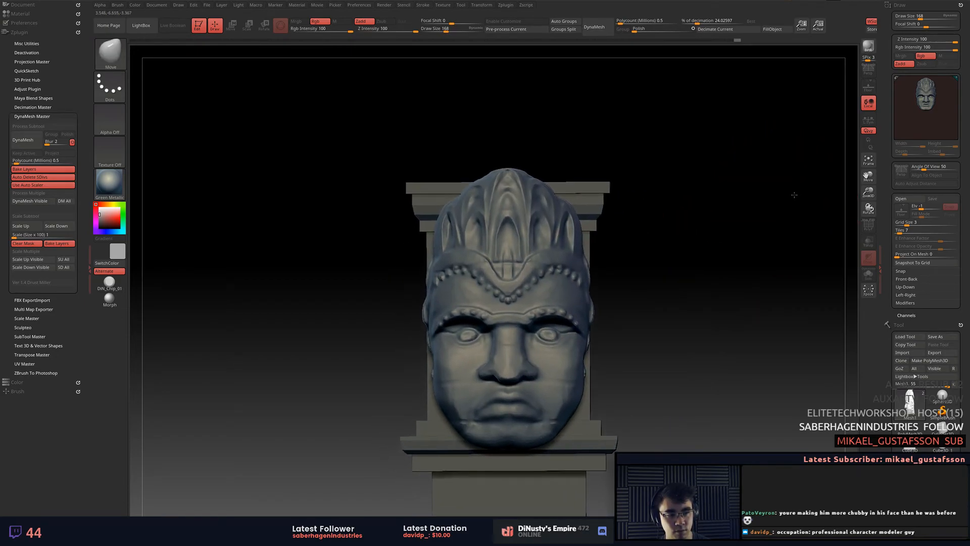
{"action": "left_click_drag", "start_coordinate": [752, 229], "coordinate": [754, 174], "text": "alt"}
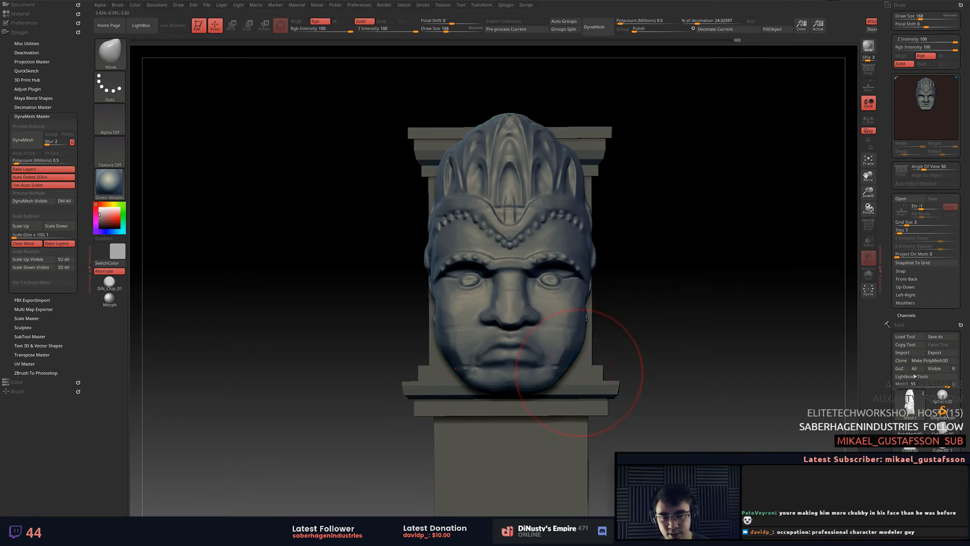
Adjust the cheeks and side of the jaw with the Move brush at draw size 143, checking front and profile views.
{"action": "left_click_drag", "start_coordinate": [557, 352], "coordinate": [559, 353]}
{"action": "left_click_drag", "start_coordinate": [686, 295], "coordinate": [638, 309]}
{"action": "key", "text": "space"}
{"action": "left_click_drag", "start_coordinate": [571, 363], "coordinate": [579, 357]}
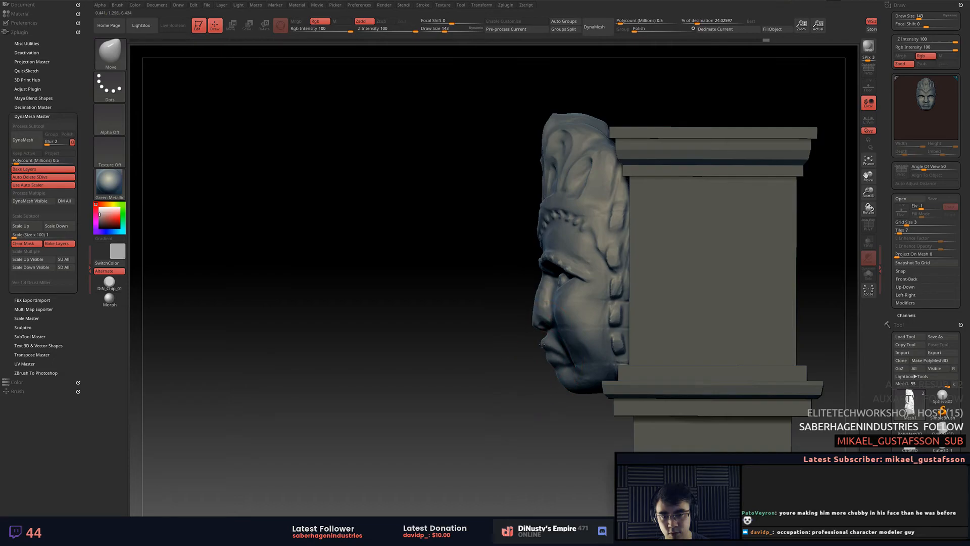
{"action": "left_click_drag", "start_coordinate": [505, 324], "coordinate": [592, 352]}
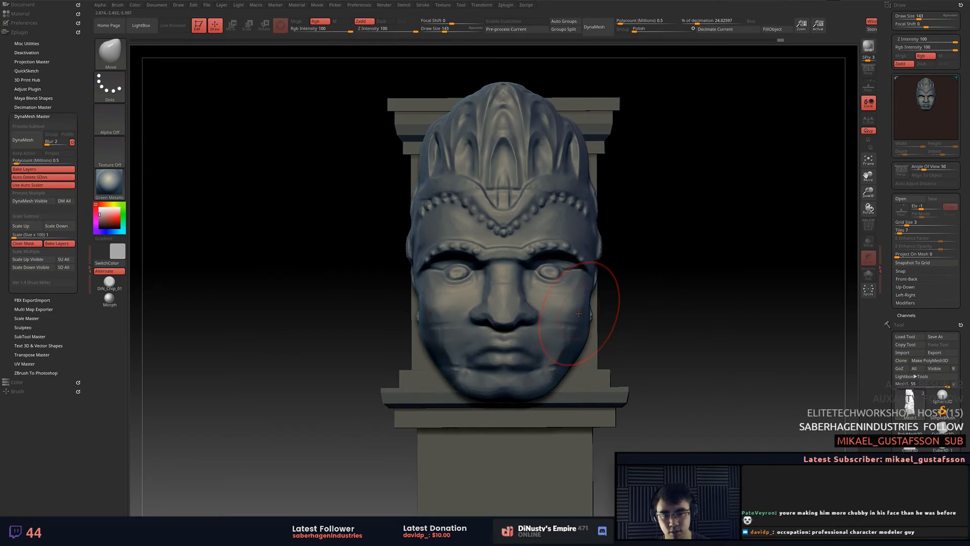
Refine the cheek with the Move brush at draw size 83 from the front and 115 in profile.
{"action": "key", "text": "space"}
{"action": "left_click_drag", "start_coordinate": [566, 310], "coordinate": [560, 310]}
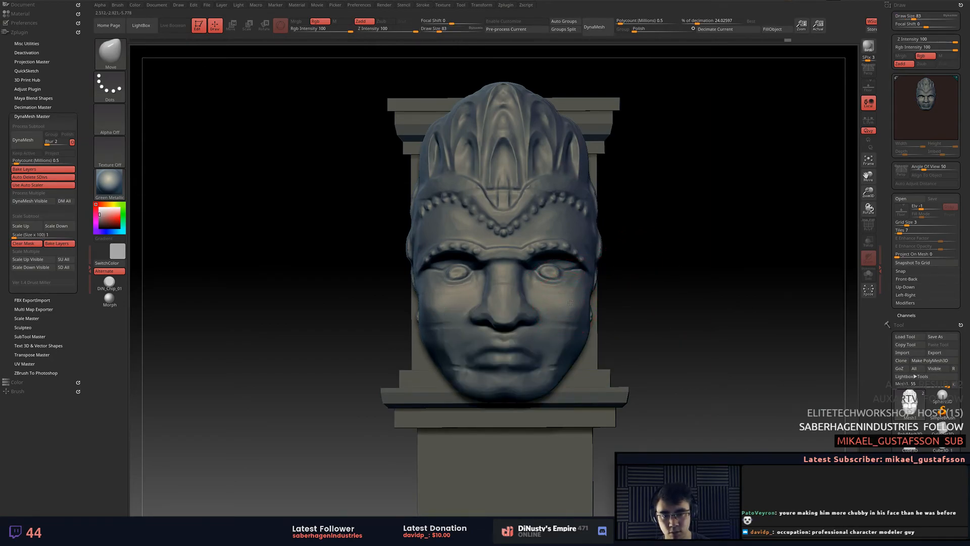
{"action": "left_click_drag", "start_coordinate": [713, 302], "coordinate": [433, 326]}
{"action": "key", "text": "space"}
{"action": "left_click_drag", "start_coordinate": [589, 330], "coordinate": [592, 329]}
{"action": "mouse_move", "coordinate": [590, 330]}
{"action": "left_mouse_down"}
{"action": "mouse_move", "coordinate": [575, 335]}
{"action": "mouse_move", "coordinate": [580, 306]}
{"action": "left_mouse_up"}
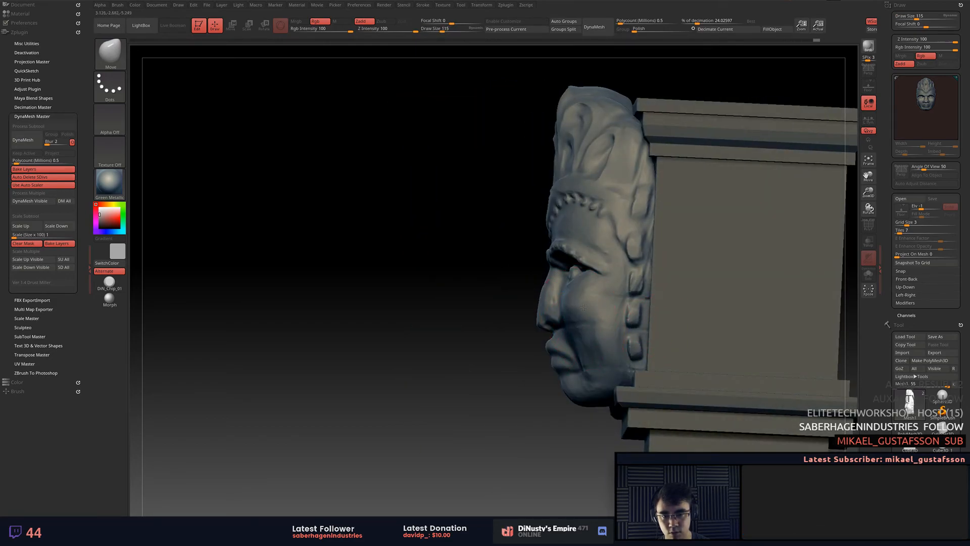
Examine the head's overall shape against the pillar from front, three-quarter, low and side angles.
{"action": "mouse_move", "coordinate": [584, 306]}
{"action": "right_mouse_down"}
{"action": "mouse_move", "coordinate": [648, 328]}
{"action": "mouse_move", "coordinate": [678, 320]}
{"action": "right_mouse_up"}
{"action": "key", "text": "ctrl"}
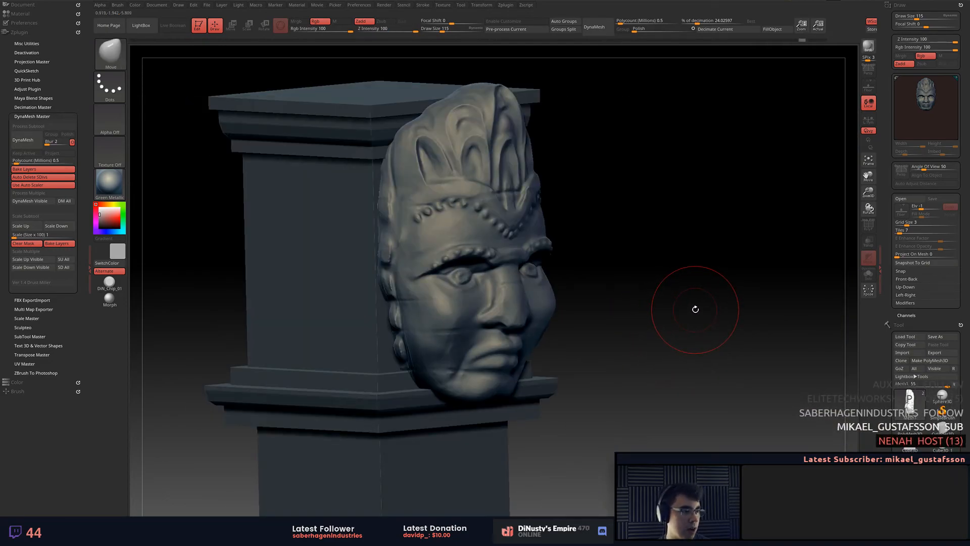
{"action": "right_click_drag", "start_coordinate": [697, 307], "coordinate": [692, 294]}
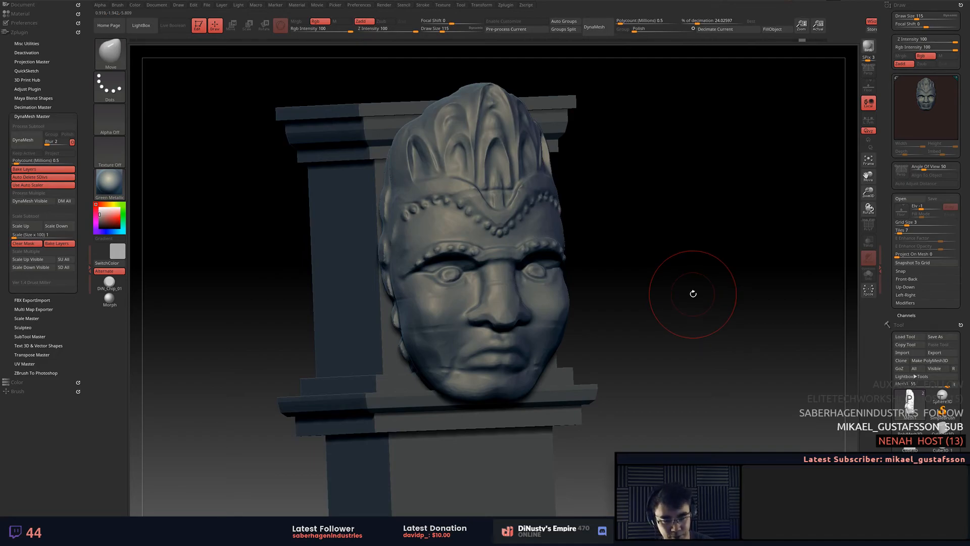
{"action": "right_click_drag", "start_coordinate": [675, 272], "coordinate": [666, 261]}
{"action": "key", "text": "shift"}
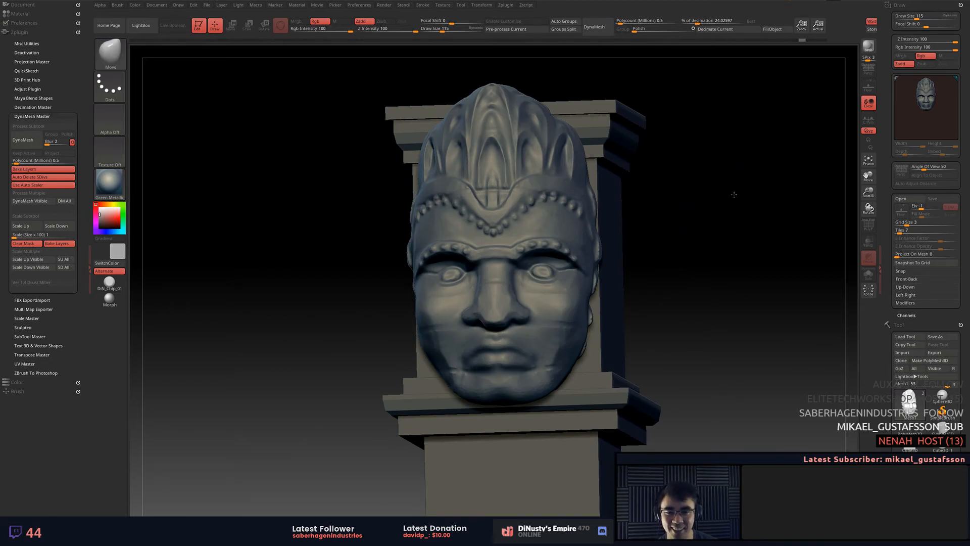
{"action": "right_click_drag", "start_coordinate": [700, 203], "coordinate": [725, 184]}
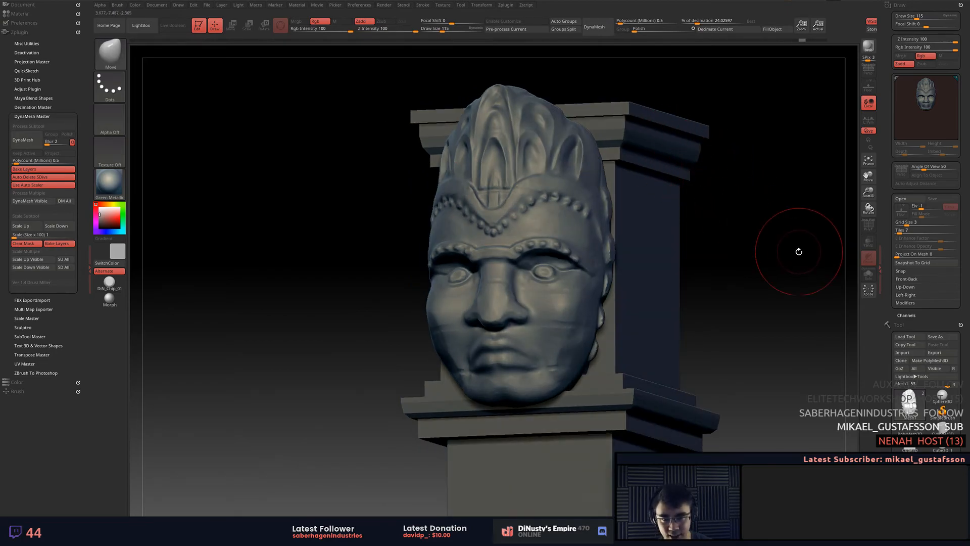
{"action": "right_click_drag", "start_coordinate": [762, 212], "coordinate": [749, 190]}
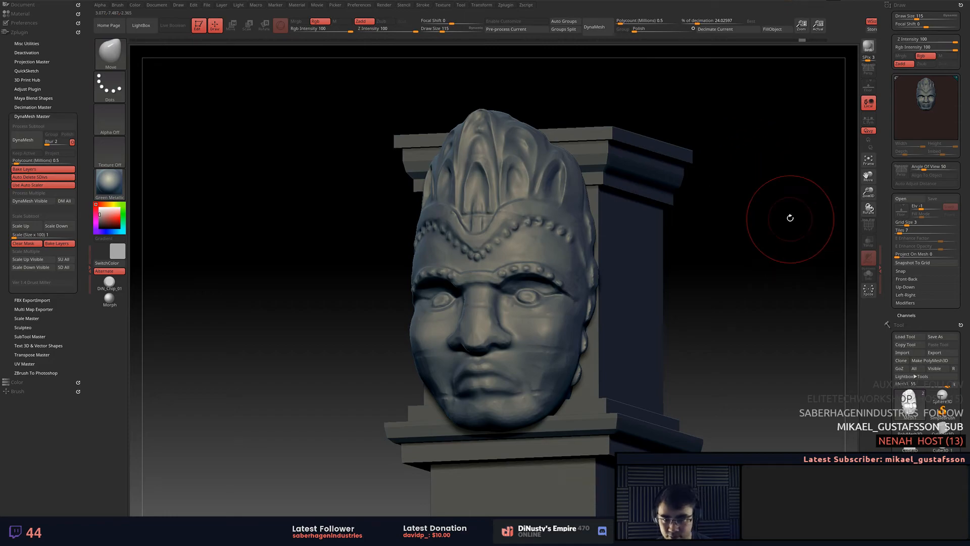
{"action": "right_click_drag", "start_coordinate": [697, 162], "coordinate": [648, 204]}
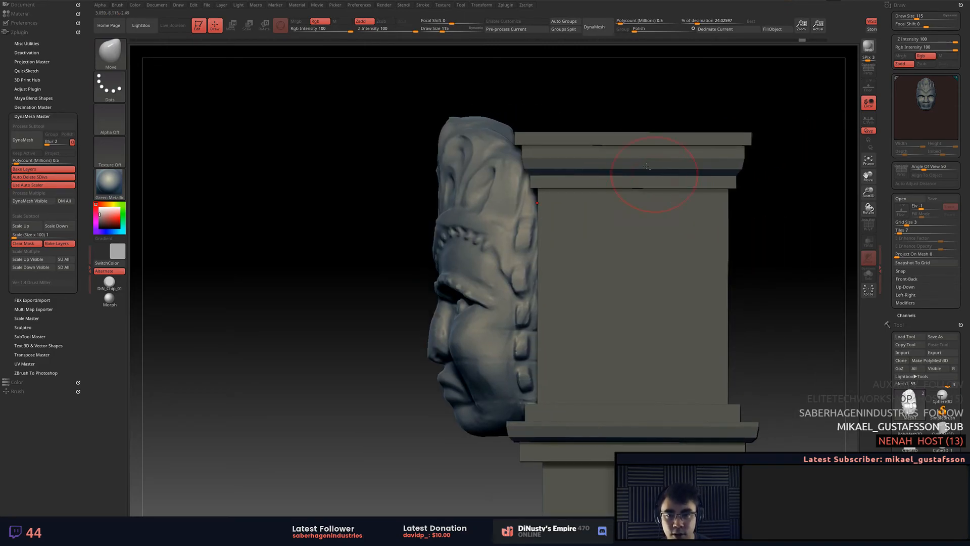
{"action": "mouse_move", "coordinate": [556, 102]}
{"action": "right_mouse_down"}
{"action": "mouse_move", "coordinate": [600, 101]}
{"action": "mouse_move", "coordinate": [600, 83]}
{"action": "right_mouse_up"}
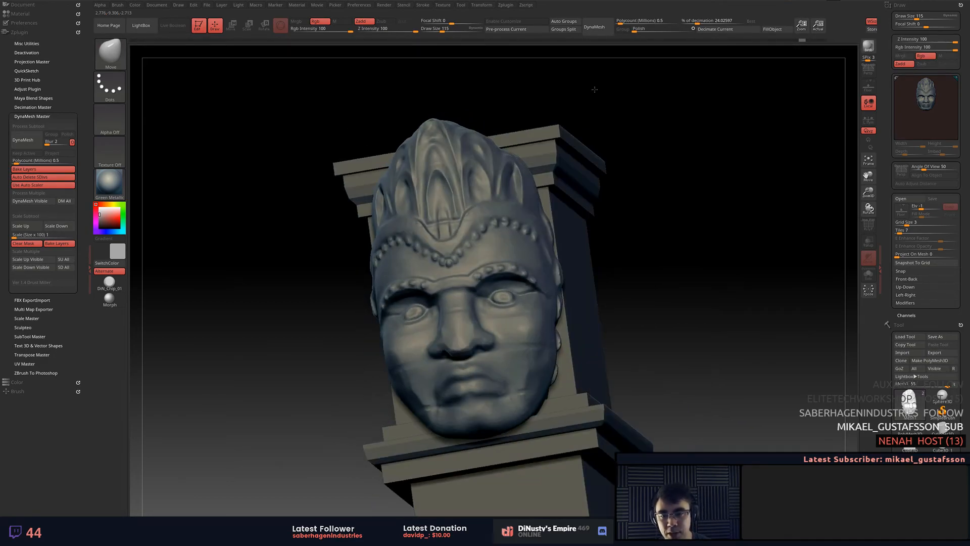
{"action": "right_click_drag", "start_coordinate": [644, 132], "coordinate": [652, 130], "text": "shift"}
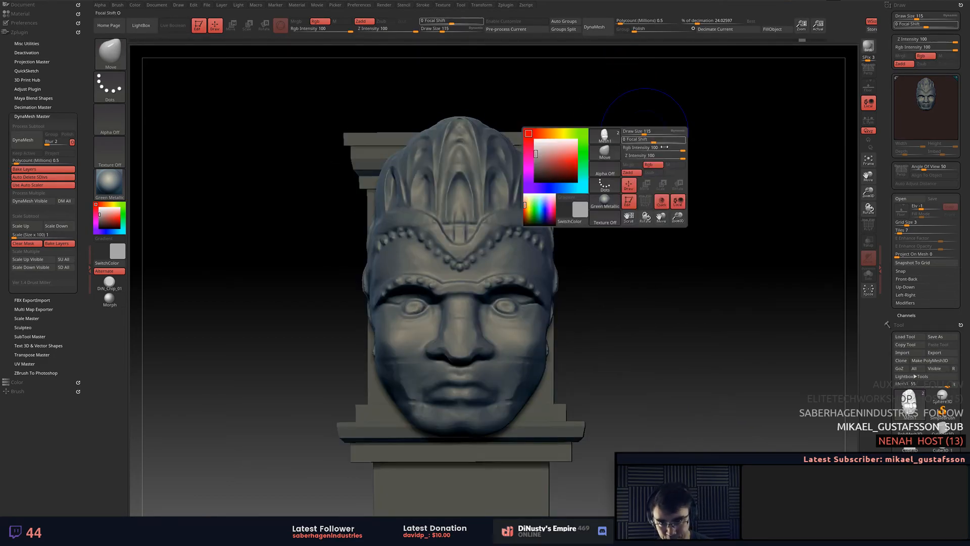
{"action": "right_click_drag", "start_coordinate": [689, 186], "coordinate": [720, 171], "text": "alt"}
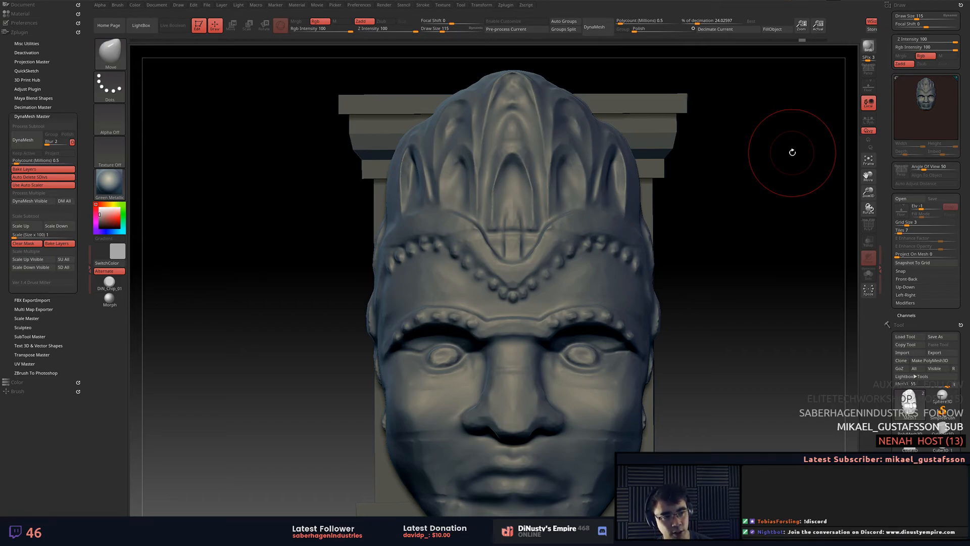
{"action": "mouse_move", "coordinate": [772, 241]}
{"action": "left_mouse_down"}
{"action": "mouse_move", "coordinate": [756, 260]}
{"action": "mouse_move", "coordinate": [756, 239]}
{"action": "left_mouse_up"}
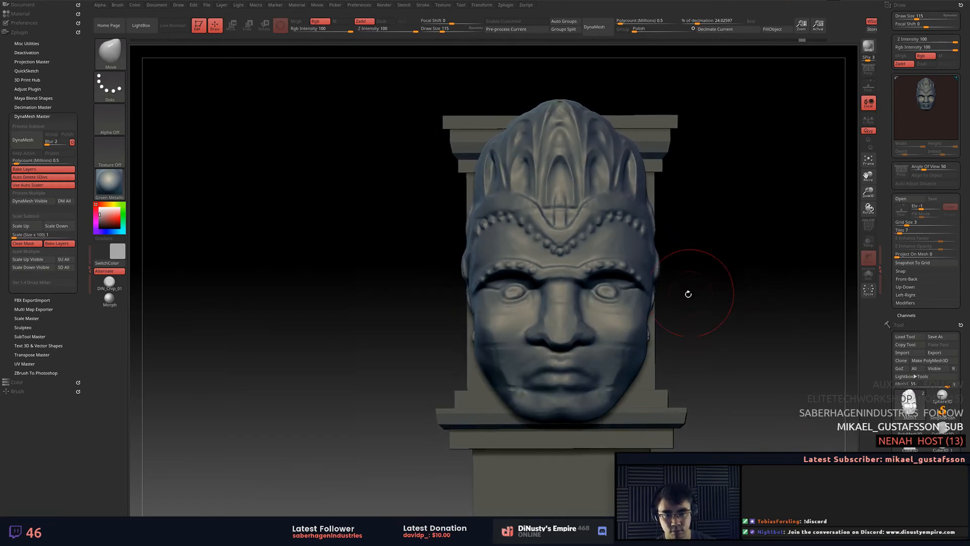
Pull the nose slightly forward in profile with the Move brush at draw size 115.
{"action": "left_click_drag", "start_coordinate": [846, 306], "coordinate": [657, 324], "text": "shift"}
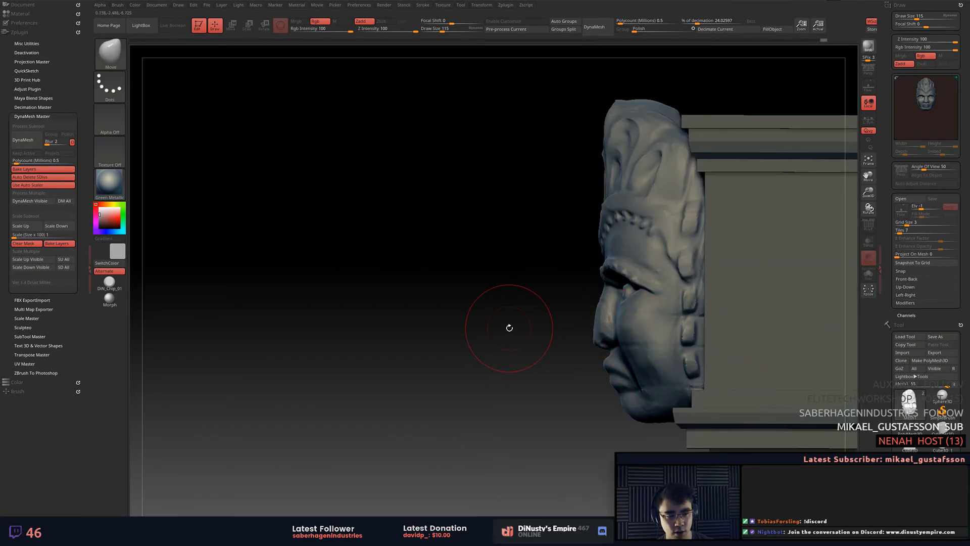
{"action": "left_click_drag", "start_coordinate": [599, 318], "coordinate": [587, 317]}
{"action": "left_click_drag", "start_coordinate": [513, 318], "coordinate": [738, 276]}
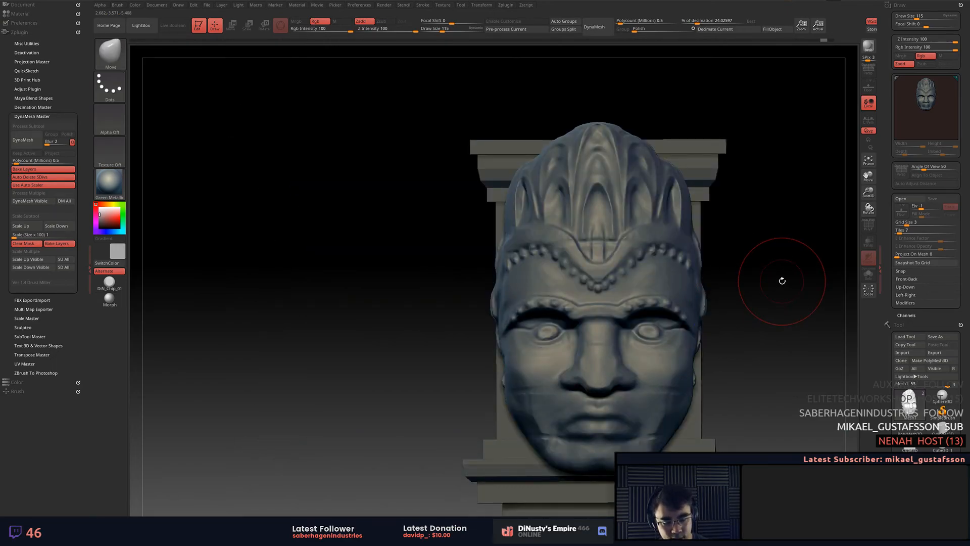
Mask a band along the headdress rim just above the forehead beads at draw size 56, and sharpen the mask's edges.
{"action": "left_click_drag", "start_coordinate": [782, 281], "coordinate": [695, 274], "text": "alt"}
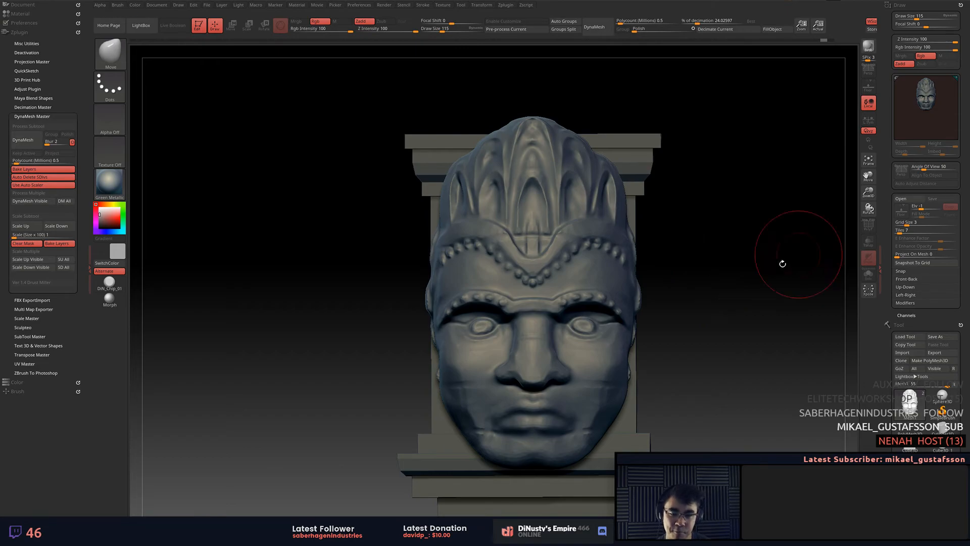
{"action": "left_click_drag", "start_coordinate": [771, 303], "coordinate": [753, 277], "text": "alt"}
{"action": "left_click_drag", "start_coordinate": [690, 232], "coordinate": [758, 243], "text": "alt"}
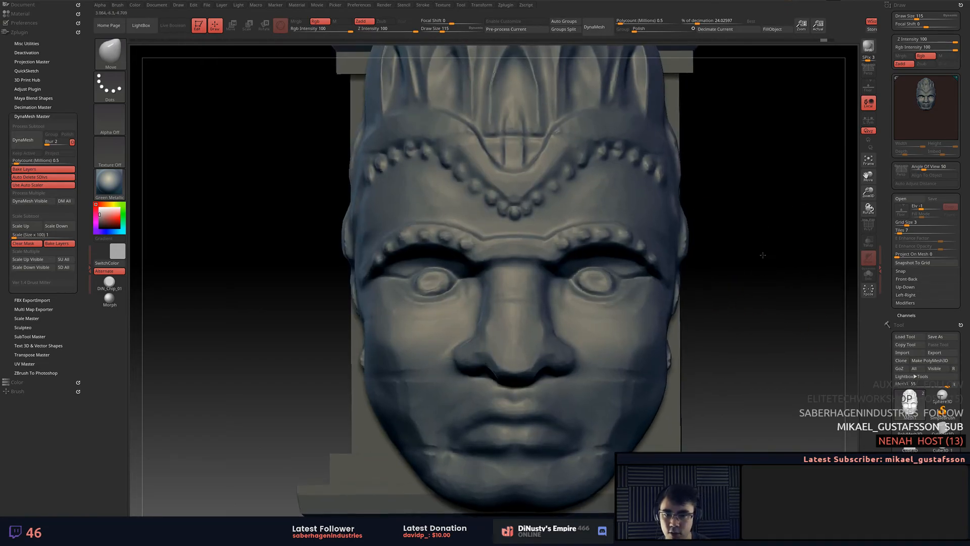
{"action": "right_click_drag", "start_coordinate": [758, 243], "coordinate": [780, 285], "text": "alt"}
{"action": "right_click_drag", "start_coordinate": [561, 190], "coordinate": [584, 209], "text": "alt"}
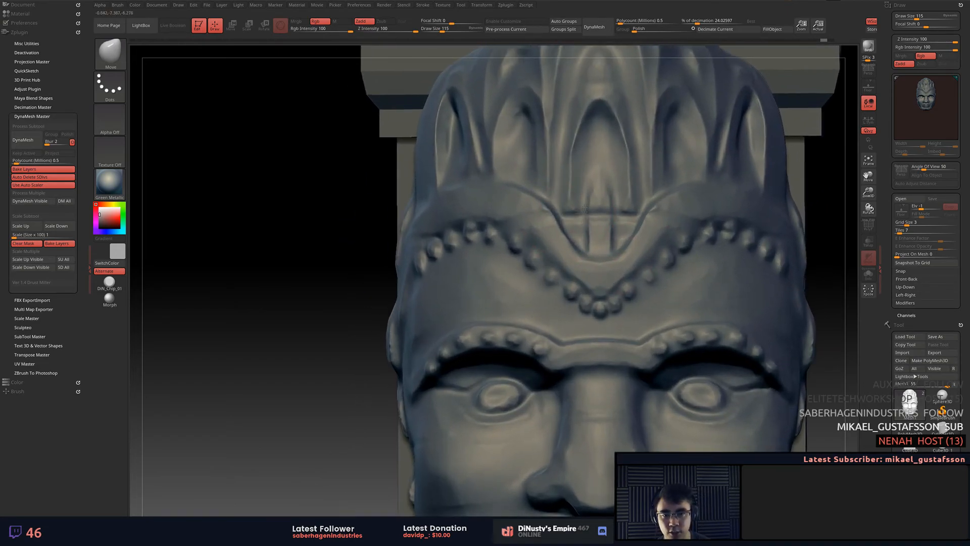
{"action": "key", "text": "space"}
{"action": "left_click_drag", "start_coordinate": [578, 242], "coordinate": [572, 242]}
{"action": "mouse_move", "coordinate": [506, 200]}
{"action": "left_mouse_down", "text": "ctrl"}
{"action": "mouse_move", "coordinate": [563, 265]}
{"action": "mouse_move", "coordinate": [599, 286]}
{"action": "left_mouse_up", "text": "ctrl"}
{"action": "key", "text": "ctrl+z"}
{"action": "mouse_move", "coordinate": [503, 199]}
{"action": "left_mouse_down", "text": "ctrl"}
{"action": "mouse_move", "coordinate": [542, 224]}
{"action": "mouse_move", "coordinate": [597, 291]}
{"action": "mouse_move", "coordinate": [581, 260]}
{"action": "mouse_move", "coordinate": [487, 205]}
{"action": "mouse_move", "coordinate": [455, 211]}
{"action": "left_mouse_up", "text": "ctrl"}
{"action": "right_click_drag", "start_coordinate": [455, 211], "coordinate": [525, 202]}
{"action": "mouse_move", "coordinate": [465, 200]}
{"action": "left_mouse_down", "text": "ctrl"}
{"action": "mouse_move", "coordinate": [376, 261]}
{"action": "mouse_move", "coordinate": [422, 217]}
{"action": "mouse_move", "coordinate": [354, 311]}
{"action": "mouse_move", "coordinate": [448, 203]}
{"action": "mouse_move", "coordinate": [526, 201]}
{"action": "left_mouse_up", "text": "ctrl"}
{"action": "left_click", "coordinate": [482, 285], "text": "ctrl"}
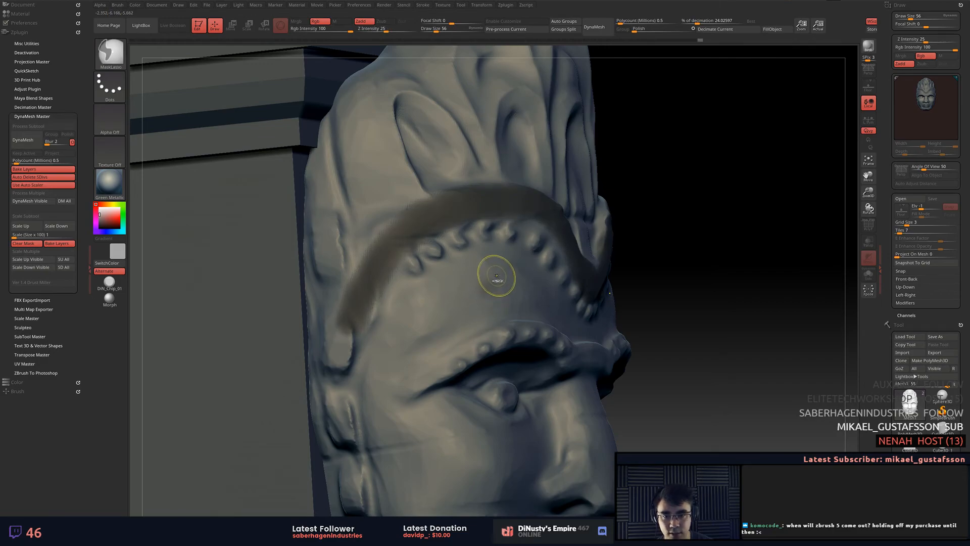
{"action": "left_click", "coordinate": [505, 275], "text": "ctrl+alt"}
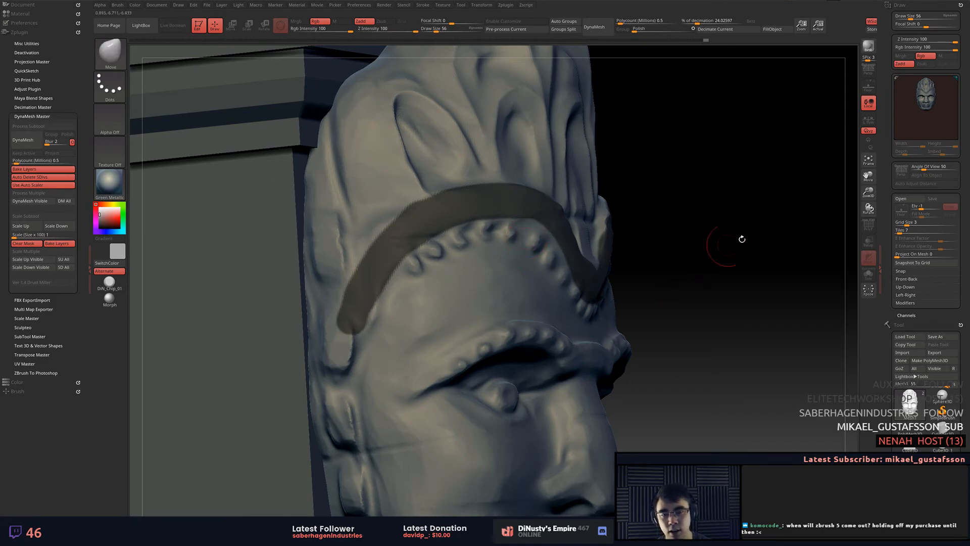
{"action": "left_click_drag", "start_coordinate": [727, 242], "coordinate": [768, 227]}
{"action": "mouse_move", "coordinate": [768, 224]}
{"action": "right_mouse_down", "text": "alt"}
{"action": "mouse_move", "coordinate": [618, 207]}
{"action": "mouse_move", "coordinate": [597, 230]}
{"action": "mouse_move", "coordinate": [665, 186]}
{"action": "right_mouse_up", "text": "alt"}
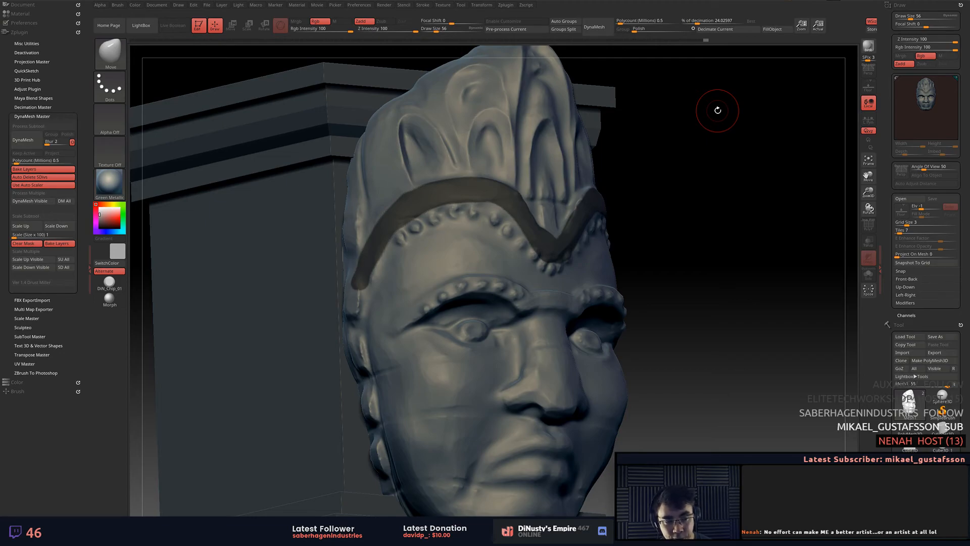
{"action": "mouse_move", "coordinate": [679, 180]}
{"action": "left_mouse_down"}
{"action": "mouse_move", "coordinate": [699, 199]}
{"action": "mouse_move", "coordinate": [684, 182]}
{"action": "left_mouse_up"}
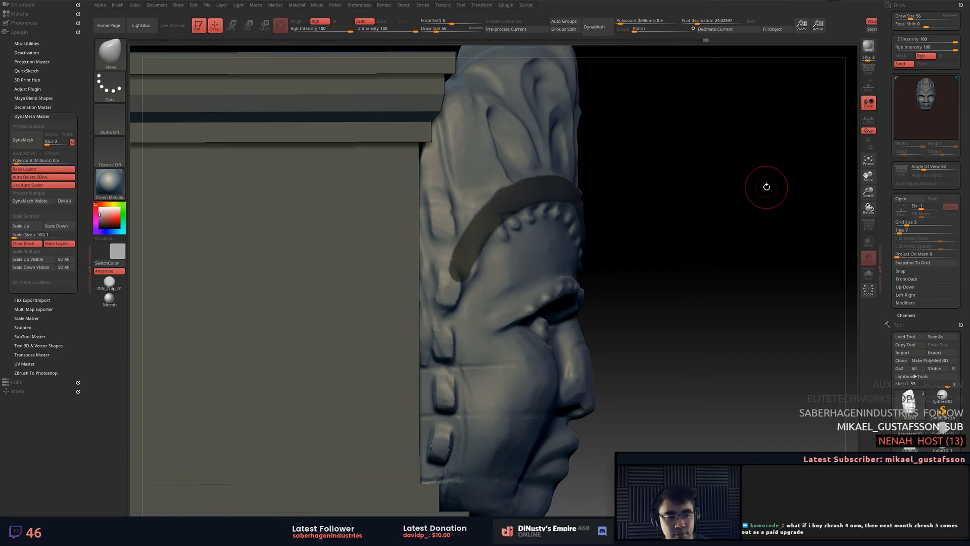
{"action": "left_click_drag", "start_coordinate": [756, 171], "coordinate": [753, 192]}
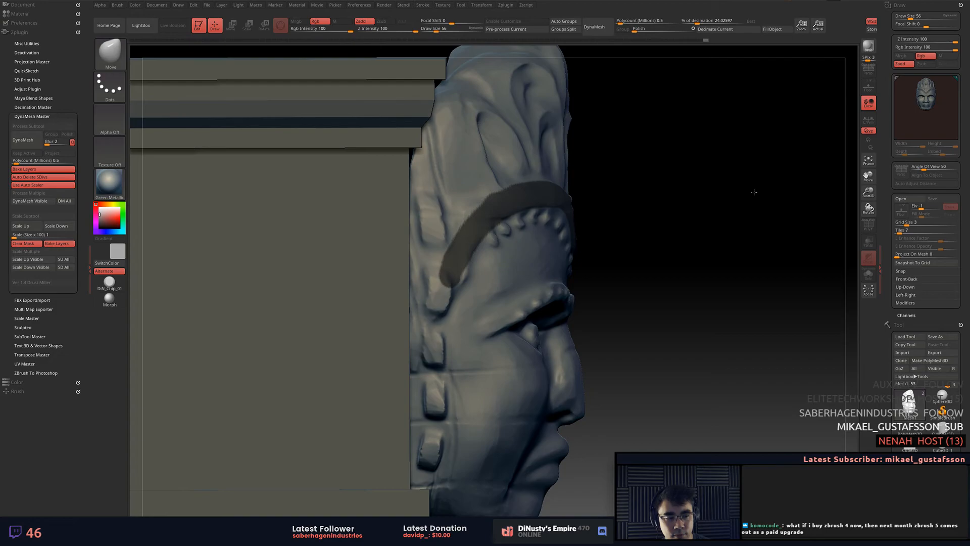
{"action": "left_click_drag", "start_coordinate": [753, 191], "coordinate": [755, 190]}
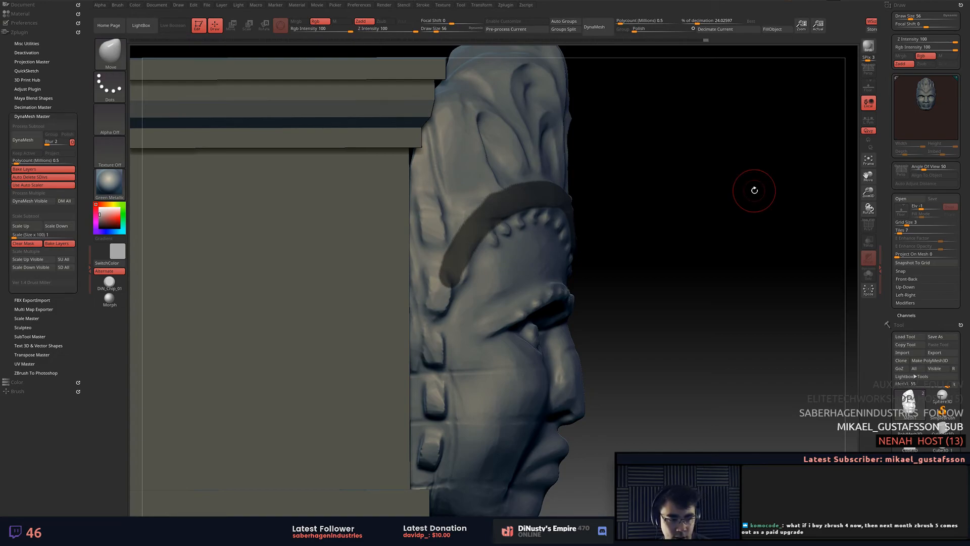
{"action": "left_click_drag", "start_coordinate": [755, 190], "coordinate": [754, 188]}
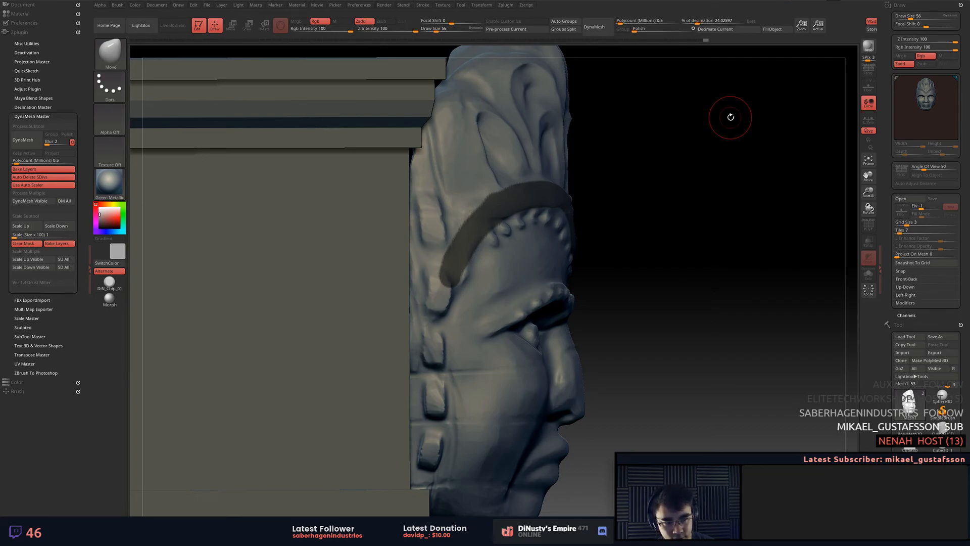
{"action": "left_click_drag", "start_coordinate": [721, 119], "coordinate": [693, 141]}
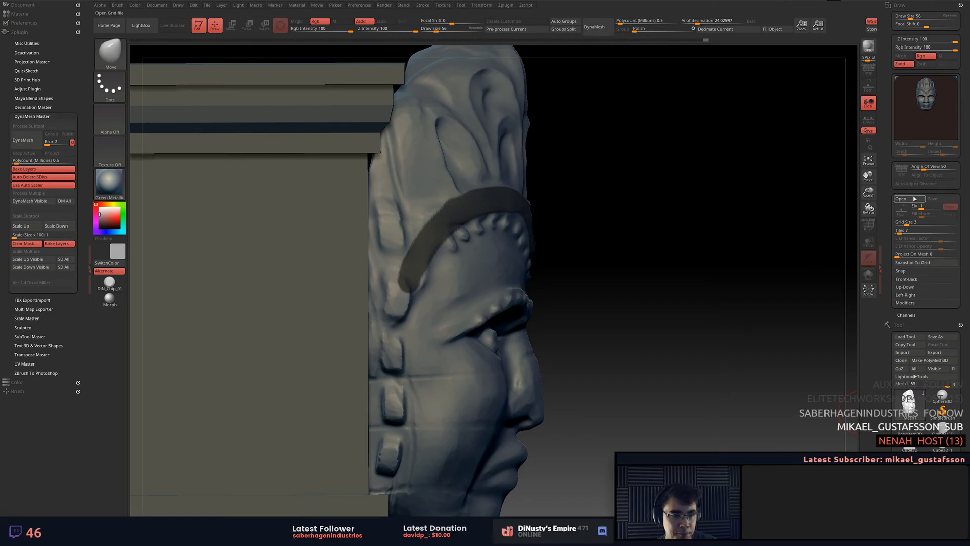
Open the subtool extraction settings and preview a headband extracted from the masked rim band at thickness 0.02.
{"action": "left_click", "coordinate": [912, 6]}
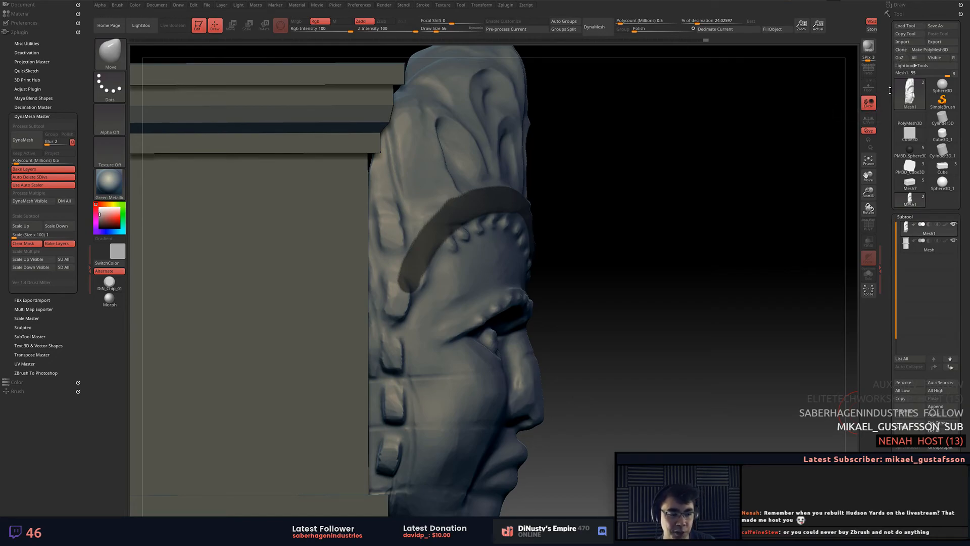
{"action": "left_click_drag", "start_coordinate": [890, 89], "coordinate": [891, 75]}
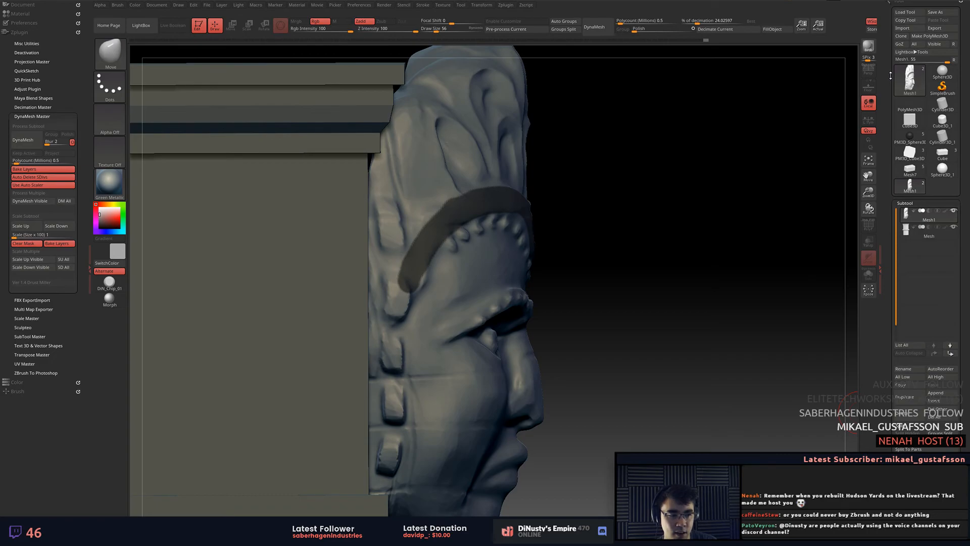
{"action": "left_click_drag", "start_coordinate": [891, 76], "coordinate": [896, 44]}
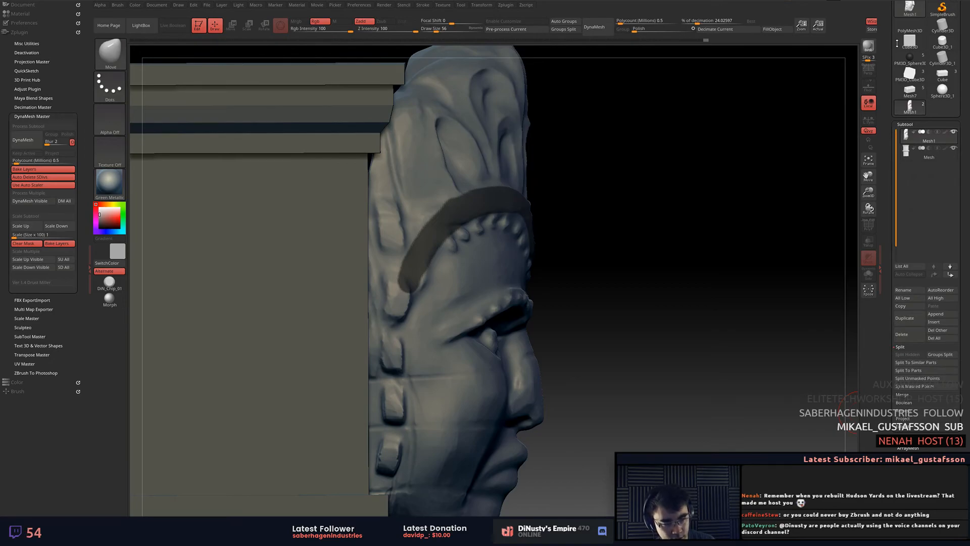
{"action": "left_click_drag", "start_coordinate": [888, 124], "coordinate": [887, 106]}
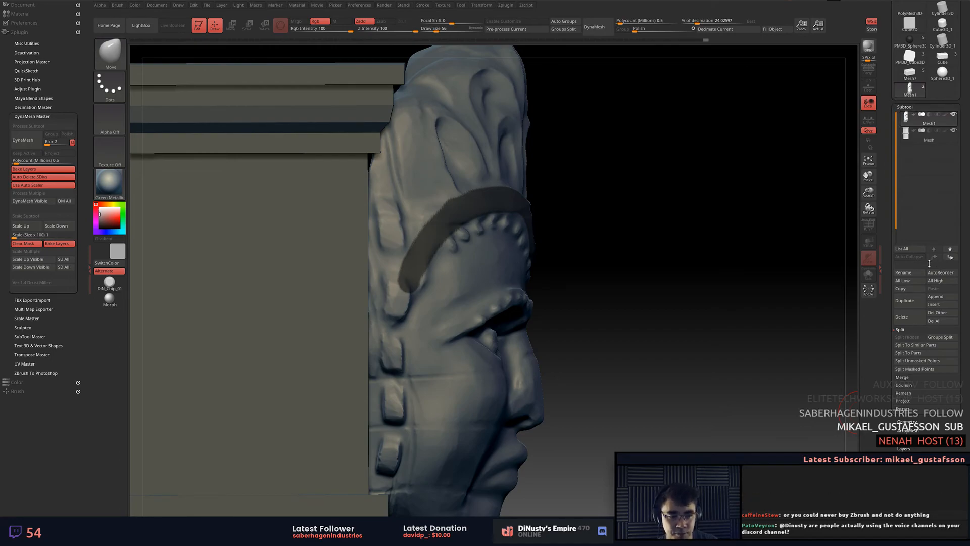
{"action": "left_click", "coordinate": [911, 408]}
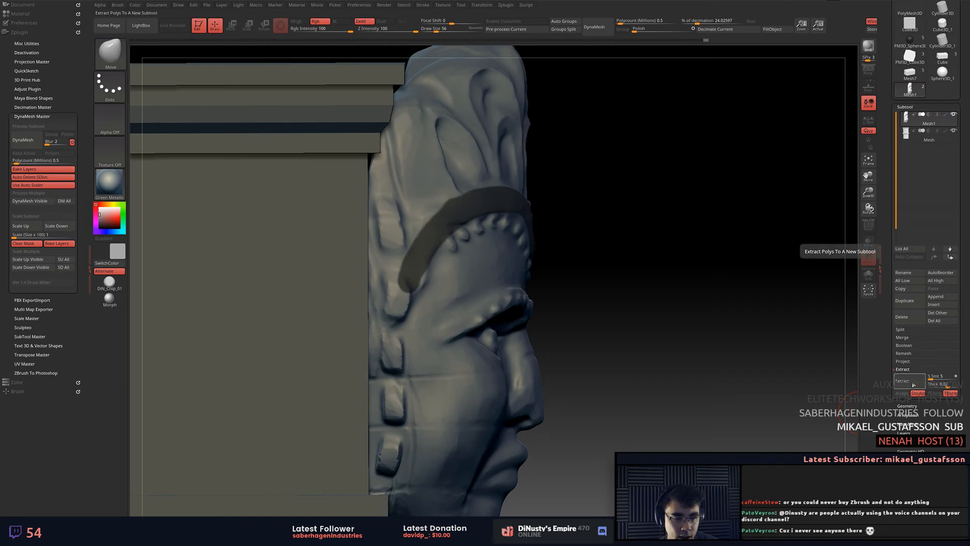
{"action": "mouse_move", "coordinate": [804, 350]}
{"action": "left_mouse_down"}
{"action": "mouse_move", "coordinate": [755, 369]}
{"action": "mouse_move", "coordinate": [853, 371]}
{"action": "mouse_move", "coordinate": [672, 243]}
{"action": "mouse_move", "coordinate": [734, 293]}
{"action": "mouse_move", "coordinate": [763, 298]}
{"action": "left_mouse_up"}
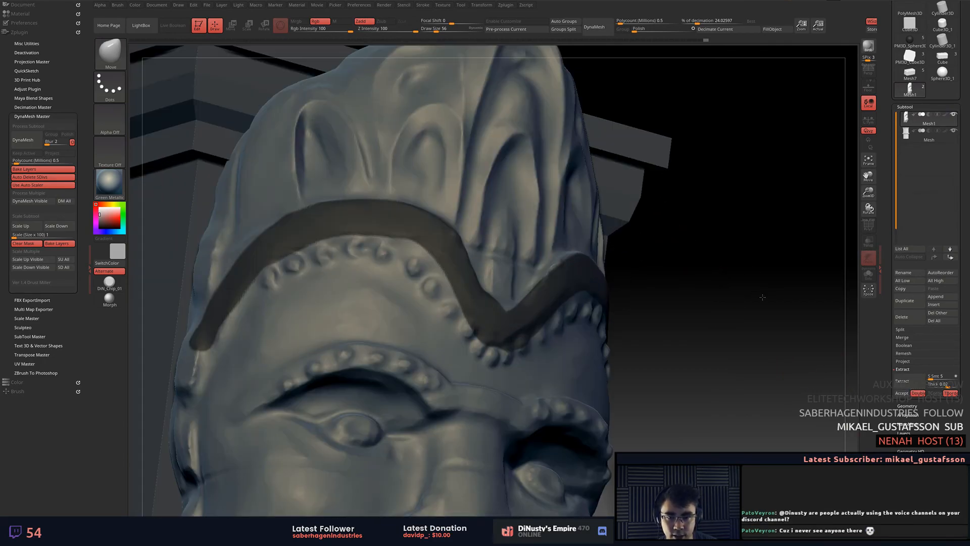
{"action": "left_click", "coordinate": [911, 382]}
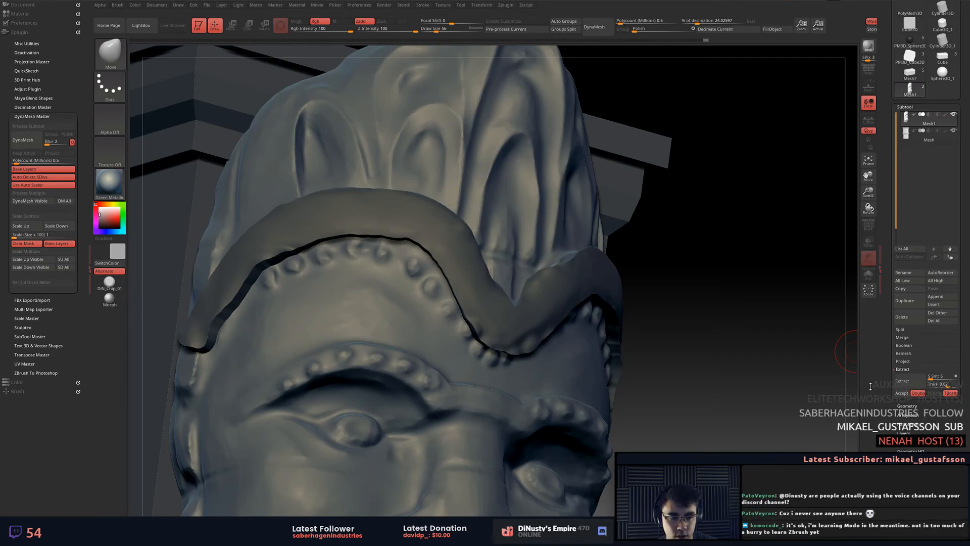
Try a thinner headband extraction, set the thickness to about 0.025, and preview it with the polygon wireframe shown.
{"action": "left_click_drag", "start_coordinate": [813, 376], "coordinate": [831, 378]}
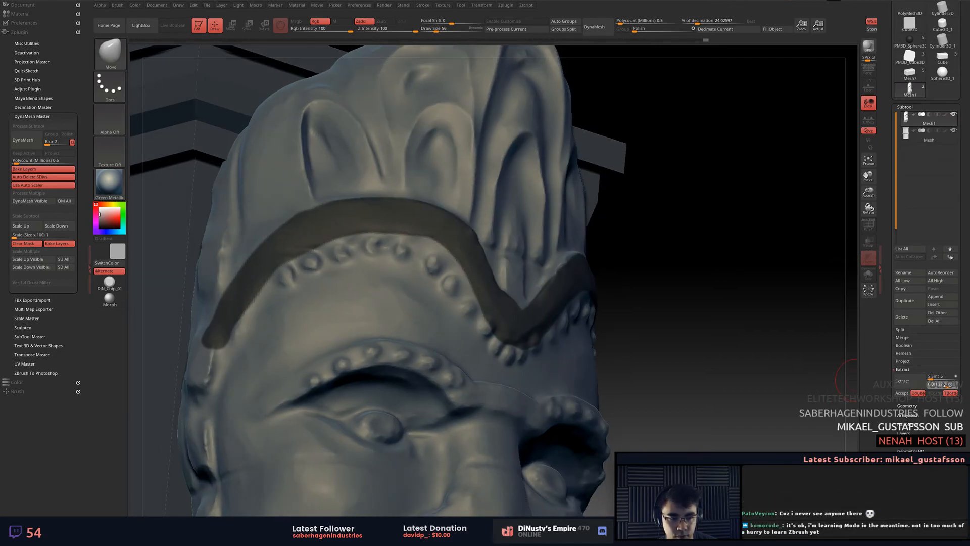
{"action": "left_click", "coordinate": [910, 382]}
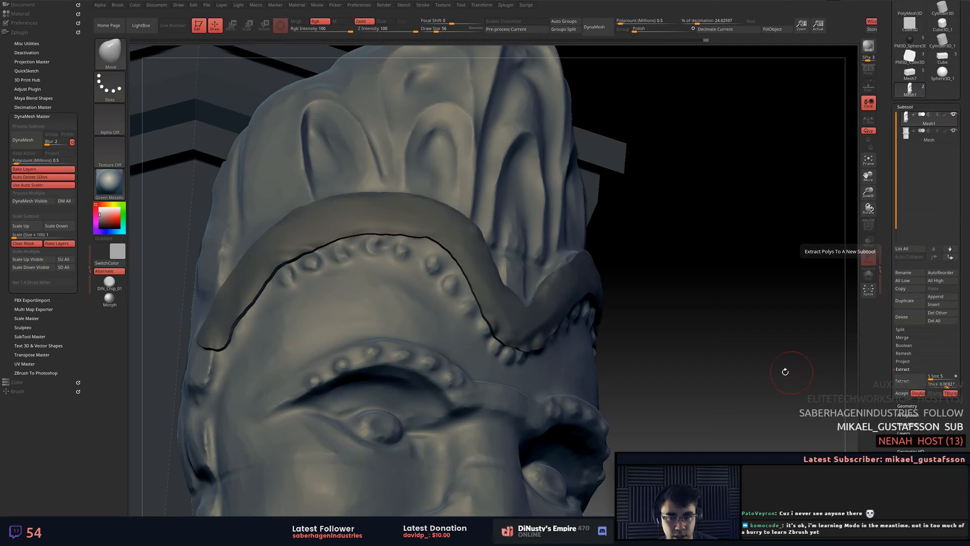
{"action": "left_click_drag", "start_coordinate": [786, 369], "coordinate": [785, 361]}
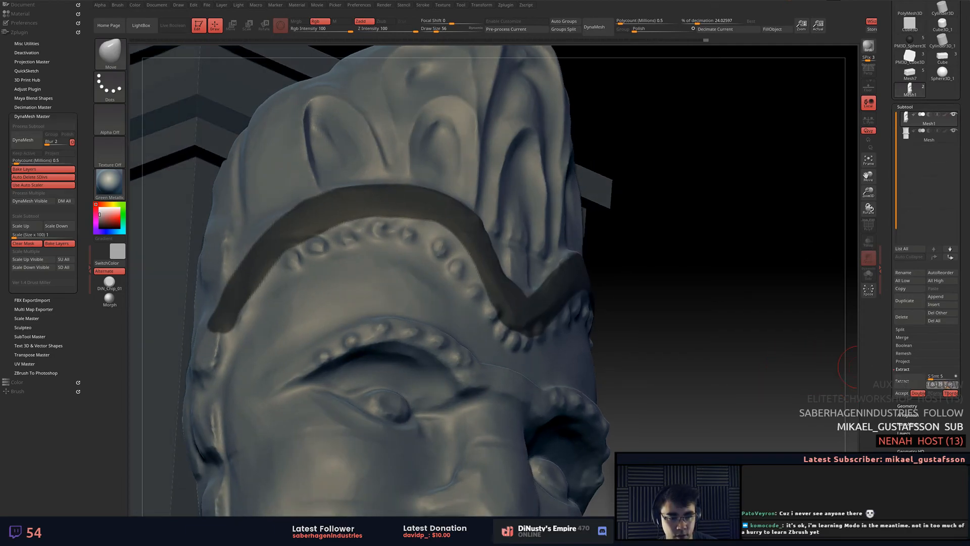
{"action": "left_click", "coordinate": [897, 381]}
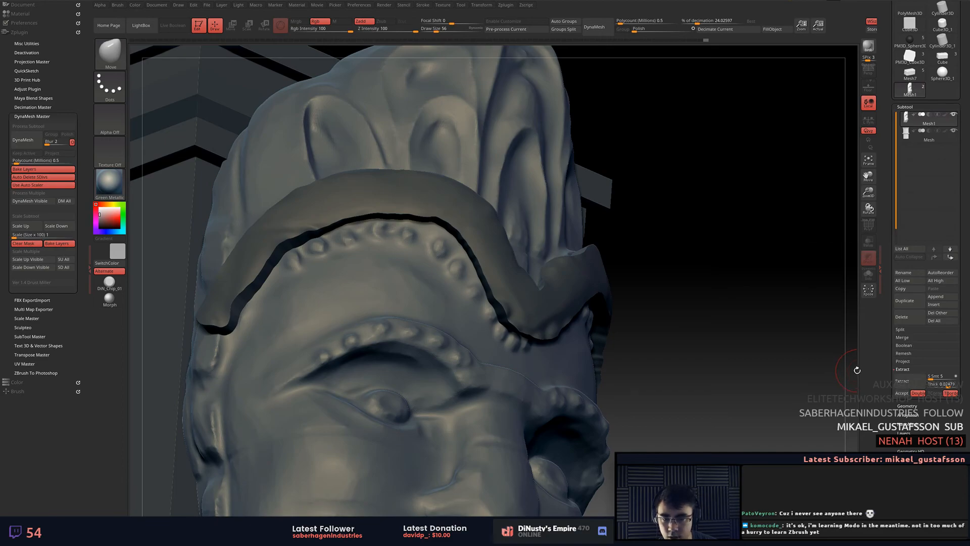
{"action": "key", "text": "shift+f"}
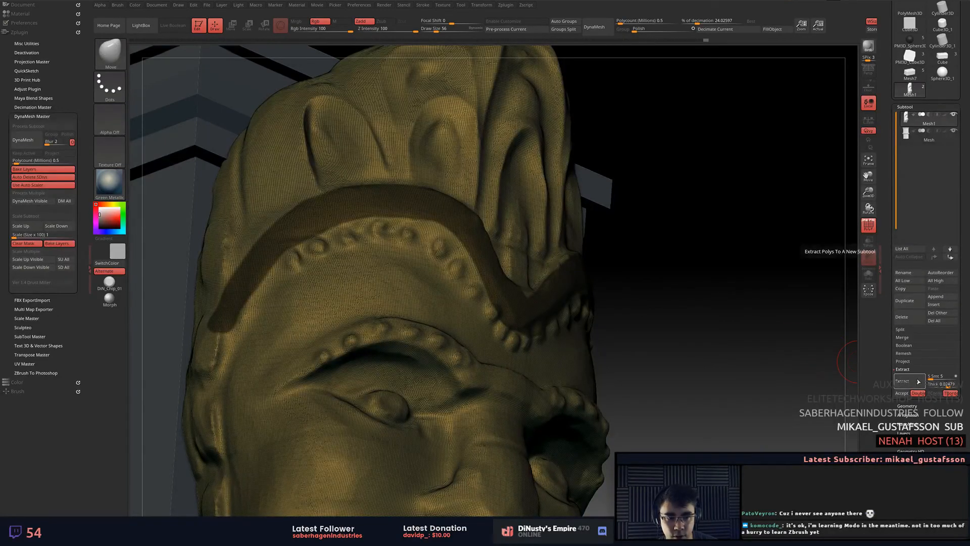
{"action": "left_click", "coordinate": [918, 382]}
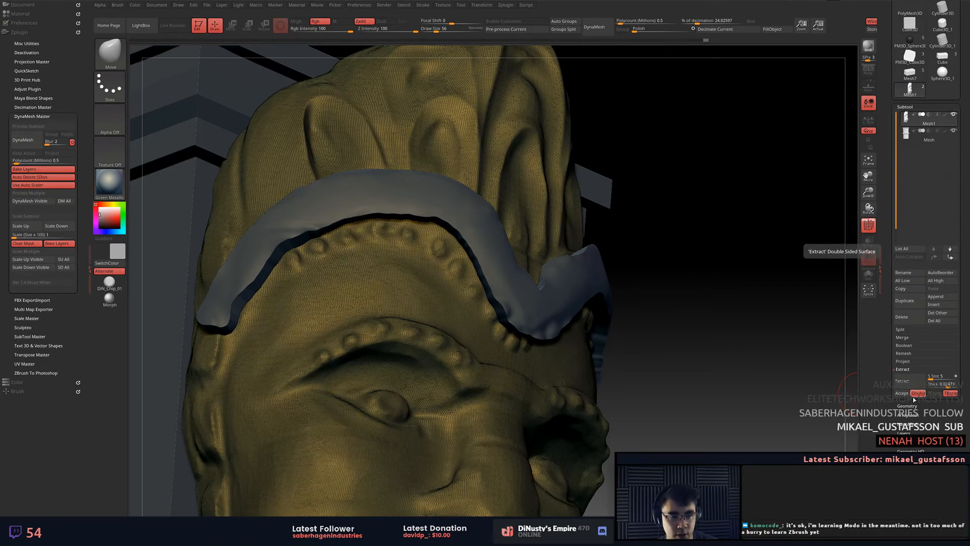
Raise the extraction's surface smoothness to about 55, switch its border smoothing mode, and preview the smoothed headband.
{"action": "left_click_drag", "start_coordinate": [808, 380], "coordinate": [722, 359]}
{"action": "left_click", "coordinate": [898, 381]}
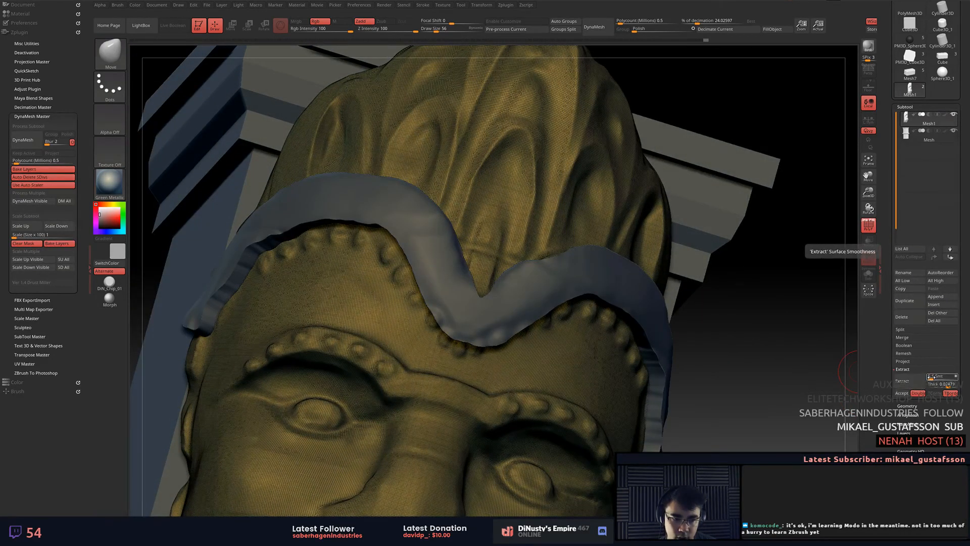
{"action": "left_click_drag", "start_coordinate": [931, 377], "coordinate": [937, 379]}
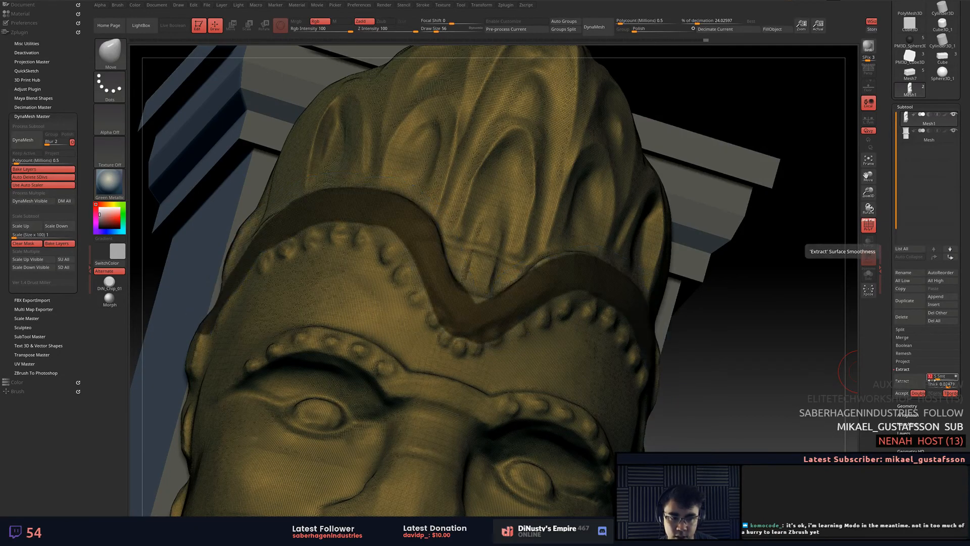
{"action": "left_click", "coordinate": [909, 382]}
{"action": "left_click_drag", "start_coordinate": [937, 378], "coordinate": [943, 378]}
{"action": "left_click", "coordinate": [906, 382]}
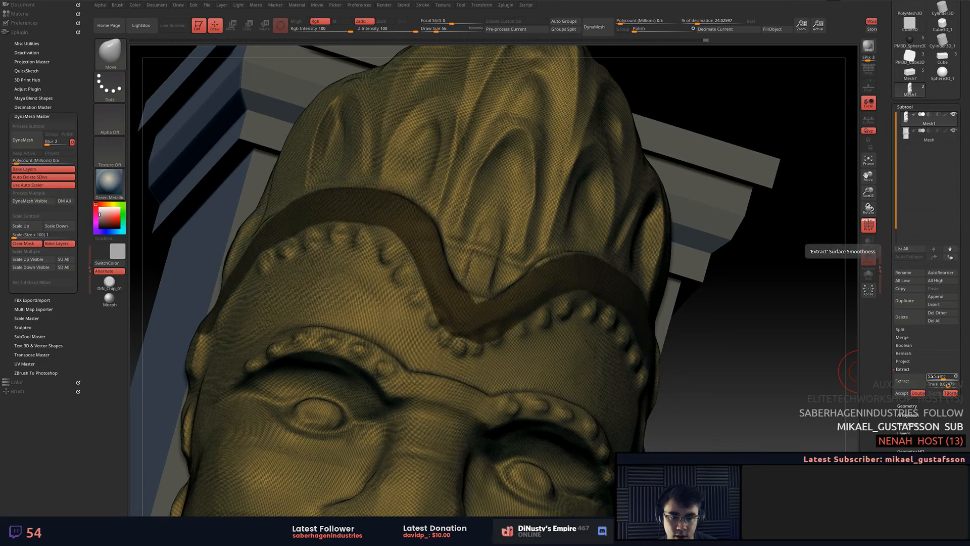
{"action": "left_click", "coordinate": [916, 382]}
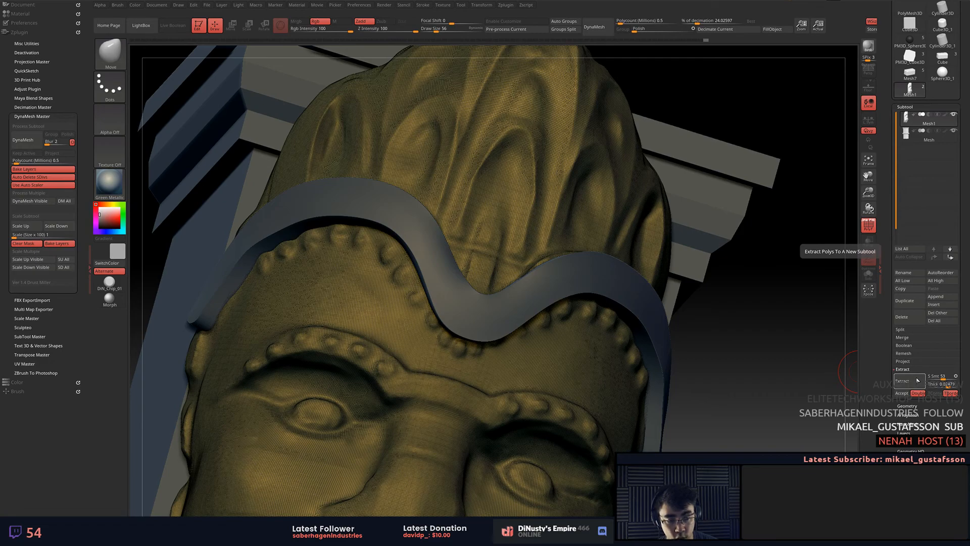
Compare the extraction with the alternate border smoothing mode, restore the smoother mode, and accept the headband as a new subtool.
{"action": "left_click", "coordinate": [956, 377]}
{"action": "left_click", "coordinate": [912, 380]}
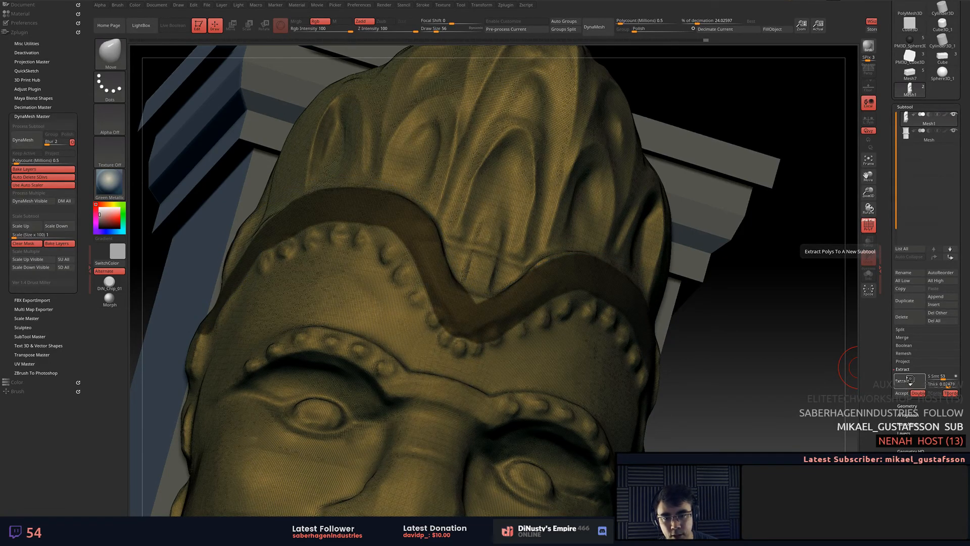
{"action": "left_click_drag", "start_coordinate": [843, 371], "coordinate": [819, 335]}
{"action": "left_click", "coordinate": [918, 383]}
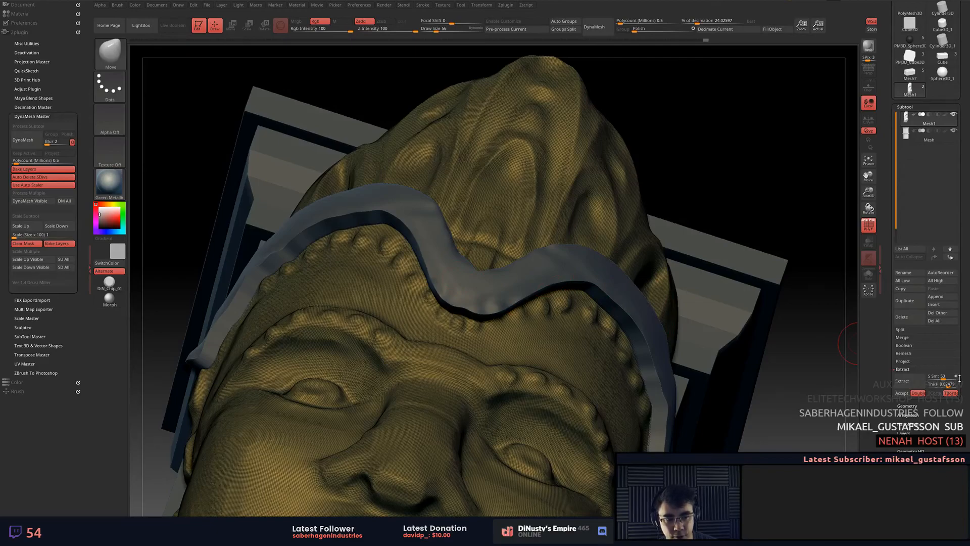
{"action": "left_click", "coordinate": [956, 377]}
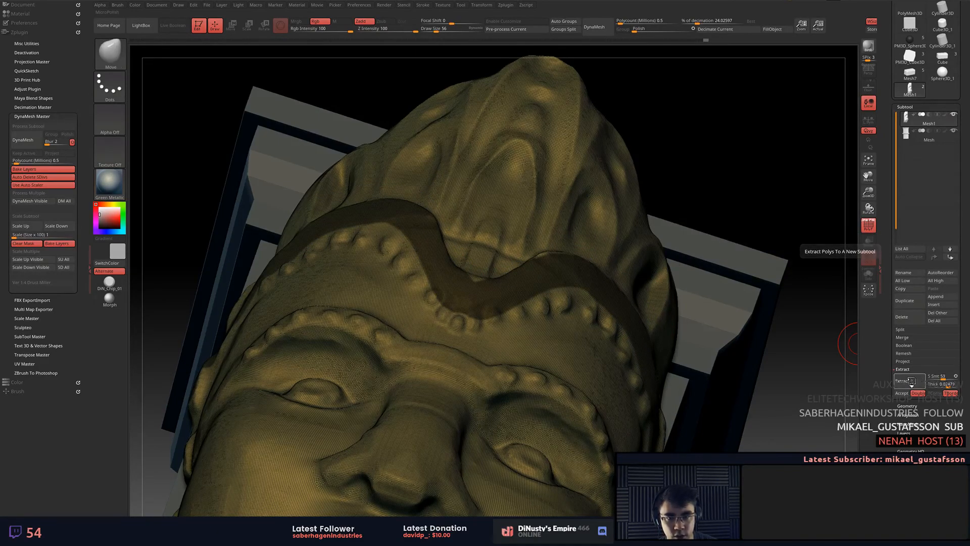
{"action": "left_click_drag", "start_coordinate": [801, 370], "coordinate": [822, 376]}
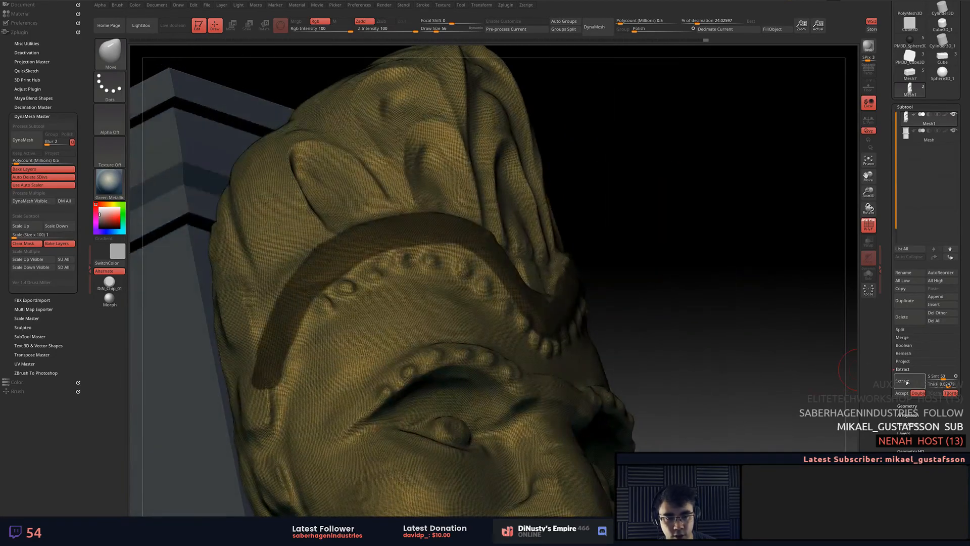
{"action": "left_click", "coordinate": [904, 392]}
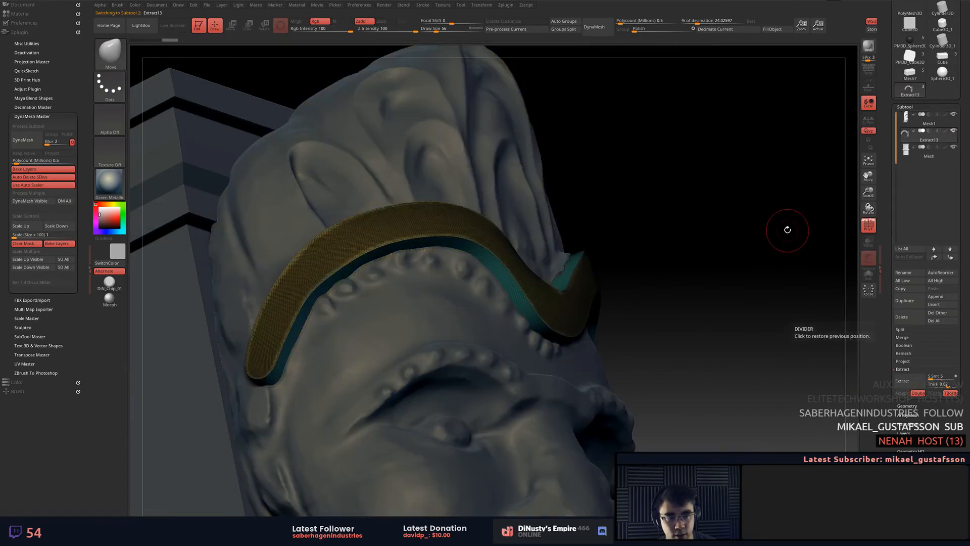
Examine the extracted headband's thickness, edges and polygroups, both against the head and isolated from the other subtools.
{"action": "mouse_move", "coordinate": [792, 180]}
{"action": "left_mouse_down"}
{"action": "mouse_move", "coordinate": [767, 194]}
{"action": "mouse_move", "coordinate": [758, 292]}
{"action": "mouse_move", "coordinate": [759, 271]}
{"action": "mouse_move", "coordinate": [728, 285]}
{"action": "mouse_move", "coordinate": [749, 354]}
{"action": "left_mouse_up"}
{"action": "key", "text": "shift+f"}
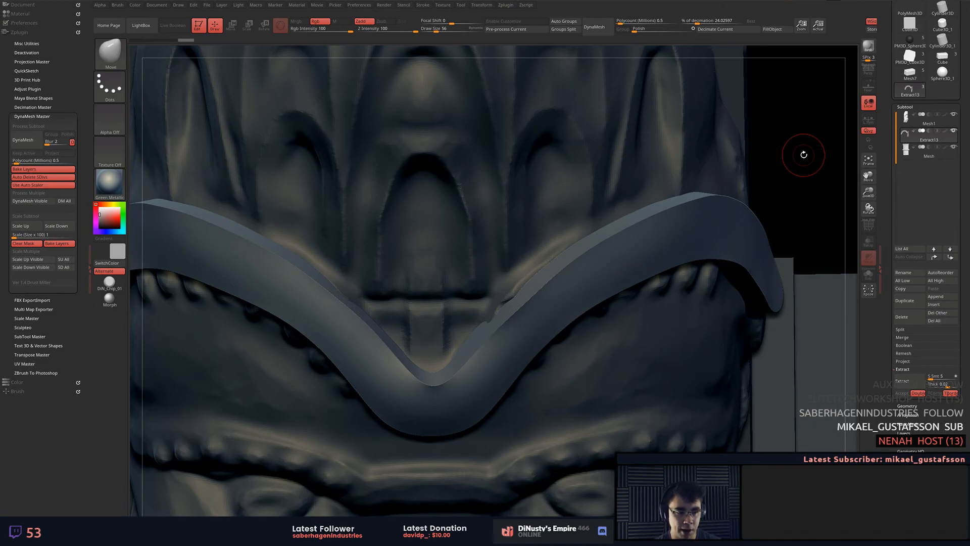
{"action": "right_click_drag", "start_coordinate": [696, 200], "coordinate": [699, 224], "text": "alt"}
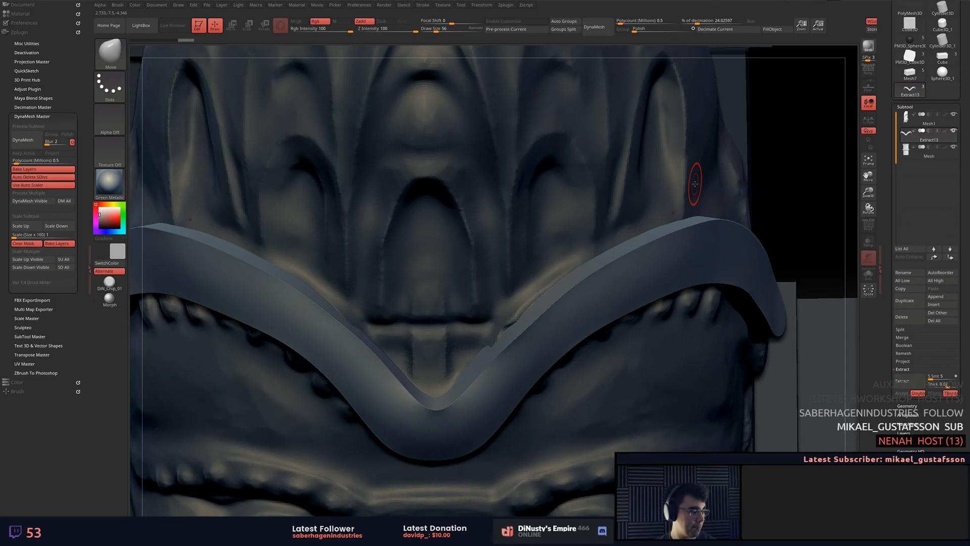
{"action": "right_click_drag", "start_coordinate": [689, 194], "coordinate": [637, 174], "text": "alt"}
{"action": "right_click_drag", "start_coordinate": [741, 258], "coordinate": [726, 256]}
{"action": "left_click", "coordinate": [953, 131]}
{"action": "mouse_move", "coordinate": [803, 206]}
{"action": "right_mouse_down"}
{"action": "mouse_move", "coordinate": [769, 197]}
{"action": "mouse_move", "coordinate": [755, 178]}
{"action": "mouse_move", "coordinate": [665, 167]}
{"action": "mouse_move", "coordinate": [703, 188]}
{"action": "mouse_move", "coordinate": [680, 173]}
{"action": "mouse_move", "coordinate": [678, 206]}
{"action": "mouse_move", "coordinate": [695, 221]}
{"action": "mouse_move", "coordinate": [619, 212]}
{"action": "mouse_move", "coordinate": [643, 202]}
{"action": "mouse_move", "coordinate": [641, 168]}
{"action": "right_mouse_up"}
{"action": "key", "text": "shift+f"}
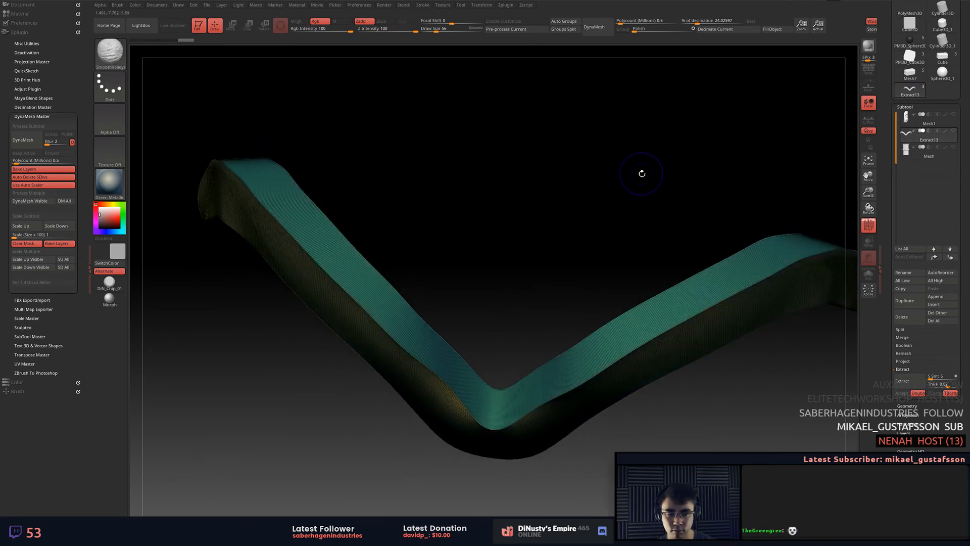
{"action": "key", "text": "shift+f"}
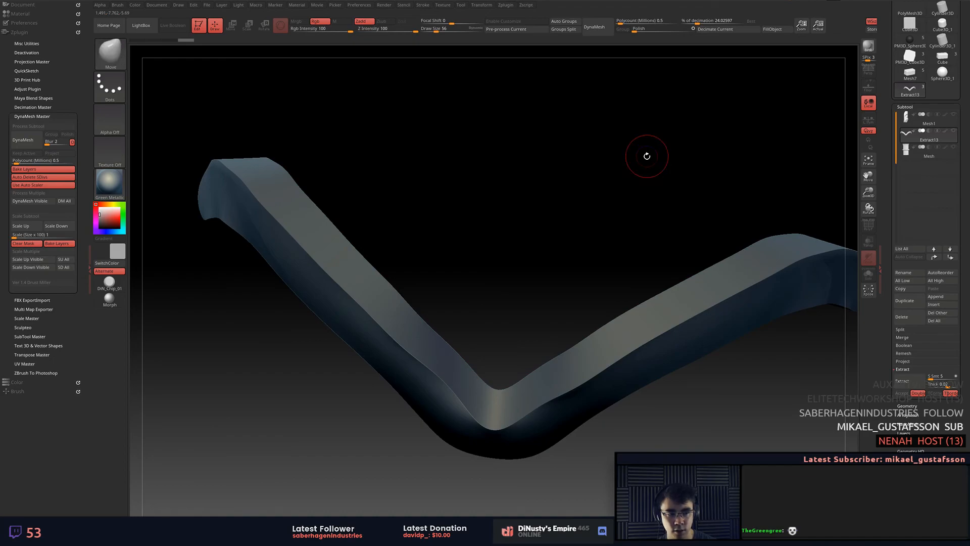
{"action": "right_click_drag", "start_coordinate": [626, 184], "coordinate": [645, 168]}
{"action": "left_click", "coordinate": [954, 131], "text": "shift"}
Select the head subtool and mask a band along both brows and across the nose bridge at draw size 36.
{"action": "mouse_move", "coordinate": [794, 203]}
{"action": "right_mouse_down"}
{"action": "mouse_move", "coordinate": [756, 196]}
{"action": "mouse_move", "coordinate": [749, 217]}
{"action": "mouse_move", "coordinate": [788, 158]}
{"action": "mouse_move", "coordinate": [797, 102]}
{"action": "mouse_move", "coordinate": [819, 234]}
{"action": "mouse_move", "coordinate": [779, 242]}
{"action": "right_mouse_up"}
{"action": "key", "text": "space"}
{"action": "mouse_move", "coordinate": [717, 290]}
{"action": "left_mouse_down"}
{"action": "mouse_move", "coordinate": [698, 293]}
{"action": "mouse_move", "coordinate": [613, 241]}
{"action": "mouse_move", "coordinate": [511, 255]}
{"action": "left_mouse_up"}
{"action": "left_click", "coordinate": [672, 275], "text": "alt"}
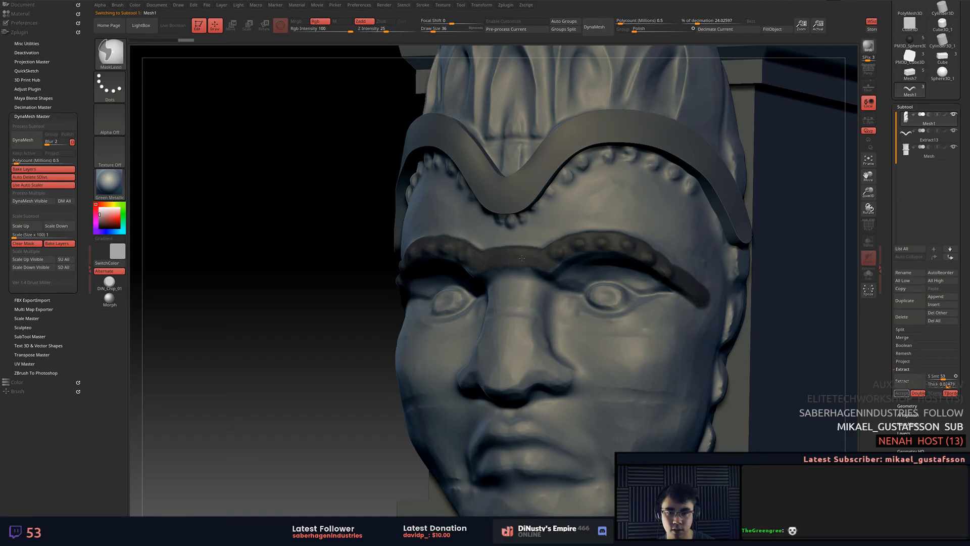
{"action": "mouse_move", "coordinate": [629, 245]}
{"action": "right_mouse_down"}
{"action": "mouse_move", "coordinate": [677, 233]}
{"action": "mouse_move", "coordinate": [657, 223]}
{"action": "mouse_move", "coordinate": [688, 212]}
{"action": "mouse_move", "coordinate": [676, 237]}
{"action": "mouse_move", "coordinate": [688, 241]}
{"action": "right_mouse_up"}
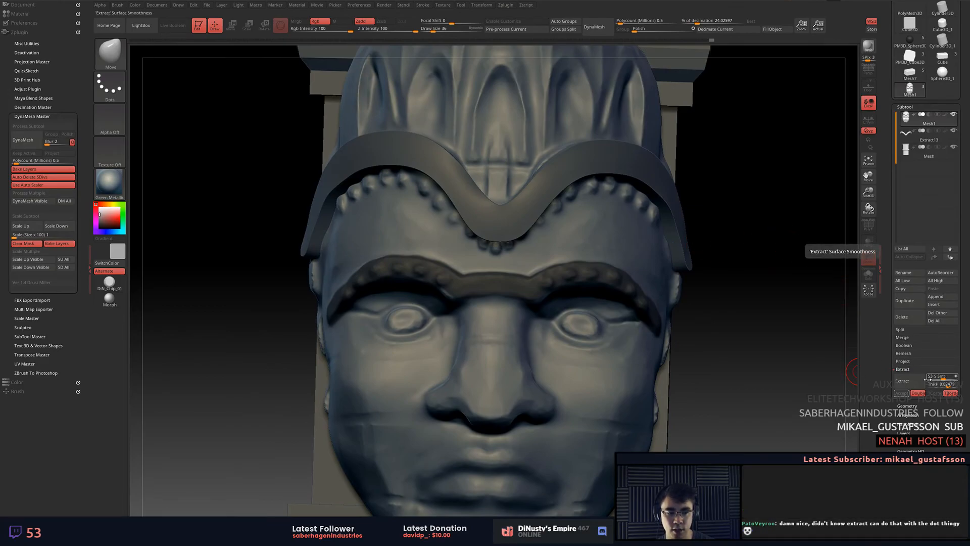
Preview extractions of the masked brow band in both border smoothing modes, and read the help for the thin border option.
{"action": "left_click", "coordinate": [913, 383]}
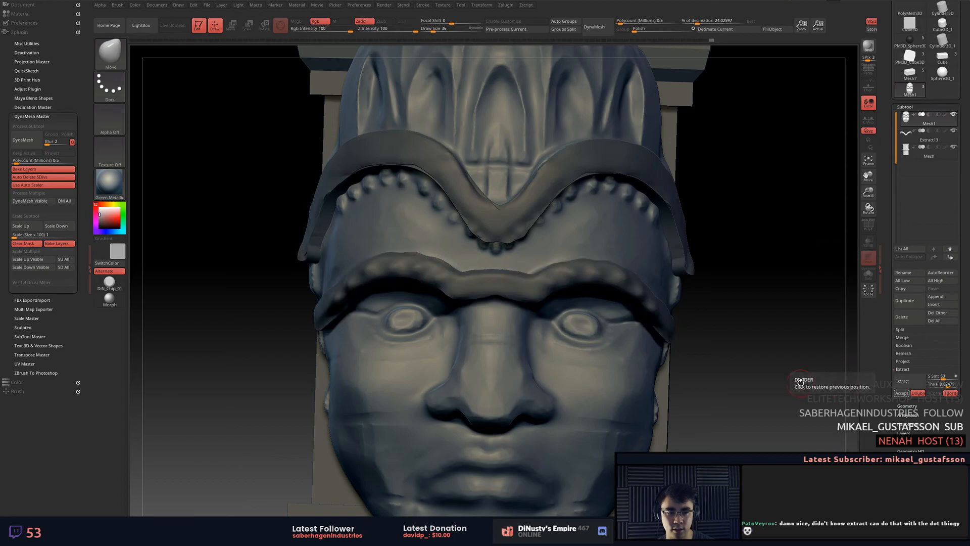
{"action": "right_click_drag", "start_coordinate": [786, 374], "coordinate": [846, 377]}
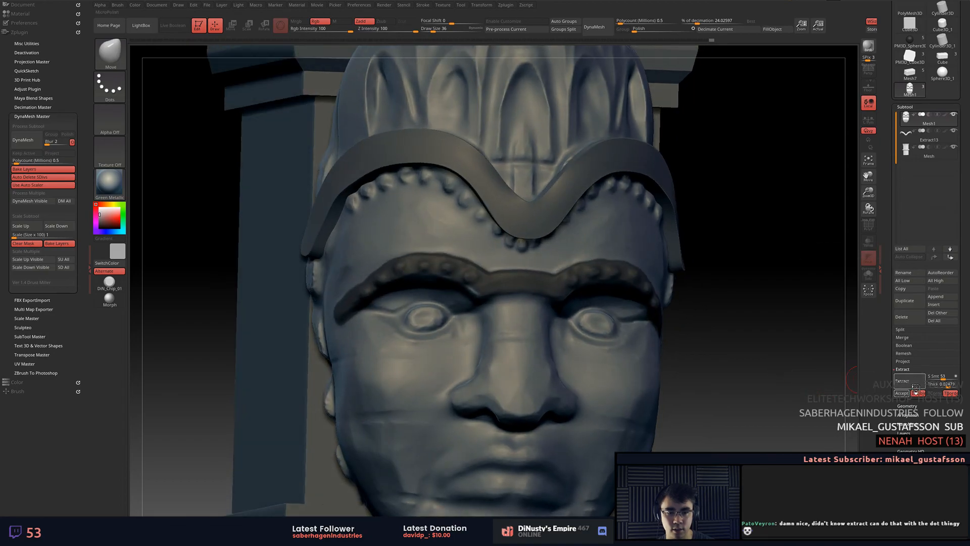
{"action": "left_click", "coordinate": [908, 384]}
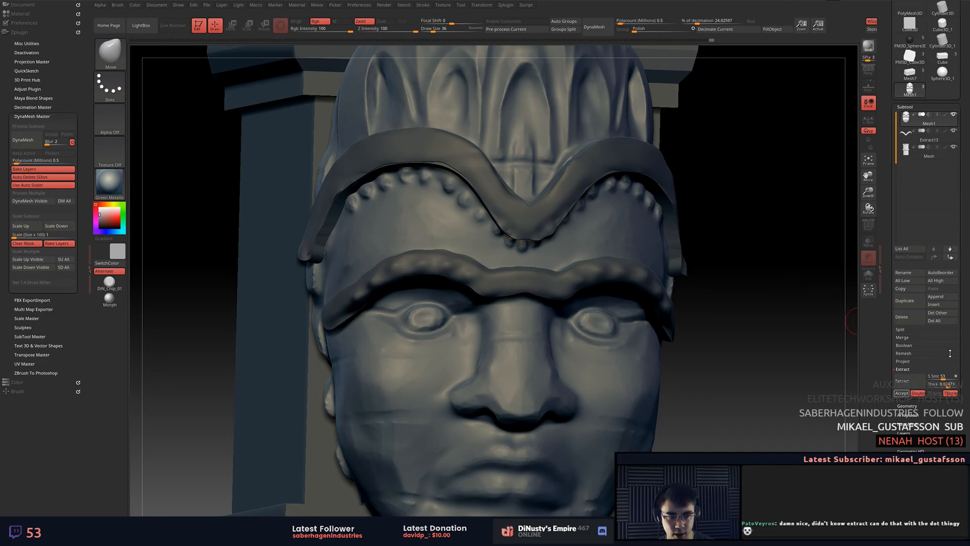
{"action": "left_click", "coordinate": [912, 383]}
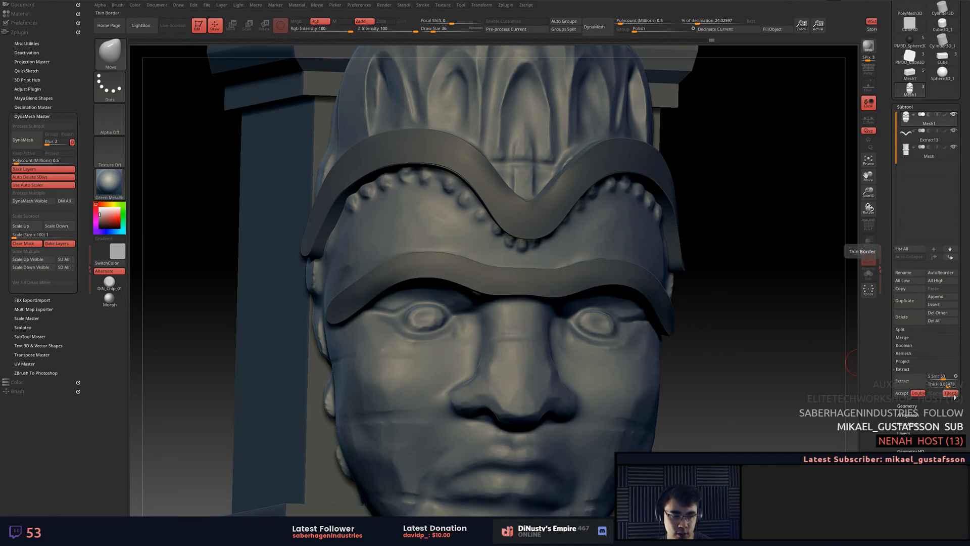
{"action": "key", "text": "ctrl"}
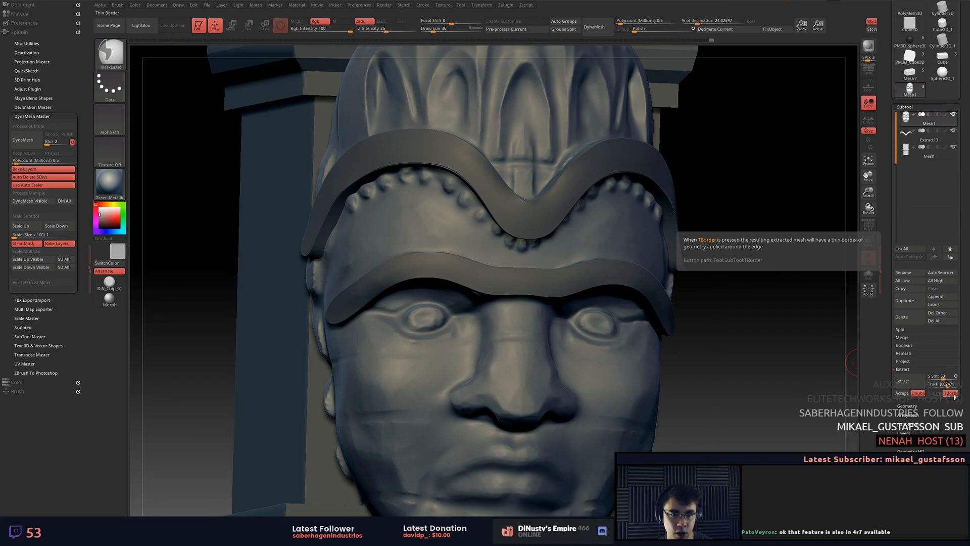
Select the extracted headband and examine its border topology up close with the polygon wireframe shown.
{"action": "left_click_drag", "start_coordinate": [708, 247], "coordinate": [691, 217]}
{"action": "right_click_drag", "start_coordinate": [691, 217], "coordinate": [692, 294], "text": "ctrl"}
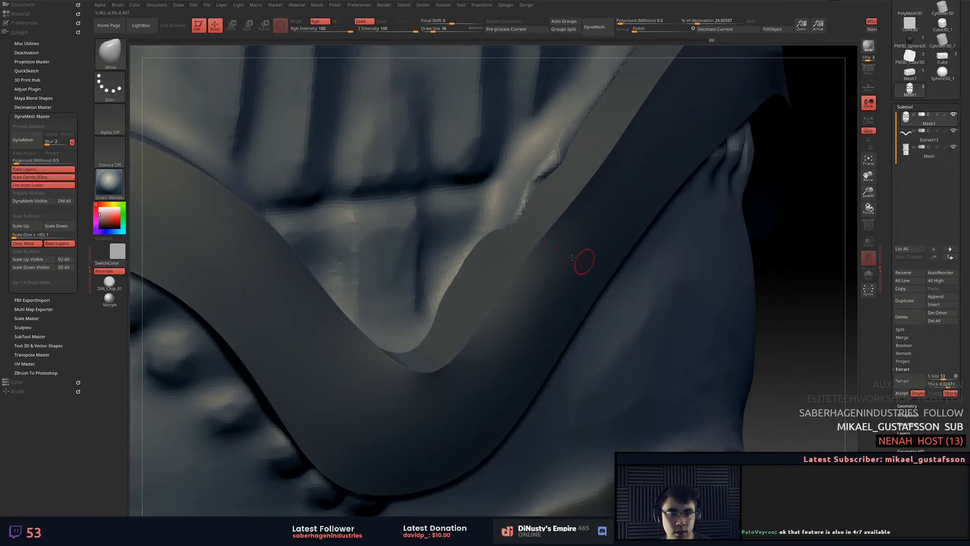
{"action": "right_click_drag", "start_coordinate": [578, 274], "coordinate": [695, 333], "text": "ctrl"}
{"action": "key", "text": "shift+f"}
{"action": "left_click", "coordinate": [645, 334], "text": "alt"}
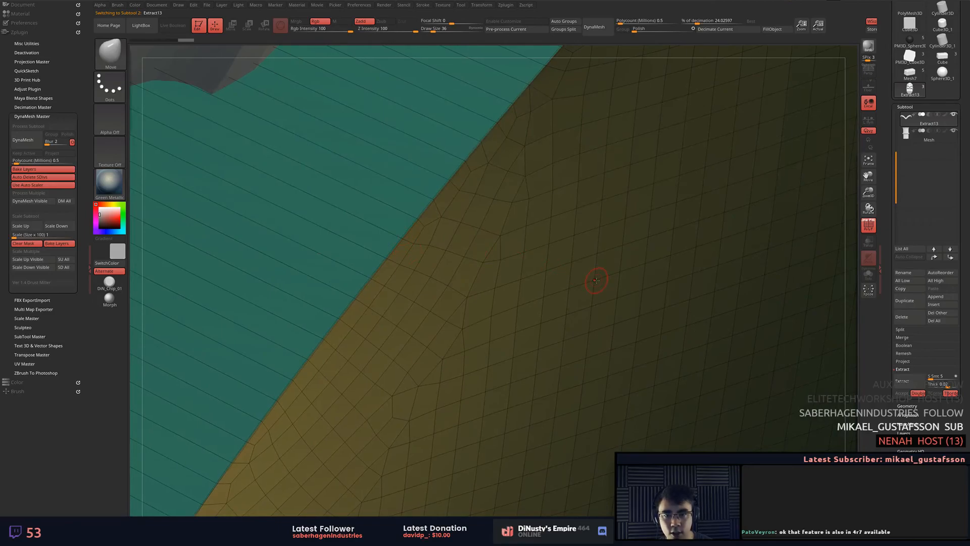
Select the head subtool, extract its masked brow band and accept the extraction as a new subtool.
{"action": "right_click_drag", "start_coordinate": [460, 268], "coordinate": [581, 237], "text": "ctrl"}
{"action": "right_click_drag", "start_coordinate": [609, 358], "coordinate": [593, 243], "text": "alt"}
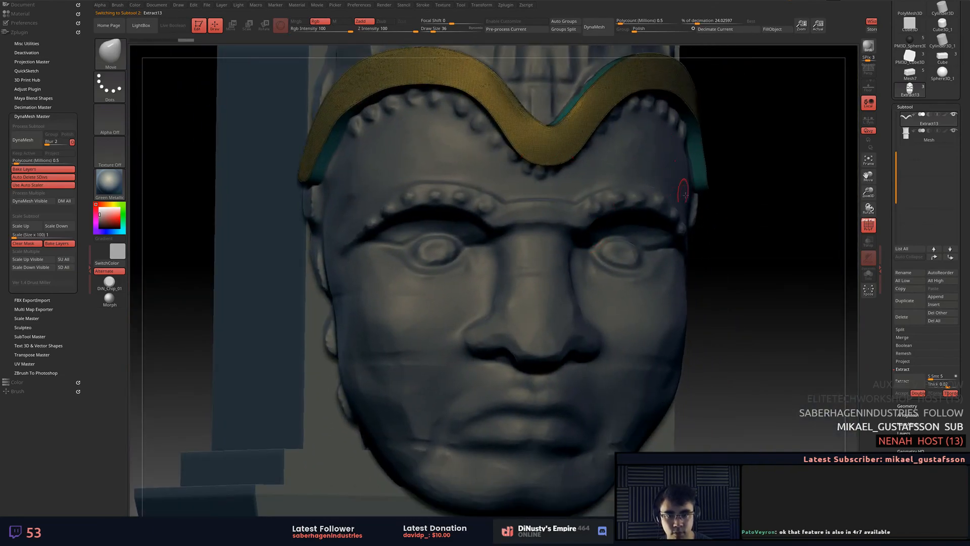
{"action": "right_click_drag", "start_coordinate": [679, 185], "coordinate": [777, 245]}
{"action": "left_click", "coordinate": [697, 223], "text": "alt"}
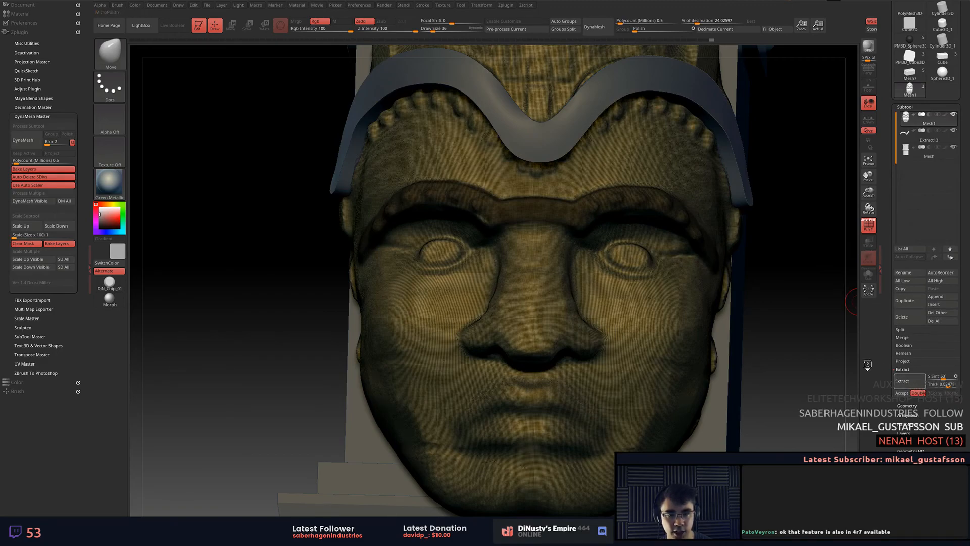
{"action": "mouse_move", "coordinate": [683, 233]}
{"action": "right_mouse_down"}
{"action": "mouse_move", "coordinate": [595, 279]}
{"action": "mouse_move", "coordinate": [592, 269]}
{"action": "right_mouse_up"}
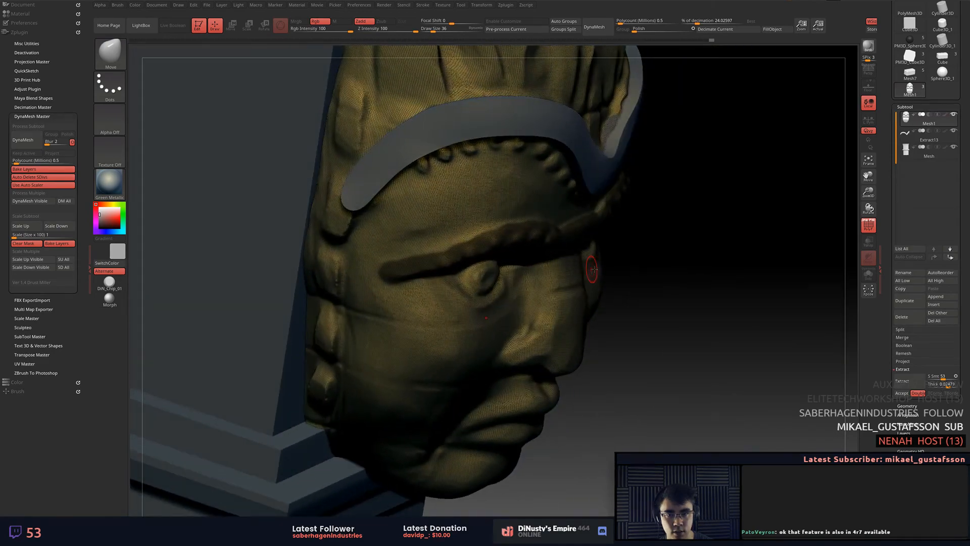
{"action": "left_click", "coordinate": [902, 393]}
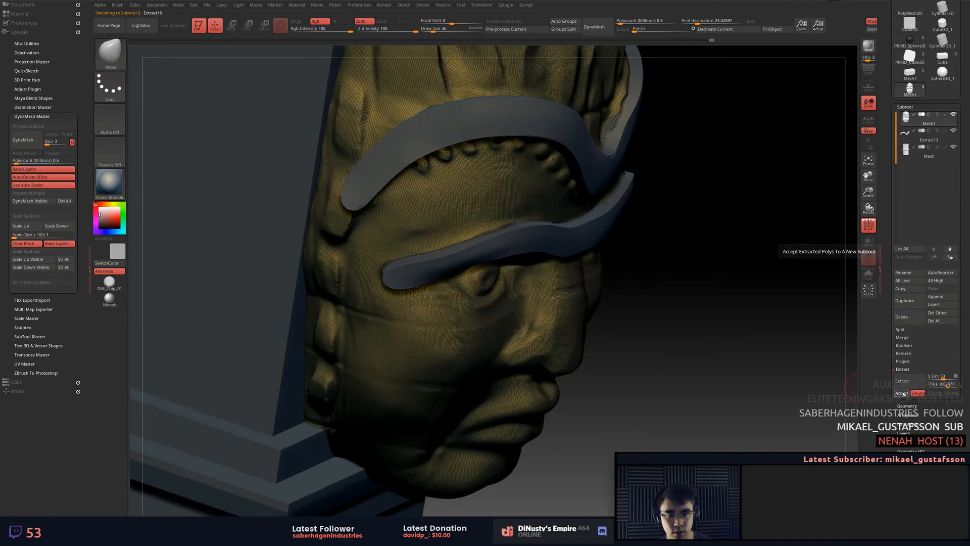
Select the new extraction and examine its bands and border topology up close, isolated from the head and pillar.
{"action": "right_click_drag", "start_coordinate": [851, 162], "coordinate": [807, 140]}
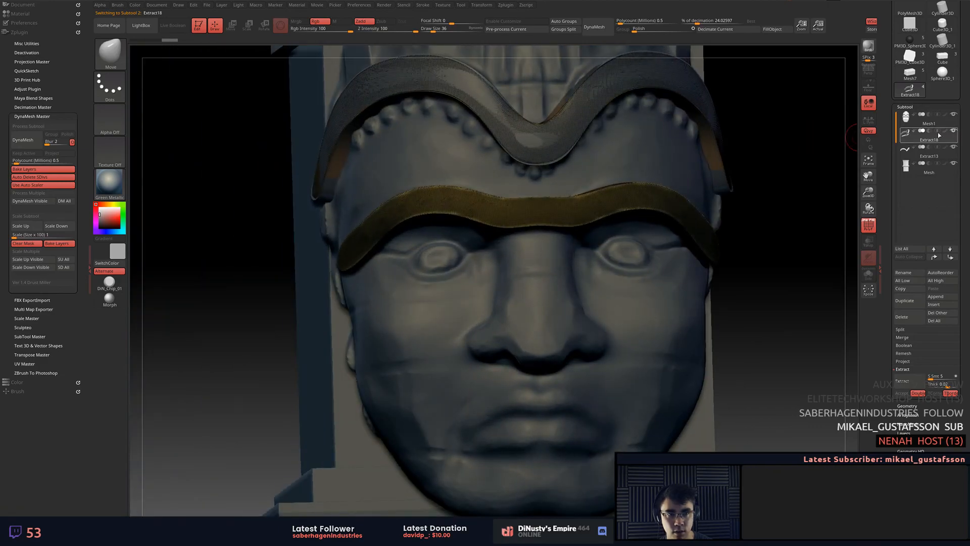
{"action": "mouse_move", "coordinate": [955, 133]}
{"action": "key", "text": "shift"}
{"action": "left_click_drag", "start_coordinate": [812, 146], "coordinate": [733, 333]}
{"action": "mouse_move", "coordinate": [733, 333]}
{"action": "right_mouse_down"}
{"action": "mouse_move", "coordinate": [661, 348]}
{"action": "mouse_move", "coordinate": [745, 335]}
{"action": "right_mouse_up"}
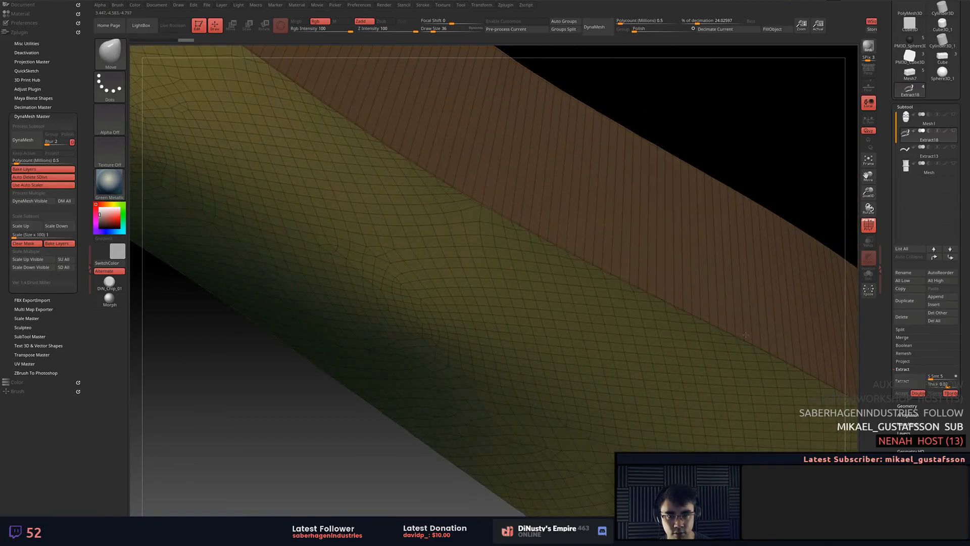
{"action": "right_click_drag", "start_coordinate": [734, 323], "coordinate": [730, 284], "text": "ctrl"}
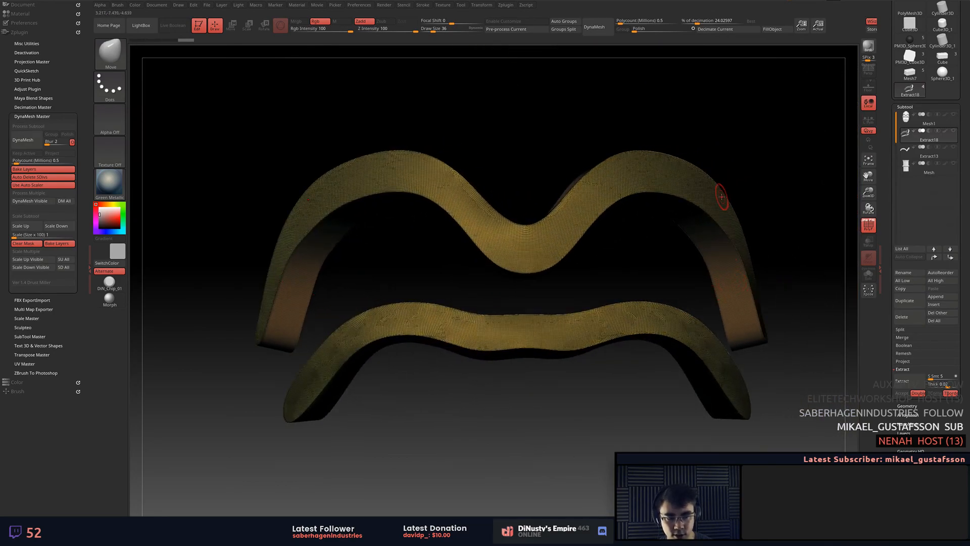
{"action": "mouse_move", "coordinate": [745, 177]}
{"action": "right_mouse_down"}
{"action": "mouse_move", "coordinate": [815, 134]}
{"action": "mouse_move", "coordinate": [786, 190]}
{"action": "mouse_move", "coordinate": [744, 186]}
{"action": "right_mouse_up"}
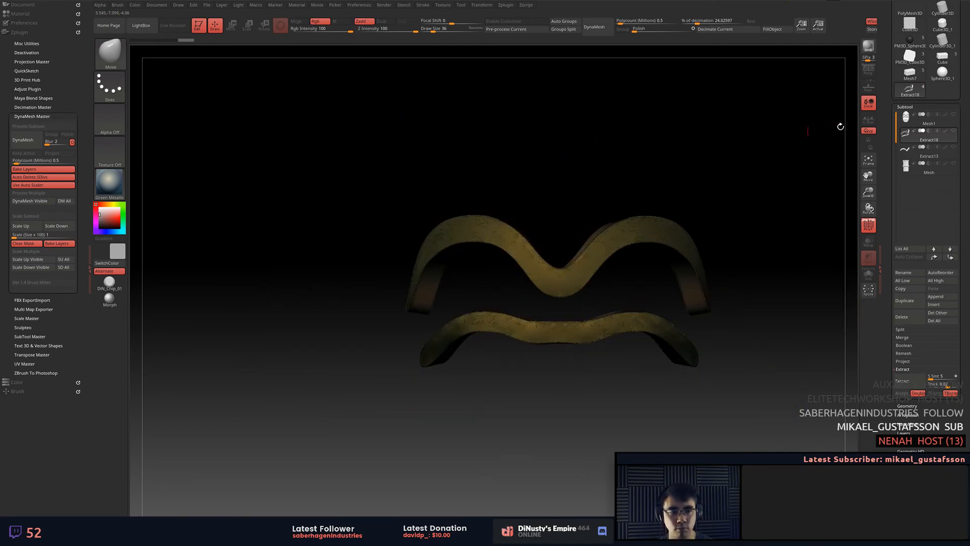
Show the head again and examine how the extracted headband and brow band sit on it from the front and side.
{"action": "left_click", "coordinate": [954, 115]}
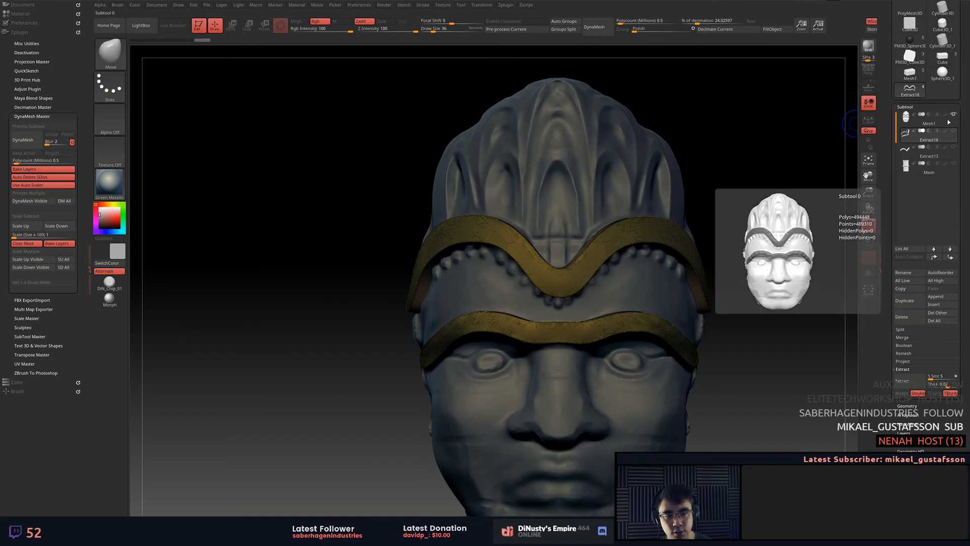
{"action": "right_click_drag", "start_coordinate": [738, 244], "coordinate": [735, 208], "text": "ctrl"}
{"action": "right_click_drag", "start_coordinate": [643, 289], "coordinate": [695, 248], "text": "ctrl"}
{"action": "right_click_drag", "start_coordinate": [601, 293], "coordinate": [619, 299], "text": "alt"}
{"action": "right_click_drag", "start_coordinate": [619, 299], "coordinate": [598, 275], "text": "ctrl"}
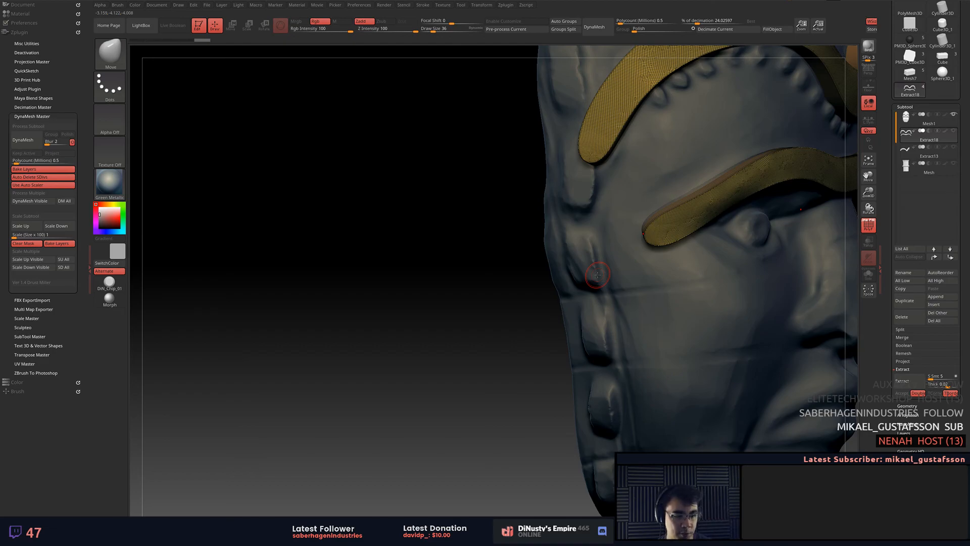
{"action": "right_click_drag", "start_coordinate": [633, 377], "coordinate": [632, 316]}
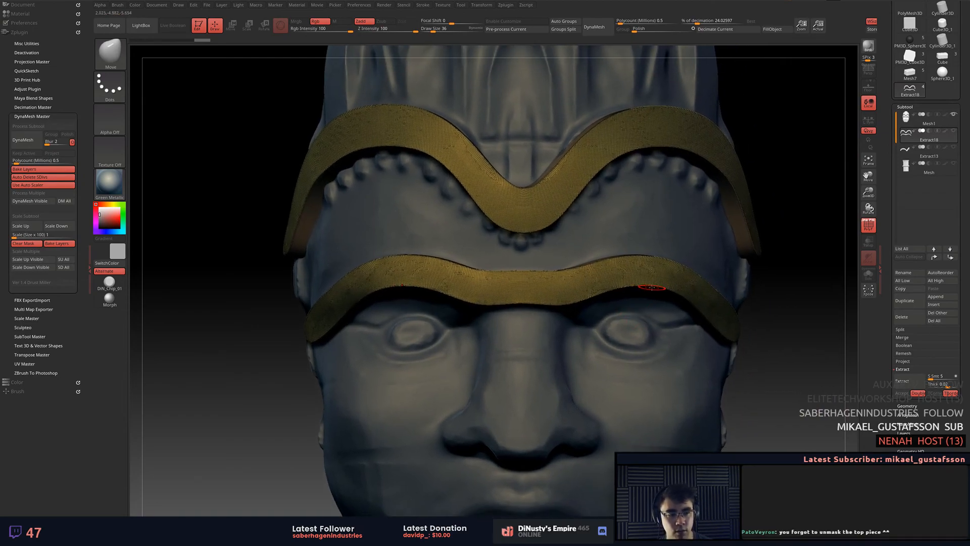
{"action": "right_click_drag", "start_coordinate": [752, 189], "coordinate": [800, 182]}
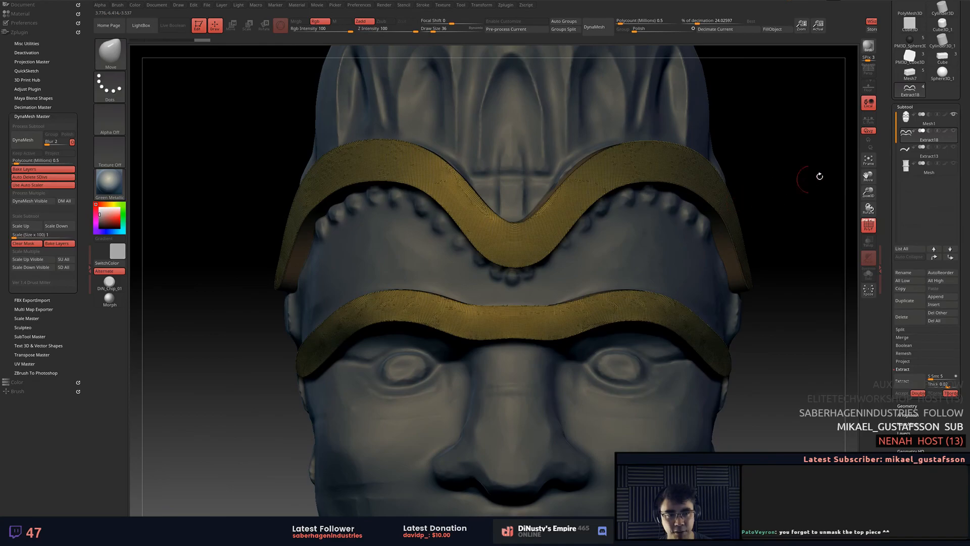
Delete the earlier headband-only extraction subtool.
{"action": "left_click", "coordinate": [909, 150]}
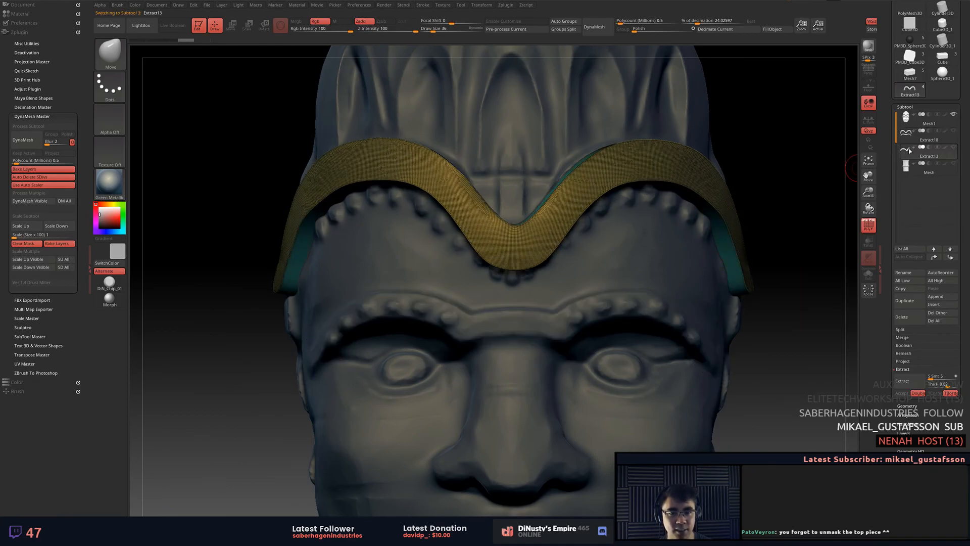
{"action": "mouse_move", "coordinate": [912, 158]}
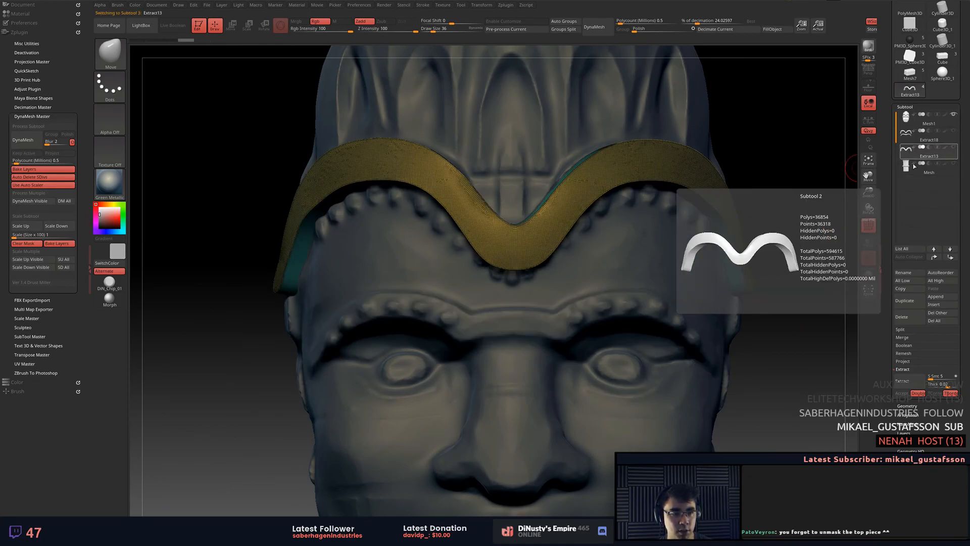
{"action": "left_click", "coordinate": [915, 318]}
{"action": "left_click", "coordinate": [841, 337]}
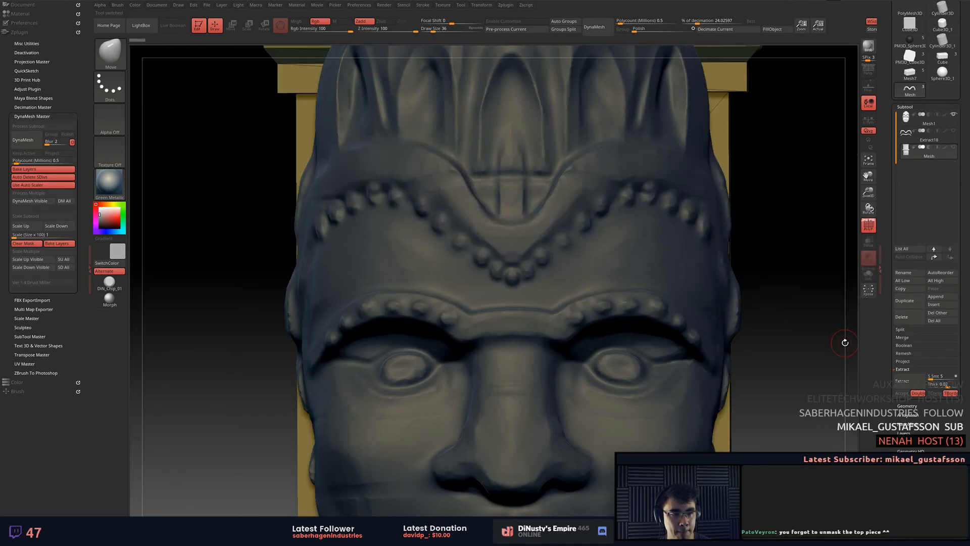
Select the head subtool and mask the feathered headdress above the forehead band at draw size 148.
{"action": "left_click", "coordinate": [915, 119]}
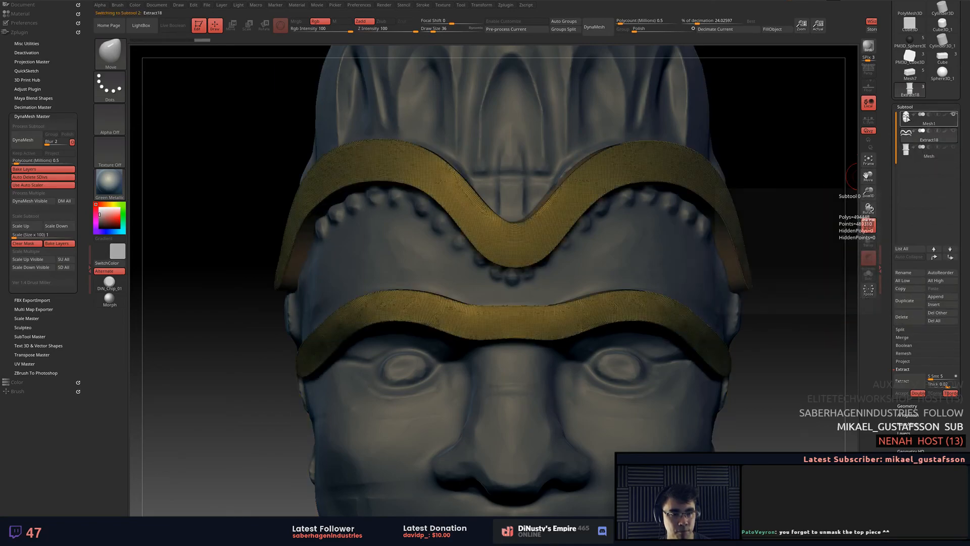
{"action": "mouse_move", "coordinate": [768, 302]}
{"action": "left_mouse_down", "text": "alt"}
{"action": "mouse_move", "coordinate": [803, 161]}
{"action": "mouse_move", "coordinate": [858, 129]}
{"action": "left_mouse_up", "text": "alt"}
{"action": "mouse_move", "coordinate": [723, 51]}
{"action": "left_mouse_down", "text": "alt"}
{"action": "mouse_move", "coordinate": [762, 49]}
{"action": "mouse_move", "coordinate": [708, 143]}
{"action": "mouse_move", "coordinate": [724, 261]}
{"action": "left_mouse_up", "text": "alt"}
{"action": "mouse_move", "coordinate": [724, 261]}
{"action": "right_mouse_down", "text": "alt"}
{"action": "mouse_move", "coordinate": [733, 336]}
{"action": "mouse_move", "coordinate": [690, 208]}
{"action": "mouse_move", "coordinate": [676, 203]}
{"action": "mouse_move", "coordinate": [656, 253]}
{"action": "right_mouse_up", "text": "alt"}
{"action": "key", "text": "space"}
{"action": "left_click_drag", "start_coordinate": [629, 231], "coordinate": [633, 231]}
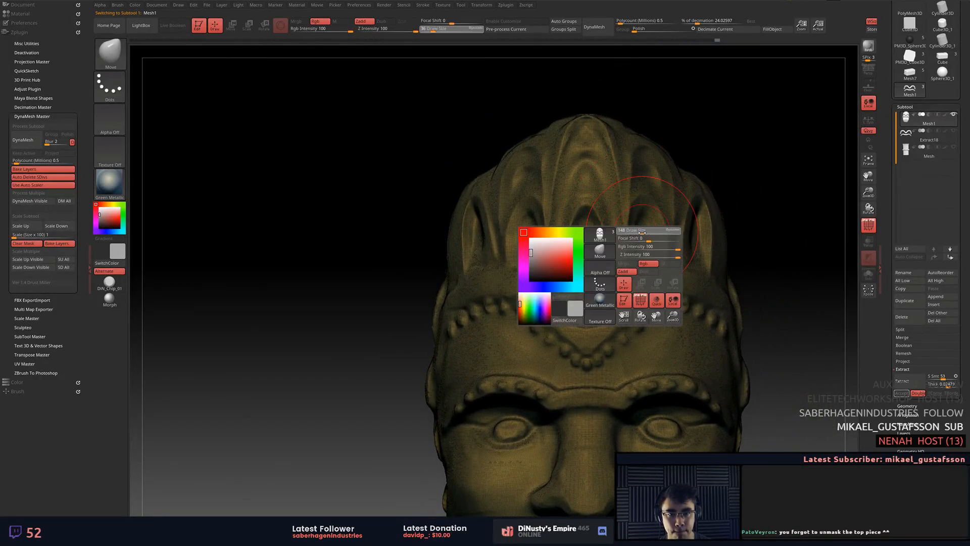
{"action": "mouse_move", "coordinate": [586, 283]}
{"action": "left_mouse_down"}
{"action": "mouse_move", "coordinate": [581, 245]}
{"action": "mouse_move", "coordinate": [528, 258]}
{"action": "mouse_move", "coordinate": [556, 323]}
{"action": "mouse_move", "coordinate": [480, 253]}
{"action": "mouse_move", "coordinate": [524, 178]}
{"action": "mouse_move", "coordinate": [571, 133]}
{"action": "left_mouse_up"}
{"action": "key", "text": "ctrl+z"}
{"action": "right_click_drag", "start_coordinate": [686, 185], "coordinate": [740, 197]}
{"action": "left_click_drag", "start_coordinate": [639, 207], "coordinate": [541, 229], "text": "ctrl"}
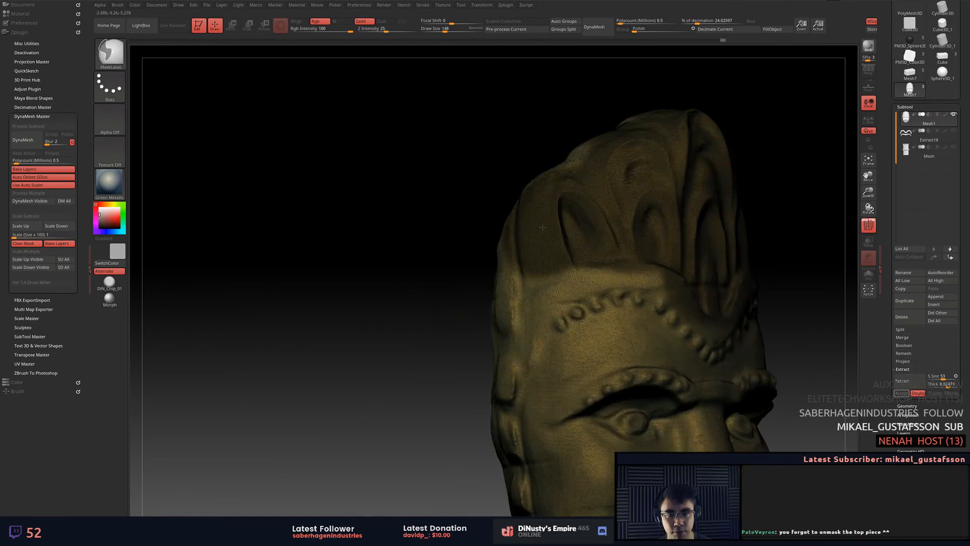
Reduce the draw size to 90, trim the headdress mask along the forehead band and turn off the polygon wireframe.
{"action": "key", "text": "space"}
{"action": "left_click_drag", "start_coordinate": [620, 241], "coordinate": [614, 241]}
{"action": "mouse_move", "coordinate": [600, 292]}
{"action": "left_mouse_down", "text": "ctrl+alt"}
{"action": "mouse_move", "coordinate": [576, 299]}
{"action": "mouse_move", "coordinate": [663, 317]}
{"action": "left_mouse_up", "text": "ctrl+alt"}
{"action": "right_click_drag", "start_coordinate": [663, 316], "coordinate": [625, 309]}
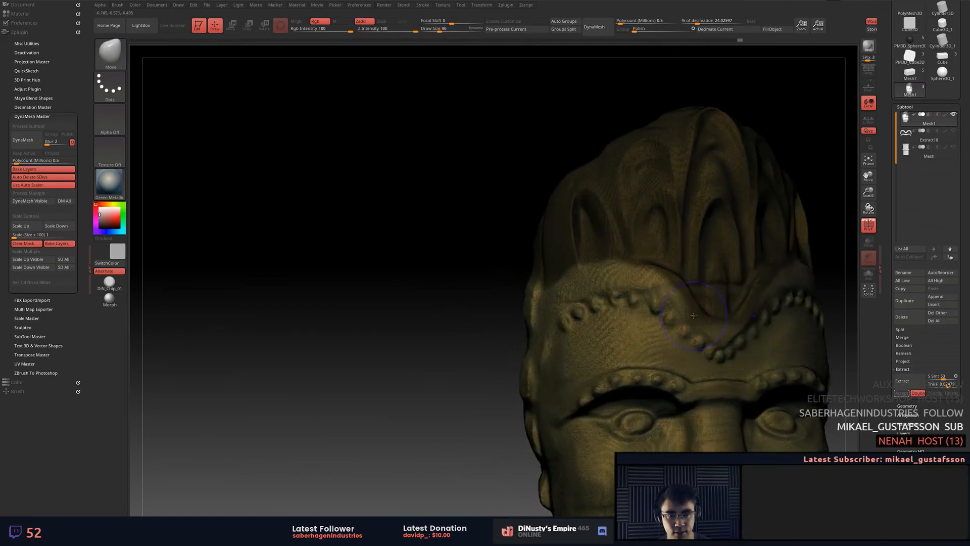
{"action": "key", "text": "shift+f"}
Refine the headdress mask around both sides and the central forehead dip, and set the Move brush's focal shift to -62.
{"action": "right_click_drag", "start_coordinate": [771, 303], "coordinate": [735, 300]}
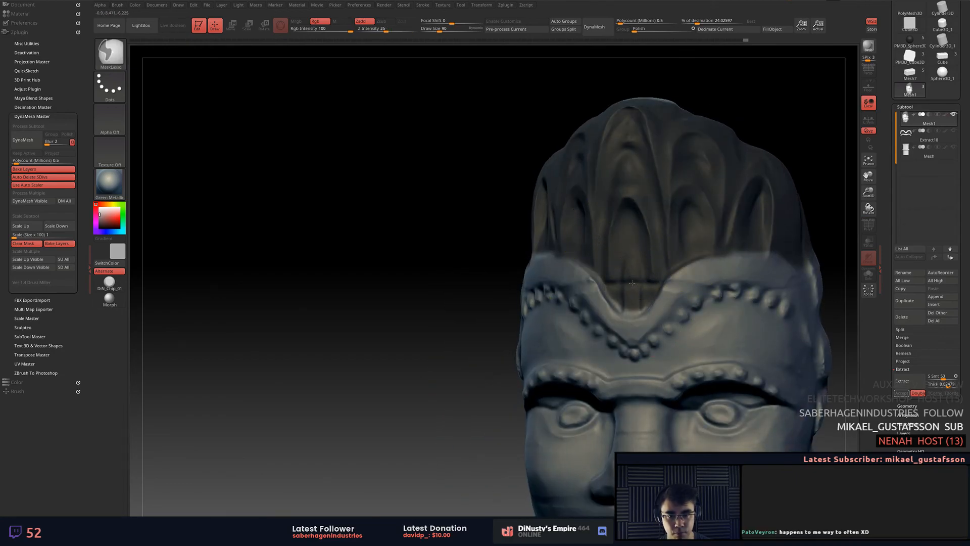
{"action": "right_click_drag", "start_coordinate": [665, 251], "coordinate": [631, 242]}
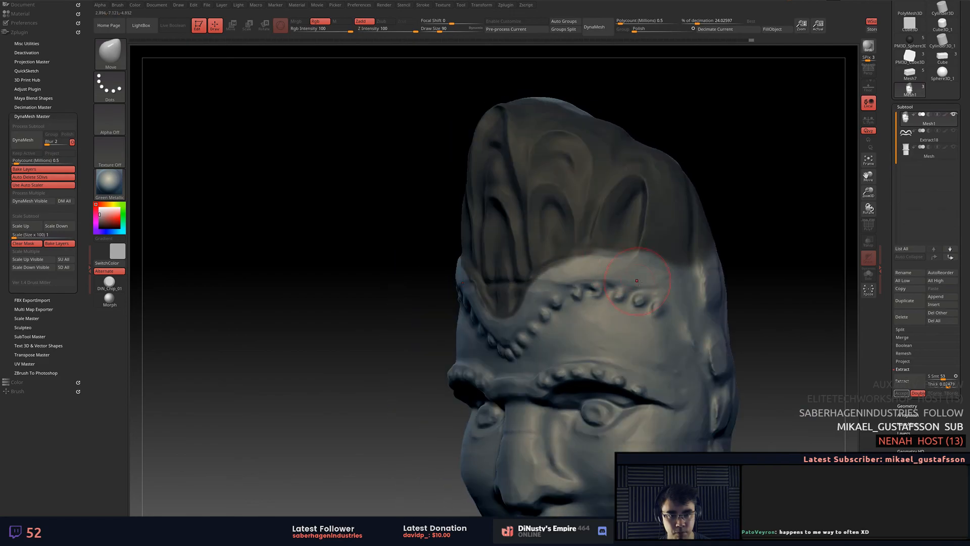
{"action": "mouse_move", "coordinate": [719, 251]}
{"action": "right_mouse_down"}
{"action": "mouse_move", "coordinate": [676, 255]}
{"action": "mouse_move", "coordinate": [680, 303]}
{"action": "mouse_move", "coordinate": [594, 261]}
{"action": "right_mouse_up"}
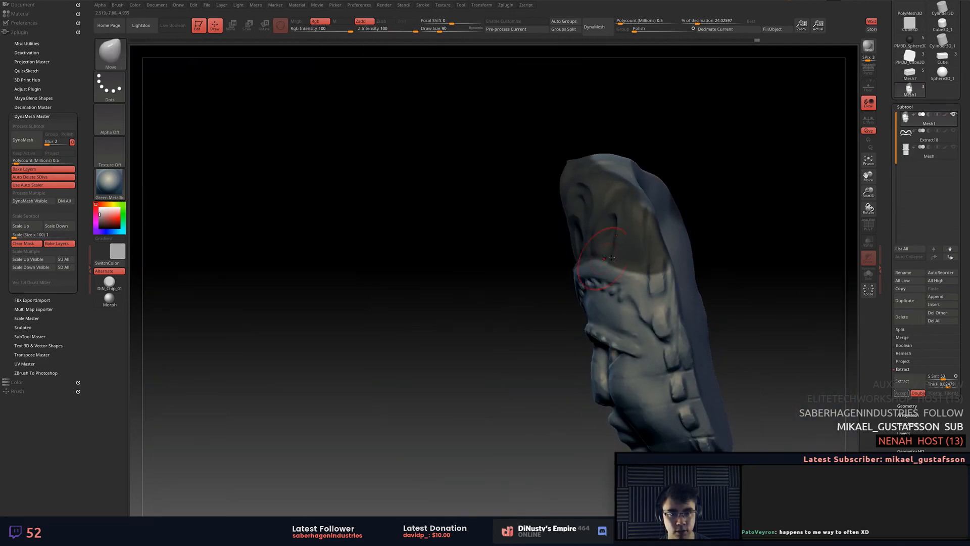
{"action": "mouse_move", "coordinate": [775, 232]}
{"action": "right_mouse_down"}
{"action": "mouse_move", "coordinate": [804, 222]}
{"action": "mouse_move", "coordinate": [723, 282]}
{"action": "mouse_move", "coordinate": [641, 232]}
{"action": "mouse_move", "coordinate": [606, 275]}
{"action": "right_mouse_up"}
{"action": "mouse_move", "coordinate": [703, 230]}
{"action": "right_mouse_down"}
{"action": "mouse_move", "coordinate": [754, 210]}
{"action": "mouse_move", "coordinate": [703, 211]}
{"action": "mouse_move", "coordinate": [749, 219]}
{"action": "mouse_move", "coordinate": [756, 201]}
{"action": "mouse_move", "coordinate": [789, 205]}
{"action": "mouse_move", "coordinate": [561, 280]}
{"action": "right_mouse_up"}
{"action": "mouse_move", "coordinate": [794, 235]}
{"action": "right_mouse_down"}
{"action": "mouse_move", "coordinate": [762, 227]}
{"action": "mouse_move", "coordinate": [795, 206]}
{"action": "mouse_move", "coordinate": [714, 234]}
{"action": "right_mouse_up"}
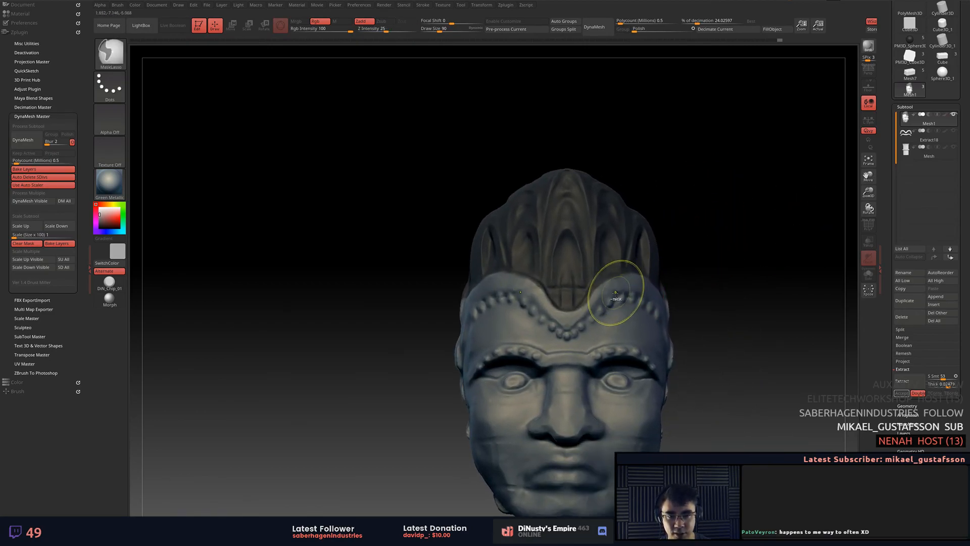
{"action": "right_click", "coordinate": [632, 298]}
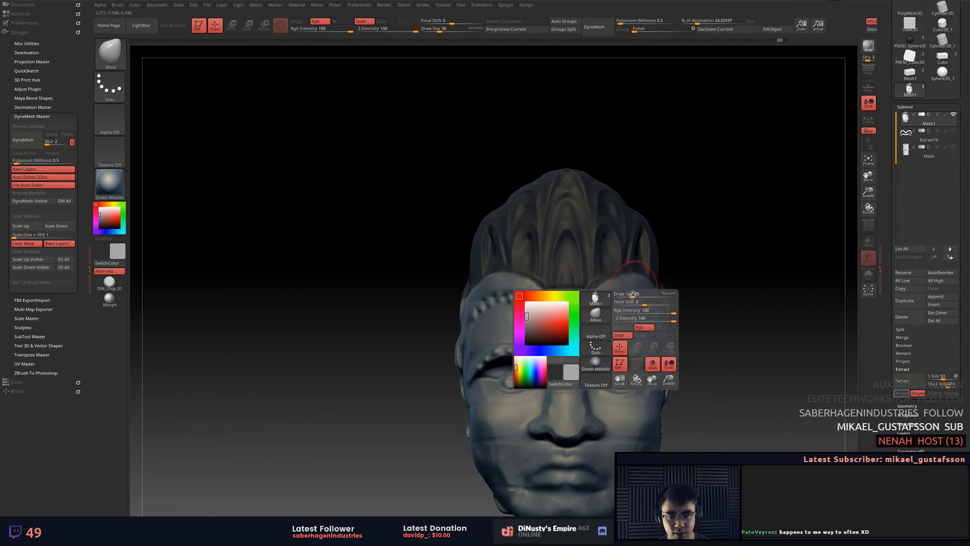
{"action": "left_click", "coordinate": [639, 302]}
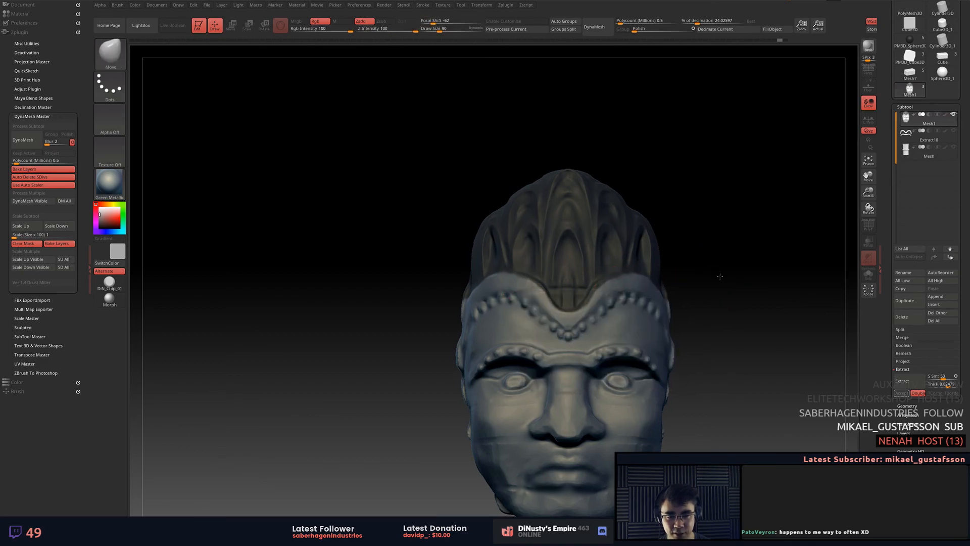
{"action": "right_click_drag", "start_coordinate": [714, 275], "coordinate": [702, 318], "text": "ctrl"}
{"action": "left_click_drag", "start_coordinate": [597, 317], "coordinate": [633, 285], "text": "ctrl+alt"}
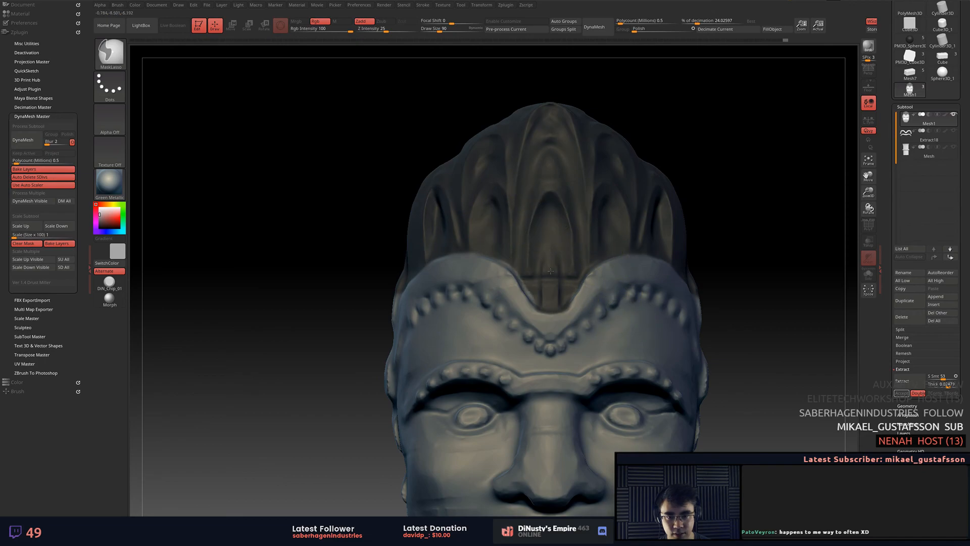
Preview an extraction of the masked headdress and dismiss it.
{"action": "right_click_drag", "start_coordinate": [673, 238], "coordinate": [781, 227], "text": "ctrl"}
{"action": "right_click_drag", "start_coordinate": [723, 224], "coordinate": [743, 226]}
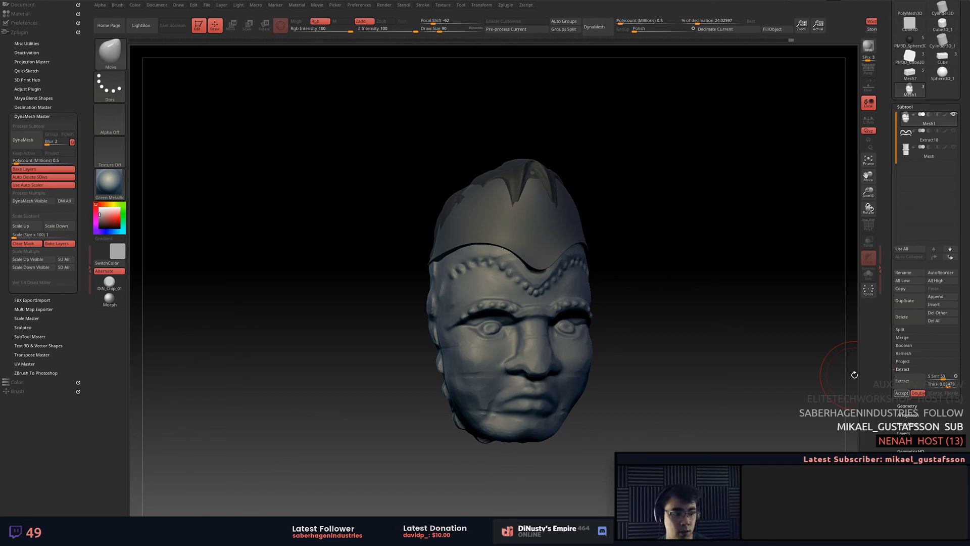
{"action": "left_click", "coordinate": [727, 249]}
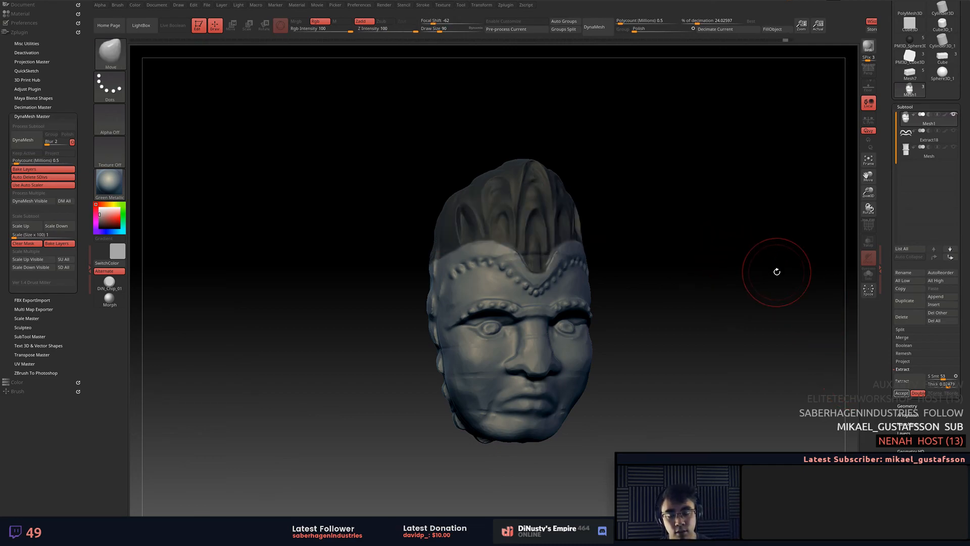
Save the project over the existing face.ZPR file.
{"action": "key", "text": "ctrl+s"}
{"action": "left_click", "coordinate": [598, 319]}
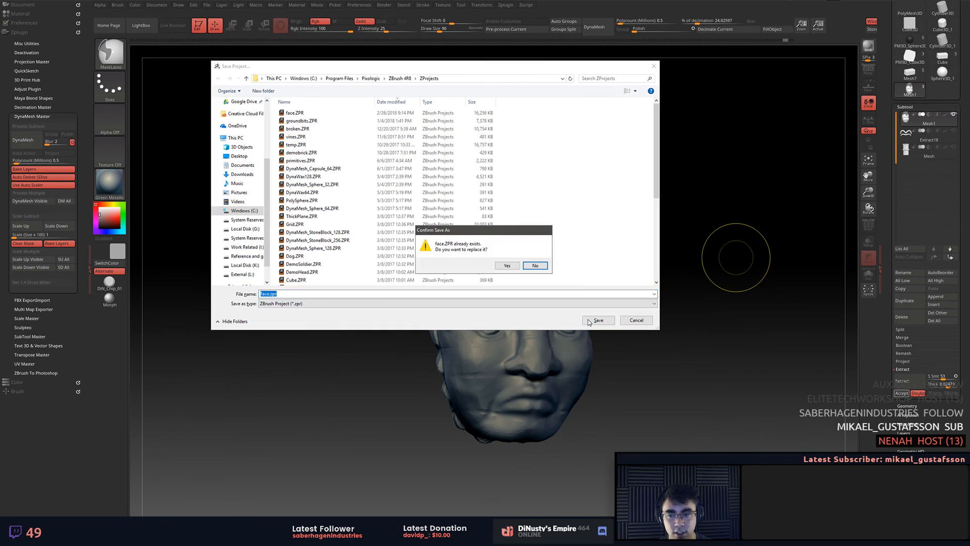
{"action": "left_click", "coordinate": [506, 265]}
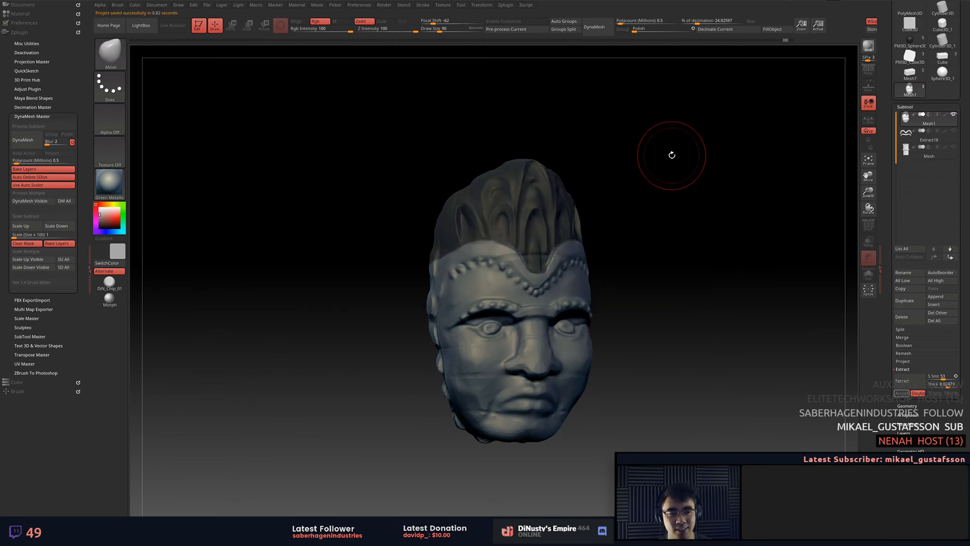
Clear the headdress mask and try masking the feather panels on both sides of the central one at draw size 68.
{"action": "left_click_drag", "start_coordinate": [737, 170], "coordinate": [767, 247], "text": "shift"}
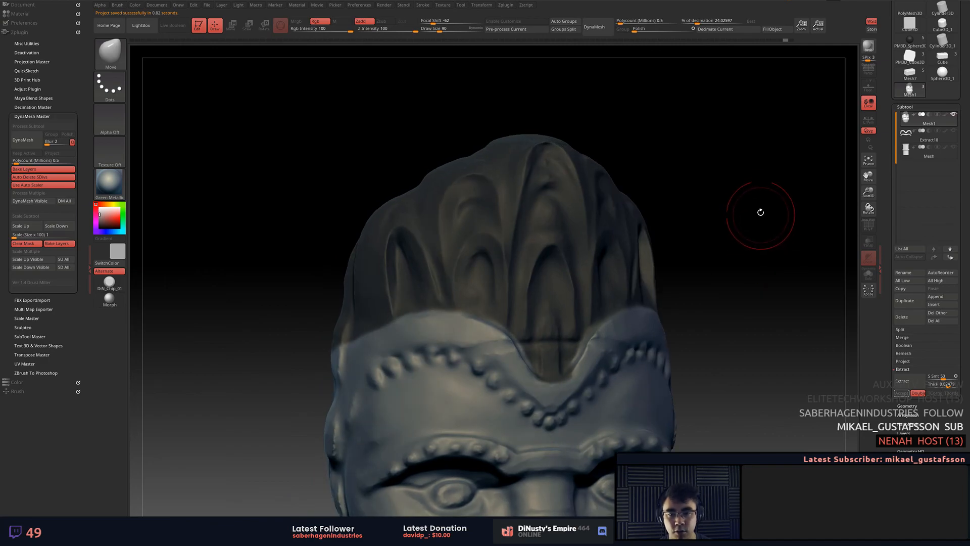
{"action": "mouse_move", "coordinate": [755, 198]}
{"action": "left_mouse_down", "text": "ctrl"}
{"action": "mouse_move", "coordinate": [783, 260]}
{"action": "mouse_move", "coordinate": [817, 252]}
{"action": "left_mouse_up", "text": "ctrl"}
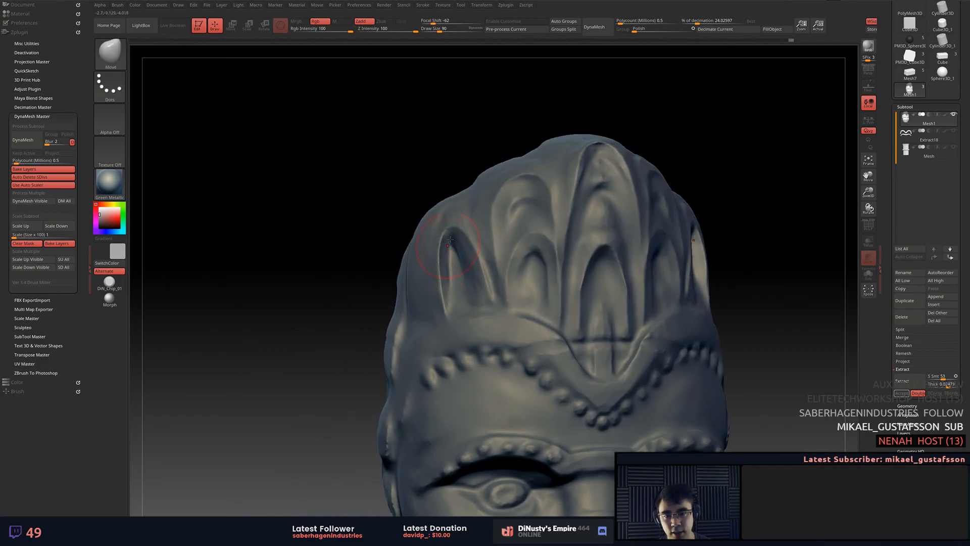
{"action": "mouse_move", "coordinate": [566, 222]}
{"action": "right_mouse_down", "text": "ctrl"}
{"action": "mouse_move", "coordinate": [572, 259]}
{"action": "mouse_move", "coordinate": [580, 233]}
{"action": "right_mouse_up", "text": "ctrl"}
{"action": "key", "text": "space"}
{"action": "left_click", "coordinate": [580, 234]}
{"action": "mouse_move", "coordinate": [563, 349]}
{"action": "left_mouse_down", "text": "ctrl"}
{"action": "mouse_move", "coordinate": [568, 303]}
{"action": "mouse_move", "coordinate": [478, 233]}
{"action": "mouse_move", "coordinate": [506, 323]}
{"action": "mouse_move", "coordinate": [546, 342]}
{"action": "mouse_move", "coordinate": [477, 308]}
{"action": "mouse_move", "coordinate": [508, 139]}
{"action": "mouse_move", "coordinate": [566, 321]}
{"action": "mouse_move", "coordinate": [526, 132]}
{"action": "mouse_move", "coordinate": [492, 134]}
{"action": "left_mouse_up", "text": "ctrl"}
{"action": "right_click_drag", "start_coordinate": [630, 217], "coordinate": [531, 207], "text": "ctrl"}
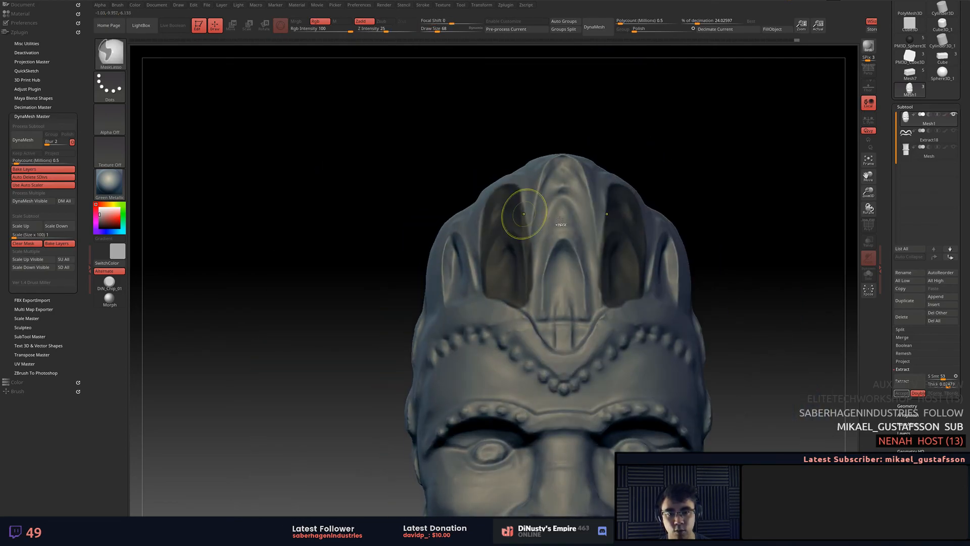
{"action": "left_click_drag", "start_coordinate": [437, 156], "coordinate": [415, 171], "text": "ctrl"}
Mask the headdress's tall central feather panel from its peak down to the forehead dip.
{"action": "right_click_drag", "start_coordinate": [558, 293], "coordinate": [565, 326], "text": "ctrl"}
{"action": "mouse_move", "coordinate": [565, 331]}
{"action": "left_mouse_down", "text": "ctrl"}
{"action": "mouse_move", "coordinate": [556, 374]}
{"action": "mouse_move", "coordinate": [523, 202]}
{"action": "mouse_move", "coordinate": [547, 167]}
{"action": "left_mouse_up", "text": "ctrl"}
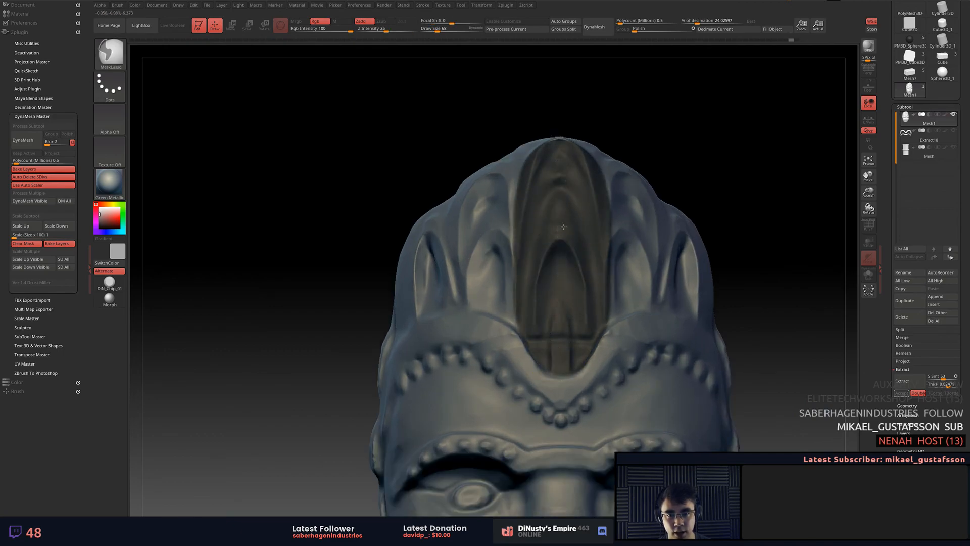
{"action": "right_click_drag", "start_coordinate": [558, 162], "coordinate": [566, 154]}
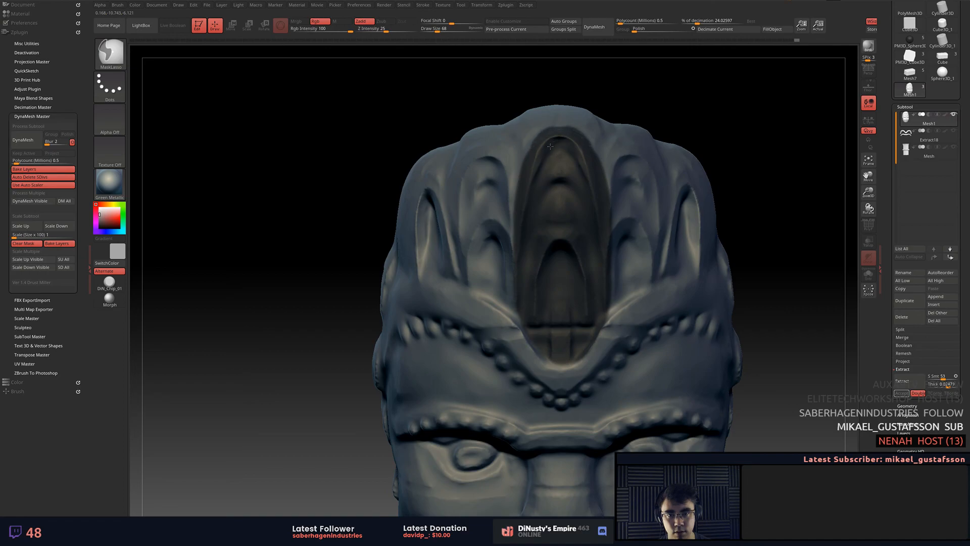
Extract the masked central feather panel with surface smoothness 12 and accept it as a new subtool.
{"action": "right_click_drag", "start_coordinate": [826, 307], "coordinate": [840, 324]}
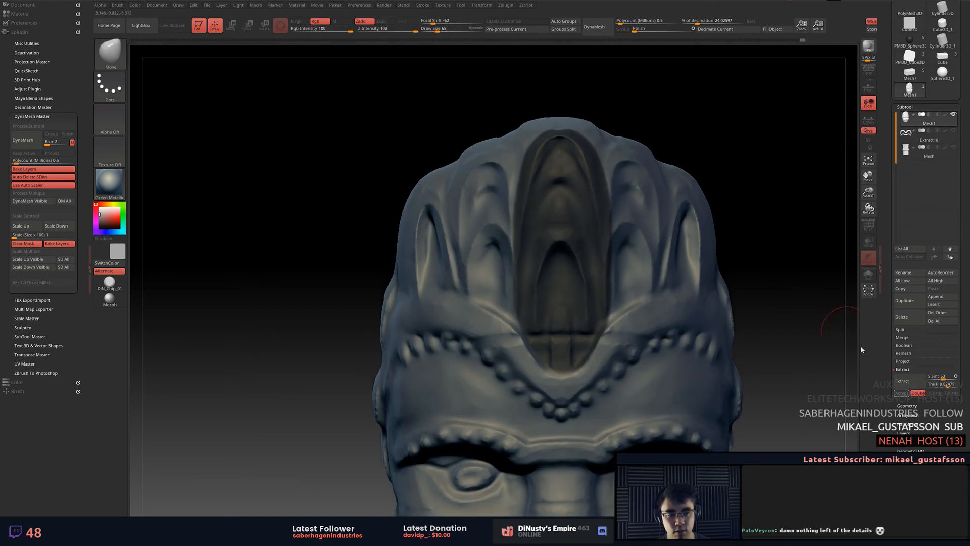
{"action": "left_click", "coordinate": [904, 382]}
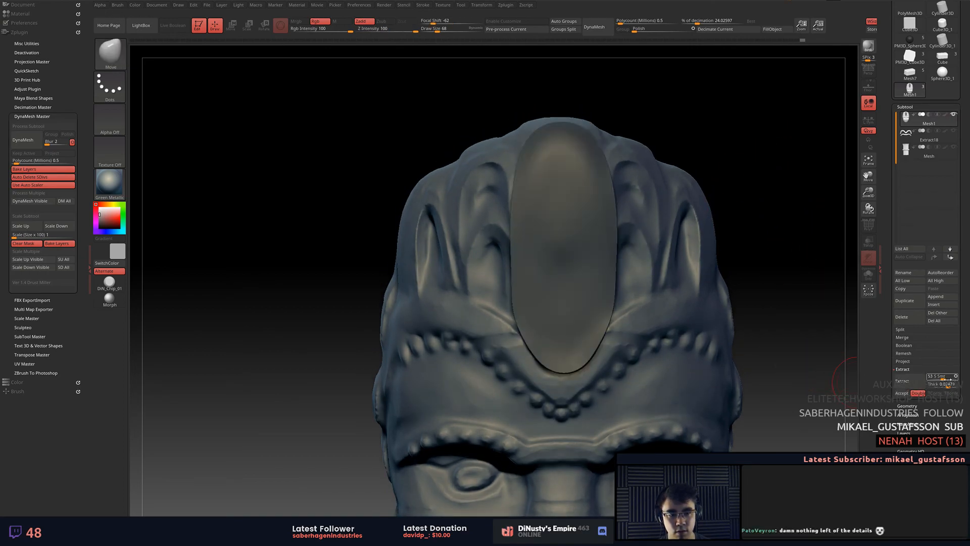
{"action": "left_click", "coordinate": [953, 376]}
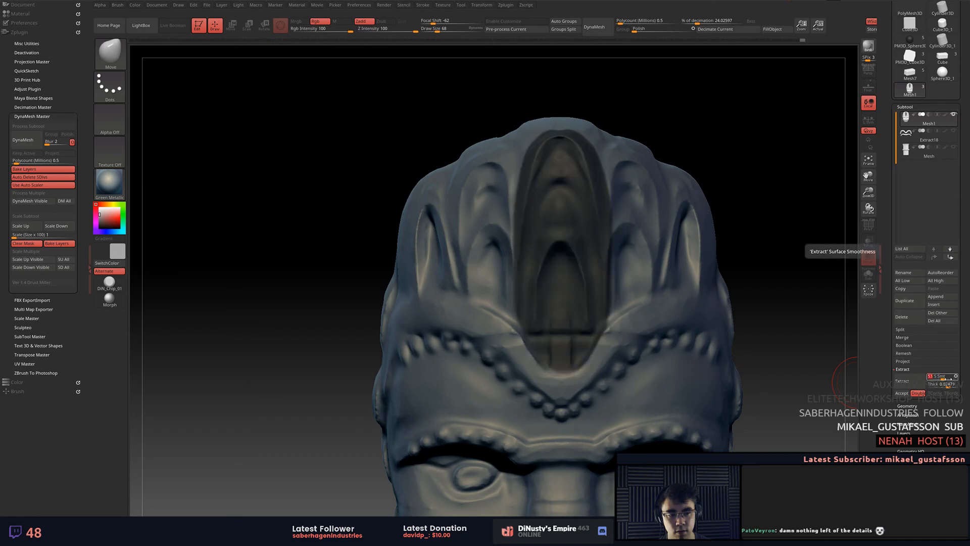
{"action": "left_click_drag", "start_coordinate": [760, 357], "coordinate": [934, 378]}
{"action": "left_click", "coordinate": [921, 384]}
{"action": "left_click", "coordinate": [910, 382]}
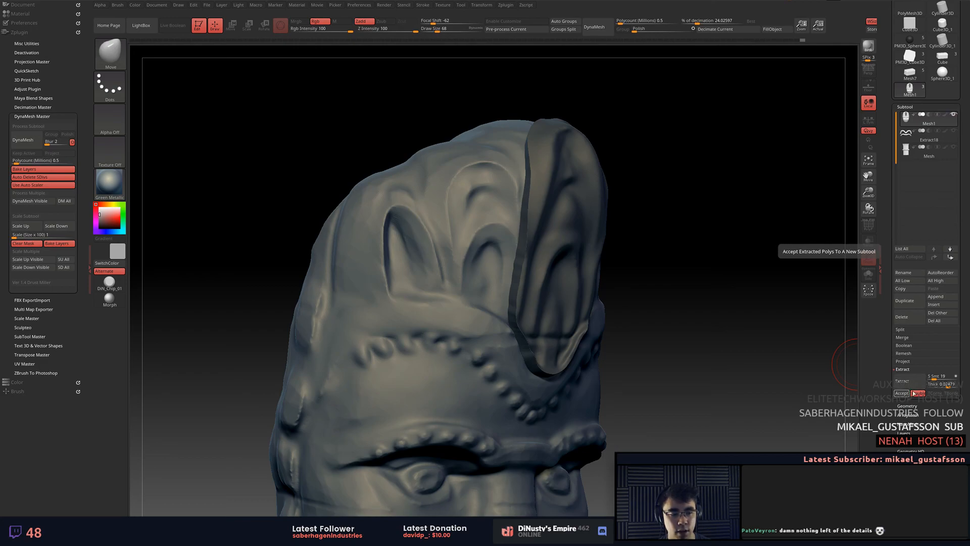
{"action": "left_click_drag", "start_coordinate": [935, 378], "coordinate": [932, 378]}
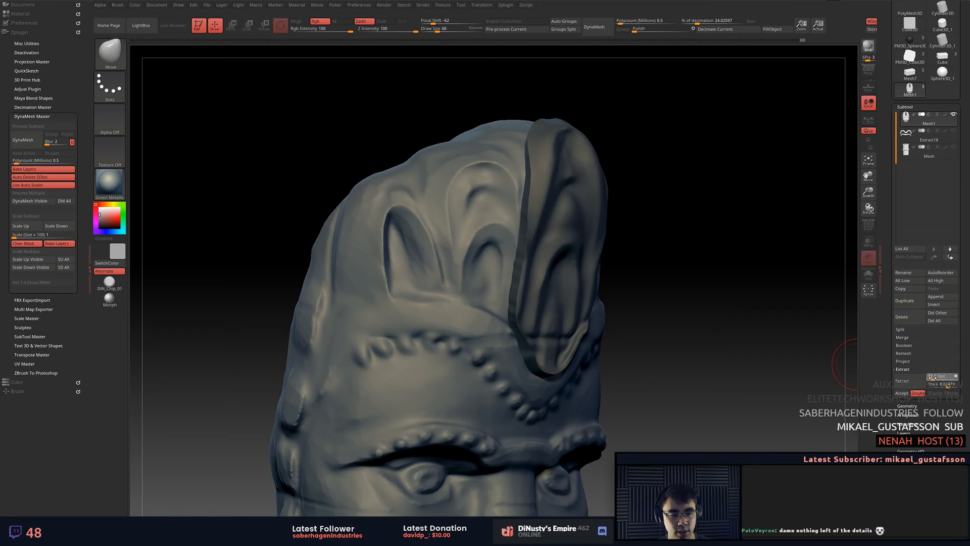
{"action": "left_click", "coordinate": [919, 384]}
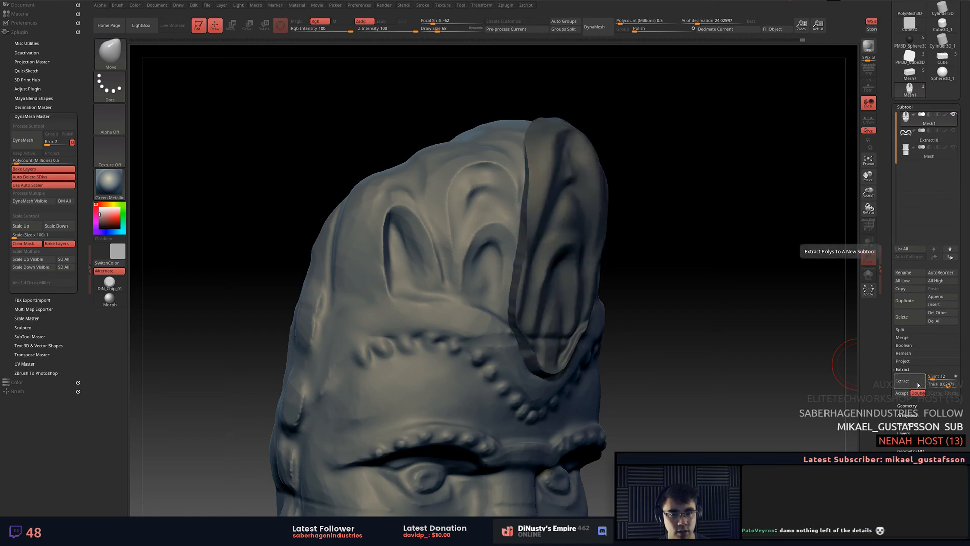
{"action": "left_click", "coordinate": [901, 393]}
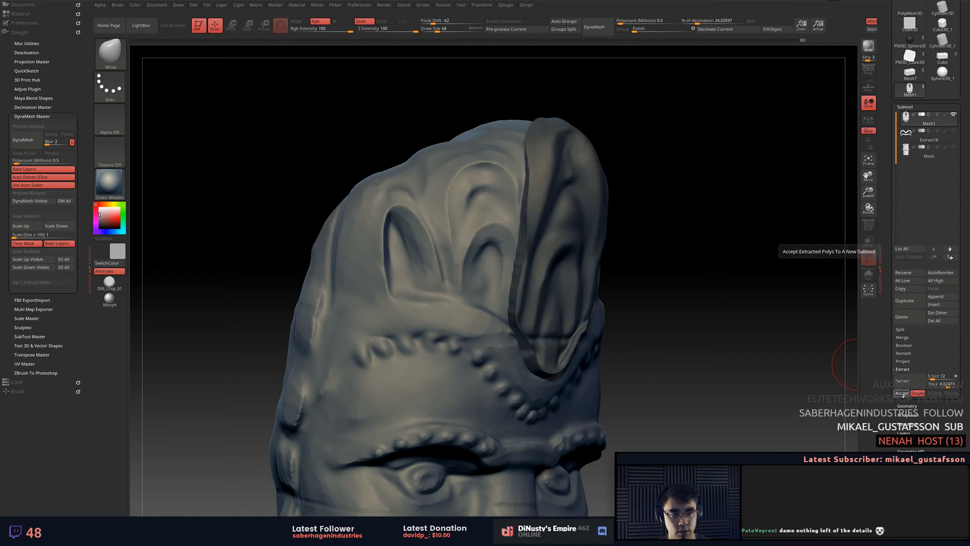
{"action": "key", "text": "ctrl"}
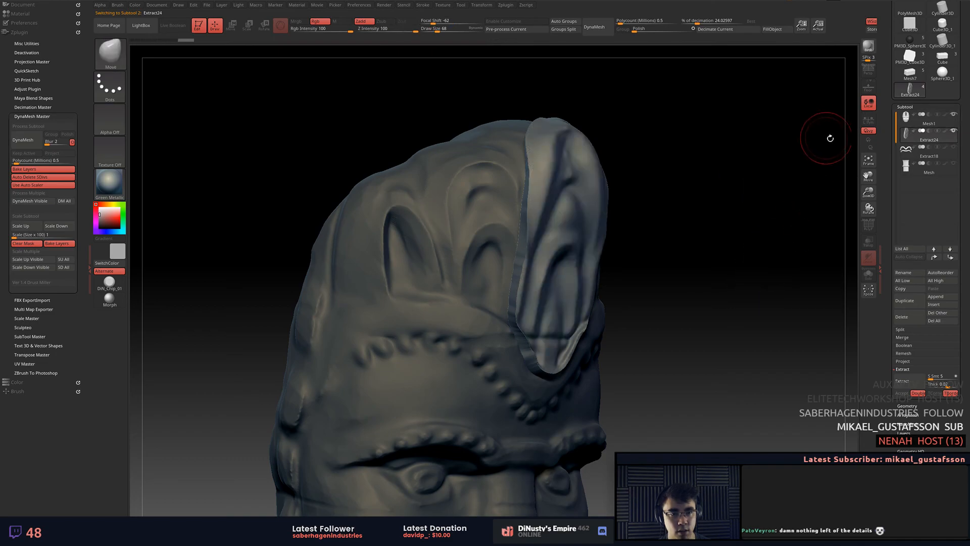
Compare the head with the extracted feather panel, then select the panel's subtool and isolate it from the head.
{"action": "left_click", "coordinate": [905, 118]}
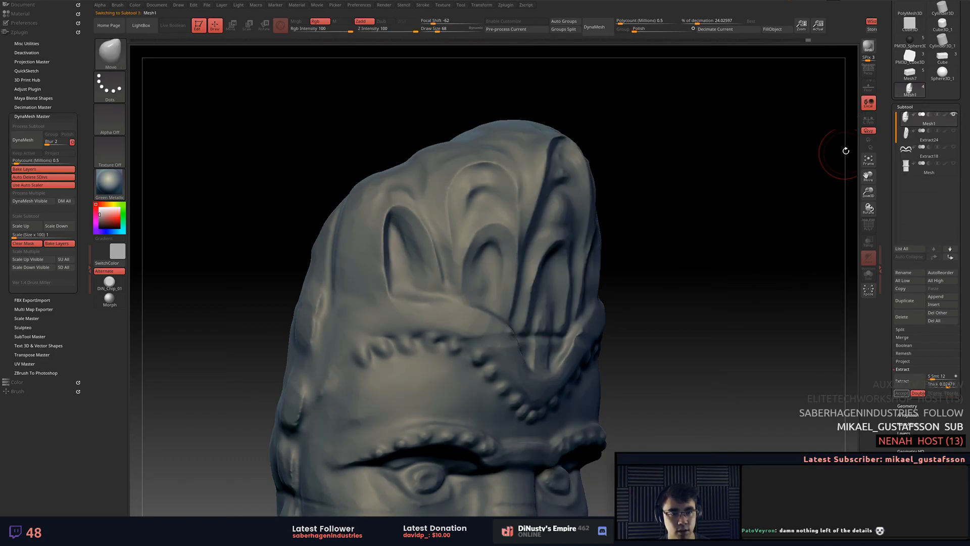
{"action": "left_click", "coordinate": [906, 133]}
{"action": "left_click_drag", "start_coordinate": [819, 151], "coordinate": [785, 189]}
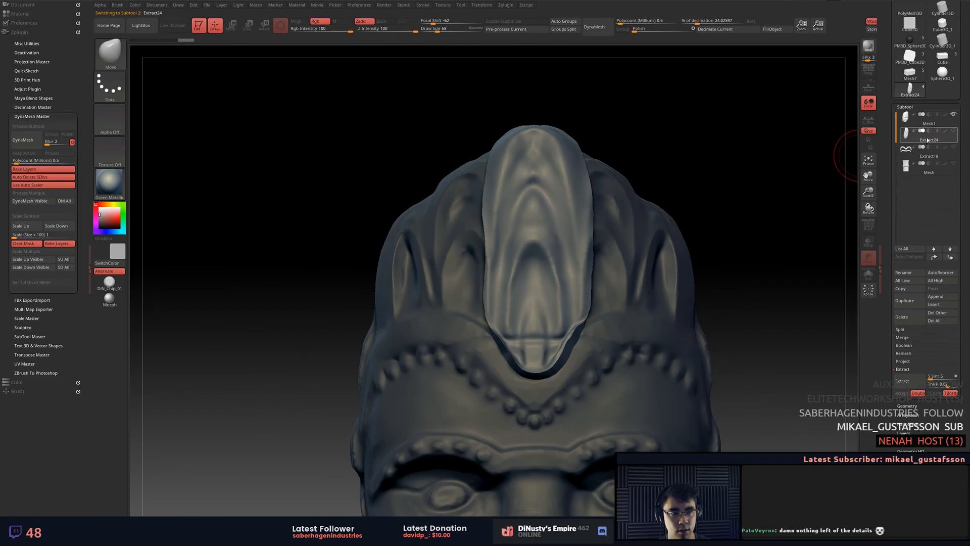
{"action": "mouse_move", "coordinate": [808, 190]}
{"action": "left_mouse_down"}
{"action": "mouse_move", "coordinate": [739, 173]}
{"action": "mouse_move", "coordinate": [811, 161]}
{"action": "left_mouse_up"}
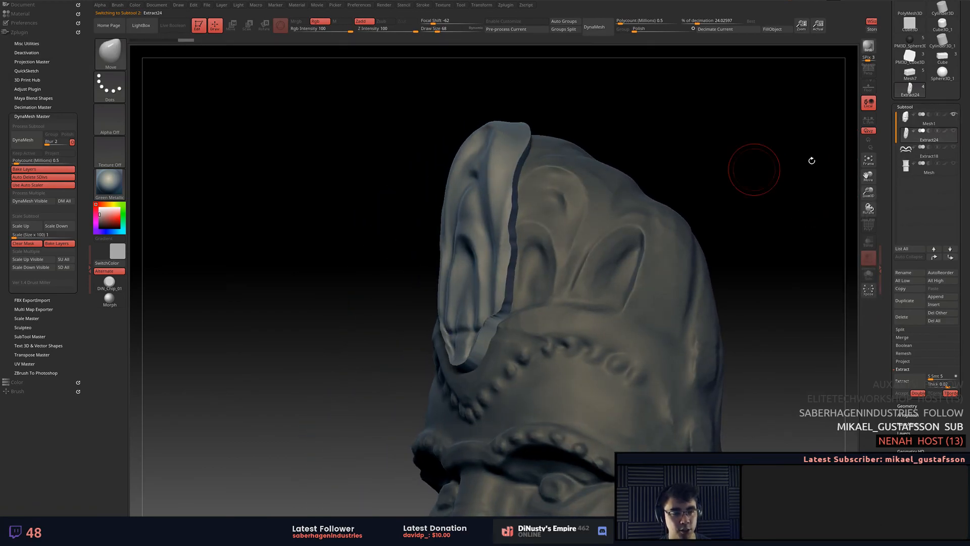
{"action": "left_click", "coordinate": [953, 133]}
{"action": "left_click", "coordinate": [953, 132]}
{"action": "mouse_move", "coordinate": [777, 144]}
{"action": "left_mouse_down"}
{"action": "mouse_move", "coordinate": [756, 138]}
{"action": "mouse_move", "coordinate": [676, 243]}
{"action": "left_mouse_up"}
Show the feather panel's polygroups and wireframe, and regroup the mesh into a single polygroup with Auto Groups.
{"action": "key", "text": "shift+f"}
{"action": "left_click_drag", "start_coordinate": [641, 192], "coordinate": [688, 215], "text": "alt"}
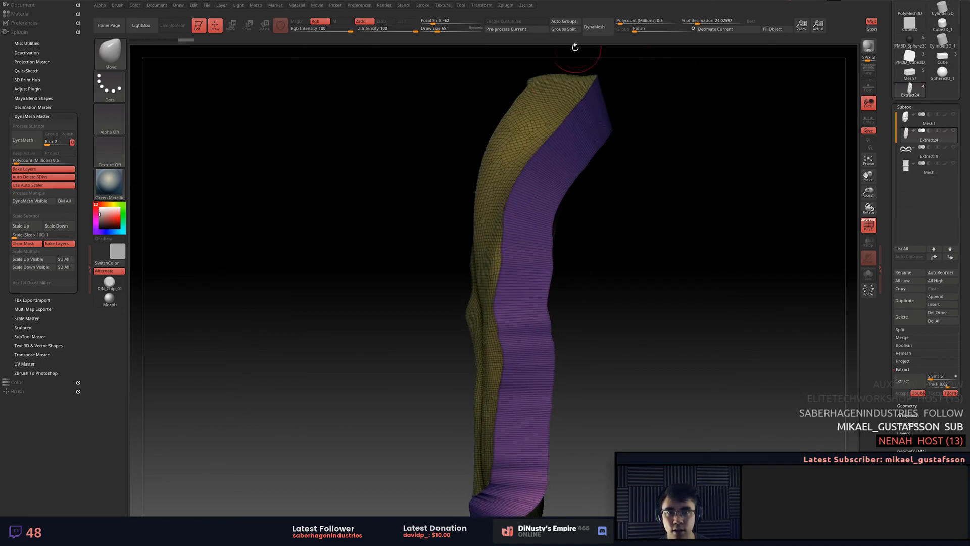
{"action": "left_click", "coordinate": [563, 22]}
{"action": "left_click_drag", "start_coordinate": [624, 113], "coordinate": [688, 165]}
{"action": "left_click_drag", "start_coordinate": [726, 160], "coordinate": [689, 158]}
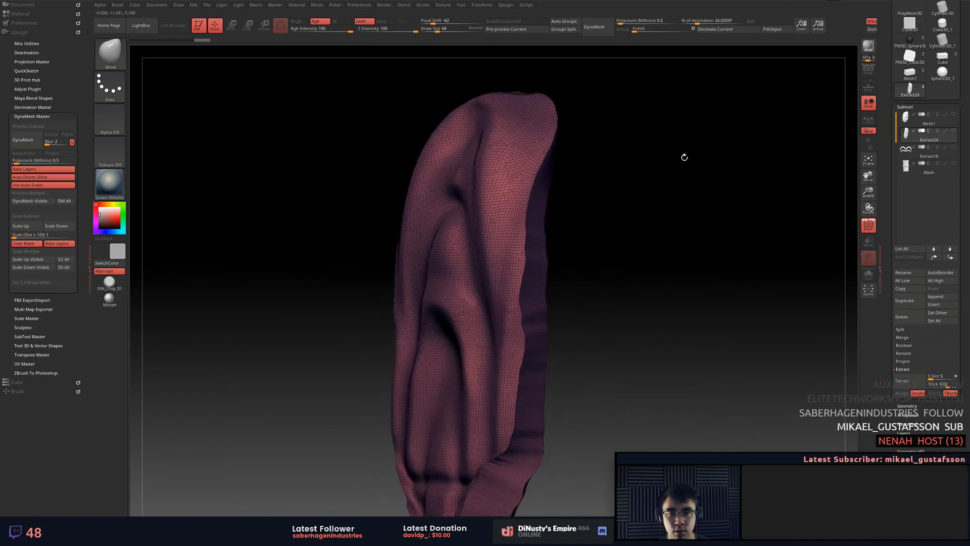
{"action": "left_click", "coordinate": [573, 22]}
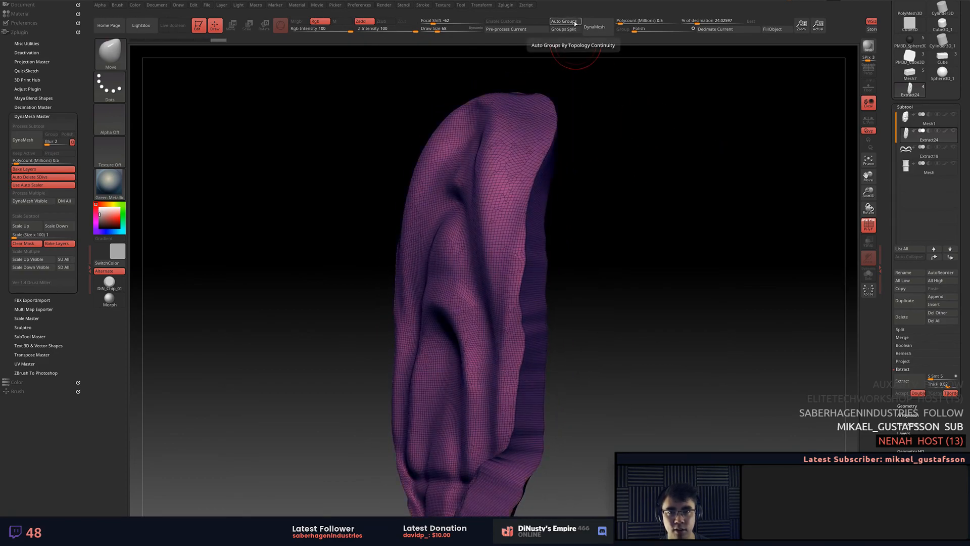
{"action": "left_click_drag", "start_coordinate": [668, 146], "coordinate": [651, 144]}
{"action": "left_click_drag", "start_coordinate": [310, 163], "coordinate": [389, 159]}
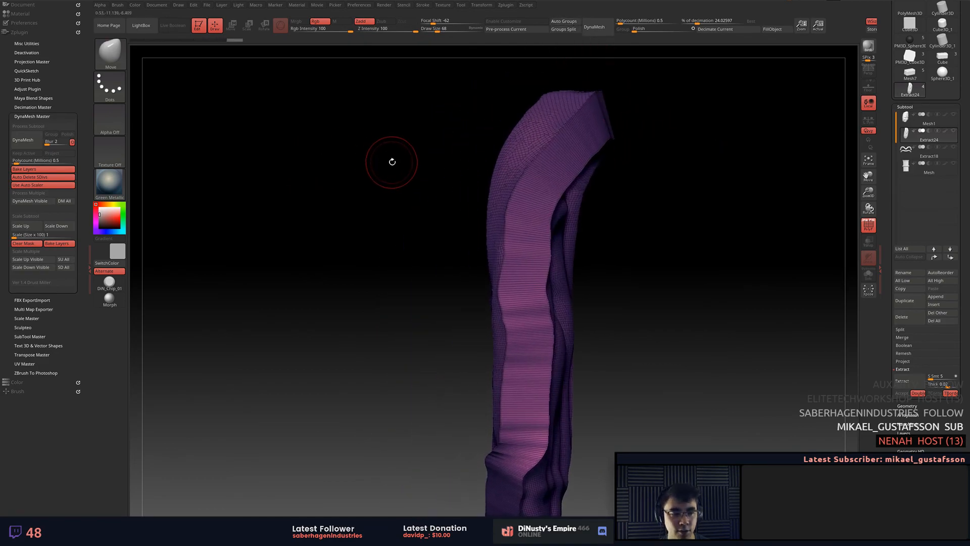
Remesh the feather panel with DynaMesh Master at 0.5 million polygons and hide its wireframe.
{"action": "left_click", "coordinate": [41, 145]}
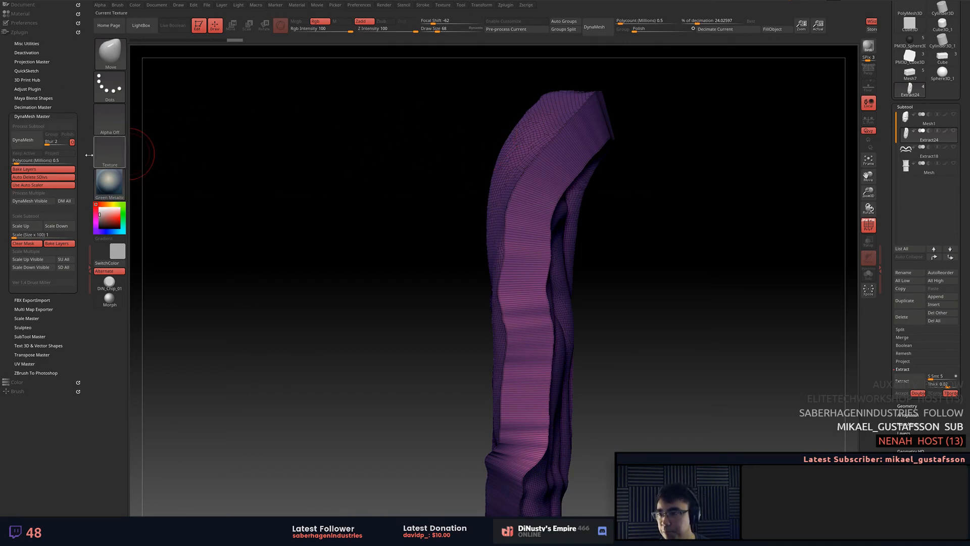
{"action": "mouse_move", "coordinate": [418, 129]}
{"action": "left_mouse_down"}
{"action": "mouse_move", "coordinate": [417, 158]}
{"action": "mouse_move", "coordinate": [667, 182]}
{"action": "mouse_move", "coordinate": [578, 148]}
{"action": "mouse_move", "coordinate": [616, 156]}
{"action": "mouse_move", "coordinate": [628, 147]}
{"action": "left_mouse_up"}
{"action": "key", "text": "shift+f"}
Try building up the nested arches on the feather panel's front with the ClayTubes brush at draw size 68.
{"action": "key", "text": "b"}
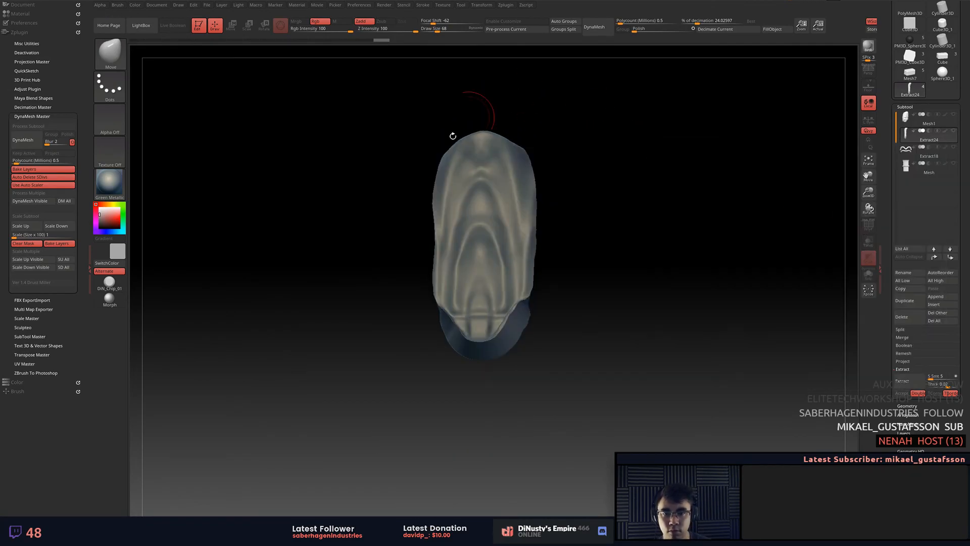
{"action": "key", "text": "b"}
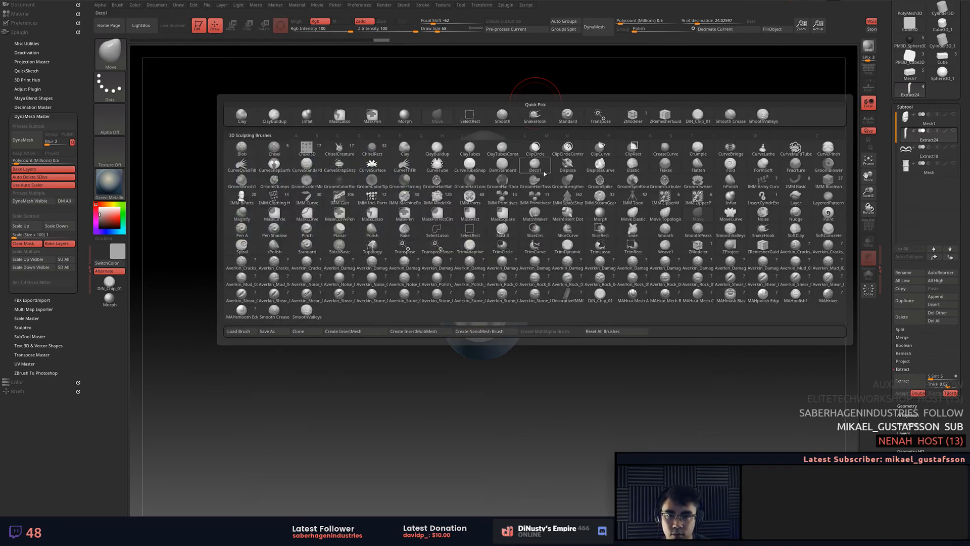
{"action": "left_click", "coordinate": [470, 150]}
{"action": "key", "text": "ctrl+z"}
{"action": "left_click_drag", "start_coordinate": [480, 256], "coordinate": [481, 281]}
{"action": "left_click_drag", "start_coordinate": [484, 230], "coordinate": [507, 288]}
{"action": "left_click_drag", "start_coordinate": [500, 247], "coordinate": [505, 293]}
{"action": "key", "text": "shift"}
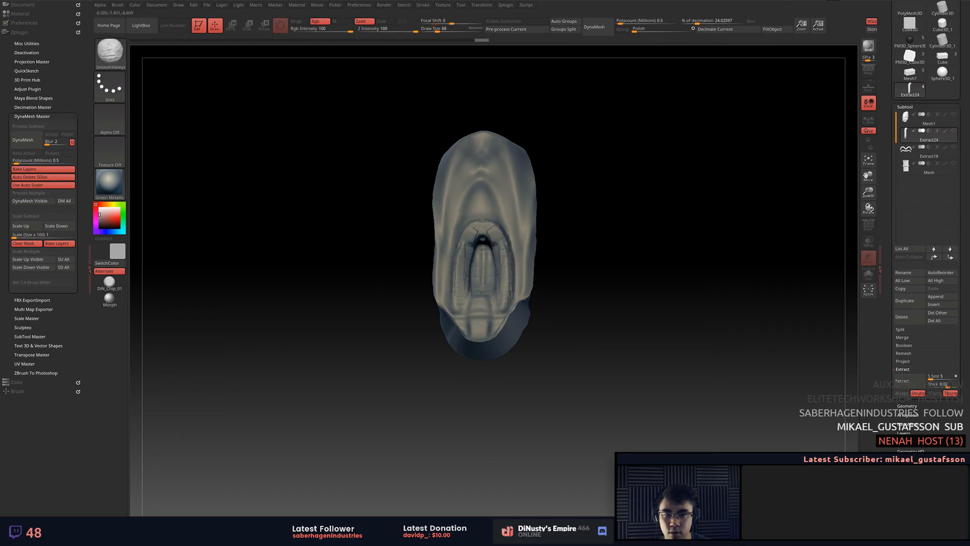
{"action": "left_click_drag", "start_coordinate": [489, 202], "coordinate": [512, 267]}
{"action": "left_click_drag", "start_coordinate": [495, 186], "coordinate": [516, 258]}
{"action": "key", "text": "shift"}
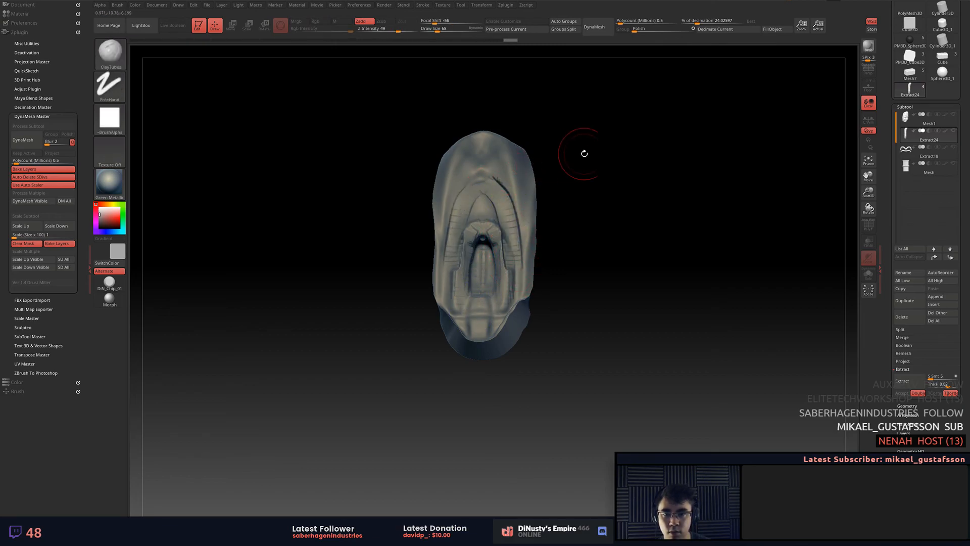
{"action": "left_click_drag", "start_coordinate": [574, 153], "coordinate": [635, 173]}
{"action": "key", "text": "ctrl"}
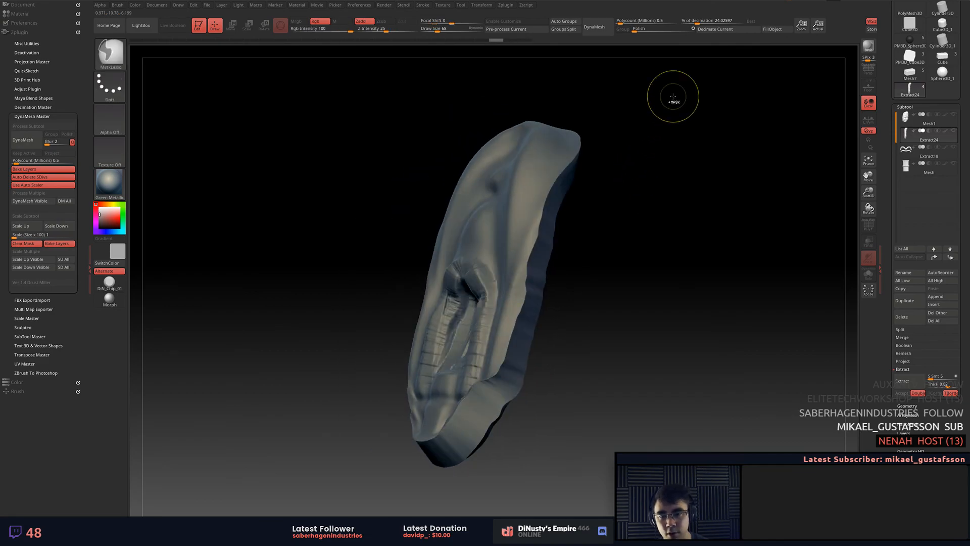
Undo the ClayTubes strokes and step further back through the feather panel's edit history.
{"action": "key", "text": "ctrl+z"}
{"action": "key", "text": "ctrl+z"}
{"action": "key", "text": "ctrl+z"}
{"action": "key", "text": "ctrl+z"}
{"action": "key", "text": "ctrl+z"}
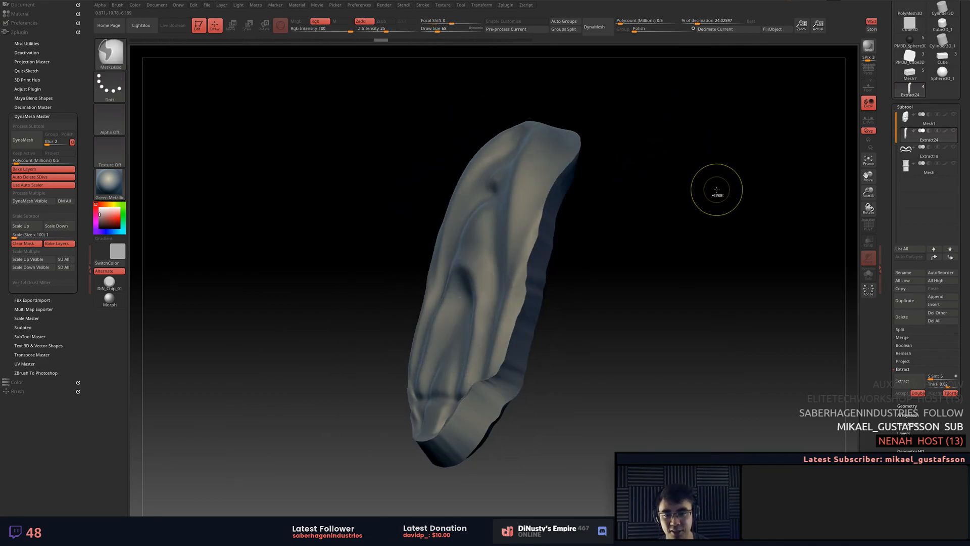
{"action": "key", "text": "ctrl+z"}
{"action": "key", "text": "ctrl+z"}
{"action": "mouse_move", "coordinate": [736, 210]}
{"action": "left_mouse_down"}
{"action": "mouse_move", "coordinate": [708, 222]}
{"action": "mouse_move", "coordinate": [682, 219]}
{"action": "left_mouse_up"}
{"action": "key", "text": "ctrl+shift+z"}
{"action": "key", "text": "ctrl+z"}
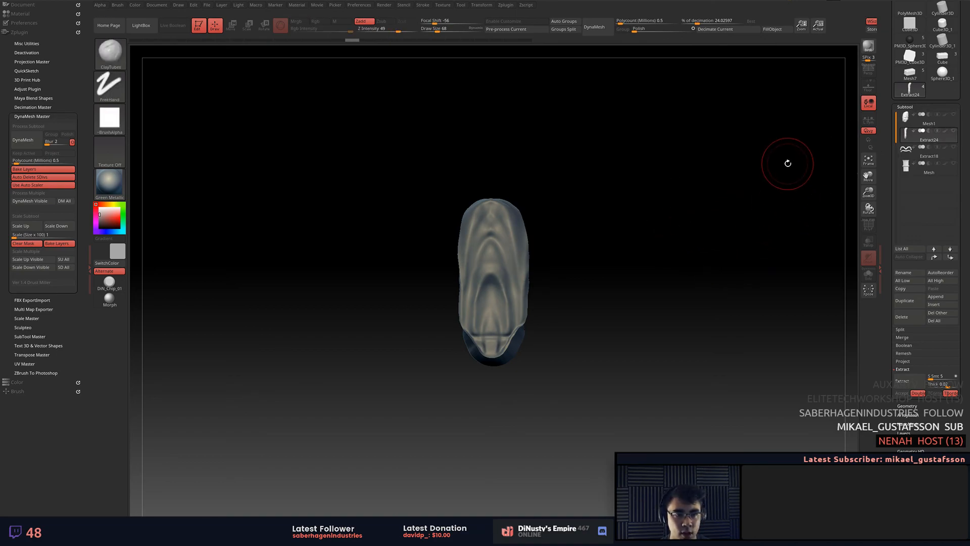
Switch to Modo and examine the carved head mounted against the stone pillar from several angles.
{"action": "key", "text": "alt+Tab"}
{"action": "left_click_drag", "start_coordinate": [509, 218], "coordinate": [561, 313], "text": "alt"}
{"action": "left_click_drag", "start_coordinate": [561, 314], "coordinate": [450, 303], "text": "alt"}
{"action": "left_click_drag", "start_coordinate": [449, 303], "coordinate": [434, 283], "text": "alt"}
{"action": "left_click_drag", "start_coordinate": [434, 283], "coordinate": [618, 223], "text": "alt"}
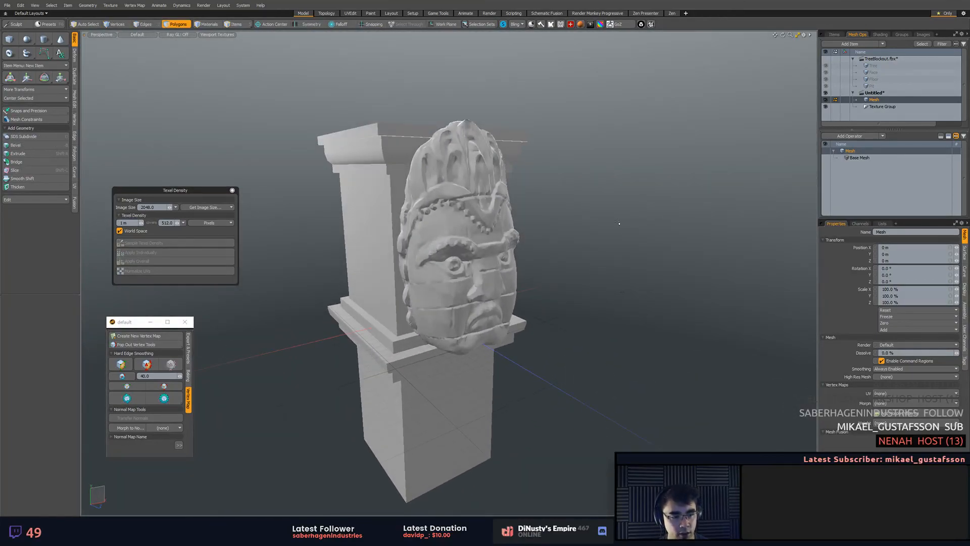